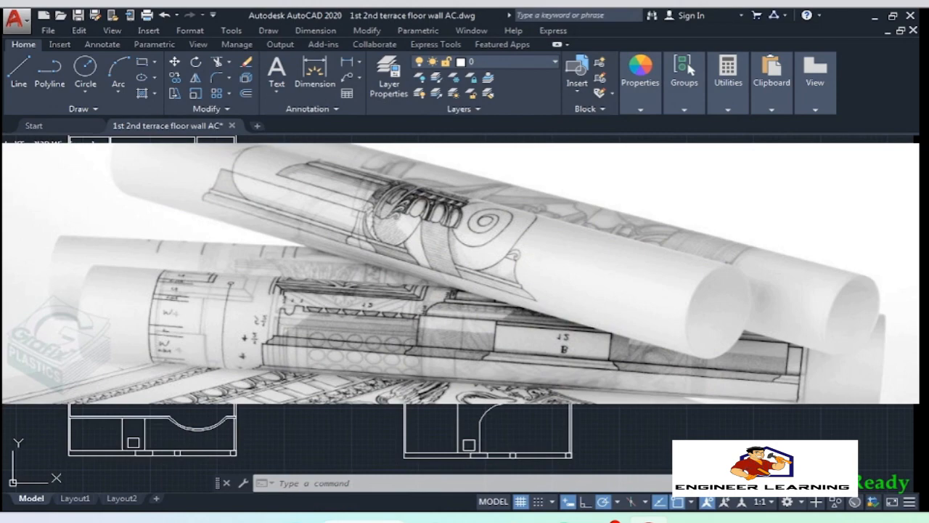
Open the layer manager and create a new layer named Wall
{"action": "scroll", "coordinate": [465, 254], "scroll_direction": "up", "scroll_amount": 1}
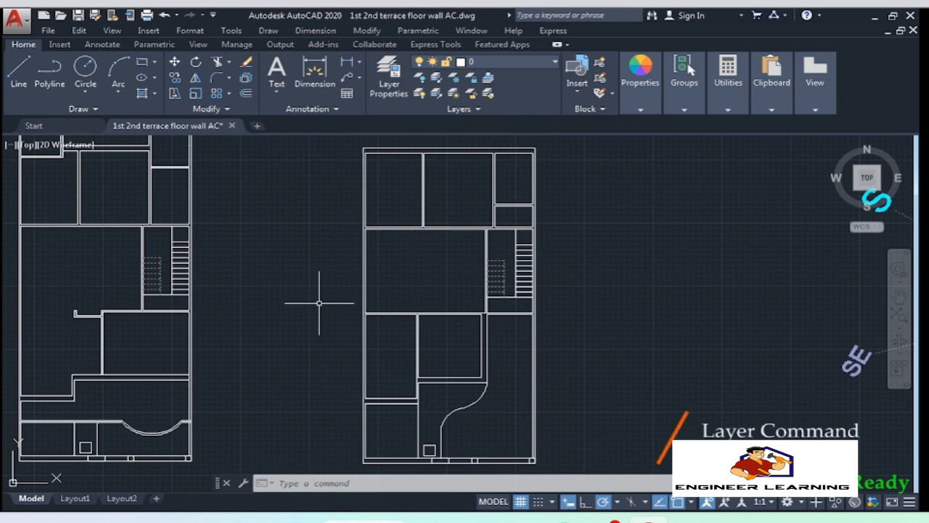
{"action": "type", "text": "LA"}
{"action": "key", "text": "Return"}
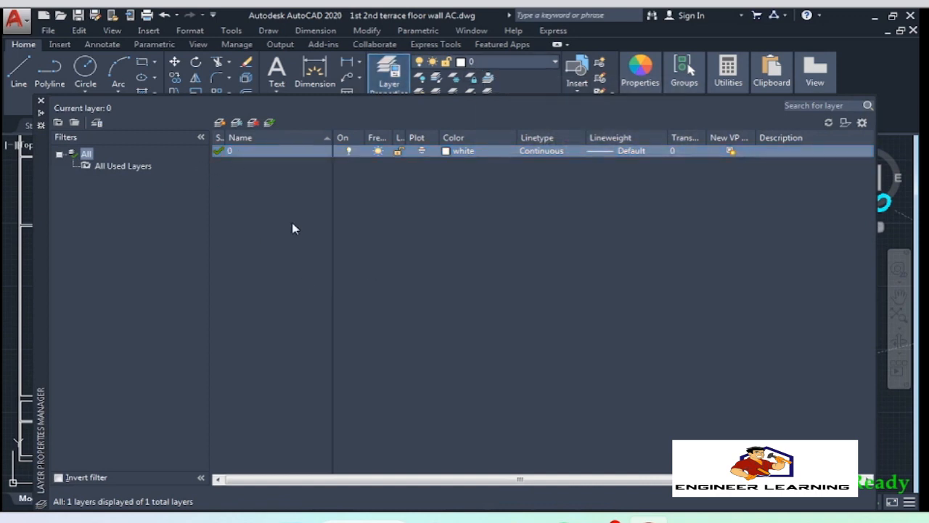
{"action": "left_click", "coordinate": [219, 123]}
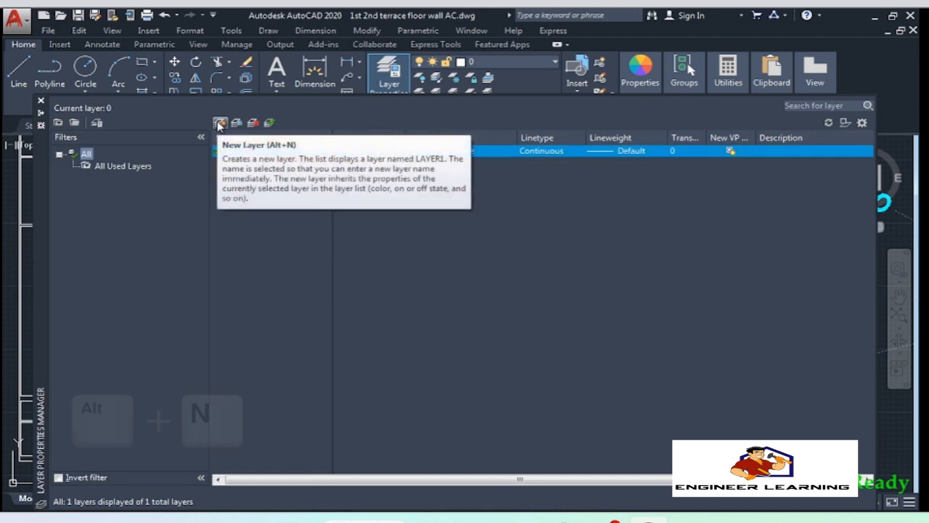
{"action": "key", "text": "alt+n"}
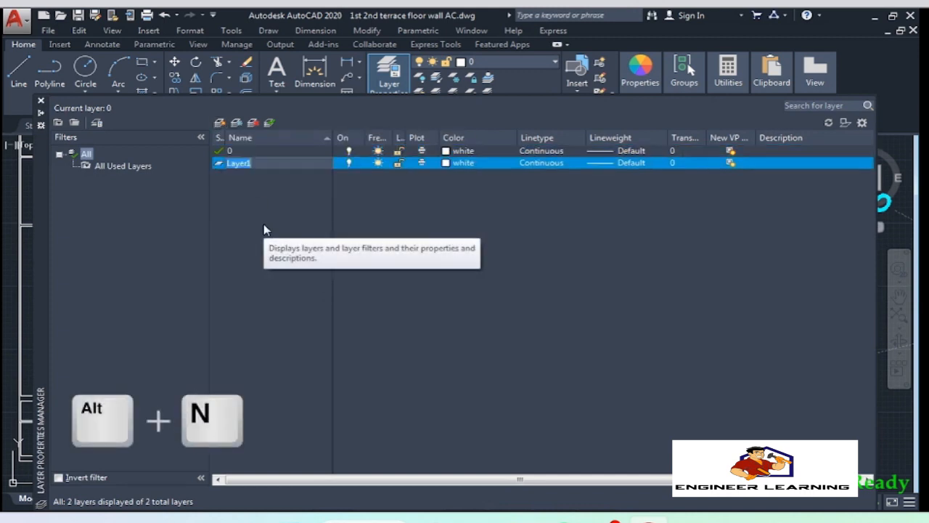
{"action": "type", "text": "Wall"}
{"action": "key", "text": "Return"}
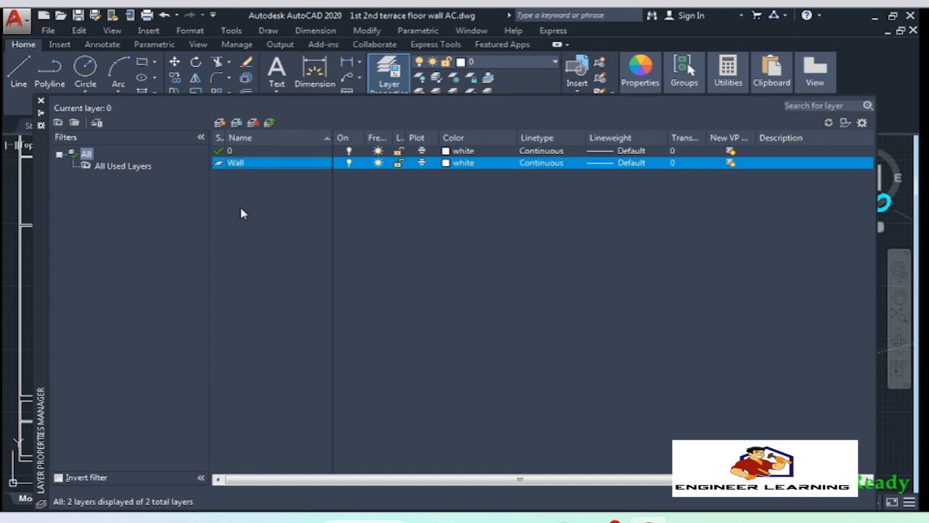
Create a new layer named Staircase
{"action": "key", "text": "alt+n"}
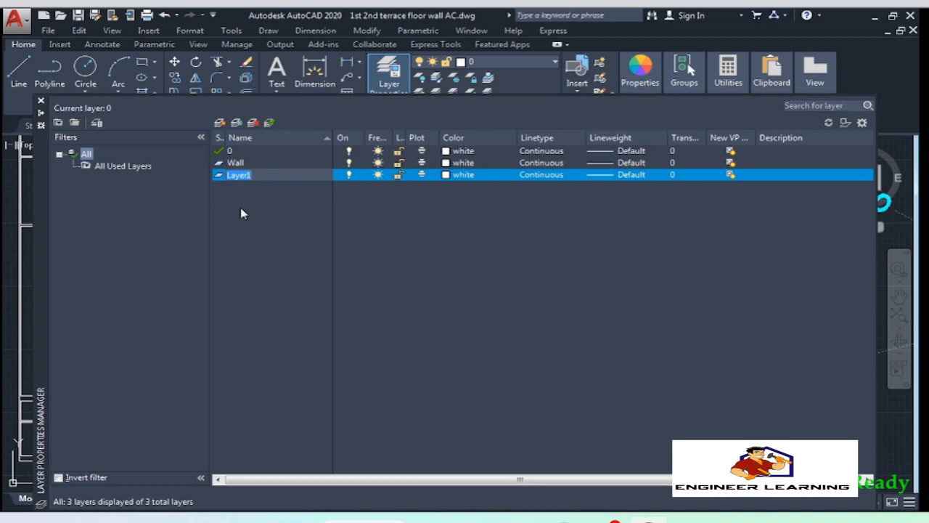
{"action": "type", "text": "Staircase"}
{"action": "key", "text": "Return"}
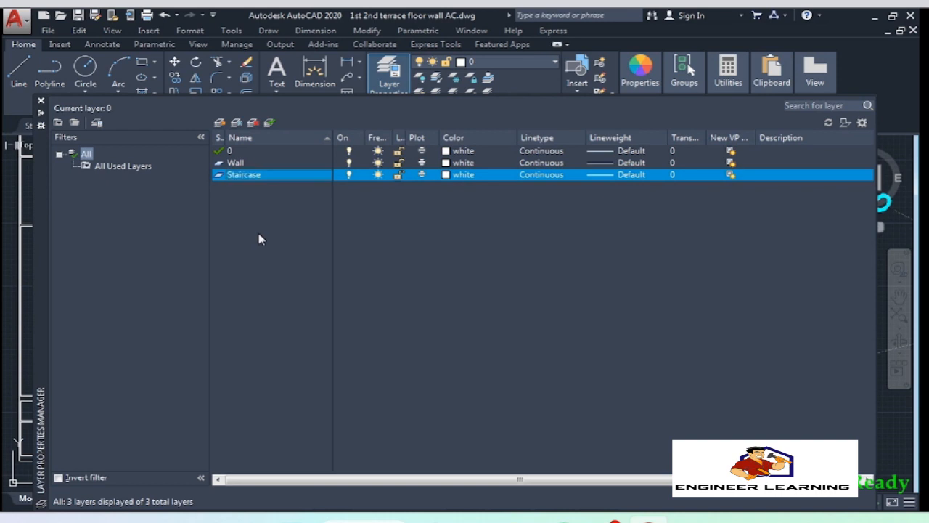
Create a new layer named Door and set its color to index color 44
{"action": "key", "text": "alt+n"}
{"action": "type", "text": "Door"}
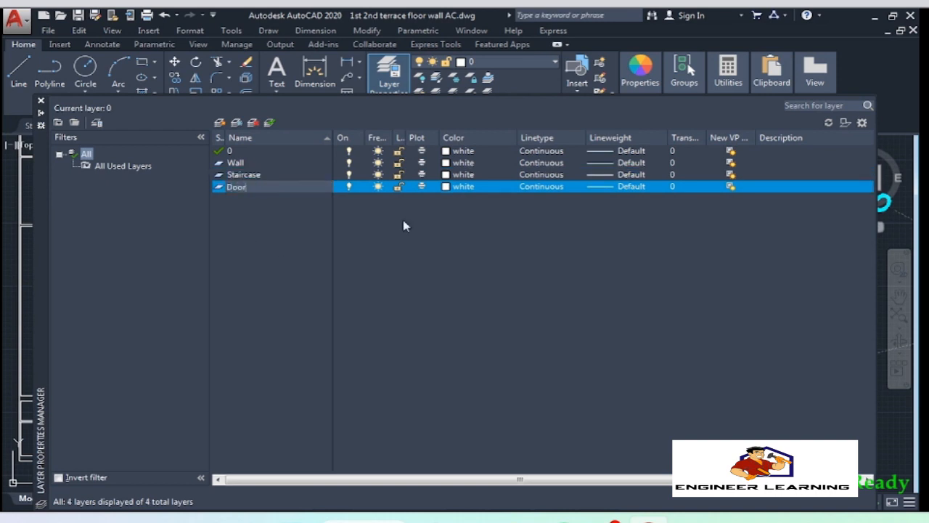
{"action": "left_click", "coordinate": [449, 187]}
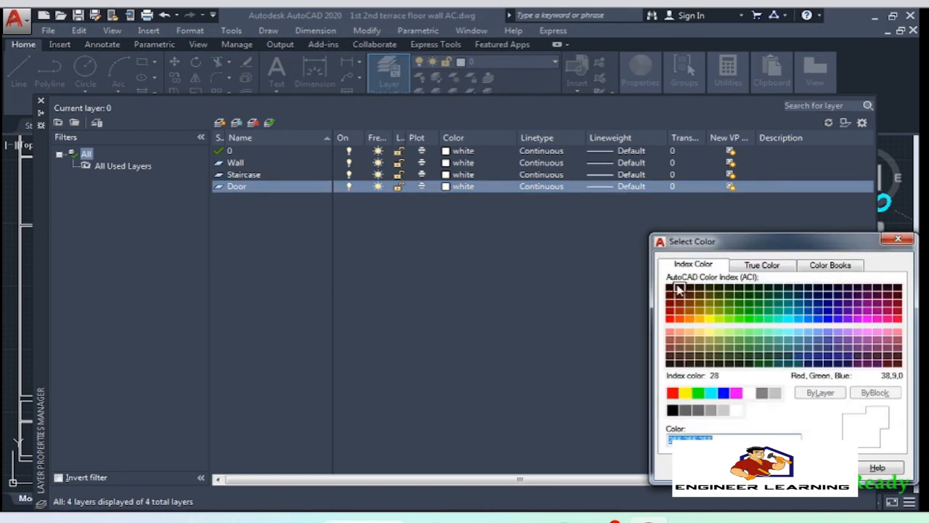
{"action": "left_click", "coordinate": [699, 305]}
{"action": "left_click", "coordinate": [763, 467]}
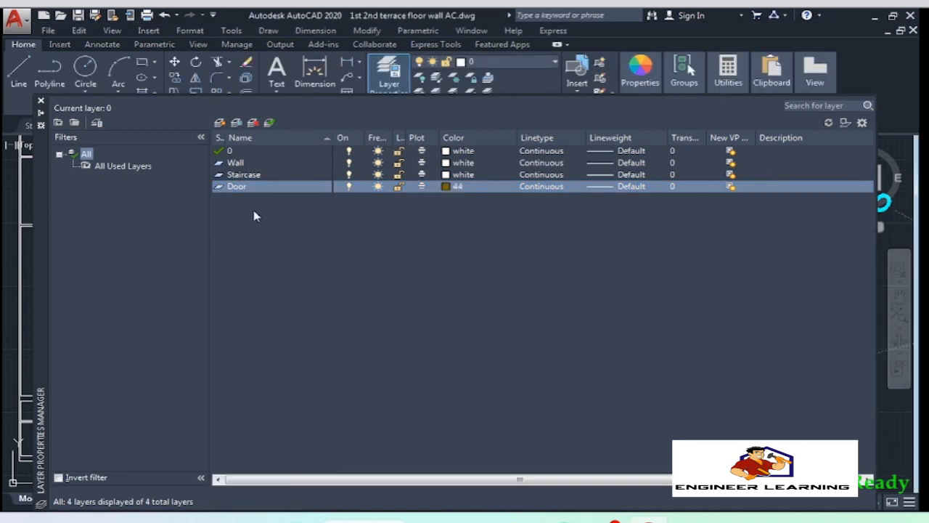
Create a new layer named Window and close the layer manager
{"action": "key", "text": "alt+n"}
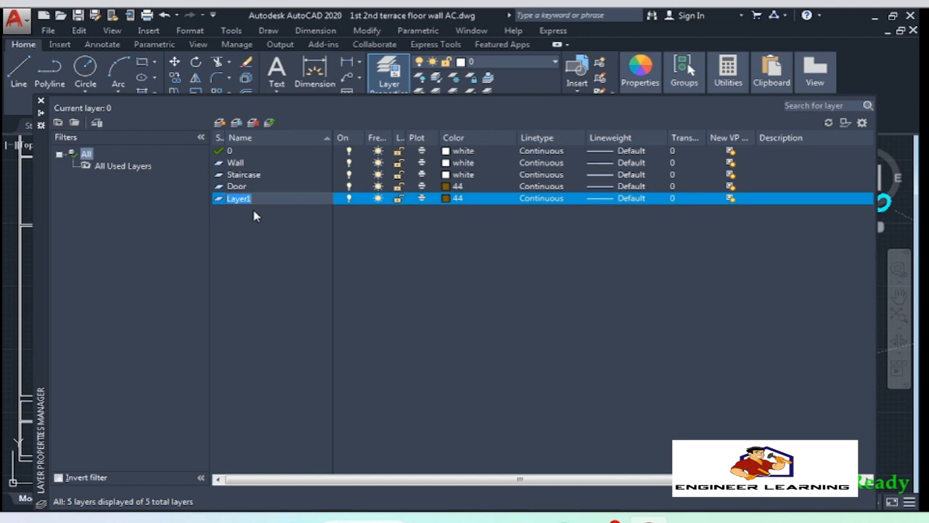
{"action": "type", "text": "Window"}
{"action": "key", "text": "Return"}
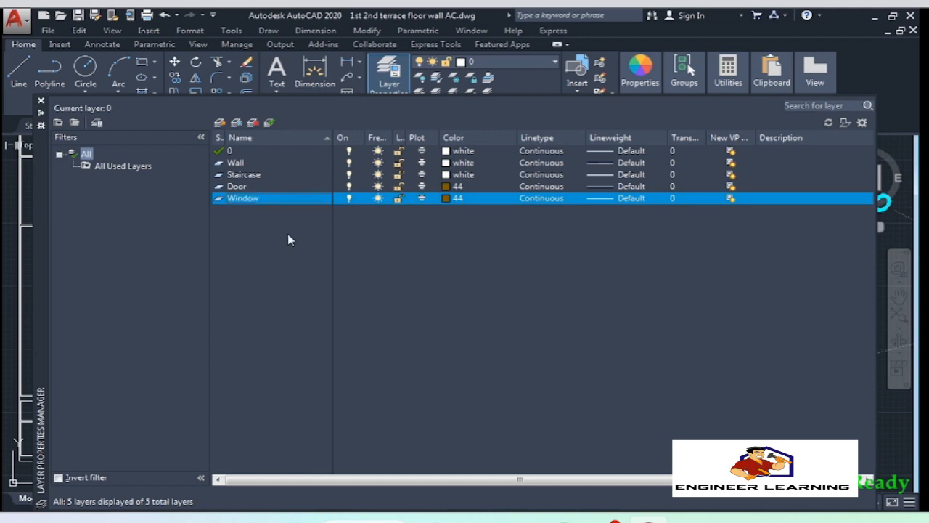
{"action": "left_click", "coordinate": [42, 102]}
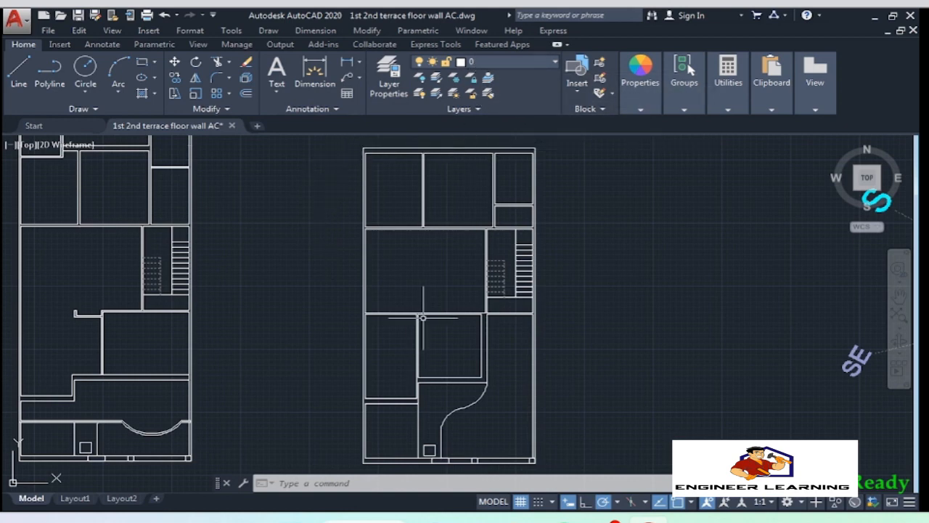
Select the entire easternmost floor plan and remove its staircase lines from the selection
{"action": "left_click", "coordinate": [546, 469]}
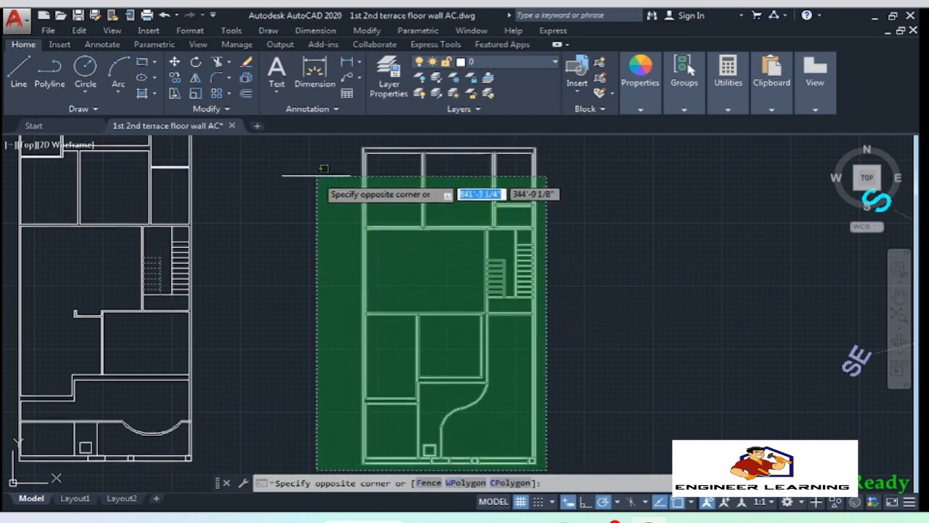
{"action": "left_click", "coordinate": [332, 140]}
{"action": "scroll", "coordinate": [512, 284], "scroll_direction": "up", "scroll_amount": 5}
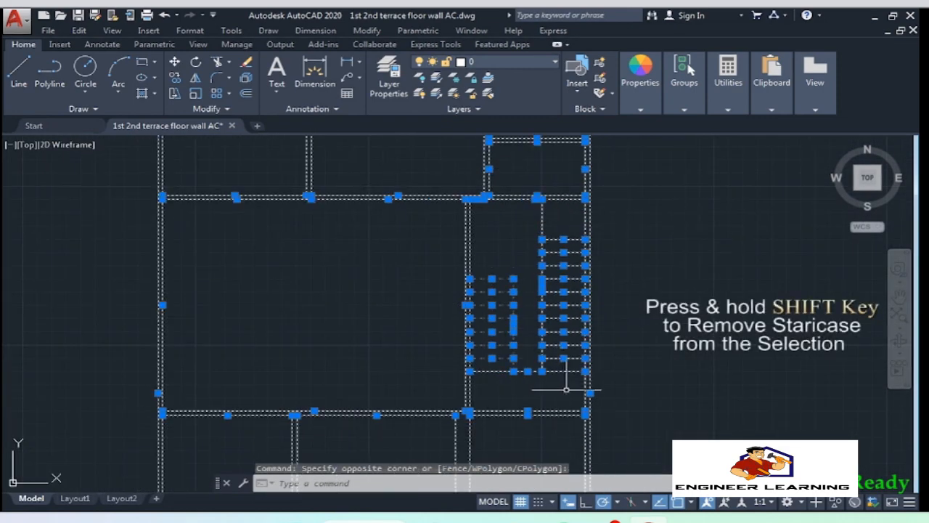
{"action": "left_click", "coordinate": [568, 389], "text": "shift"}
{"action": "left_click", "coordinate": [494, 226], "text": "shift"}
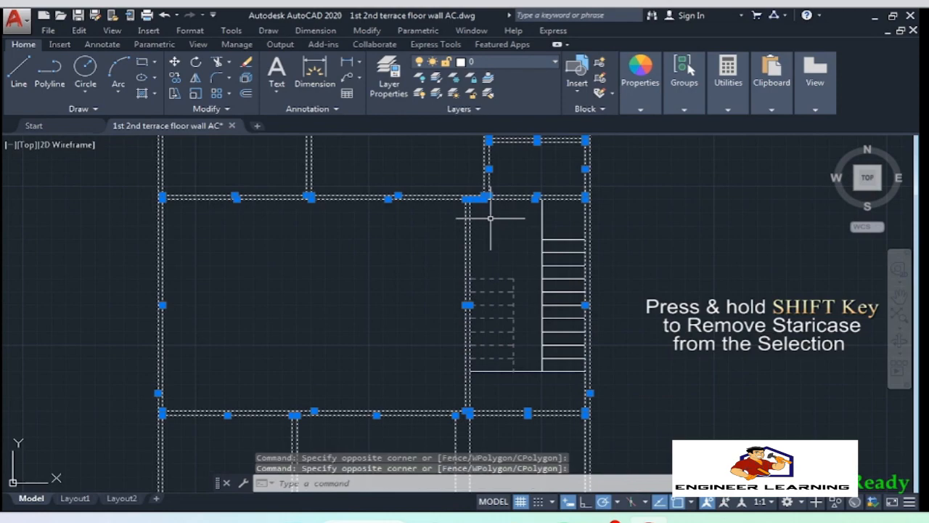
Extend the selection to the two middle floor plans, leaving their staircase lines out of it
{"action": "scroll", "coordinate": [708, 281], "scroll_direction": "down", "scroll_amount": 5}
{"action": "scroll", "coordinate": [632, 374], "scroll_direction": "up", "scroll_amount": 5}
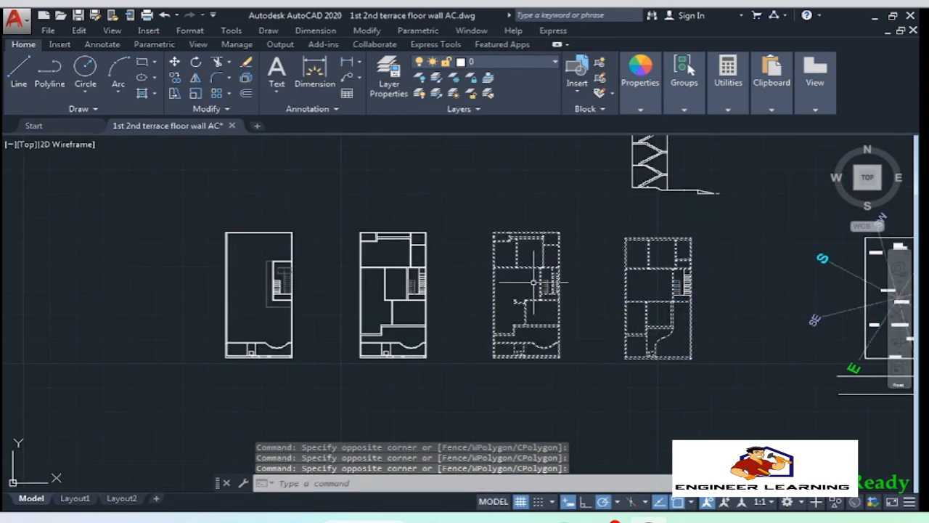
{"action": "left_click", "coordinate": [679, 385], "text": "shift"}
{"action": "left_click", "coordinate": [640, 280], "text": "shift"}
{"action": "scroll", "coordinate": [556, 394], "scroll_direction": "down", "scroll_amount": 5}
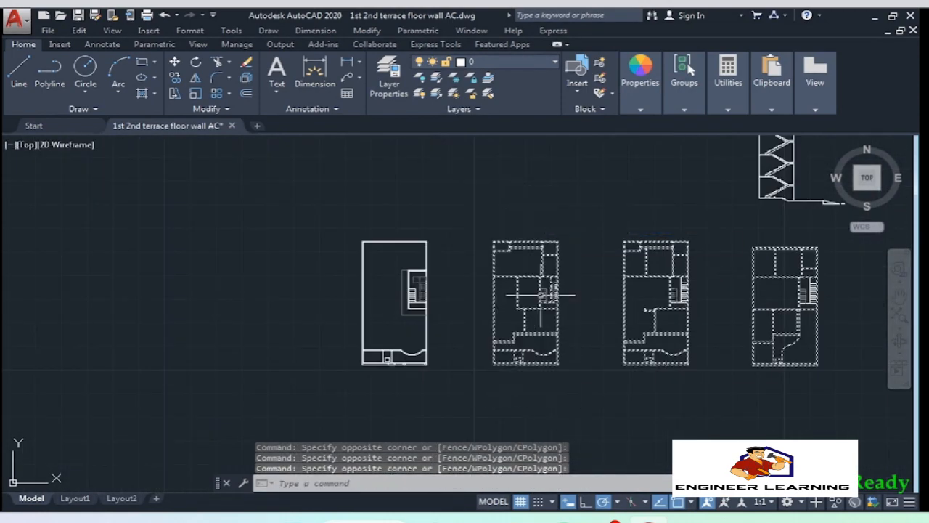
{"action": "scroll", "coordinate": [559, 342], "scroll_direction": "up", "scroll_amount": 5}
{"action": "scroll", "coordinate": [563, 298], "scroll_direction": "up", "scroll_amount": 3}
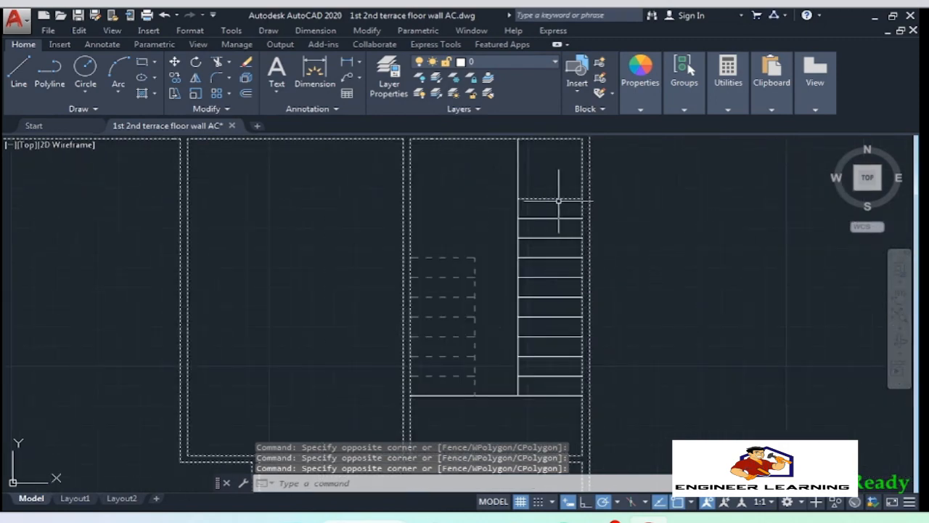
{"action": "scroll", "coordinate": [435, 291], "scroll_direction": "down", "scroll_amount": 5}
{"action": "scroll", "coordinate": [388, 285], "scroll_direction": "up", "scroll_amount": 2}
{"action": "scroll", "coordinate": [388, 285], "scroll_direction": "down", "scroll_amount": 4}
{"action": "scroll", "coordinate": [446, 425], "scroll_direction": "up", "scroll_amount": 2}
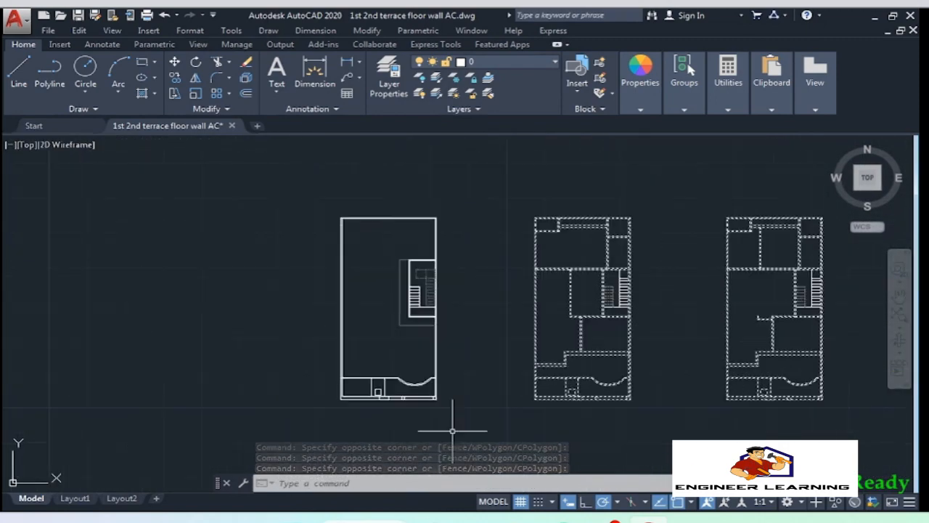
Remove the staircase and its surrounding outline in the westernmost plan from the selection
{"action": "scroll", "coordinate": [411, 297], "scroll_direction": "up", "scroll_amount": 2}
{"action": "scroll", "coordinate": [421, 263], "scroll_direction": "up", "scroll_amount": 5}
{"action": "left_click", "coordinate": [462, 402], "text": "shift"}
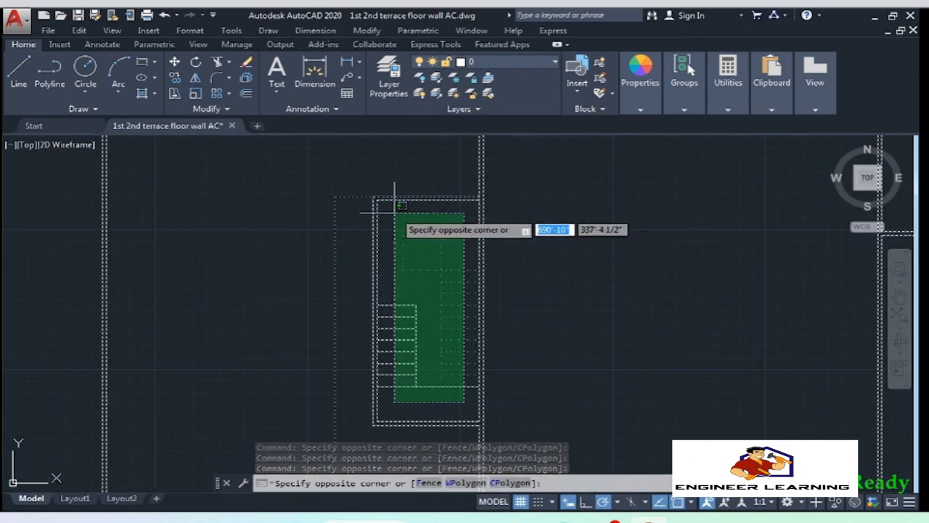
{"action": "left_click", "coordinate": [391, 214], "text": "shift"}
{"action": "scroll", "coordinate": [320, 158], "scroll_direction": "down", "scroll_amount": 5}
{"action": "left_click", "coordinate": [339, 291], "text": "shift"}
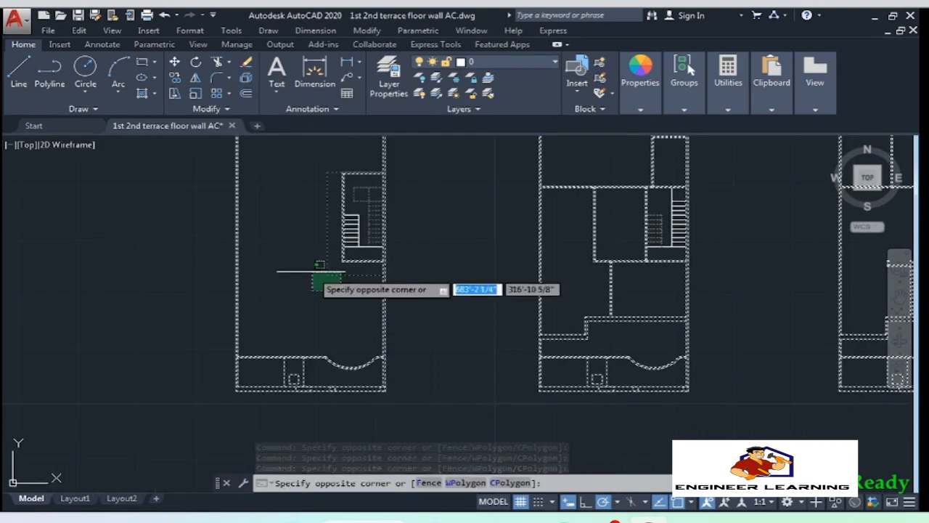
{"action": "left_click", "coordinate": [310, 270], "text": "shift"}
Remove the two entrance lines, the small square and the front wall posts of the westernmost plan from the selection
{"action": "scroll", "coordinate": [336, 165], "scroll_direction": "up", "scroll_amount": 5}
{"action": "scroll", "coordinate": [275, 183], "scroll_direction": "down", "scroll_amount": 3}
{"action": "scroll", "coordinate": [307, 290], "scroll_direction": "up", "scroll_amount": 4}
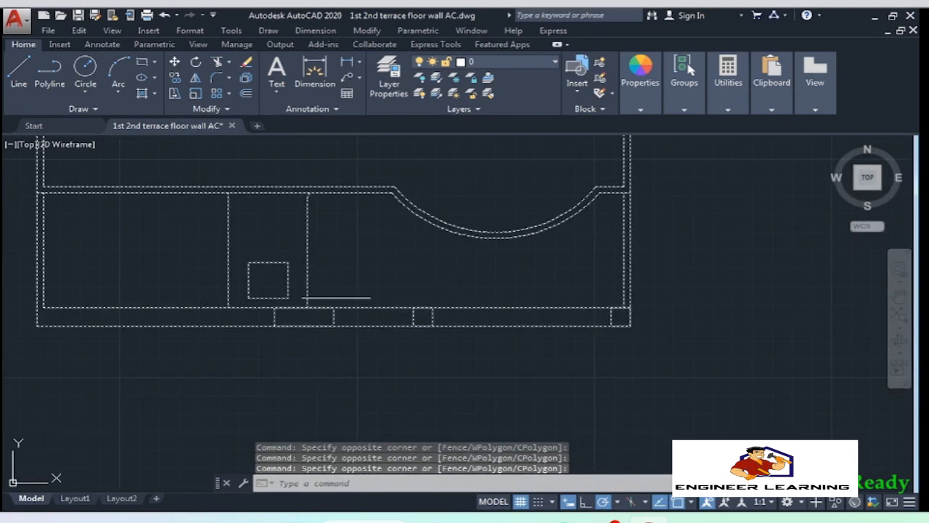
{"action": "scroll", "coordinate": [275, 326], "scroll_direction": "up", "scroll_amount": 2}
{"action": "left_click", "coordinate": [460, 311], "text": "shift"}
{"action": "left_click", "coordinate": [250, 310], "text": "shift"}
{"action": "left_click", "coordinate": [430, 306], "text": "shift"}
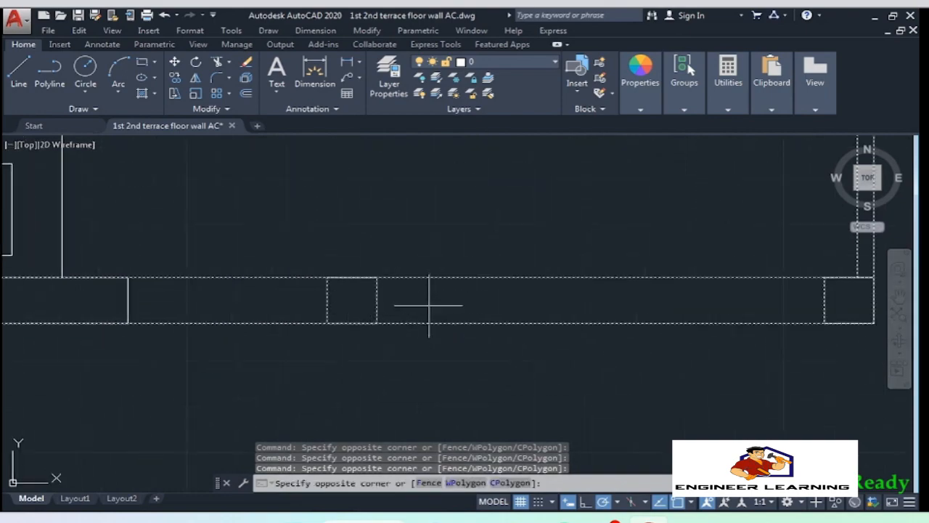
{"action": "left_click", "coordinate": [312, 305], "text": "shift"}
{"action": "left_click", "coordinate": [886, 295], "text": "shift"}
{"action": "left_click", "coordinate": [793, 294], "text": "shift"}
Remove the entrance lines, small squares and front wall posts of the two middle plans from the selection
{"action": "scroll", "coordinate": [112, 385], "scroll_direction": "down", "scroll_amount": 3}
{"action": "scroll", "coordinate": [234, 367], "scroll_direction": "down", "scroll_amount": 2}
{"action": "scroll", "coordinate": [302, 336], "scroll_direction": "up", "scroll_amount": 4}
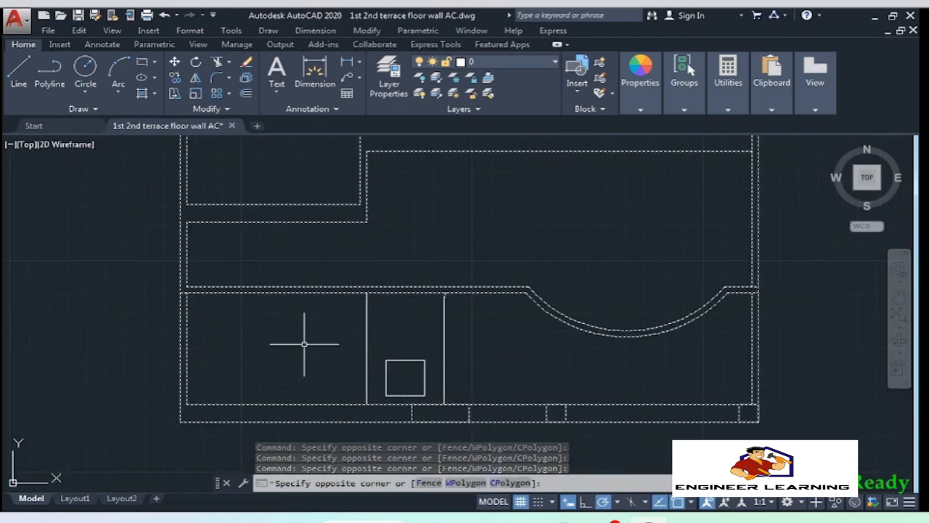
{"action": "left_click", "coordinate": [748, 414], "text": "shift"}
{"action": "scroll", "coordinate": [356, 405], "scroll_direction": "down", "scroll_amount": 4}
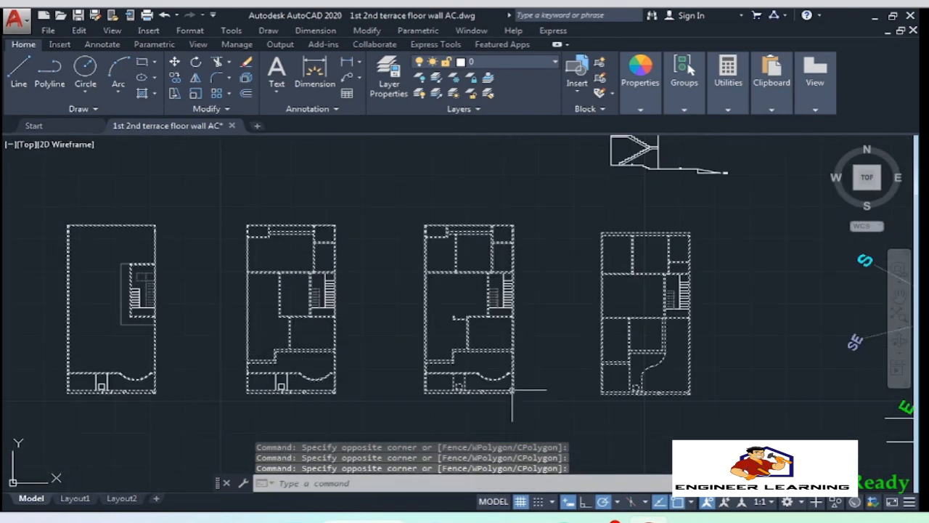
{"action": "scroll", "coordinate": [307, 384], "scroll_direction": "up", "scroll_amount": 4}
{"action": "scroll", "coordinate": [303, 353], "scroll_direction": "down", "scroll_amount": 4}
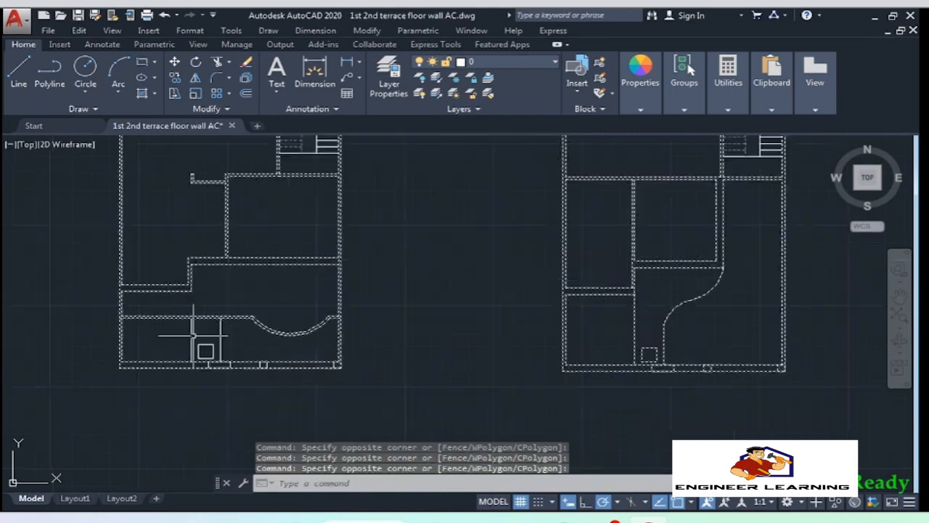
Remove the curved entrance path, adjacent line, small square and front wall posts of the easternmost plan from the selection
{"action": "scroll", "coordinate": [504, 334], "scroll_direction": "up", "scroll_amount": 4}
{"action": "left_click", "coordinate": [501, 244], "text": "shift"}
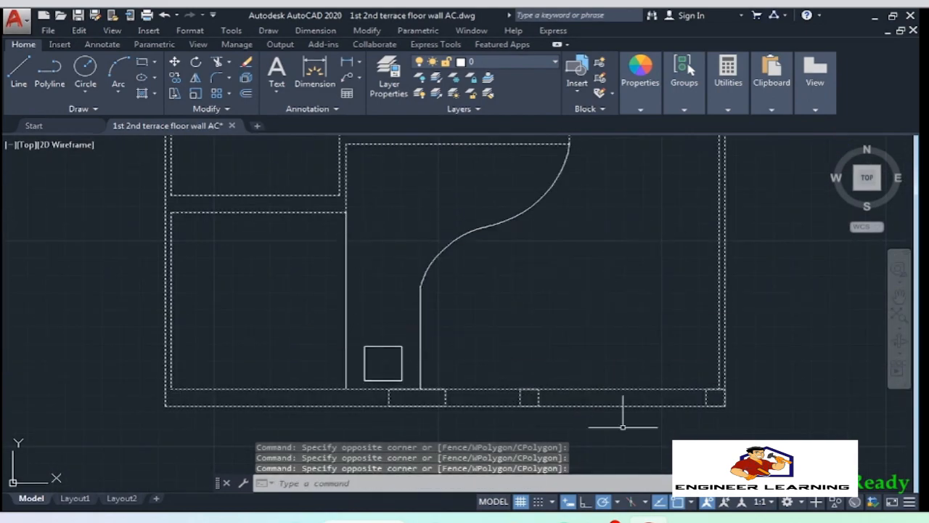
{"action": "left_click", "coordinate": [714, 400], "text": "shift"}
{"action": "left_click", "coordinate": [368, 425], "text": "shift"}
{"action": "scroll", "coordinate": [510, 420], "scroll_direction": "down", "scroll_amount": 4}
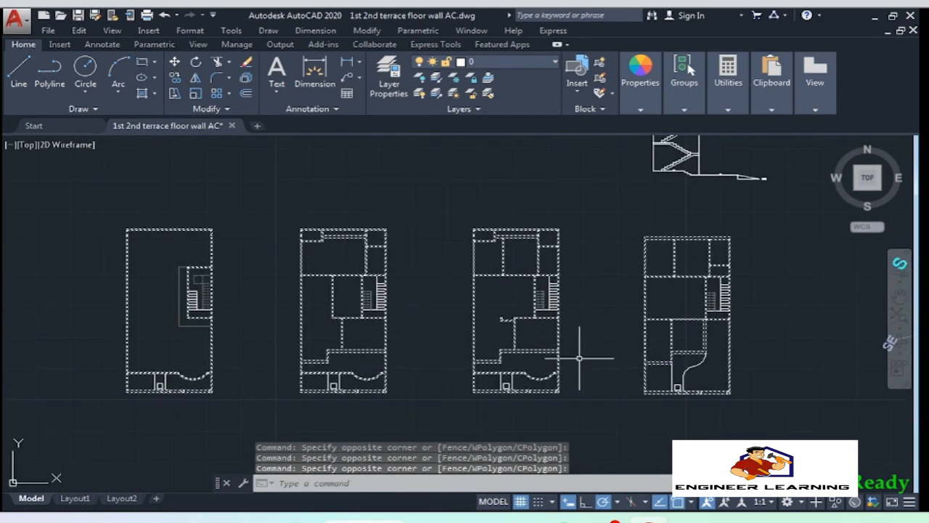
Assign the selected wall lines of all four floor plans to the Wall layer and clear the selection
{"action": "left_click", "coordinate": [527, 62]}
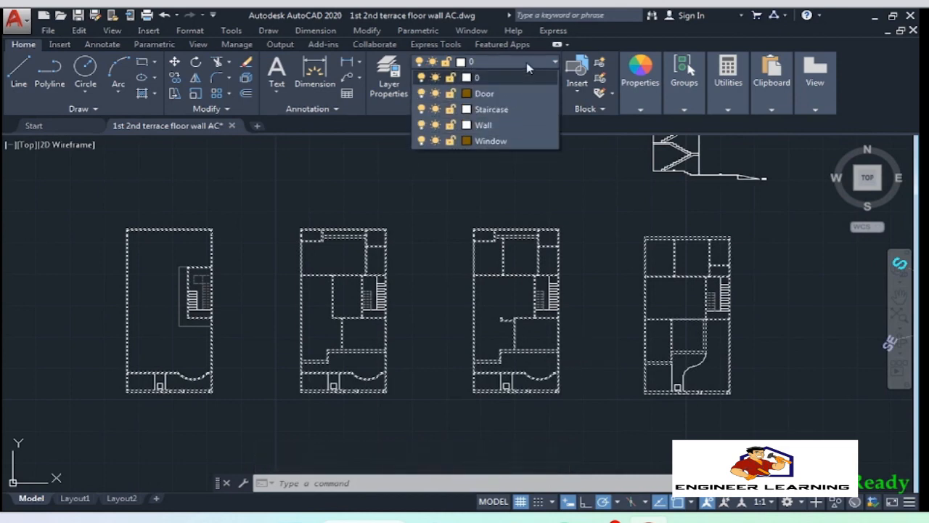
{"action": "left_click", "coordinate": [506, 126]}
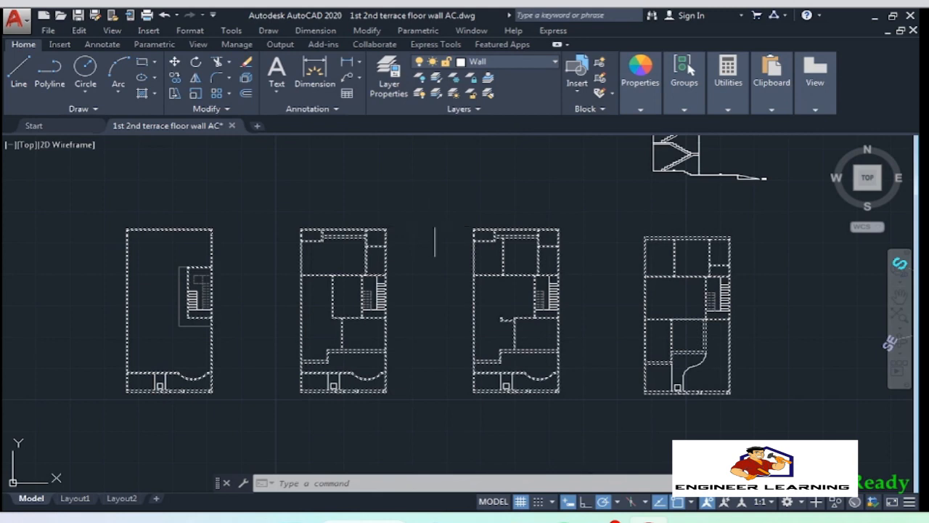
{"action": "middle_click_drag", "start_coordinate": [435, 225], "coordinate": [348, 235]}
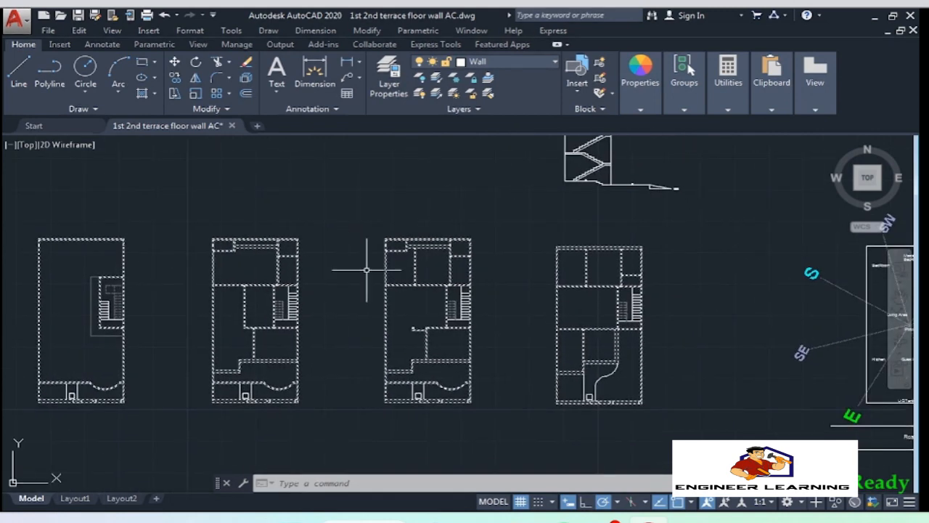
{"action": "left_click", "coordinate": [526, 320]}
{"action": "left_click", "coordinate": [508, 255]}
{"action": "key", "text": "Escape"}
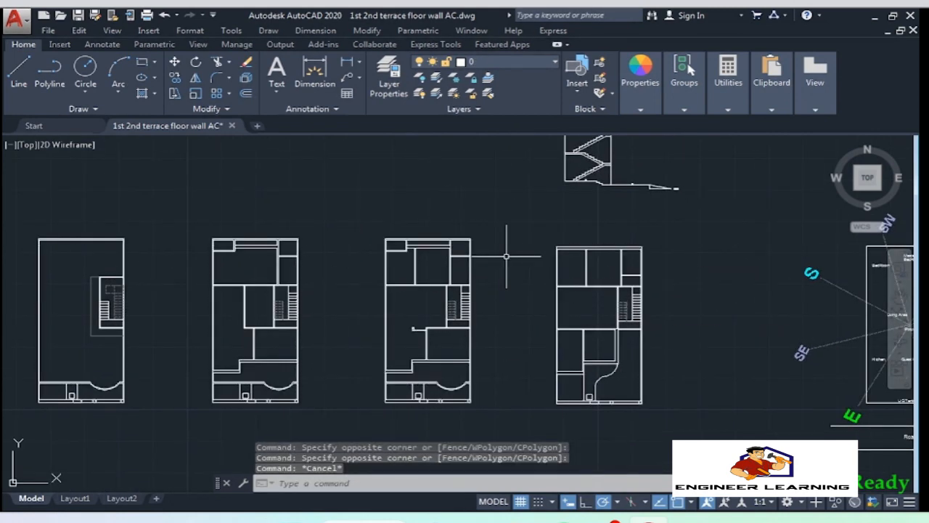
Turn off the Wall layer
{"action": "left_click", "coordinate": [538, 64]}
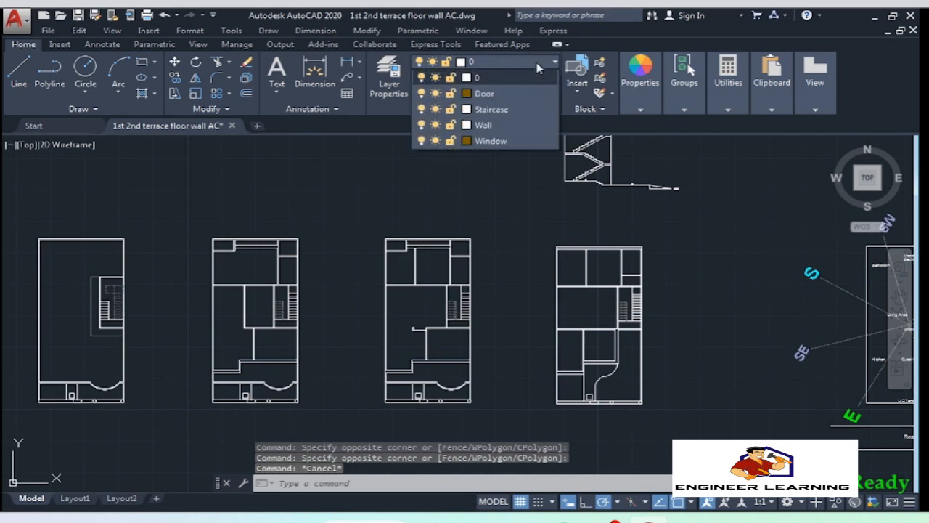
{"action": "left_click", "coordinate": [421, 125]}
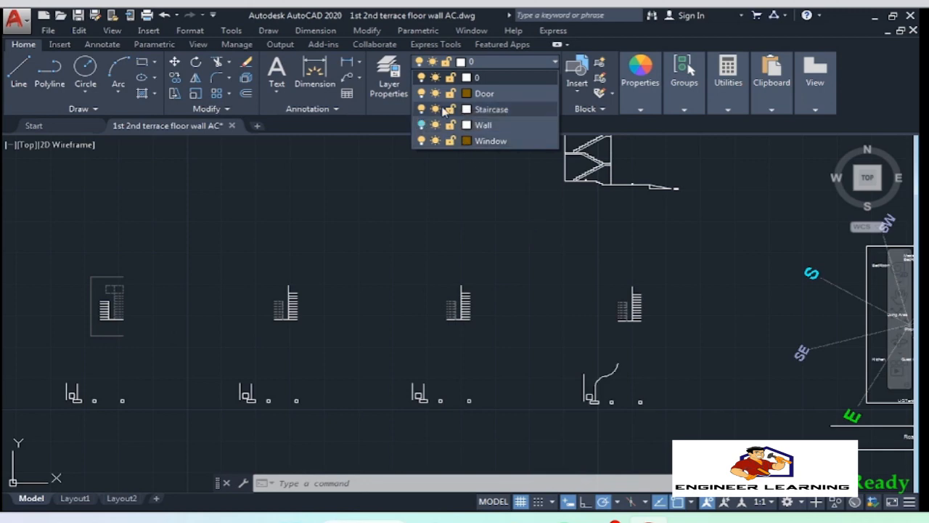
Turn the Wall layer back on and close the layer list
{"action": "left_click", "coordinate": [423, 126]}
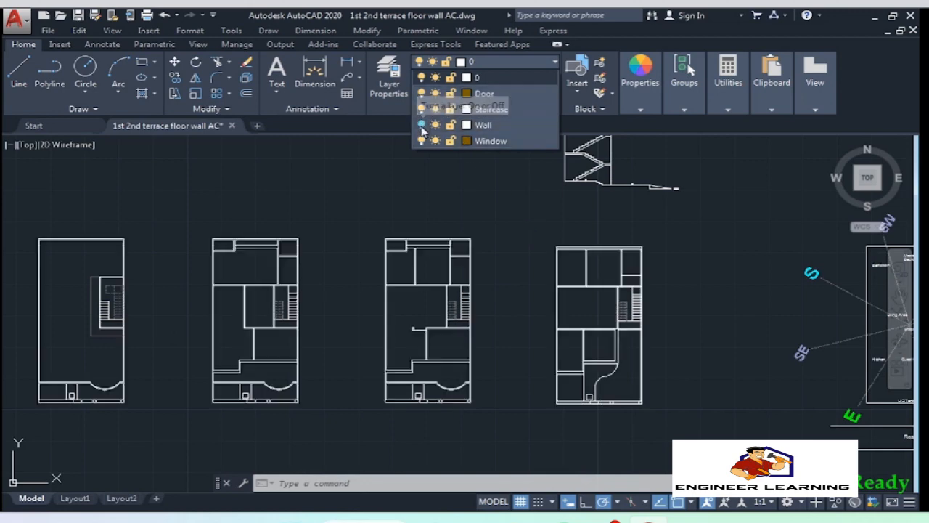
{"action": "left_click", "coordinate": [524, 238]}
{"action": "left_click", "coordinate": [482, 193]}
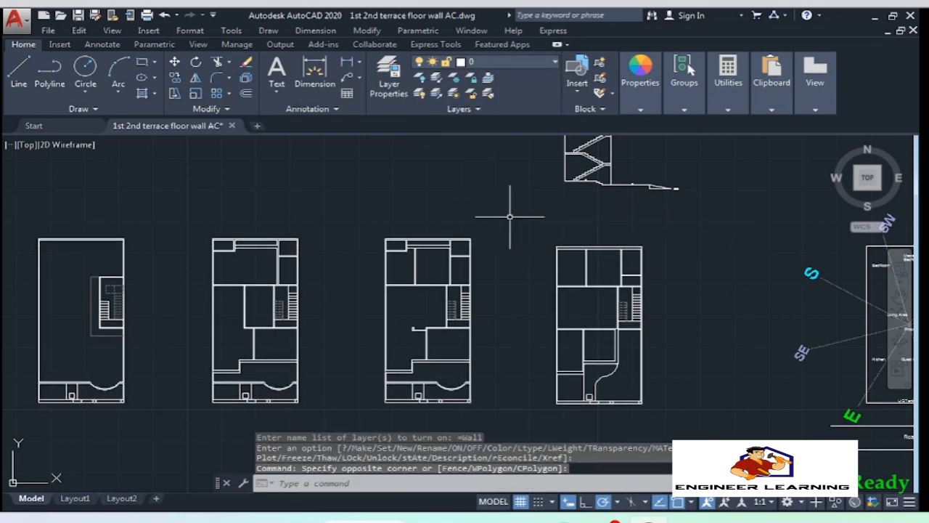
{"action": "mouse_move", "coordinate": [533, 241]}
{"action": "middle_mouse_down"}
{"action": "mouse_move", "coordinate": [479, 200]}
{"action": "mouse_move", "coordinate": [606, 230]}
{"action": "middle_mouse_up"}
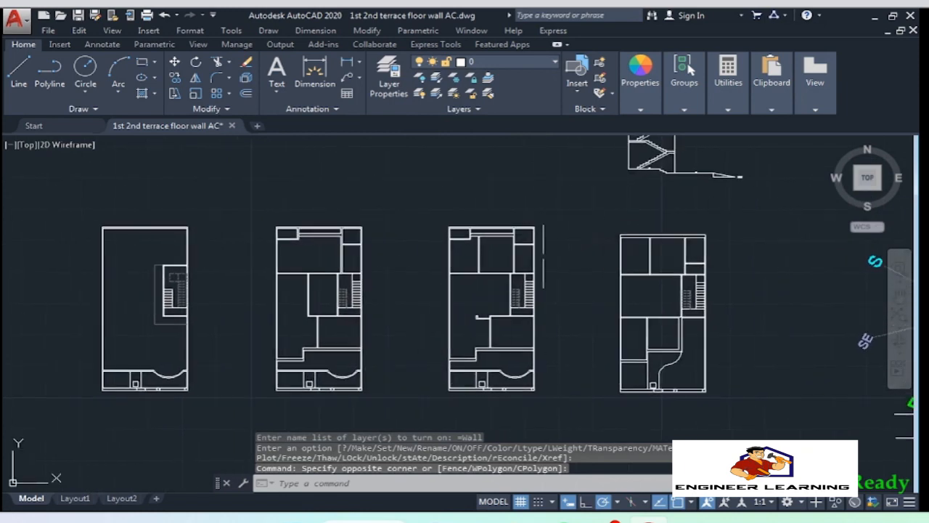
{"action": "right_click", "coordinate": [568, 219]}
{"action": "left_click", "coordinate": [589, 413]}
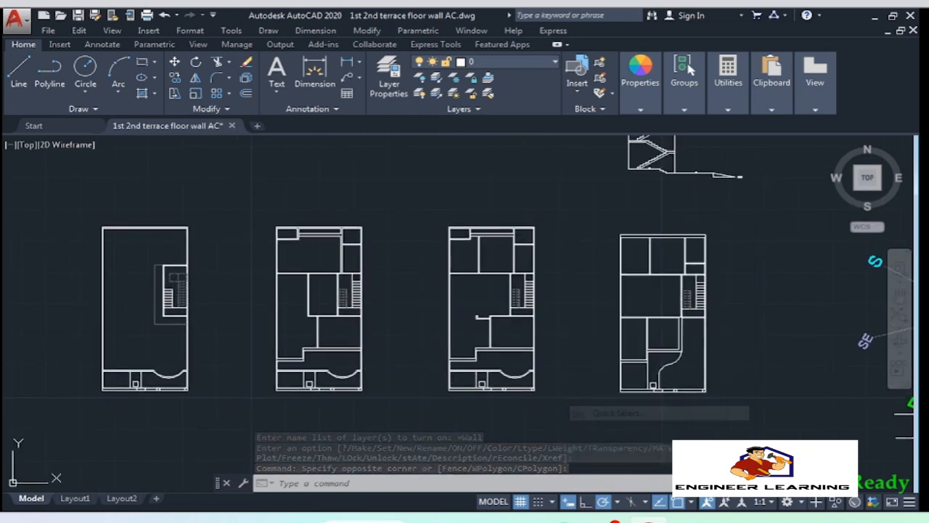
{"action": "left_click_drag", "start_coordinate": [537, 176], "coordinate": [387, 125]}
{"action": "left_click", "coordinate": [571, 118]}
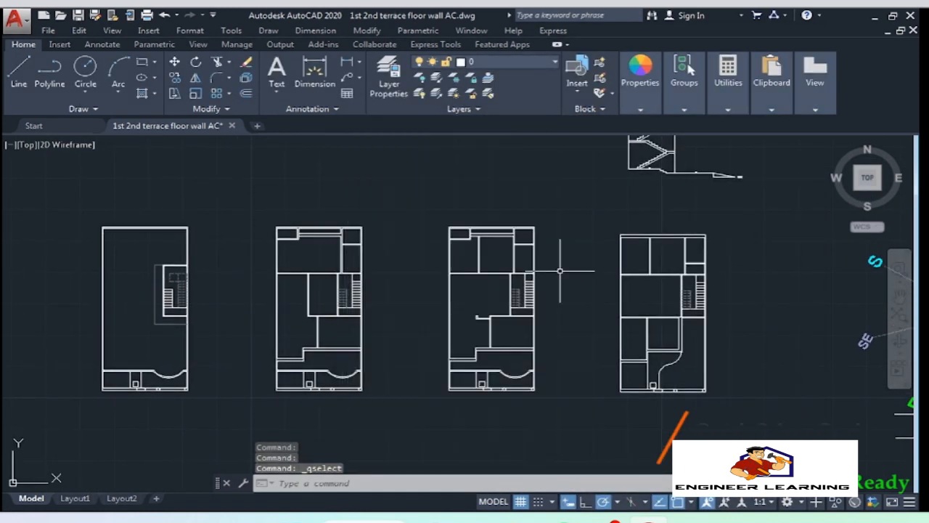
Quick-select every object in the entire drawing whose layer equals Wall
{"action": "type", "text": "qse"}
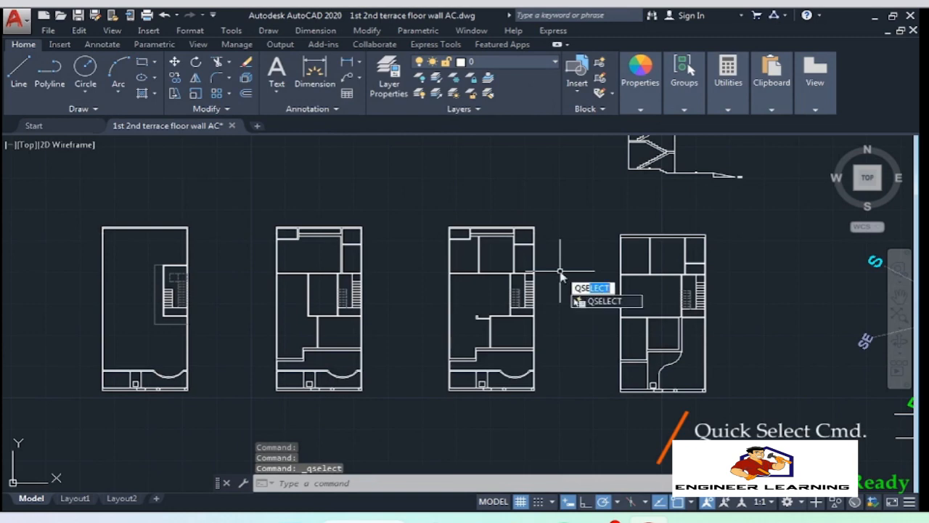
{"action": "key", "text": "Return"}
{"action": "left_click_drag", "start_coordinate": [630, 200], "coordinate": [461, 132]}
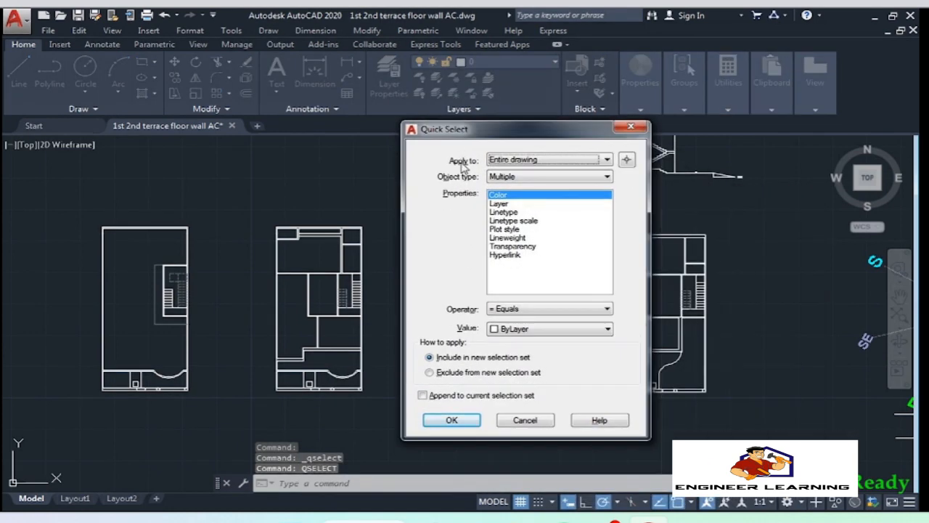
{"action": "left_click", "coordinate": [500, 204]}
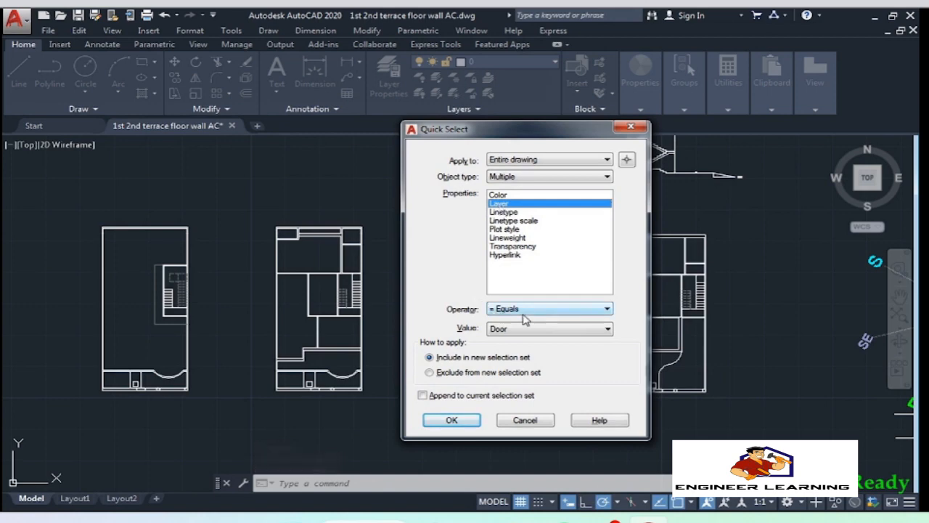
{"action": "left_click", "coordinate": [563, 328]}
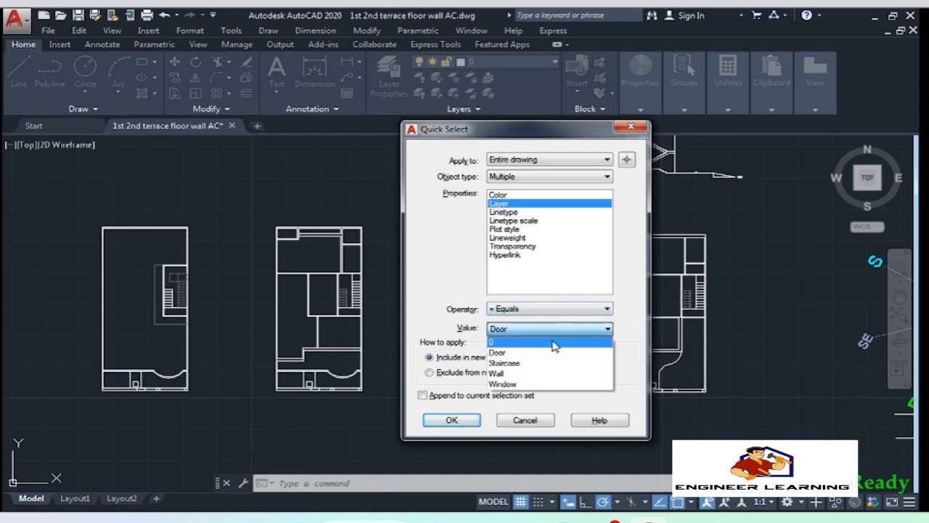
{"action": "left_click", "coordinate": [527, 374]}
{"action": "left_click", "coordinate": [451, 421]}
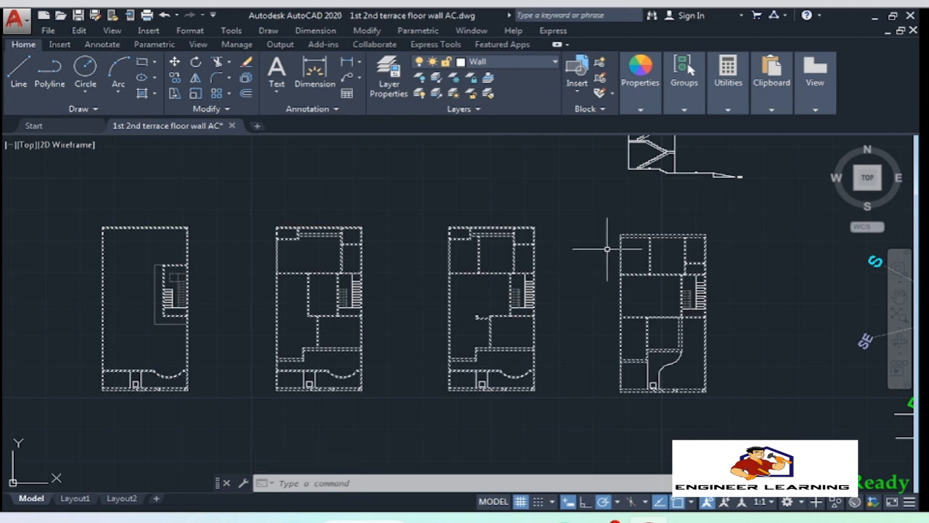
Try colour index 11 on the Wall layer, clear the selection and undo the colour change
{"action": "left_click", "coordinate": [523, 64]}
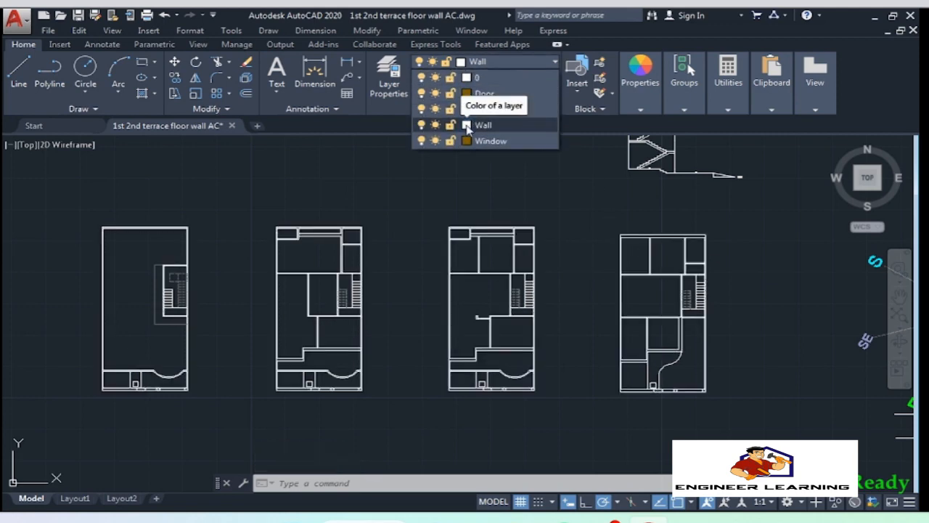
{"action": "left_click", "coordinate": [468, 129]}
{"action": "left_click", "coordinate": [667, 332]}
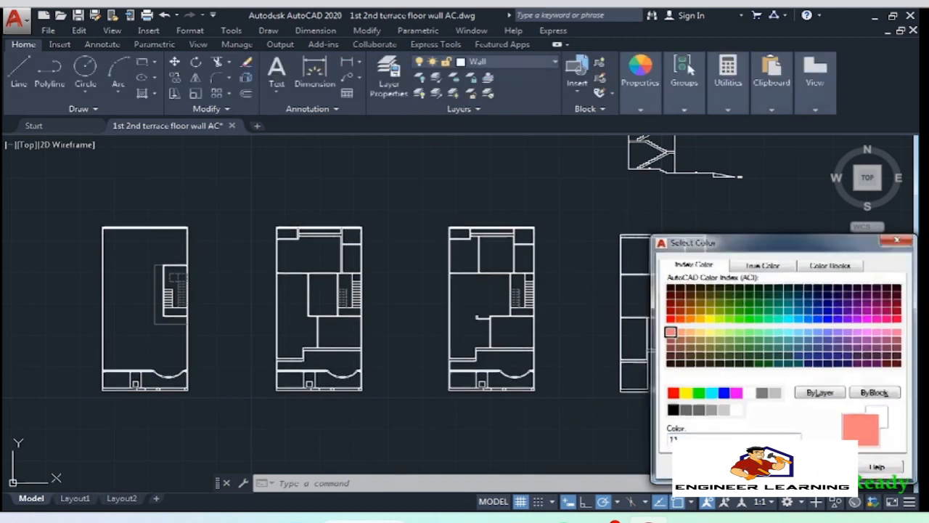
{"action": "key", "text": "Return"}
{"action": "left_click", "coordinate": [573, 405]}
{"action": "key", "text": "Escape"}
{"action": "key", "text": "ctrl+z"}
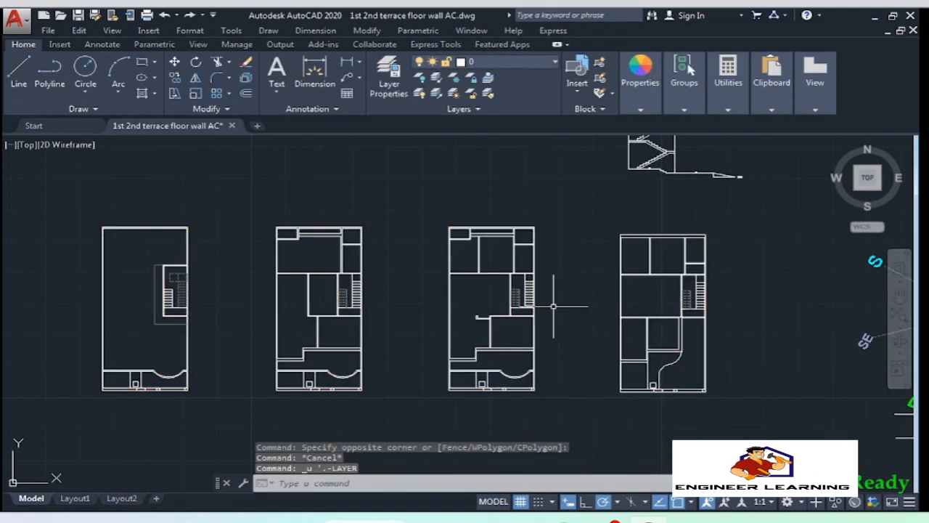
Make Door the current layer
{"action": "left_click", "coordinate": [517, 67]}
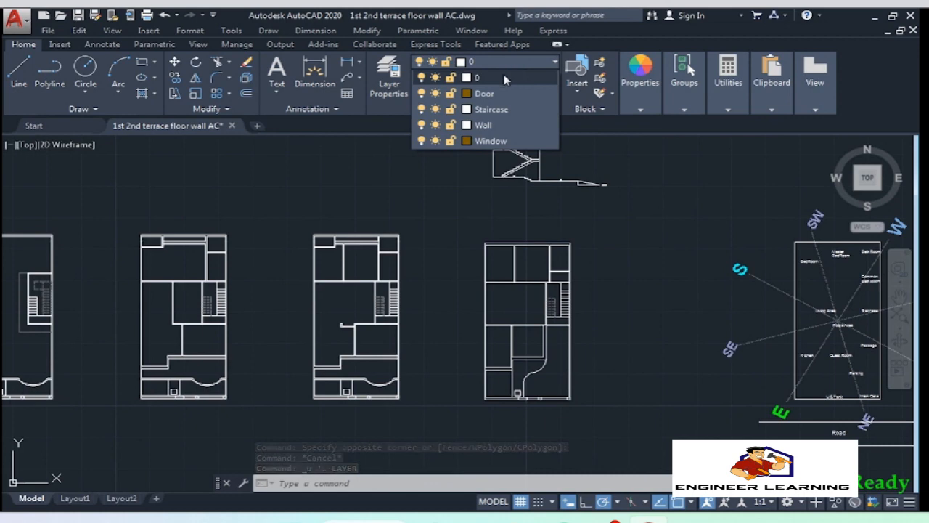
{"action": "left_click", "coordinate": [484, 93]}
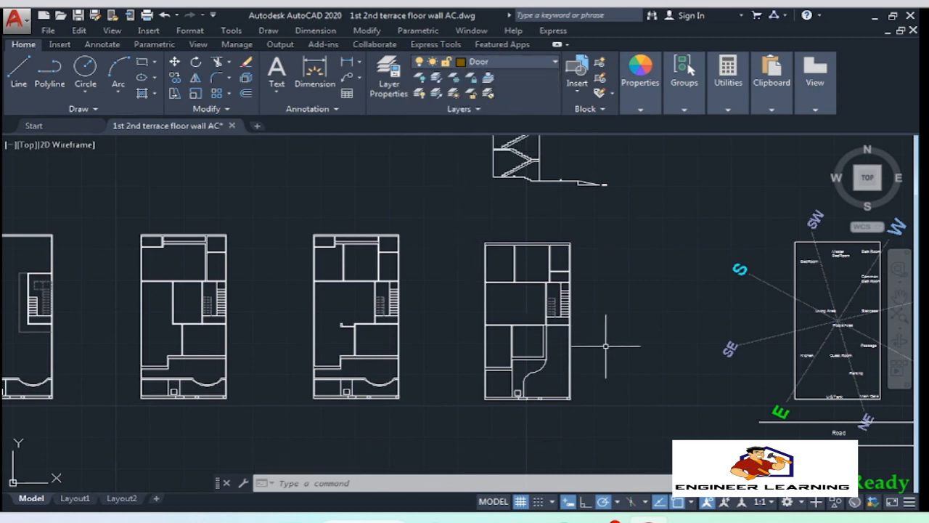
{"action": "key", "text": "Escape"}
Start the door frame profile in the empty area below the plans with a 2-3/8" line to the left and a 2-2/8" line upward
{"action": "middle_click_drag", "start_coordinate": [552, 370], "coordinate": [578, 209]}
{"action": "scroll", "coordinate": [556, 249], "scroll_direction": "up", "scroll_amount": 5}
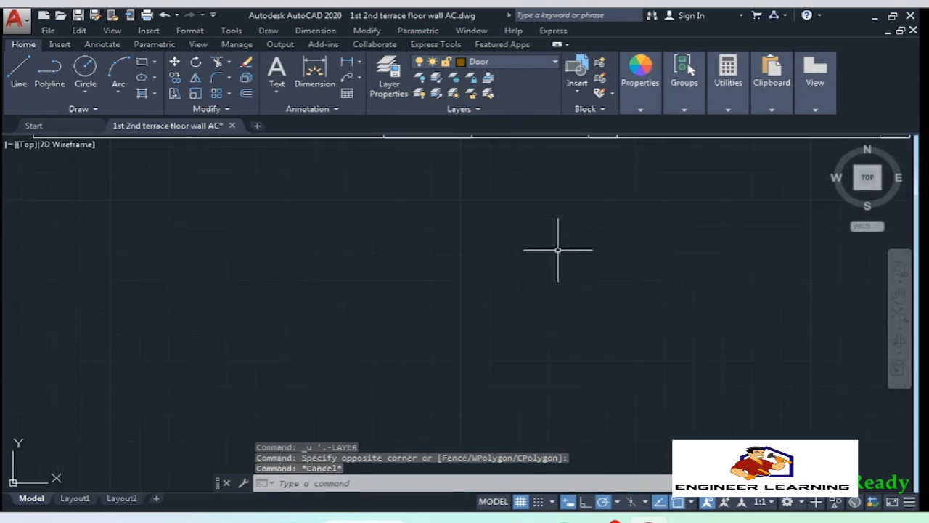
{"action": "mouse_move", "coordinate": [556, 249]}
{"action": "middle_mouse_down"}
{"action": "mouse_move", "coordinate": [501, 278]}
{"action": "mouse_move", "coordinate": [522, 319]}
{"action": "mouse_move", "coordinate": [537, 317]}
{"action": "mouse_move", "coordinate": [491, 307]}
{"action": "mouse_move", "coordinate": [485, 275]}
{"action": "middle_mouse_up"}
{"action": "scroll", "coordinate": [496, 312], "scroll_direction": "down", "scroll_amount": 2}
{"action": "scroll", "coordinate": [486, 275], "scroll_direction": "up", "scroll_amount": 3}
{"action": "scroll", "coordinate": [486, 275], "scroll_direction": "down", "scroll_amount": 2}
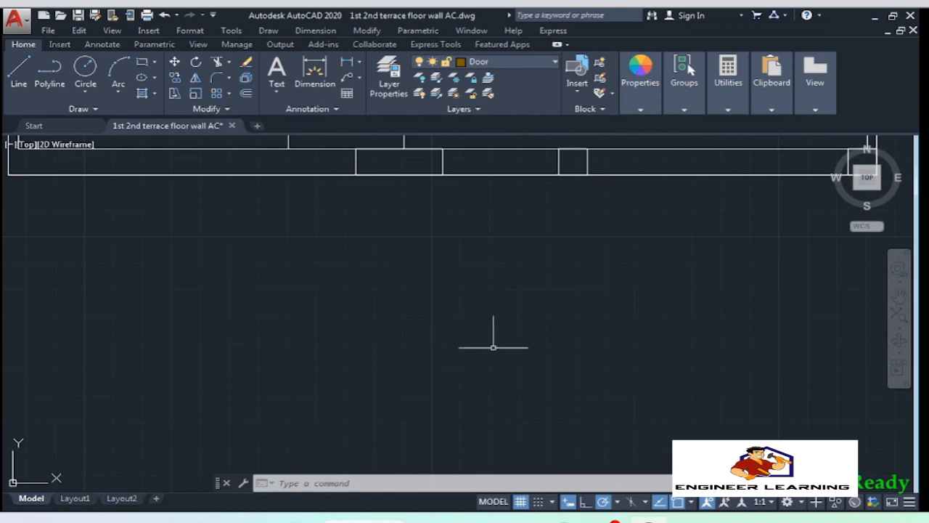
{"action": "scroll", "coordinate": [477, 217], "scroll_direction": "down", "scroll_amount": 2}
{"action": "middle_click_drag", "start_coordinate": [511, 329], "coordinate": [477, 116]}
{"action": "scroll", "coordinate": [528, 195], "scroll_direction": "down", "scroll_amount": 2}
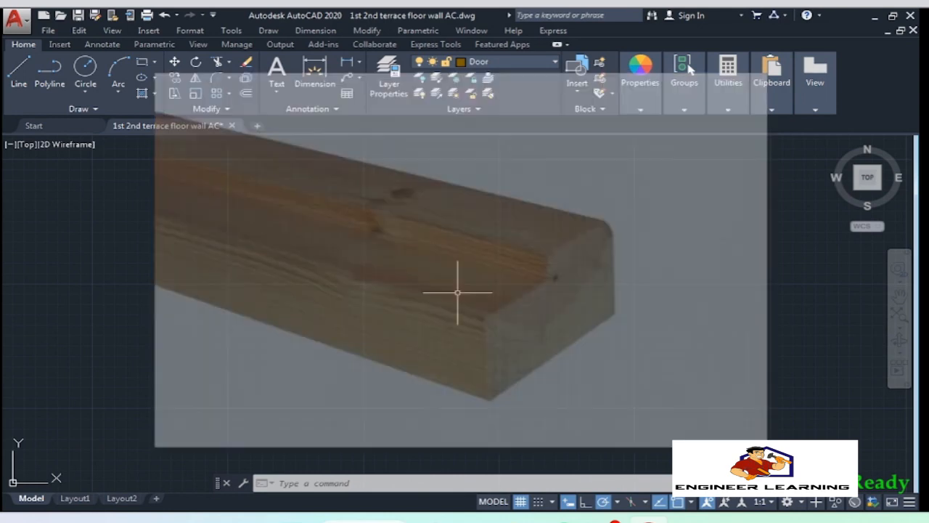
{"action": "type", "text": "L"}
{"action": "key", "text": "Return"}
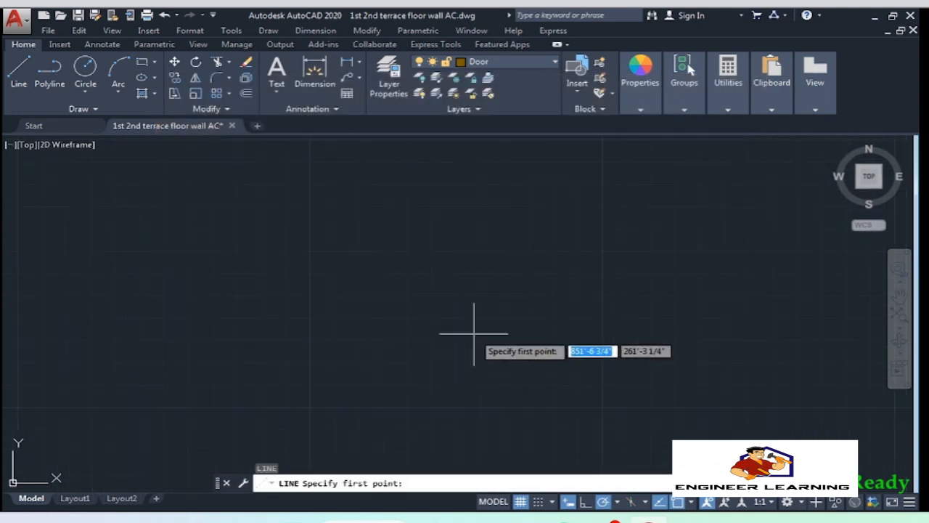
{"action": "left_click", "coordinate": [478, 346]}
{"action": "type", "text": "2"}
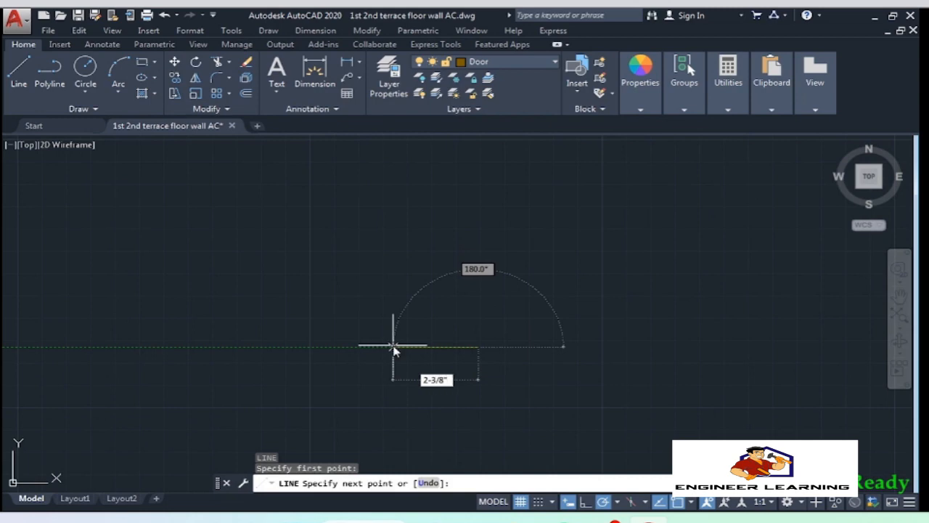
{"action": "type", "text": "-3/8\""}
{"action": "key", "text": "Return"}
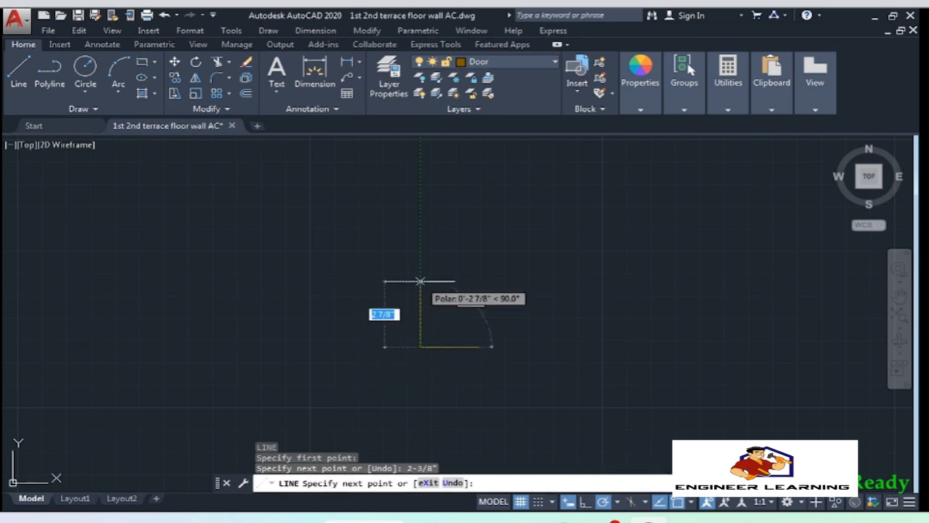
{"action": "type", "text": "2"}
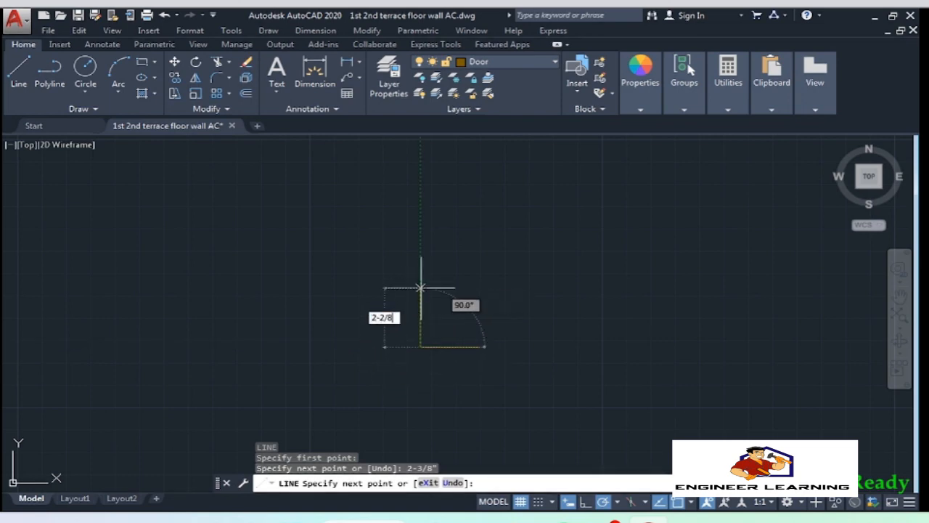
{"action": "type", "text": "-2/8"}
{"action": "key", "text": "Return"}
Continue the profile with the rebate step: 1/2" to the right and 1-3/8" upward
{"action": "scroll", "coordinate": [435, 294], "scroll_direction": "up", "scroll_amount": 2}
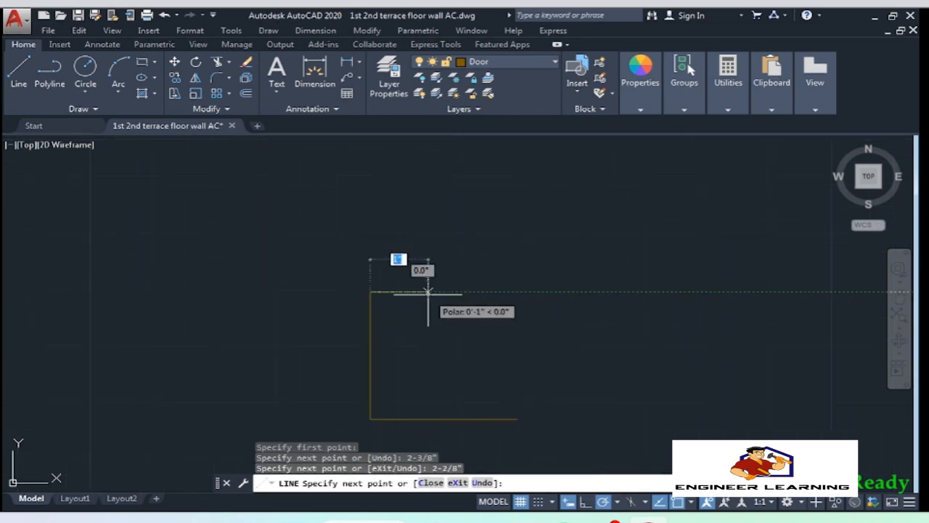
{"action": "type", "text": "1/2"}
{"action": "key", "text": "Return"}
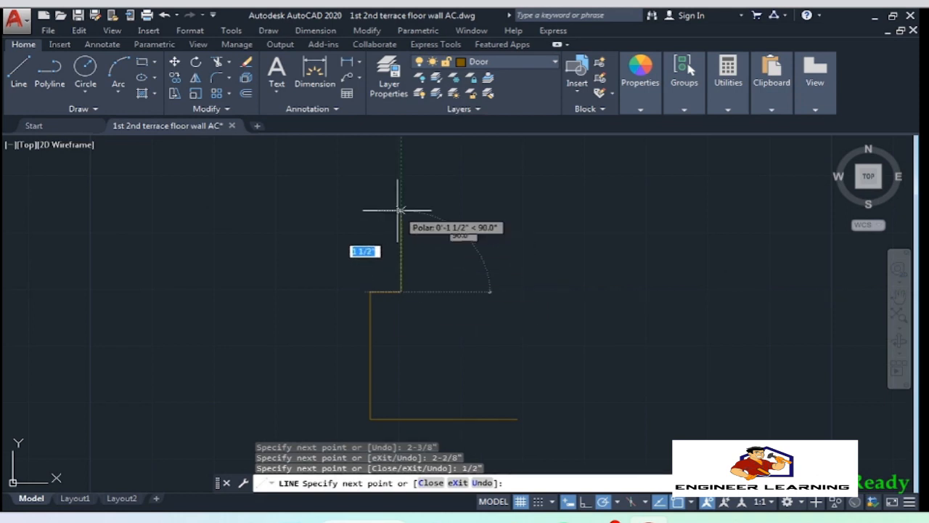
{"action": "type", "text": "1-"}
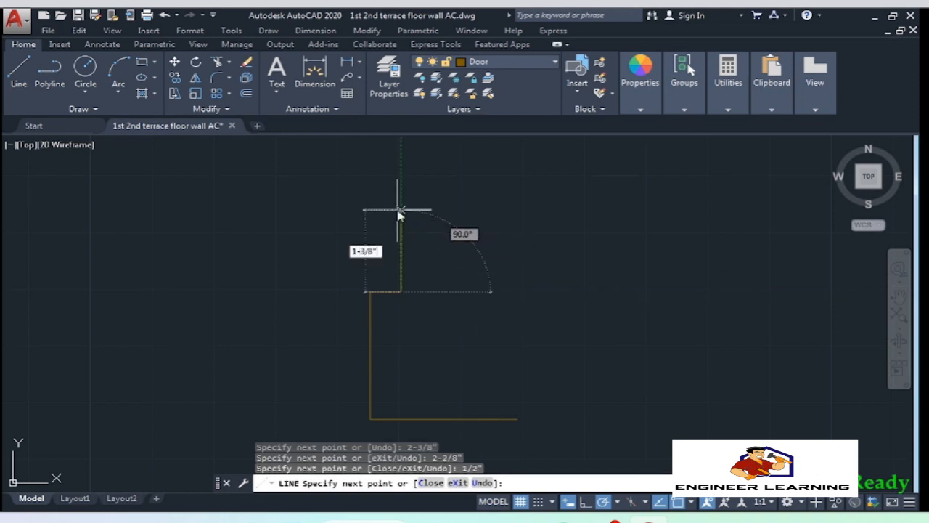
{"action": "type", "text": "3/8"}
{"action": "key", "text": "Return"}
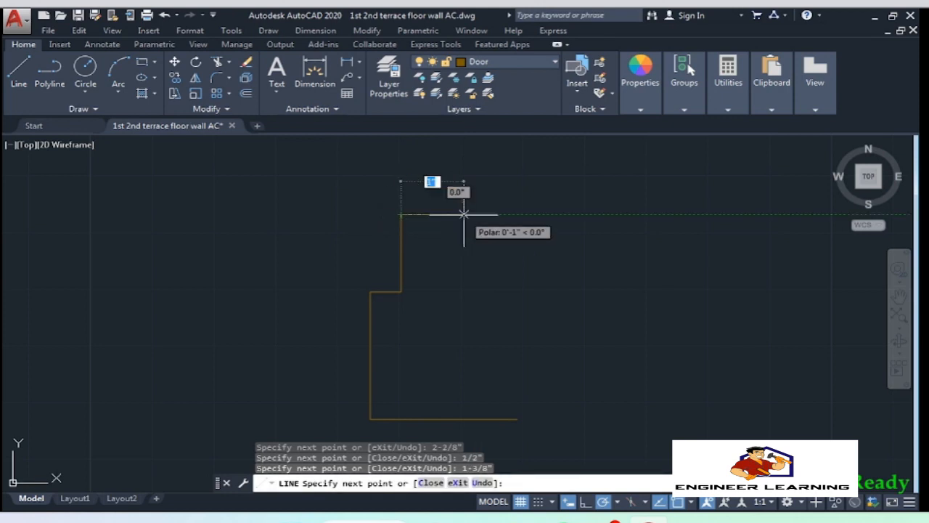
Draw the profile's 1-7/8" top edge to the right and close the outline at its starting corner
{"action": "type", "text": "1-7/8\""}
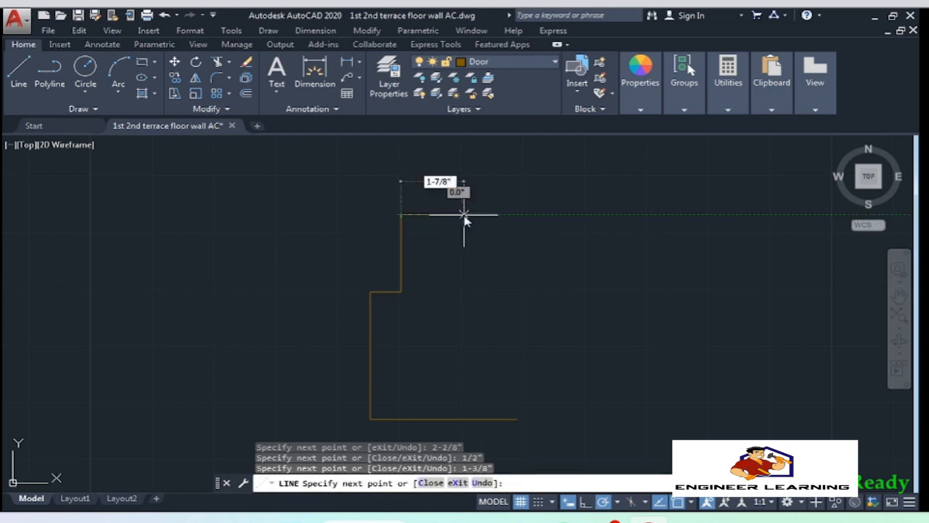
{"action": "key", "text": "Return"}
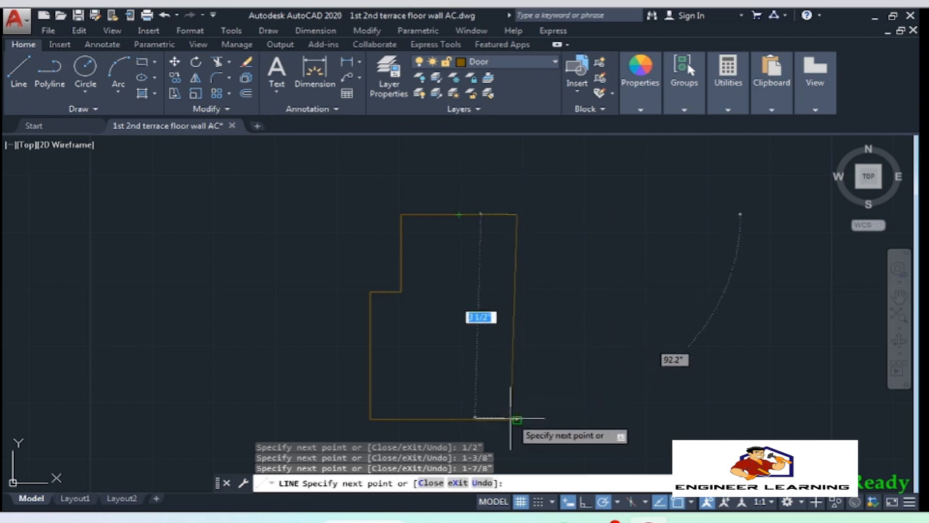
{"action": "left_click", "coordinate": [517, 419]}
{"action": "key", "text": "Return"}
Mirror the door frame profile across a vertical line 1'6" left of its lower-right corner, keeping the original
{"action": "scroll", "coordinate": [472, 227], "scroll_direction": "down", "scroll_amount": 4}
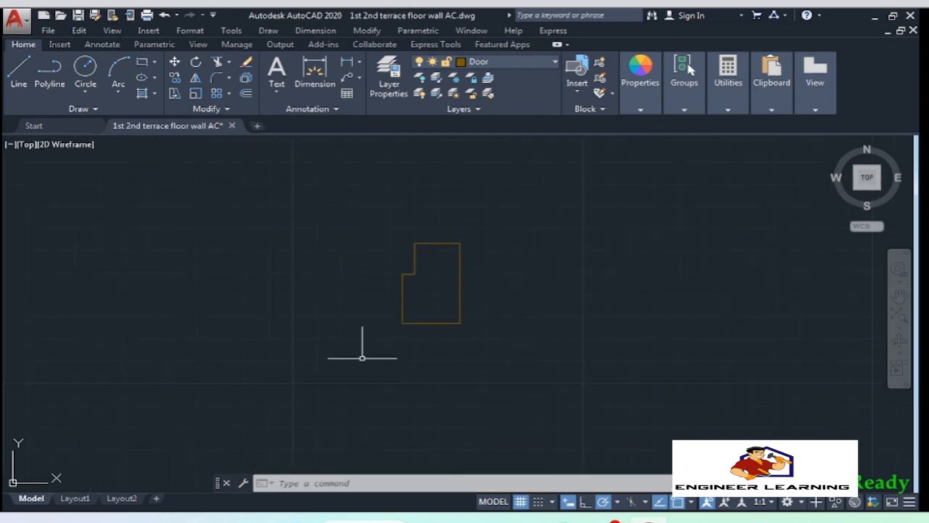
{"action": "scroll", "coordinate": [670, 285], "scroll_direction": "down", "scroll_amount": 5}
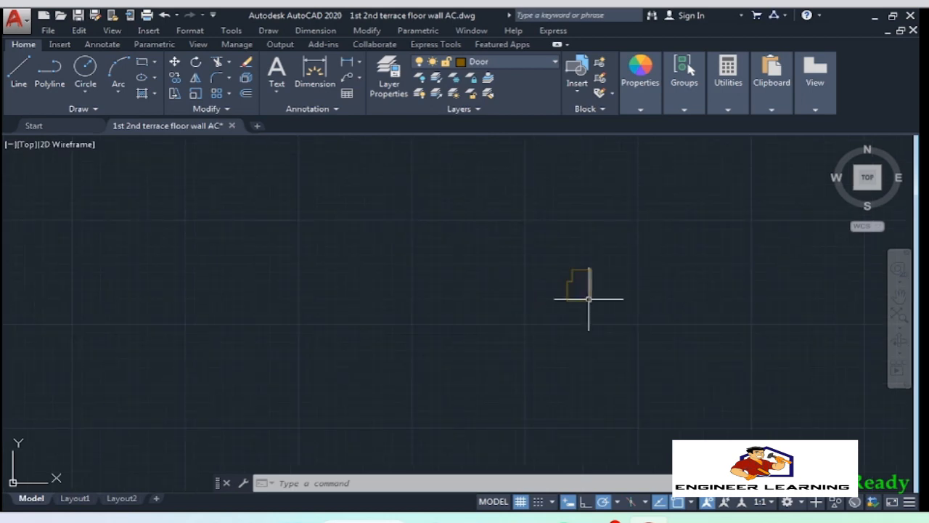
{"action": "middle_click_drag", "start_coordinate": [591, 301], "coordinate": [670, 311]}
{"action": "scroll", "coordinate": [671, 312], "scroll_direction": "up", "scroll_amount": 3}
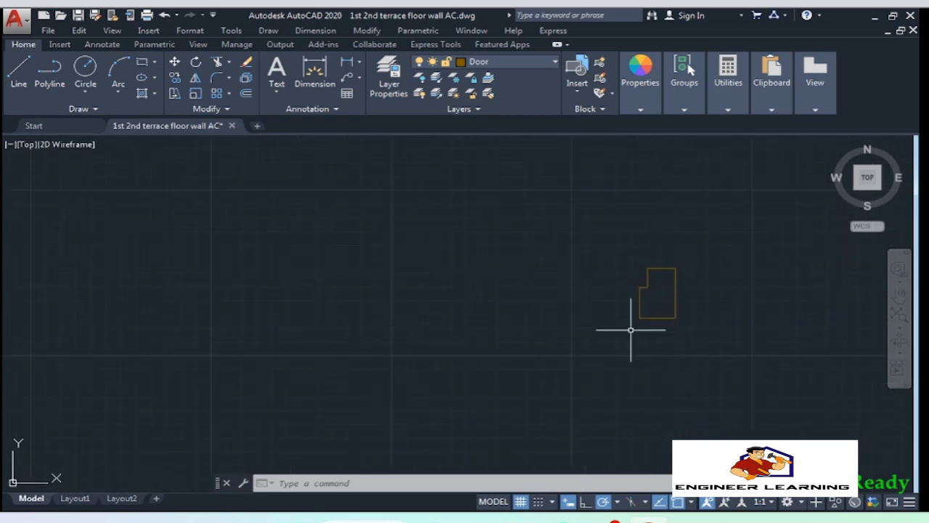
{"action": "left_click", "coordinate": [708, 358]}
{"action": "left_click", "coordinate": [591, 217]}
{"action": "type", "text": "MI"}
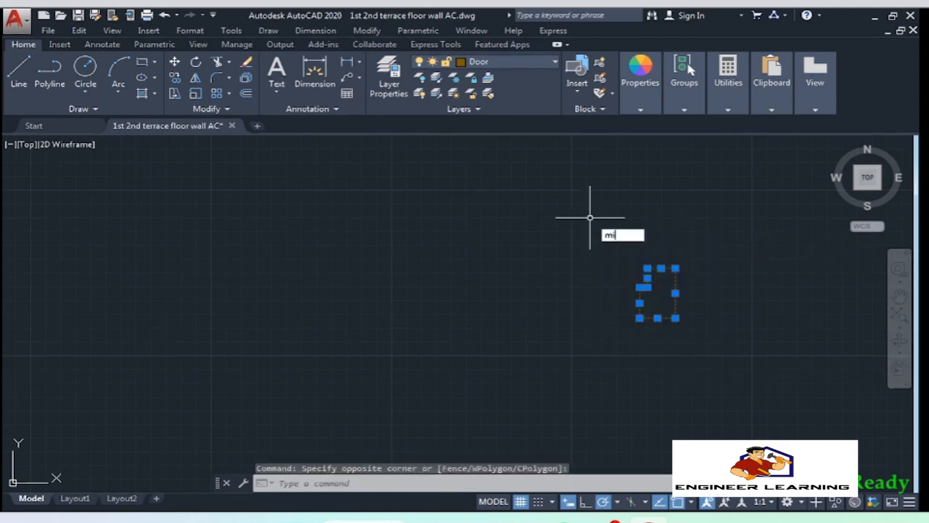
{"action": "key", "text": "Return"}
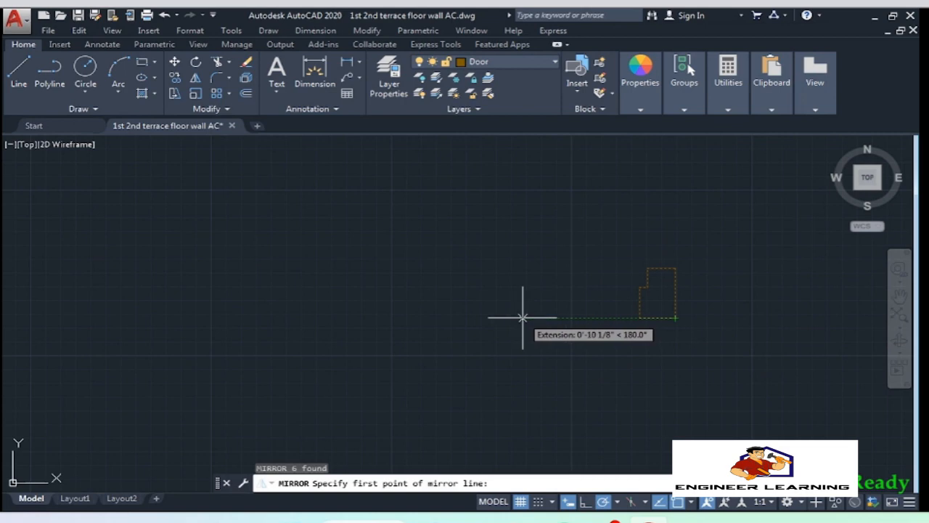
{"action": "type", "text": "1"}
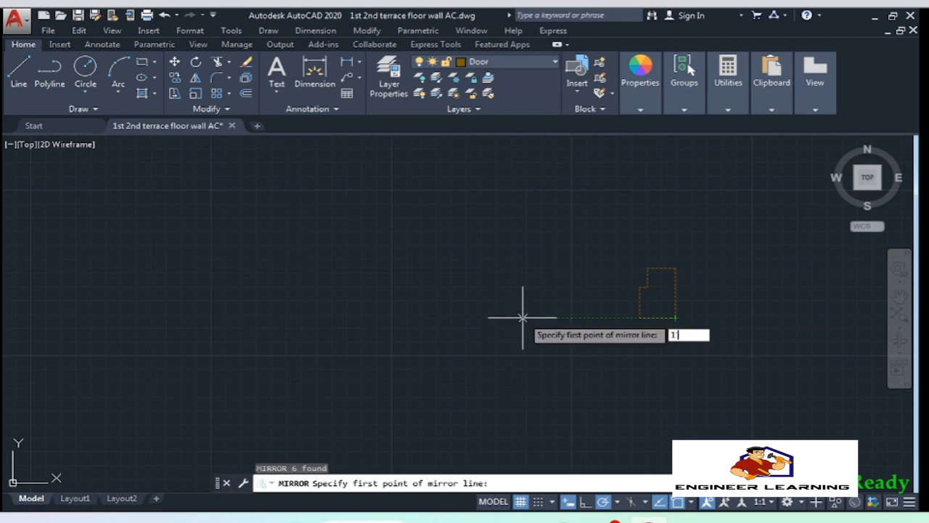
{"action": "type", "text": "'6"}
{"action": "key", "text": "Return"}
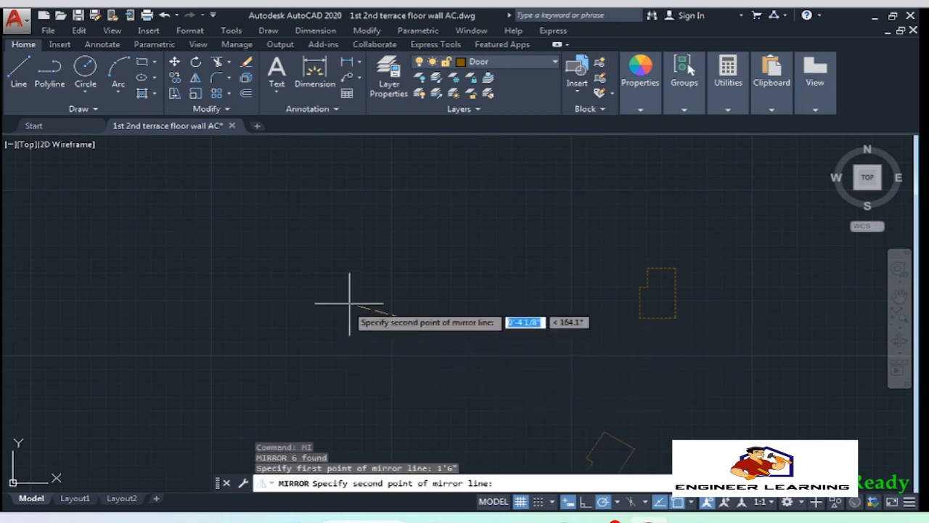
{"action": "left_click", "coordinate": [404, 201]}
{"action": "key", "text": "Return"}
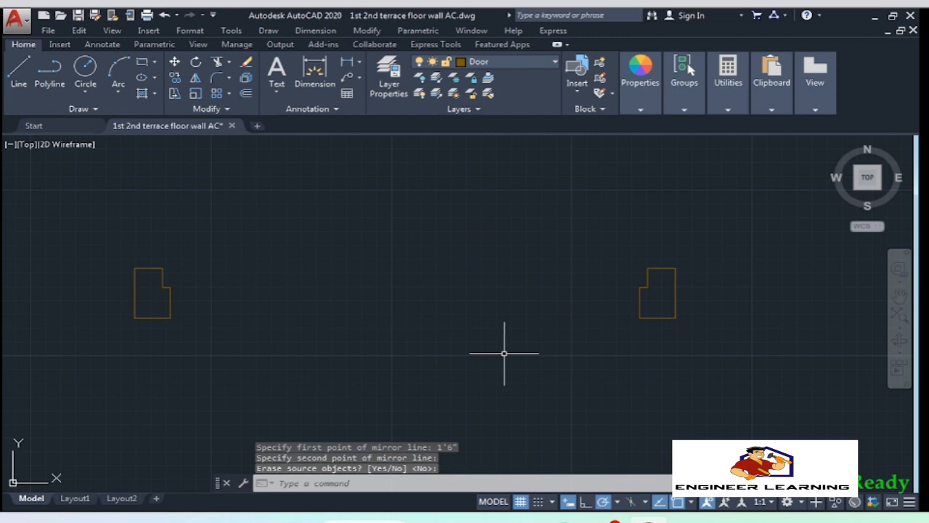
Draw a 2'8" by 1-2/8" rectangle for the door leaf, starting just right of the left frame profile
{"action": "middle_click_drag", "start_coordinate": [500, 356], "coordinate": [527, 357]}
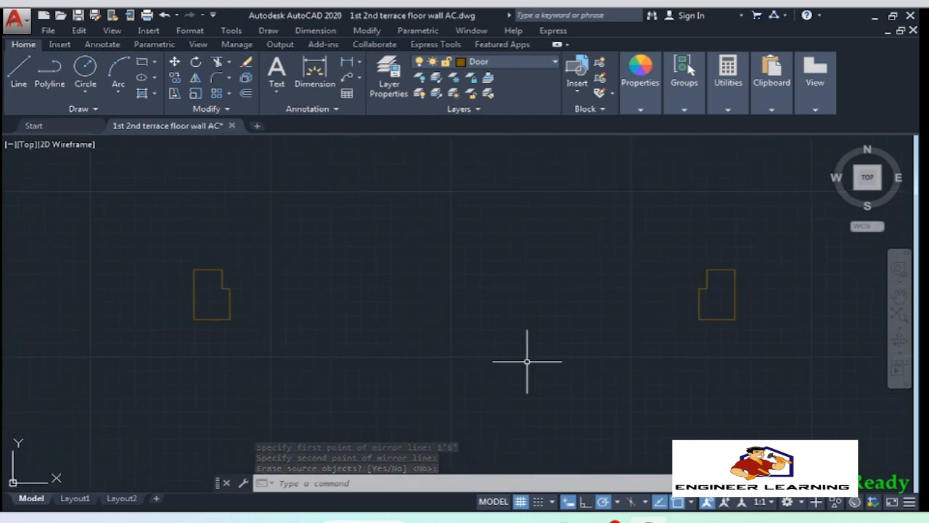
{"action": "type", "text": "REC"}
{"action": "key", "text": "Return"}
{"action": "left_click", "coordinate": [261, 285]}
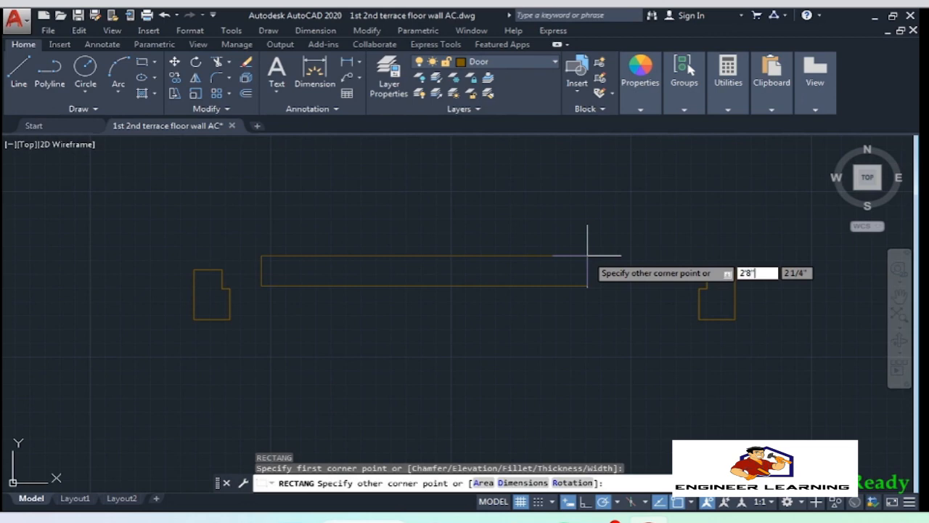
{"action": "type", "text": "2'8\""}
{"action": "key", "text": "Tab"}
{"action": "type", "text": "1"}
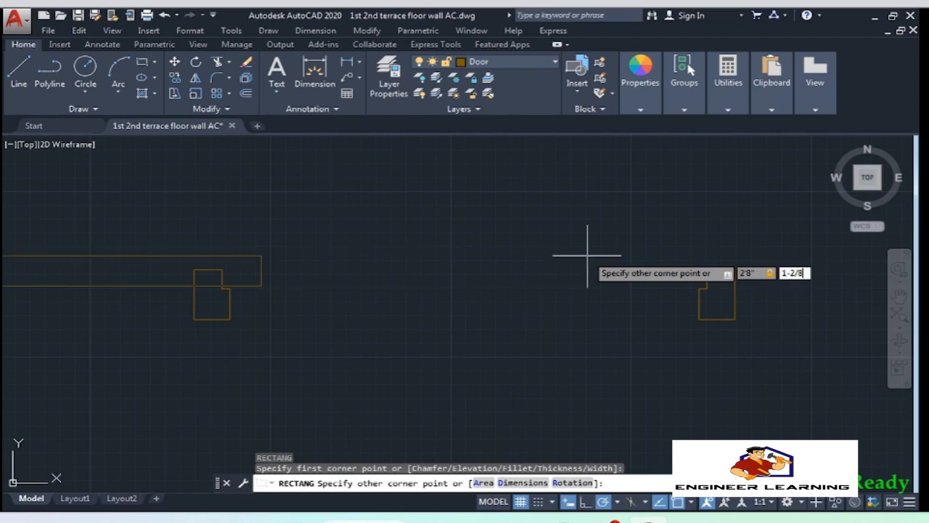
{"action": "key", "text": "Return"}
Move the door leaf about 2-1/2" to the left so its end sits in the left frame's rebate
{"action": "left_click", "coordinate": [534, 327]}
{"action": "left_click", "coordinate": [511, 223]}
{"action": "type", "text": "M"}
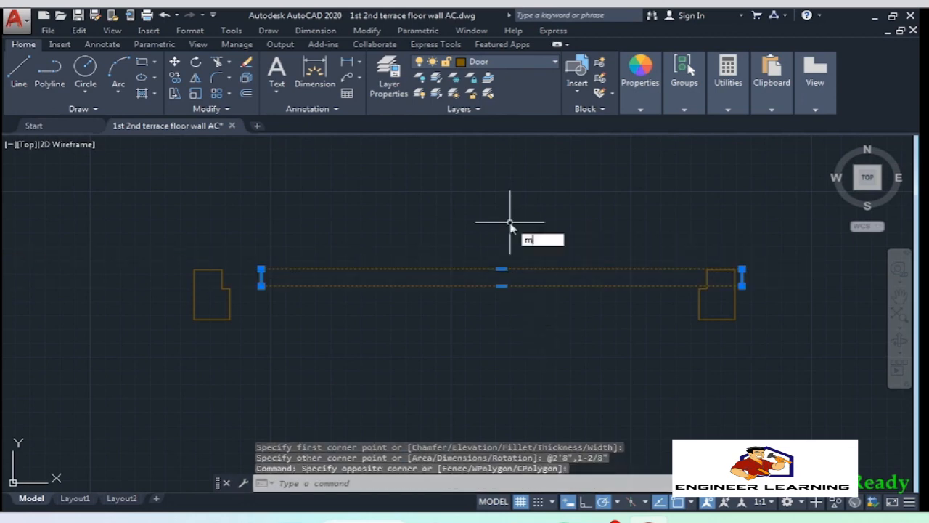
{"action": "key", "text": "Return"}
{"action": "left_click", "coordinate": [261, 285]}
{"action": "scroll", "coordinate": [222, 284], "scroll_direction": "up", "scroll_amount": 5}
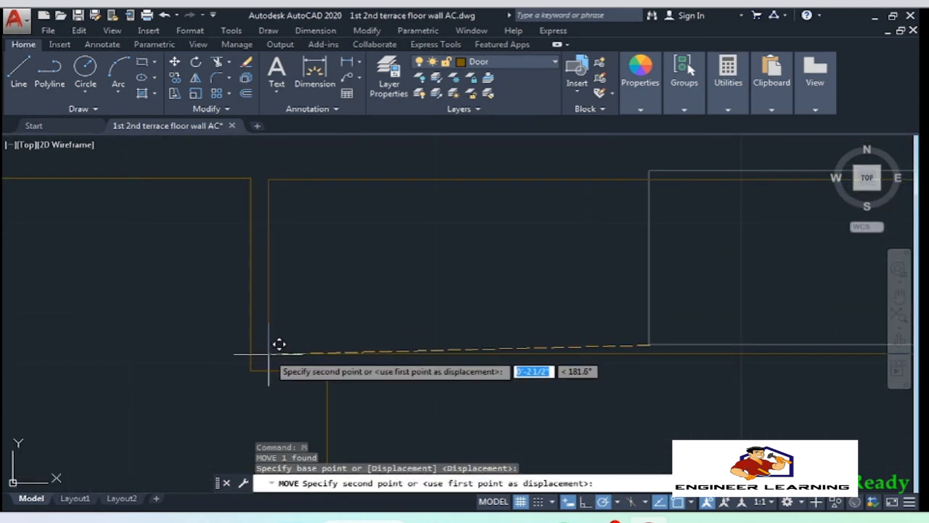
{"action": "left_click", "coordinate": [270, 345]}
{"action": "scroll", "coordinate": [269, 343], "scroll_direction": "down", "scroll_amount": 5}
{"action": "scroll", "coordinate": [283, 349], "scroll_direction": "up", "scroll_amount": 3}
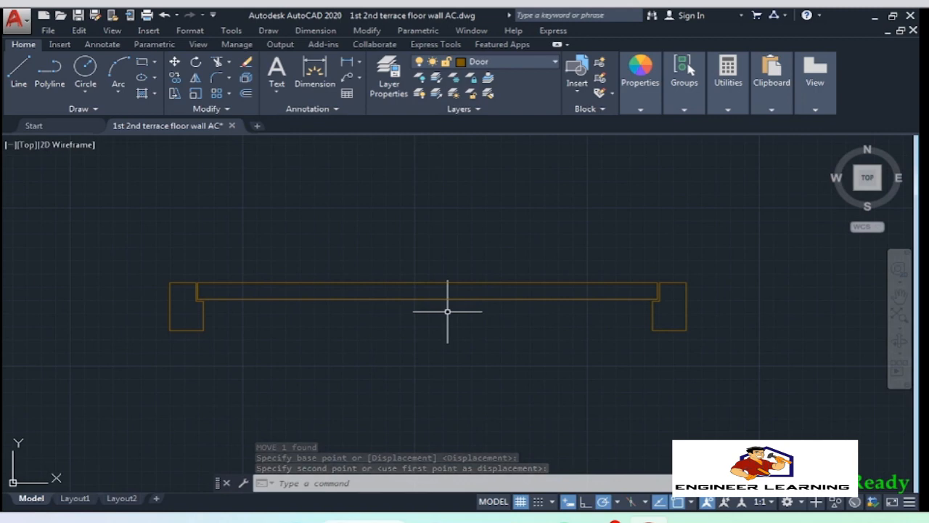
Rotate the door leaf 90° about its upper-left corner so it stands upright at the left frame
{"action": "left_click", "coordinate": [448, 311]}
{"action": "left_click", "coordinate": [426, 202]}
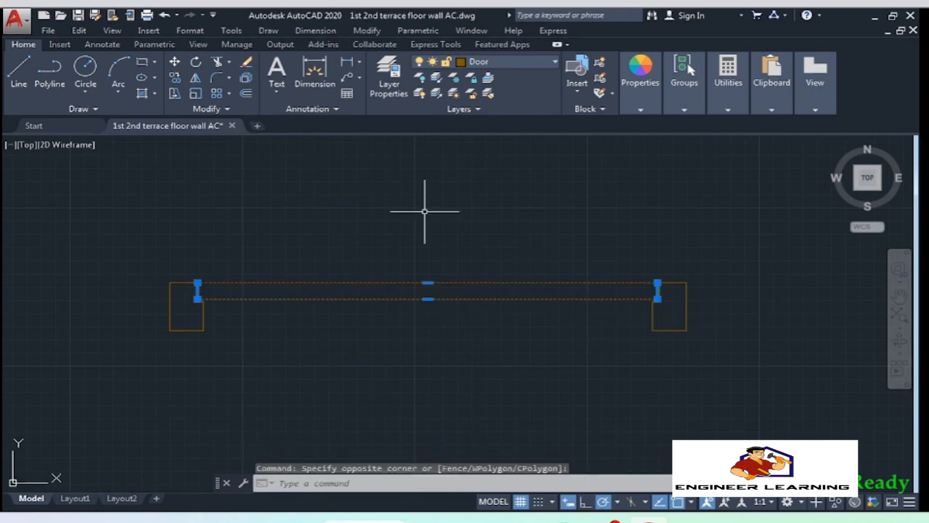
{"action": "type", "text": "ro"}
{"action": "key", "text": "Return"}
{"action": "scroll", "coordinate": [204, 279], "scroll_direction": "up", "scroll_amount": 6}
{"action": "left_click", "coordinate": [172, 294]}
{"action": "scroll", "coordinate": [202, 316], "scroll_direction": "down", "scroll_amount": 6}
{"action": "left_click", "coordinate": [196, 203]}
{"action": "mouse_move", "coordinate": [289, 253]}
{"action": "middle_mouse_down"}
{"action": "mouse_move", "coordinate": [317, 356]}
{"action": "mouse_move", "coordinate": [329, 363]}
{"action": "mouse_move", "coordinate": [331, 353]}
{"action": "middle_mouse_up"}
{"action": "scroll", "coordinate": [317, 357], "scroll_direction": "down", "scroll_amount": 2}
{"action": "type", "text": "arc"}
{"action": "key", "text": "Return"}
{"action": "key", "text": "Escape"}
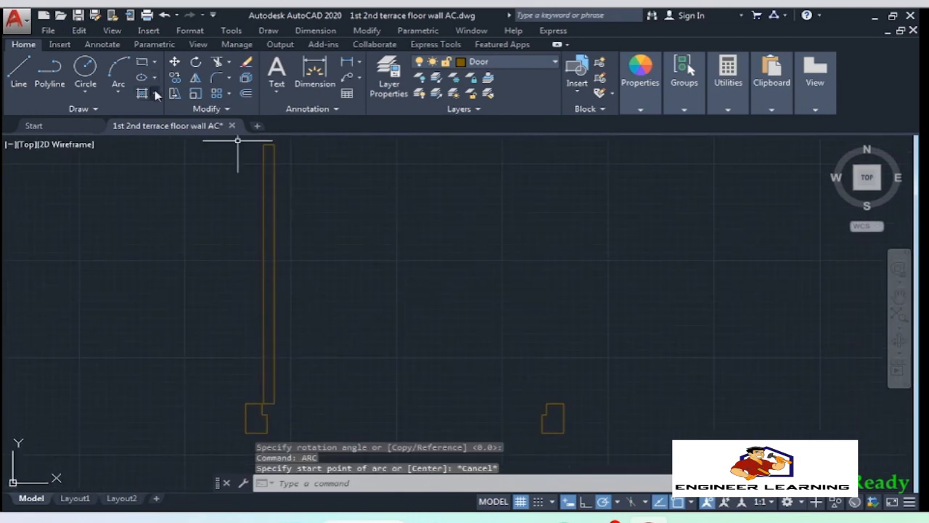
Draw the door swing as a 3-point arc from the right frame's upper-left corner to the leaf's upper-right corner
{"action": "left_click", "coordinate": [122, 96]}
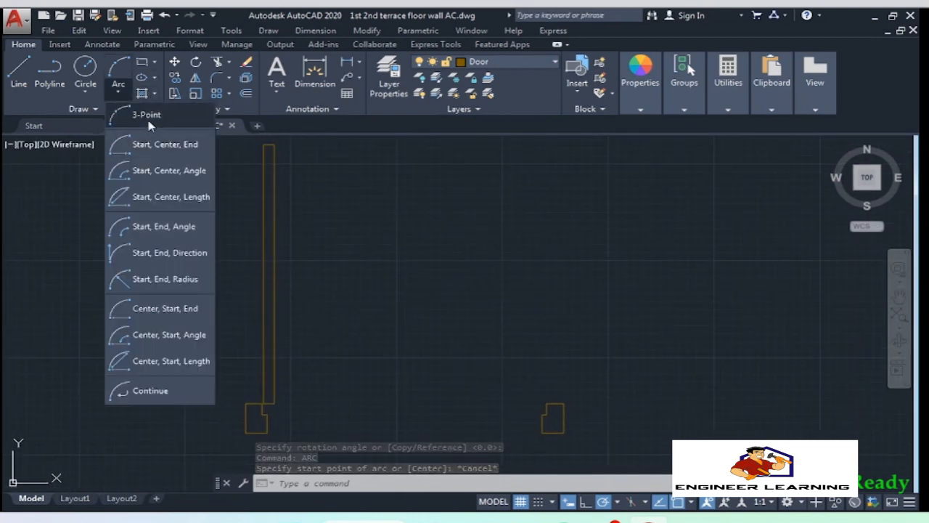
{"action": "left_click", "coordinate": [142, 117]}
{"action": "left_click", "coordinate": [545, 405]}
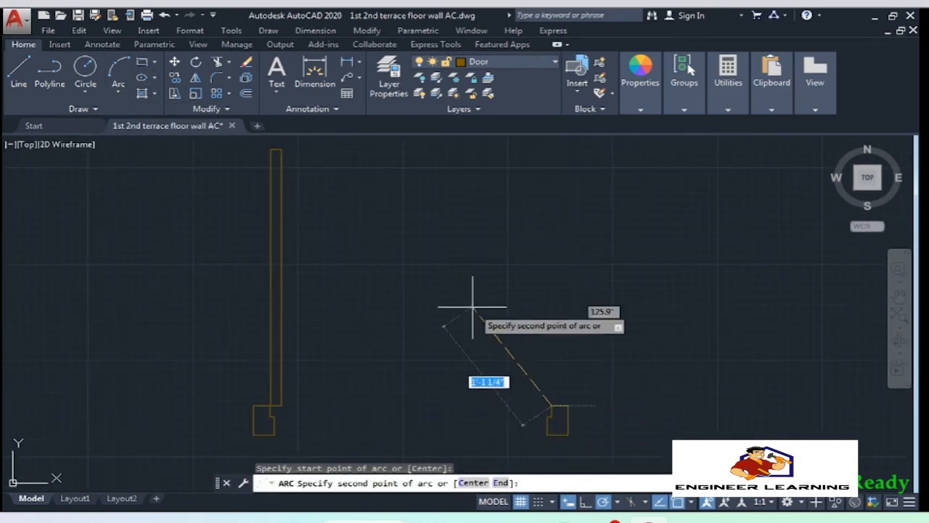
{"action": "left_click", "coordinate": [456, 273]}
{"action": "left_click", "coordinate": [282, 149]}
Stretch the swing arc's midpoint outward at 45° to give it a fuller curve
{"action": "left_click", "coordinate": [453, 338]}
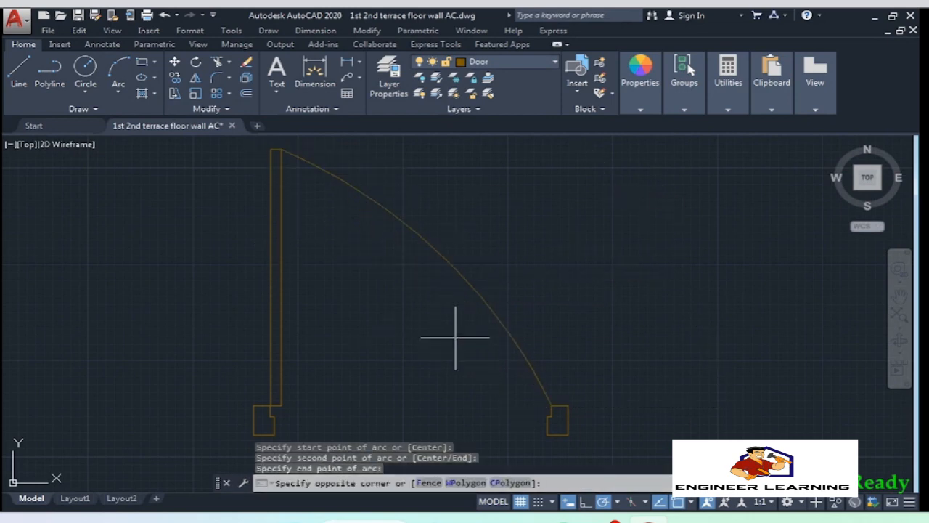
{"action": "left_click", "coordinate": [430, 250]}
{"action": "left_click", "coordinate": [441, 255]}
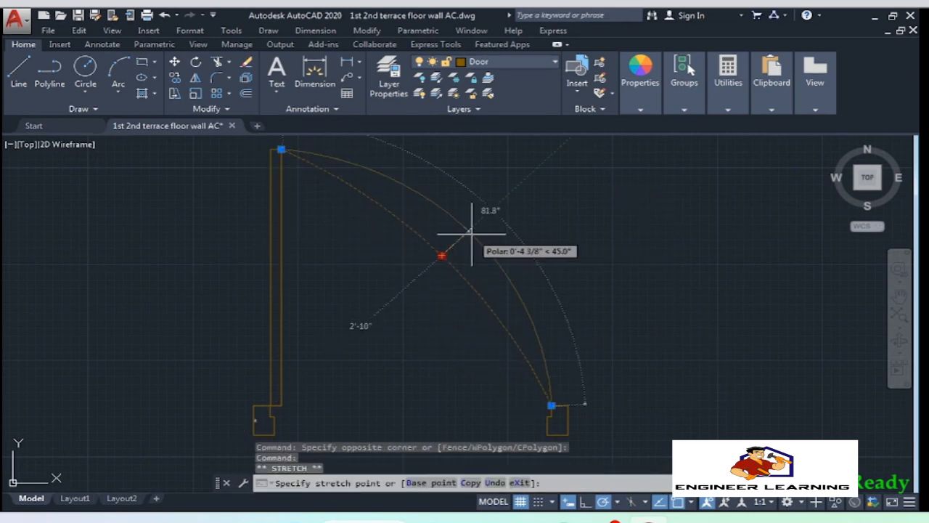
{"action": "scroll", "coordinate": [548, 259], "scroll_direction": "down", "scroll_amount": 2}
{"action": "key", "text": "Escape"}
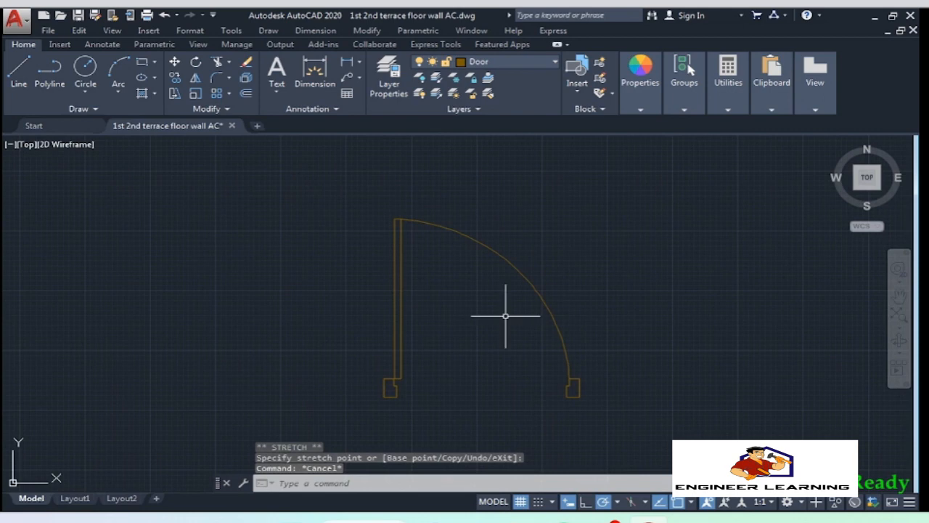
Change the swing arc's linetype to ACAD_ISO03W100
{"action": "middle_click_drag", "start_coordinate": [517, 323], "coordinate": [442, 338]}
{"action": "left_click", "coordinate": [462, 342]}
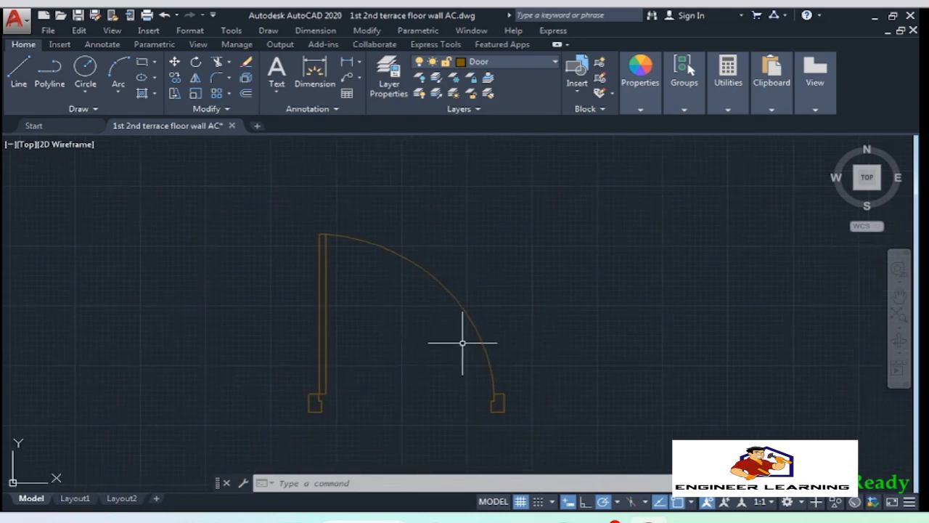
{"action": "left_click", "coordinate": [426, 240]}
{"action": "left_click", "coordinate": [640, 109]}
{"action": "left_click", "coordinate": [726, 156]}
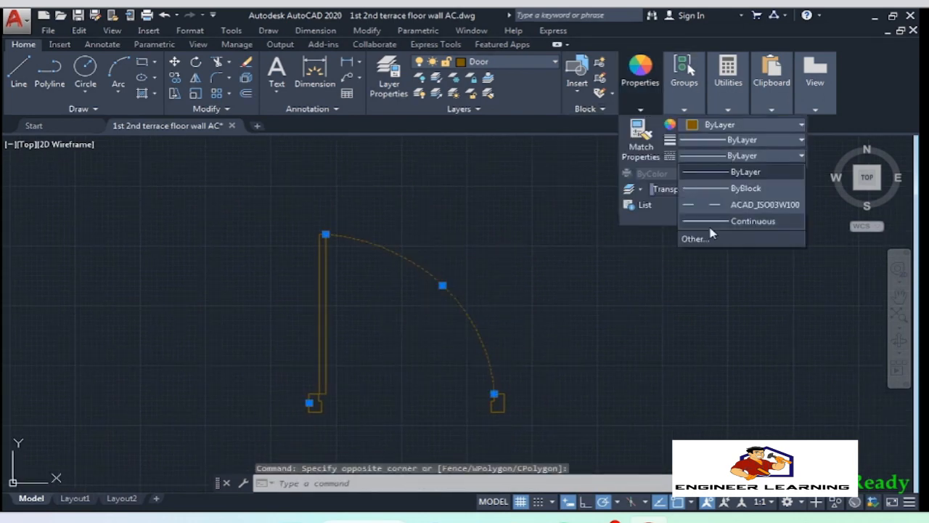
{"action": "left_click", "coordinate": [715, 204]}
{"action": "key", "text": "Escape"}
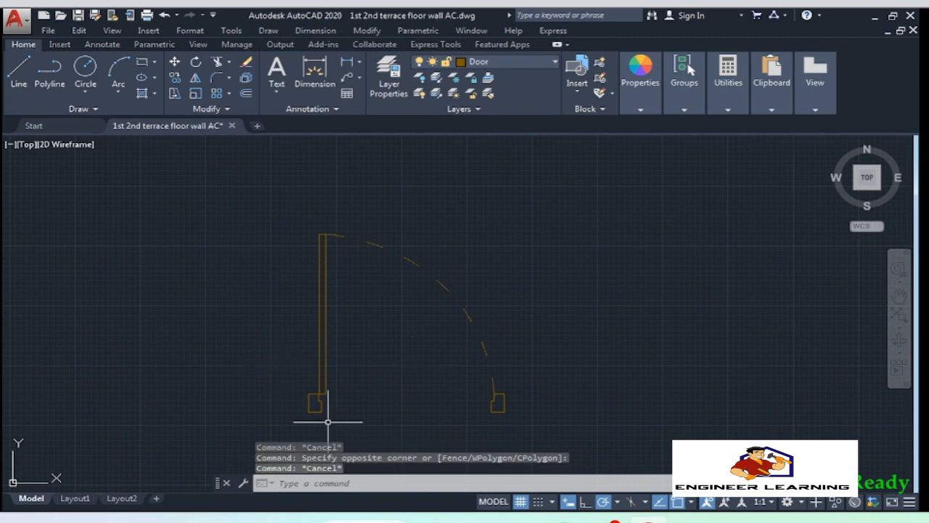
Hatch the interior of both door frame profiles
{"action": "scroll", "coordinate": [327, 427], "scroll_direction": "up", "scroll_amount": 4}
{"action": "type", "text": "h"}
{"action": "key", "text": "Return"}
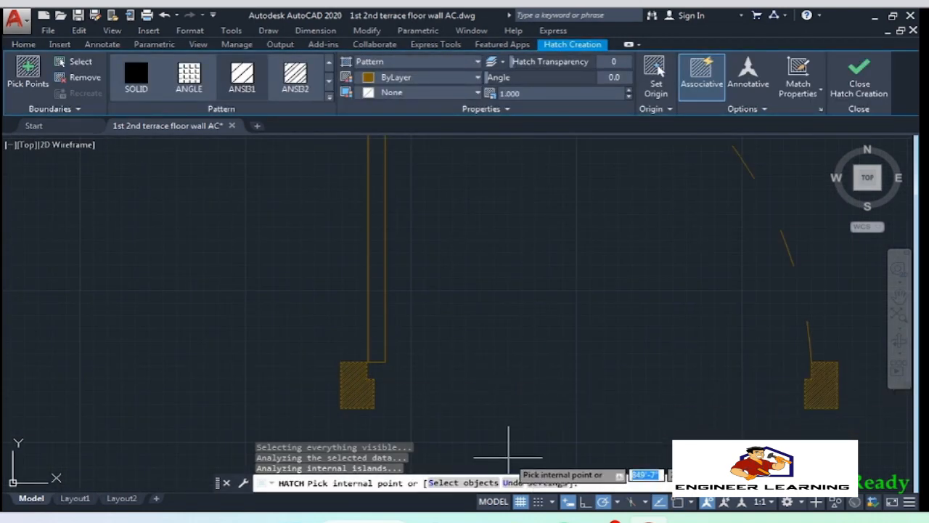
{"action": "key", "text": "Return"}
{"action": "left_click", "coordinate": [349, 398]}
Set the frame hatch scale to 6 and change its pattern to a diagonal cross-hatch
{"action": "scroll", "coordinate": [347, 400], "scroll_direction": "up", "scroll_amount": 2}
{"action": "left_click", "coordinate": [296, 77]}
{"action": "left_click", "coordinate": [540, 94]}
{"action": "type", "text": "6"}
{"action": "key", "text": "Return"}
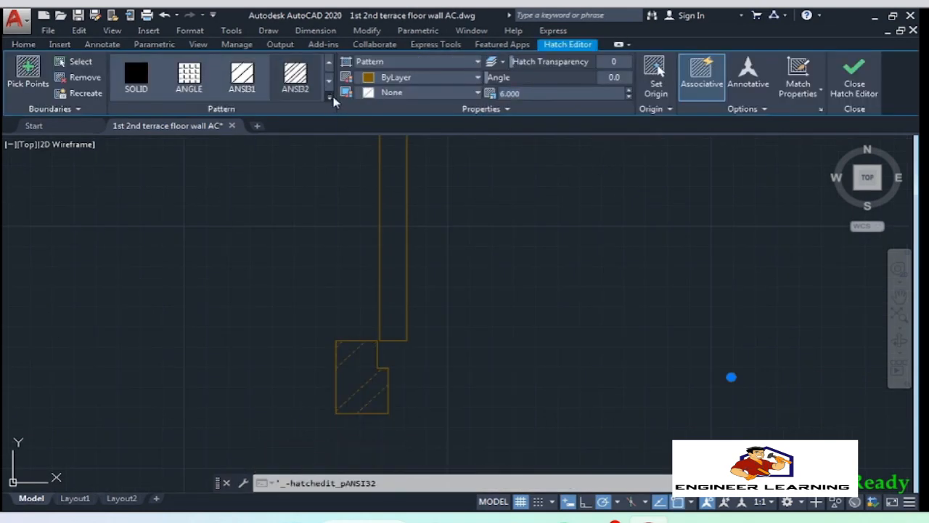
{"action": "left_click", "coordinate": [329, 96]}
{"action": "left_click", "coordinate": [137, 166]}
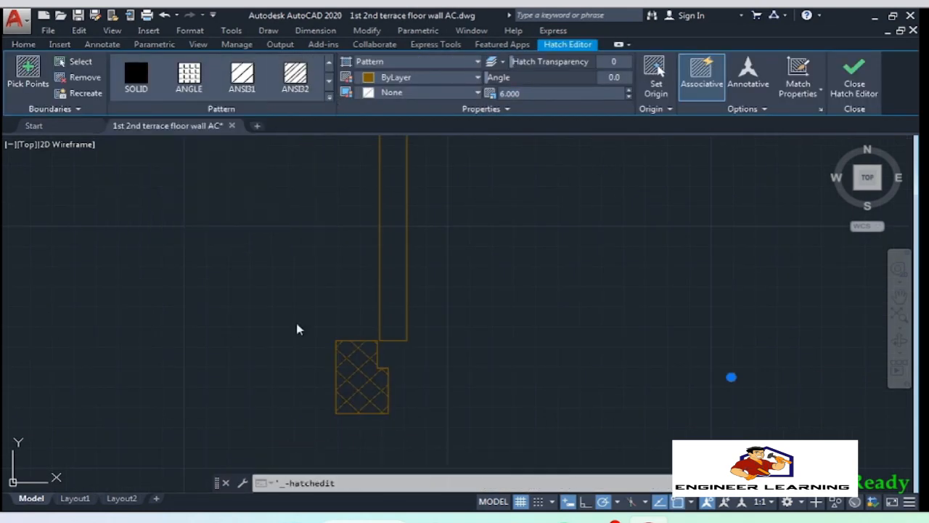
{"action": "left_click", "coordinate": [467, 385]}
{"action": "left_click", "coordinate": [435, 267]}
{"action": "key", "text": "Escape"}
{"action": "scroll", "coordinate": [327, 356], "scroll_direction": "down", "scroll_amount": 3}
{"action": "scroll", "coordinate": [348, 355], "scroll_direction": "up", "scroll_amount": 1}
{"action": "middle_click_drag", "start_coordinate": [364, 318], "coordinate": [414, 385]}
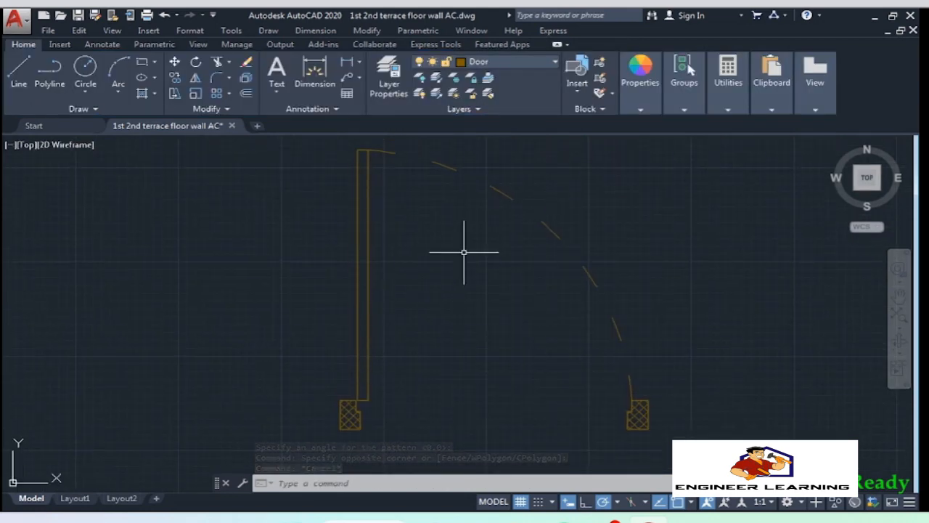
{"action": "scroll", "coordinate": [464, 249], "scroll_direction": "down", "scroll_amount": 2}
{"action": "left_click", "coordinate": [543, 266]}
{"action": "left_click", "coordinate": [424, 283]}
{"action": "left_click", "coordinate": [377, 261]}
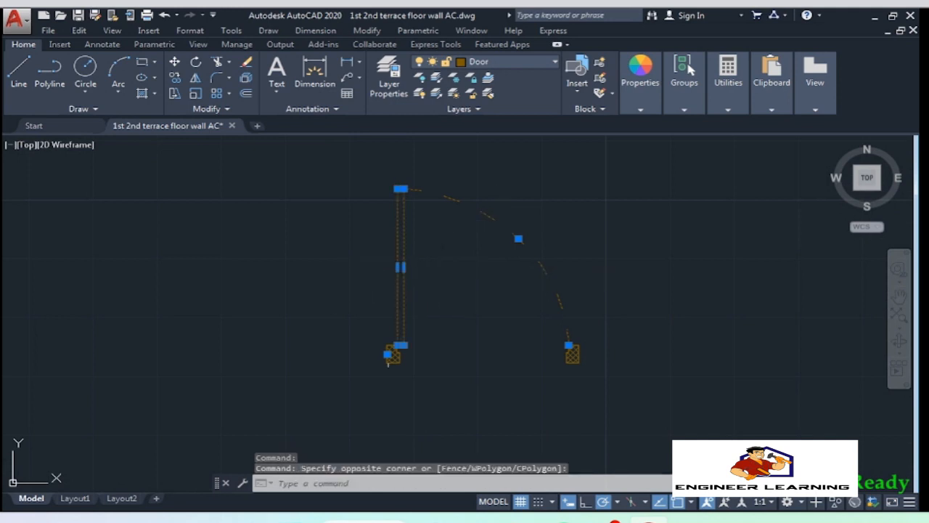
{"action": "left_click", "coordinate": [410, 391]}
{"action": "left_click", "coordinate": [351, 348]}
{"action": "left_click", "coordinate": [566, 352]}
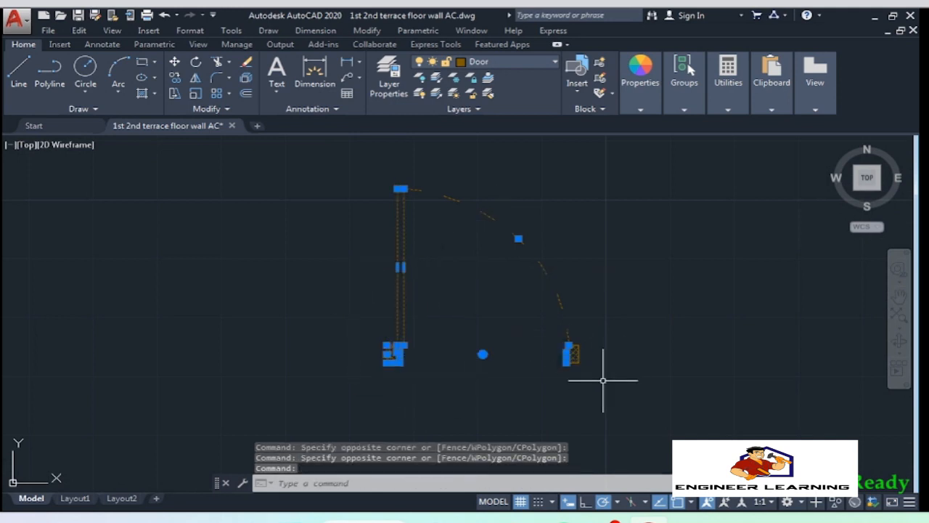
{"action": "key", "text": "Escape"}
{"action": "middle_click_drag", "start_coordinate": [451, 355], "coordinate": [435, 360]}
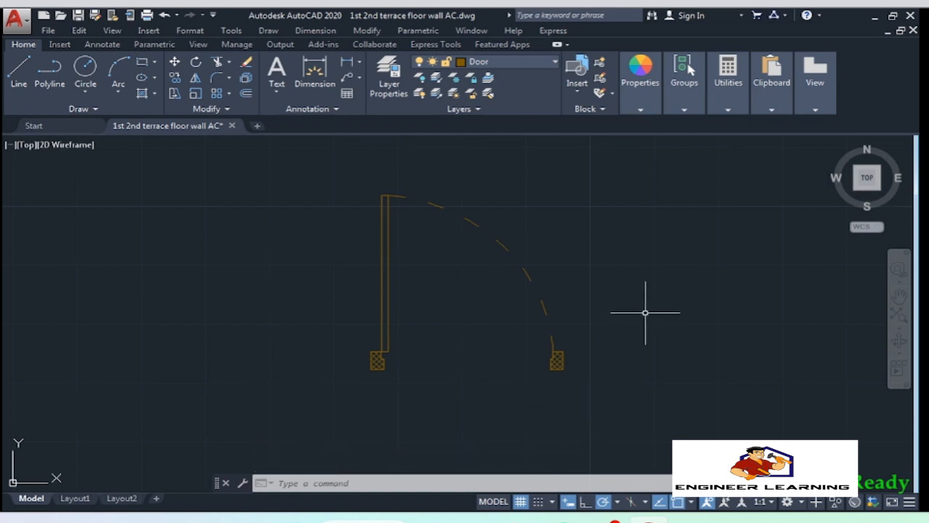
{"action": "left_click", "coordinate": [685, 89]}
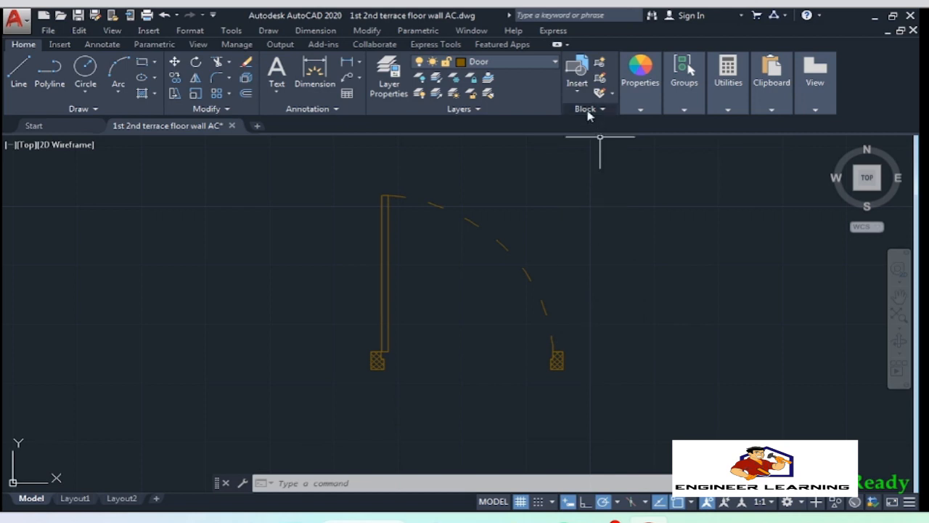
{"action": "left_click", "coordinate": [576, 93]}
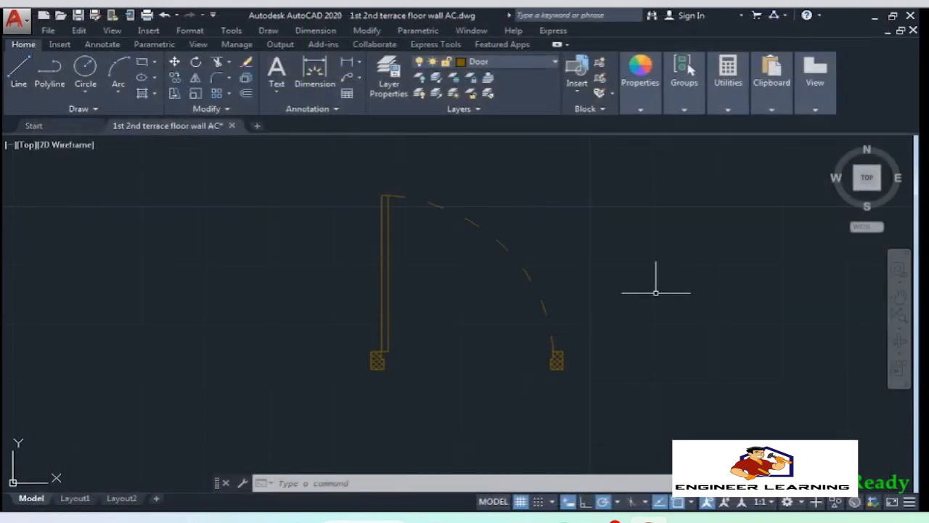
{"action": "left_click", "coordinate": [685, 102]}
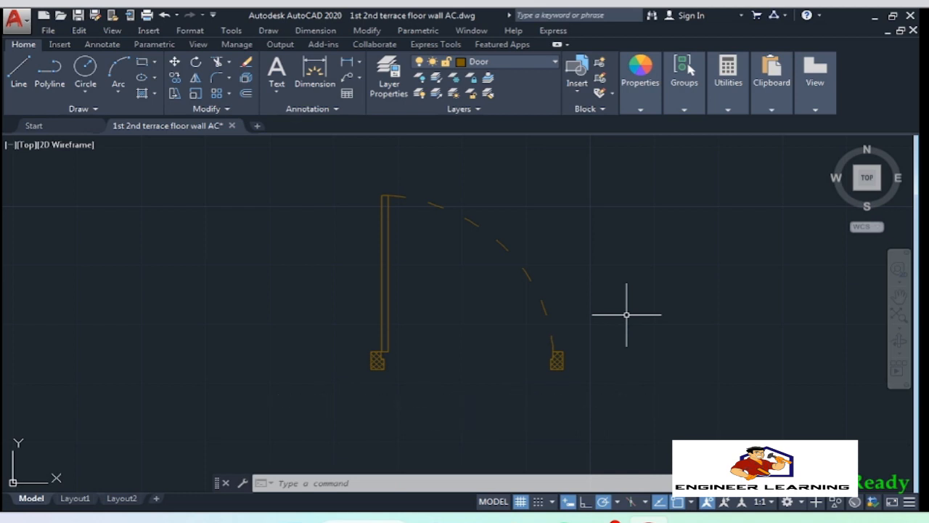
Create a block named "Door 3ft RB" from all the door objects, with its base point at the left frame's lower-left outer corner
{"action": "left_click", "coordinate": [602, 65]}
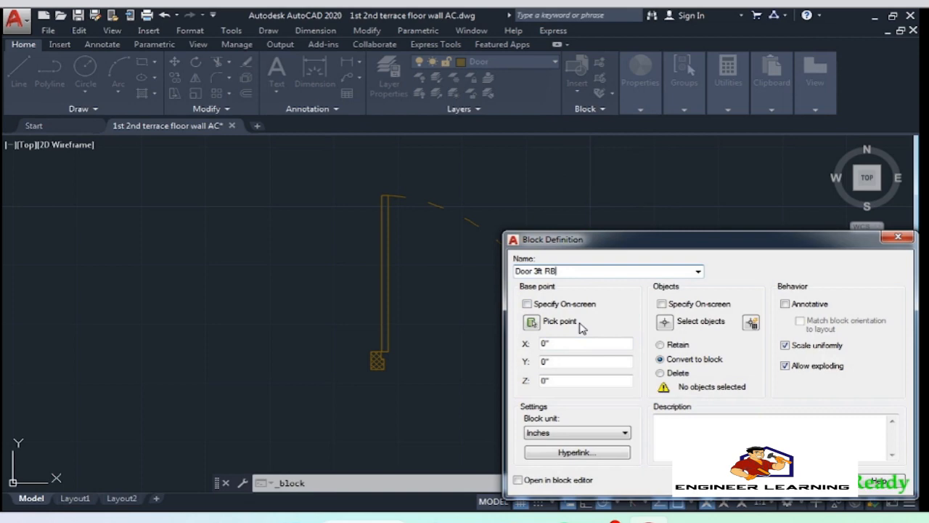
{"action": "left_click", "coordinate": [532, 323]}
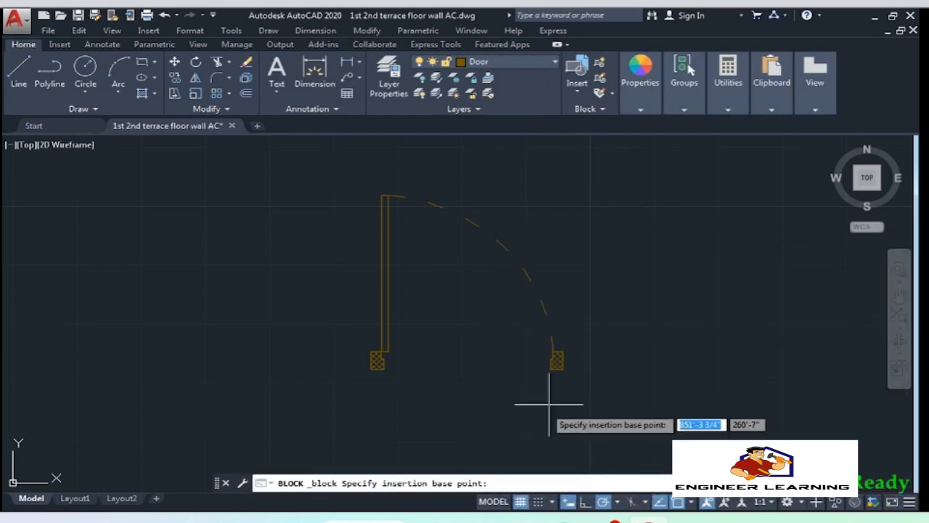
{"action": "left_click", "coordinate": [374, 368]}
{"action": "left_click_drag", "start_coordinate": [600, 237], "coordinate": [574, 174]}
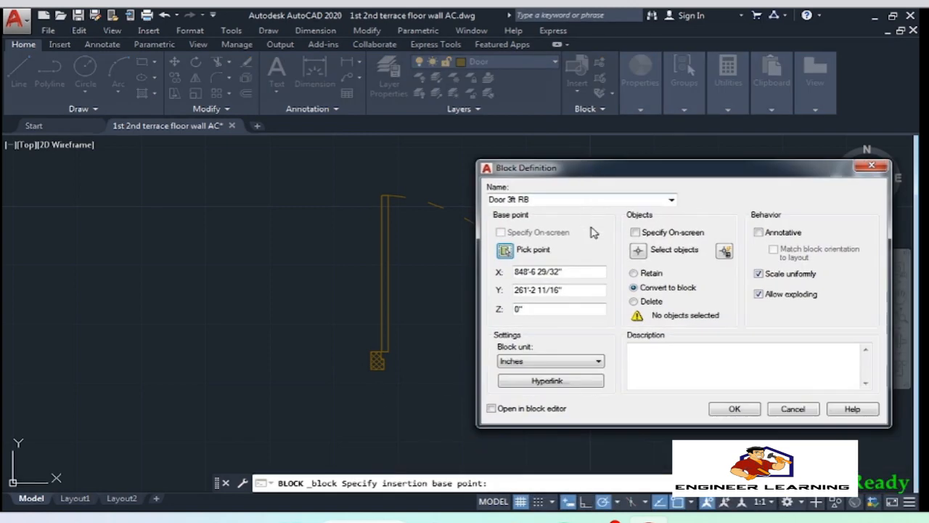
{"action": "left_click", "coordinate": [637, 250]}
{"action": "left_click", "coordinate": [619, 404]}
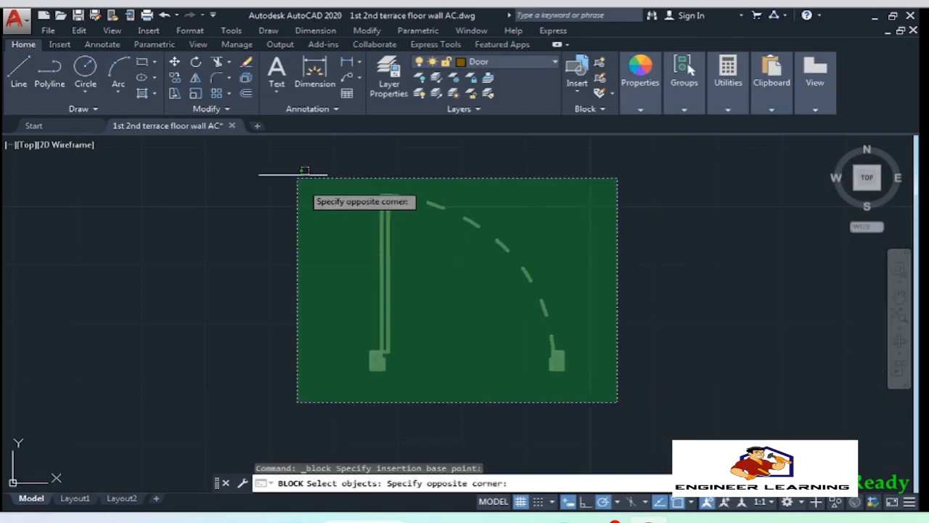
{"action": "left_click", "coordinate": [247, 138]}
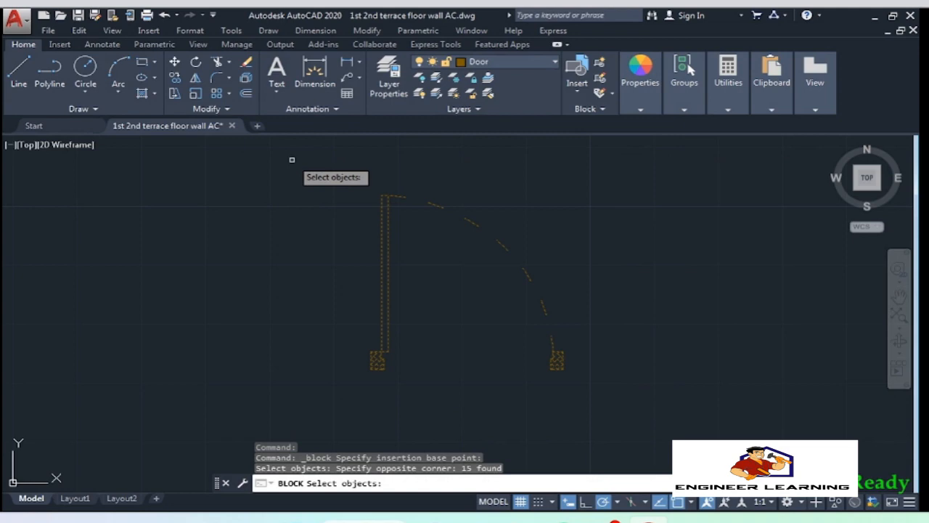
{"action": "key", "text": "Return"}
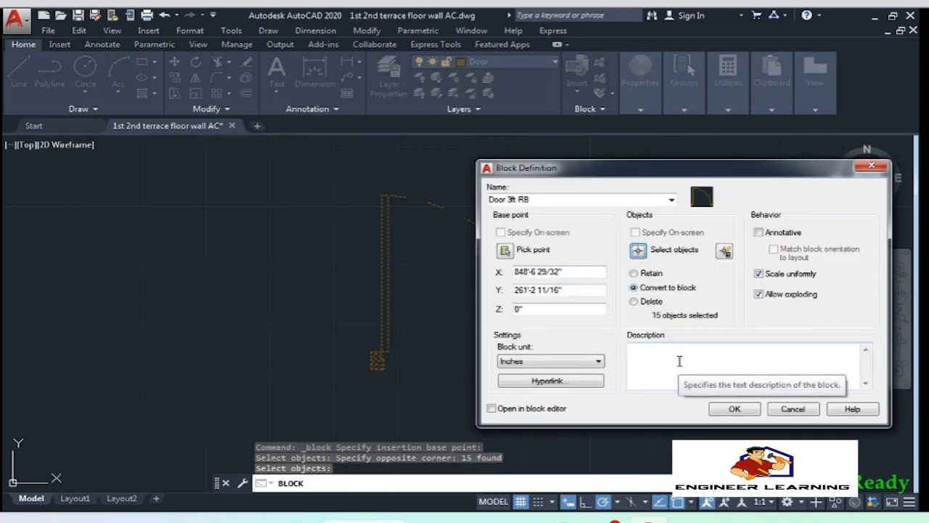
{"action": "left_click", "coordinate": [735, 409]}
Move the door block away by its base-point grip and bring it back near its original place
{"action": "left_click", "coordinate": [585, 407]}
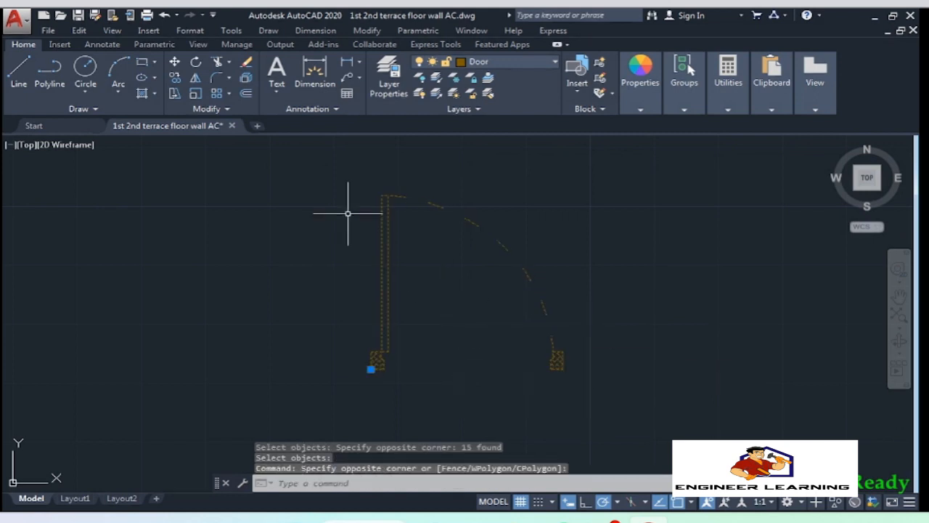
{"action": "left_click", "coordinate": [371, 369]}
{"action": "left_click", "coordinate": [267, 338]}
{"action": "left_click", "coordinate": [267, 338]}
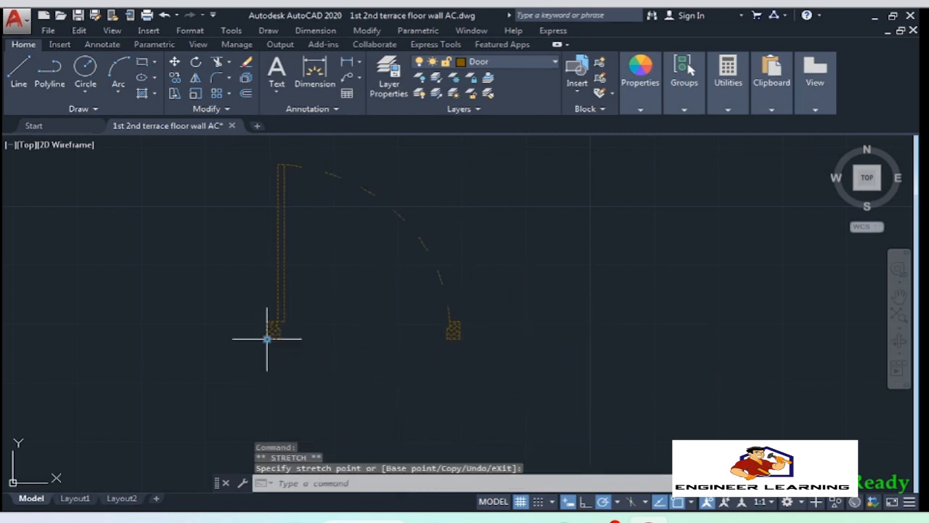
{"action": "left_click", "coordinate": [377, 375]}
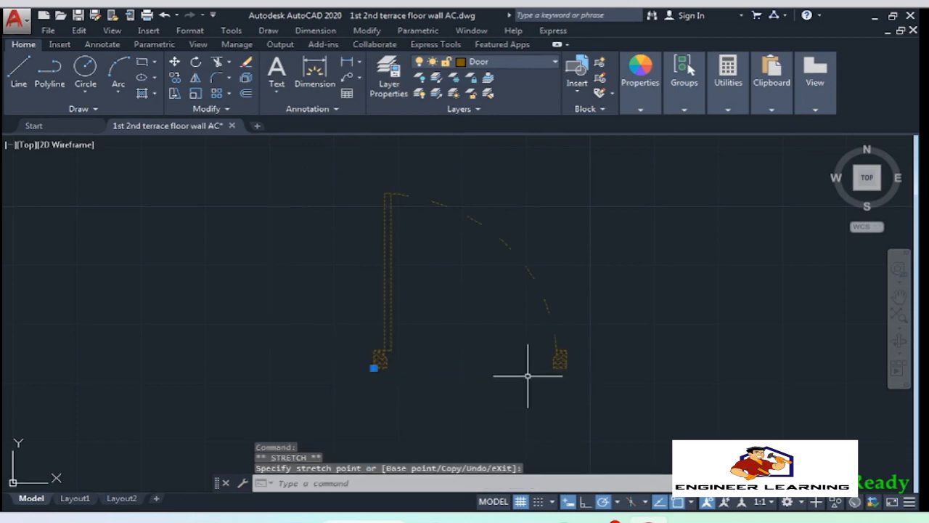
Examine the upper rooms of the rightmost floor plan and the door block's frame to find where the doors go
{"action": "scroll", "coordinate": [517, 321], "scroll_direction": "down", "scroll_amount": 6}
{"action": "scroll", "coordinate": [482, 273], "scroll_direction": "up", "scroll_amount": 6}
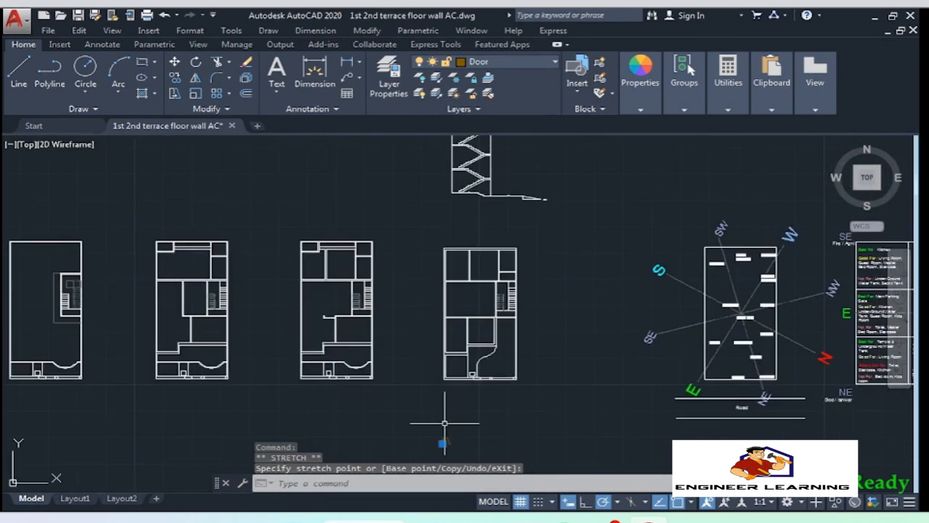
{"action": "scroll", "coordinate": [450, 304], "scroll_direction": "up", "scroll_amount": 6}
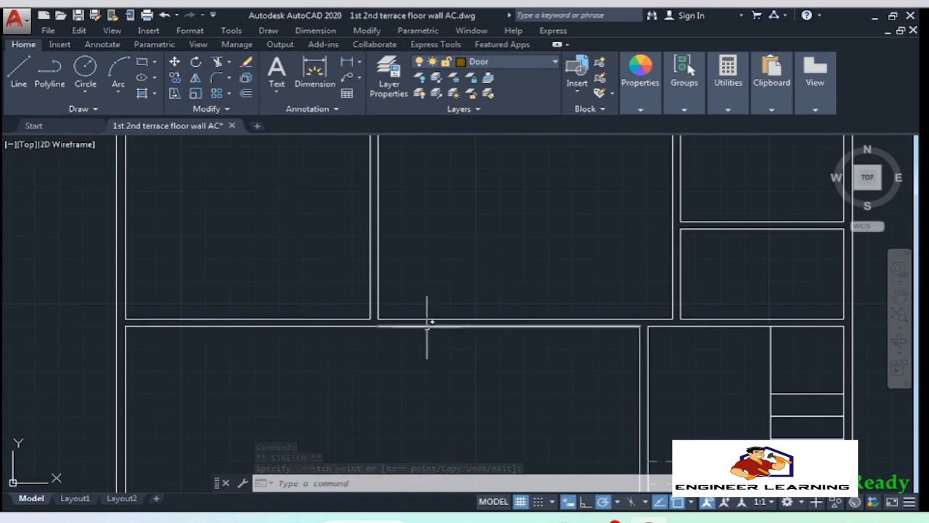
{"action": "middle_click_drag", "start_coordinate": [389, 334], "coordinate": [432, 342]}
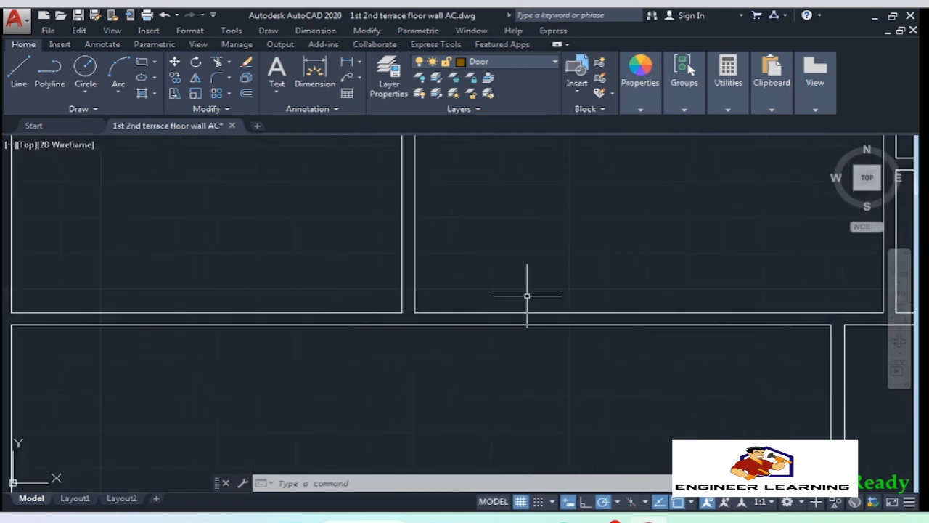
{"action": "scroll", "coordinate": [407, 396], "scroll_direction": "down", "scroll_amount": 5}
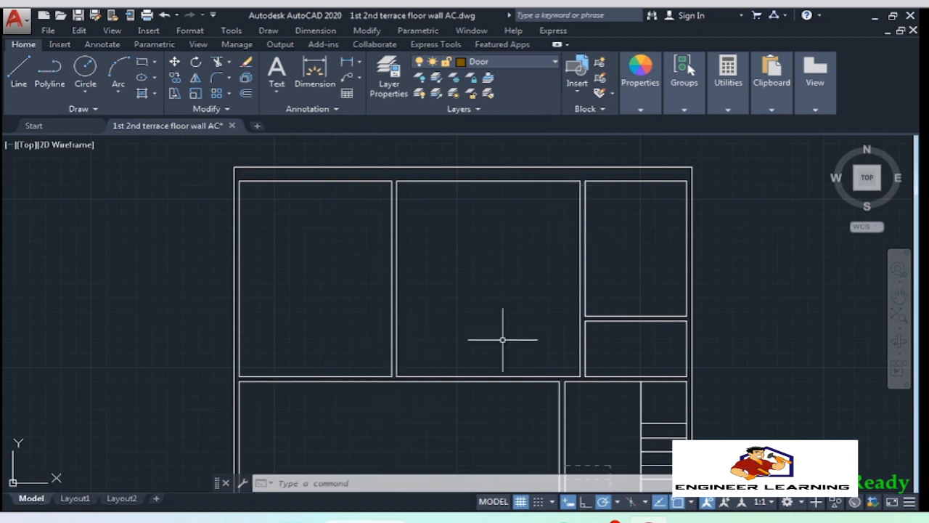
{"action": "scroll", "coordinate": [450, 406], "scroll_direction": "down", "scroll_amount": 5}
{"action": "scroll", "coordinate": [431, 419], "scroll_direction": "up", "scroll_amount": 8}
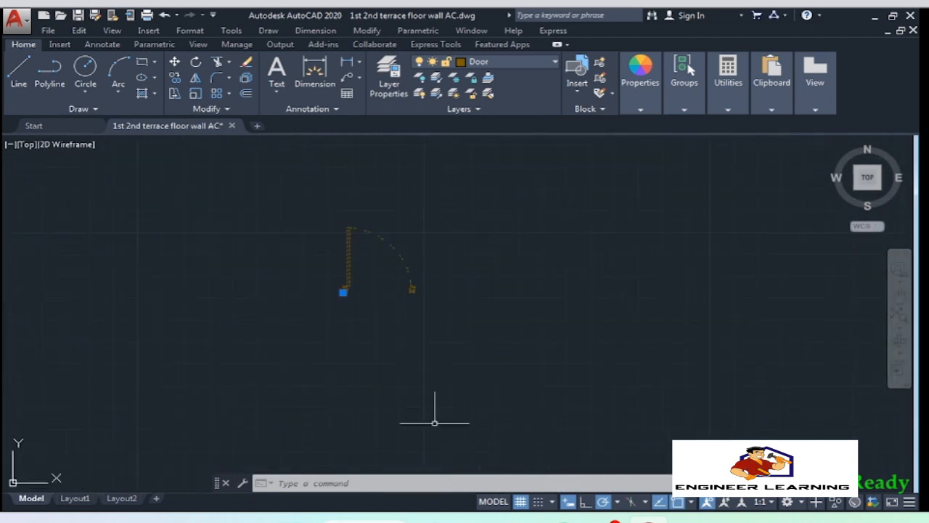
{"action": "scroll", "coordinate": [252, 227], "scroll_direction": "up", "scroll_amount": 4}
{"action": "middle_click_drag", "start_coordinate": [239, 205], "coordinate": [377, 367]}
{"action": "scroll", "coordinate": [383, 365], "scroll_direction": "up", "scroll_amount": 2}
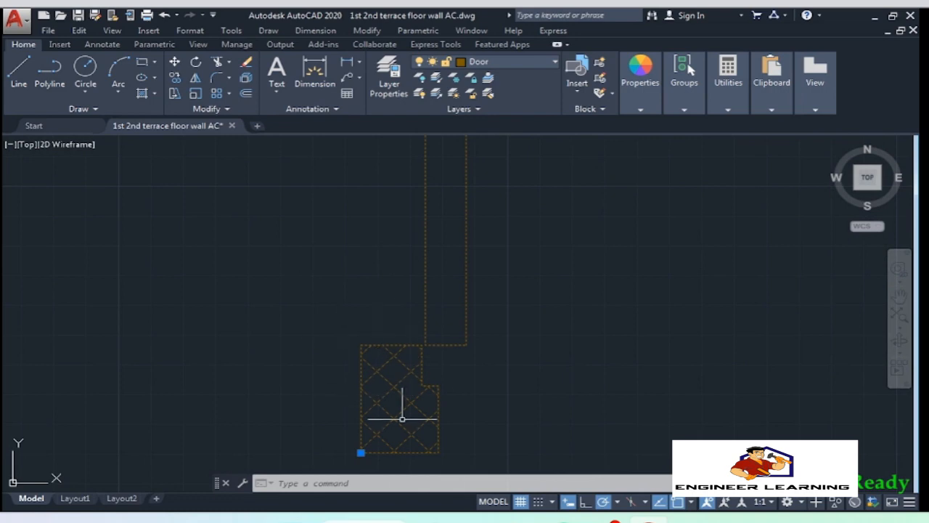
{"action": "scroll", "coordinate": [402, 418], "scroll_direction": "down", "scroll_amount": 8}
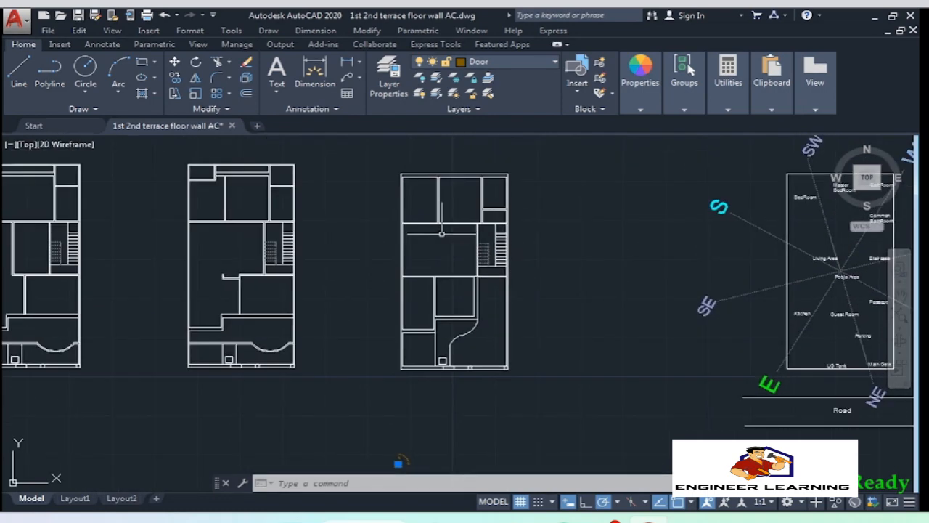
{"action": "scroll", "coordinate": [441, 234], "scroll_direction": "up", "scroll_amount": 8}
{"action": "scroll", "coordinate": [417, 168], "scroll_direction": "up", "scroll_amount": 4}
{"action": "middle_click_drag", "start_coordinate": [419, 167], "coordinate": [424, 251]}
{"action": "scroll", "coordinate": [444, 292], "scroll_direction": "down", "scroll_amount": 4}
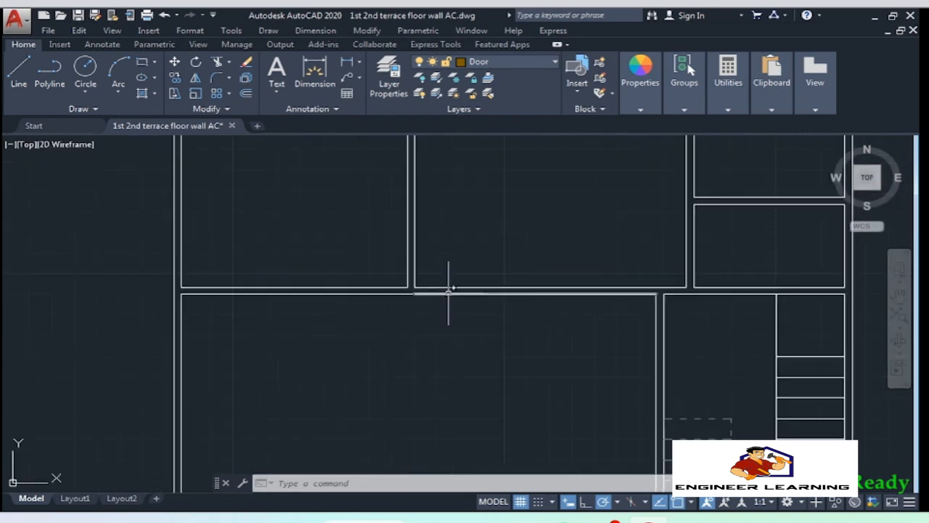
Draw two short lines across the horizontal wall, 3 ft to each side of the partition between the upper-left and middle rooms
{"action": "scroll", "coordinate": [446, 284], "scroll_direction": "up", "scroll_amount": 4}
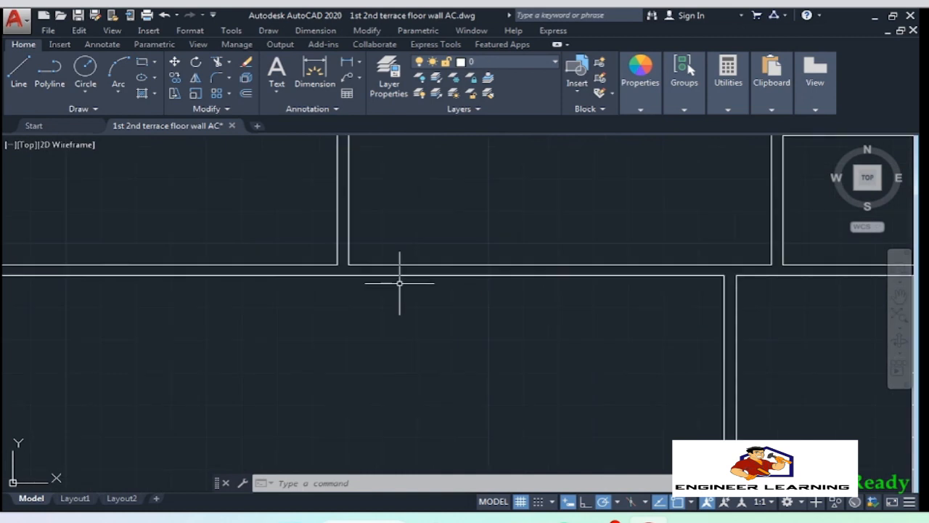
{"action": "type", "text": "L"}
{"action": "key", "text": "Return"}
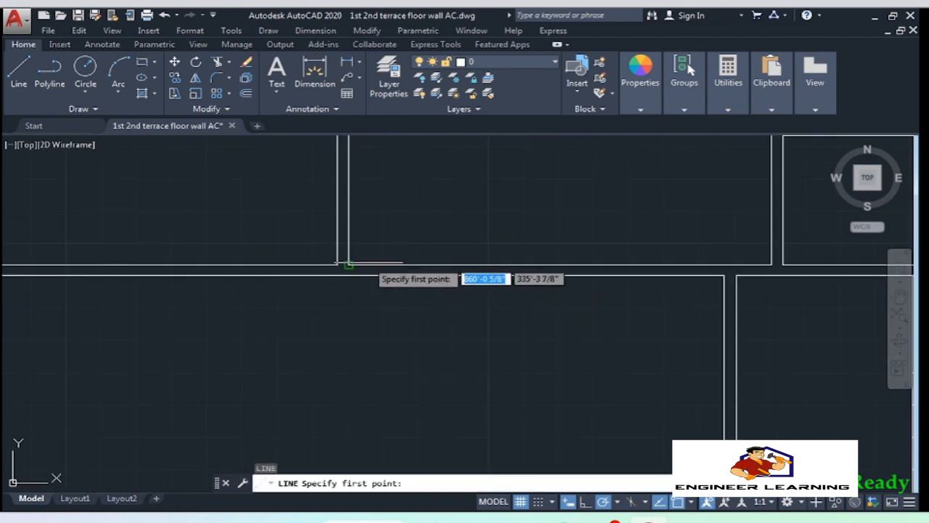
{"action": "type", "text": "3'"}
{"action": "key", "text": "Return"}
{"action": "left_click", "coordinate": [457, 266]}
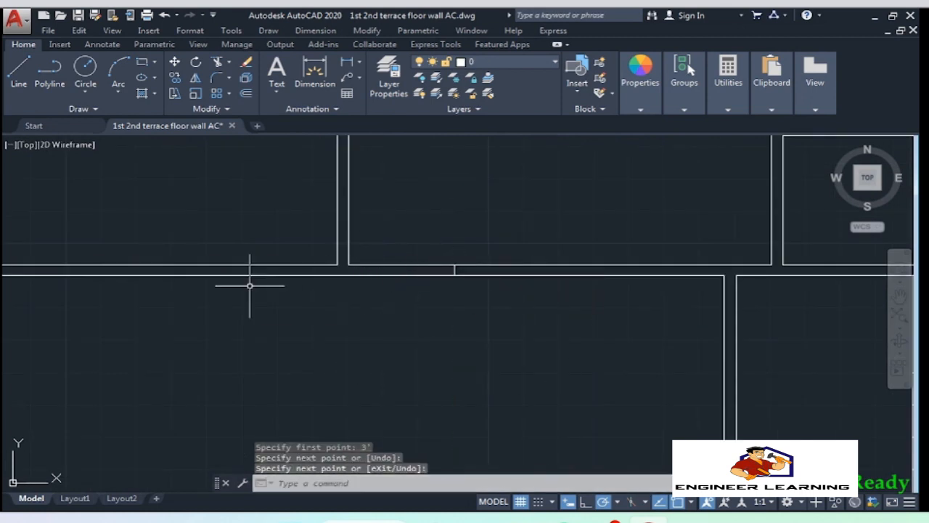
{"action": "key", "text": "Return"}
{"action": "key", "text": "Return"}
{"action": "type", "text": "3'"}
{"action": "key", "text": "Return"}
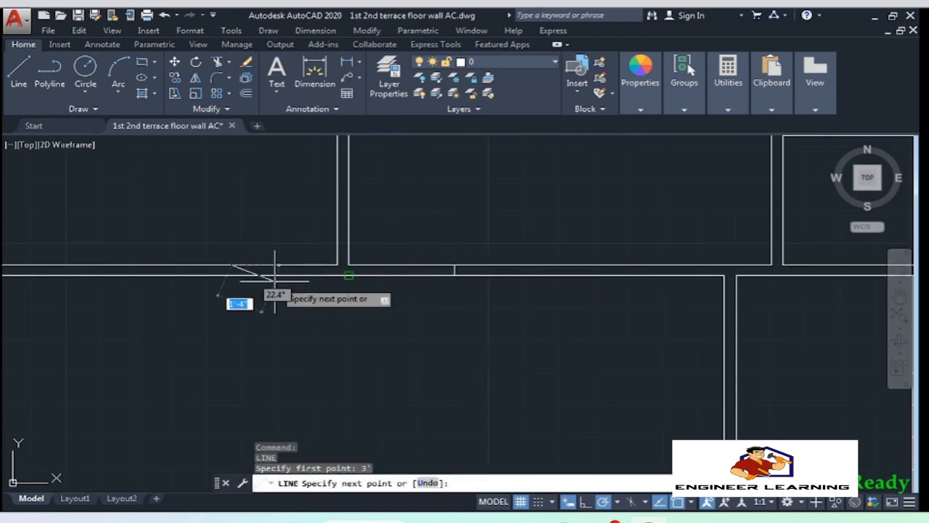
{"action": "left_click", "coordinate": [236, 275]}
{"action": "key", "text": "Return"}
Stretch the lower ends of both partition wall lines down to the horizontal wall's lower line
{"action": "scroll", "coordinate": [361, 283], "scroll_direction": "up", "scroll_amount": 3}
{"action": "left_click", "coordinate": [421, 287]}
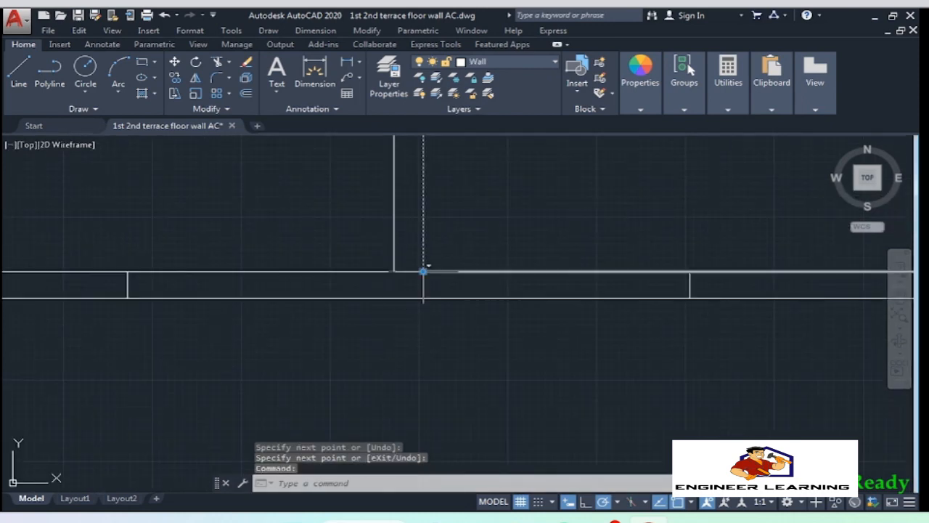
{"action": "left_click", "coordinate": [424, 271]}
{"action": "key", "text": "Escape"}
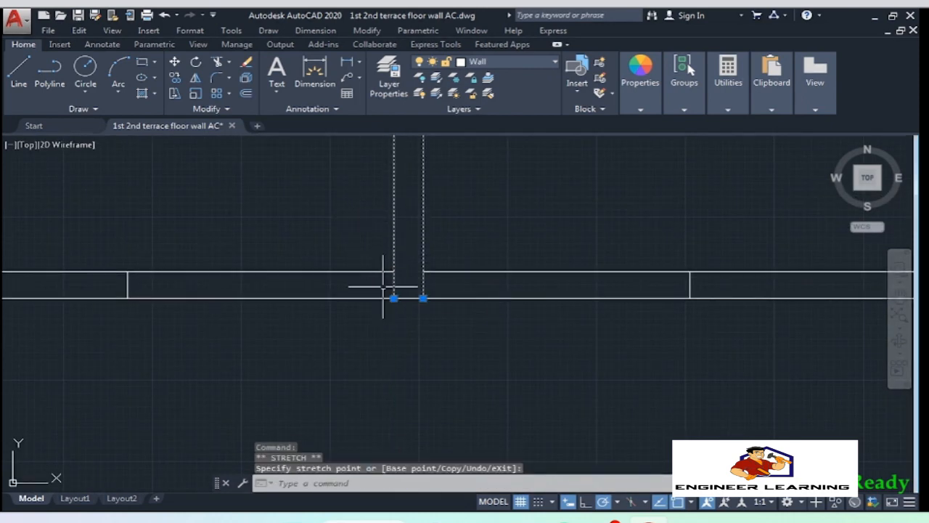
Trim the horizontal wall lines between the partition and the two short lines to make a door opening on each side
{"action": "scroll", "coordinate": [384, 290], "scroll_direction": "down", "scroll_amount": 3}
{"action": "left_click", "coordinate": [472, 326]}
{"action": "left_click", "coordinate": [300, 242]}
{"action": "type", "text": "TR"}
{"action": "key", "text": "Return"}
{"action": "left_click", "coordinate": [430, 297]}
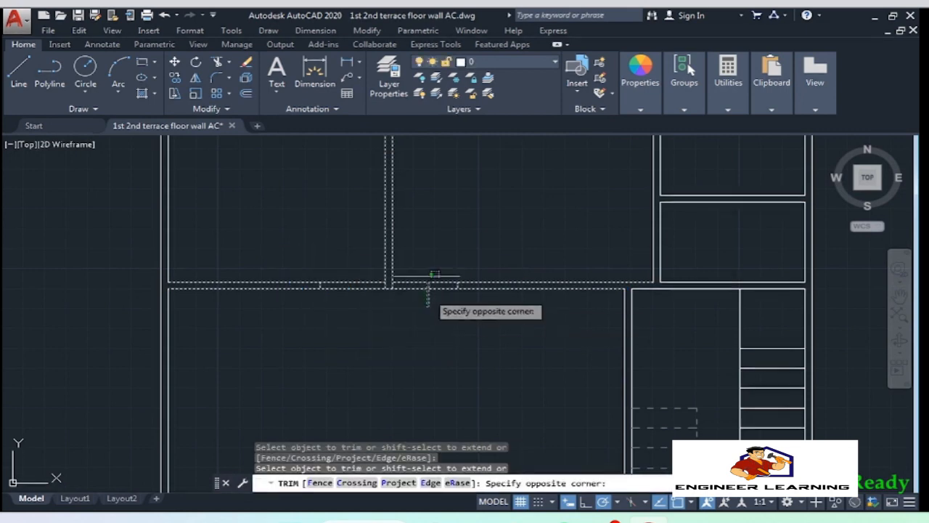
{"action": "left_click", "coordinate": [413, 267]}
{"action": "left_click", "coordinate": [361, 300]}
{"action": "left_click", "coordinate": [349, 241]}
{"action": "scroll", "coordinate": [378, 293], "scroll_direction": "up", "scroll_amount": 2}
{"action": "key", "text": "Return"}
Copy the door block from its lower-left frame corner to the partition's lower-right corner in the right-hand opening
{"action": "middle_click_drag", "start_coordinate": [431, 300], "coordinate": [418, 175]}
{"action": "scroll", "coordinate": [418, 175], "scroll_direction": "down", "scroll_amount": 7}
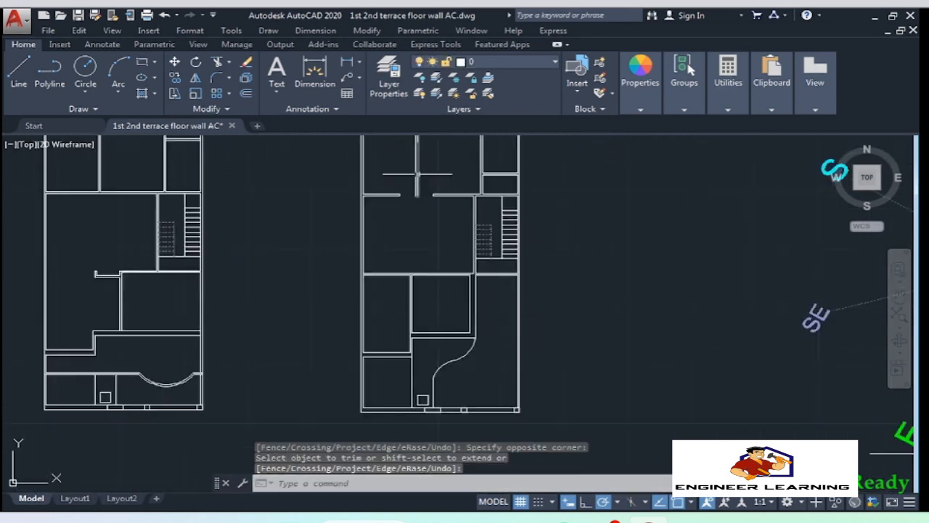
{"action": "scroll", "coordinate": [392, 232], "scroll_direction": "down", "scroll_amount": 4}
{"action": "scroll", "coordinate": [387, 332], "scroll_direction": "up", "scroll_amount": 7}
{"action": "left_click", "coordinate": [400, 375]}
{"action": "left_click", "coordinate": [271, 270]}
{"action": "type", "text": "CO"}
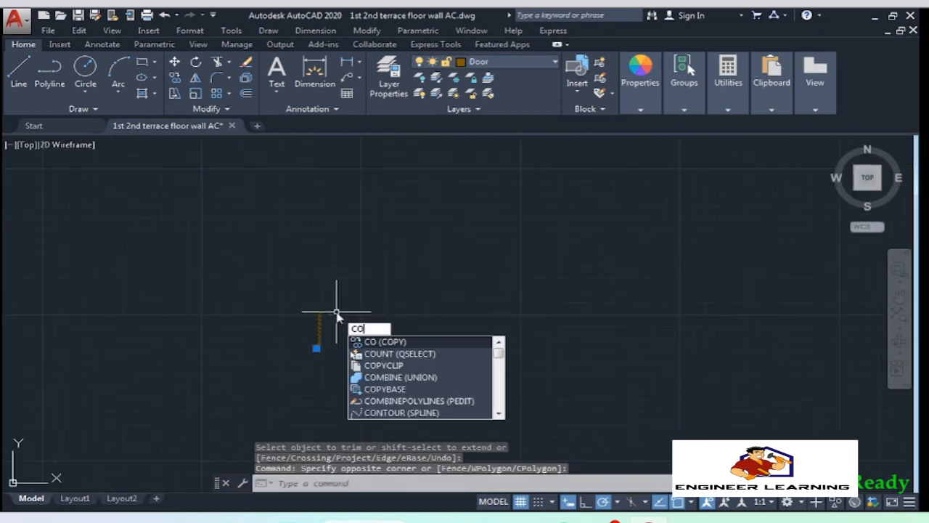
{"action": "key", "text": "Return"}
{"action": "scroll", "coordinate": [308, 323], "scroll_direction": "down", "scroll_amount": 3}
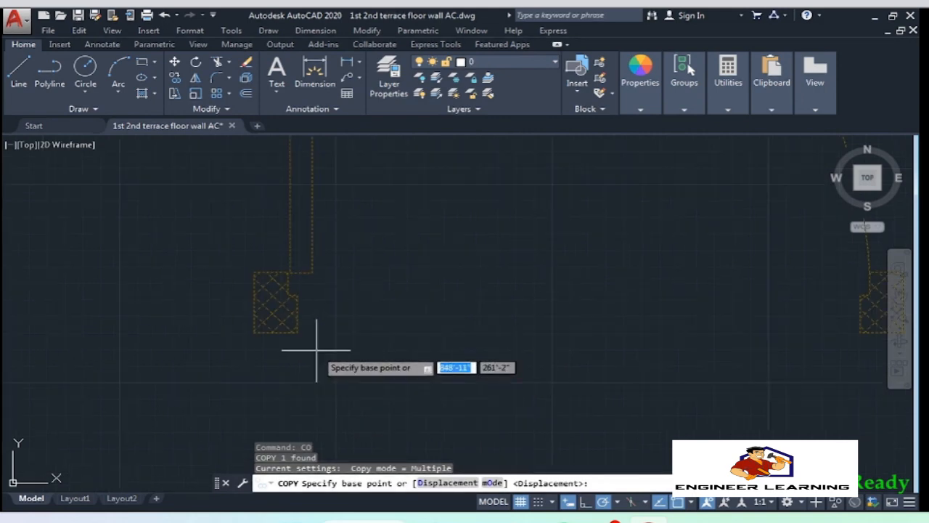
{"action": "left_click", "coordinate": [254, 333]}
{"action": "scroll", "coordinate": [310, 407], "scroll_direction": "down", "scroll_amount": 11}
{"action": "scroll", "coordinate": [323, 308], "scroll_direction": "up", "scroll_amount": 10}
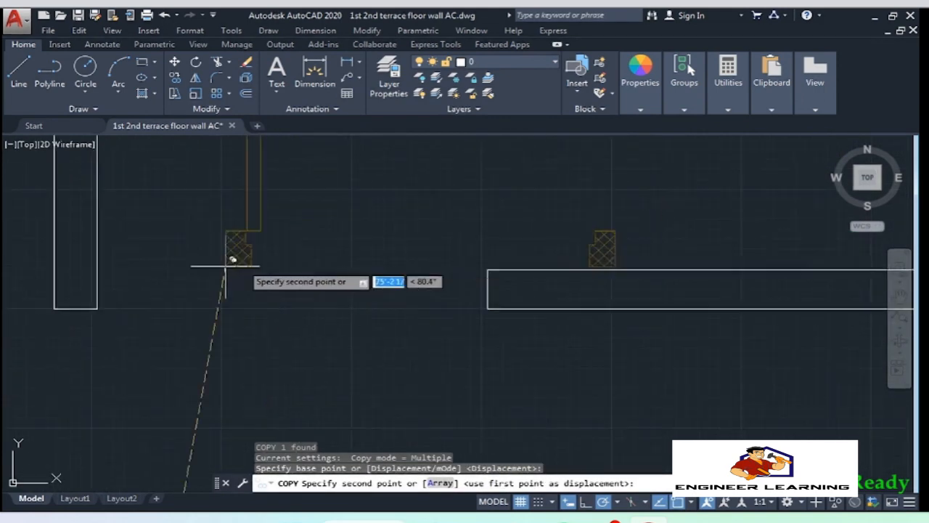
{"action": "left_click", "coordinate": [96, 310]}
{"action": "scroll", "coordinate": [474, 332], "scroll_direction": "down", "scroll_amount": 4}
{"action": "middle_click_drag", "start_coordinate": [284, 352], "coordinate": [332, 353]}
{"action": "key", "text": "Escape"}
Examine the copied door's fit in the wall opening and its position within the floor plan
{"action": "middle_click_drag", "start_coordinate": [386, 343], "coordinate": [379, 349]}
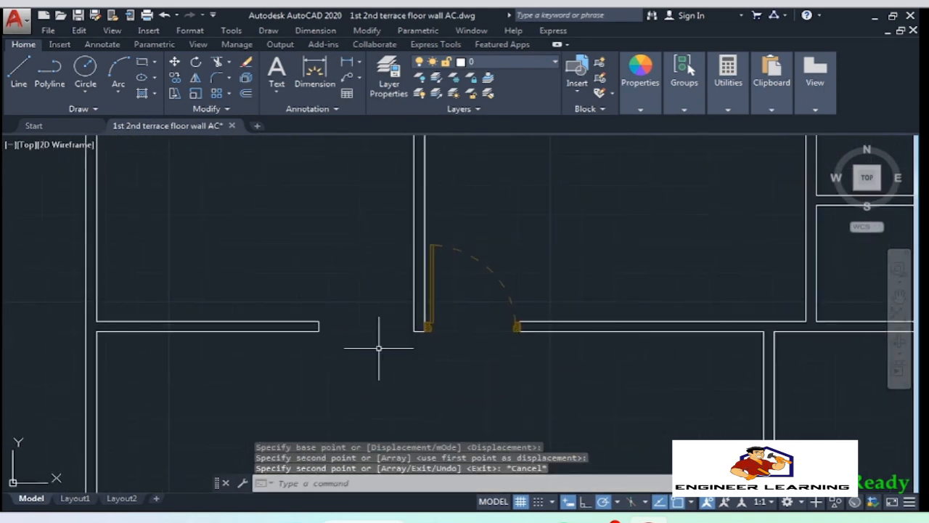
{"action": "scroll", "coordinate": [438, 354], "scroll_direction": "up", "scroll_amount": 4}
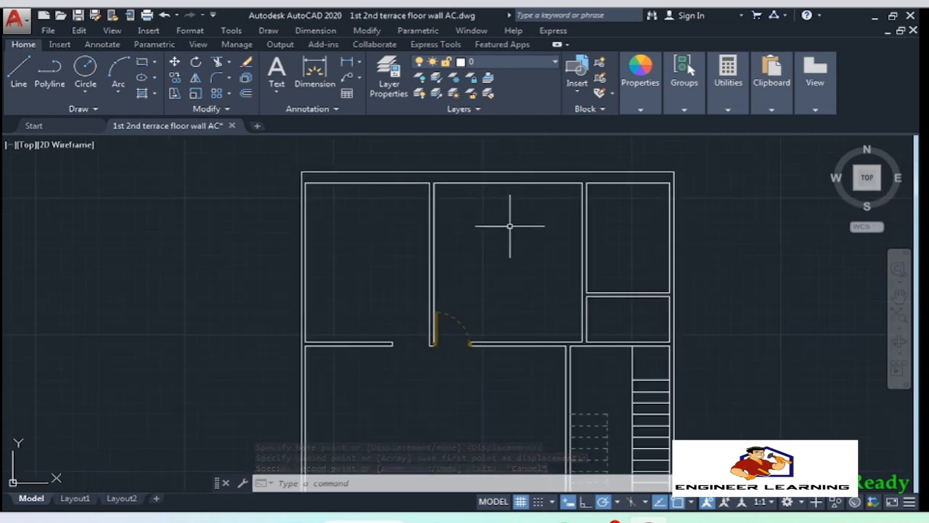
{"action": "scroll", "coordinate": [431, 332], "scroll_direction": "up", "scroll_amount": 5}
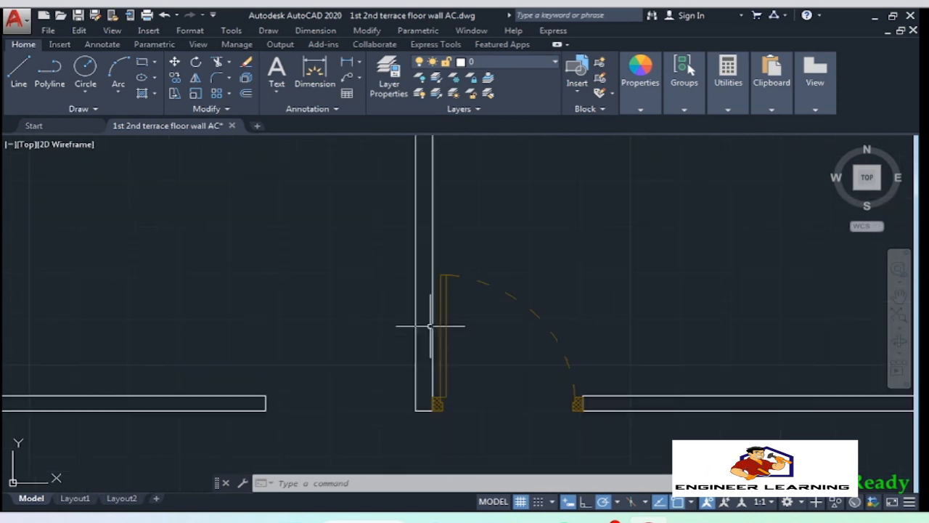
{"action": "scroll", "coordinate": [426, 319], "scroll_direction": "down", "scroll_amount": 4}
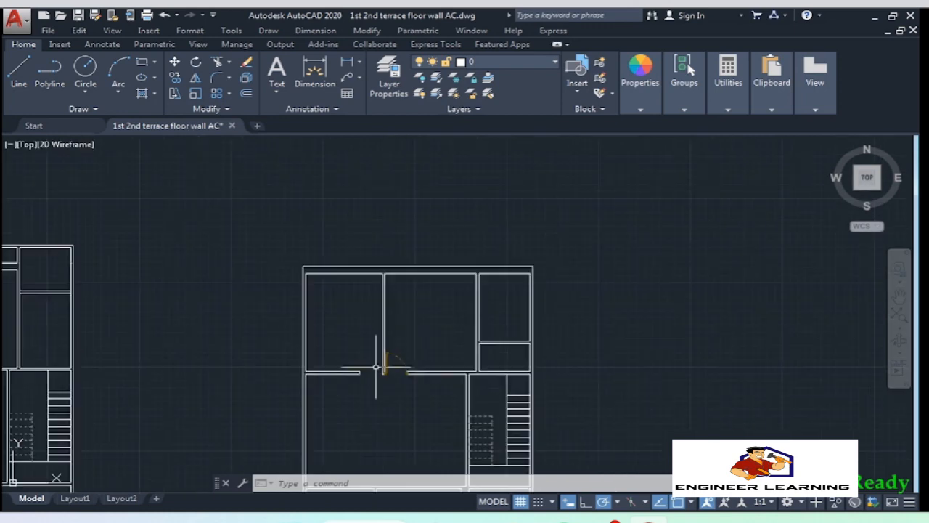
{"action": "scroll", "coordinate": [440, 346], "scroll_direction": "up", "scroll_amount": 3}
{"action": "scroll", "coordinate": [434, 336], "scroll_direction": "down", "scroll_amount": 2}
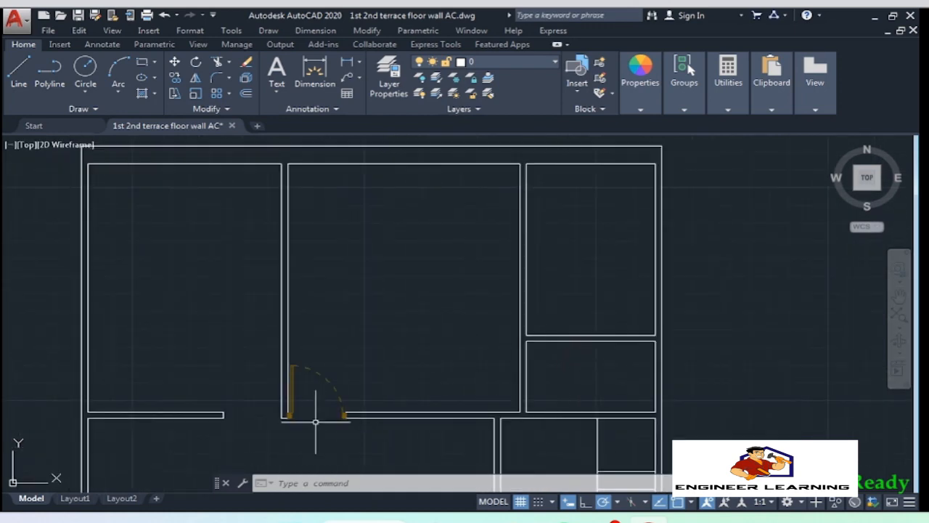
{"action": "mouse_move", "coordinate": [294, 422]}
{"action": "middle_mouse_down"}
{"action": "mouse_move", "coordinate": [464, 363]}
{"action": "mouse_move", "coordinate": [450, 394]}
{"action": "middle_mouse_up"}
{"action": "scroll", "coordinate": [462, 363], "scroll_direction": "up", "scroll_amount": 4}
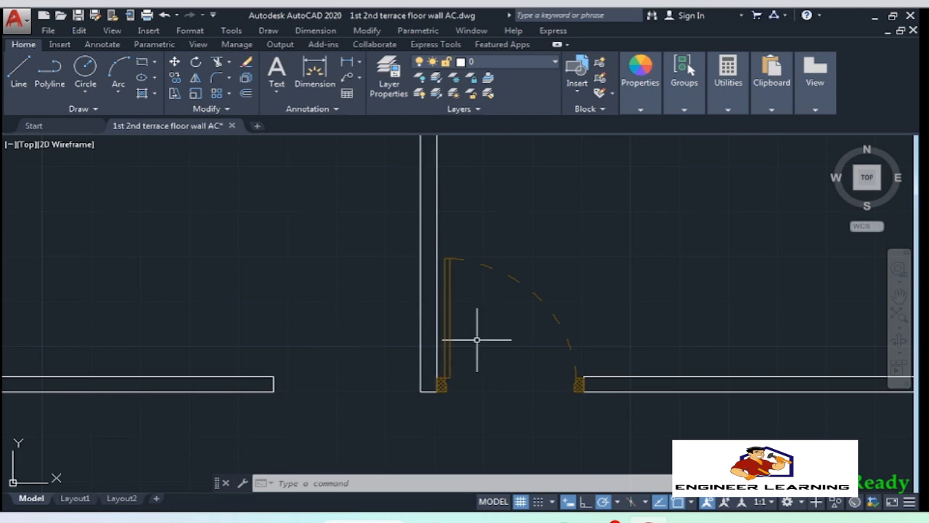
{"action": "scroll", "coordinate": [418, 233], "scroll_direction": "down", "scroll_amount": 10}
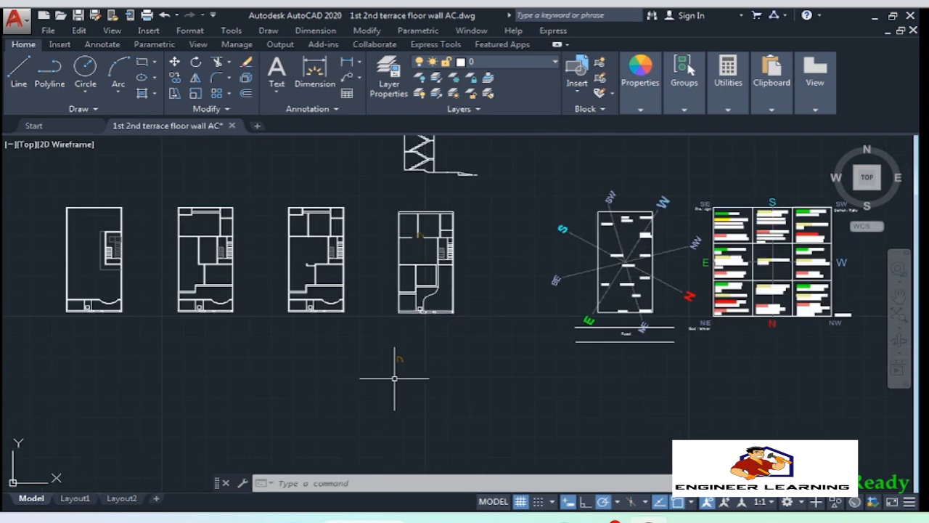
Mirror the standalone door block to its left about a vertical line, keeping the original
{"action": "scroll", "coordinate": [393, 377], "scroll_direction": "up", "scroll_amount": 7}
{"action": "left_click", "coordinate": [464, 341]}
{"action": "left_click", "coordinate": [394, 265]}
{"action": "scroll", "coordinate": [425, 270], "scroll_direction": "up", "scroll_amount": 4}
{"action": "mouse_move", "coordinate": [425, 271]}
{"action": "middle_mouse_down"}
{"action": "mouse_move", "coordinate": [549, 242]}
{"action": "mouse_move", "coordinate": [535, 269]}
{"action": "middle_mouse_up"}
{"action": "type", "text": "mi"}
{"action": "key", "text": "Return"}
{"action": "left_click", "coordinate": [438, 259]}
{"action": "left_click", "coordinate": [442, 384]}
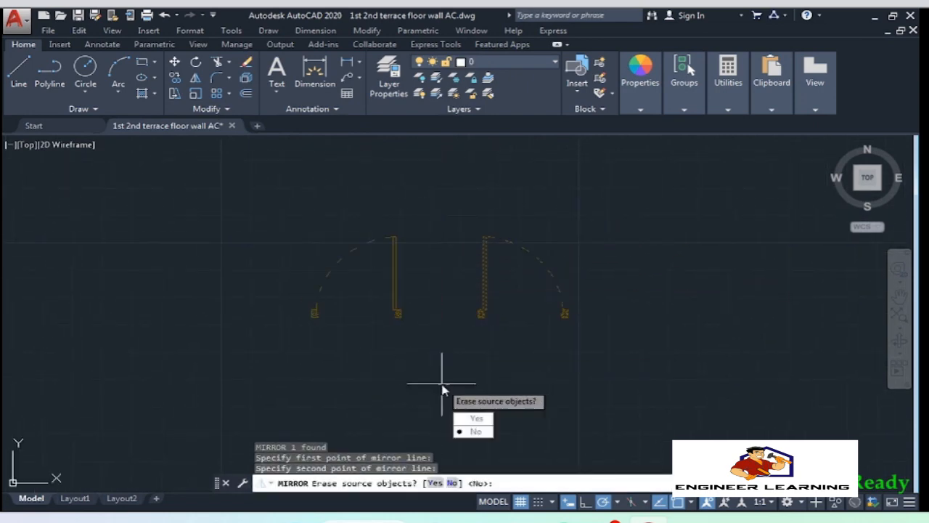
{"action": "key", "text": "Return"}
Mirror both door blocks downward about a horizontal line below them, keeping the originals
{"action": "left_click", "coordinate": [652, 373]}
{"action": "left_click", "coordinate": [223, 192]}
{"action": "type", "text": "mi"}
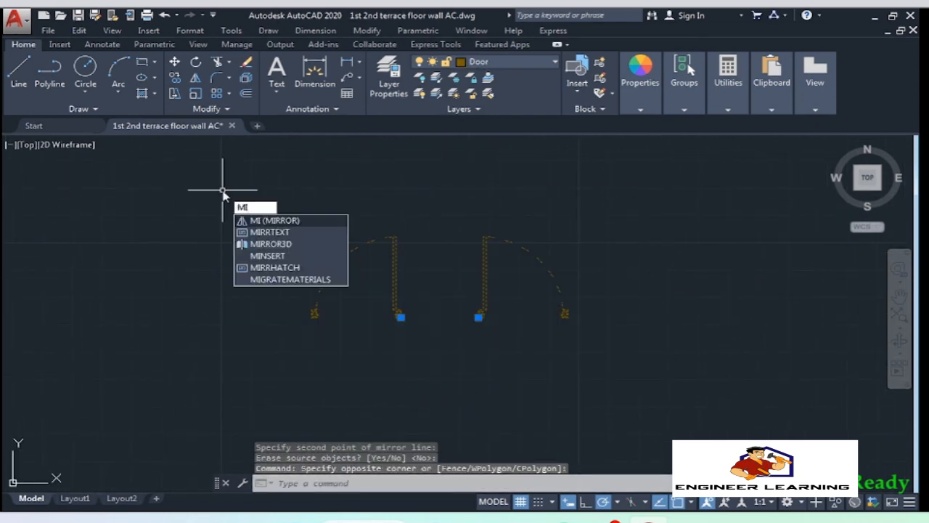
{"action": "key", "text": "Return"}
{"action": "left_click", "coordinate": [245, 339]}
{"action": "left_click", "coordinate": [593, 338]}
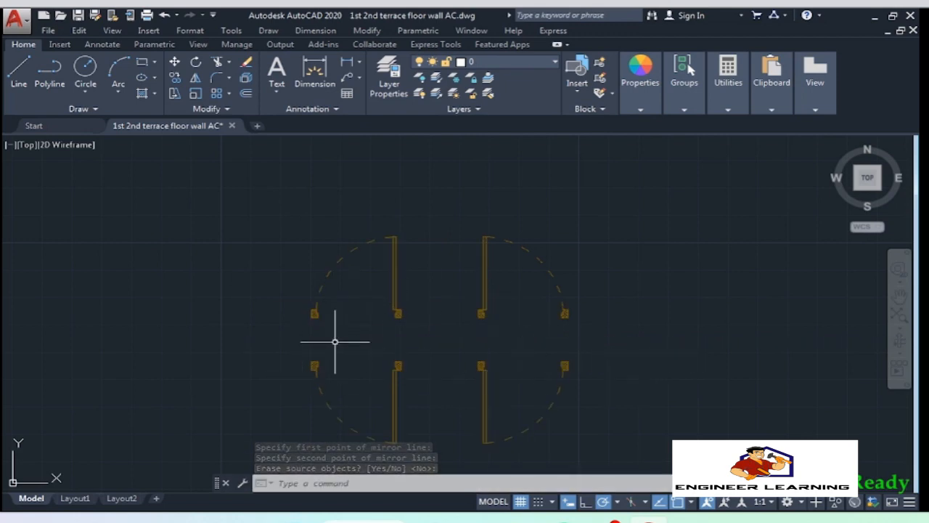
{"action": "key", "text": "Escape"}
{"action": "key", "text": "Escape"}
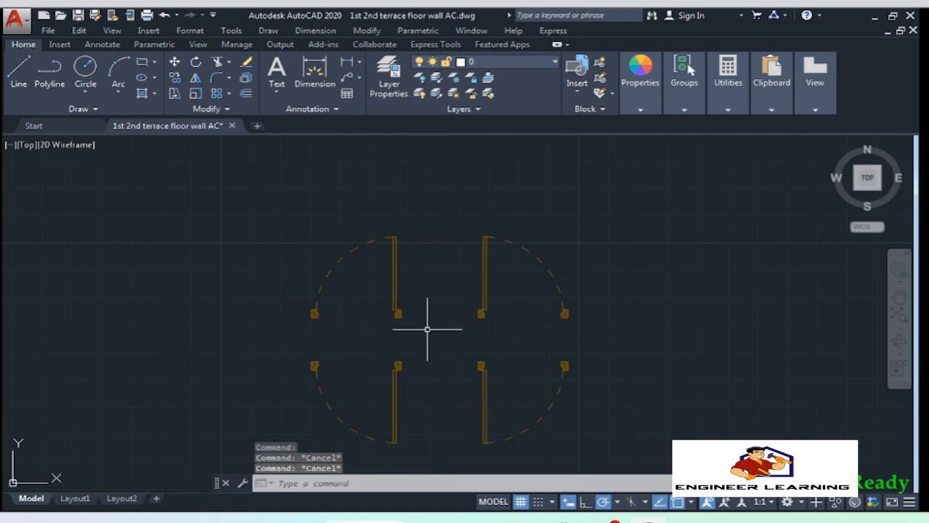
Copy the upper-left door block from its lower-right frame corner to the partition's lower-left corner in the left-hand opening
{"action": "left_click", "coordinate": [428, 328]}
{"action": "left_click", "coordinate": [268, 200]}
{"action": "type", "text": "co"}
{"action": "key", "text": "Return"}
{"action": "scroll", "coordinate": [416, 331], "scroll_direction": "up", "scroll_amount": 6}
{"action": "left_click", "coordinate": [357, 276]}
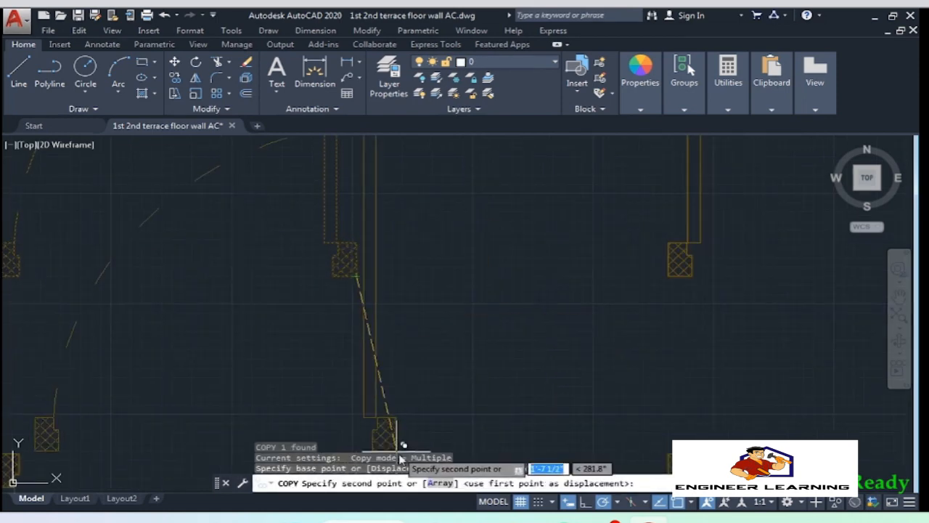
{"action": "scroll", "coordinate": [392, 418], "scroll_direction": "down", "scroll_amount": 10}
{"action": "scroll", "coordinate": [382, 348], "scroll_direction": "up", "scroll_amount": 10}
{"action": "left_click", "coordinate": [565, 355]}
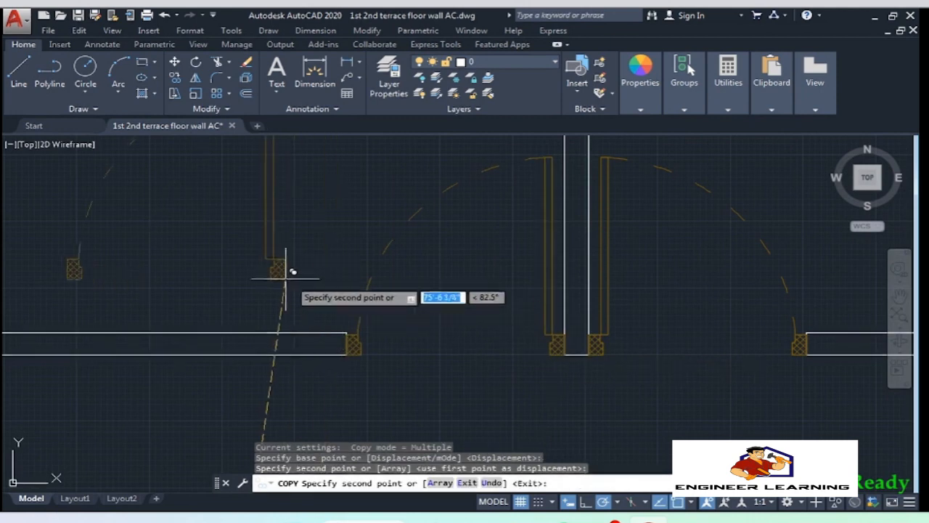
{"action": "key", "text": "Escape"}
Draw a short line across the wall between the middle room and the upper-right bathroom, 2'6" below the top wall's inner line
{"action": "scroll", "coordinate": [349, 337], "scroll_direction": "down", "scroll_amount": 8}
{"action": "scroll", "coordinate": [401, 318], "scroll_direction": "up", "scroll_amount": 3}
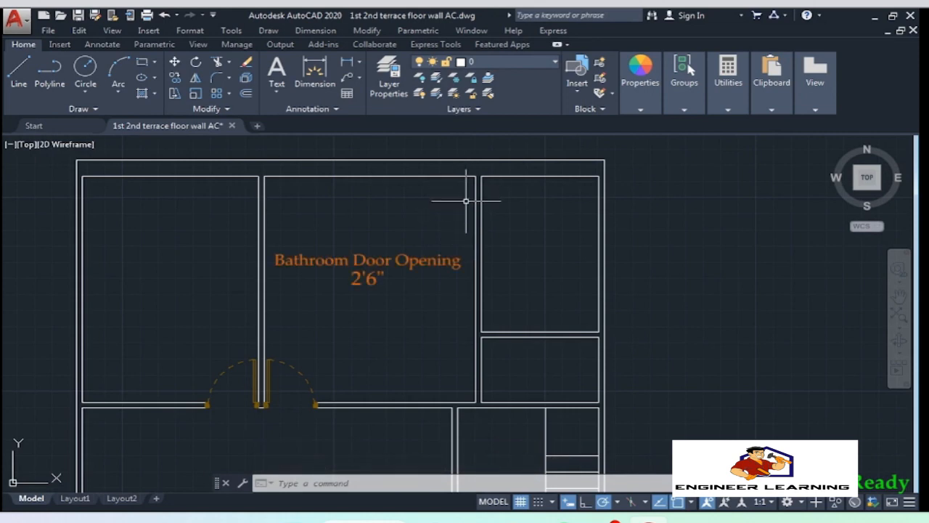
{"action": "scroll", "coordinate": [479, 204], "scroll_direction": "up", "scroll_amount": 8}
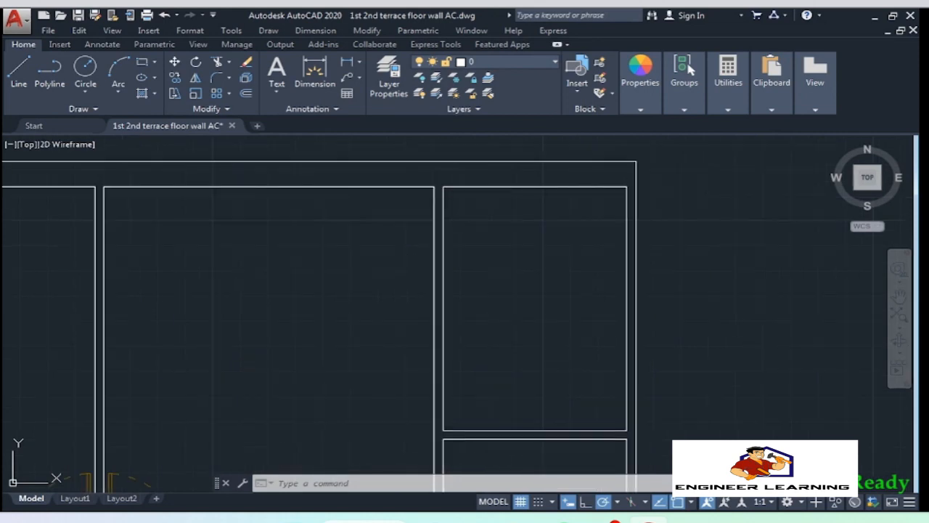
{"action": "type", "text": "l"}
{"action": "key", "text": "Return"}
{"action": "type", "text": "2'6\""}
{"action": "key", "text": "Return"}
{"action": "scroll", "coordinate": [363, 268], "scroll_direction": "down", "scroll_amount": 5}
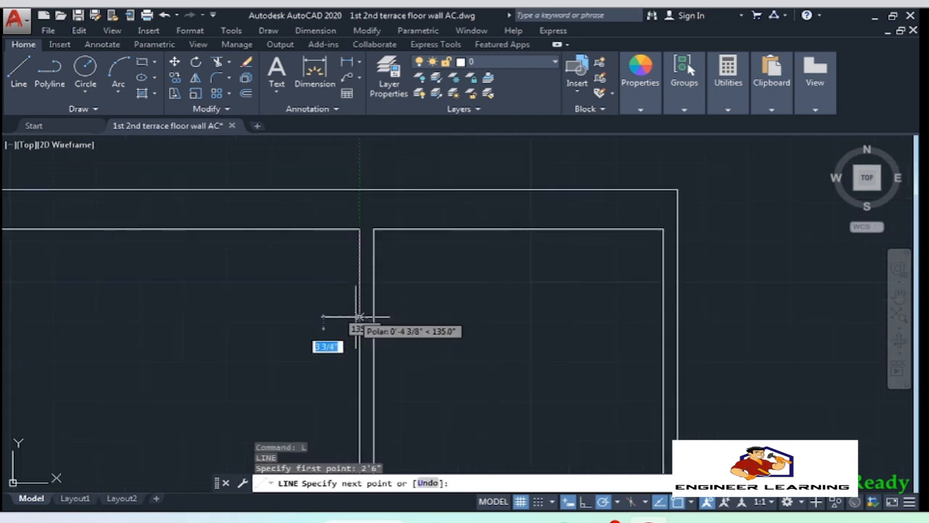
{"action": "left_click", "coordinate": [374, 327]}
{"action": "key", "text": "Return"}
Stretch the bathroom's top inner wall line across the partition to the corner of the middle room
{"action": "left_click", "coordinate": [403, 350]}
{"action": "left_click", "coordinate": [399, 229]}
{"action": "left_click", "coordinate": [374, 228]}
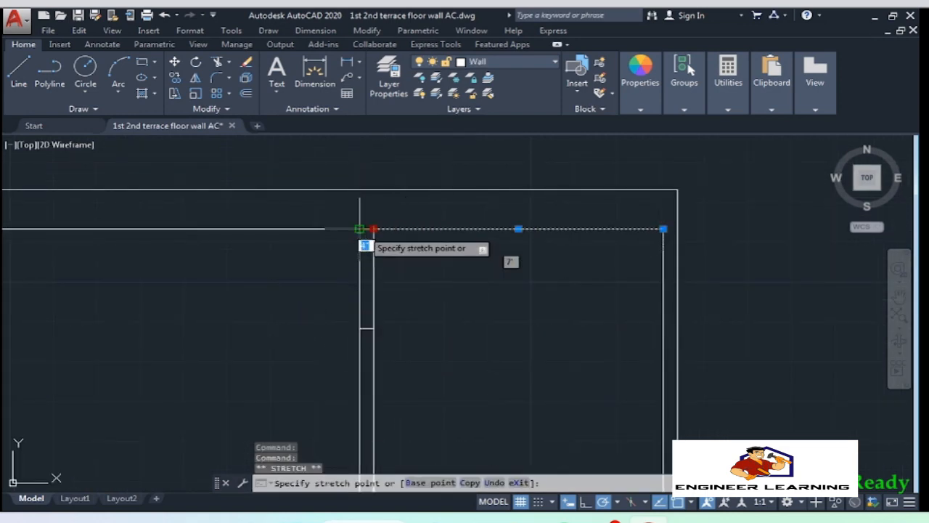
{"action": "left_click", "coordinate": [359, 229]}
Trim both partition lines between the top wall and the short line to make the bathroom door opening
{"action": "left_click", "coordinate": [422, 348]}
{"action": "left_click", "coordinate": [309, 200]}
{"action": "type", "text": "tr"}
{"action": "left_click", "coordinate": [407, 296]}
{"action": "left_click", "coordinate": [293, 268]}
{"action": "key", "text": "space"}
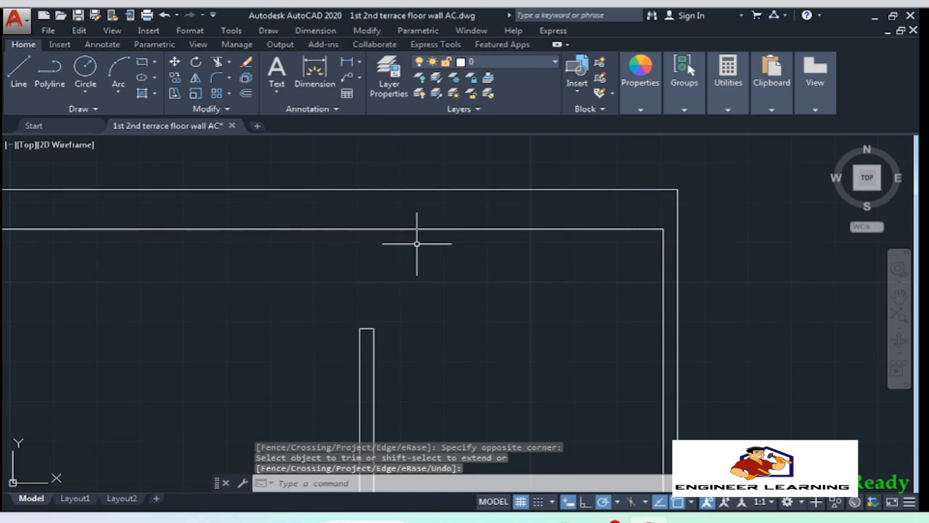
Copy the upper-right door block horizontally into the empty space to the right of the four doors
{"action": "scroll", "coordinate": [397, 161], "scroll_direction": "down", "scroll_amount": 4}
{"action": "scroll", "coordinate": [423, 156], "scroll_direction": "down", "scroll_amount": 2}
{"action": "scroll", "coordinate": [353, 381], "scroll_direction": "up", "scroll_amount": 4}
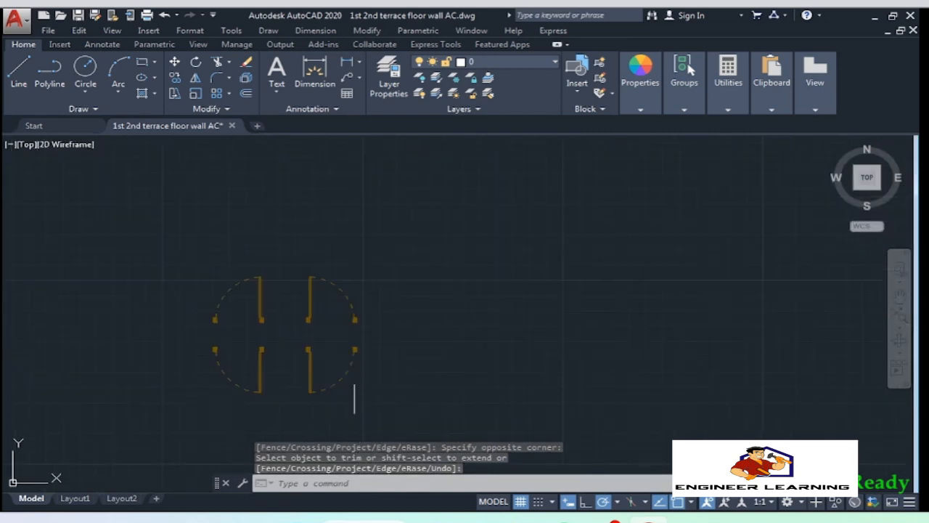
{"action": "scroll", "coordinate": [332, 315], "scroll_direction": "up", "scroll_amount": 4}
{"action": "left_click", "coordinate": [425, 353]}
{"action": "left_click", "coordinate": [320, 243]}
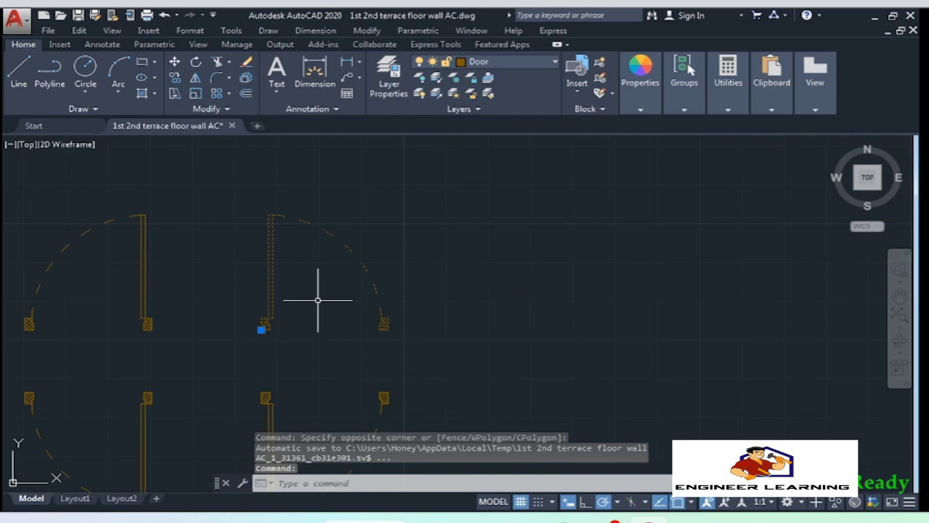
{"action": "type", "text": "co"}
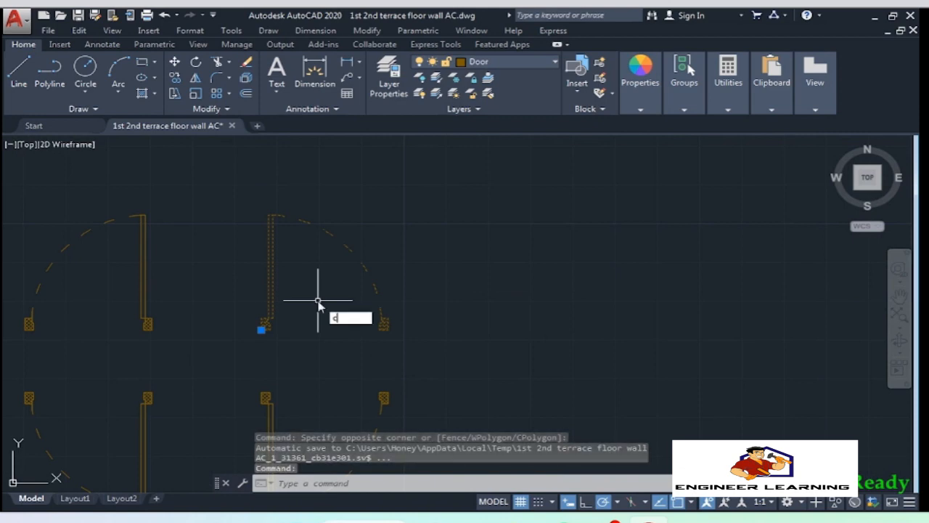
{"action": "key", "text": "space"}
{"action": "left_click", "coordinate": [266, 330]}
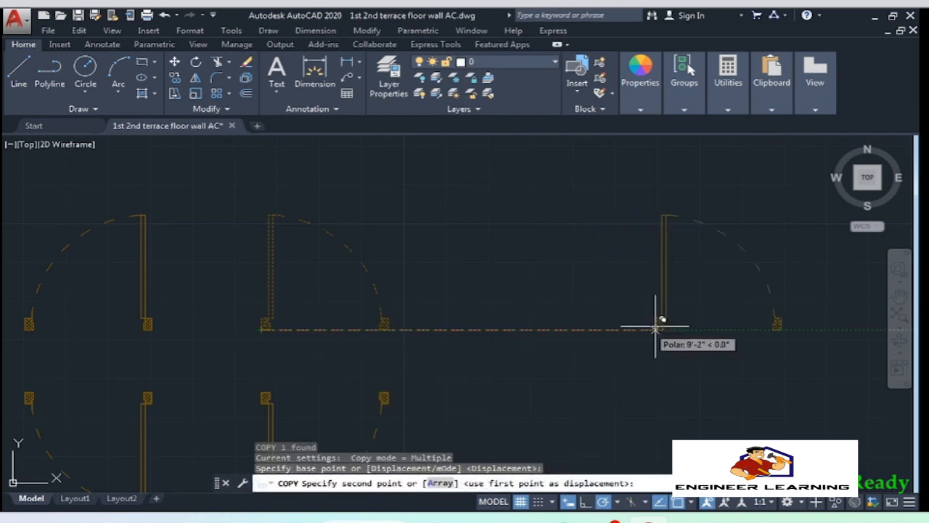
{"action": "left_click", "coordinate": [757, 329]}
{"action": "scroll", "coordinate": [428, 344], "scroll_direction": "down", "scroll_amount": 5}
{"action": "key", "text": "space"}
Explode the separate door block copy into individual objects
{"action": "scroll", "coordinate": [474, 349], "scroll_direction": "up", "scroll_amount": 5}
{"action": "left_click", "coordinate": [472, 342]}
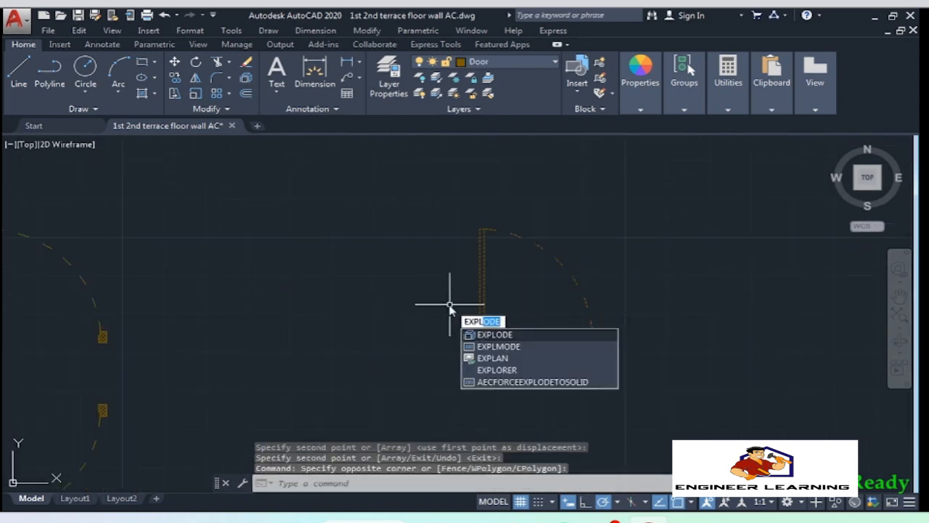
{"action": "key", "text": "Return"}
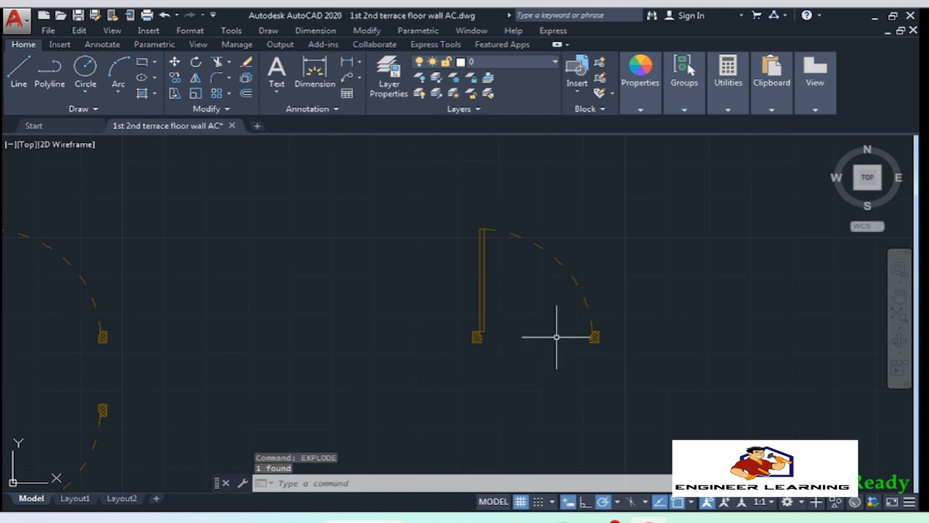
Move the exploded door's right frame outline together with its hatch 6" toward the left frame
{"action": "scroll", "coordinate": [595, 339], "scroll_direction": "up", "scroll_amount": 2}
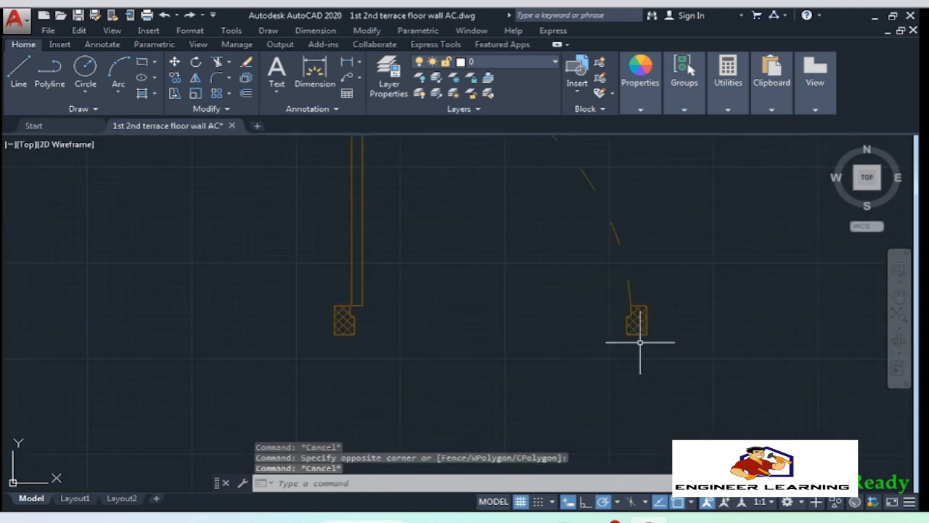
{"action": "scroll", "coordinate": [639, 342], "scroll_direction": "up", "scroll_amount": 3}
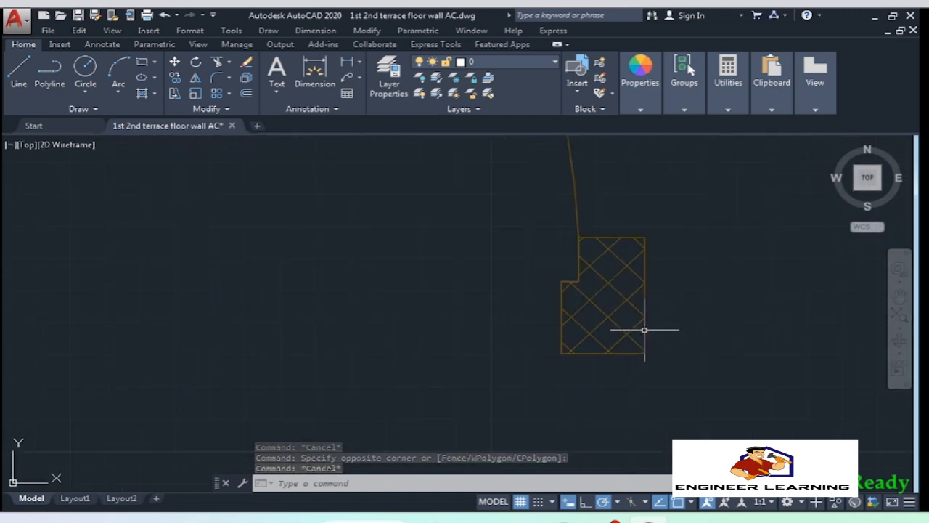
{"action": "left_click", "coordinate": [640, 396]}
{"action": "scroll", "coordinate": [522, 242], "scroll_direction": "down", "scroll_amount": 2}
{"action": "scroll", "coordinate": [515, 242], "scroll_direction": "up", "scroll_amount": 4}
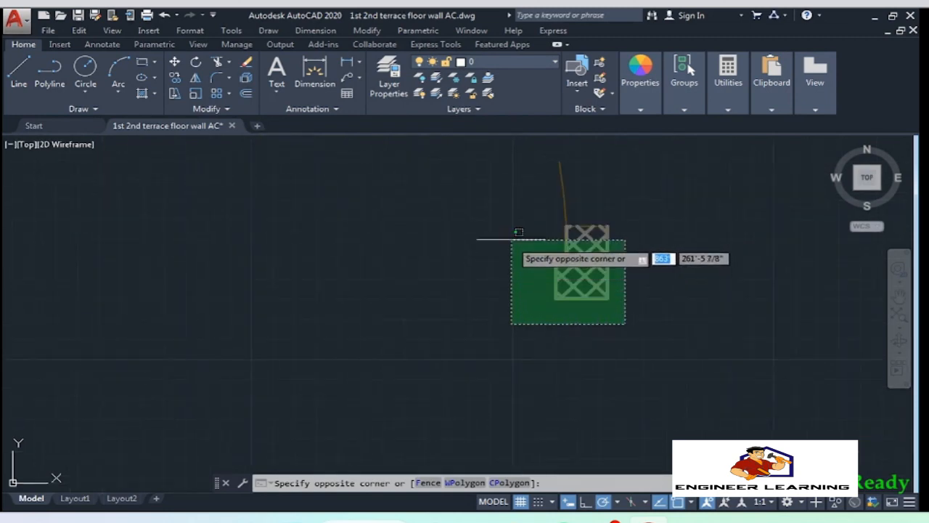
{"action": "left_click", "coordinate": [511, 240]}
{"action": "scroll", "coordinate": [587, 246], "scroll_direction": "up", "scroll_amount": 4}
{"action": "left_click", "coordinate": [580, 197]}
{"action": "left_click", "coordinate": [573, 261]}
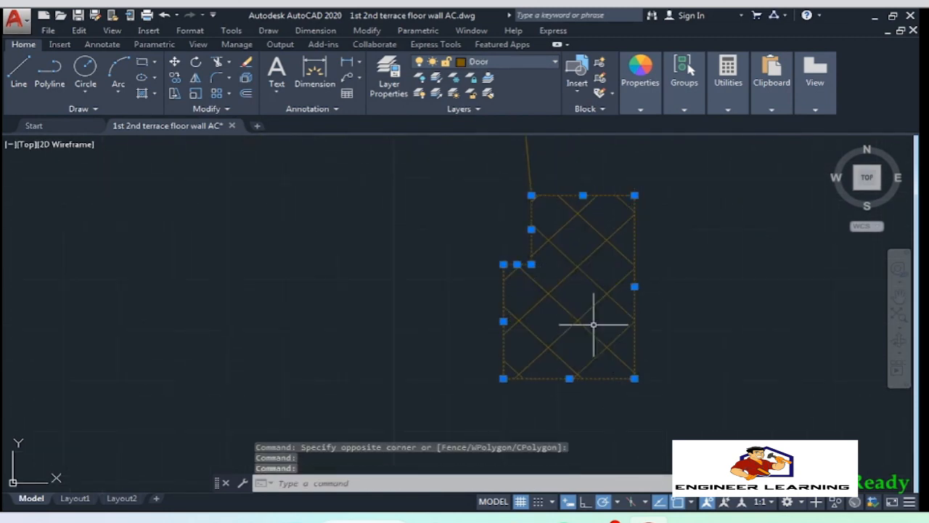
{"action": "scroll", "coordinate": [556, 324], "scroll_direction": "down", "scroll_amount": 1}
{"action": "type", "text": "m"}
{"action": "key", "text": "Return"}
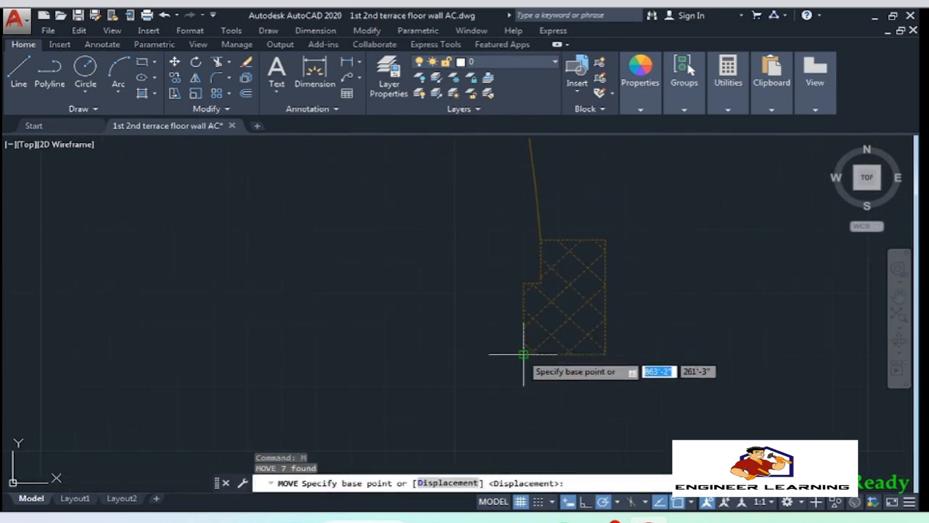
{"action": "left_click", "coordinate": [523, 354]}
{"action": "type", "text": "6\""}
{"action": "key", "text": "Return"}
{"action": "scroll", "coordinate": [610, 357], "scroll_direction": "down", "scroll_amount": 2}
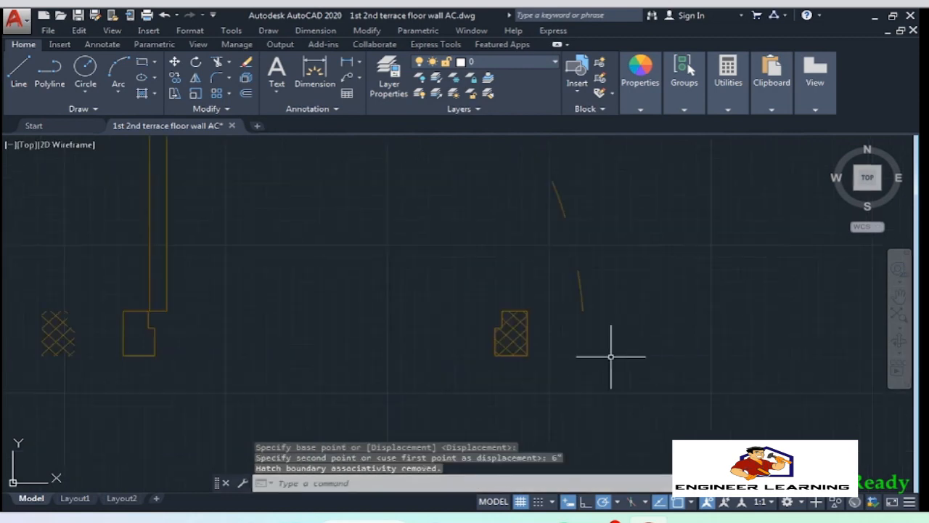
Move the frame hatch away from both door frame outlines
{"action": "scroll", "coordinate": [413, 369], "scroll_direction": "down", "scroll_amount": 2}
{"action": "left_click", "coordinate": [413, 370]}
{"action": "left_click", "coordinate": [269, 326]}
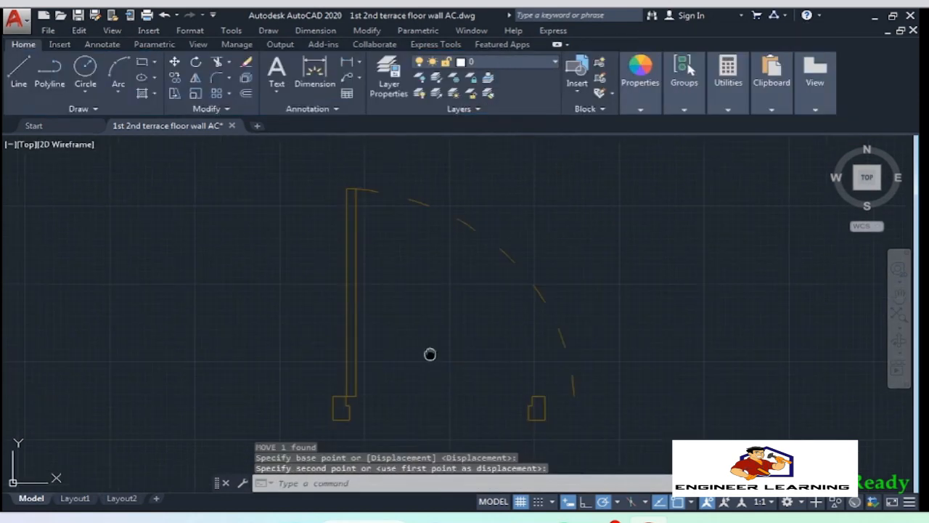
Shorten the door leaf by stretching its top edge down 6"
{"action": "left_click", "coordinate": [403, 311]}
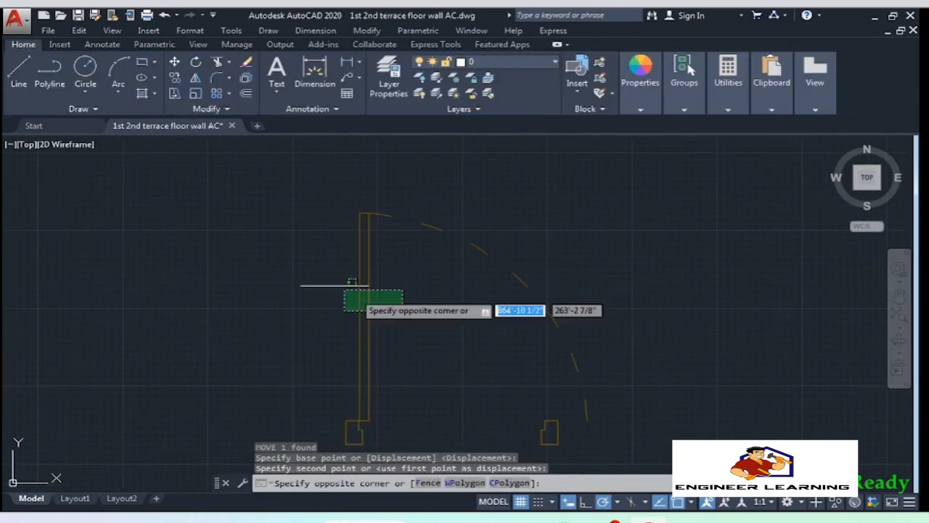
{"action": "left_click", "coordinate": [346, 289]}
{"action": "middle_click_drag", "start_coordinate": [352, 217], "coordinate": [353, 180]}
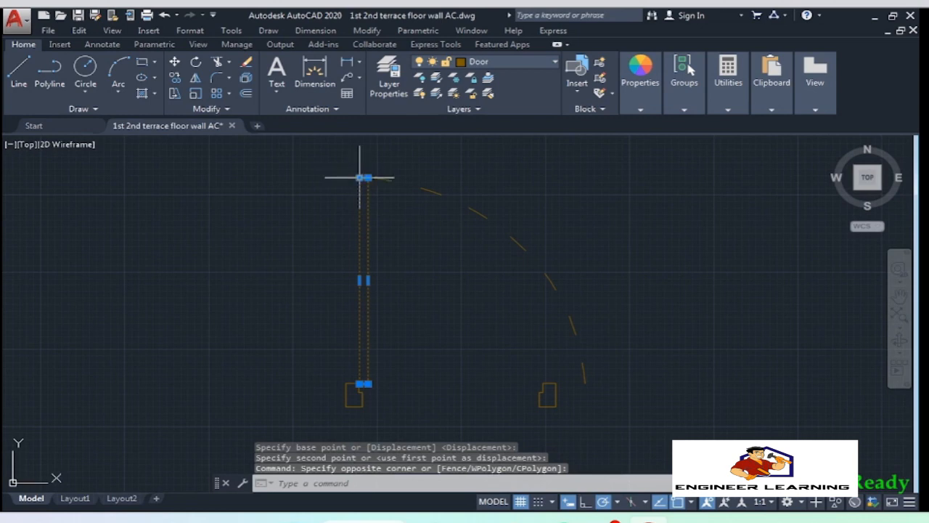
{"action": "mouse_move", "coordinate": [359, 178]}
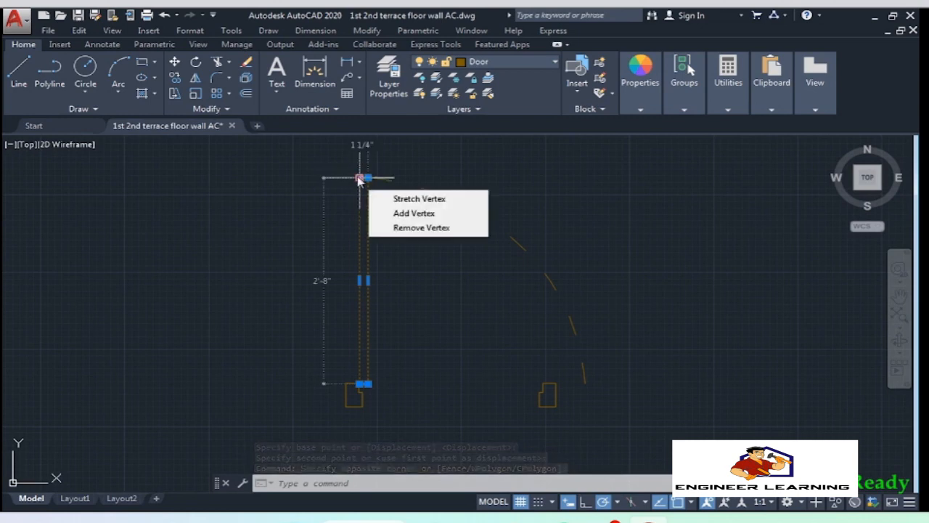
{"action": "scroll", "coordinate": [350, 158], "scroll_direction": "up", "scroll_amount": 5}
{"action": "left_click", "coordinate": [401, 244]}
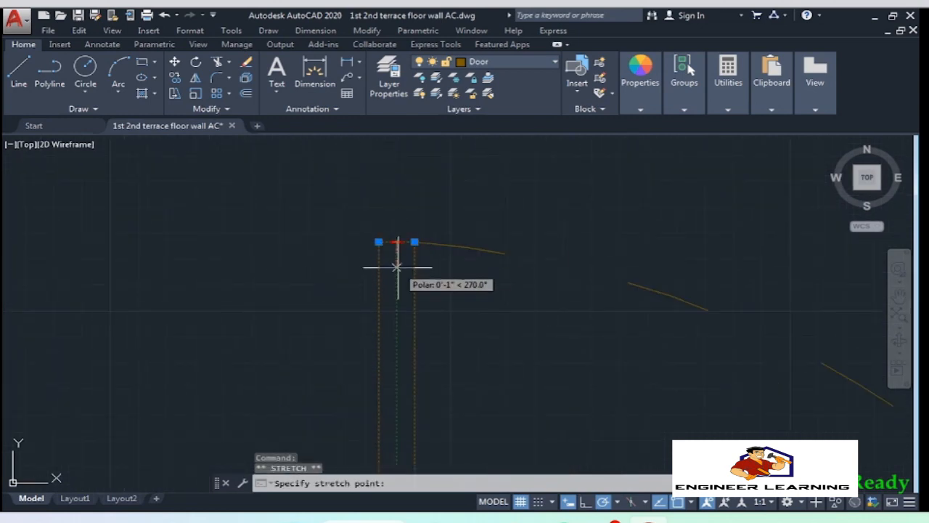
{"action": "type", "text": "6\""}
{"action": "key", "text": "Return"}
{"action": "scroll", "coordinate": [379, 218], "scroll_direction": "down", "scroll_amount": 5}
{"action": "key", "text": "Escape"}
Stretch the swing arc's ends to the shortened leaf's top-right corner and the right frame's upper-left corner
{"action": "left_click", "coordinate": [508, 279]}
{"action": "left_click", "coordinate": [476, 214]}
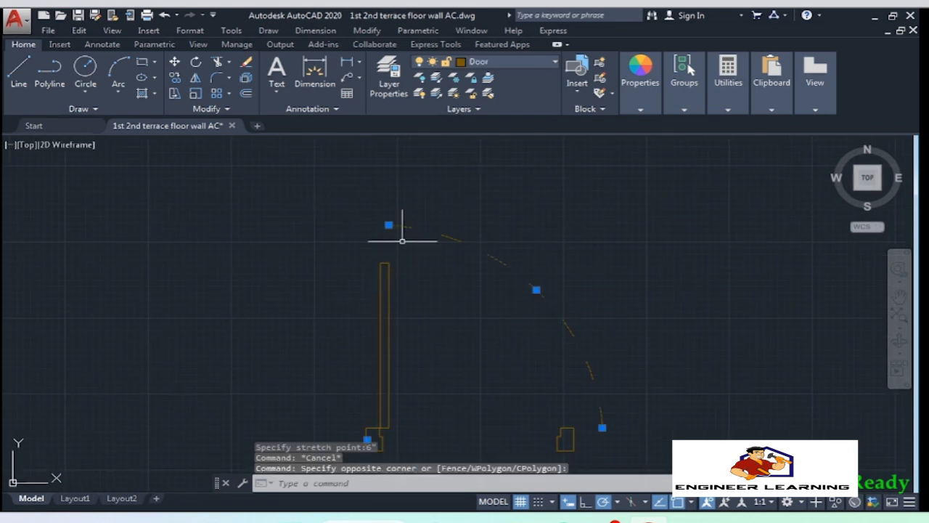
{"action": "left_click", "coordinate": [389, 225]}
{"action": "left_click", "coordinate": [388, 226]}
{"action": "left_click", "coordinate": [389, 263]}
{"action": "scroll", "coordinate": [388, 276], "scroll_direction": "up", "scroll_amount": 2}
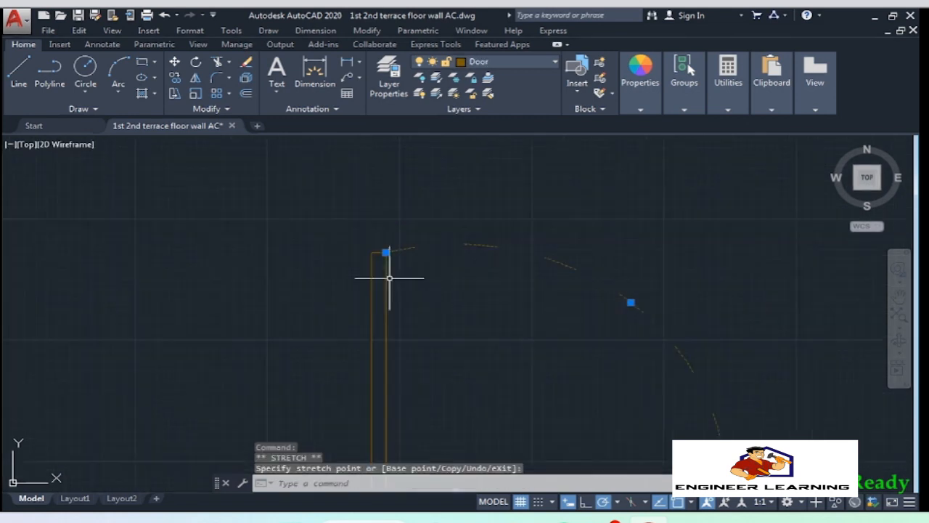
{"action": "middle_click_drag", "start_coordinate": [475, 339], "coordinate": [386, 126]}
{"action": "left_click", "coordinate": [634, 296]}
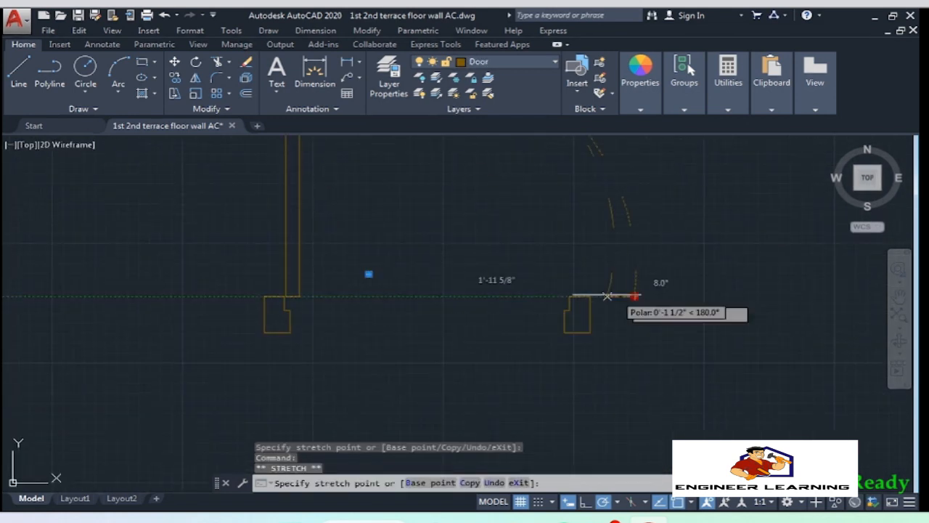
{"action": "left_click", "coordinate": [571, 297]}
{"action": "scroll", "coordinate": [550, 356], "scroll_direction": "down", "scroll_amount": 3}
{"action": "scroll", "coordinate": [579, 244], "scroll_direction": "up", "scroll_amount": 3}
Stretch the swing arc's midpoint inward to give the smaller door an even swing curve
{"action": "left_click", "coordinate": [609, 216]}
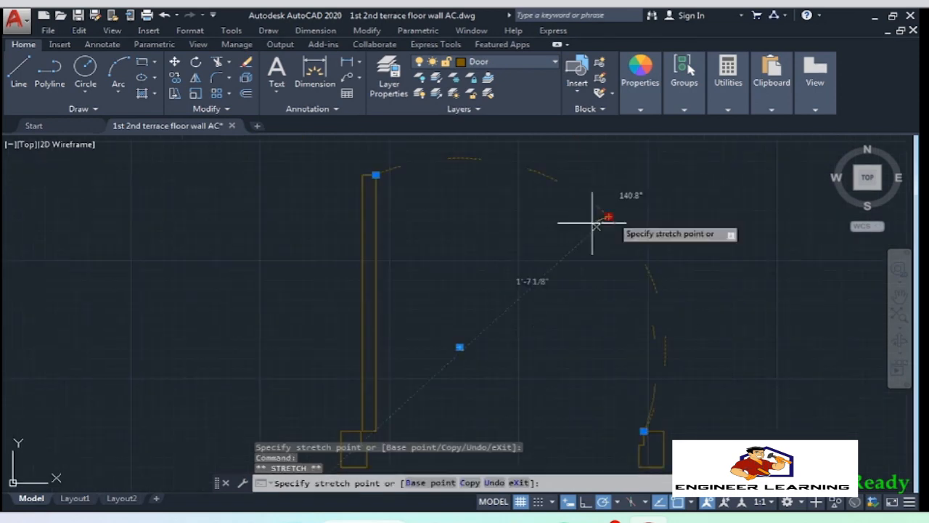
{"action": "left_click", "coordinate": [560, 259]}
{"action": "scroll", "coordinate": [498, 208], "scroll_direction": "down", "scroll_amount": 2}
{"action": "key", "text": "Escape"}
{"action": "type", "text": "h"}
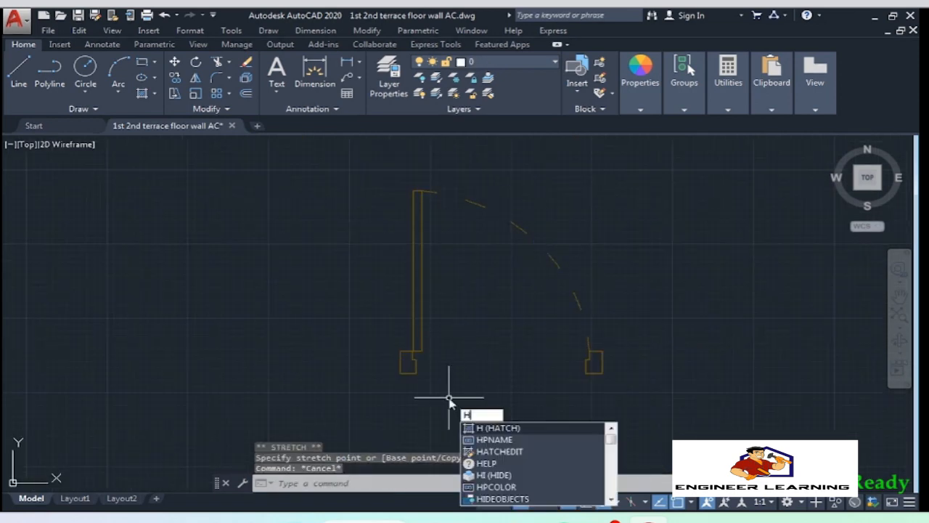
{"action": "key", "text": "Escape"}
{"action": "left_click", "coordinate": [606, 398]}
{"action": "key", "text": "Escape"}
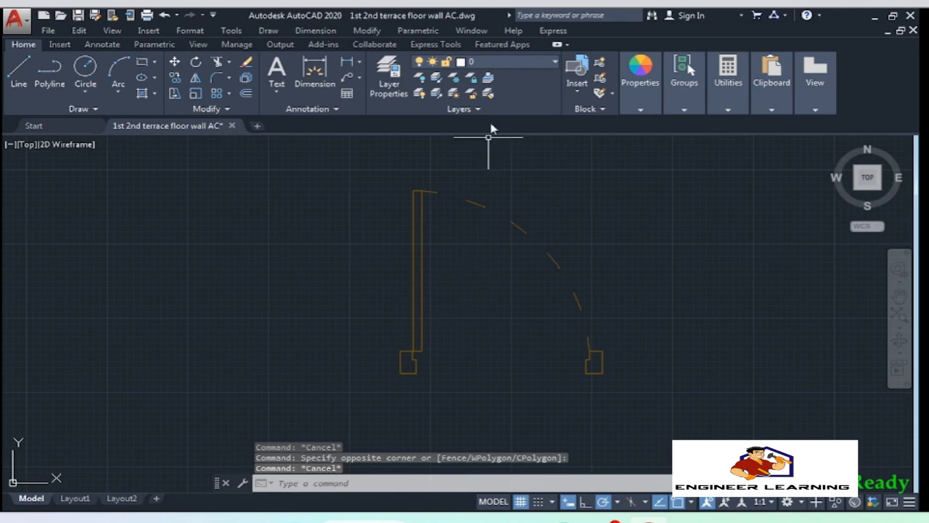
Make Door the current layer and hatch the inside of both door frame outlines
{"action": "left_click", "coordinate": [491, 63]}
{"action": "left_click", "coordinate": [488, 91]}
{"action": "type", "text": "h"}
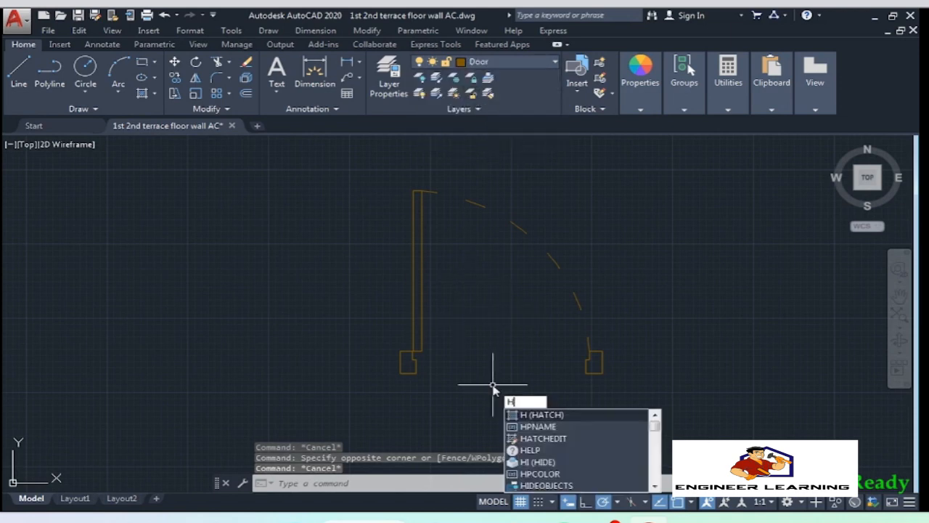
{"action": "key", "text": "Return"}
{"action": "left_click", "coordinate": [406, 363]}
{"action": "left_click", "coordinate": [593, 363]}
{"action": "key", "text": "Return"}
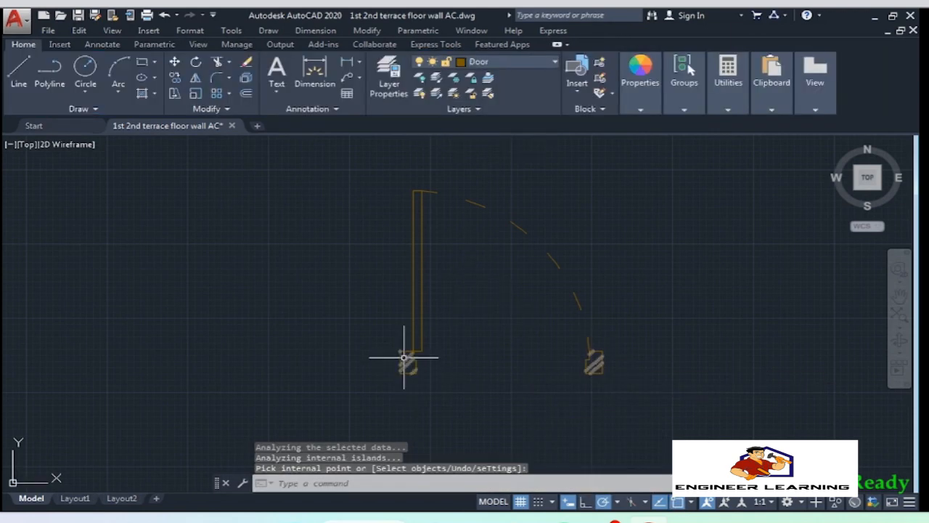
Change the frame hatch pattern to ANSI37
{"action": "left_click", "coordinate": [405, 357]}
{"action": "left_click", "coordinate": [329, 98]}
{"action": "left_click", "coordinate": [139, 172]}
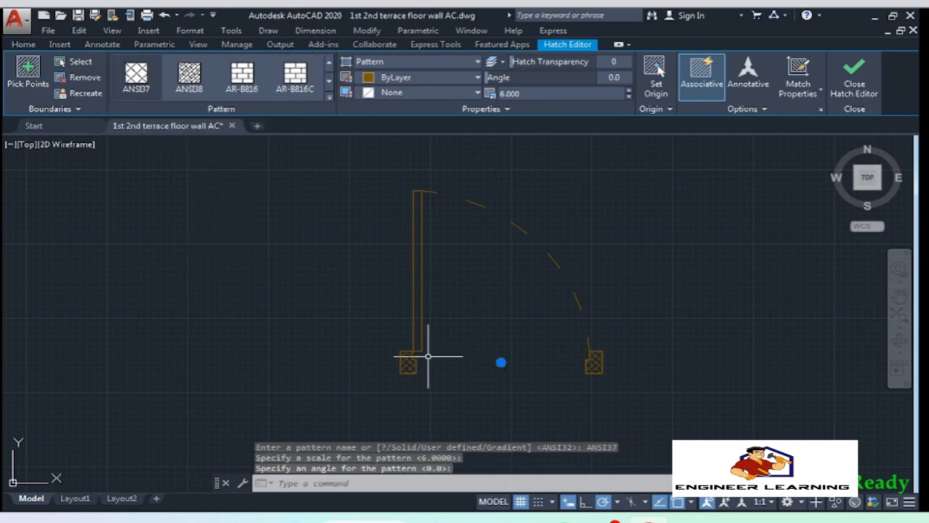
{"action": "key", "text": "Escape"}
Define the whole smaller door as the block "Door 2ft 6 inch RB", with its base point at the left frame's lower-left corner
{"action": "left_click", "coordinate": [665, 401]}
{"action": "left_click", "coordinate": [331, 155]}
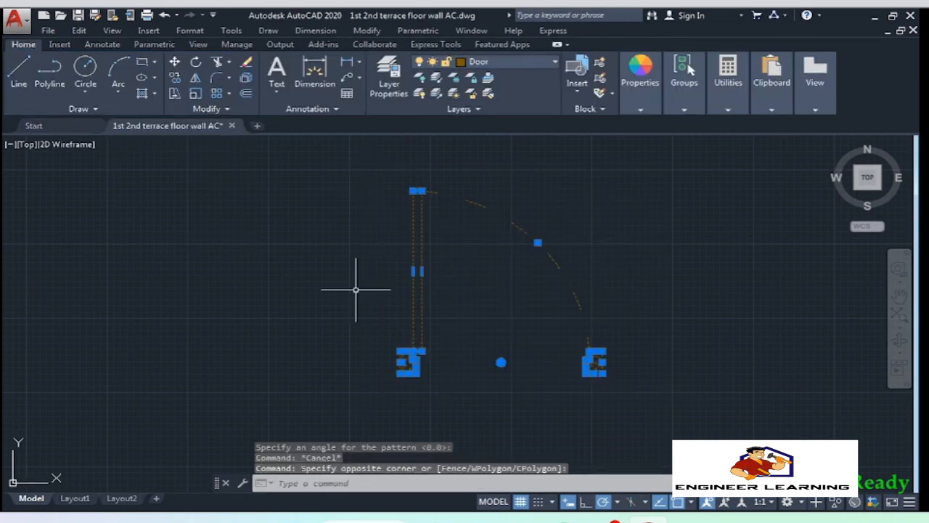
{"action": "key", "text": "Return"}
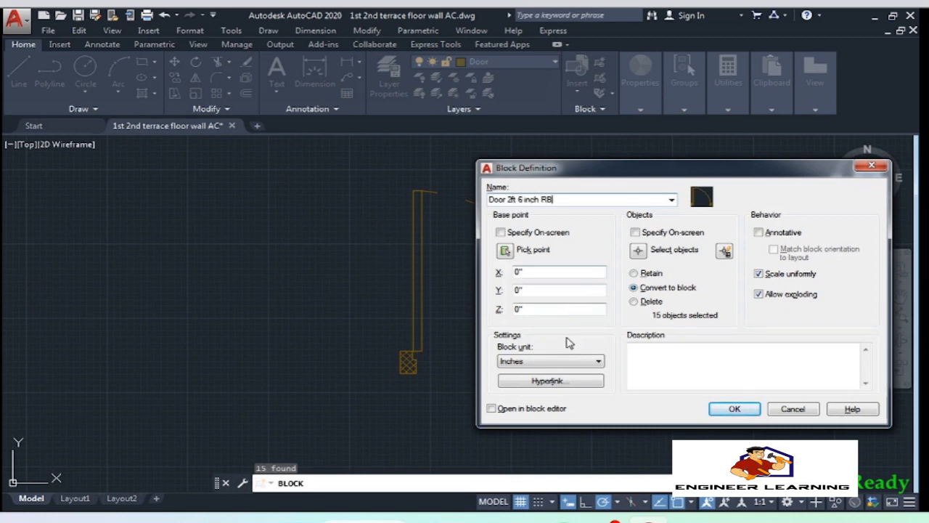
{"action": "left_click", "coordinate": [508, 251]}
{"action": "left_click", "coordinate": [401, 374]}
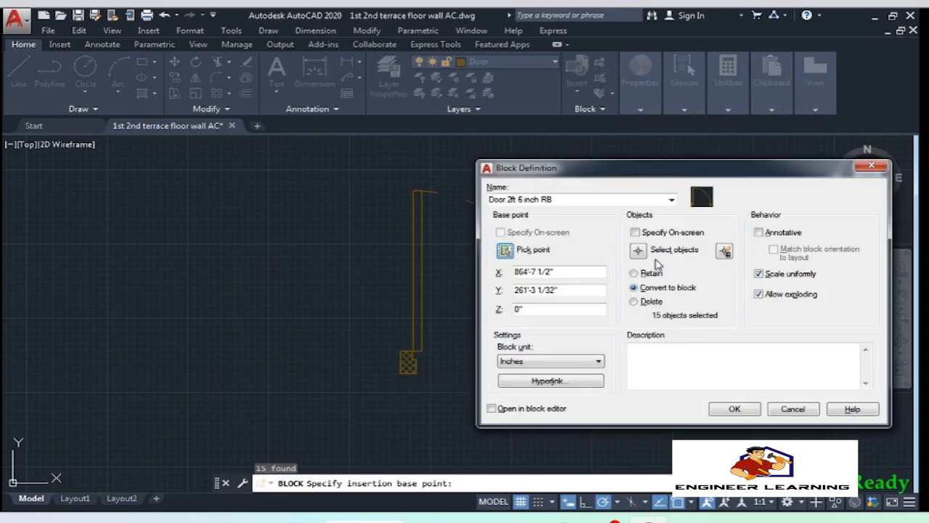
{"action": "left_click", "coordinate": [637, 250]}
{"action": "left_click_drag", "start_coordinate": [652, 406], "coordinate": [343, 189]}
{"action": "key", "text": "Return"}
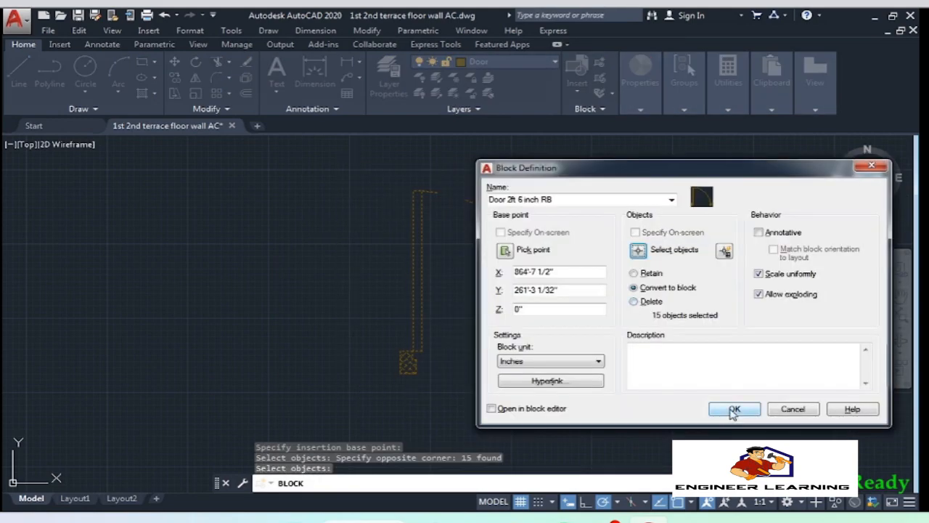
{"action": "left_click", "coordinate": [733, 409]}
{"action": "left_click", "coordinate": [660, 404]}
{"action": "left_click", "coordinate": [498, 289]}
{"action": "type", "text": "mi"}
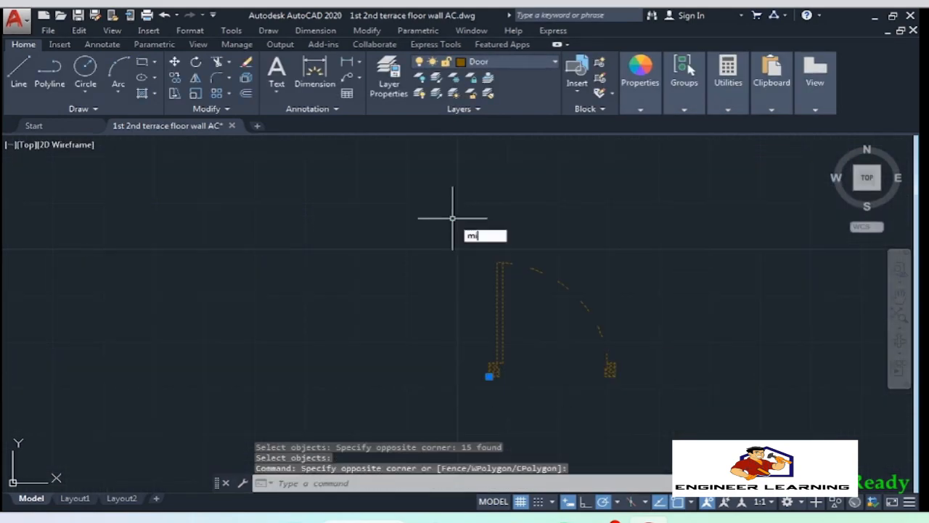
{"action": "key", "text": "Return"}
{"action": "left_click", "coordinate": [394, 319]}
{"action": "left_click", "coordinate": [391, 338]}
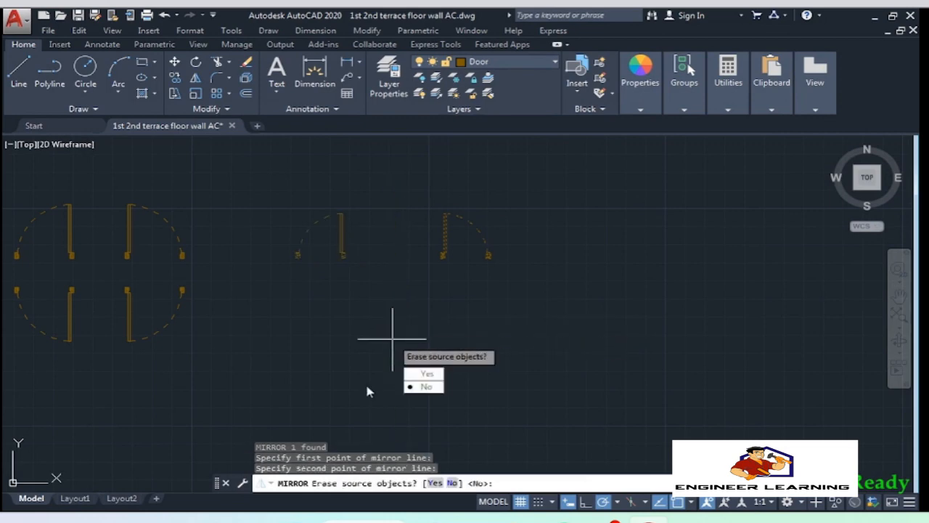
{"action": "left_click", "coordinate": [436, 374]}
{"action": "left_click", "coordinate": [426, 194]}
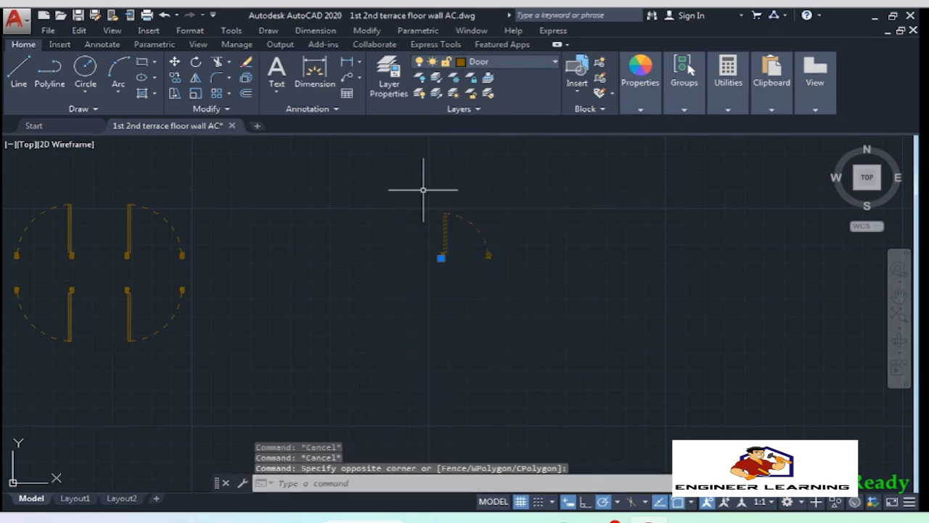
{"action": "key", "text": "Escape"}
Mirror the 2'6" door block about a vertical line on its left side, keeping the original
{"action": "left_click", "coordinate": [510, 295]}
{"action": "left_click", "coordinate": [415, 192]}
{"action": "type", "text": "mi"}
{"action": "key", "text": "Return"}
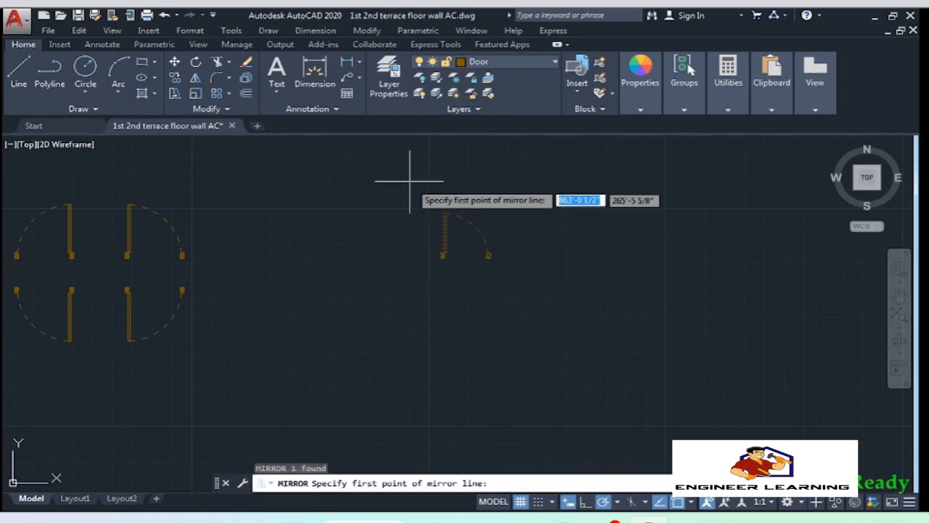
{"action": "left_click", "coordinate": [409, 182]}
{"action": "left_click", "coordinate": [410, 349]}
{"action": "key", "text": "Return"}
Mirror both 2'6" door blocks about a horizontal line below them, keeping the originals
{"action": "left_click", "coordinate": [515, 321]}
{"action": "left_click", "coordinate": [276, 170]}
{"action": "type", "text": "mi"}
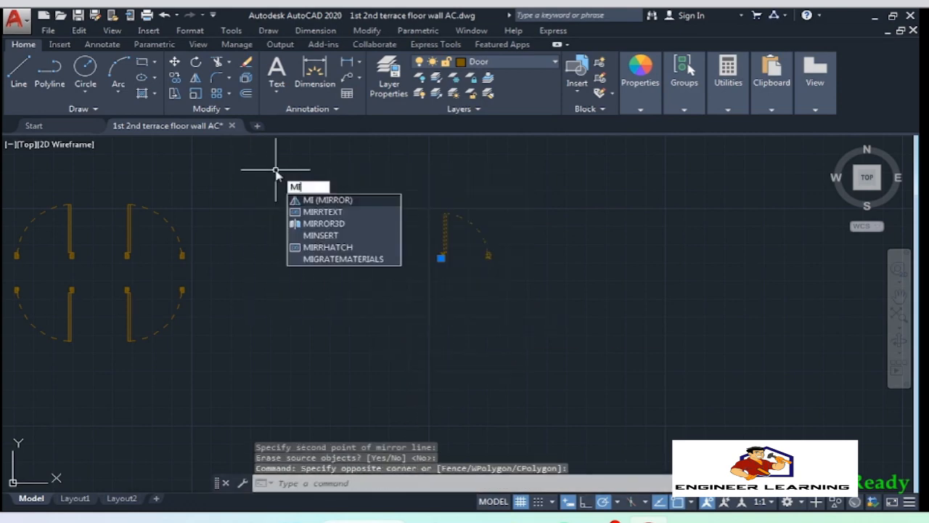
{"action": "key", "text": "Return"}
{"action": "left_click", "coordinate": [307, 276]}
{"action": "left_click", "coordinate": [539, 261]}
{"action": "key", "text": "Return"}
Copy the upper-right 2'6" door block to the free space on the right and explode the copy
{"action": "scroll", "coordinate": [380, 264], "scroll_direction": "up", "scroll_amount": 3}
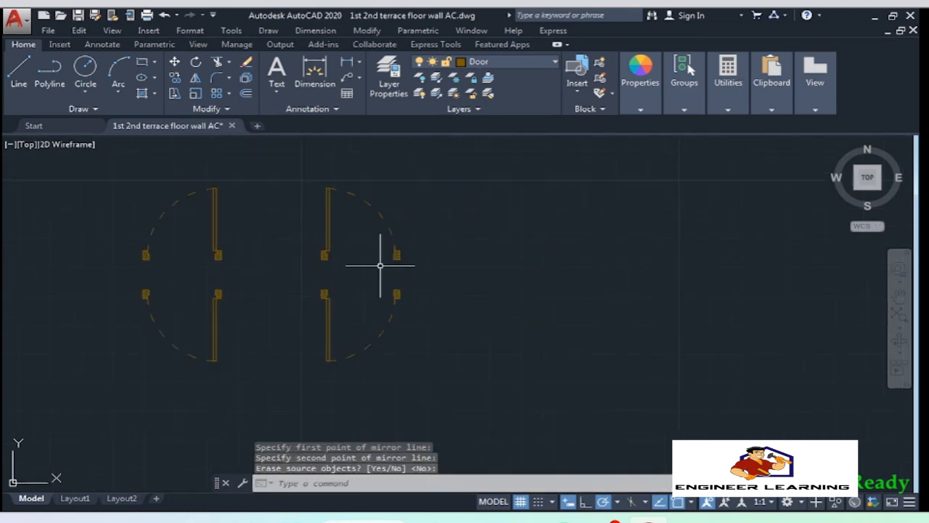
{"action": "left_click", "coordinate": [361, 273]}
{"action": "left_click", "coordinate": [241, 190]}
{"action": "type", "text": "co"}
{"action": "key", "text": "Return"}
{"action": "left_click", "coordinate": [293, 260]}
{"action": "left_click", "coordinate": [663, 259]}
{"action": "key", "text": "Return"}
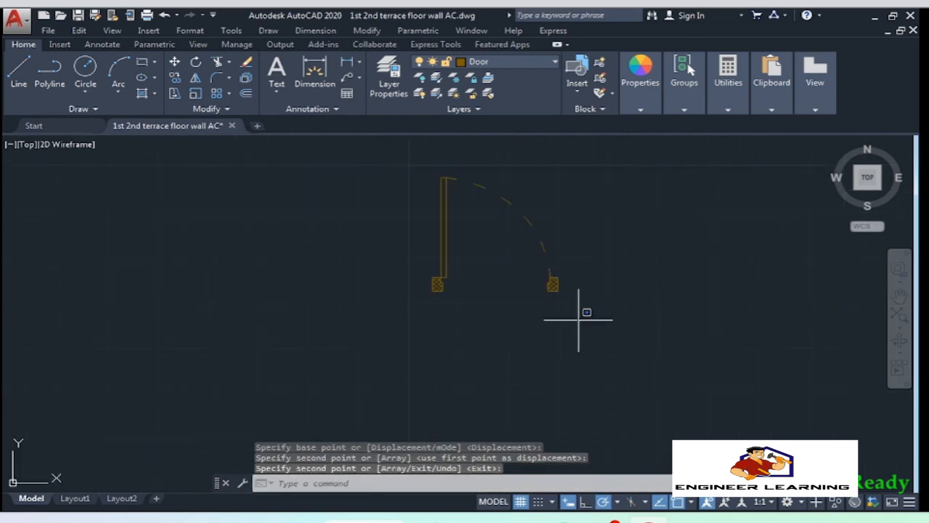
{"action": "left_click", "coordinate": [433, 237]}
{"action": "type", "text": "ex"}
{"action": "left_click", "coordinate": [455, 279]}
Move the exploded door's right frame with its hatch 1'6" to the right
{"action": "scroll", "coordinate": [440, 282], "scroll_direction": "up", "scroll_amount": 6}
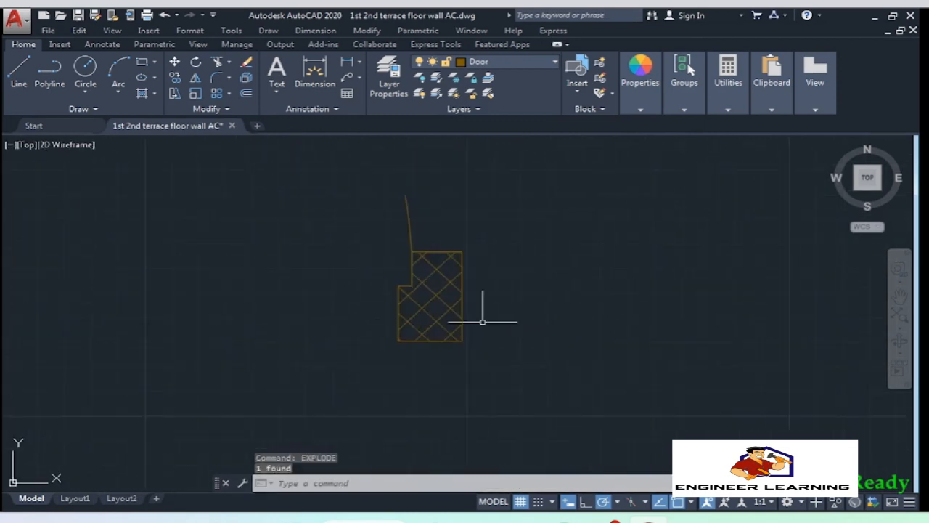
{"action": "left_click", "coordinate": [484, 322]}
{"action": "left_click", "coordinate": [385, 301]}
{"action": "scroll", "coordinate": [378, 262], "scroll_direction": "up", "scroll_amount": 4}
{"action": "scroll", "coordinate": [417, 218], "scroll_direction": "down", "scroll_amount": 4}
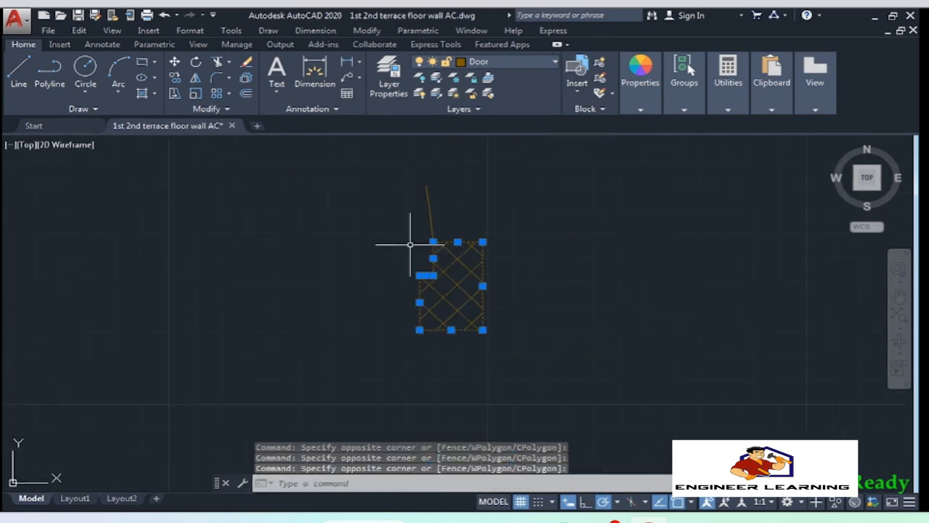
{"action": "type", "text": "m"}
{"action": "key", "text": "Return"}
{"action": "left_click", "coordinate": [493, 323]}
{"action": "type", "text": "1'6\""}
{"action": "key", "text": "Return"}
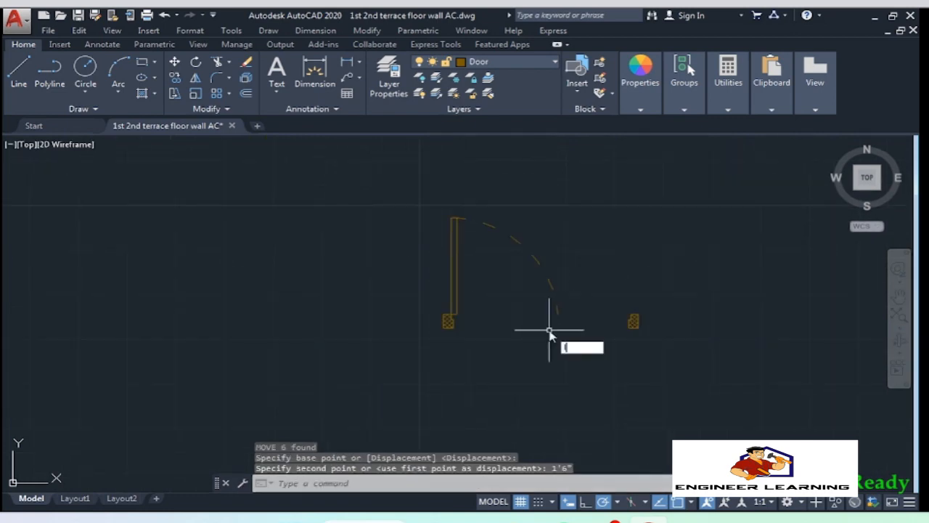
{"action": "type", "text": "l"}
{"action": "key", "text": "Return"}
{"action": "left_click", "coordinate": [444, 327]}
{"action": "key", "text": "Escape"}
{"action": "scroll", "coordinate": [477, 352], "scroll_direction": "up", "scroll_amount": 3}
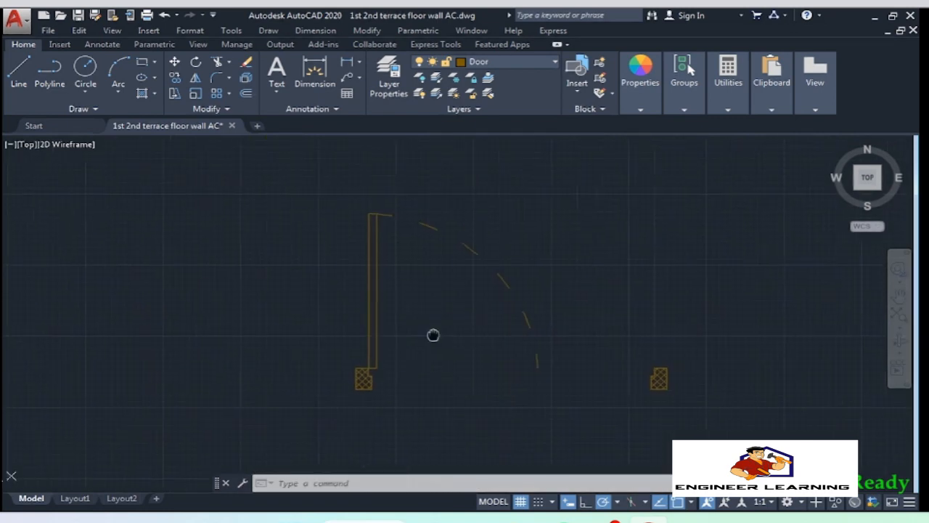
{"action": "middle_click_drag", "start_coordinate": [361, 296], "coordinate": [354, 308]}
Try rotating the door leaf clockwise about its lower-left corner to lie across the widened opening
{"action": "left_click", "coordinate": [517, 306]}
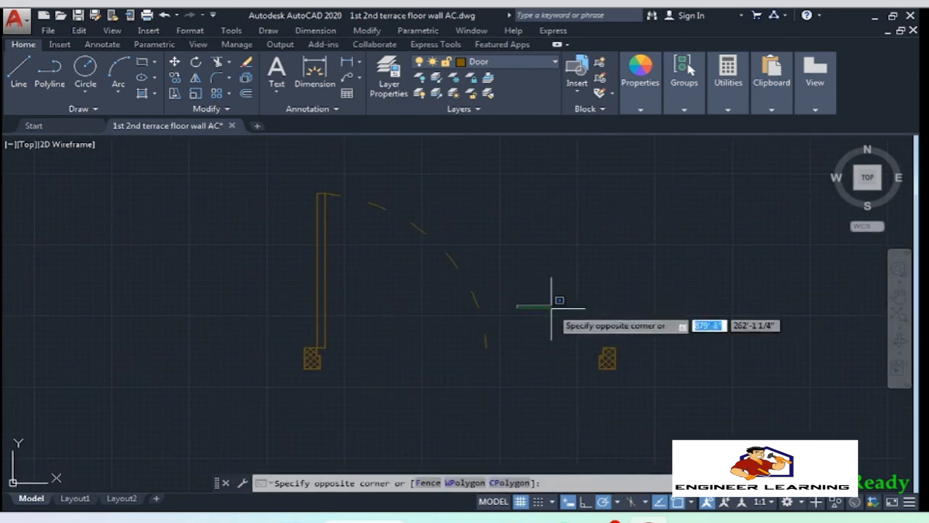
{"action": "left_click", "coordinate": [550, 307]}
{"action": "left_click", "coordinate": [325, 310]}
{"action": "type", "text": "ro"}
{"action": "key", "text": "Return"}
{"action": "scroll", "coordinate": [320, 345], "scroll_direction": "up", "scroll_amount": 5}
{"action": "left_click", "coordinate": [308, 357]}
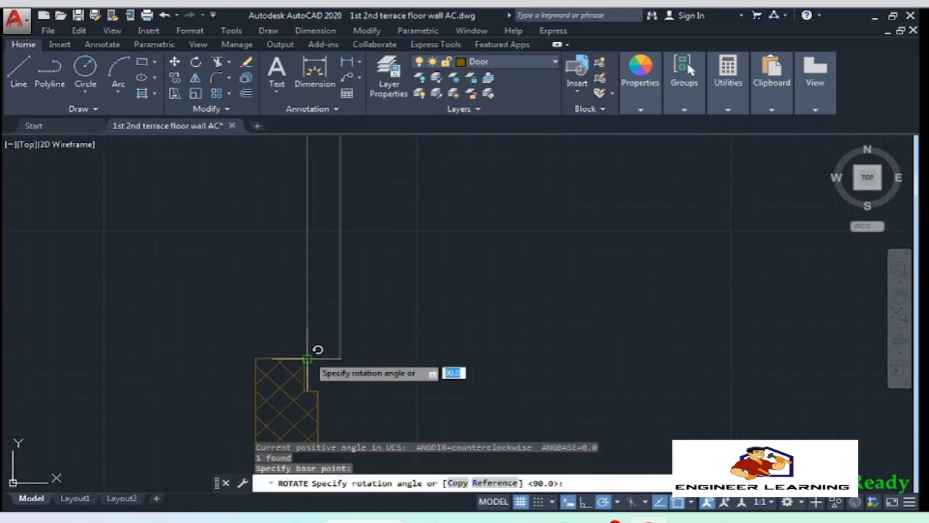
{"action": "scroll", "coordinate": [309, 357], "scroll_direction": "down", "scroll_amount": 5}
{"action": "left_click", "coordinate": [311, 437]}
Try stretching the horizontal leaf's free end across to the right frame
{"action": "scroll", "coordinate": [535, 361], "scroll_direction": "up", "scroll_amount": 5}
{"action": "left_click", "coordinate": [315, 367]}
{"action": "left_click", "coordinate": [271, 353]}
{"action": "left_click", "coordinate": [289, 353]}
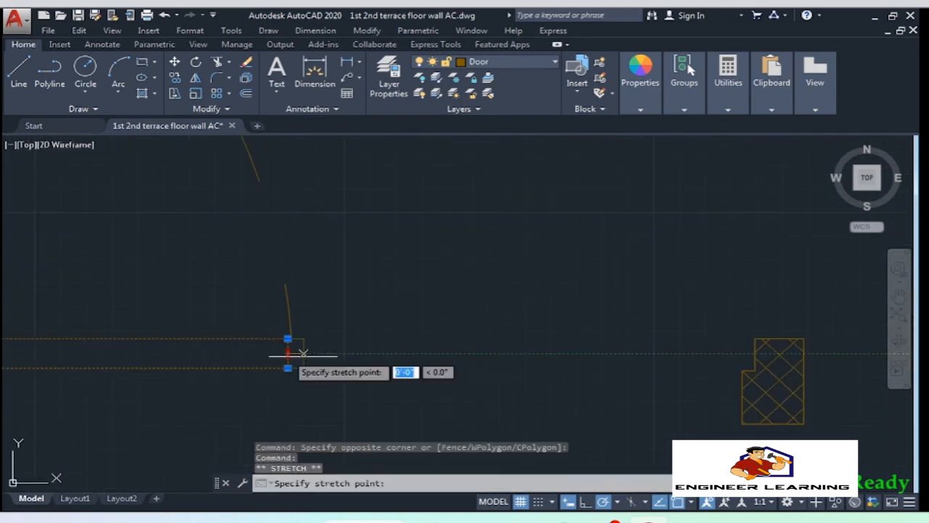
{"action": "scroll", "coordinate": [751, 353], "scroll_direction": "up", "scroll_amount": 7}
{"action": "left_click", "coordinate": [757, 352]}
{"action": "scroll", "coordinate": [744, 327], "scroll_direction": "down", "scroll_amount": 3}
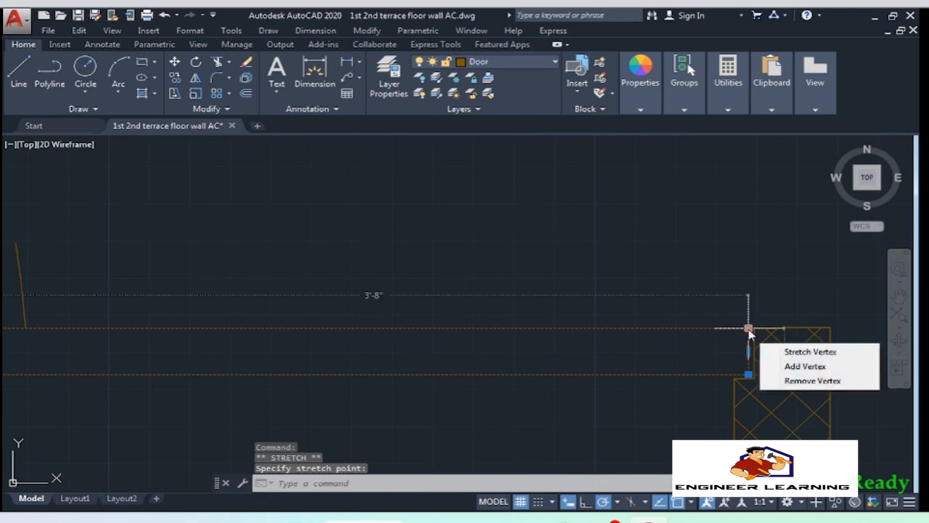
Undo the leaf's stretch and rotation
{"action": "scroll", "coordinate": [722, 328], "scroll_direction": "down", "scroll_amount": 5}
{"action": "key", "text": "ctrl+z"}
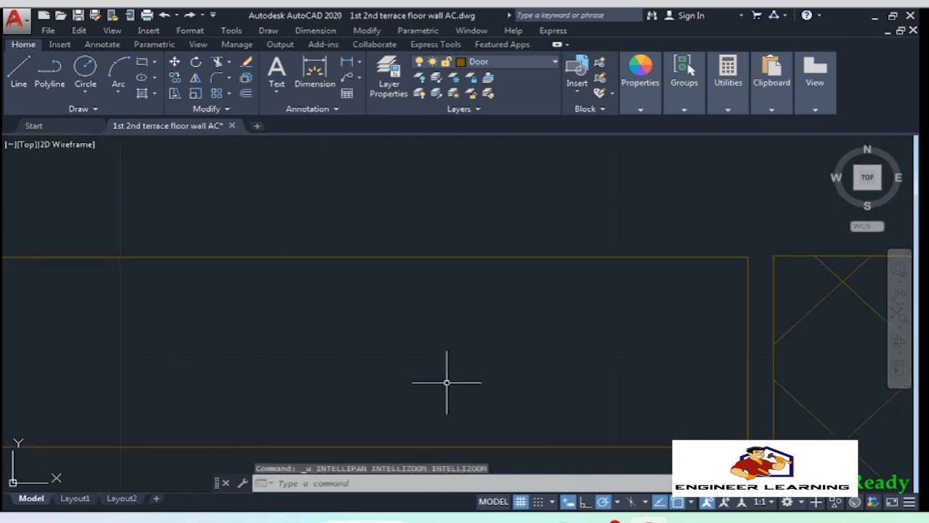
{"action": "key", "text": "ctrl+z"}
{"action": "left_click", "coordinate": [566, 331]}
{"action": "key", "text": "Escape"}
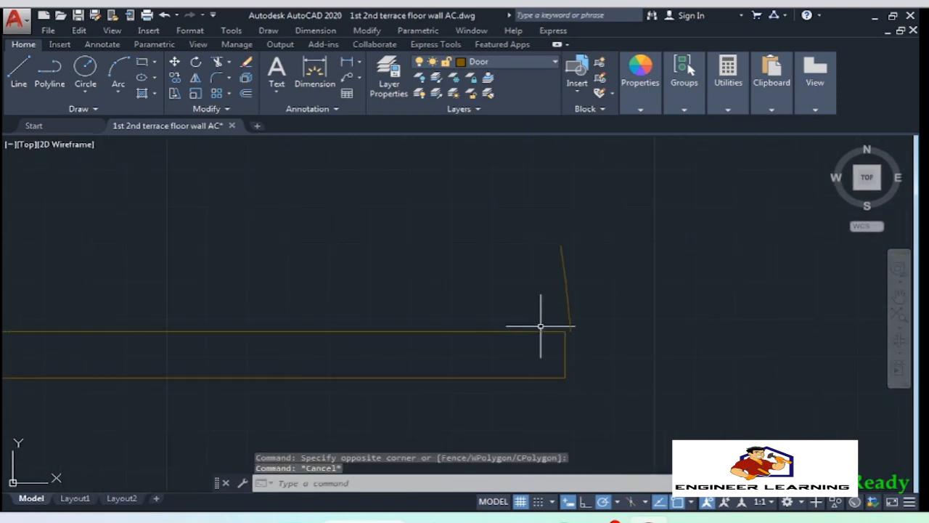
{"action": "key", "text": "ctrl+z"}
{"action": "key", "text": "ctrl+z"}
{"action": "key", "text": "ctrl+z"}
Lengthen the upright door leaf by stretching its top edge up 18"
{"action": "left_click", "coordinate": [340, 302]}
{"action": "left_click", "coordinate": [298, 275]}
{"action": "scroll", "coordinate": [320, 188], "scroll_direction": "up", "scroll_amount": 6}
{"action": "left_click", "coordinate": [324, 218]}
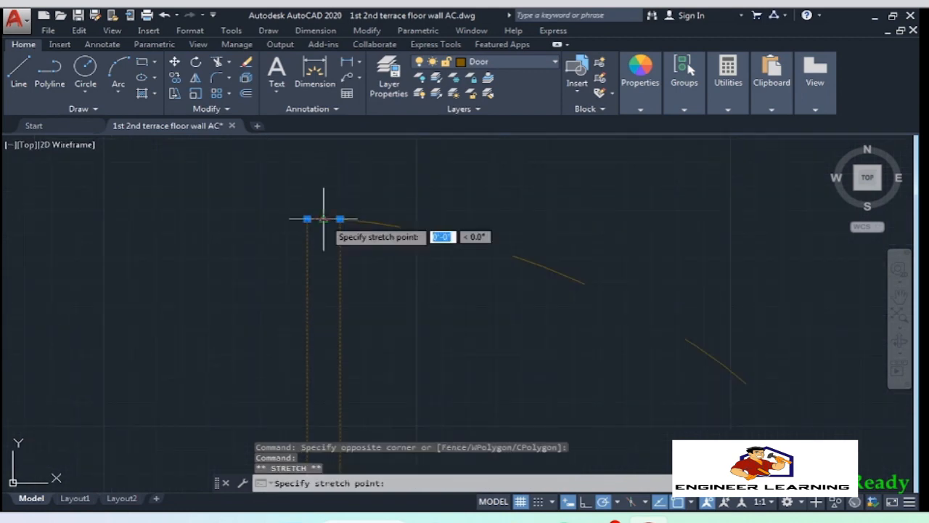
{"action": "scroll", "coordinate": [323, 218], "scroll_direction": "down", "scroll_amount": 4}
{"action": "type", "text": "18\""}
{"action": "key", "text": "Return"}
{"action": "key", "text": "Escape"}
Stretch the swing arc's ends to the lengthened leaf's top-right corner and the moved right frame's upper-left corner
{"action": "scroll", "coordinate": [288, 279], "scroll_direction": "down", "scroll_amount": 4}
{"action": "left_click", "coordinate": [372, 310]}
{"action": "left_click", "coordinate": [363, 284]}
{"action": "scroll", "coordinate": [327, 264], "scroll_direction": "up", "scroll_amount": 3}
{"action": "left_click", "coordinate": [292, 260]}
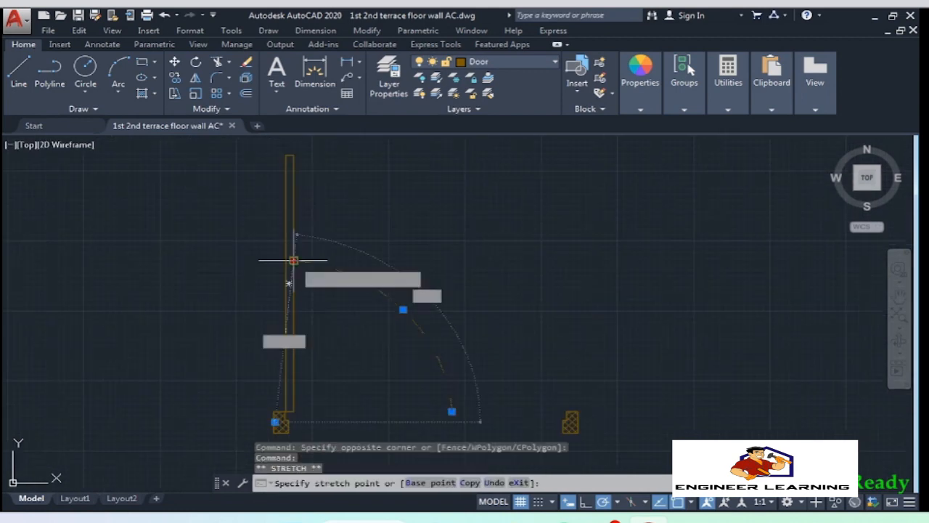
{"action": "left_click", "coordinate": [293, 155]}
{"action": "left_click", "coordinate": [451, 412]}
{"action": "left_click", "coordinate": [566, 412]}
Stretch the swing arc's midpoint outward to give the larger door an even swing curve
{"action": "left_click", "coordinate": [409, 303]}
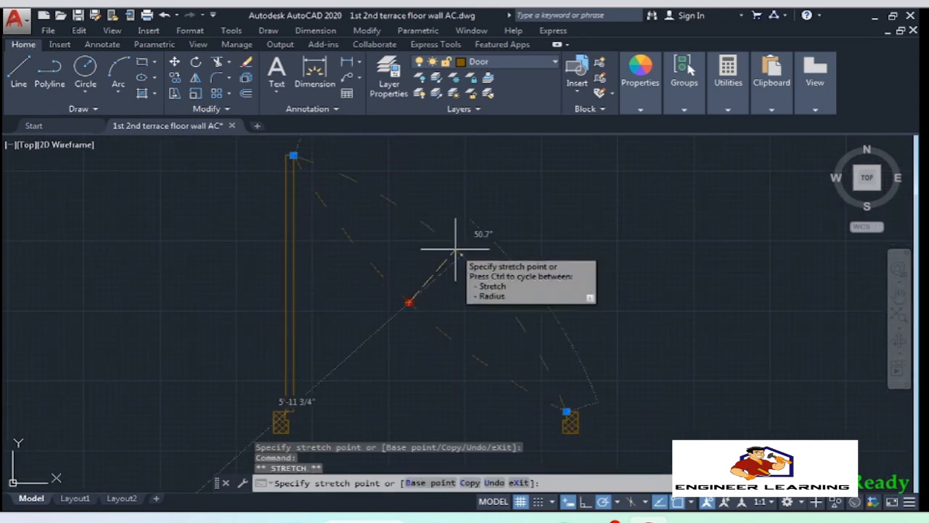
{"action": "left_click", "coordinate": [487, 231]}
{"action": "scroll", "coordinate": [436, 320], "scroll_direction": "down", "scroll_amount": 3}
{"action": "key", "text": "Escape"}
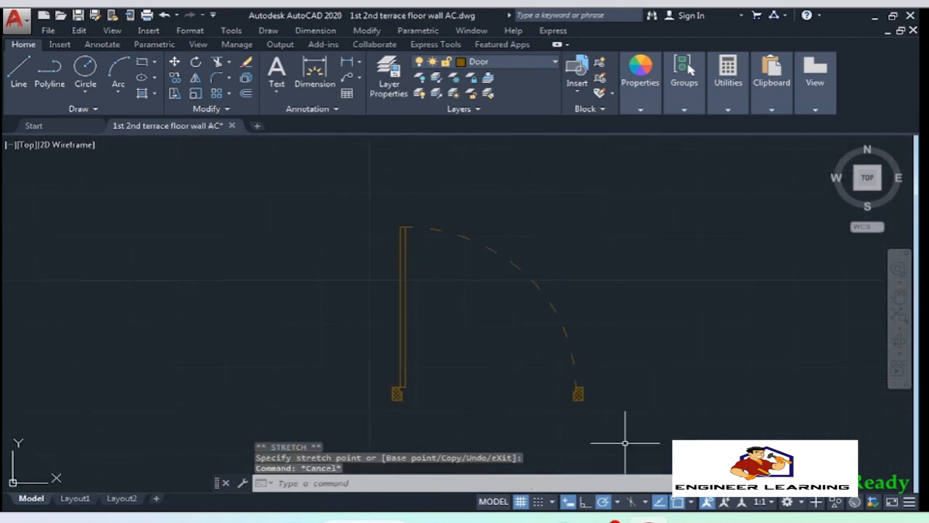
Define the whole larger door as the block "Door 4 ft RB", with its base point at a corner of the left frame
{"action": "left_click", "coordinate": [624, 442]}
{"action": "left_click", "coordinate": [394, 390]}
{"action": "type", "text": "bl"}
{"action": "key", "text": "Return"}
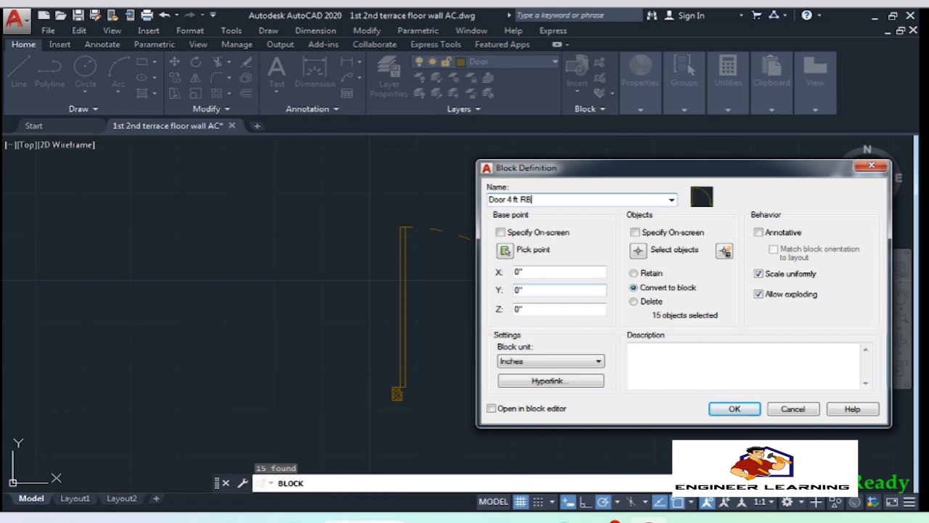
{"action": "left_click", "coordinate": [535, 250]}
{"action": "left_click", "coordinate": [392, 389]}
{"action": "left_click", "coordinate": [638, 249]}
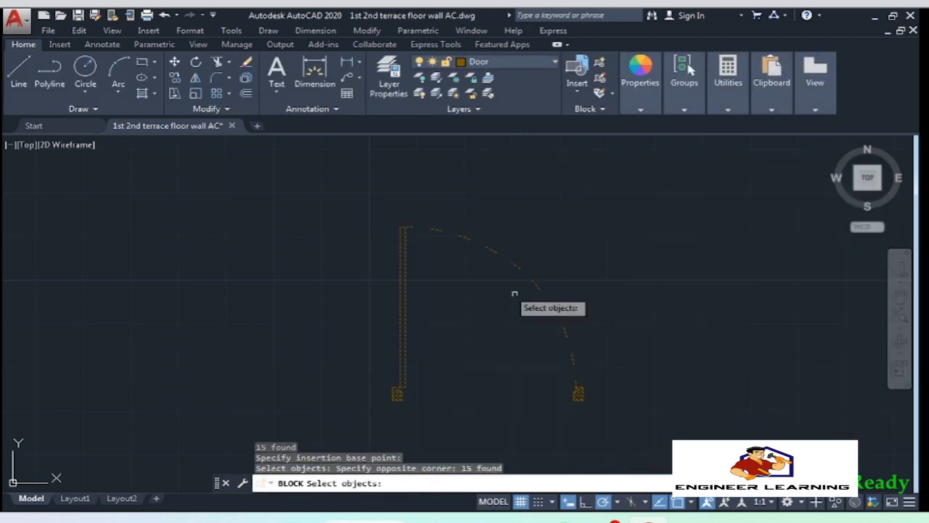
{"action": "key", "text": "Return"}
{"action": "left_click", "coordinate": [734, 408]}
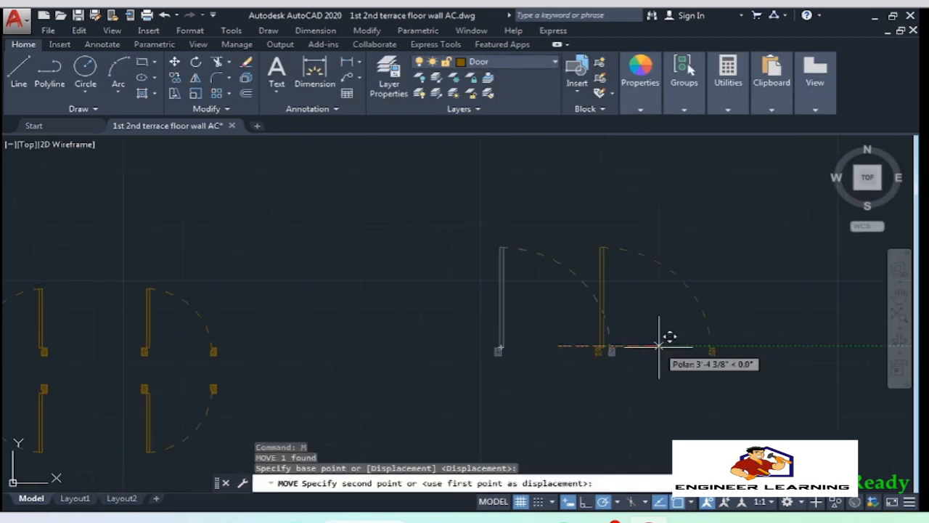
Mirror the 4 ft door block about a vertical and a horizontal line into a set of four, keeping the originals
{"action": "left_click", "coordinate": [550, 211]}
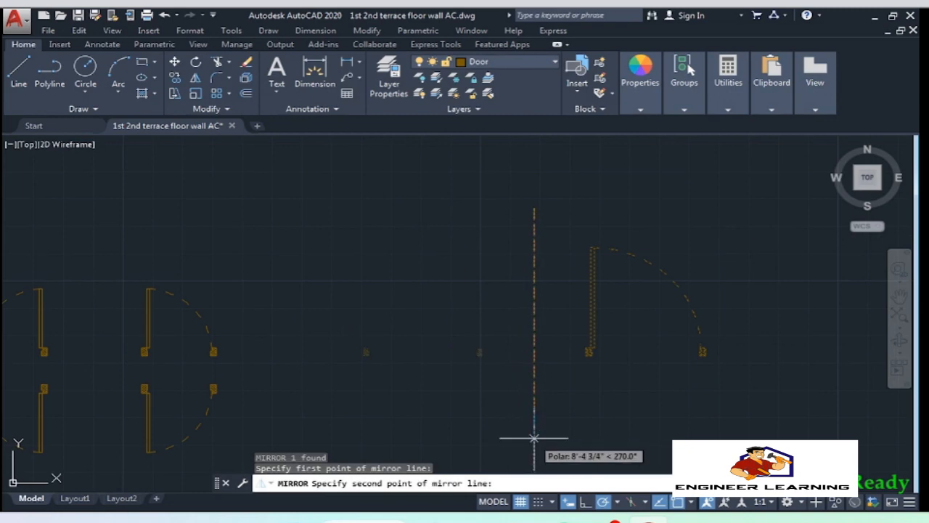
{"action": "left_click", "coordinate": [535, 440]}
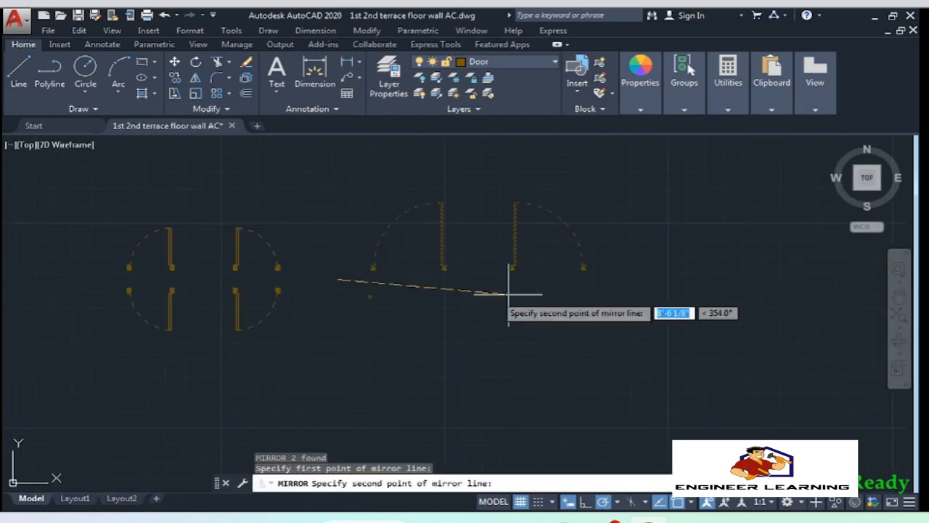
{"action": "left_click", "coordinate": [598, 263]}
{"action": "left_click", "coordinate": [612, 373]}
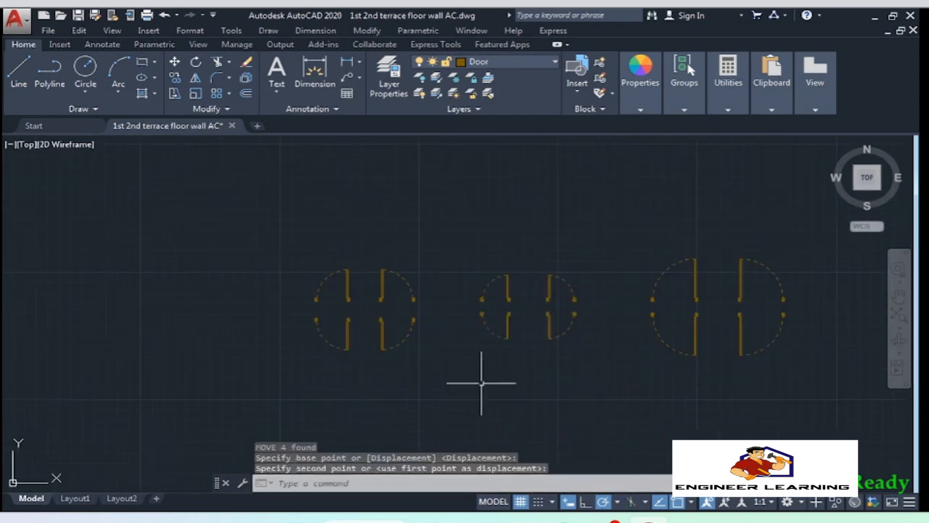
{"action": "scroll", "coordinate": [493, 370], "scroll_direction": "up", "scroll_amount": 6}
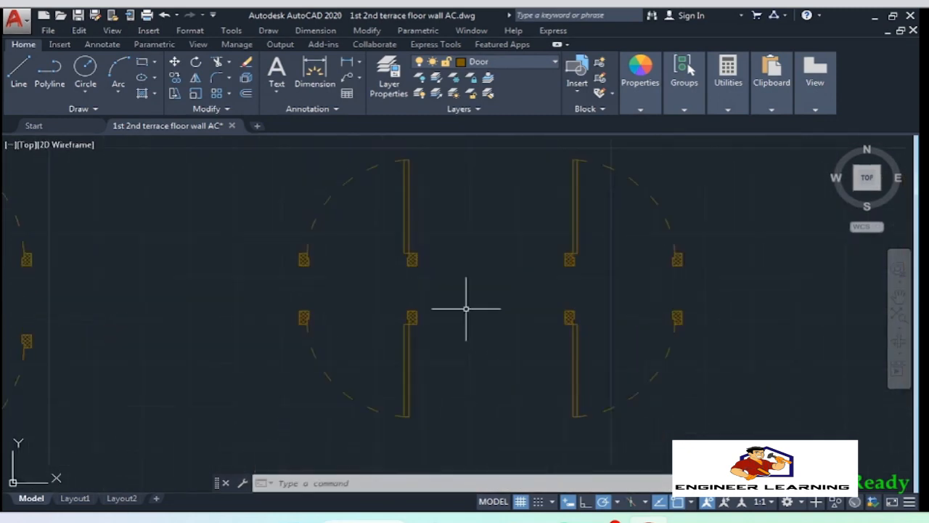
Copy the lower-left 2'6" door block into the top-right room of the floor plan, near the partition wall's open end
{"action": "middle_click_drag", "start_coordinate": [467, 310], "coordinate": [445, 313]}
{"action": "left_click", "coordinate": [458, 362]}
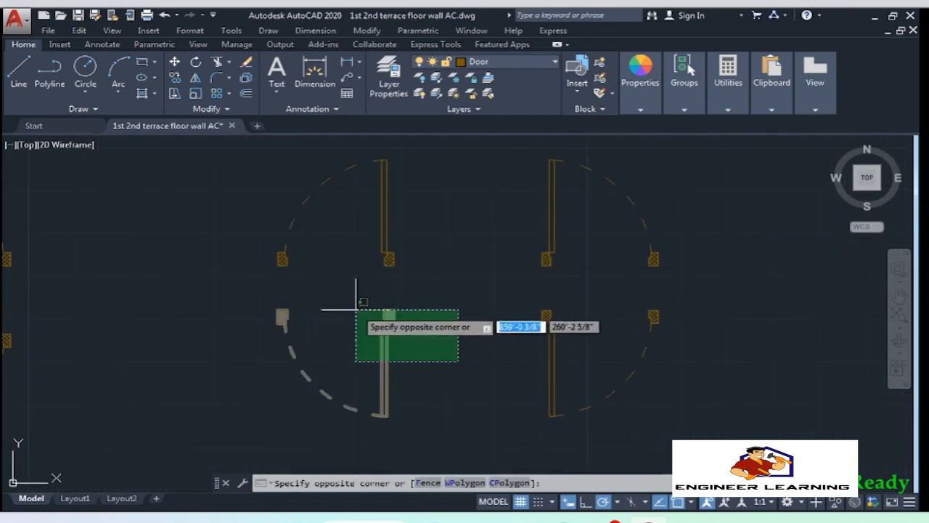
{"action": "left_click", "coordinate": [355, 310]}
{"action": "type", "text": "co"}
{"action": "key", "text": "Return"}
{"action": "left_click", "coordinate": [408, 390]}
{"action": "scroll", "coordinate": [364, 439], "scroll_direction": "down", "scroll_amount": 8}
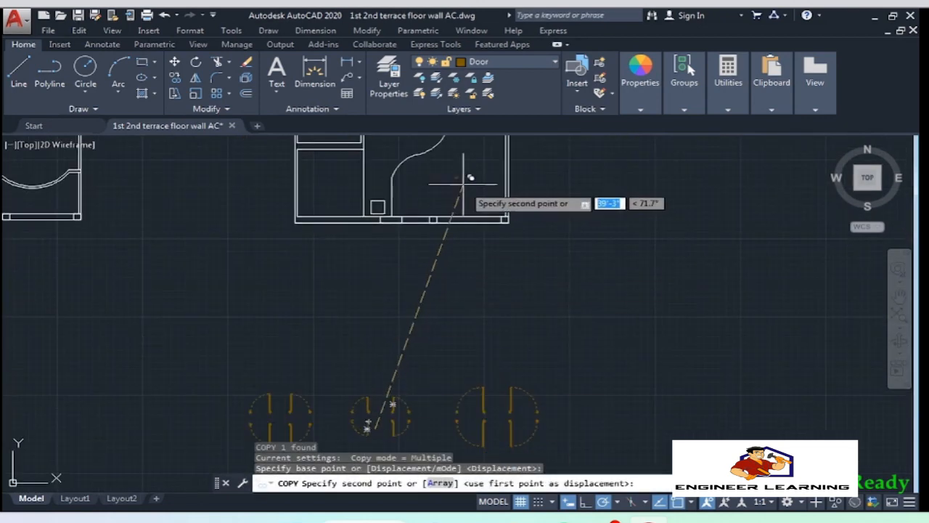
{"action": "middle_click_drag", "start_coordinate": [463, 184], "coordinate": [445, 382]}
{"action": "scroll", "coordinate": [443, 377], "scroll_direction": "down", "scroll_amount": 2}
{"action": "scroll", "coordinate": [438, 167], "scroll_direction": "up", "scroll_amount": 8}
{"action": "middle_click_drag", "start_coordinate": [438, 166], "coordinate": [425, 318]}
{"action": "left_click", "coordinate": [582, 348]}
{"action": "key", "text": "Return"}
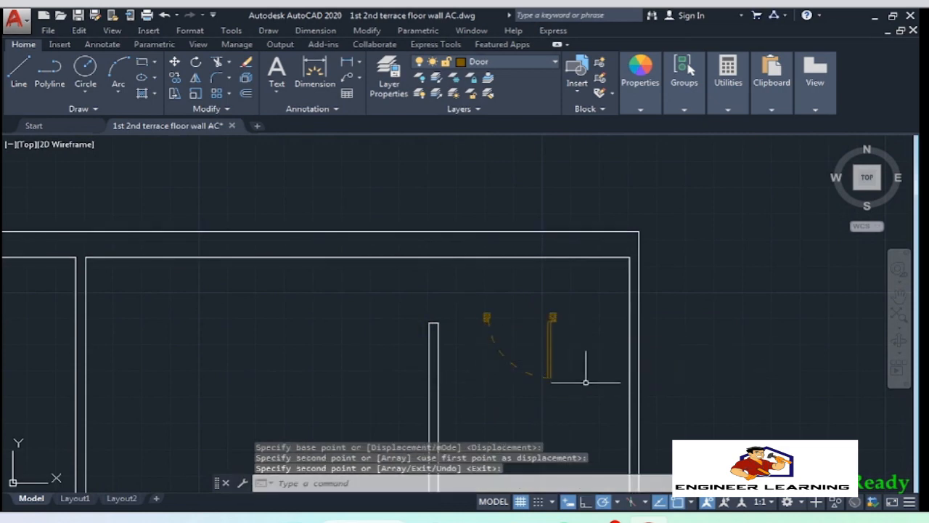
Rotate the copied 2'6" door 90° counterclockwise about the corner of its hinge-side frame
{"action": "left_click", "coordinate": [585, 381]}
{"action": "left_click", "coordinate": [518, 328]}
{"action": "type", "text": "ro"}
{"action": "key", "text": "Return"}
{"action": "left_click", "coordinate": [553, 317]}
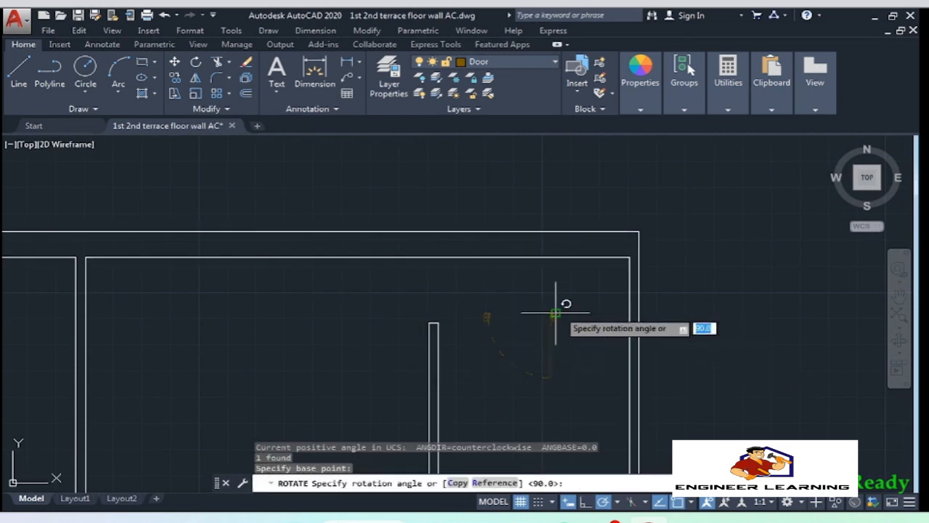
{"action": "left_click", "coordinate": [543, 190]}
Move the rotated 2'6" door by its base point into the opening between the top wall and the vertical partition
{"action": "left_click", "coordinate": [556, 322]}
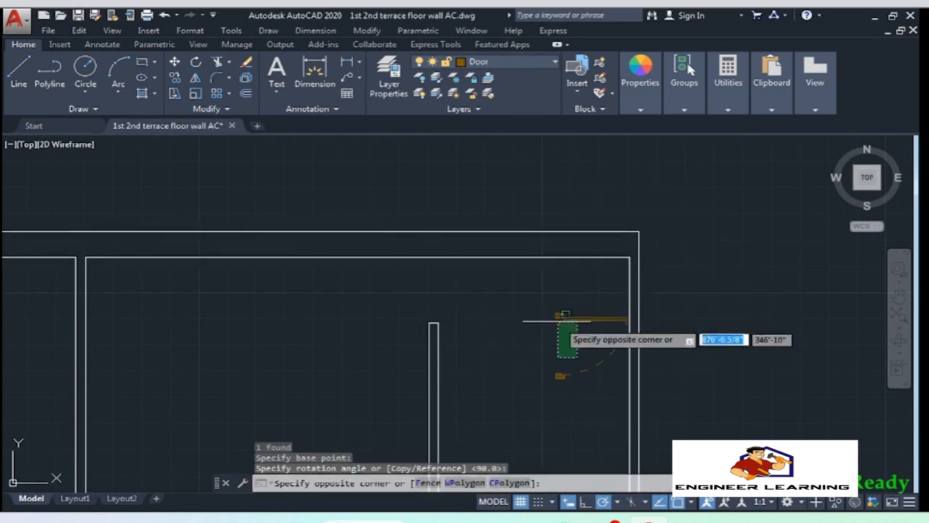
{"action": "scroll", "coordinate": [556, 322], "scroll_direction": "up", "scroll_amount": 5}
{"action": "left_click", "coordinate": [557, 284]}
{"action": "scroll", "coordinate": [557, 284], "scroll_direction": "down", "scroll_amount": 5}
{"action": "left_click", "coordinate": [577, 307]}
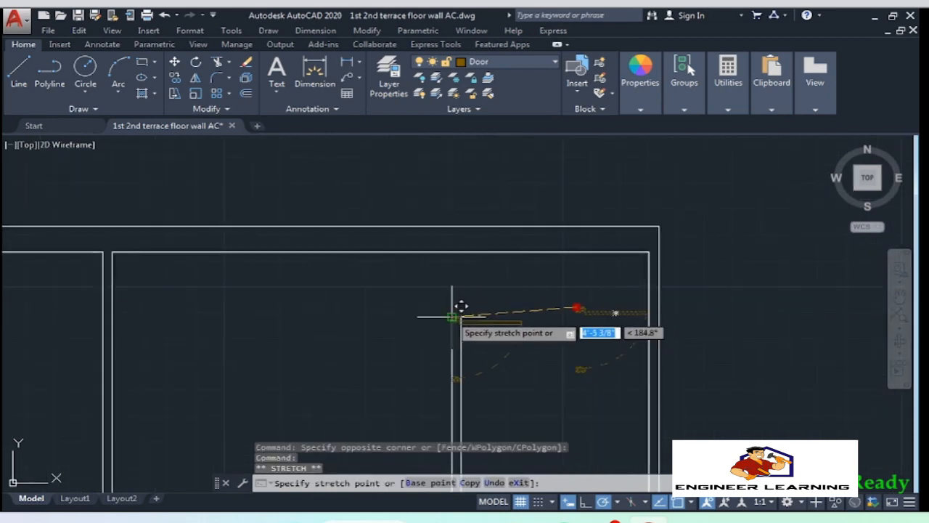
{"action": "key", "text": "Escape"}
{"action": "scroll", "coordinate": [509, 232], "scroll_direction": "down", "scroll_amount": 3}
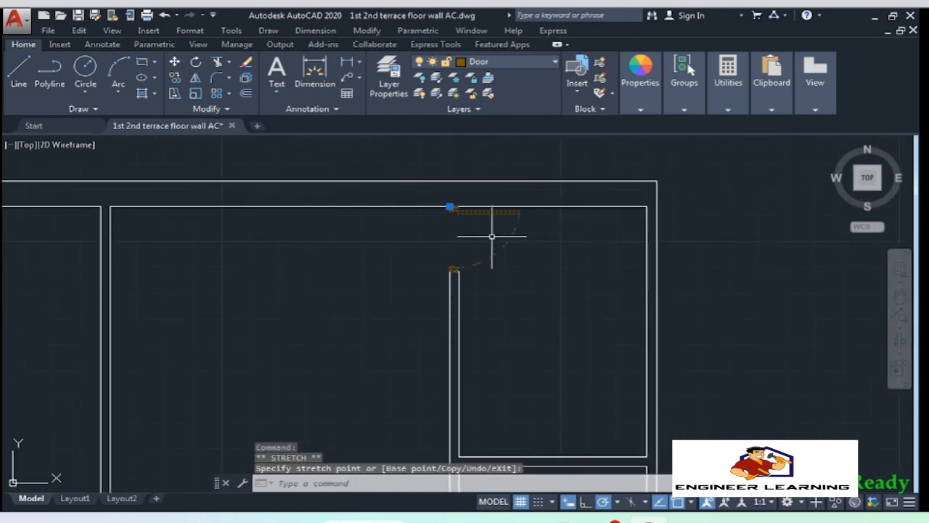
{"action": "scroll", "coordinate": [521, 271], "scroll_direction": "down", "scroll_amount": 2}
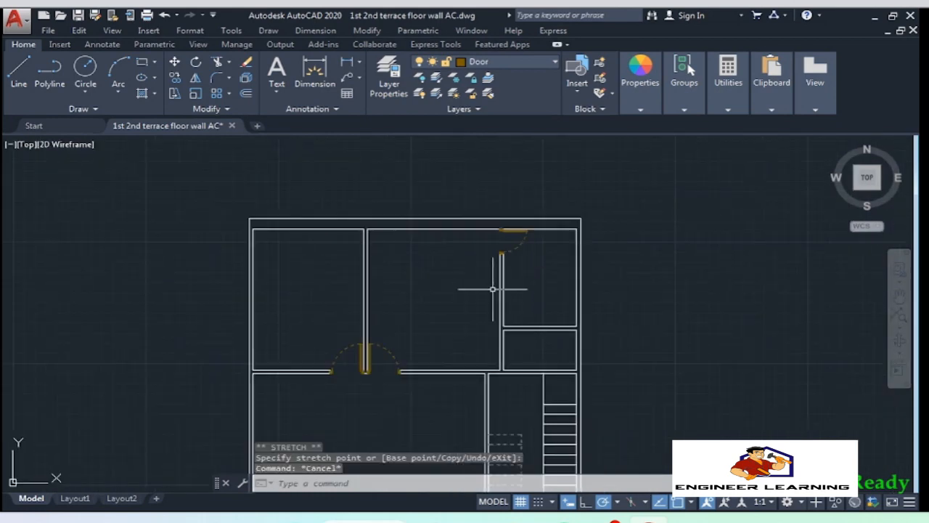
Stretch the vertical partition's right face line down to the lower face of the horizontal wall above the stairs
{"action": "scroll", "coordinate": [493, 289], "scroll_direction": "up", "scroll_amount": 5}
{"action": "scroll", "coordinate": [378, 351], "scroll_direction": "up", "scroll_amount": 4}
{"action": "left_click", "coordinate": [373, 341]}
{"action": "left_click", "coordinate": [300, 290]}
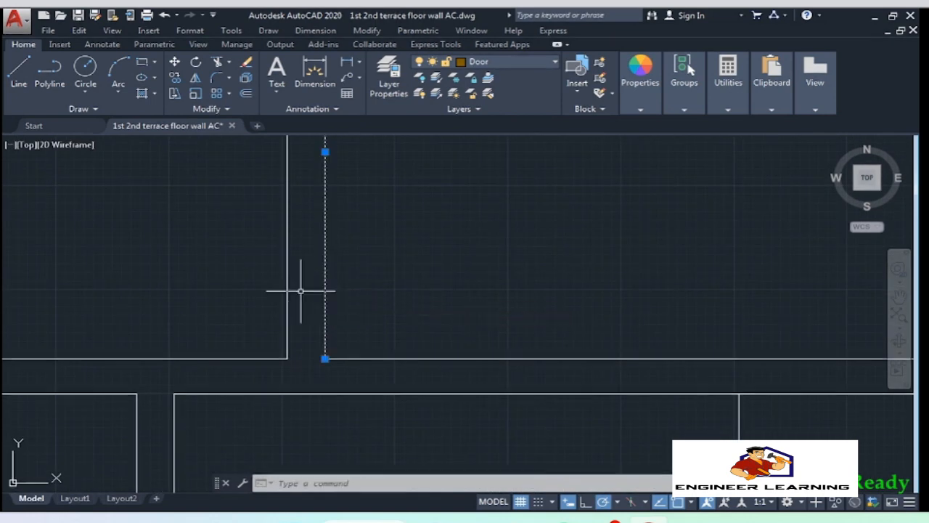
{"action": "left_click", "coordinate": [325, 358]}
{"action": "left_click", "coordinate": [325, 393]}
{"action": "key", "text": "Escape"}
{"action": "type", "text": "l"}
{"action": "key", "text": "Return"}
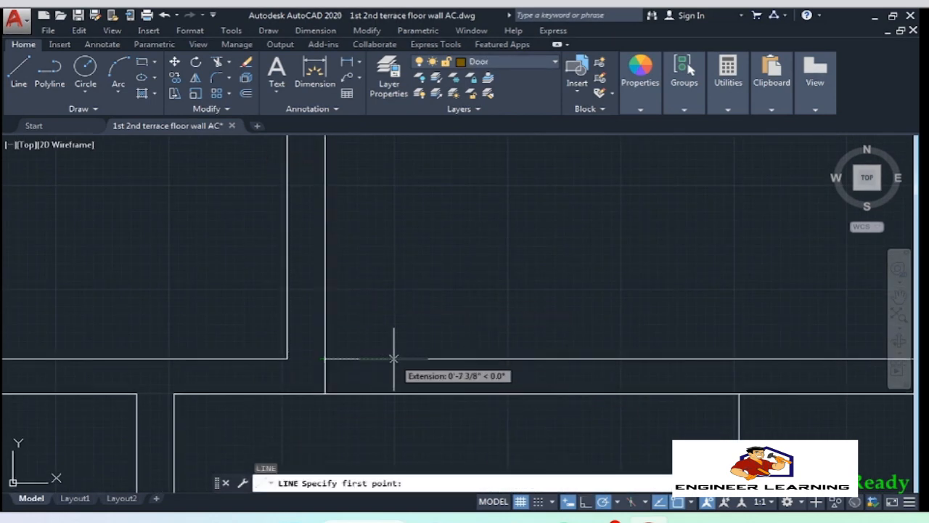
{"action": "type", "text": "2'6\""}
{"action": "key", "text": "Return"}
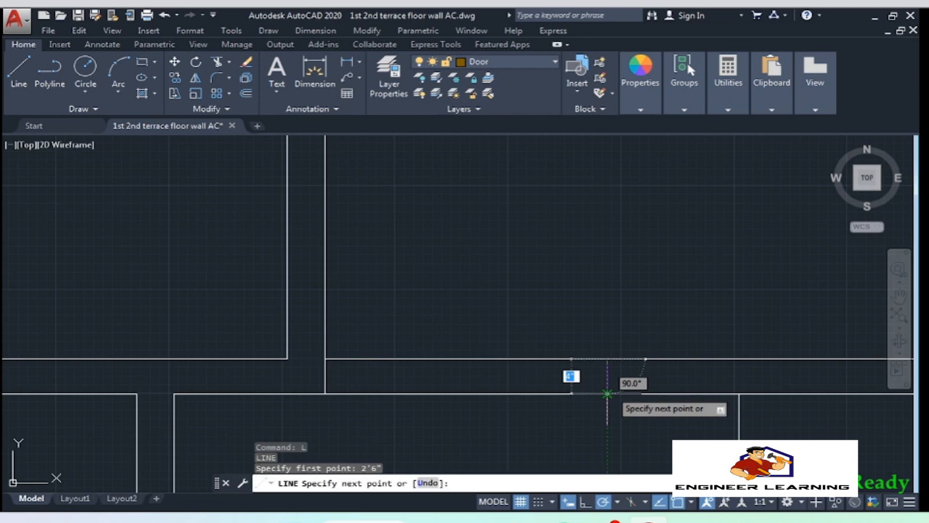
{"action": "key", "text": "Escape"}
Make layer 0 current and draw a line across the horizontal wall 2'6" right of the partition corner
{"action": "left_click", "coordinate": [472, 62]}
{"action": "left_click", "coordinate": [465, 76]}
{"action": "type", "text": "l"}
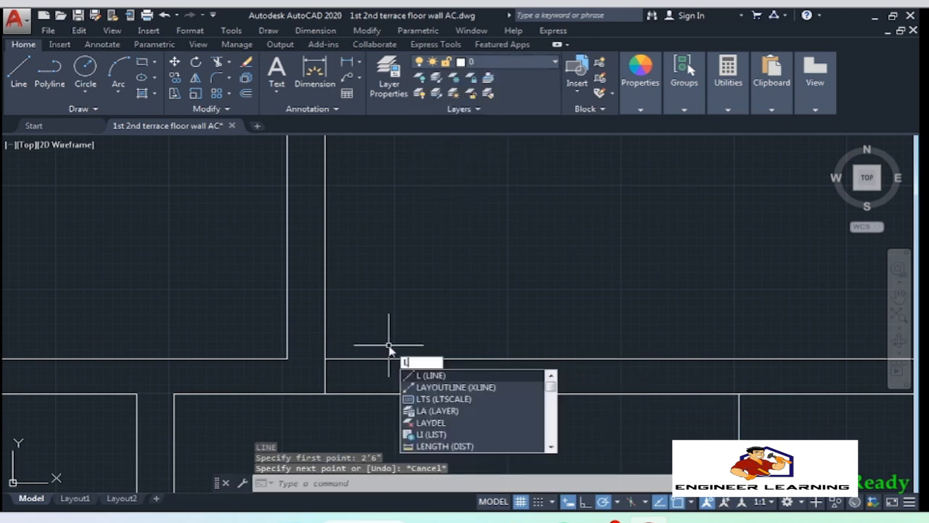
{"action": "key", "text": "Return"}
{"action": "type", "text": "2'6\""}
{"action": "key", "text": "Return"}
{"action": "left_click", "coordinate": [607, 393]}
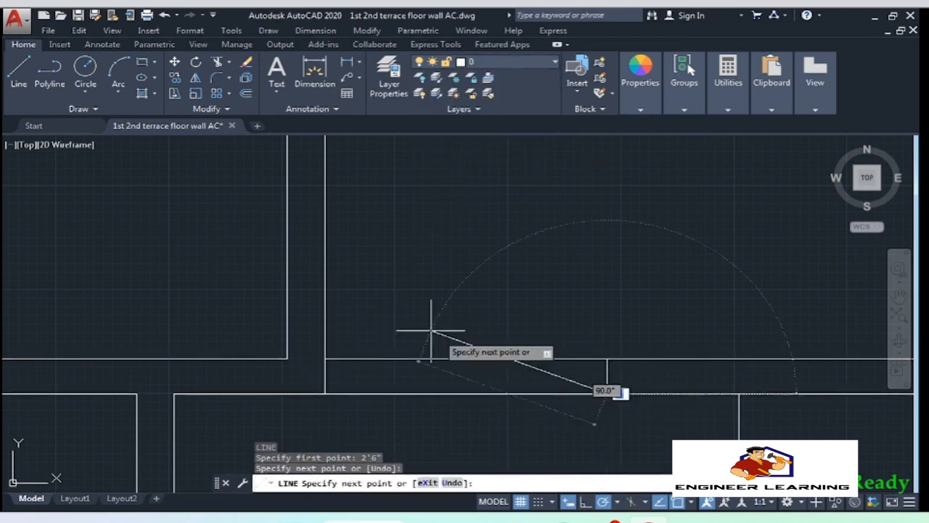
{"action": "key", "text": "Return"}
Trim both wall faces between the partition corner and the new cross line to cut the door opening above the stairs
{"action": "left_click", "coordinate": [653, 414]}
{"action": "left_click", "coordinate": [282, 283]}
{"action": "type", "text": "tr"}
{"action": "key", "text": "Return"}
{"action": "scroll", "coordinate": [363, 225], "scroll_direction": "down", "scroll_amount": 5}
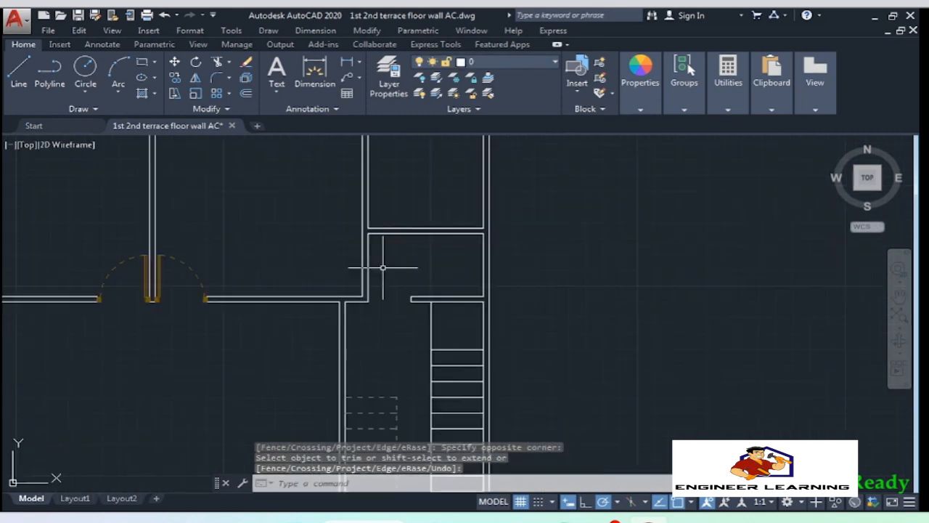
{"action": "scroll", "coordinate": [394, 365], "scroll_direction": "down", "scroll_amount": 3}
{"action": "scroll", "coordinate": [387, 280], "scroll_direction": "up", "scroll_amount": 8}
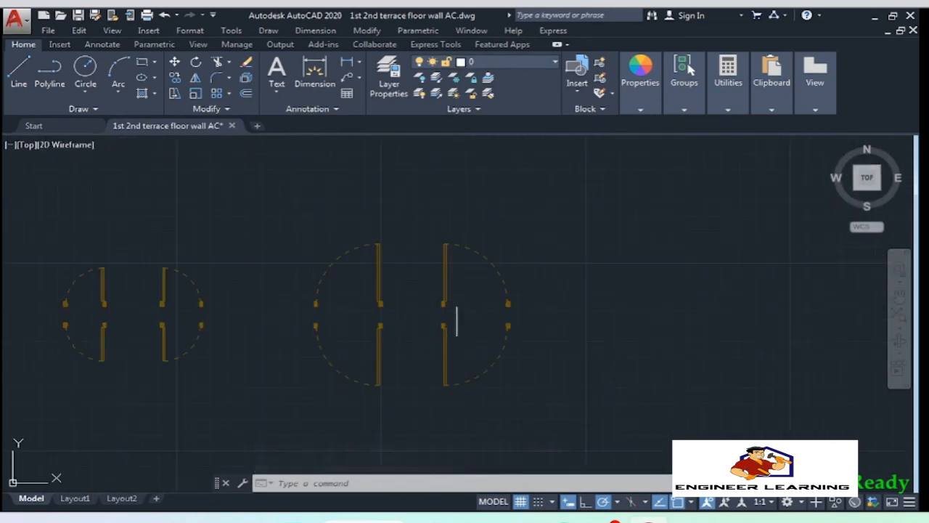
{"action": "left_click", "coordinate": [457, 307]}
{"action": "scroll", "coordinate": [492, 312], "scroll_direction": "down", "scroll_amount": 4}
{"action": "left_click", "coordinate": [367, 344]}
{"action": "scroll", "coordinate": [369, 288], "scroll_direction": "up", "scroll_amount": 2}
{"action": "scroll", "coordinate": [370, 289], "scroll_direction": "up", "scroll_amount": 4}
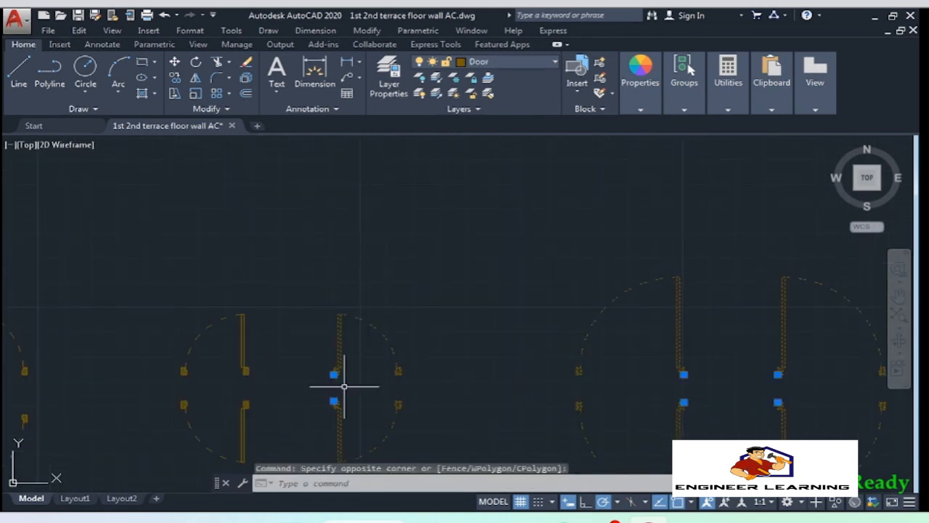
{"action": "key", "text": "Escape"}
Copy the upper-right 2'6" door block from its frame corner to the left corner of the opening above the stairs
{"action": "left_click", "coordinate": [356, 361]}
{"action": "left_click", "coordinate": [325, 326]}
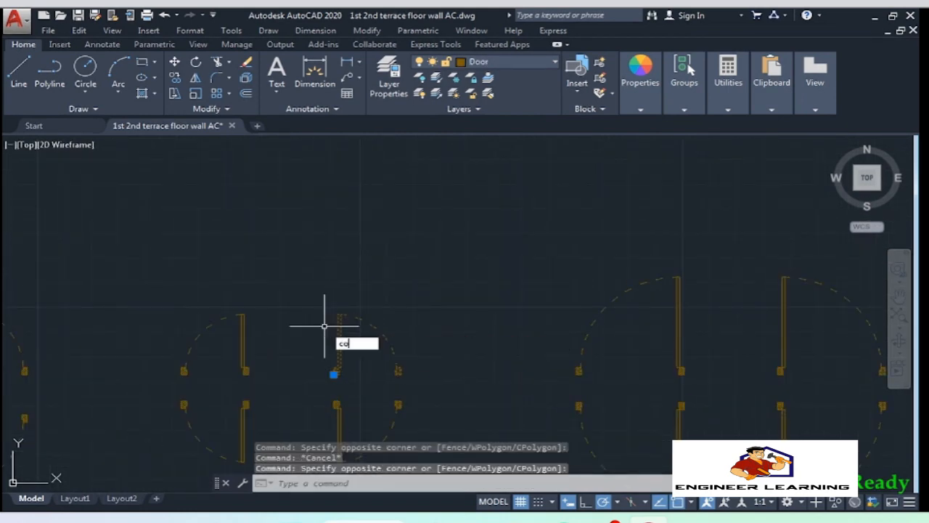
{"action": "type", "text": "co"}
{"action": "key", "text": "Return"}
{"action": "scroll", "coordinate": [312, 342], "scroll_direction": "up", "scroll_amount": 5}
{"action": "left_click", "coordinate": [278, 367]}
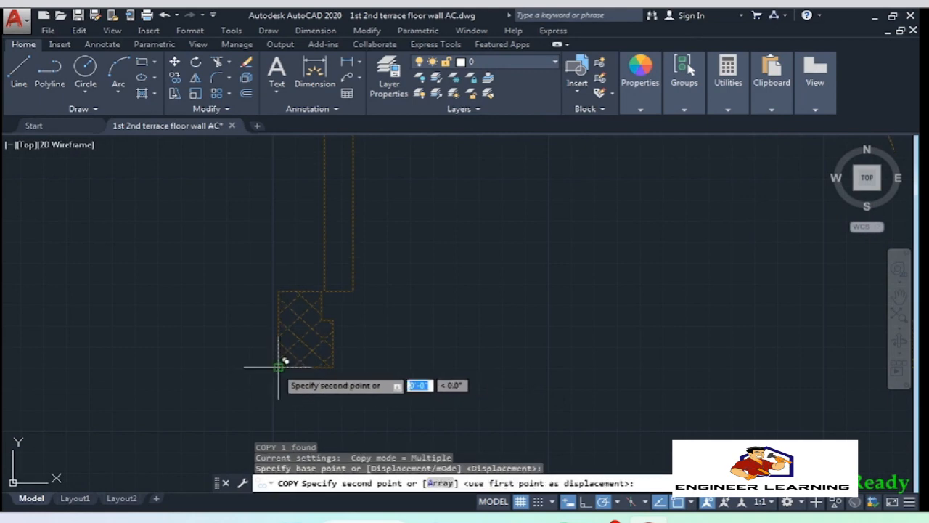
{"action": "scroll", "coordinate": [300, 414], "scroll_direction": "down", "scroll_amount": 10}
{"action": "middle_click_drag", "start_coordinate": [328, 153], "coordinate": [324, 420]}
{"action": "scroll", "coordinate": [337, 261], "scroll_direction": "up", "scroll_amount": 5}
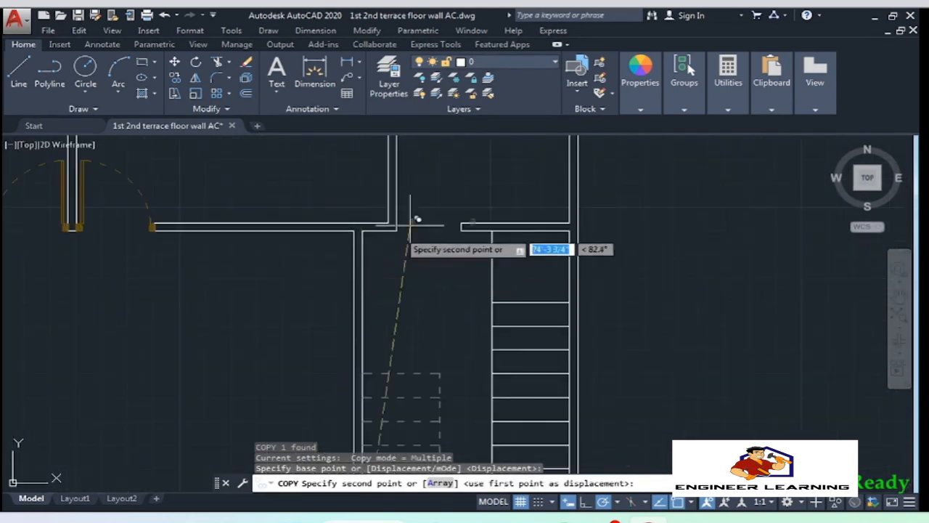
{"action": "scroll", "coordinate": [417, 220], "scroll_direction": "up", "scroll_amount": 5}
{"action": "left_click", "coordinate": [325, 268]}
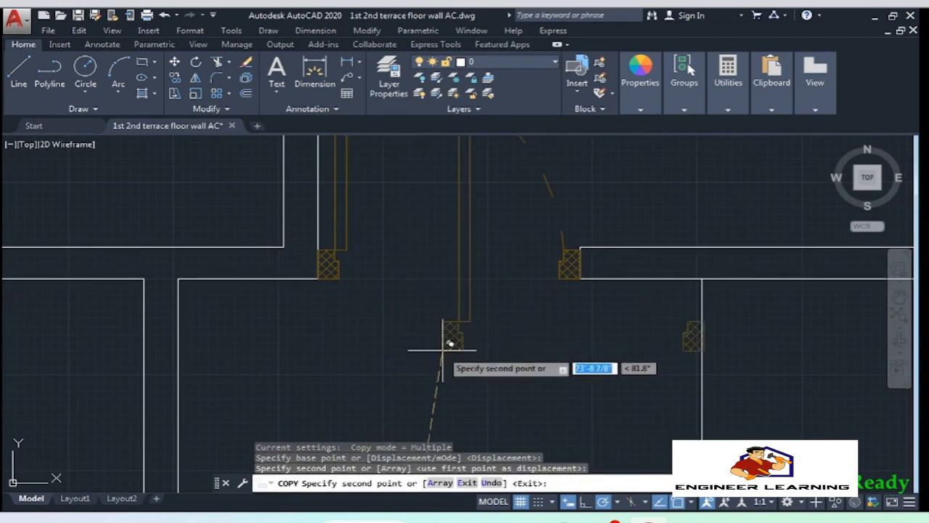
{"action": "key", "text": "Escape"}
Stretch the horizontal wall's lower face line left across the top of the wall beside the stairs to close the gap
{"action": "scroll", "coordinate": [483, 342], "scroll_direction": "down", "scroll_amount": 8}
{"action": "scroll", "coordinate": [327, 282], "scroll_direction": "up", "scroll_amount": 3}
{"action": "middle_click_drag", "start_coordinate": [400, 297], "coordinate": [444, 301]}
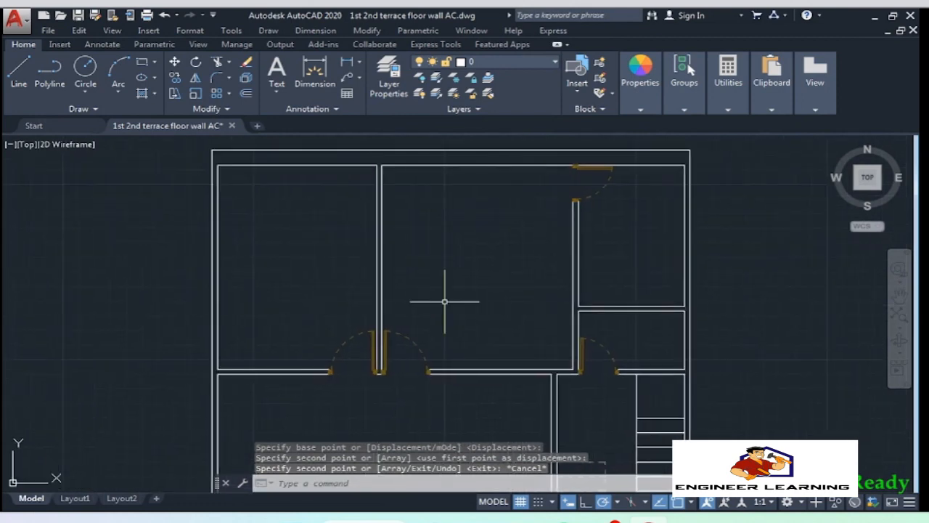
{"action": "scroll", "coordinate": [522, 375], "scroll_direction": "down", "scroll_amount": 4}
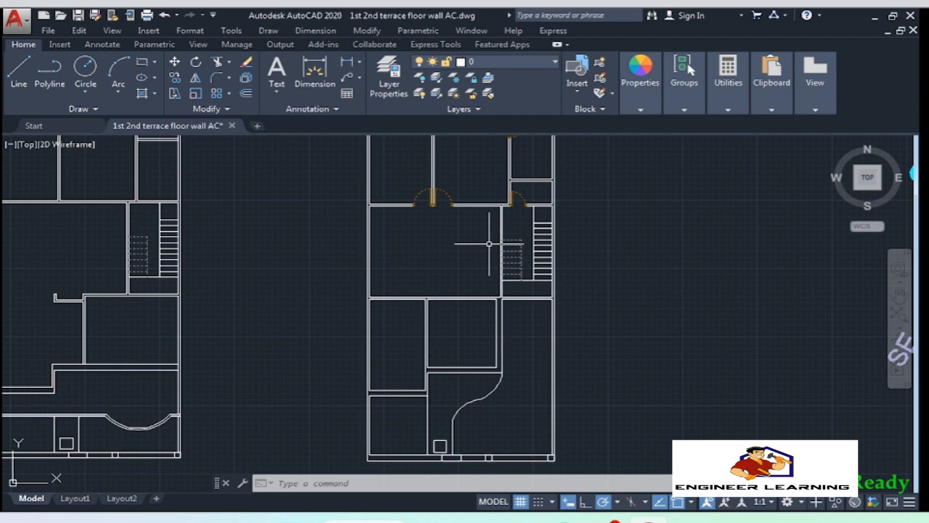
{"action": "scroll", "coordinate": [507, 216], "scroll_direction": "up", "scroll_amount": 5}
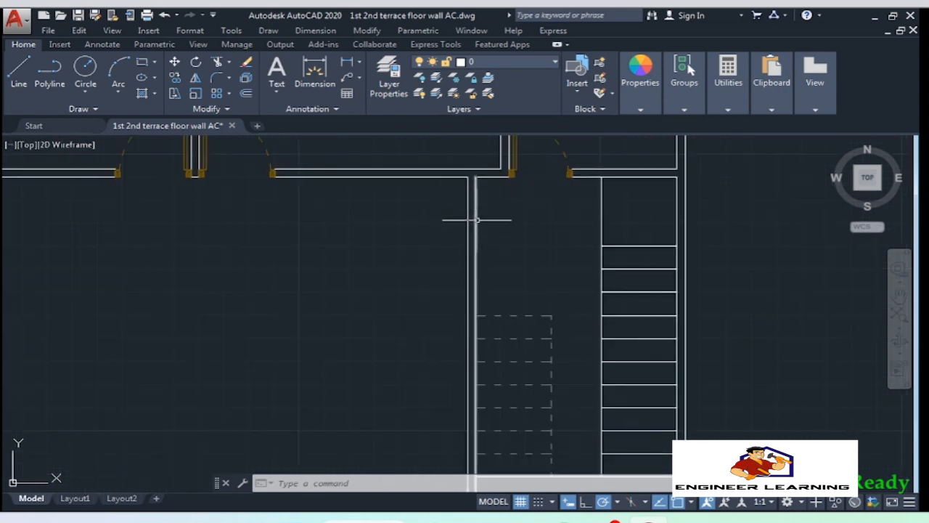
{"action": "scroll", "coordinate": [479, 167], "scroll_direction": "up", "scroll_amount": 6}
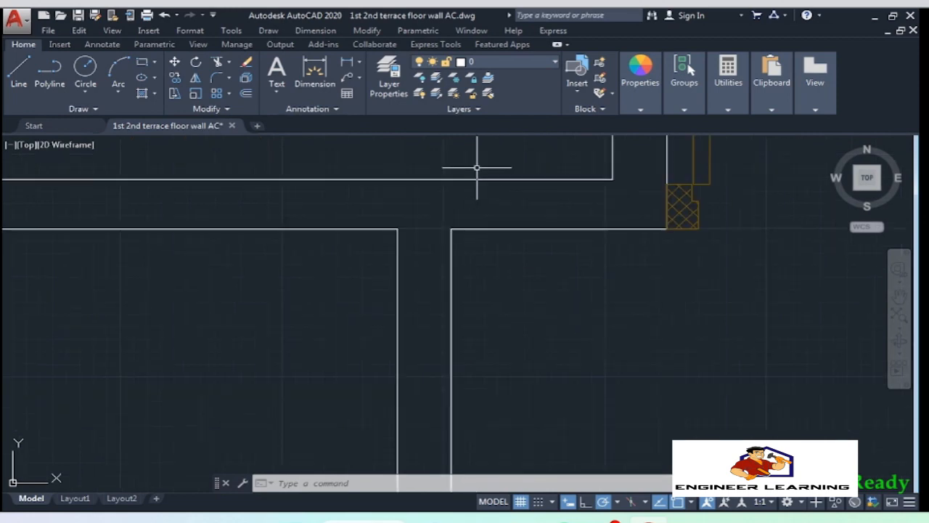
{"action": "left_click", "coordinate": [525, 262]}
{"action": "left_click", "coordinate": [484, 220]}
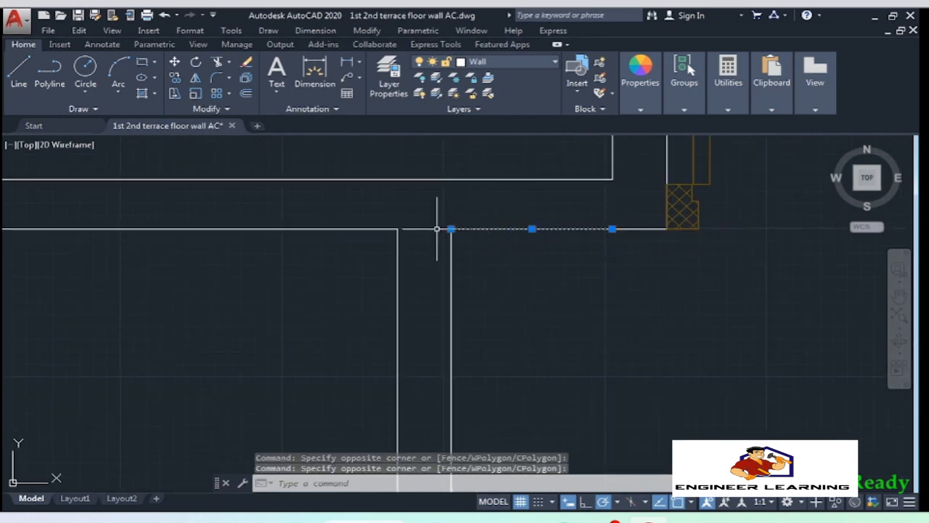
{"action": "left_click", "coordinate": [450, 229]}
{"action": "left_click", "coordinate": [397, 229]}
Draw a line across the vertical wall beside the stairs, 4' below its top corner
{"action": "type", "text": "l"}
{"action": "key", "text": "Return"}
{"action": "scroll", "coordinate": [451, 230], "scroll_direction": "down", "scroll_amount": 5}
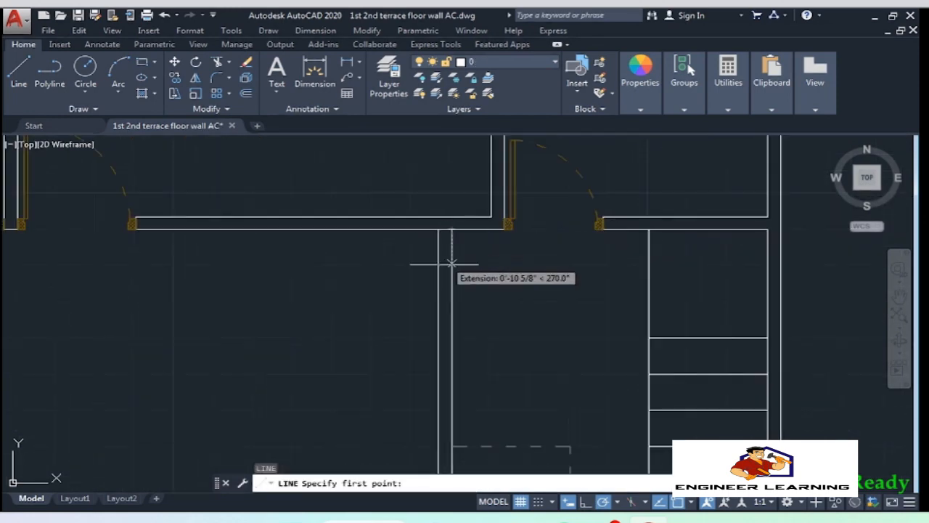
{"action": "type", "text": "4'"}
{"action": "key", "text": "Return"}
{"action": "scroll", "coordinate": [449, 410], "scroll_direction": "up", "scroll_amount": 3}
{"action": "left_click", "coordinate": [423, 312]}
{"action": "key", "text": "Return"}
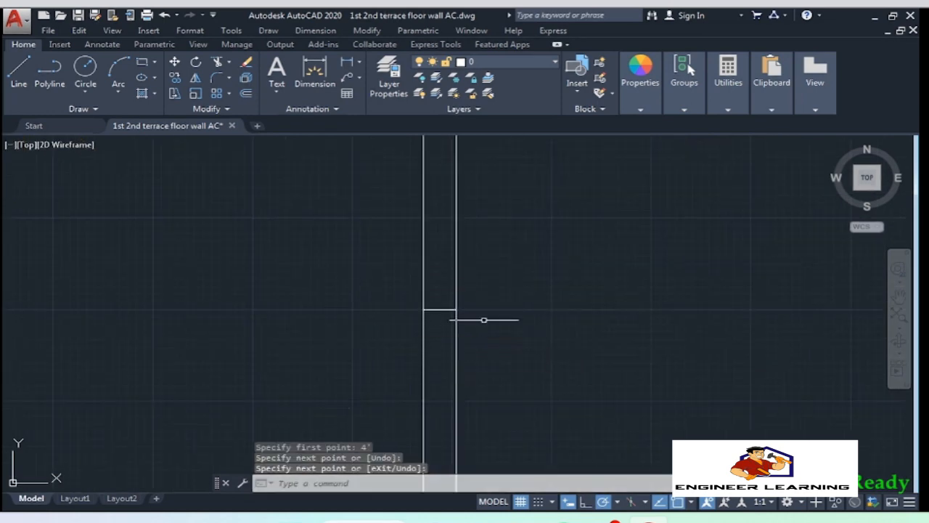
Trim both faces of the vertical wall above the cross line to cut the 4' opening beside the stairs
{"action": "scroll", "coordinate": [483, 341], "scroll_direction": "down", "scroll_amount": 5}
{"action": "left_click", "coordinate": [490, 350]}
{"action": "left_click", "coordinate": [449, 214]}
{"action": "type", "text": "tr"}
{"action": "key", "text": "Return"}
{"action": "left_click", "coordinate": [496, 298]}
{"action": "left_click", "coordinate": [414, 283]}
{"action": "key", "text": "Return"}
Copy the upper-left 4 ft door block from its frame corner to a spot beside the new opening near the stairs
{"action": "scroll", "coordinate": [415, 239], "scroll_direction": "down", "scroll_amount": 9}
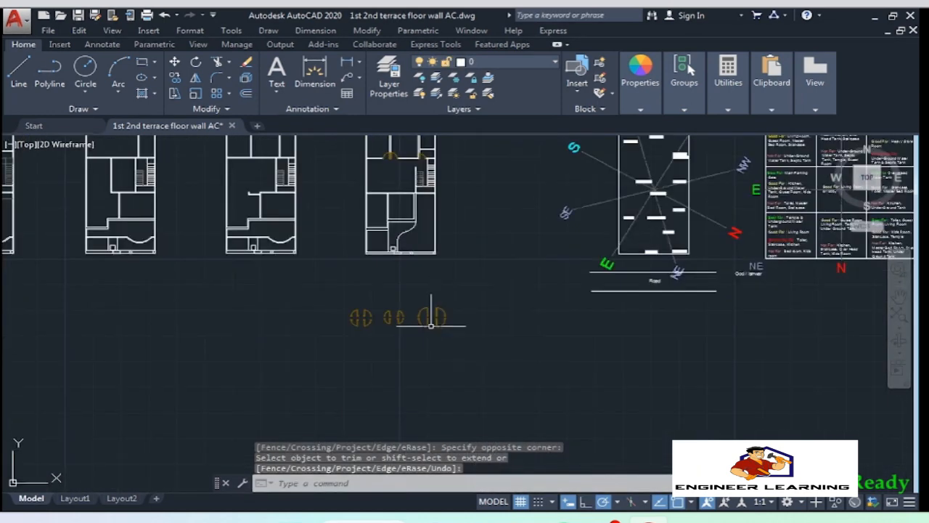
{"action": "scroll", "coordinate": [431, 321], "scroll_direction": "up", "scroll_amount": 5}
{"action": "scroll", "coordinate": [447, 361], "scroll_direction": "up", "scroll_amount": 4}
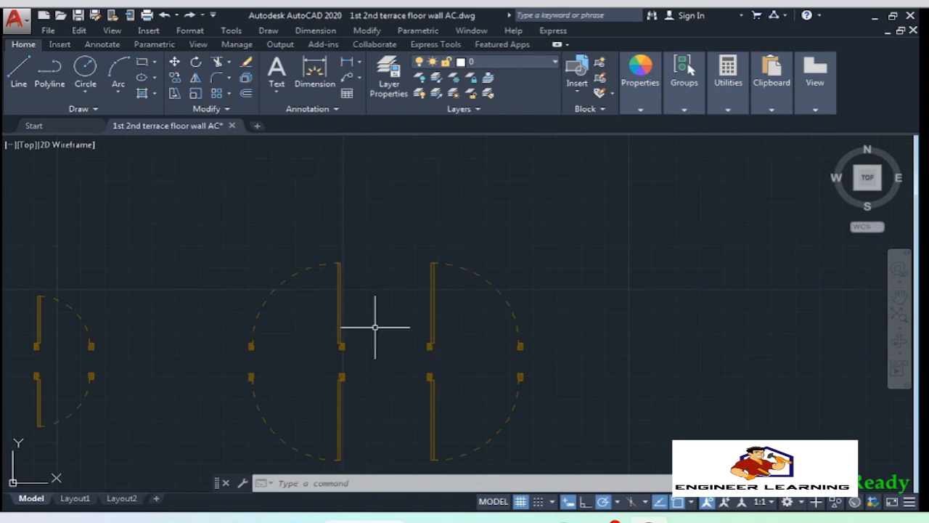
{"action": "left_click", "coordinate": [375, 326]}
{"action": "left_click", "coordinate": [326, 303]}
{"action": "type", "text": "co"}
{"action": "key", "text": "Return"}
{"action": "scroll", "coordinate": [347, 356], "scroll_direction": "up", "scroll_amount": 6}
{"action": "left_click", "coordinate": [334, 339]}
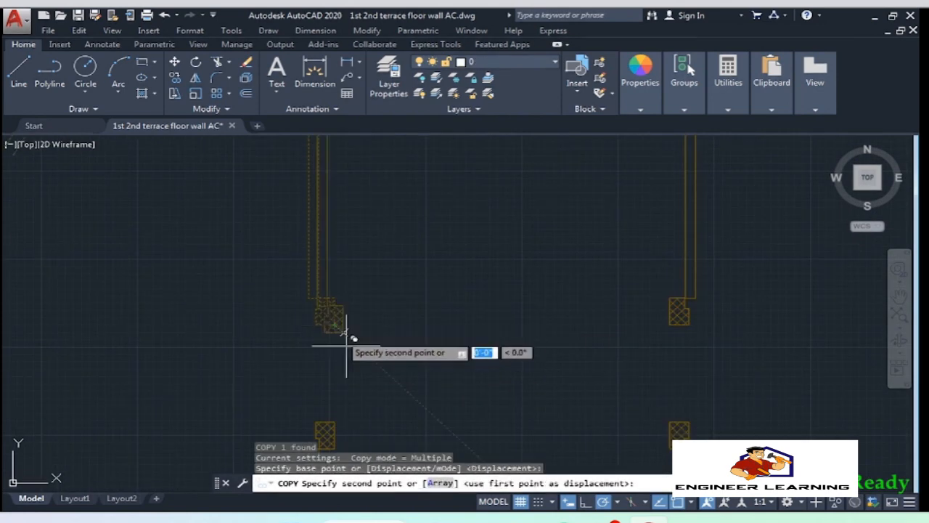
{"action": "scroll", "coordinate": [436, 269], "scroll_direction": "down", "scroll_amount": 5}
{"action": "scroll", "coordinate": [409, 291], "scroll_direction": "up", "scroll_amount": 6}
{"action": "left_click", "coordinate": [409, 301]}
{"action": "key", "text": "Escape"}
Rotate the copied 4 ft door 90° counterclockwise about its hinge-side frame corner
{"action": "left_click", "coordinate": [414, 297]}
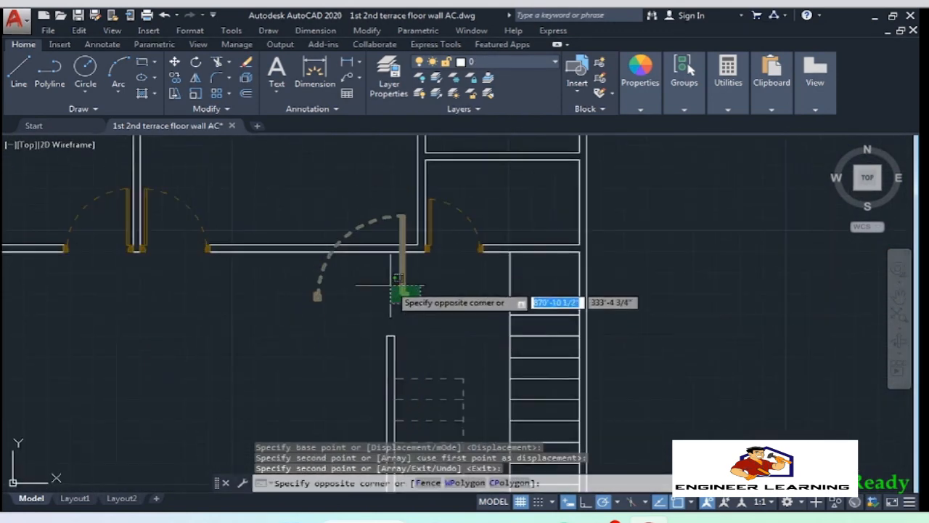
{"action": "left_click", "coordinate": [390, 285]}
{"action": "type", "text": "ro"}
{"action": "key", "text": "Return"}
{"action": "scroll", "coordinate": [387, 306], "scroll_direction": "up", "scroll_amount": 4}
{"action": "left_click", "coordinate": [440, 290]}
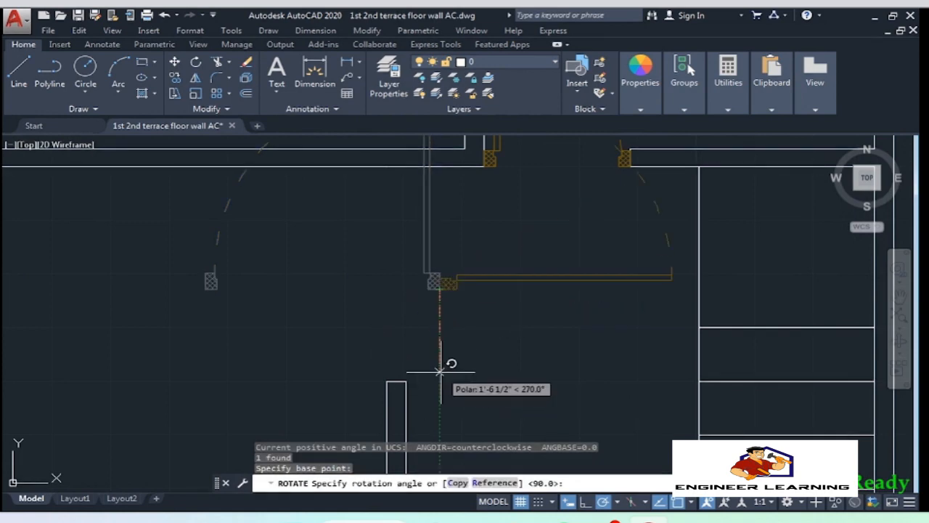
{"action": "left_click", "coordinate": [442, 204]}
Move the rotated 4 ft door by its frame corner to the top of the opening in the wall beside the stairs
{"action": "left_click", "coordinate": [420, 307]}
{"action": "left_click", "coordinate": [400, 265]}
{"action": "type", "text": "m"}
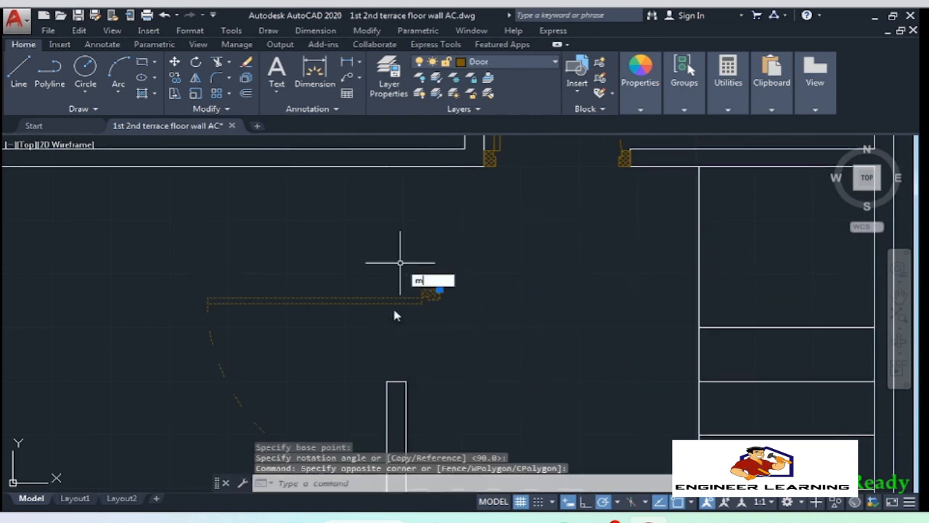
{"action": "key", "text": "Return"}
{"action": "middle_click_drag", "start_coordinate": [395, 313], "coordinate": [413, 244]}
{"action": "left_click", "coordinate": [458, 220]}
{"action": "scroll", "coordinate": [429, 309], "scroll_direction": "down", "scroll_amount": 2}
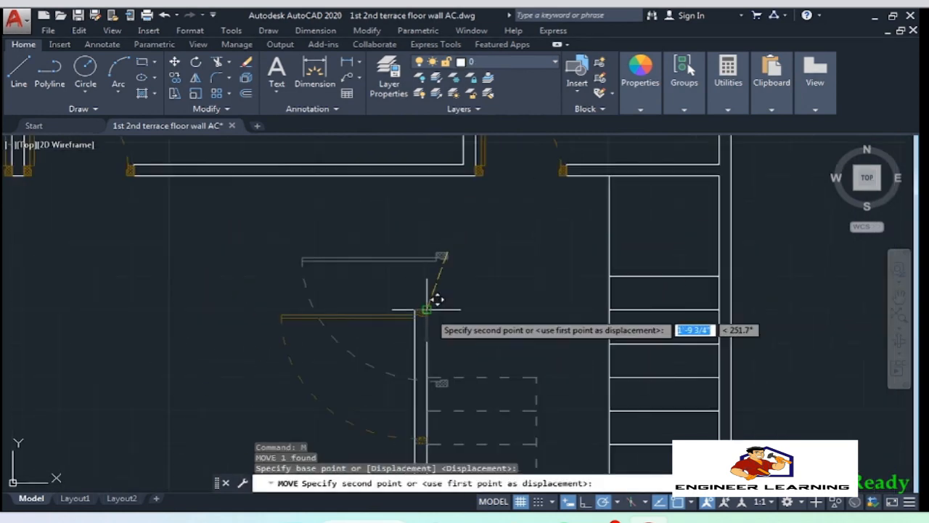
{"action": "left_click", "coordinate": [424, 179]}
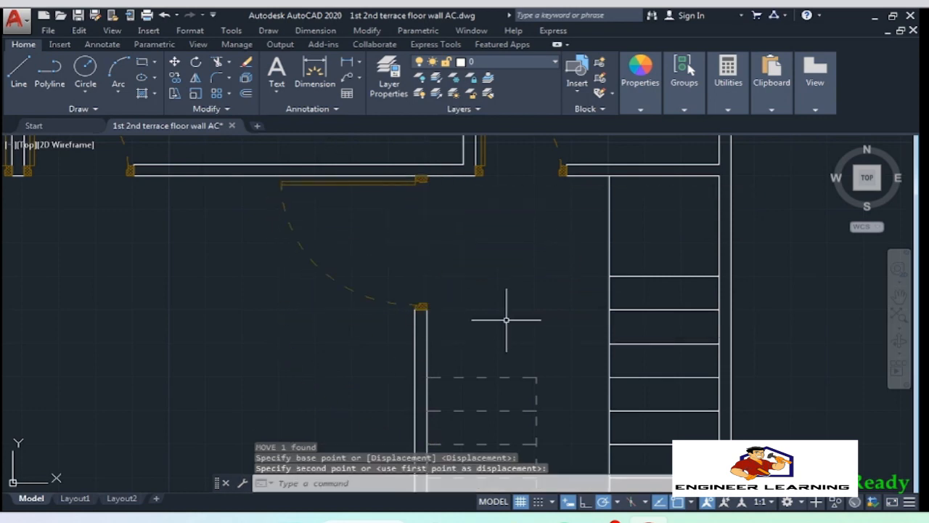
Stretch the lower end of the vertical wall's right face down to the lower face of the cross wall above the curved wall
{"action": "scroll", "coordinate": [479, 323], "scroll_direction": "down", "scroll_amount": 2}
{"action": "key", "text": "Escape"}
{"action": "scroll", "coordinate": [428, 232], "scroll_direction": "down", "scroll_amount": 3}
{"action": "scroll", "coordinate": [452, 254], "scroll_direction": "up", "scroll_amount": 1}
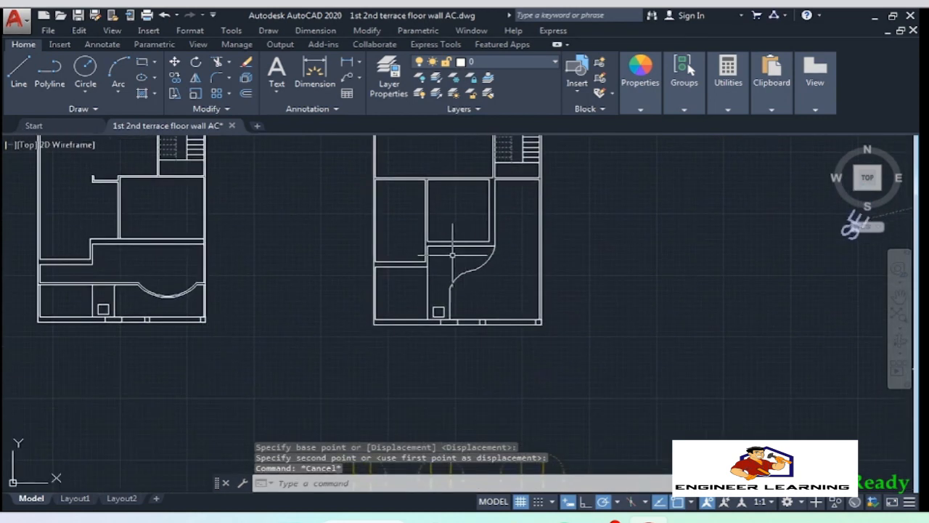
{"action": "scroll", "coordinate": [452, 254], "scroll_direction": "up", "scroll_amount": 4}
{"action": "scroll", "coordinate": [453, 272], "scroll_direction": "up", "scroll_amount": 4}
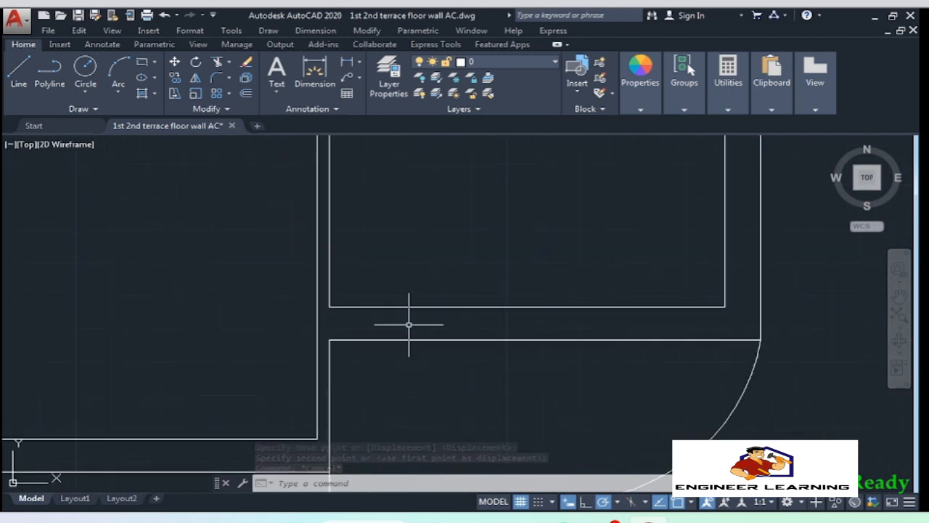
{"action": "left_click", "coordinate": [356, 270]}
{"action": "left_click", "coordinate": [306, 254]}
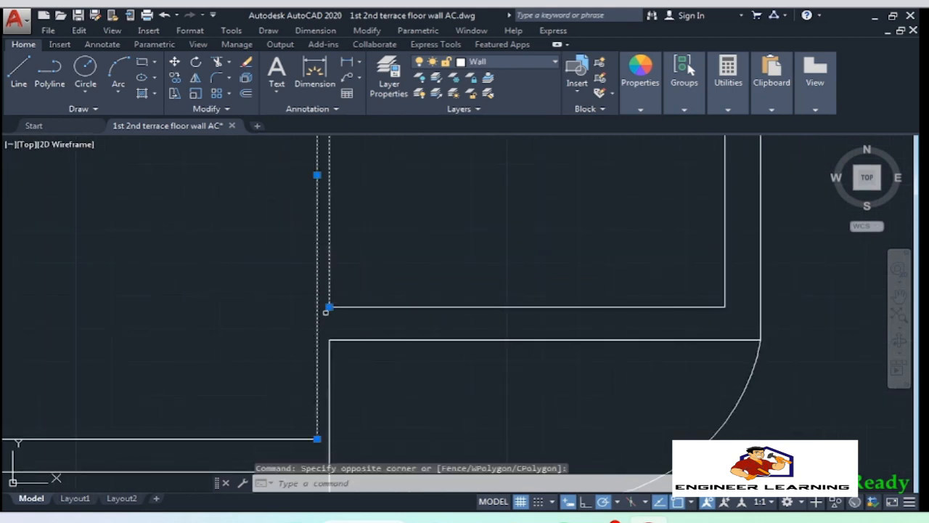
{"action": "scroll", "coordinate": [333, 314], "scroll_direction": "up", "scroll_amount": 4}
{"action": "left_click", "coordinate": [326, 297]}
{"action": "left_click", "coordinate": [325, 380]}
{"action": "key", "text": "Escape"}
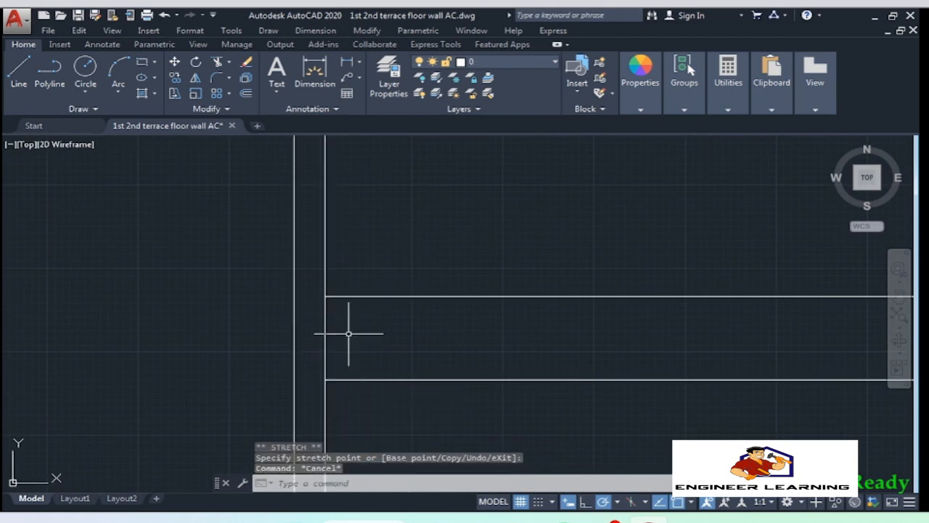
Make Wall the current layer and draw a line across the horizontal wall, 4' from the vertical wall's right face
{"action": "left_click", "coordinate": [322, 321]}
{"action": "key", "text": "Escape"}
{"action": "left_click", "coordinate": [489, 66]}
{"action": "left_click", "coordinate": [482, 136]}
{"action": "type", "text": "l"}
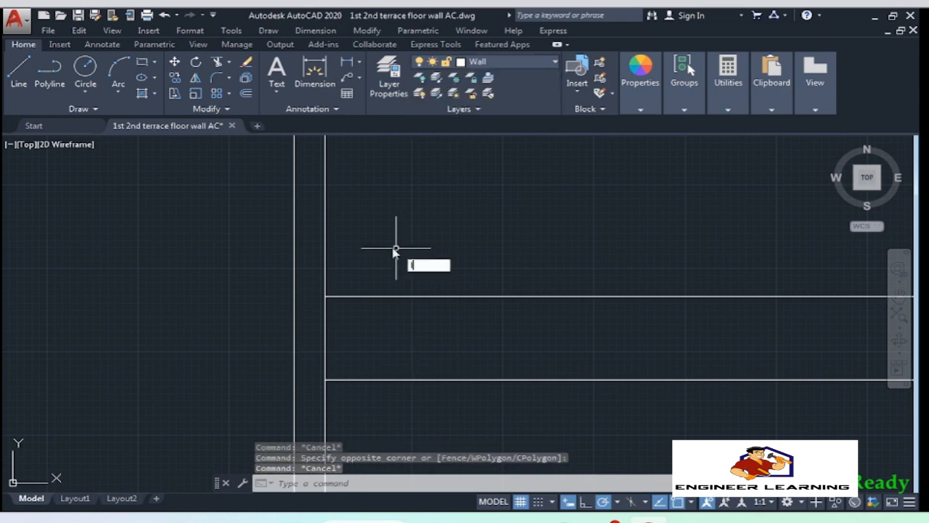
{"action": "key", "text": "Return"}
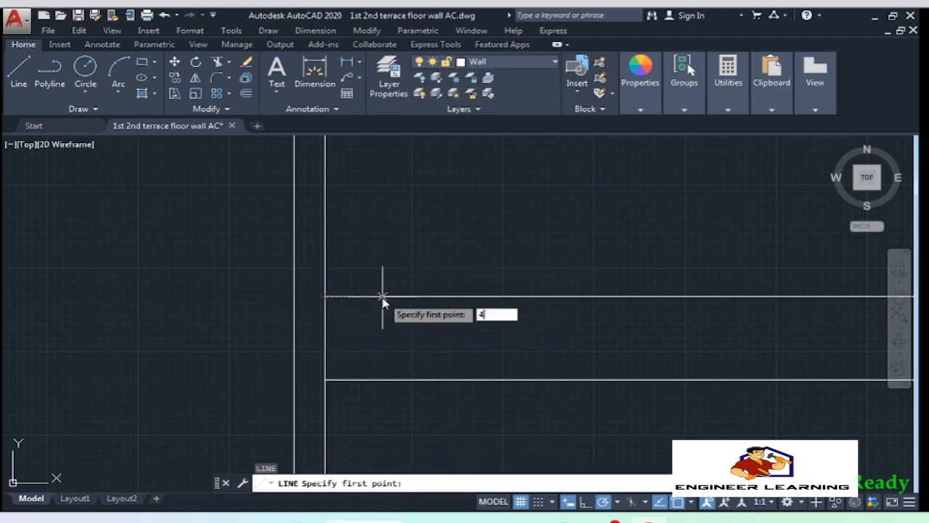
{"action": "scroll", "coordinate": [320, 313], "scroll_direction": "down", "scroll_amount": 4}
{"action": "left_click", "coordinate": [464, 339]}
{"action": "key", "text": "Return"}
Trim both faces of the horizontal wall between the vertical wall and the cross line to cut the 4' opening
{"action": "left_click", "coordinate": [482, 352]}
{"action": "left_click", "coordinate": [301, 246]}
{"action": "type", "text": "tr"}
{"action": "key", "text": "Return"}
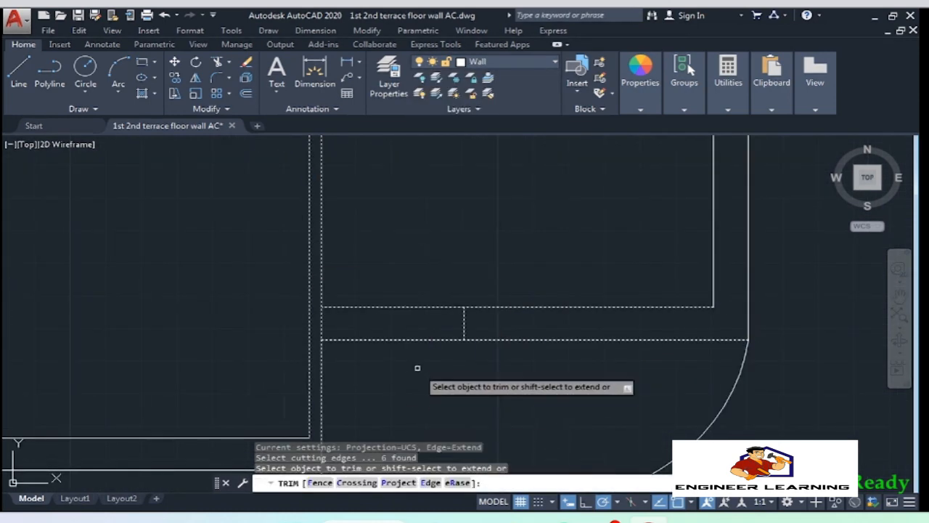
{"action": "left_click", "coordinate": [418, 367]}
{"action": "left_click", "coordinate": [365, 294]}
{"action": "key", "text": "Return"}
Copy the upper-right 4 ft door block from its hinge-side frame corner to the vertical wall's right face at the new opening
{"action": "scroll", "coordinate": [437, 352], "scroll_direction": "down", "scroll_amount": 8}
{"action": "middle_click_drag", "start_coordinate": [438, 353], "coordinate": [425, 322]}
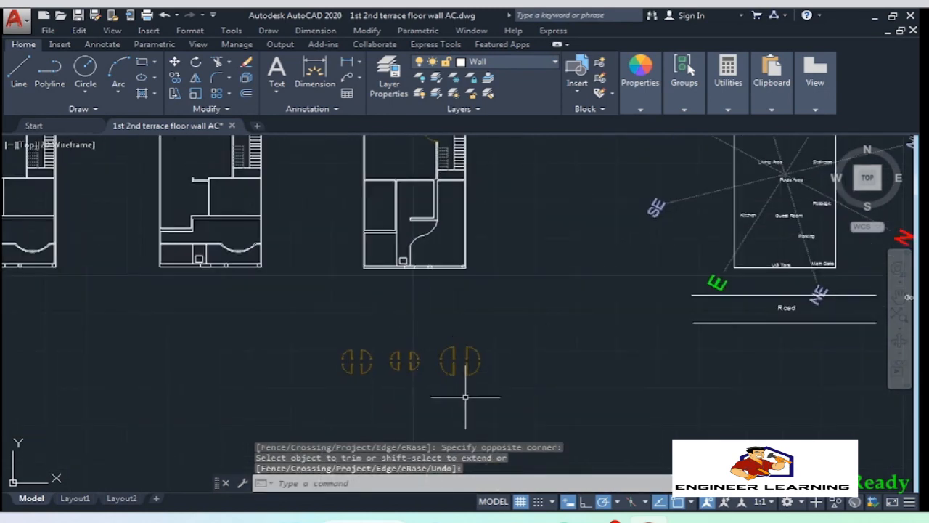
{"action": "scroll", "coordinate": [472, 370], "scroll_direction": "up", "scroll_amount": 7}
{"action": "left_click", "coordinate": [442, 293]}
{"action": "left_click", "coordinate": [386, 251]}
{"action": "type", "text": "co"}
{"action": "key", "text": "Return"}
{"action": "scroll", "coordinate": [459, 317], "scroll_direction": "up", "scroll_amount": 4}
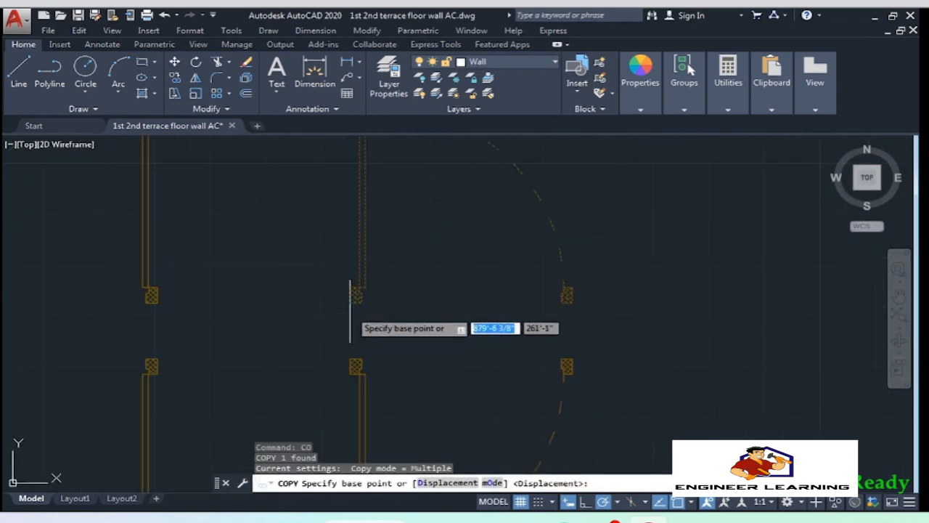
{"action": "left_click", "coordinate": [349, 302]}
{"action": "scroll", "coordinate": [457, 382], "scroll_direction": "down", "scroll_amount": 9}
{"action": "scroll", "coordinate": [351, 148], "scroll_direction": "up", "scroll_amount": 12}
{"action": "scroll", "coordinate": [380, 270], "scroll_direction": "down", "scroll_amount": 2}
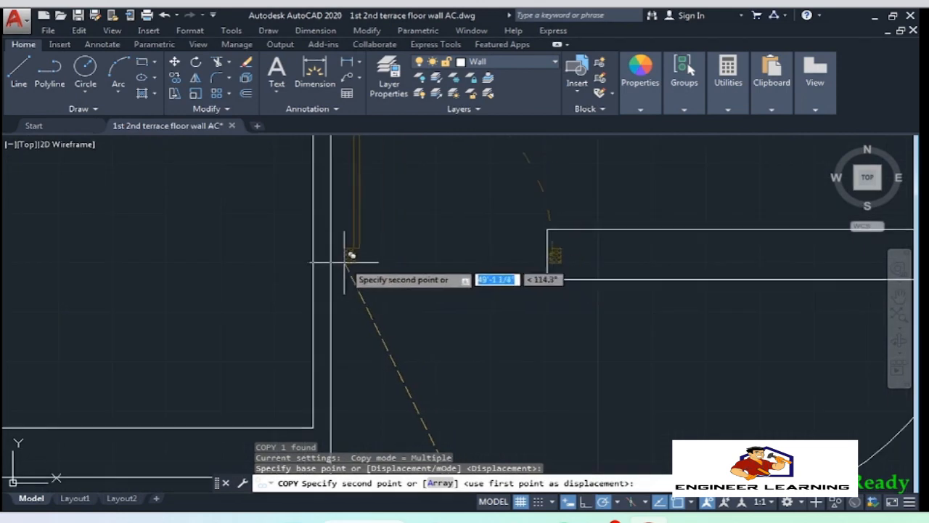
{"action": "left_click", "coordinate": [332, 254]}
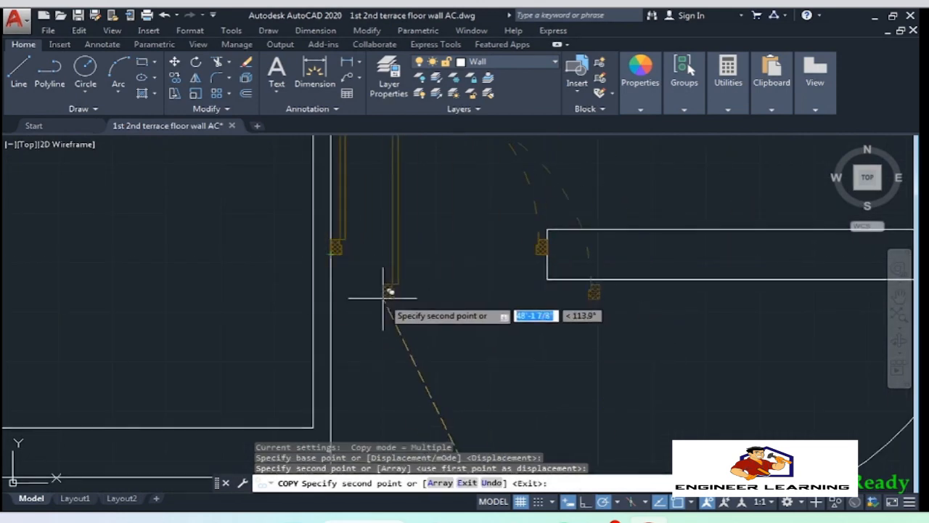
{"action": "key", "text": "Escape"}
Move the 4 ft door down from its latch-side frame edge midpoint to the midpoint of the wall end, centring it in the wall
{"action": "middle_click_drag", "start_coordinate": [437, 258], "coordinate": [507, 291]}
{"action": "scroll", "coordinate": [507, 291], "scroll_direction": "up", "scroll_amount": 2}
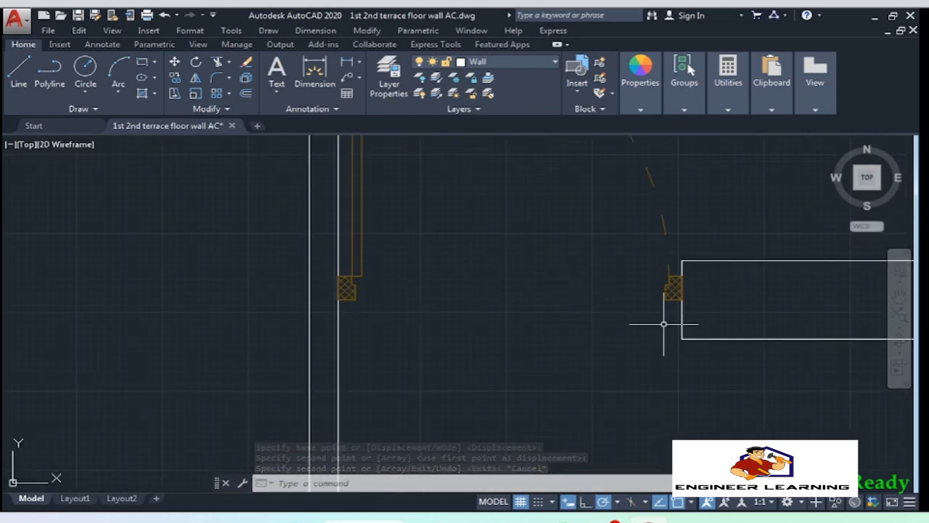
{"action": "left_click", "coordinate": [644, 265]}
{"action": "key", "text": "Return"}
{"action": "left_click", "coordinate": [681, 288]}
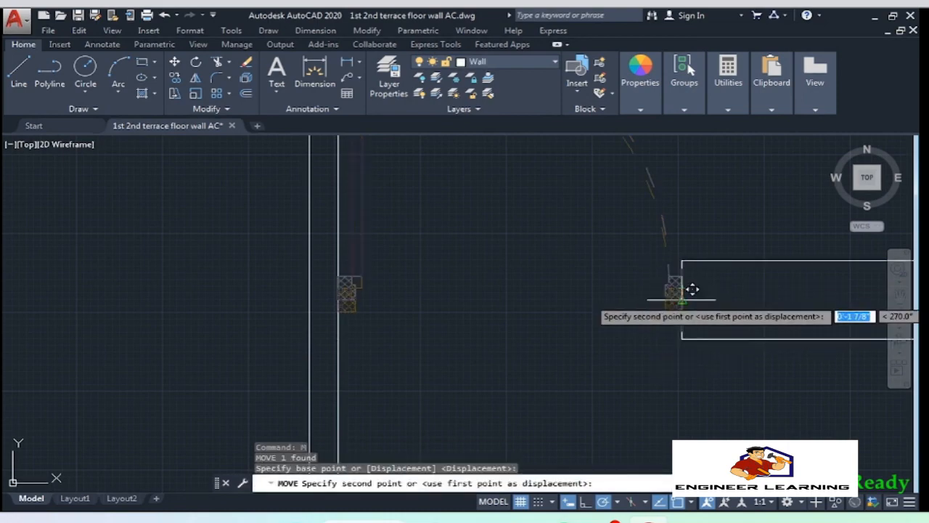
{"action": "left_click", "coordinate": [681, 300]}
{"action": "key", "text": "Escape"}
{"action": "left_click", "coordinate": [656, 196]}
{"action": "left_click", "coordinate": [609, 172]}
{"action": "key", "text": "Escape"}
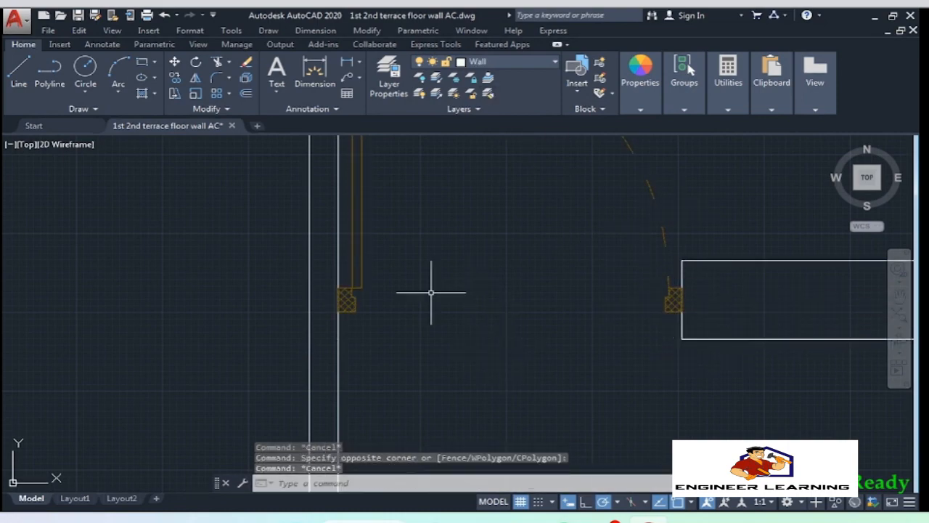
Stretch the upper end of the same vertical wall's right face up to the upper face of the horizontal wall
{"action": "scroll", "coordinate": [410, 285], "scroll_direction": "down", "scroll_amount": 3}
{"action": "scroll", "coordinate": [424, 303], "scroll_direction": "down", "scroll_amount": 3}
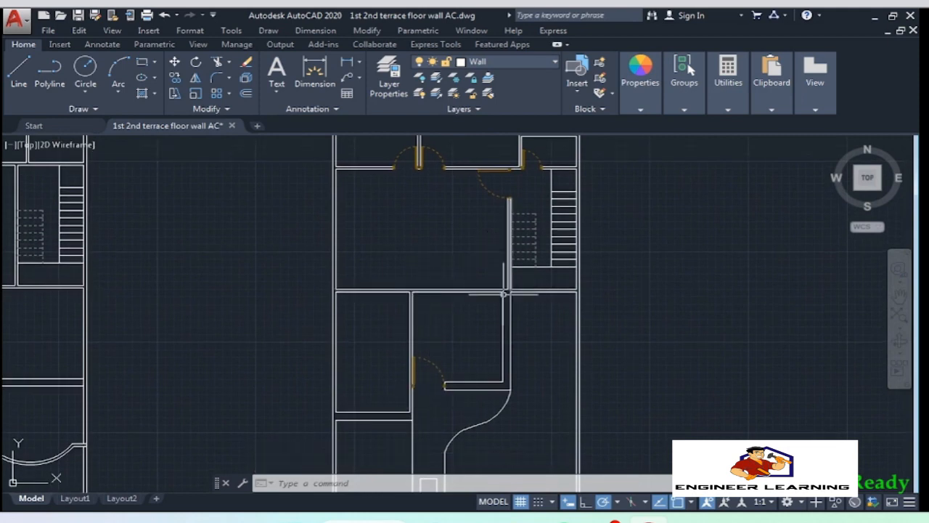
{"action": "scroll", "coordinate": [425, 270], "scroll_direction": "up", "scroll_amount": 6}
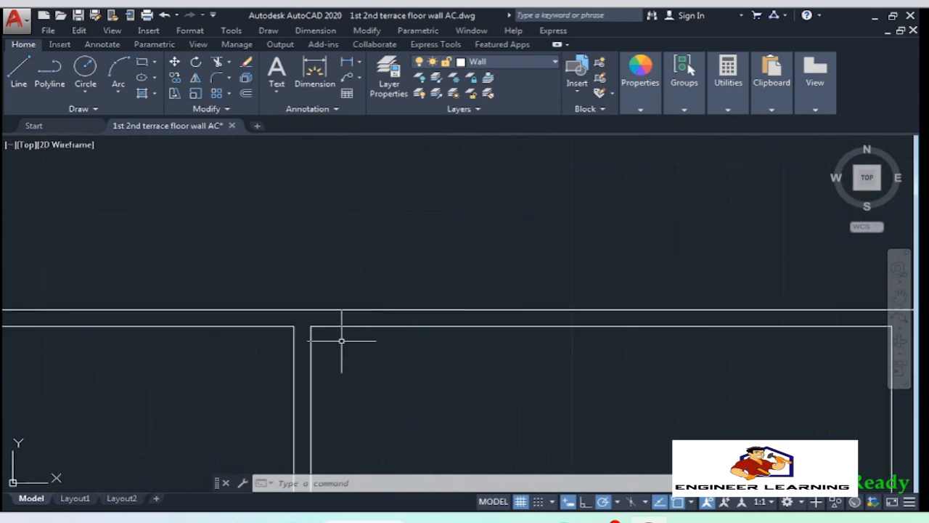
{"action": "left_click", "coordinate": [331, 300]}
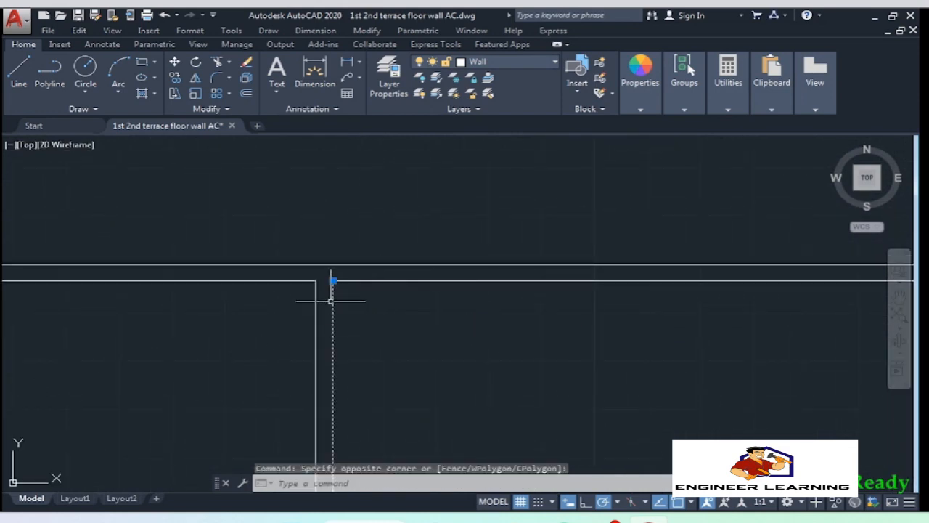
{"action": "left_click", "coordinate": [332, 280]}
{"action": "left_click", "coordinate": [333, 264]}
Draw a line across the horizontal wall 3' from the top end of the vertical wall's right face
{"action": "type", "text": "l"}
{"action": "key", "text": "Return"}
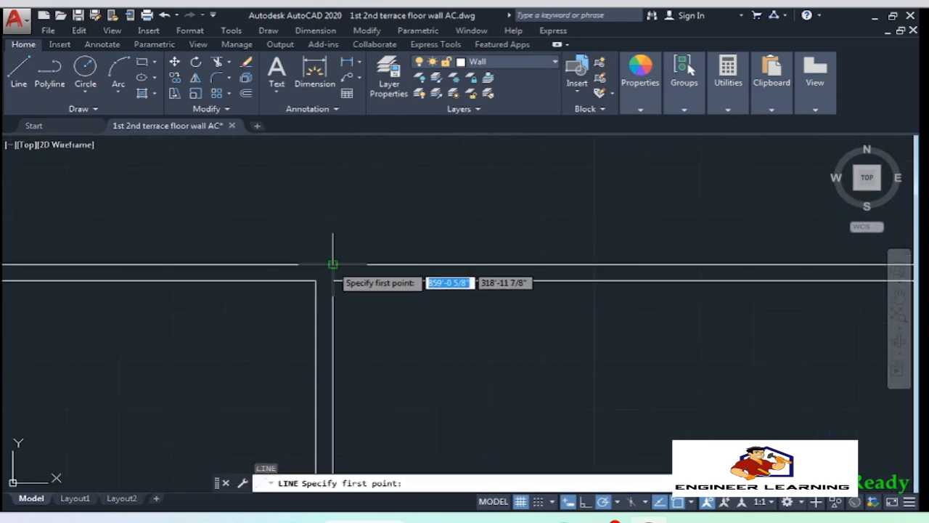
{"action": "type", "text": "3'"}
{"action": "key", "text": "Return"}
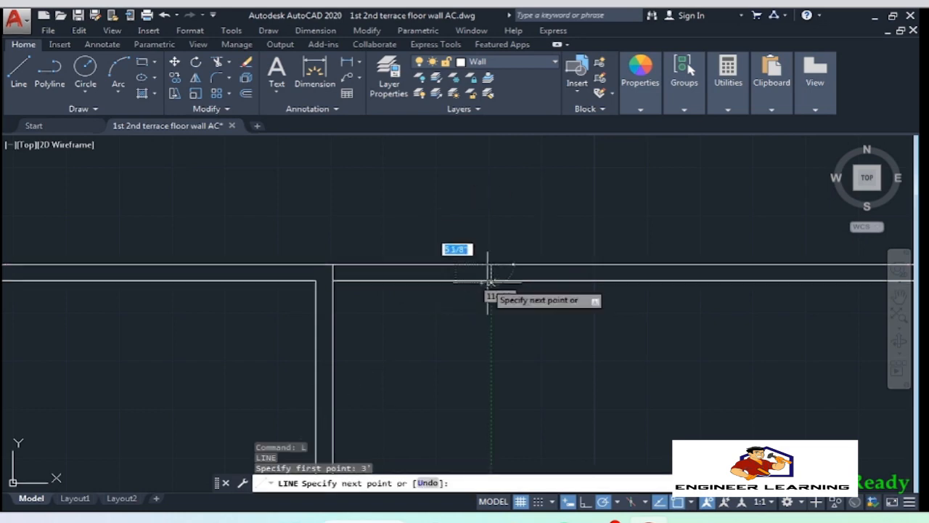
{"action": "left_click", "coordinate": [491, 280]}
{"action": "key", "text": "Return"}
Trim both faces of the upper horizontal wall between the vertical wall and the cross line to cut the 3' opening
{"action": "left_click", "coordinate": [528, 344]}
{"action": "left_click", "coordinate": [301, 217]}
{"action": "type", "text": "tr"}
{"action": "key", "text": "Return"}
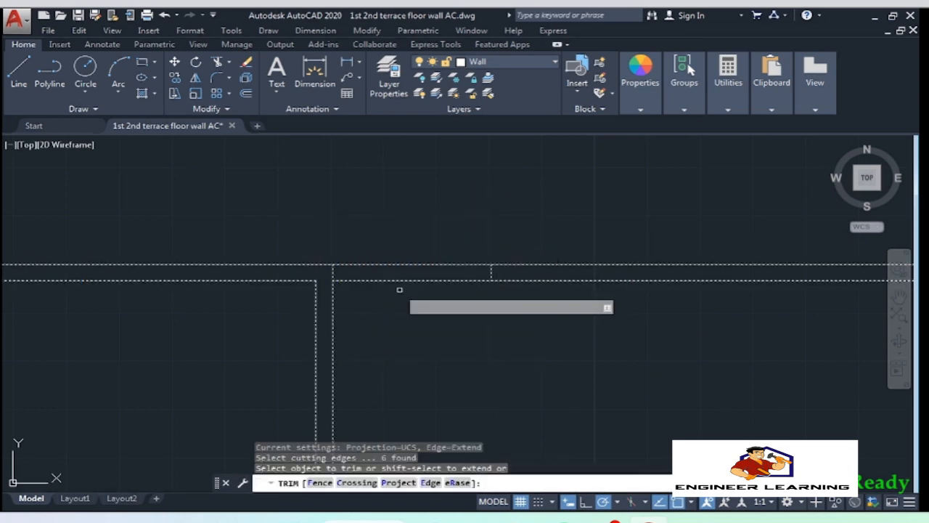
{"action": "left_click", "coordinate": [400, 289]}
{"action": "left_click", "coordinate": [377, 164]}
{"action": "key", "text": "Return"}
Copy the lower-right 3 ft door block from its upper-left frame corner to the upper-left corner of the 3' opening
{"action": "scroll", "coordinate": [360, 200], "scroll_direction": "down", "scroll_amount": 12}
{"action": "scroll", "coordinate": [365, 297], "scroll_direction": "up", "scroll_amount": 6}
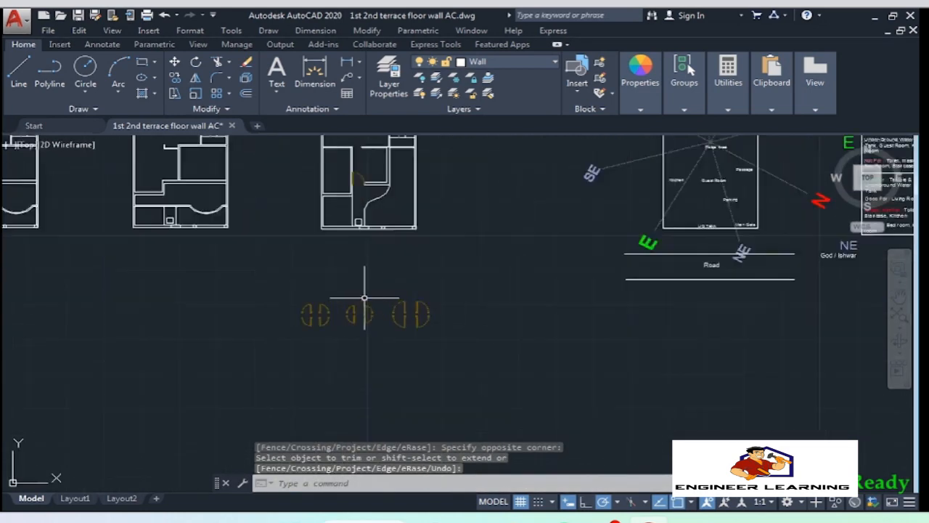
{"action": "scroll", "coordinate": [245, 374], "scroll_direction": "up", "scroll_amount": 4}
{"action": "left_click", "coordinate": [246, 373]}
{"action": "left_click", "coordinate": [215, 335]}
{"action": "type", "text": "co"}
{"action": "key", "text": "Return"}
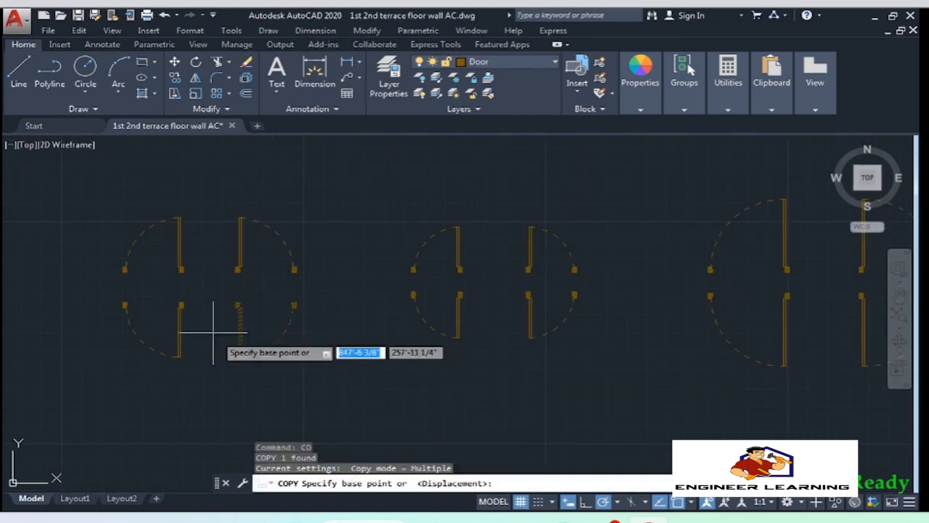
{"action": "scroll", "coordinate": [230, 303], "scroll_direction": "up", "scroll_amount": 8}
{"action": "left_click", "coordinate": [284, 297]}
{"action": "scroll", "coordinate": [328, 347], "scroll_direction": "down", "scroll_amount": 14}
{"action": "scroll", "coordinate": [363, 185], "scroll_direction": "up", "scroll_amount": 14}
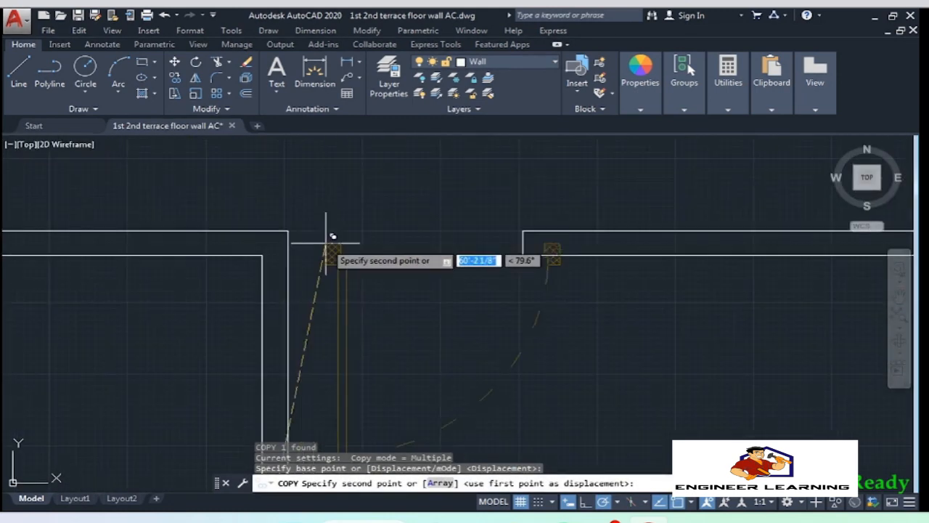
{"action": "left_click", "coordinate": [288, 231]}
{"action": "key", "text": "Escape"}
Erase both faces of the horizontal wall between the left outer wall and the new 3 ft door
{"action": "scroll", "coordinate": [354, 239], "scroll_direction": "down", "scroll_amount": 8}
{"action": "middle_click_drag", "start_coordinate": [396, 282], "coordinate": [427, 305]}
{"action": "scroll", "coordinate": [399, 337], "scroll_direction": "down", "scroll_amount": 5}
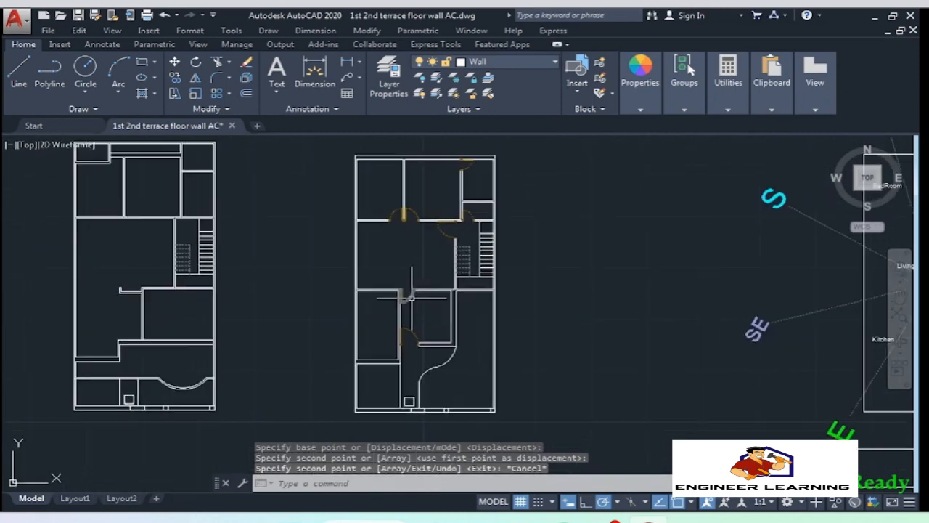
{"action": "scroll", "coordinate": [379, 305], "scroll_direction": "up", "scroll_amount": 5}
{"action": "middle_click_drag", "start_coordinate": [369, 296], "coordinate": [419, 218]}
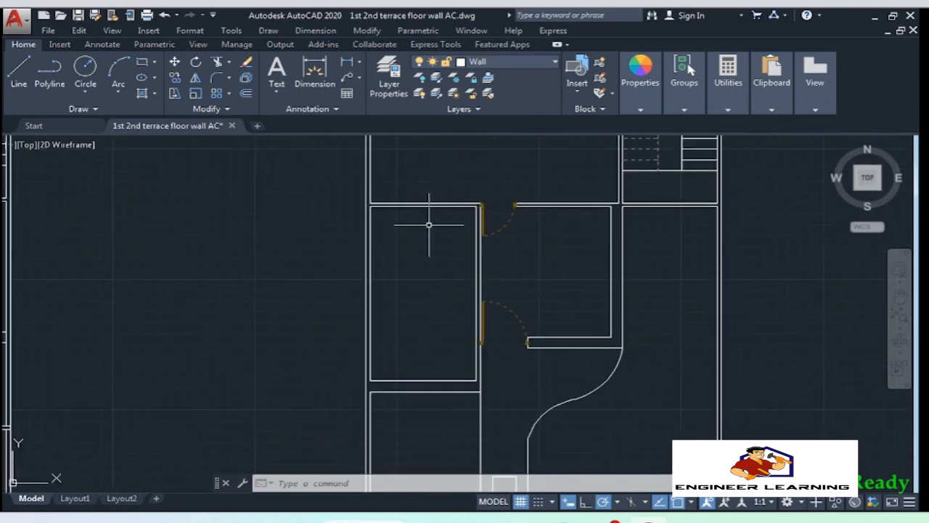
{"action": "scroll", "coordinate": [429, 225], "scroll_direction": "down", "scroll_amount": 2}
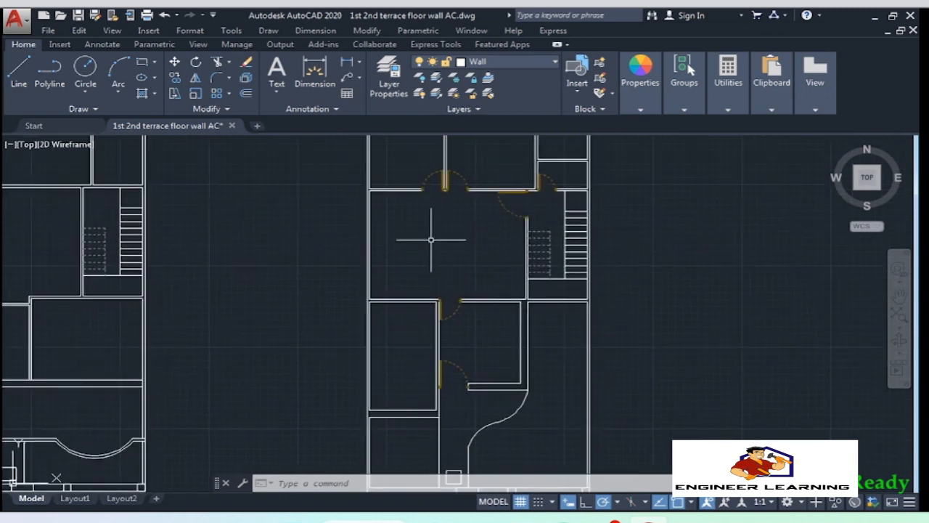
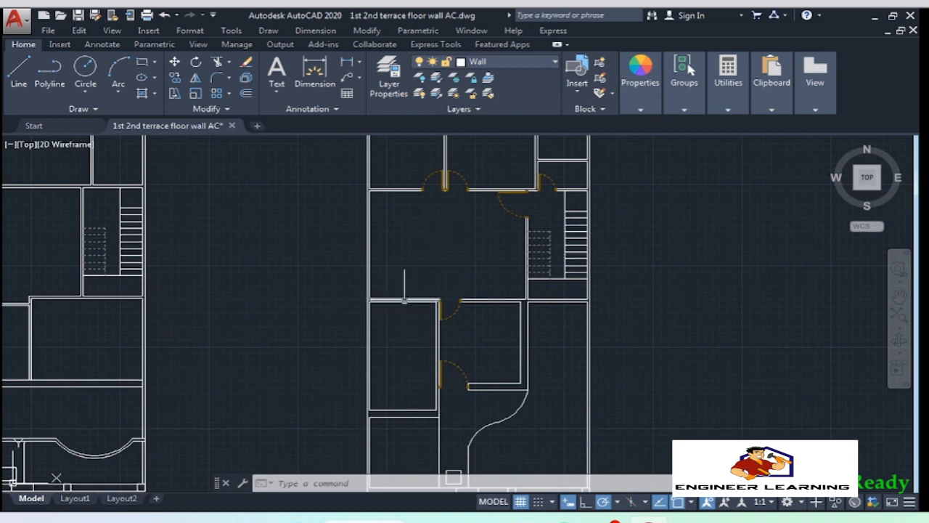
{"action": "left_click", "coordinate": [525, 304]}
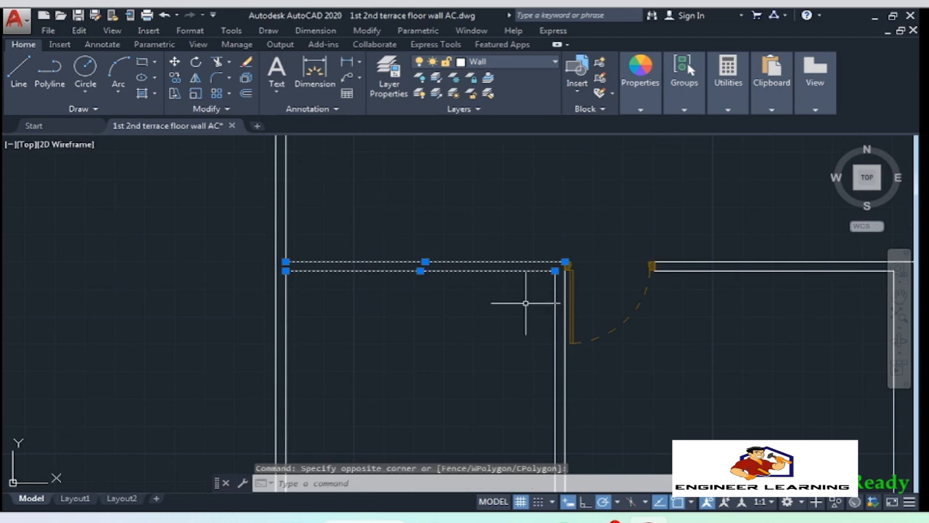
{"action": "key", "text": "Delete"}
Stretch the upper end of the vertical wall's left face up level with the top of the 3 ft door frame
{"action": "scroll", "coordinate": [526, 278], "scroll_direction": "up", "scroll_amount": 3}
{"action": "scroll", "coordinate": [605, 294], "scroll_direction": "up", "scroll_amount": 3}
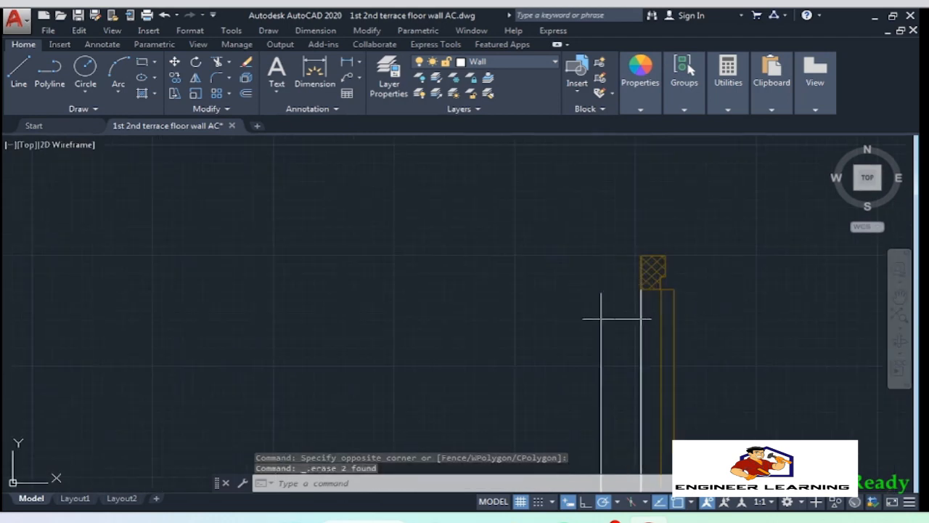
{"action": "left_click", "coordinate": [602, 311]}
{"action": "left_click", "coordinate": [601, 294]}
{"action": "left_click", "coordinate": [601, 256]}
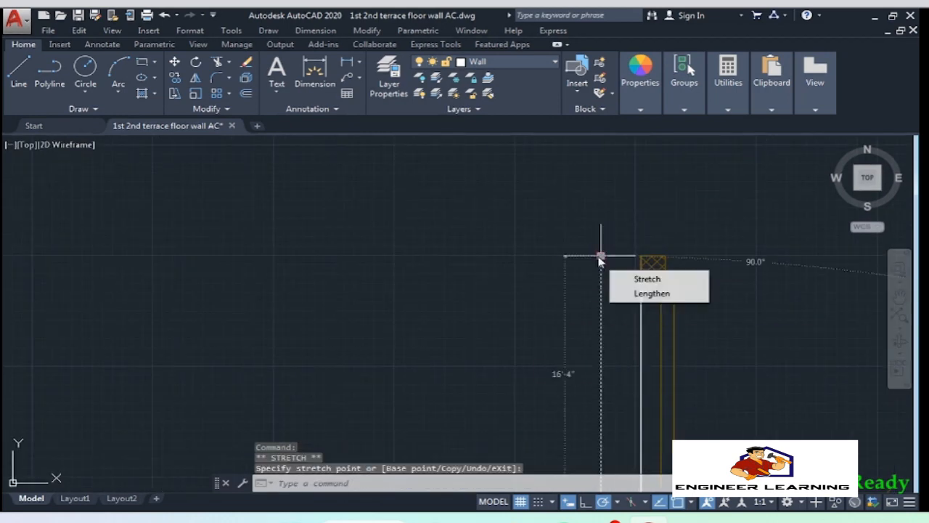
{"action": "key", "text": "Escape"}
Draw a short line closing the top end of the vertical wall beside the 3 ft door frame
{"action": "type", "text": "l"}
{"action": "key", "text": "Return"}
{"action": "left_click", "coordinate": [601, 255]}
{"action": "left_click", "coordinate": [640, 255]}
{"action": "key", "text": "Return"}
{"action": "scroll", "coordinate": [659, 273], "scroll_direction": "down", "scroll_amount": 5}
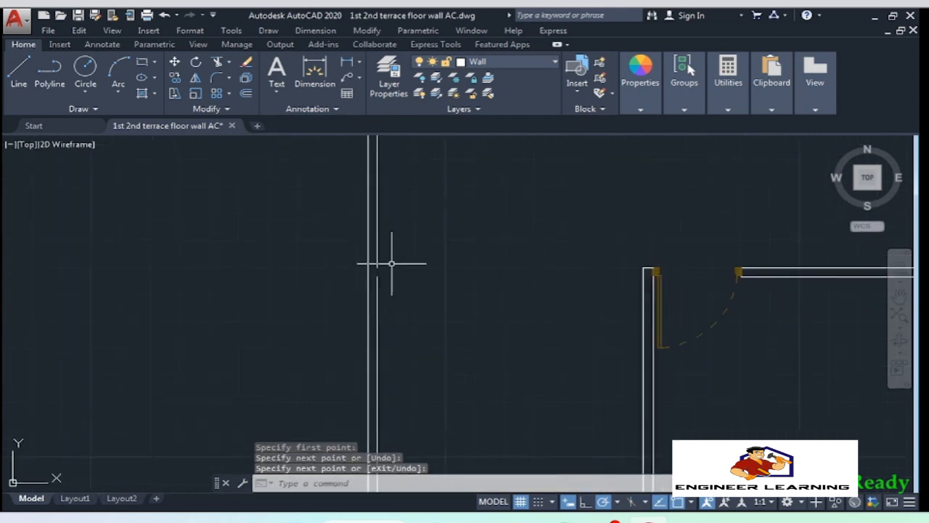
Join the two inner-face segments of the left outer wall where the erased wall met it
{"action": "scroll", "coordinate": [390, 263], "scroll_direction": "up", "scroll_amount": 5}
{"action": "left_click", "coordinate": [363, 350]}
{"action": "left_click", "coordinate": [325, 261]}
{"action": "type", "text": "j"}
{"action": "key", "text": "Return"}
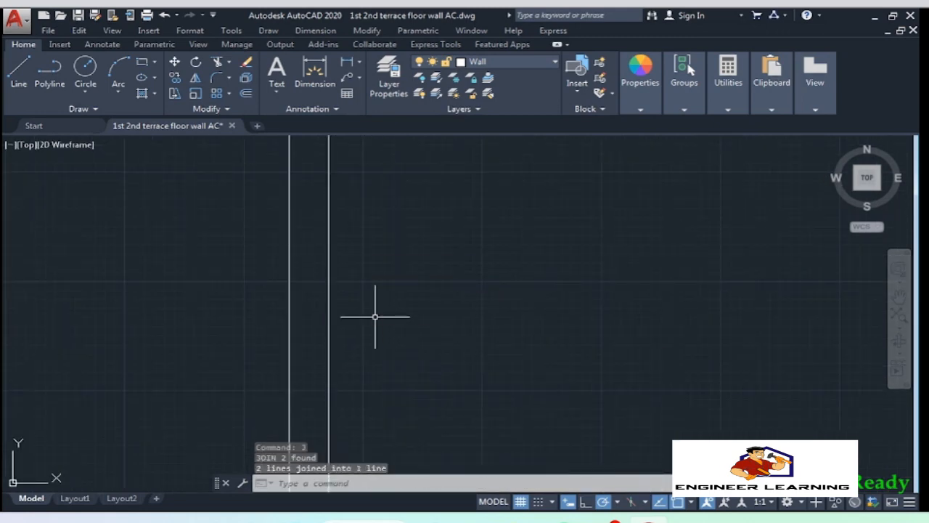
Draw a short line across the horizontal wall below the staircase, 4' from the left end of its upper face
{"action": "scroll", "coordinate": [373, 313], "scroll_direction": "down", "scroll_amount": 6}
{"action": "middle_click_drag", "start_coordinate": [311, 274], "coordinate": [368, 299]}
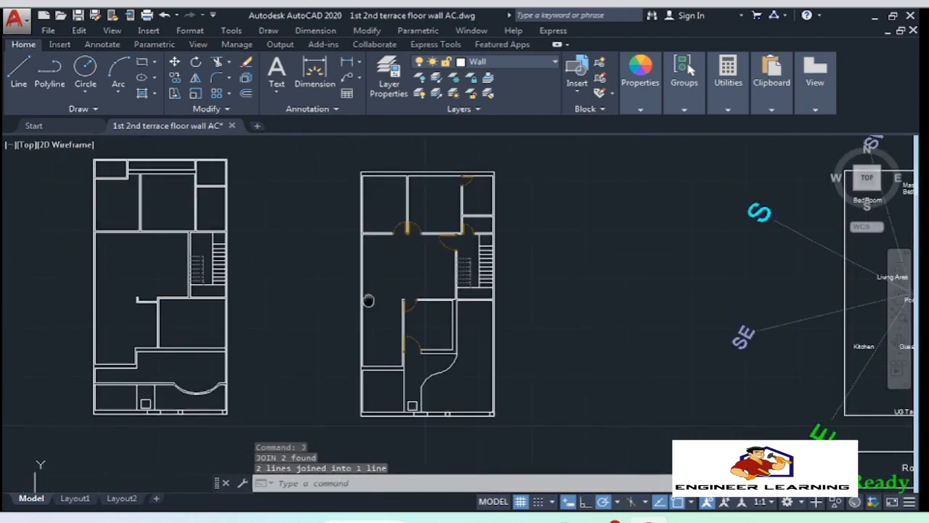
{"action": "scroll", "coordinate": [466, 294], "scroll_direction": "up", "scroll_amount": 4}
{"action": "scroll", "coordinate": [456, 262], "scroll_direction": "down", "scroll_amount": 6}
{"action": "scroll", "coordinate": [456, 261], "scroll_direction": "up", "scroll_amount": 6}
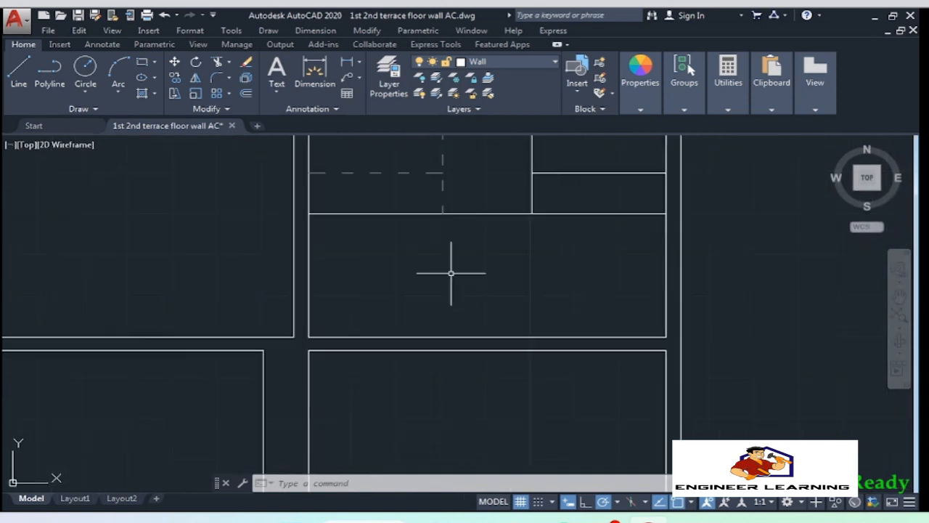
{"action": "left_click", "coordinate": [497, 353]}
{"action": "left_click", "coordinate": [478, 328]}
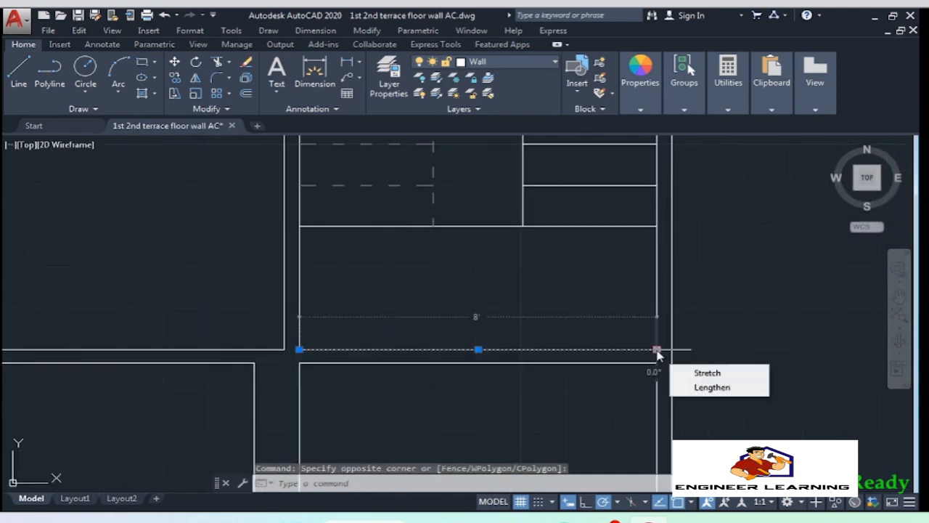
{"action": "type", "text": "l"}
{"action": "key", "text": "Return"}
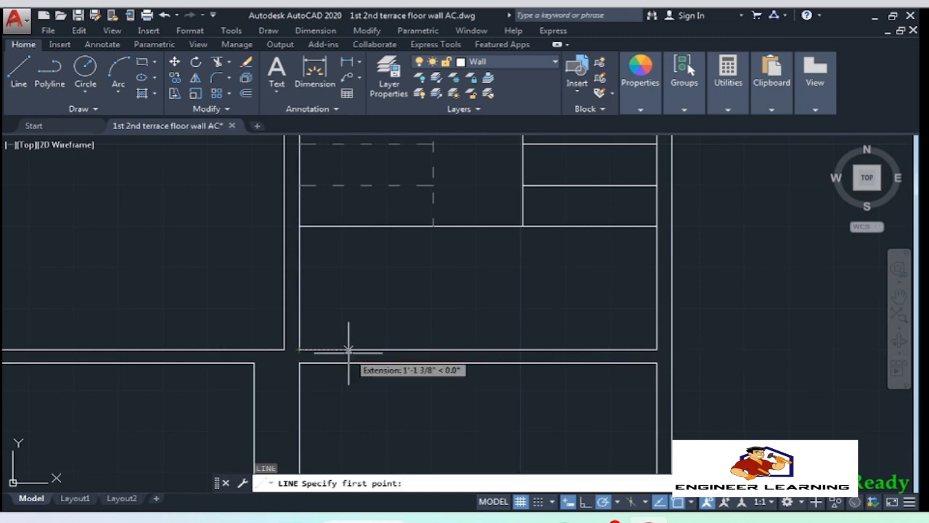
{"action": "key", "text": "Return"}
{"action": "left_click", "coordinate": [480, 363]}
{"action": "key", "text": "Return"}
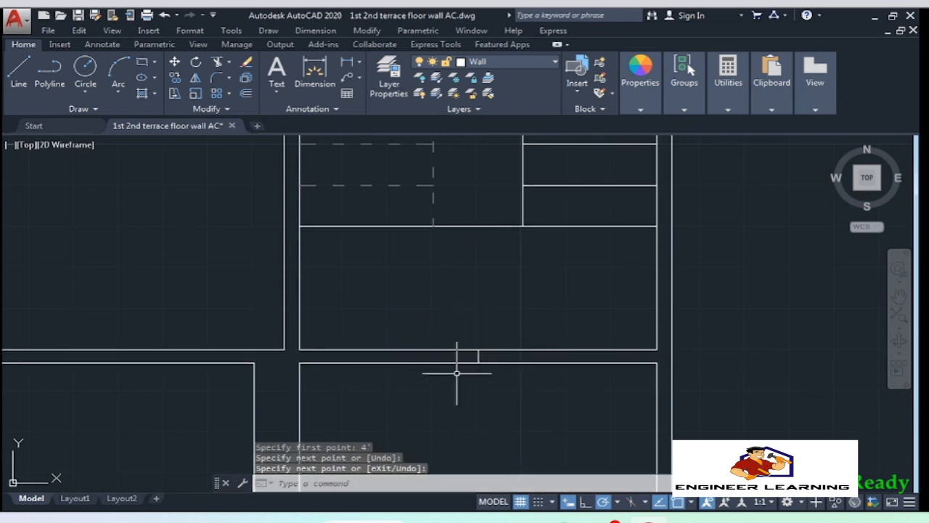
Draw another short line across the wall below the staircase, 2' to the left of the middle line
{"action": "key", "text": "Return"}
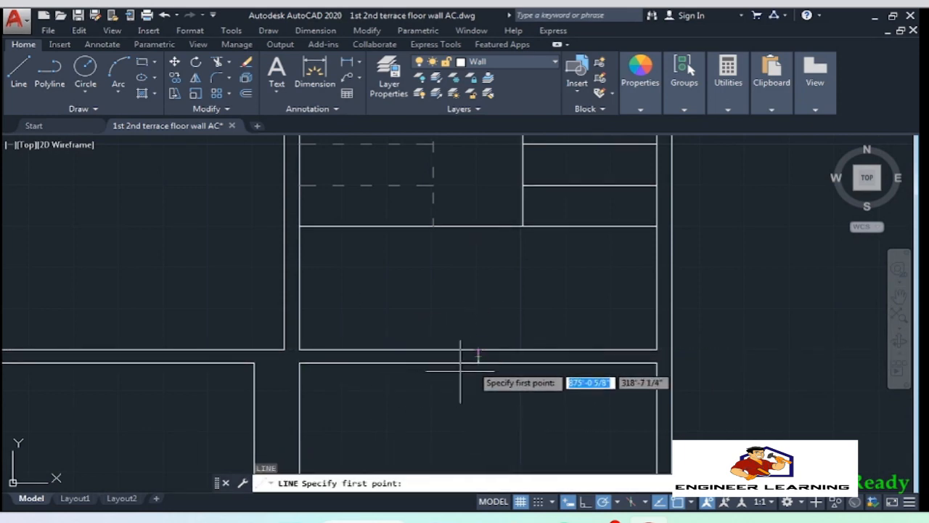
{"action": "scroll", "coordinate": [454, 356], "scroll_direction": "up", "scroll_amount": 5}
{"action": "type", "text": "2'"}
{"action": "key", "text": "Return"}
{"action": "scroll", "coordinate": [408, 307], "scroll_direction": "down", "scroll_amount": 2}
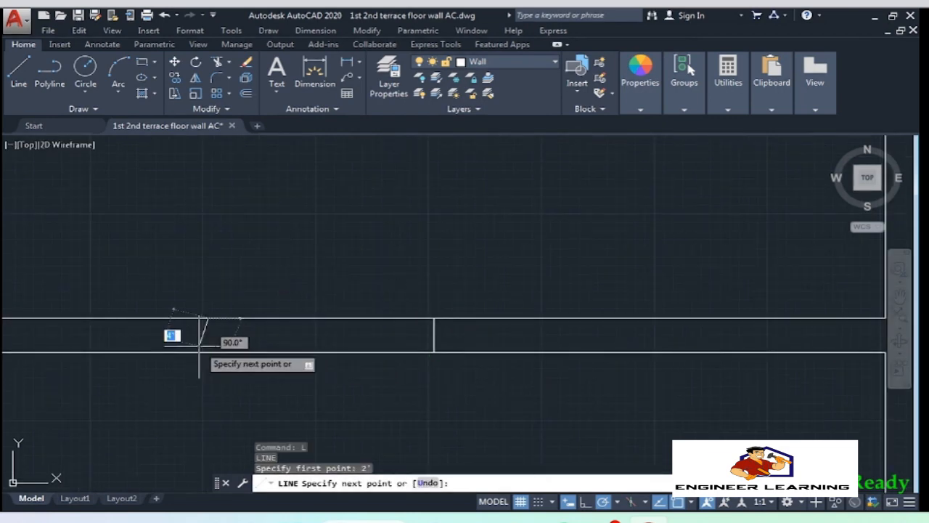
{"action": "left_click", "coordinate": [208, 352]}
{"action": "key", "text": "Return"}
Draw a matching short line across the wall below the staircase, 2' to the right of the middle line
{"action": "key", "text": "Return"}
{"action": "type", "text": "2'"}
{"action": "key", "text": "Return"}
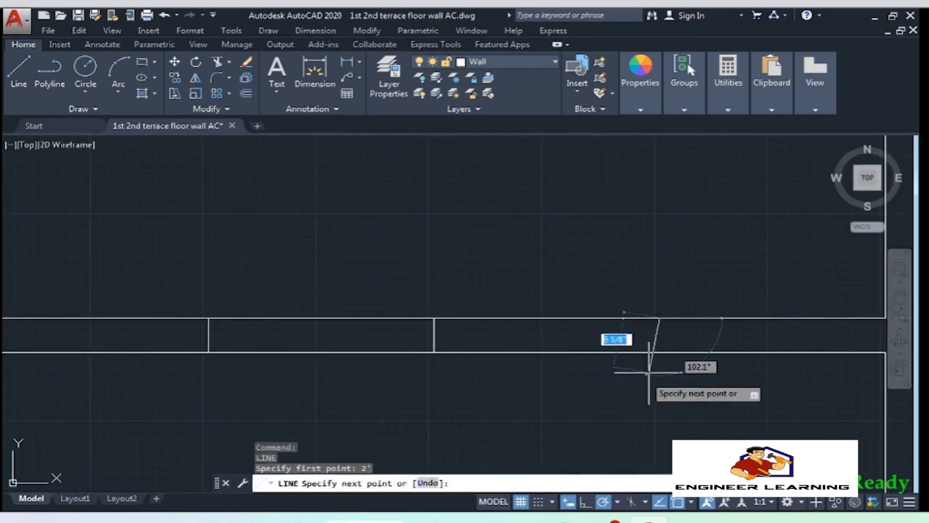
{"action": "left_click", "coordinate": [660, 318]}
{"action": "key", "text": "Return"}
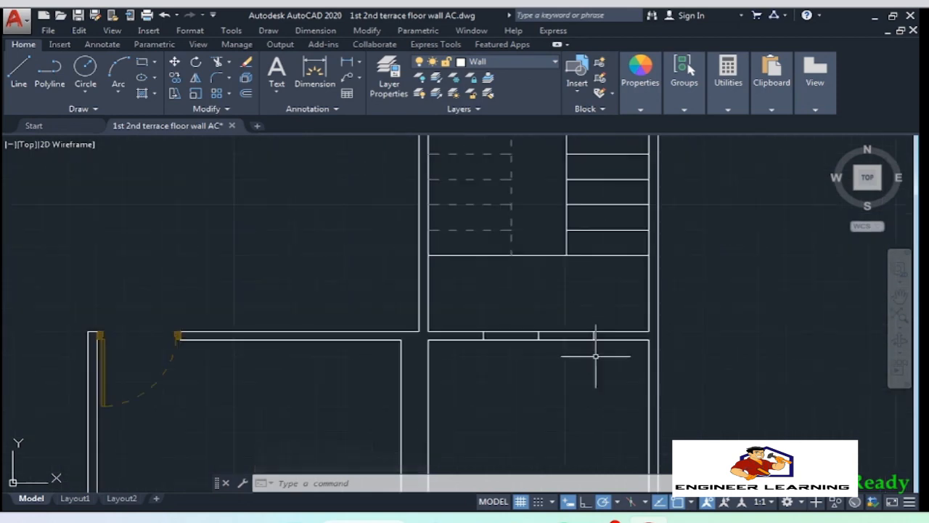
Trim away both wall faces and the middle line between the two outer jamb lines to open the 4 ft doorway
{"action": "left_click", "coordinate": [600, 353]}
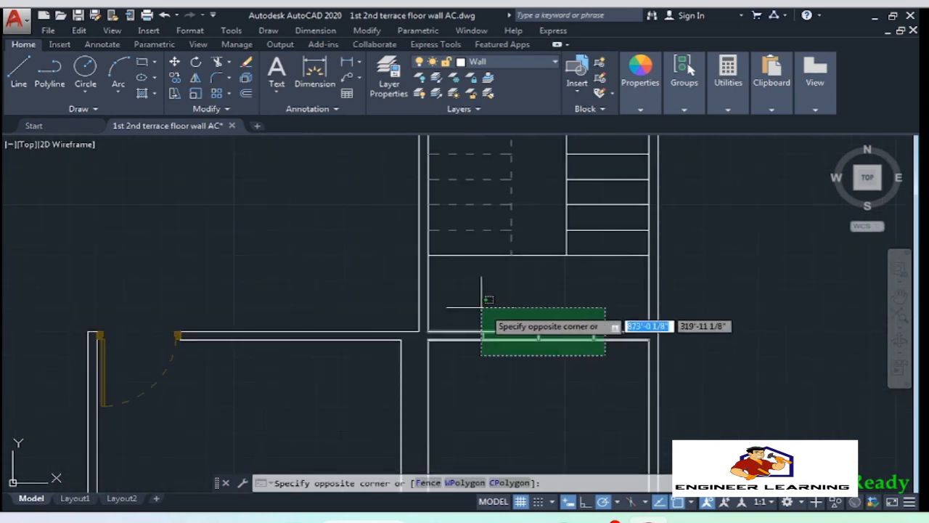
{"action": "left_click", "coordinate": [485, 312]}
{"action": "scroll", "coordinate": [527, 341], "scroll_direction": "up", "scroll_amount": 2}
{"action": "scroll", "coordinate": [527, 341], "scroll_direction": "up", "scroll_amount": 2}
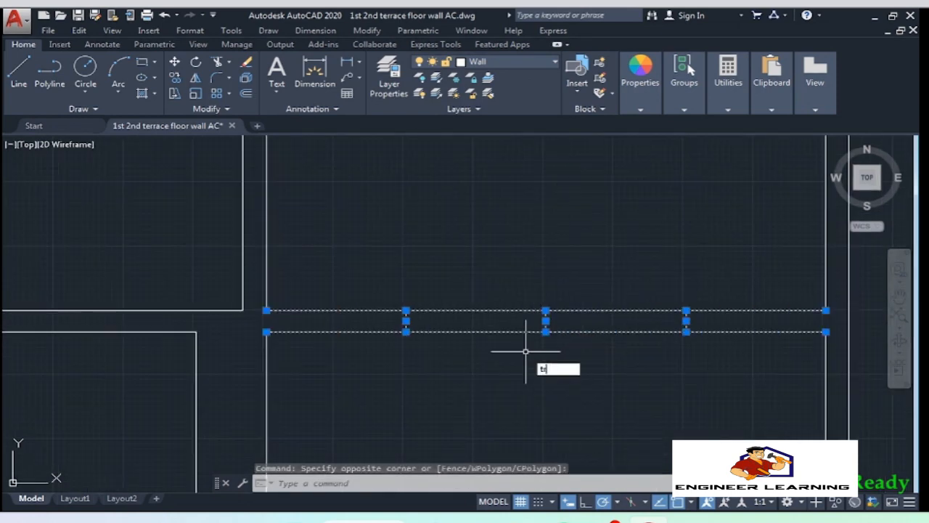
{"action": "type", "text": "r"}
{"action": "key", "text": "Return"}
{"action": "left_click", "coordinate": [590, 356]}
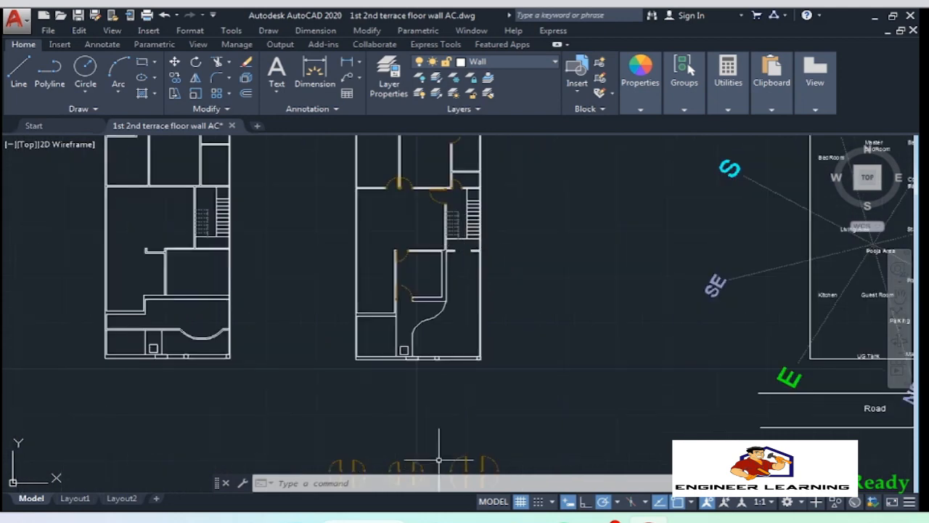
Copy the upward-opening, left-hinged 4 ft door block into the new opening in the wall below the staircase
{"action": "scroll", "coordinate": [473, 373], "scroll_direction": "up", "scroll_amount": 5}
{"action": "left_click", "coordinate": [400, 348]}
{"action": "type", "text": "co"}
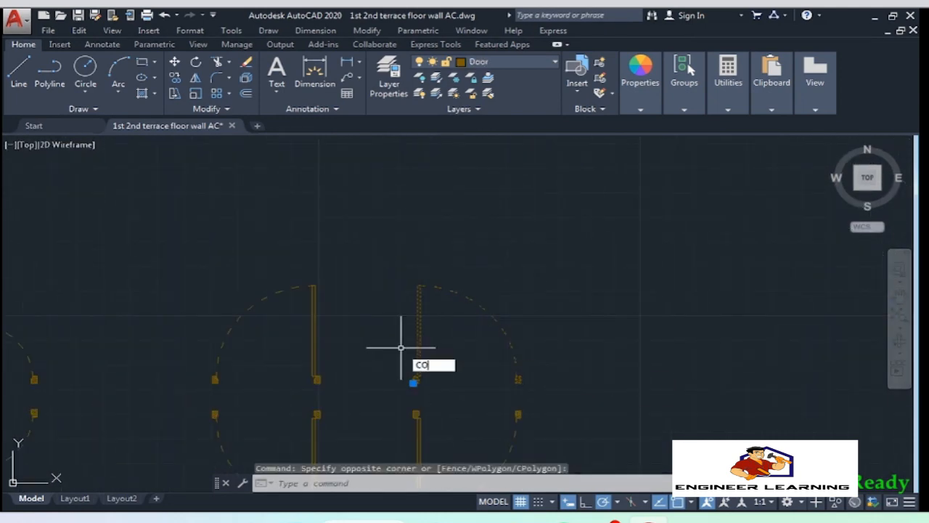
{"action": "key", "text": "Return"}
{"action": "scroll", "coordinate": [422, 374], "scroll_direction": "up", "scroll_amount": 5}
{"action": "left_click", "coordinate": [332, 433]}
{"action": "scroll", "coordinate": [331, 433], "scroll_direction": "down", "scroll_amount": 10}
{"action": "scroll", "coordinate": [317, 211], "scroll_direction": "up", "scroll_amount": 5}
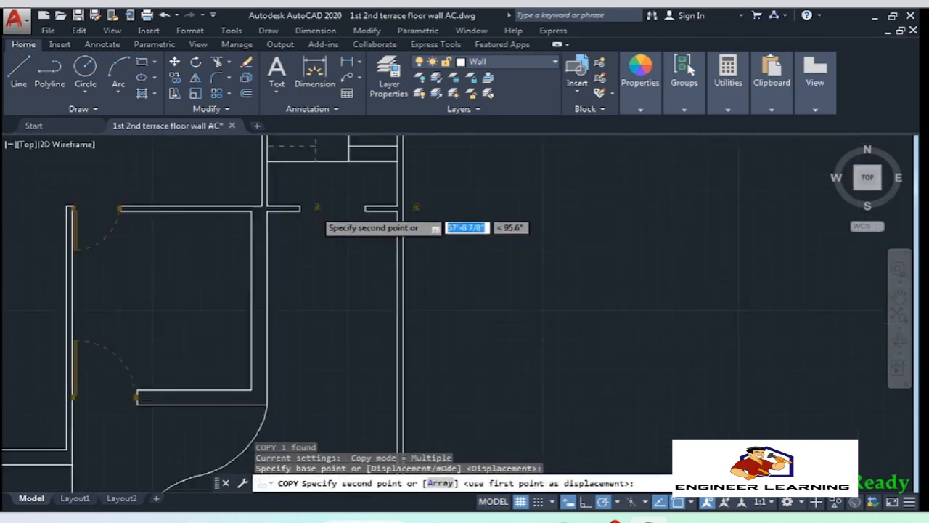
{"action": "scroll", "coordinate": [314, 210], "scroll_direction": "up", "scroll_amount": 6}
{"action": "middle_click_drag", "start_coordinate": [314, 210], "coordinate": [407, 318]}
{"action": "left_click", "coordinate": [358, 324]}
{"action": "key", "text": "Return"}
{"action": "scroll", "coordinate": [417, 361], "scroll_direction": "down", "scroll_amount": 11}
{"action": "mouse_move", "coordinate": [416, 361]}
{"action": "middle_mouse_down"}
{"action": "mouse_move", "coordinate": [462, 292]}
{"action": "mouse_move", "coordinate": [494, 292]}
{"action": "mouse_move", "coordinate": [480, 291]}
{"action": "middle_mouse_up"}
{"action": "scroll", "coordinate": [490, 289], "scroll_direction": "down", "scroll_amount": 2}
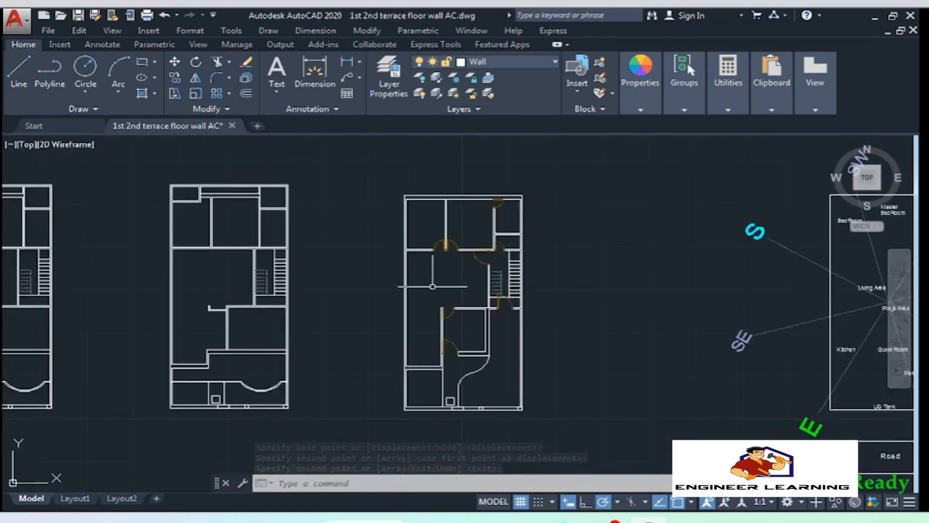
Make Window the current layer for drawing in the empty area beside the door blocks
{"action": "middle_click_drag", "start_coordinate": [511, 343], "coordinate": [385, 264]}
{"action": "middle_click_drag", "start_coordinate": [427, 418], "coordinate": [313, 312]}
{"action": "scroll", "coordinate": [311, 341], "scroll_direction": "up", "scroll_amount": 5}
{"action": "mouse_move", "coordinate": [363, 342]}
{"action": "middle_mouse_down"}
{"action": "mouse_move", "coordinate": [311, 342]}
{"action": "mouse_move", "coordinate": [274, 320]}
{"action": "middle_mouse_up"}
{"action": "scroll", "coordinate": [141, 329], "scroll_direction": "up", "scroll_amount": 5}
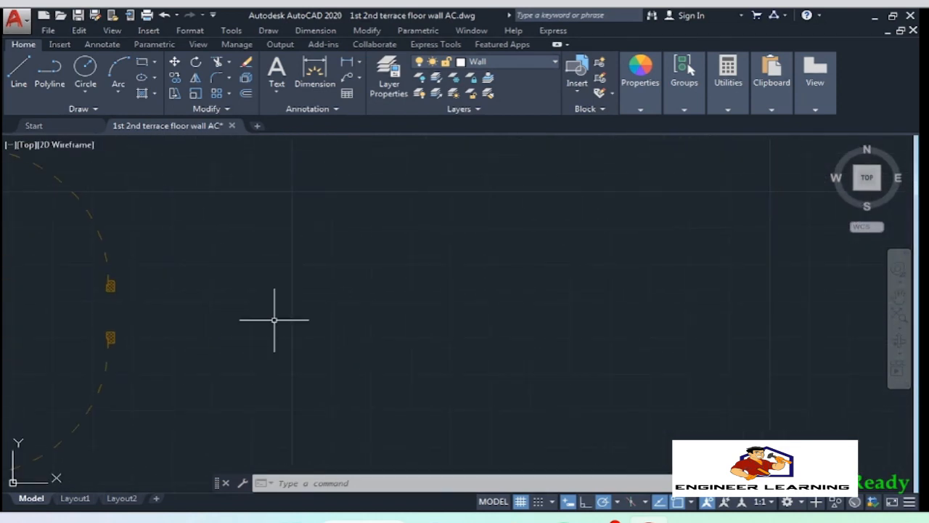
{"action": "left_click", "coordinate": [489, 64]}
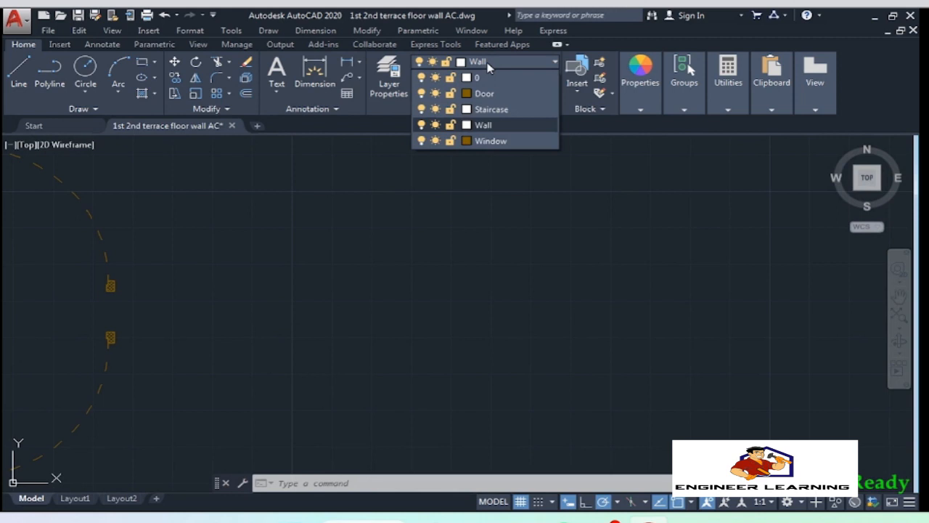
{"action": "left_click", "coordinate": [490, 142]}
{"action": "left_click", "coordinate": [332, 322]}
{"action": "left_click", "coordinate": [270, 327]}
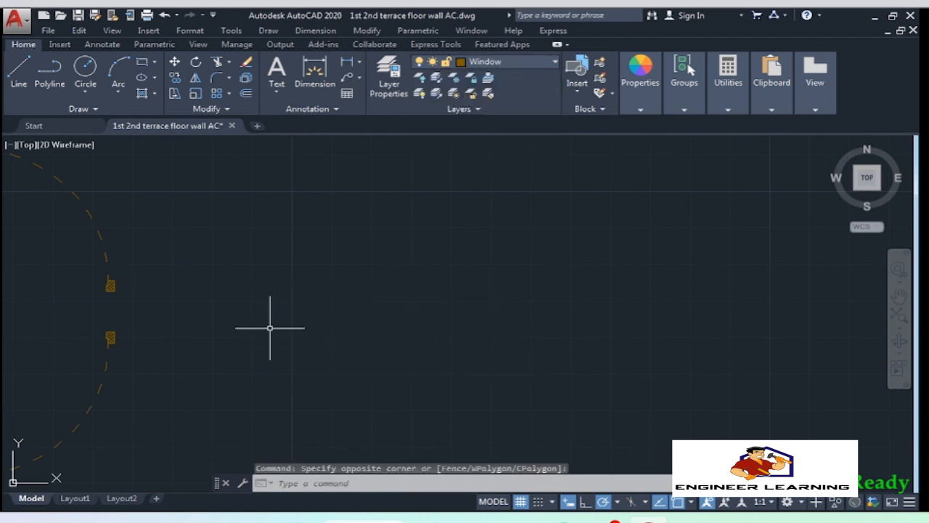
Start the window frame outline with connected lines 1-7/8" right, 1" down and 1/2" right, beside the door blocks
{"action": "scroll", "coordinate": [290, 335], "scroll_direction": "up", "scroll_amount": 6}
{"action": "type", "text": "l"}
{"action": "key", "text": "Return"}
{"action": "left_click", "coordinate": [311, 280]}
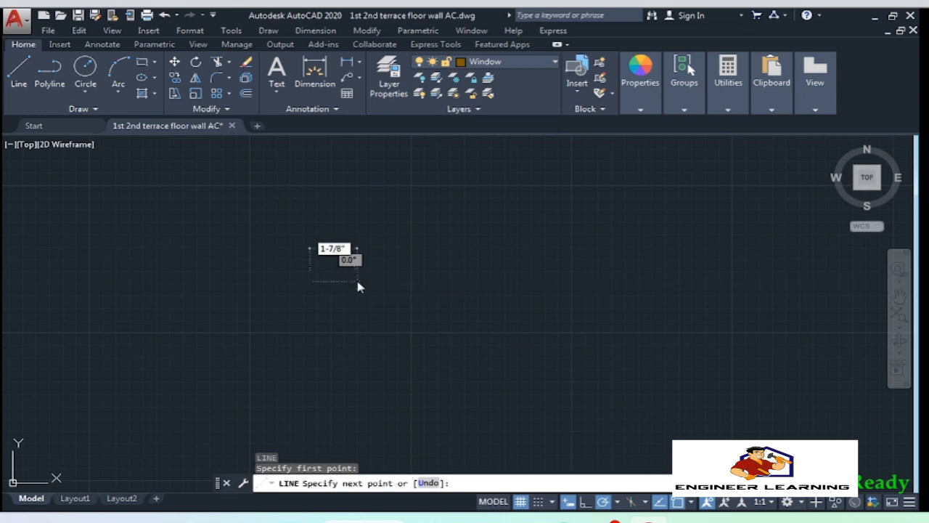
{"action": "key", "text": "Return"}
{"action": "scroll", "coordinate": [342, 290], "scroll_direction": "up", "scroll_amount": 3}
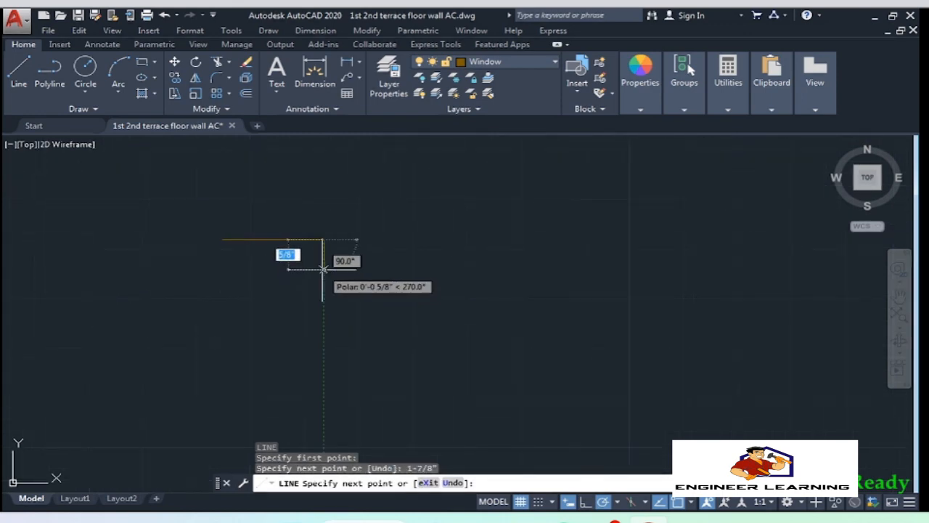
{"action": "type", "text": "1"}
{"action": "key", "text": "Return"}
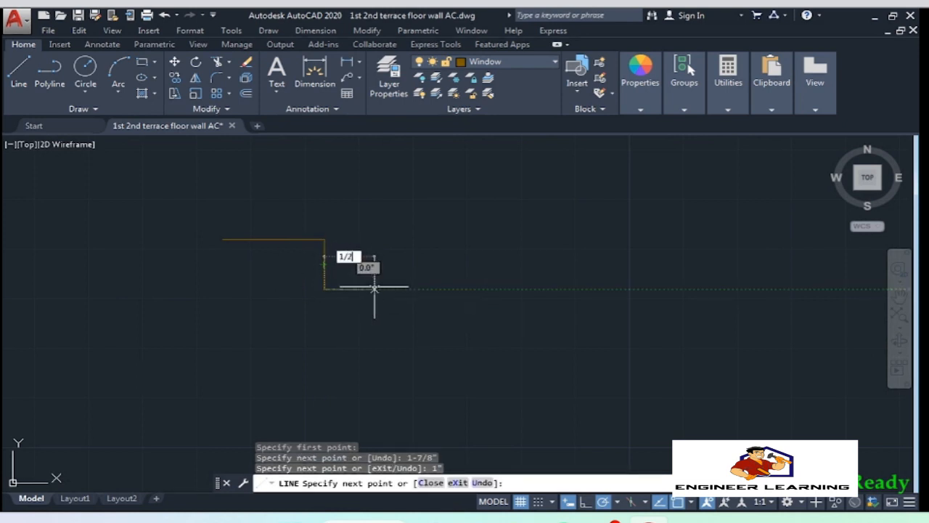
{"action": "type", "text": "1/2"}
{"action": "key", "text": "Return"}
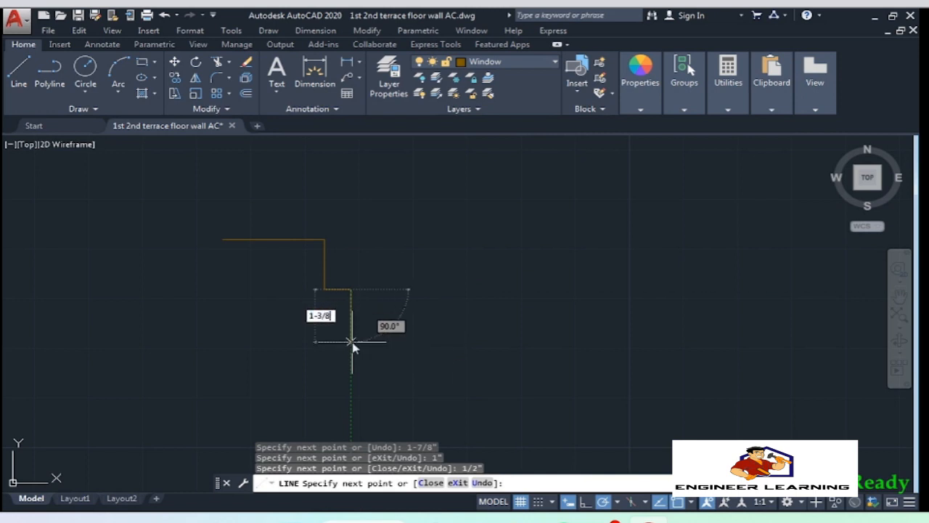
Complete the frame outline with lines 1-3/8" down, 1/2" left, 1-3/8" down and 1-7/8" left, closing it at its start point
{"action": "type", "text": "1-3/8"}
{"action": "key", "text": "Return"}
{"action": "scroll", "coordinate": [336, 367], "scroll_direction": "up", "scroll_amount": 4}
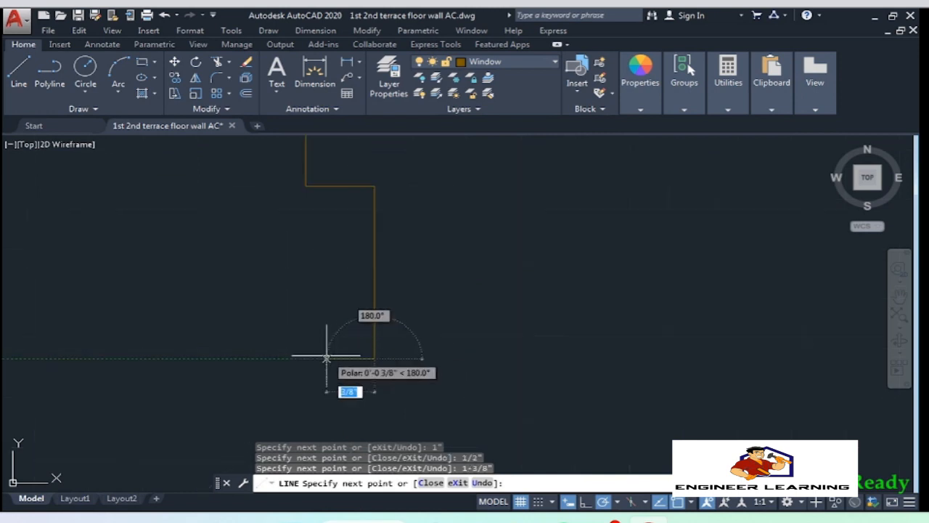
{"action": "type", "text": "1/2"}
{"action": "key", "text": "Return"}
{"action": "scroll", "coordinate": [334, 360], "scroll_direction": "down", "scroll_amount": 4}
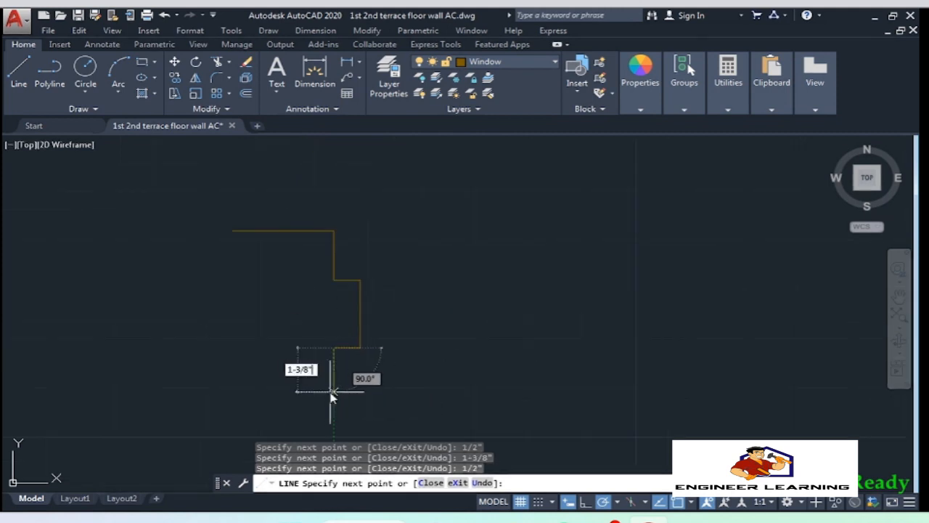
{"action": "key", "text": "Return"}
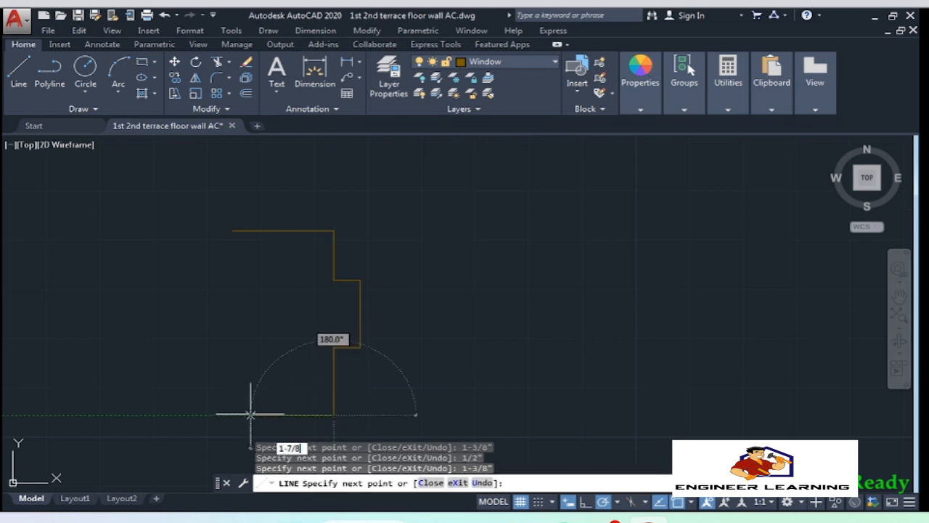
{"action": "key", "text": "Return"}
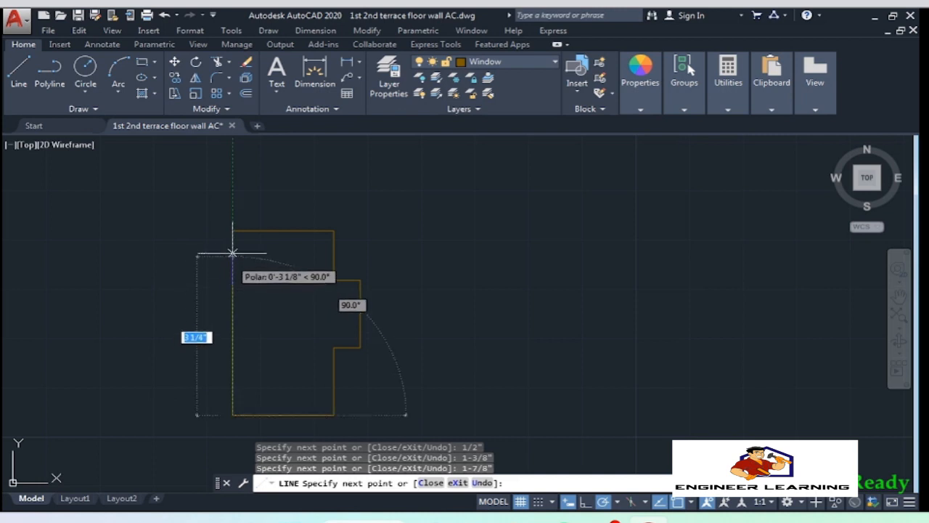
{"action": "key", "text": "Return"}
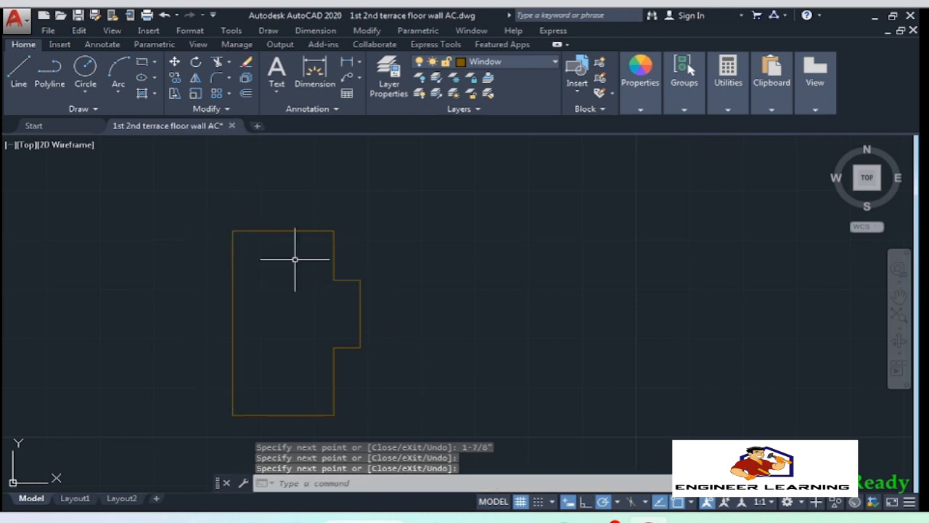
Mirror the window frame profile about a vertical line 2'6" right of its upper-left corner, keeping the original
{"action": "scroll", "coordinate": [279, 256], "scroll_direction": "down", "scroll_amount": 2}
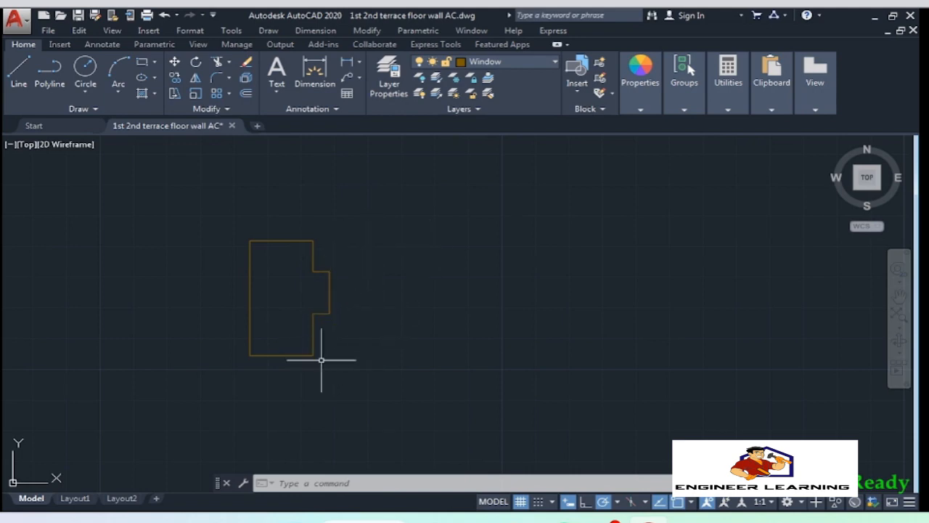
{"action": "scroll", "coordinate": [200, 351], "scroll_direction": "down", "scroll_amount": 1}
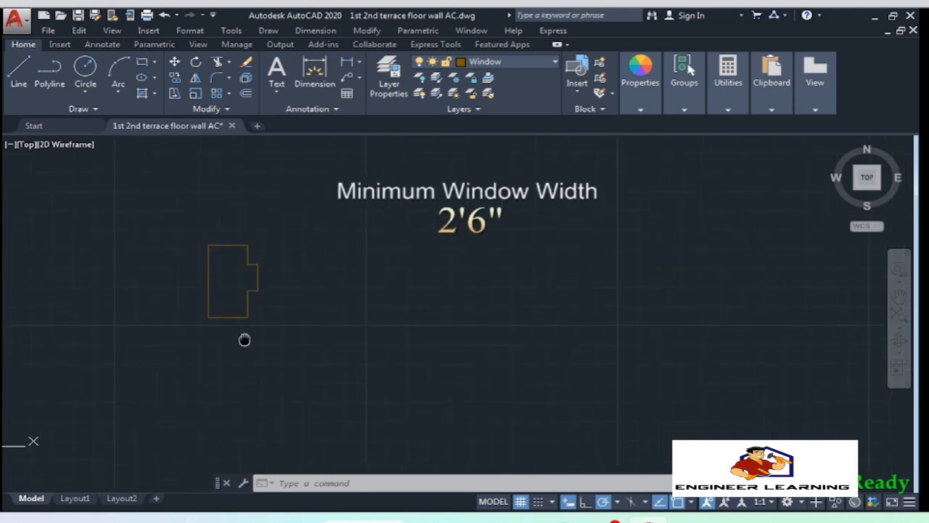
{"action": "scroll", "coordinate": [244, 339], "scroll_direction": "down", "scroll_amount": 2}
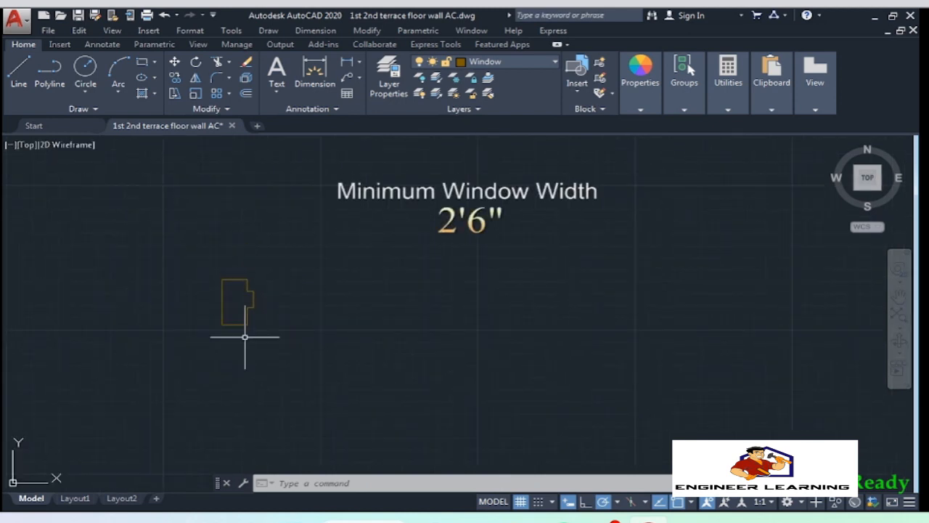
{"action": "scroll", "coordinate": [245, 336], "scroll_direction": "down", "scroll_amount": 5}
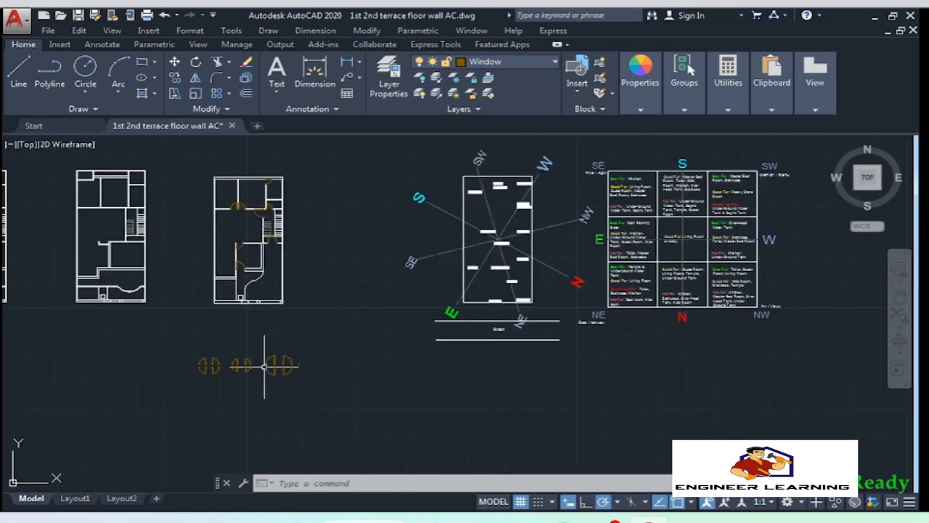
{"action": "scroll", "coordinate": [265, 367], "scroll_direction": "up", "scroll_amount": 5}
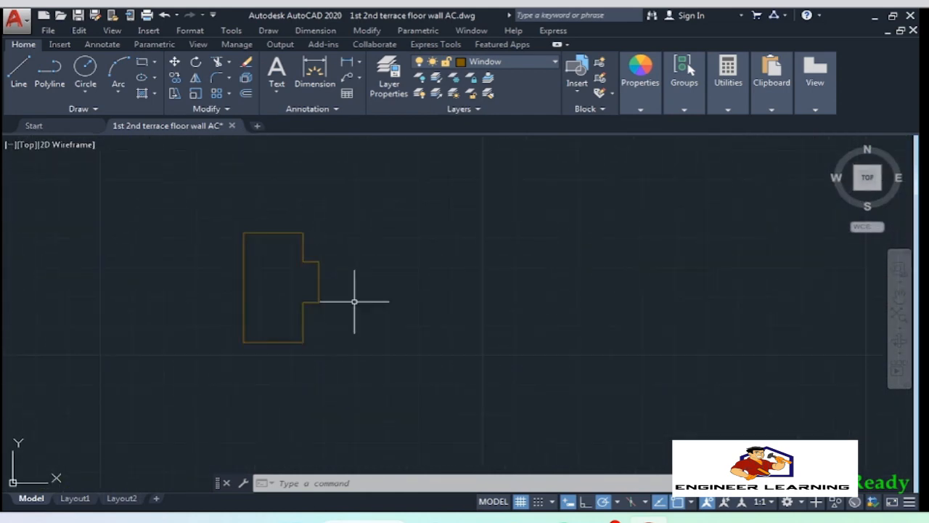
{"action": "scroll", "coordinate": [355, 301], "scroll_direction": "up", "scroll_amount": 2}
{"action": "middle_click_drag", "start_coordinate": [352, 302], "coordinate": [271, 323]}
{"action": "scroll", "coordinate": [270, 324], "scroll_direction": "down", "scroll_amount": 3}
{"action": "left_click", "coordinate": [264, 369]}
{"action": "left_click", "coordinate": [182, 244]}
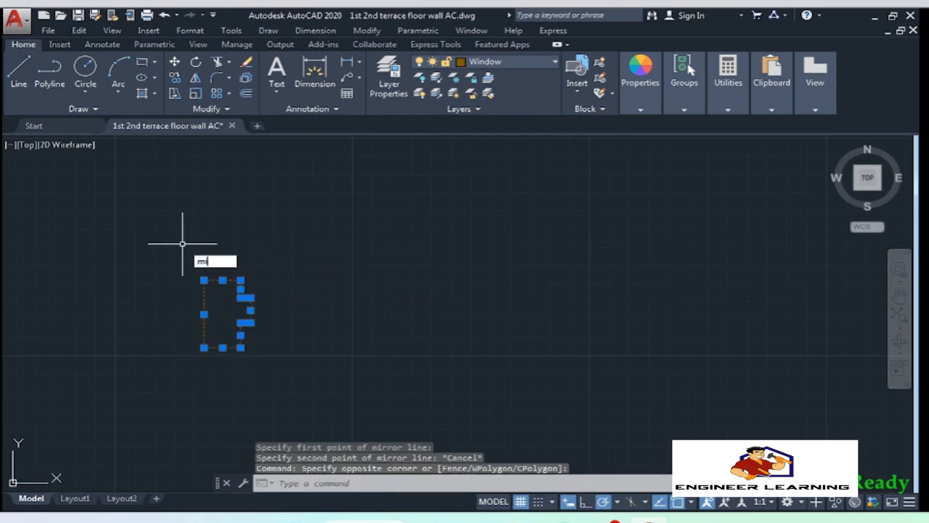
{"action": "type", "text": "mi"}
{"action": "key", "text": "Return"}
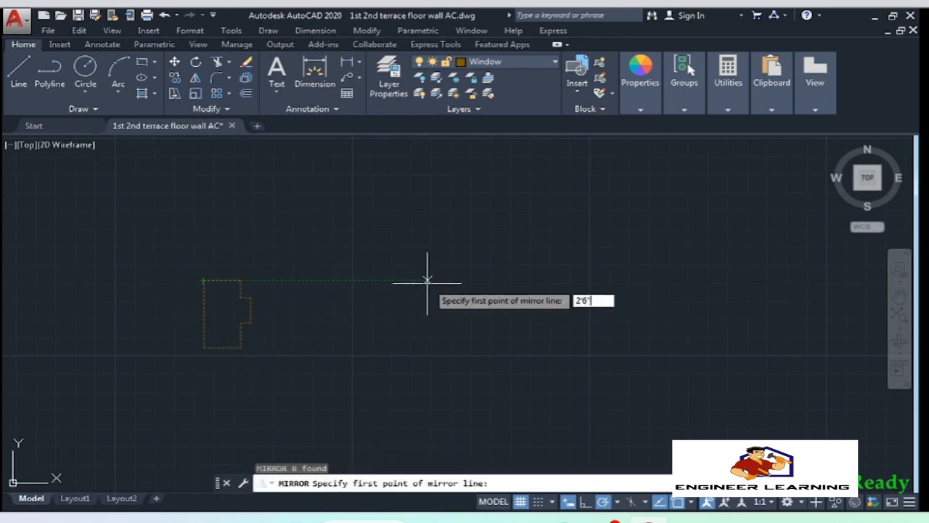
{"action": "key", "text": "Return"}
{"action": "scroll", "coordinate": [407, 291], "scroll_direction": "down", "scroll_amount": 3}
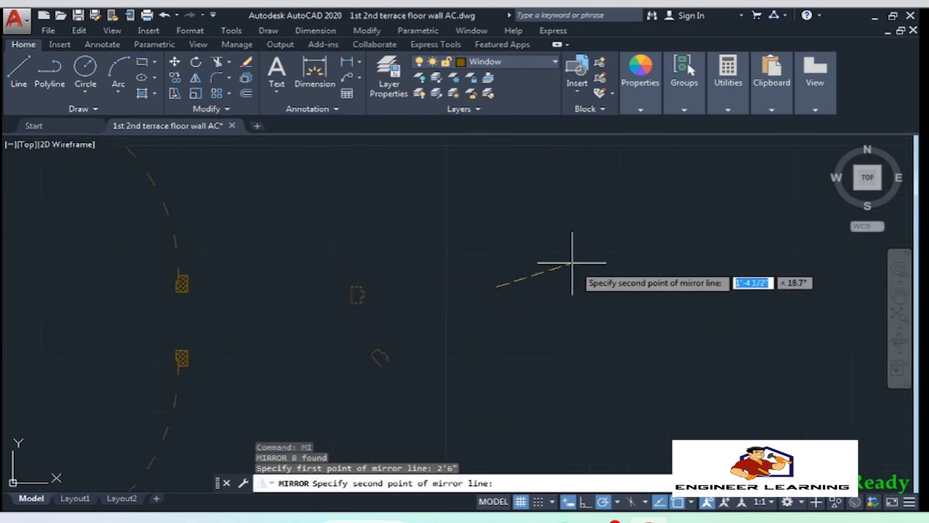
{"action": "left_click", "coordinate": [501, 238]}
{"action": "key", "text": "Return"}
{"action": "scroll", "coordinate": [433, 277], "scroll_direction": "up", "scroll_amount": 4}
{"action": "middle_click_drag", "start_coordinate": [433, 277], "coordinate": [277, 253]}
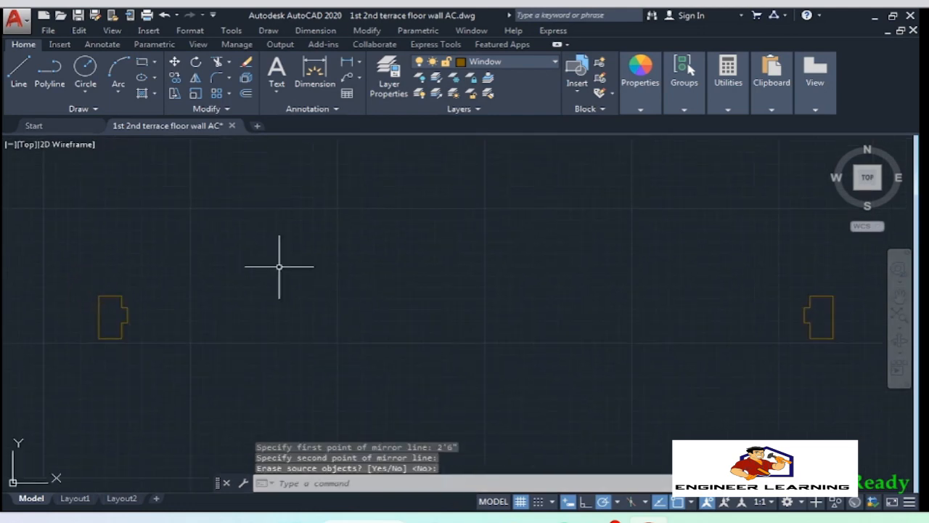
Join the two frames with two horizontal inner lines running between the corners of their projecting notches
{"action": "key", "text": "Return"}
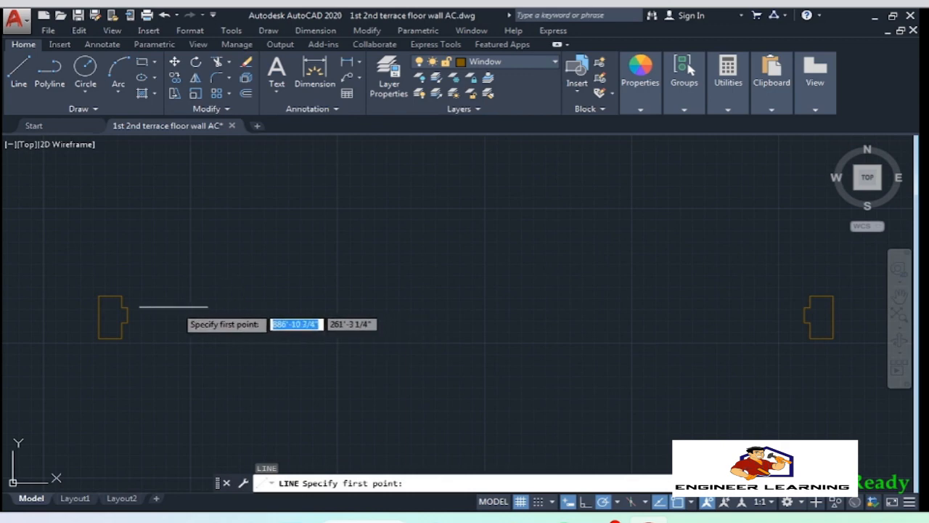
{"action": "left_click", "coordinate": [127, 307]}
{"action": "left_click", "coordinate": [794, 307]}
{"action": "key", "text": "Return"}
{"action": "key", "text": "Return"}
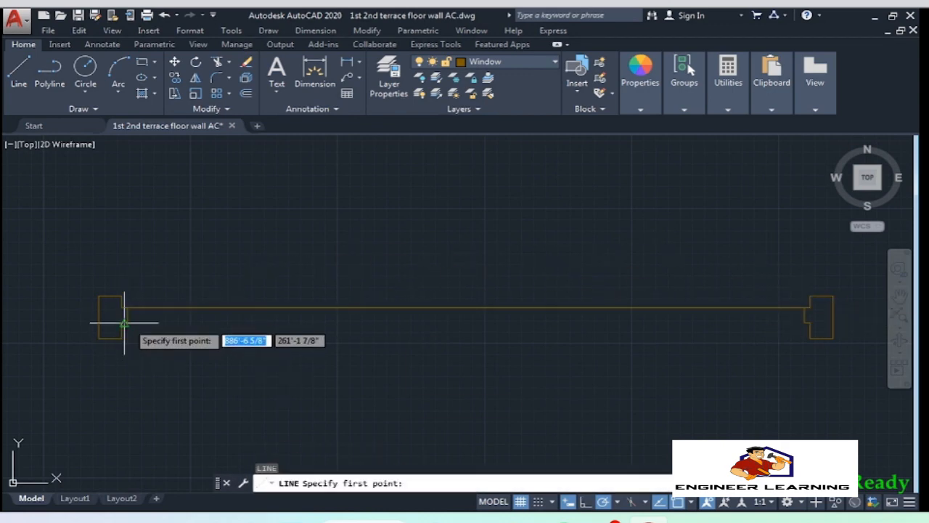
{"action": "scroll", "coordinate": [124, 313], "scroll_direction": "up", "scroll_amount": 4}
{"action": "left_click", "coordinate": [108, 311]}
{"action": "scroll", "coordinate": [108, 311], "scroll_direction": "down", "scroll_amount": 4}
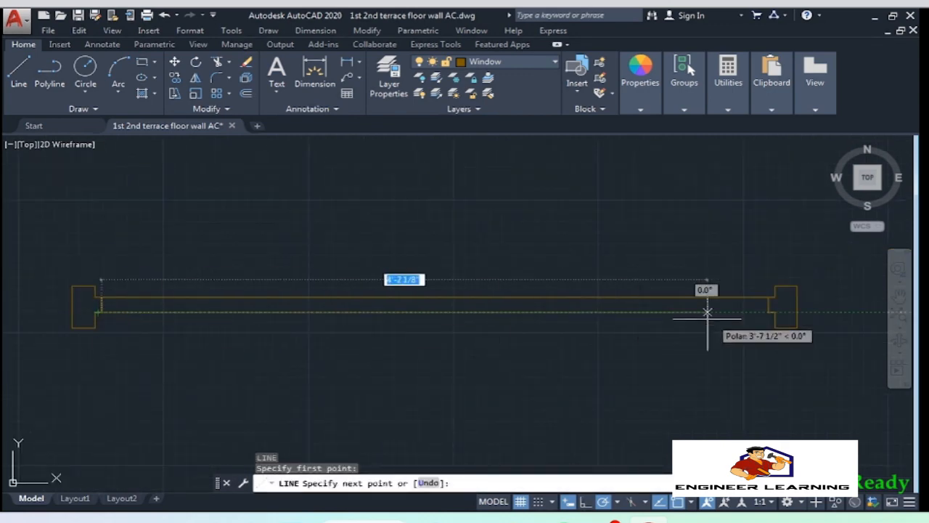
{"action": "left_click", "coordinate": [769, 312]}
{"action": "key", "text": "Return"}
Draw the two outer horizontal lines joining the upper and the lower inner corners of both frames
{"action": "key", "text": "Return"}
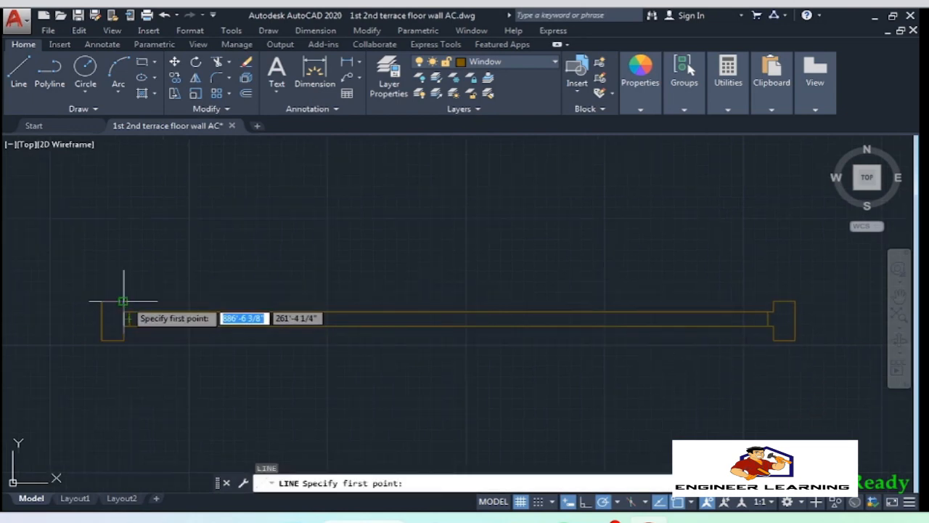
{"action": "left_click", "coordinate": [124, 301]}
{"action": "left_click", "coordinate": [782, 301]}
{"action": "key", "text": "Return"}
{"action": "key", "text": "Return"}
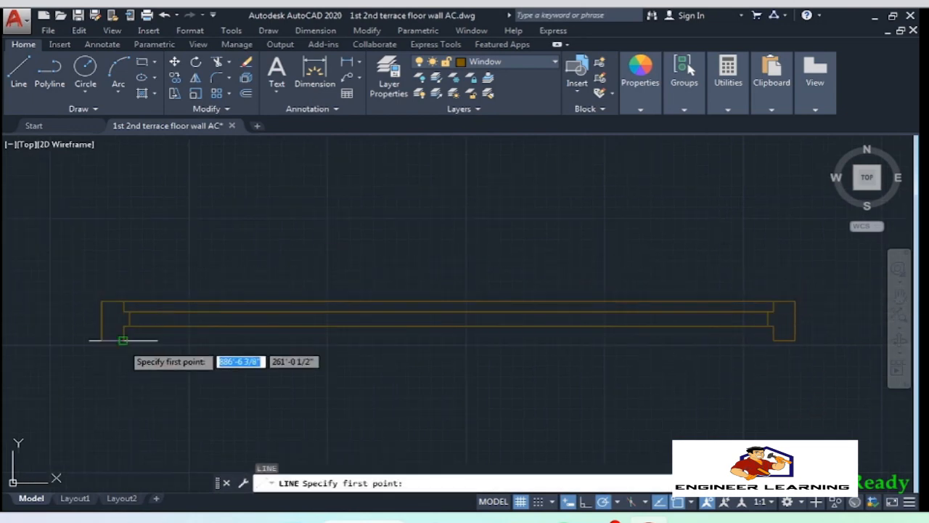
{"action": "left_click", "coordinate": [125, 339]}
{"action": "left_click", "coordinate": [768, 340]}
{"action": "key", "text": "Return"}
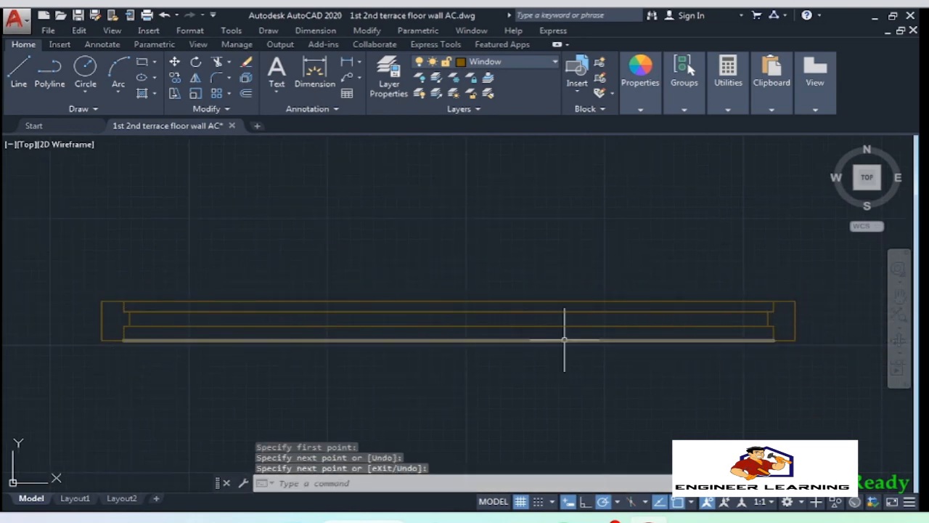
Hatch the inside of both window frames and set the hatch pattern to ANSI37
{"action": "type", "text": "h"}
{"action": "key", "text": "Return"}
{"action": "left_click", "coordinate": [161, 354]}
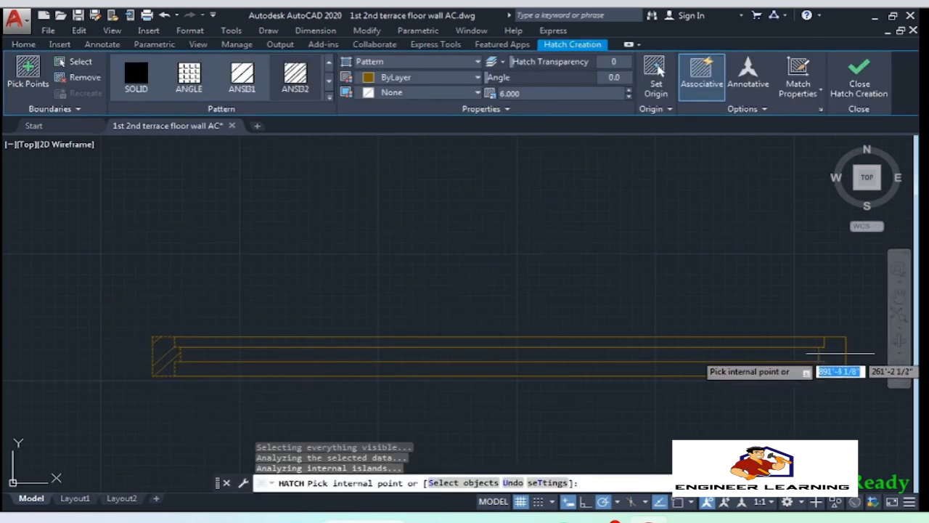
{"action": "key", "text": "Return"}
{"action": "left_click", "coordinate": [161, 354]}
{"action": "left_click", "coordinate": [329, 96]}
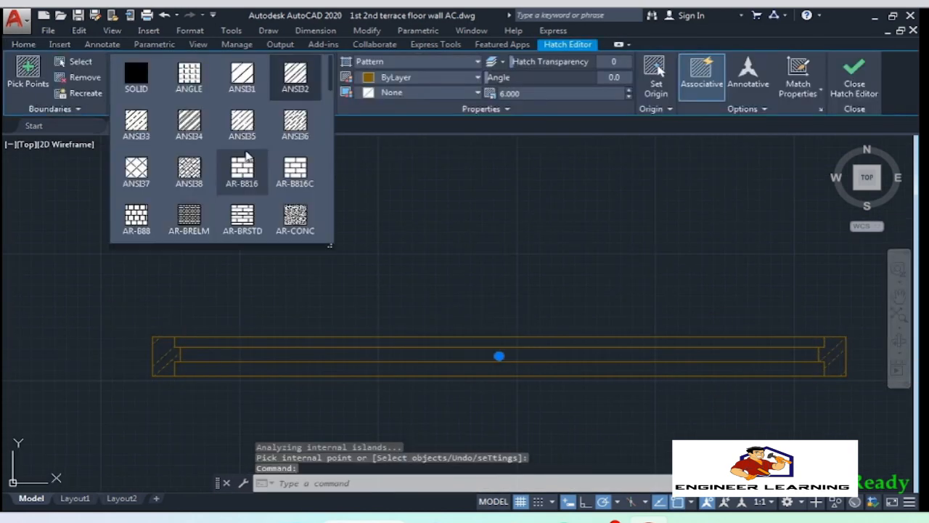
{"action": "left_click", "coordinate": [138, 173]}
{"action": "key", "text": "Escape"}
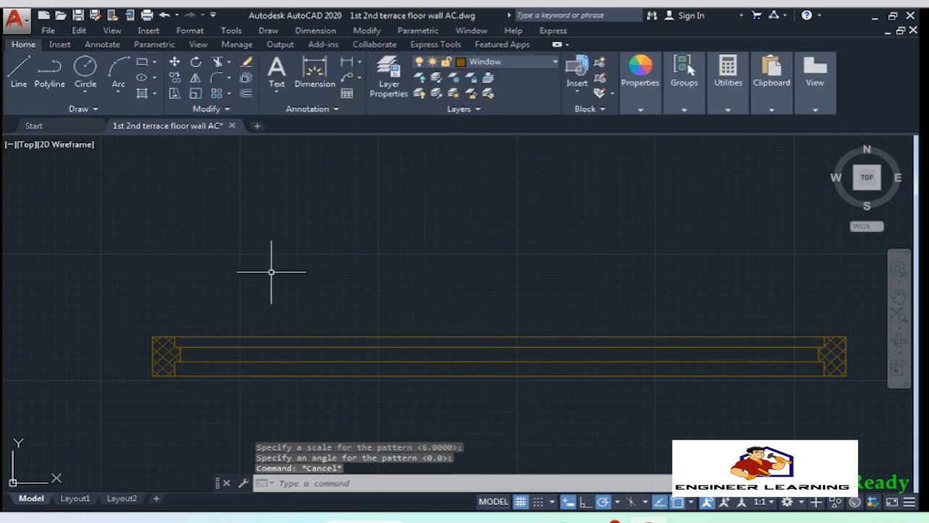
Copy the complete window three times straight up, spacing the copies in a column above the original
{"action": "scroll", "coordinate": [235, 264], "scroll_direction": "down", "scroll_amount": 4}
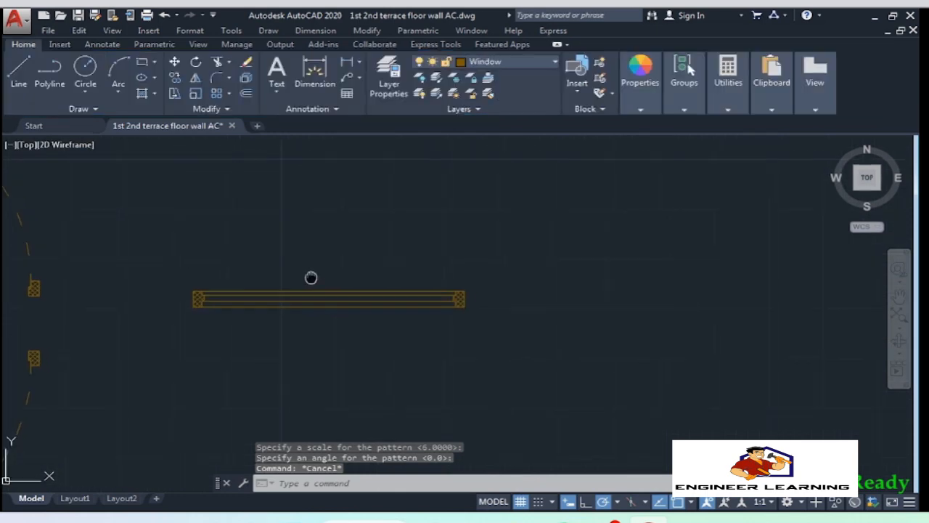
{"action": "middle_click_drag", "start_coordinate": [312, 276], "coordinate": [305, 288]}
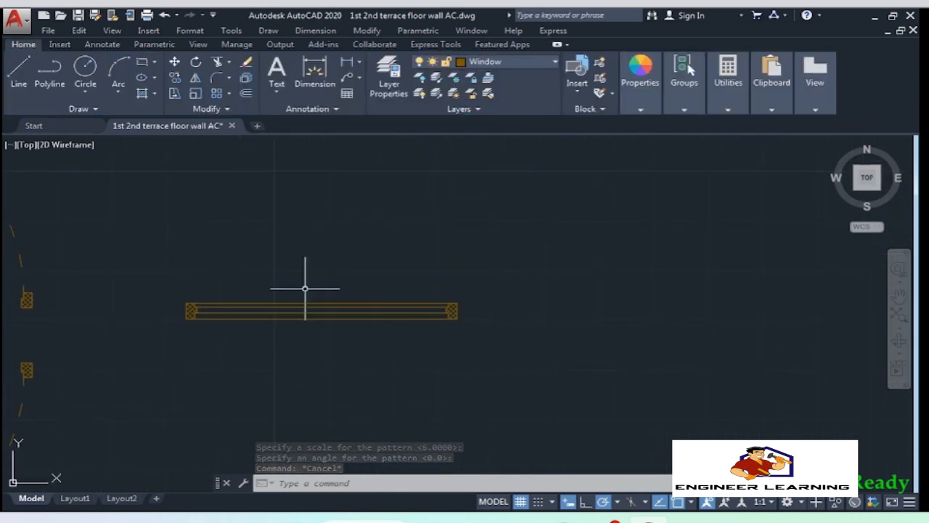
{"action": "middle_click_drag", "start_coordinate": [437, 374], "coordinate": [527, 374]}
{"action": "left_click", "coordinate": [579, 354]}
{"action": "left_click", "coordinate": [225, 277]}
{"action": "type", "text": "co"}
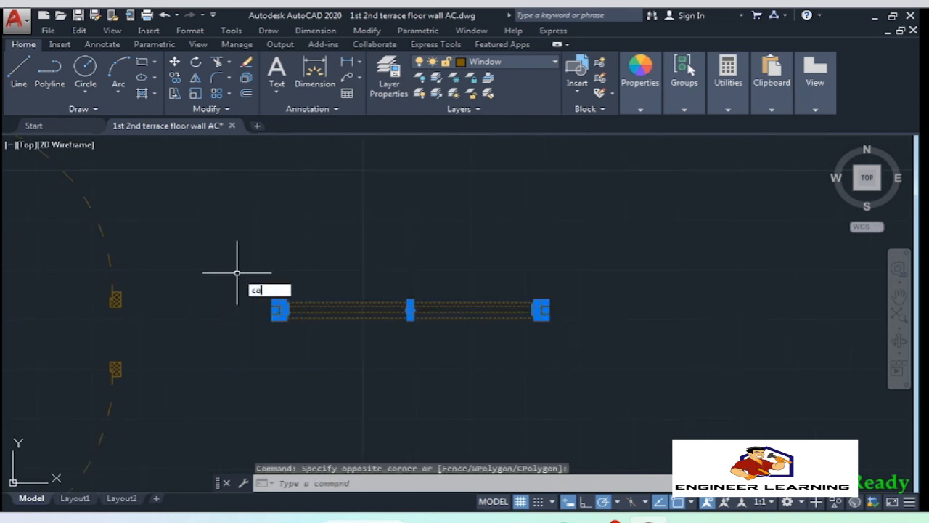
{"action": "key", "text": "Return"}
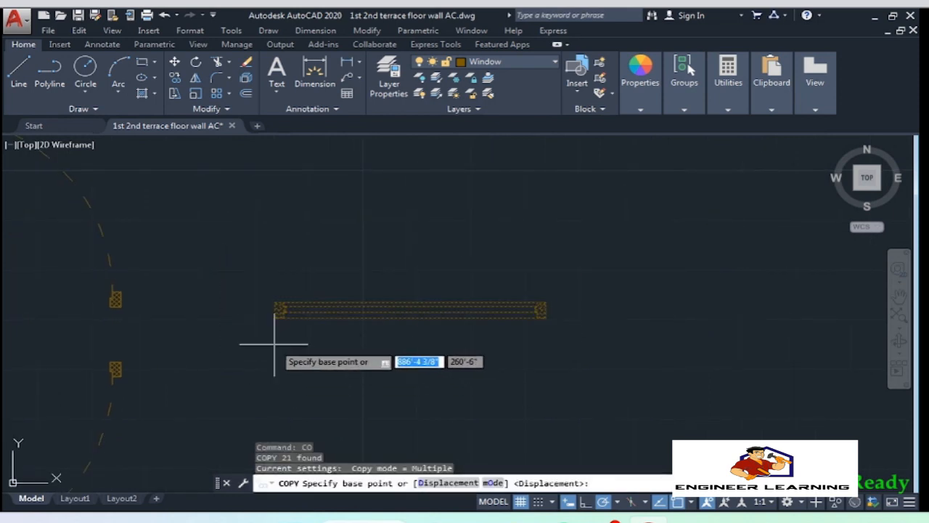
{"action": "left_click", "coordinate": [275, 342]}
{"action": "left_click", "coordinate": [275, 199]}
{"action": "left_click", "coordinate": [275, 250]}
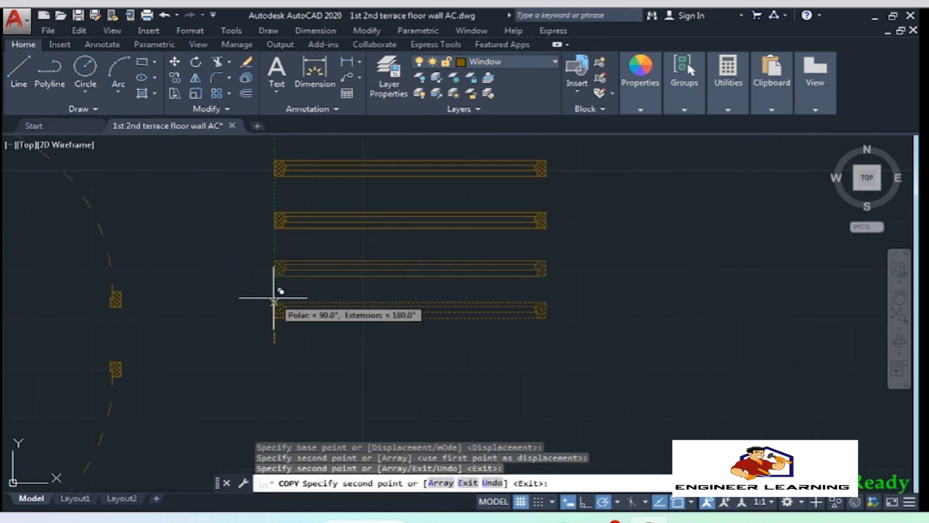
{"action": "left_click", "coordinate": [274, 297]}
{"action": "key", "text": "Return"}
Delete the frame hatch from the topmost window copy
{"action": "scroll", "coordinate": [353, 233], "scroll_direction": "up", "scroll_amount": 5}
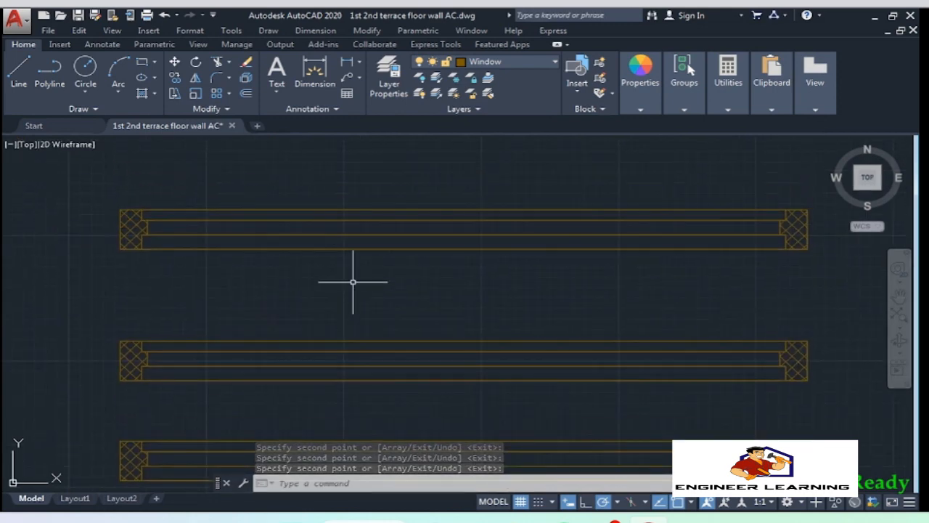
{"action": "middle_click_drag", "start_coordinate": [744, 251], "coordinate": [661, 255]}
{"action": "left_click", "coordinate": [714, 229]}
{"action": "key", "text": "Delete"}
Try moving the right frame of the topmost window 3' to the left, and undo the move
{"action": "scroll", "coordinate": [710, 233], "scroll_direction": "up", "scroll_amount": 5}
{"action": "middle_click_drag", "start_coordinate": [709, 231], "coordinate": [676, 239]}
{"action": "left_click", "coordinate": [767, 334]}
{"action": "left_click", "coordinate": [601, 167]}
{"action": "type", "text": "m"}
{"action": "key", "text": "Return"}
{"action": "left_click", "coordinate": [461, 283]}
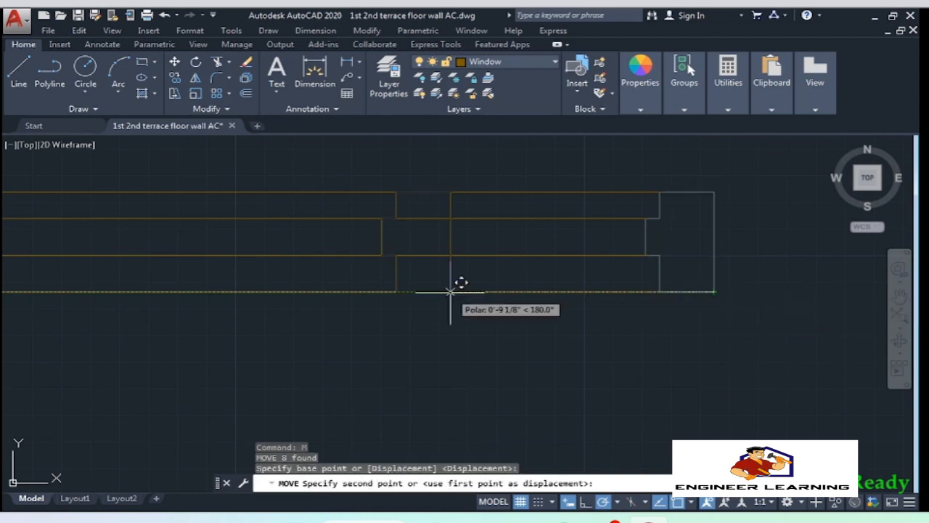
{"action": "type", "text": "3'"}
{"action": "key", "text": "Return"}
{"action": "scroll", "coordinate": [450, 290], "scroll_direction": "down", "scroll_amount": 3}
{"action": "middle_click_drag", "start_coordinate": [376, 280], "coordinate": [584, 307]}
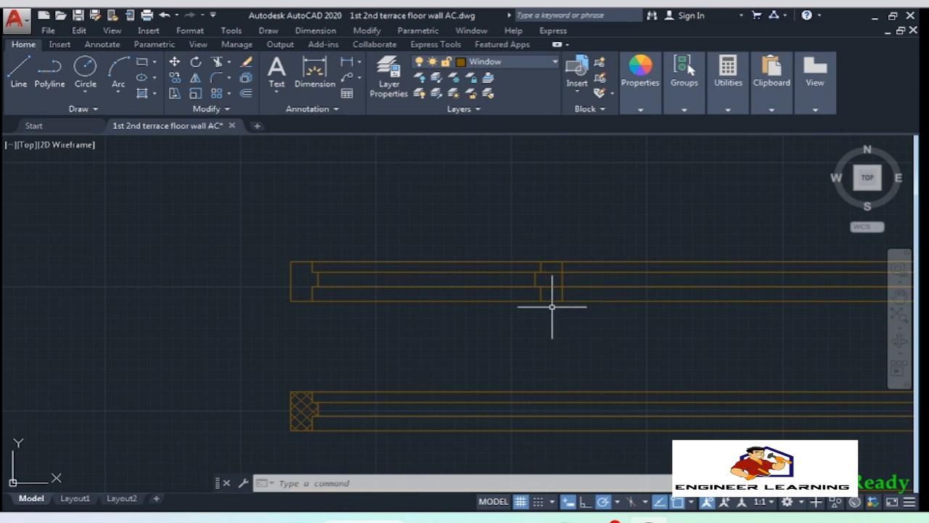
{"action": "key", "text": "ctrl+z"}
{"action": "key", "text": "ctrl+z"}
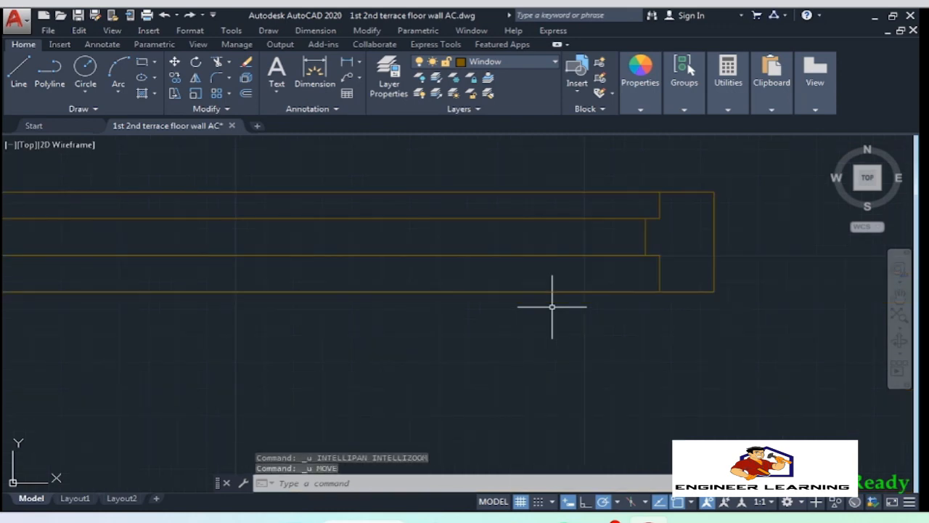
{"action": "scroll", "coordinate": [551, 306], "scroll_direction": "down", "scroll_amount": 8}
{"action": "scroll", "coordinate": [495, 167], "scroll_direction": "up", "scroll_amount": 10}
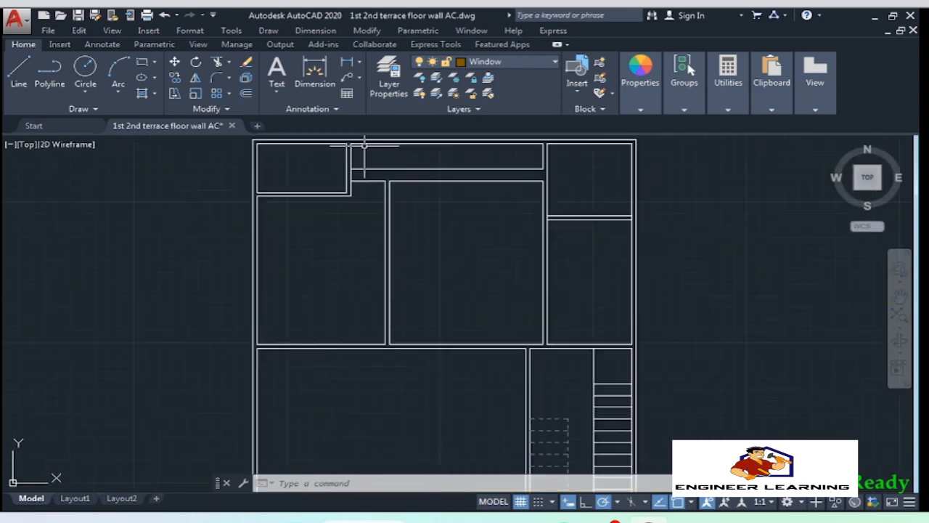
{"action": "type", "text": "l"}
{"action": "key", "text": "Return"}
{"action": "left_click", "coordinate": [436, 286]}
{"action": "key", "text": "Escape"}
{"action": "scroll", "coordinate": [286, 195], "scroll_direction": "down", "scroll_amount": 10}
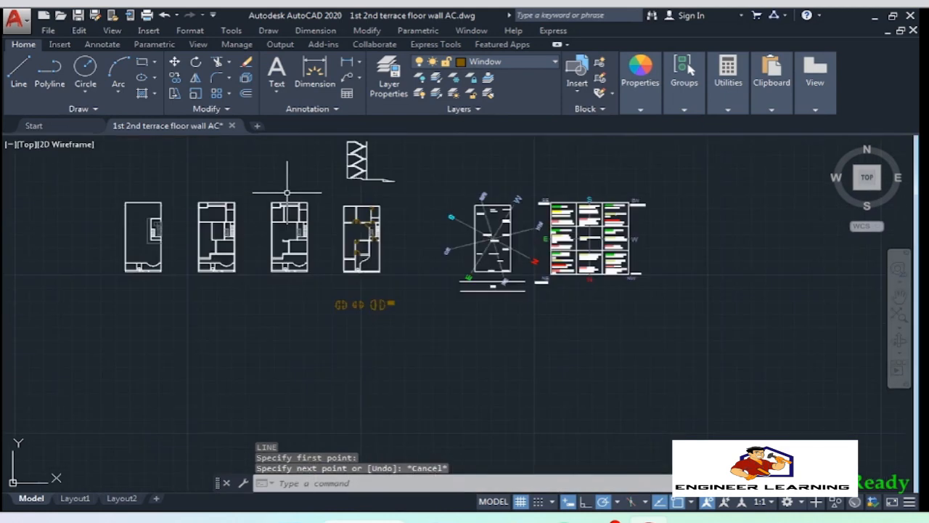
Move the right frame of the topmost window 2'6" to the left along the window
{"action": "scroll", "coordinate": [376, 305], "scroll_direction": "up", "scroll_amount": 8}
{"action": "scroll", "coordinate": [444, 269], "scroll_direction": "up", "scroll_amount": 8}
{"action": "middle_click_drag", "start_coordinate": [446, 272], "coordinate": [537, 328]}
{"action": "left_click", "coordinate": [734, 237]}
{"action": "left_click", "coordinate": [788, 305]}
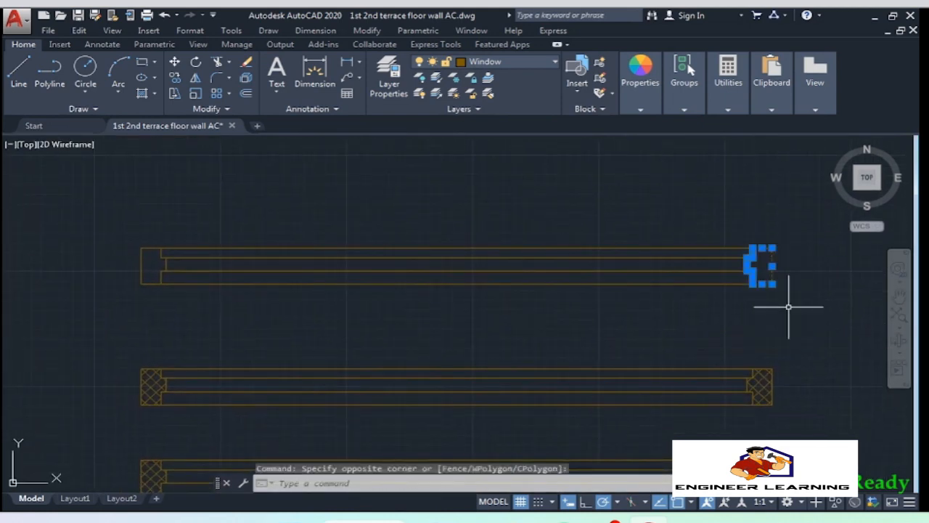
{"action": "scroll", "coordinate": [783, 271], "scroll_direction": "up", "scroll_amount": 6}
{"action": "type", "text": "m"}
{"action": "key", "text": "Return"}
{"action": "scroll", "coordinate": [770, 319], "scroll_direction": "down", "scroll_amount": 2}
{"action": "left_click", "coordinate": [751, 230]}
{"action": "type", "text": "2'6\""}
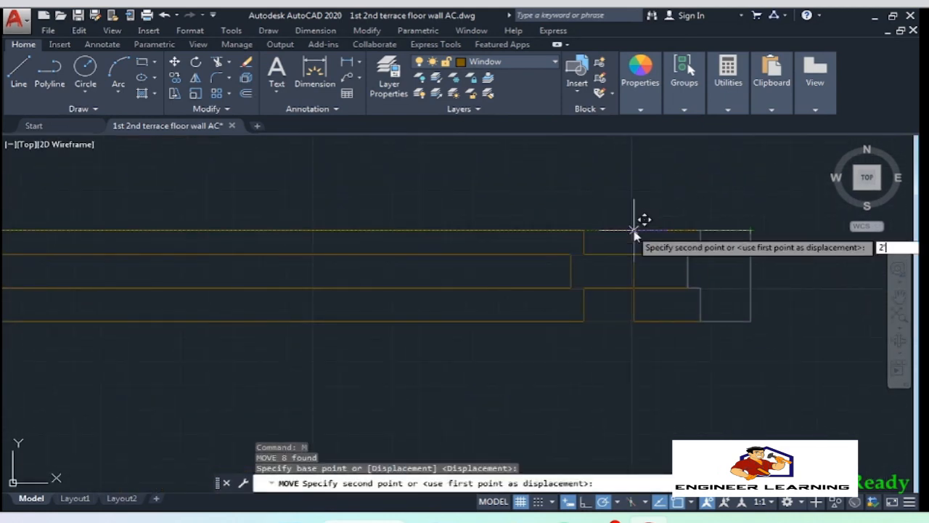
{"action": "key", "text": "Return"}
Trim the inner horizontal lines where they run through the inside of the moved frame
{"action": "scroll", "coordinate": [699, 244], "scroll_direction": "down", "scroll_amount": 4}
{"action": "scroll", "coordinate": [297, 299], "scroll_direction": "up", "scroll_amount": 2}
{"action": "left_click", "coordinate": [558, 300]}
{"action": "left_click", "coordinate": [375, 175]}
{"action": "type", "text": "tr"}
{"action": "key", "text": "Return"}
{"action": "scroll", "coordinate": [462, 283], "scroll_direction": "up", "scroll_amount": 2}
{"action": "middle_click_drag", "start_coordinate": [461, 283], "coordinate": [485, 394]}
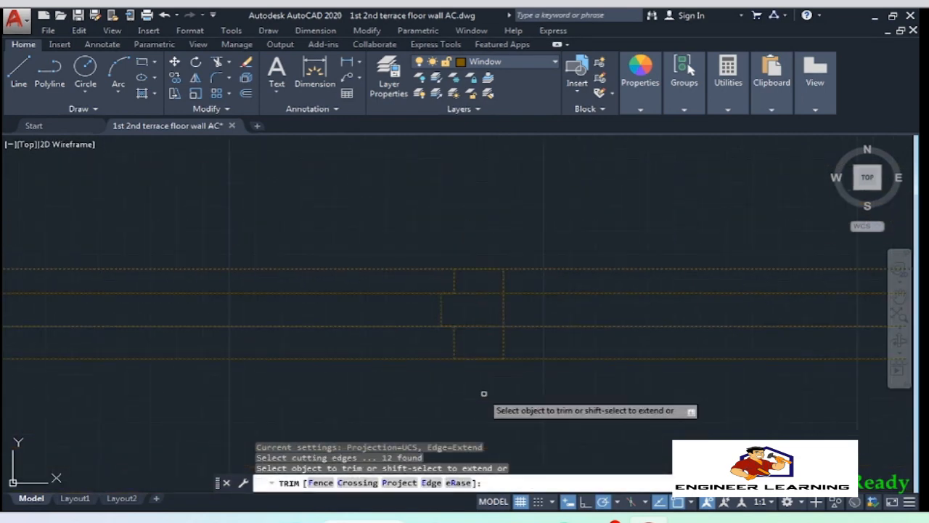
{"action": "scroll", "coordinate": [490, 366], "scroll_direction": "up", "scroll_amount": 2}
{"action": "left_click", "coordinate": [492, 304]}
{"action": "left_click", "coordinate": [492, 313]}
{"action": "left_click", "coordinate": [458, 243]}
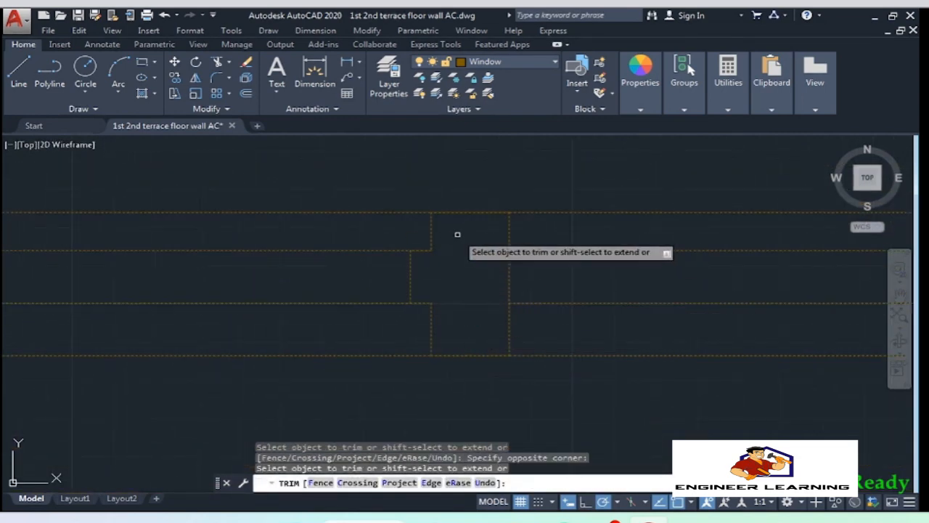
Trim the horizontal lines that extend right of the moved frame and erase a leftover piece there
{"action": "left_click", "coordinate": [613, 372]}
{"action": "left_click", "coordinate": [535, 179]}
{"action": "key", "text": "Return"}
{"action": "left_click", "coordinate": [589, 328]}
{"action": "left_click", "coordinate": [574, 256]}
{"action": "key", "text": "Delete"}
Shorten the upper and lower outer lines so they end at the moved frame's inner corners
{"action": "left_click", "coordinate": [448, 204]}
{"action": "left_click", "coordinate": [509, 212]}
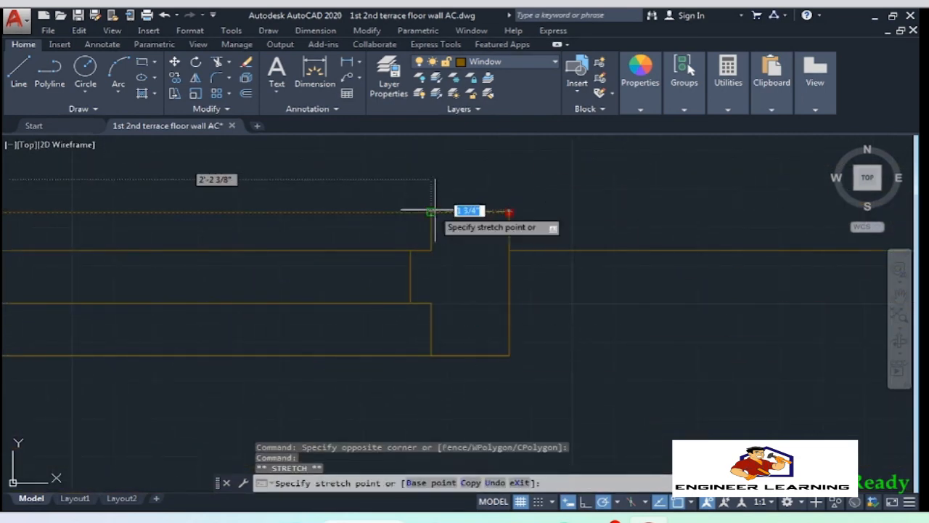
{"action": "left_click", "coordinate": [431, 212]}
{"action": "left_click", "coordinate": [348, 319]}
{"action": "left_click", "coordinate": [510, 355]}
{"action": "left_click", "coordinate": [431, 355]}
Erase the remaining leftover line to the right of the shortened window
{"action": "scroll", "coordinate": [431, 355], "scroll_direction": "down", "scroll_amount": 4}
{"action": "key", "text": "Escape"}
{"action": "left_click", "coordinate": [638, 298]}
{"action": "key", "text": "Delete"}
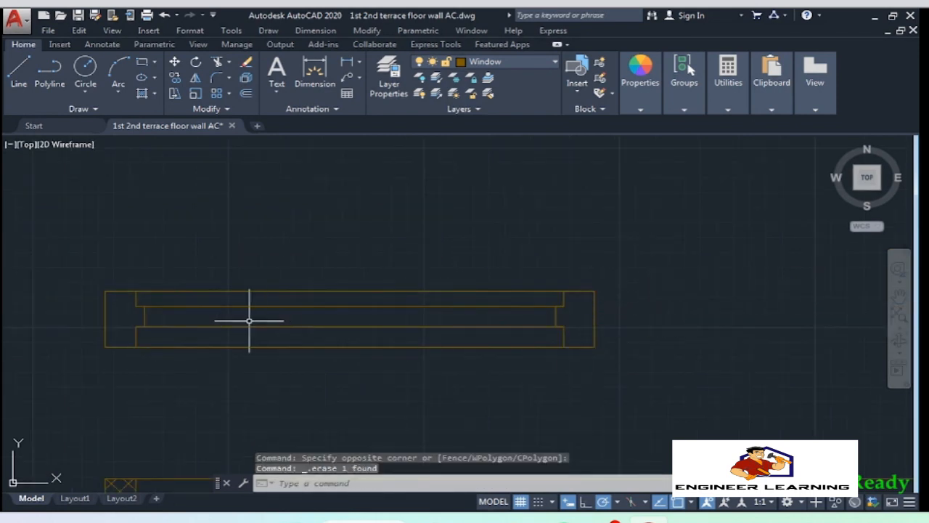
{"action": "scroll", "coordinate": [249, 320], "scroll_direction": "up", "scroll_amount": 2}
{"action": "type", "text": "l"}
{"action": "key", "text": "Return"}
{"action": "left_click", "coordinate": [77, 273]}
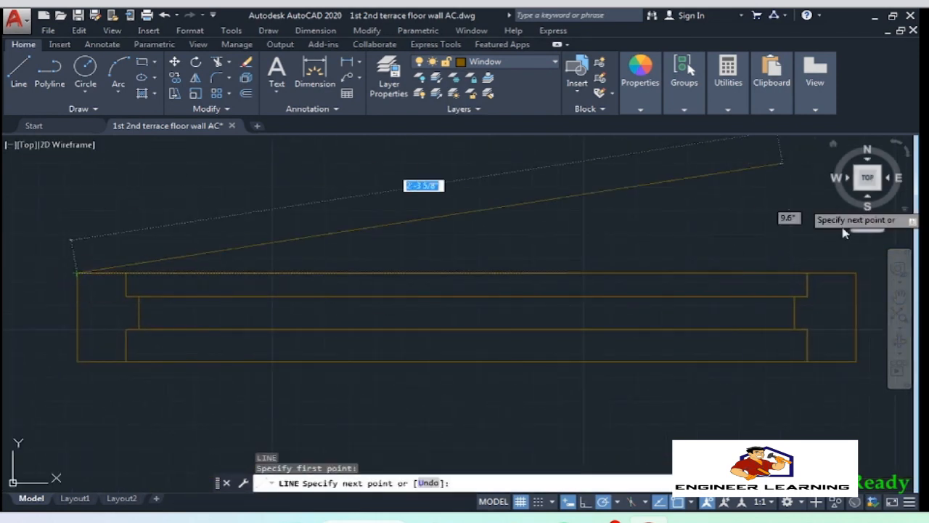
{"action": "key", "text": "Escape"}
{"action": "key", "text": "Escape"}
Hatch the insides of the left and right end frames of the shortened window with the crossed pattern of the other windows
{"action": "type", "text": "h"}
{"action": "key", "text": "Return"}
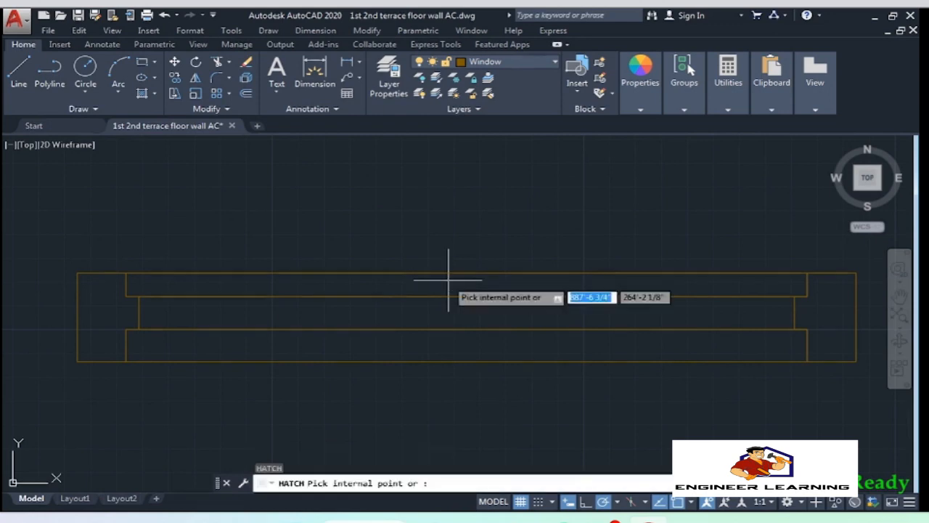
{"action": "left_click", "coordinate": [106, 312]}
{"action": "left_click", "coordinate": [838, 331]}
{"action": "key", "text": "Return"}
{"action": "left_click", "coordinate": [131, 312]}
{"action": "left_click", "coordinate": [105, 308]}
{"action": "left_click", "coordinate": [330, 94]}
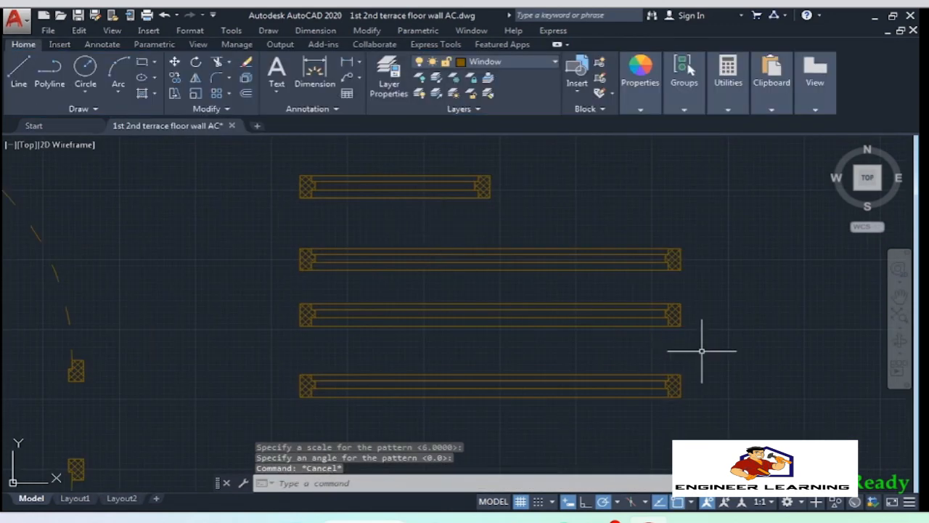
Move the hatched right end frame of the uppermost long window 2' to the left along its lower edge
{"action": "scroll", "coordinate": [596, 290], "scroll_direction": "up", "scroll_amount": 2}
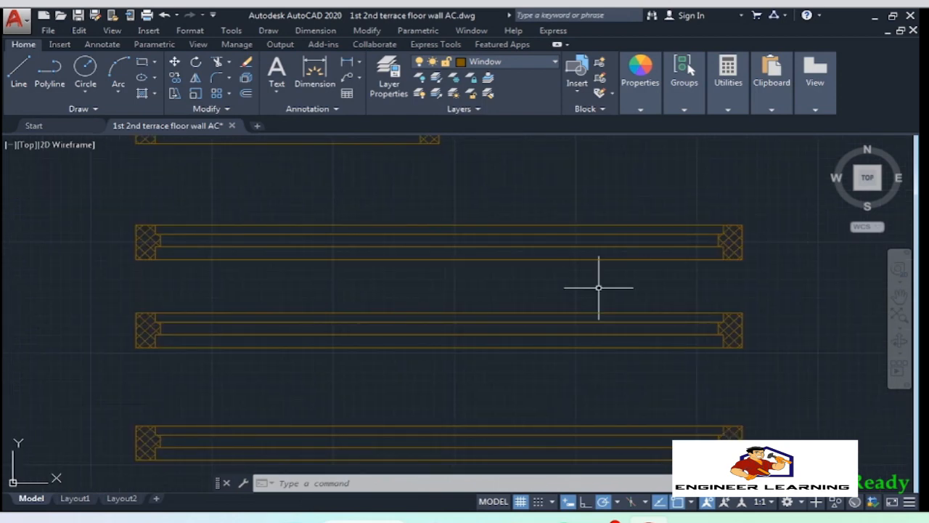
{"action": "scroll", "coordinate": [762, 246], "scroll_direction": "up", "scroll_amount": 3}
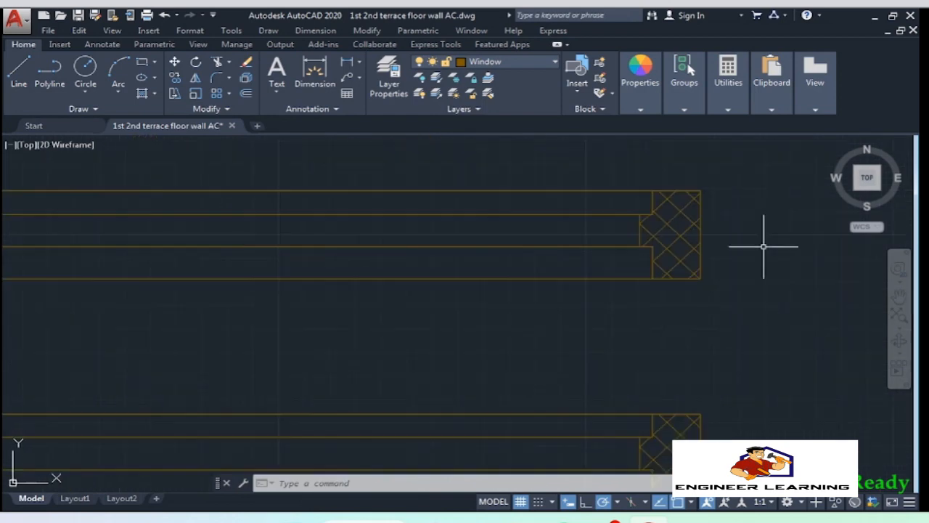
{"action": "left_click", "coordinate": [729, 313]}
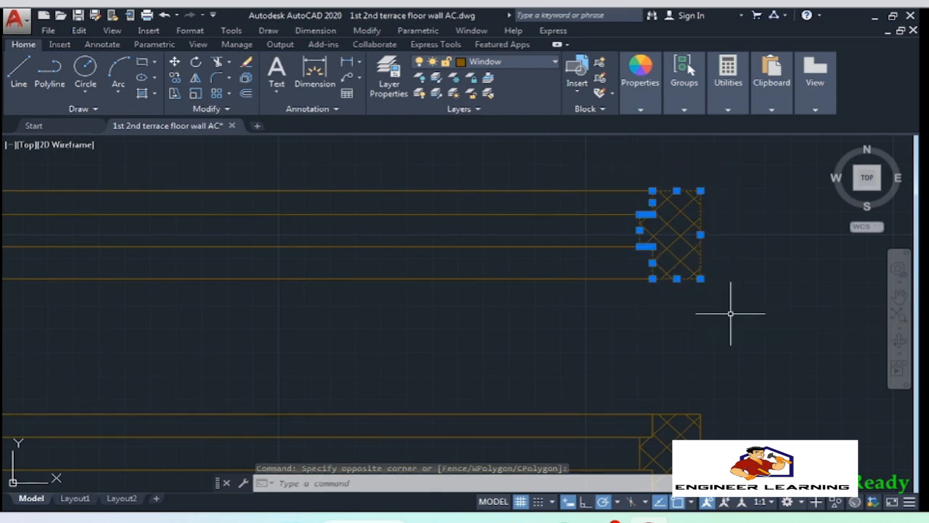
{"action": "type", "text": "m"}
{"action": "key", "text": "Return"}
{"action": "left_click", "coordinate": [701, 278]}
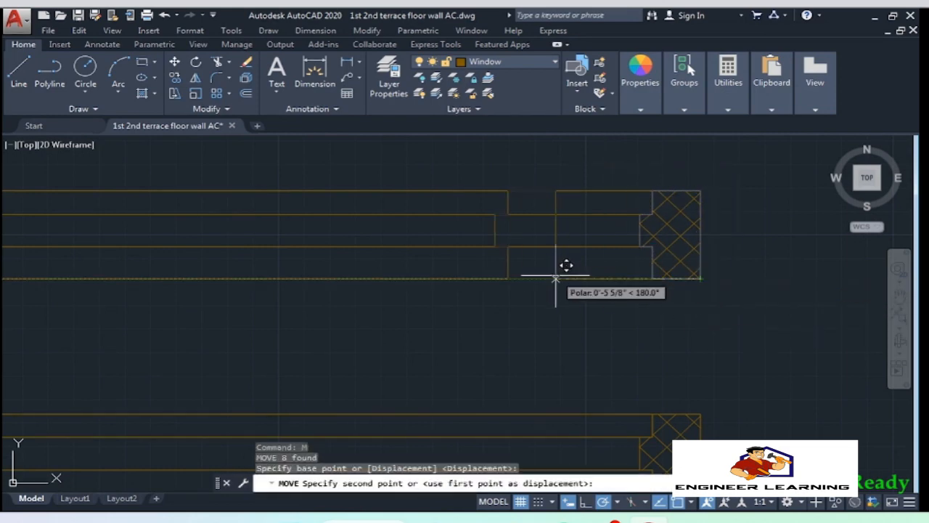
{"action": "type", "text": "2'"}
{"action": "key", "text": "Return"}
{"action": "scroll", "coordinate": [508, 283], "scroll_direction": "down", "scroll_amount": 4}
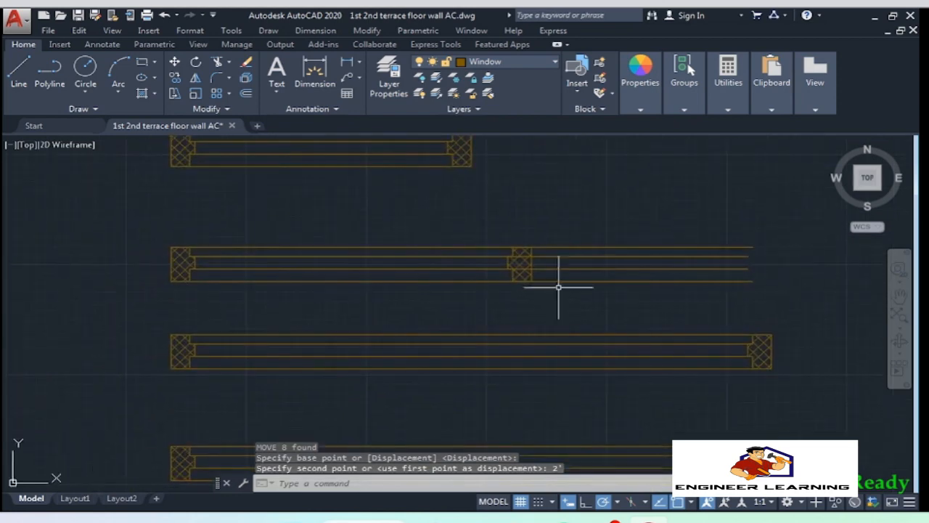
Trim the window's horizontal lines at the moved frame, using all of the window's objects as cutting edges
{"action": "left_click", "coordinate": [613, 299]}
{"action": "left_click", "coordinate": [510, 217]}
{"action": "type", "text": "tr"}
{"action": "key", "text": "Return"}
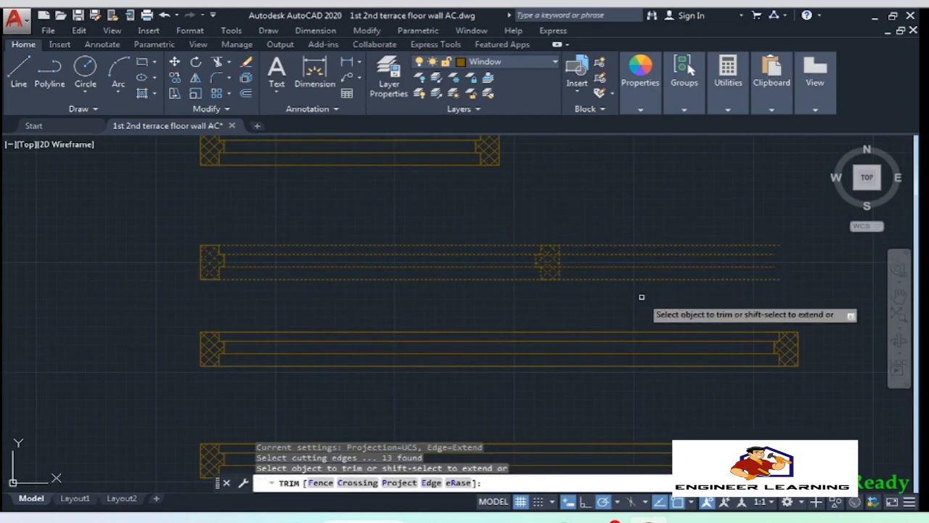
Trim the second window's long lines beyond its relocated hatched end jamb and erase the leftover line pieces
{"action": "left_click", "coordinate": [642, 296]}
{"action": "left_click", "coordinate": [559, 201]}
{"action": "scroll", "coordinate": [551, 258], "scroll_direction": "up", "scroll_amount": 4}
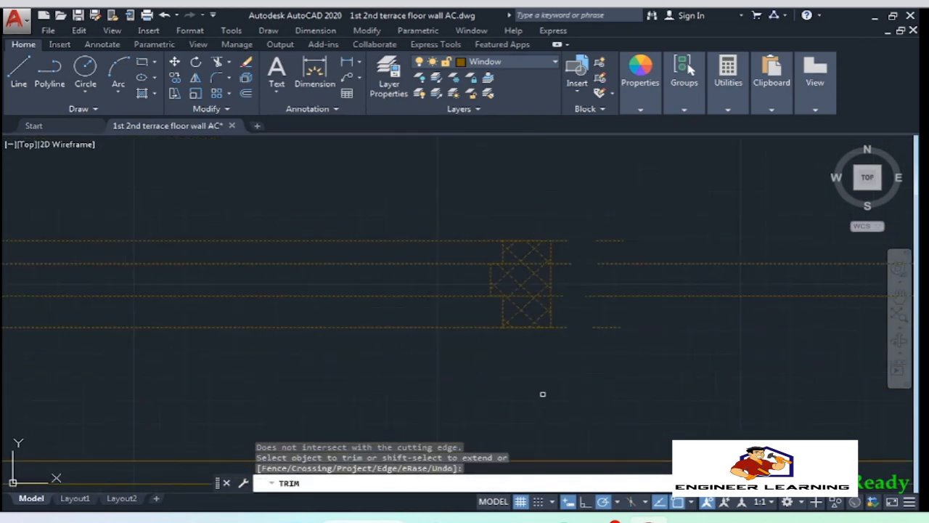
{"action": "key", "text": "Escape"}
{"action": "left_click", "coordinate": [674, 373]}
{"action": "left_click", "coordinate": [564, 207]}
{"action": "key", "text": "Delete"}
Stretch the ends of the second window's long lines back to the inner edges of its end jamb
{"action": "scroll", "coordinate": [524, 296], "scroll_direction": "up", "scroll_amount": 4}
{"action": "left_click", "coordinate": [569, 292]}
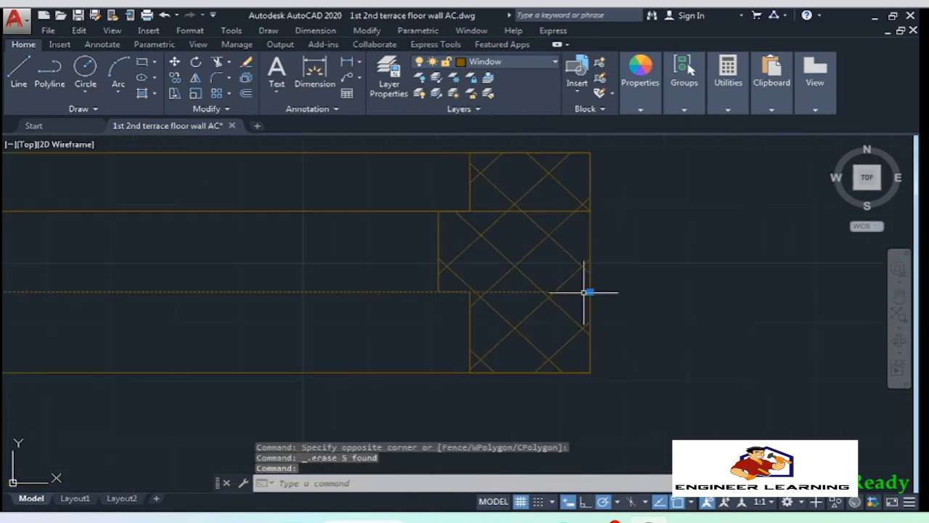
{"action": "left_click", "coordinate": [590, 292]}
{"action": "left_click", "coordinate": [449, 291]}
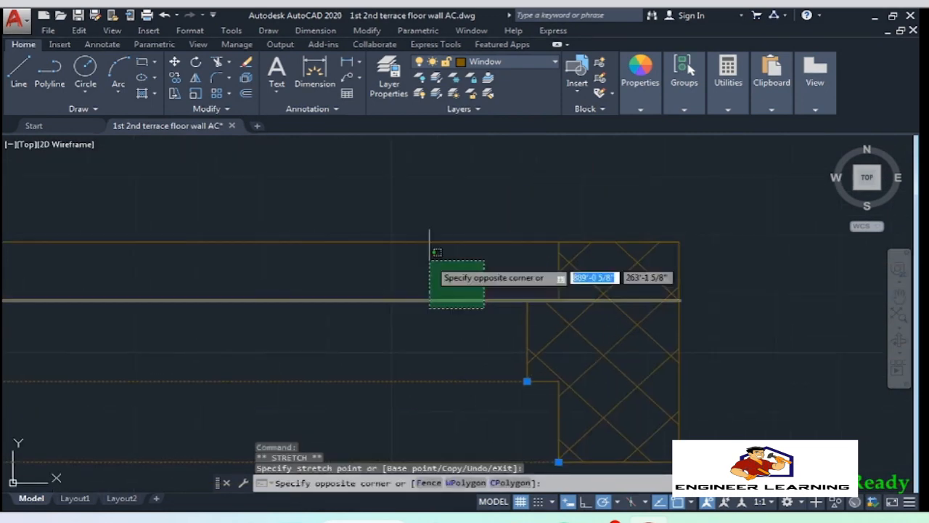
{"action": "left_click", "coordinate": [679, 299]}
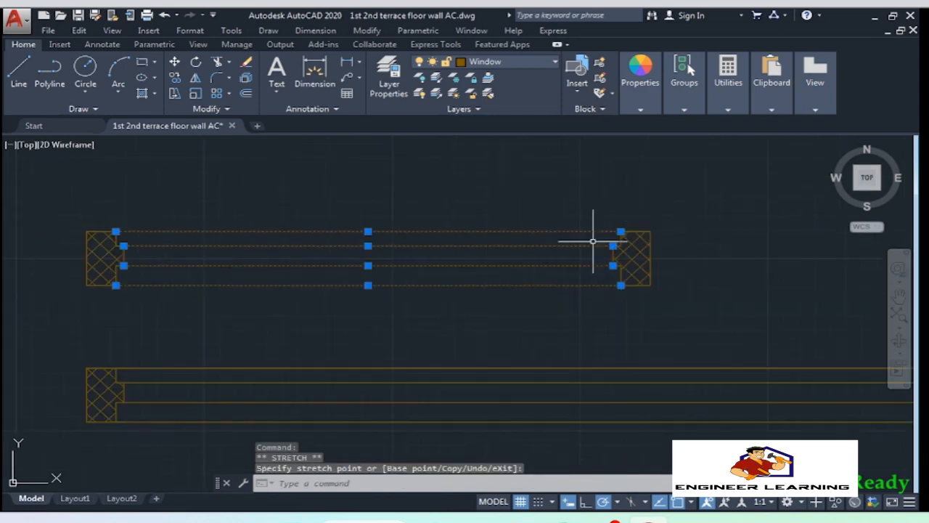
{"action": "key", "text": "Escape"}
{"action": "type", "text": "l"}
{"action": "key", "text": "Return"}
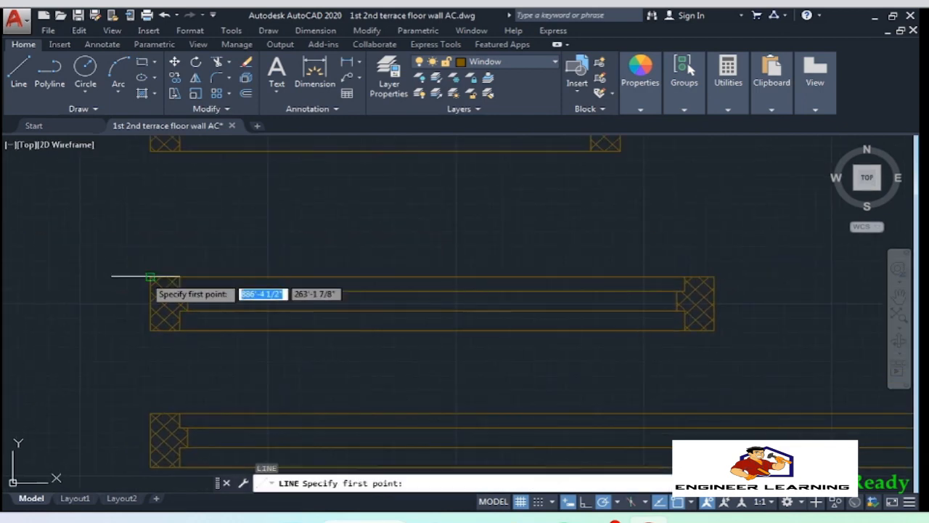
{"action": "left_click", "coordinate": [150, 277]}
{"action": "key", "text": "Escape"}
Move the third window's hatched end jamb 1' inward to shorten the frame
{"action": "scroll", "coordinate": [562, 214], "scroll_direction": "down", "scroll_amount": 2}
{"action": "mouse_move", "coordinate": [547, 301]}
{"action": "middle_mouse_down"}
{"action": "mouse_move", "coordinate": [497, 269]}
{"action": "mouse_move", "coordinate": [426, 270]}
{"action": "middle_mouse_up"}
{"action": "type", "text": "m"}
{"action": "key", "text": "Return"}
{"action": "left_click", "coordinate": [768, 339]}
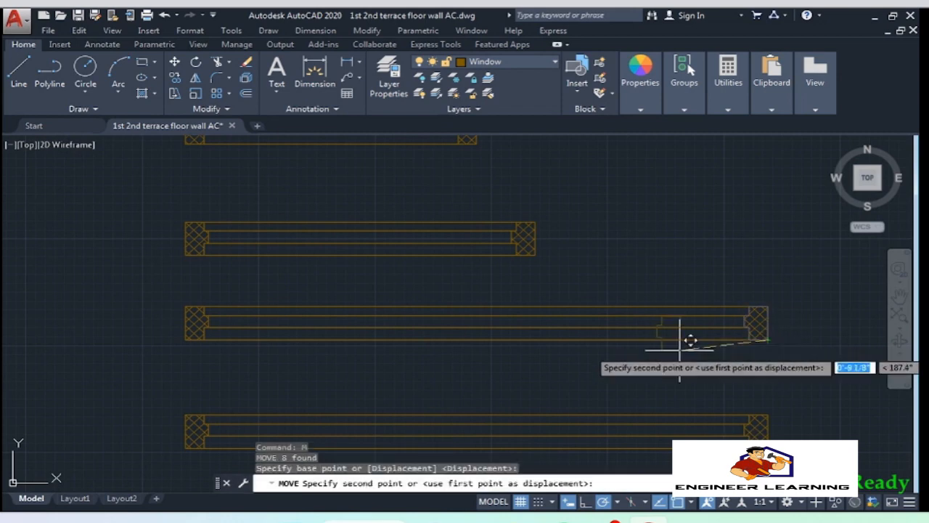
{"action": "type", "text": "1'"}
{"action": "key", "text": "Return"}
Trim the third window's long lines beyond the moved jamb, using the window's own geometry as cutting edges
{"action": "left_click", "coordinate": [776, 380]}
{"action": "left_click", "coordinate": [611, 267]}
{"action": "scroll", "coordinate": [653, 320], "scroll_direction": "up", "scroll_amount": 5}
{"action": "type", "text": "tr"}
{"action": "key", "text": "Return"}
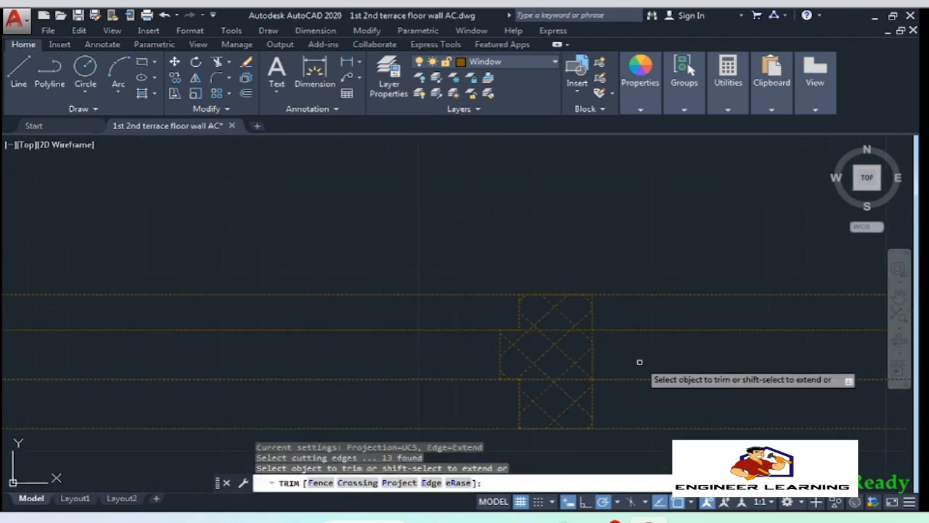
{"action": "key", "text": "Return"}
{"action": "scroll", "coordinate": [595, 320], "scroll_direction": "down", "scroll_amount": 2}
{"action": "scroll", "coordinate": [604, 367], "scroll_direction": "up", "scroll_amount": 4}
Trim the remaining stubs at the third window's end jamb and erase the leftover line pieces beyond it
{"action": "left_click", "coordinate": [640, 441]}
{"action": "left_click", "coordinate": [391, 173]}
{"action": "type", "text": "re"}
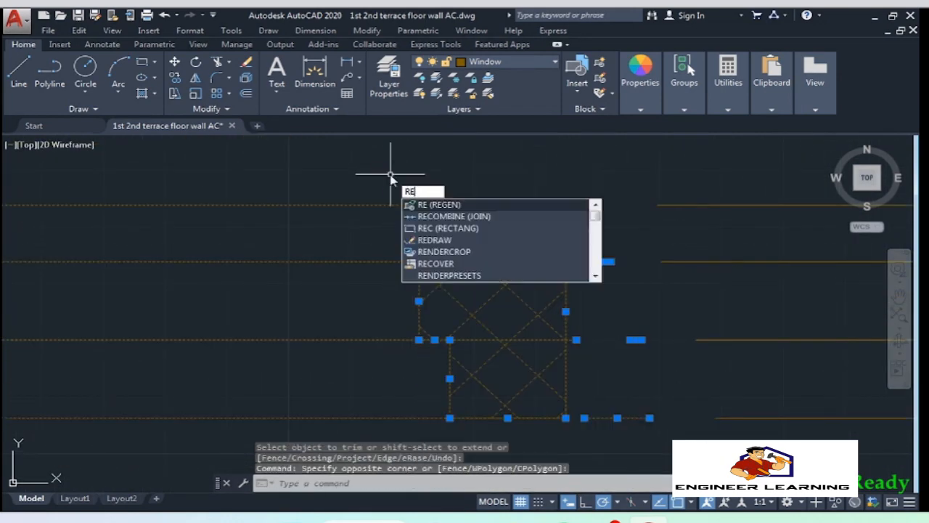
{"action": "type", "text": "tr"}
{"action": "key", "text": "Return"}
{"action": "left_click", "coordinate": [577, 339]}
{"action": "left_click", "coordinate": [544, 295]}
{"action": "key", "text": "Return"}
{"action": "scroll", "coordinate": [382, 342], "scroll_direction": "down", "scroll_amount": 5}
{"action": "left_click", "coordinate": [735, 410]}
{"action": "left_click", "coordinate": [456, 240]}
{"action": "key", "text": "Delete"}
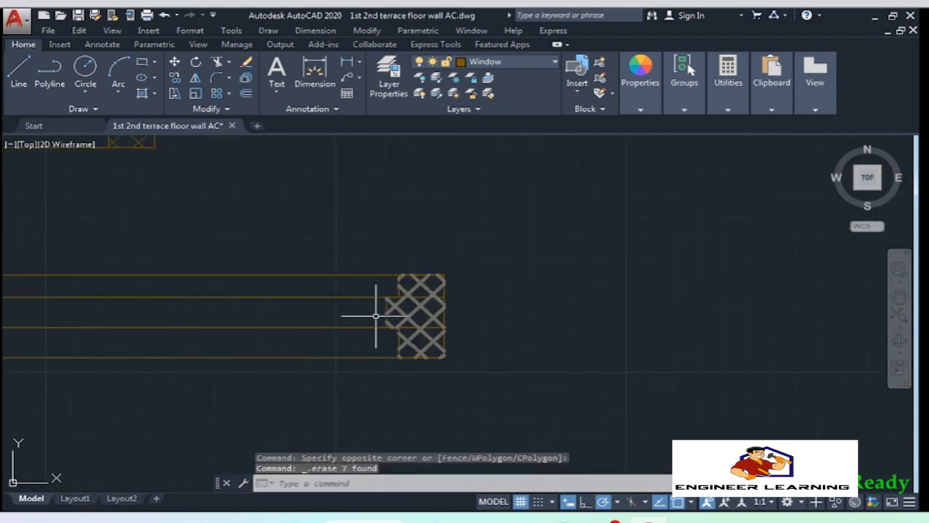
Stretch the ends of the third window's four long lines back to the inner edges of its end jamb
{"action": "scroll", "coordinate": [356, 315], "scroll_direction": "up", "scroll_amount": 5}
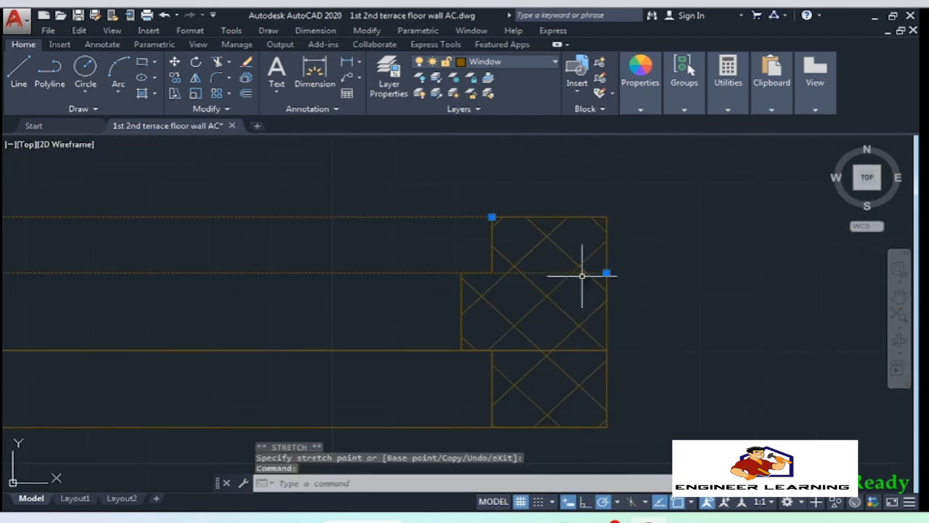
{"action": "left_click", "coordinate": [461, 273]}
{"action": "left_click", "coordinate": [607, 350]}
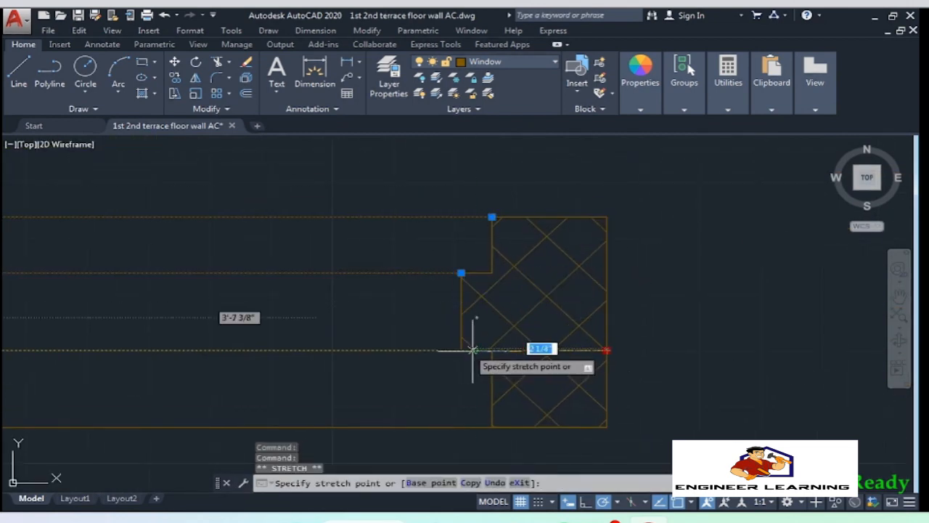
{"action": "left_click", "coordinate": [461, 351]}
{"action": "left_click", "coordinate": [473, 428]}
{"action": "left_click", "coordinate": [607, 428]}
{"action": "left_click", "coordinate": [492, 427]}
{"action": "key", "text": "Escape"}
{"action": "scroll", "coordinate": [618, 328], "scroll_direction": "down", "scroll_amount": 6}
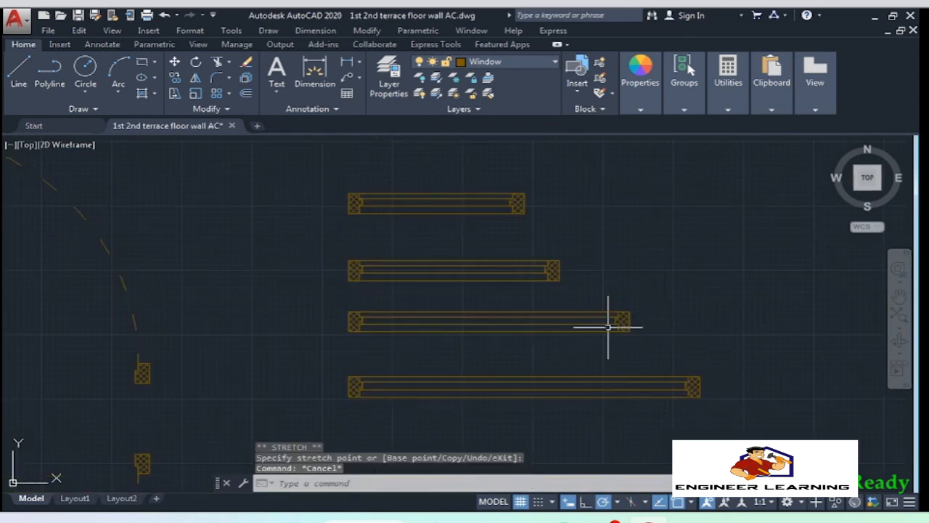
Copy the longest window twice, placing the copies one below the other under the original
{"action": "left_click", "coordinate": [698, 341]}
{"action": "left_click", "coordinate": [491, 297]}
{"action": "type", "text": "co"}
{"action": "key", "text": "Return"}
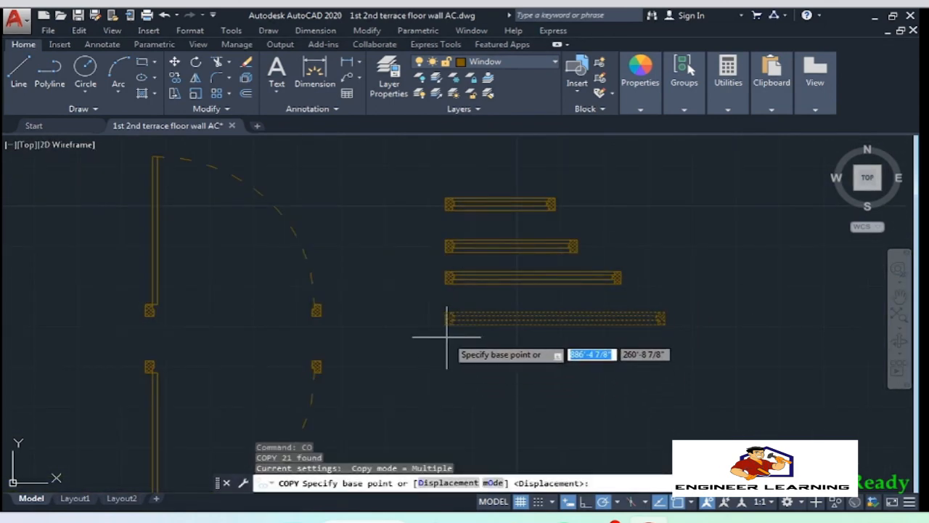
{"action": "left_click", "coordinate": [446, 334]}
{"action": "left_click", "coordinate": [446, 378]}
{"action": "left_click", "coordinate": [447, 423]}
{"action": "key", "text": "Return"}
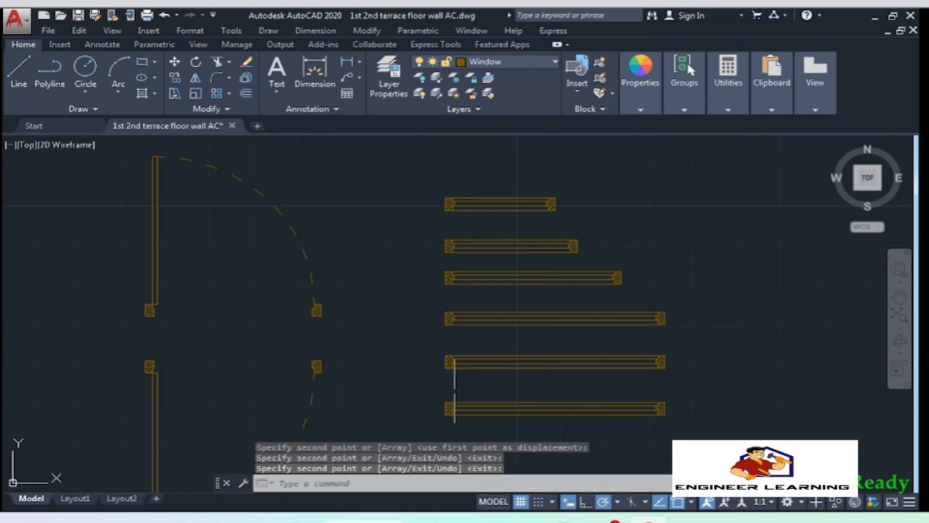
Move the hatched end jamb of the first copied window 1' outward
{"action": "scroll", "coordinate": [545, 376], "scroll_direction": "up", "scroll_amount": 2}
{"action": "middle_click_drag", "start_coordinate": [545, 376], "coordinate": [456, 347]}
{"action": "scroll", "coordinate": [662, 331], "scroll_direction": "up", "scroll_amount": 8}
{"action": "left_click", "coordinate": [423, 188]}
{"action": "left_click", "coordinate": [616, 379]}
{"action": "type", "text": "m"}
{"action": "key", "text": "Return"}
{"action": "left_click", "coordinate": [472, 354]}
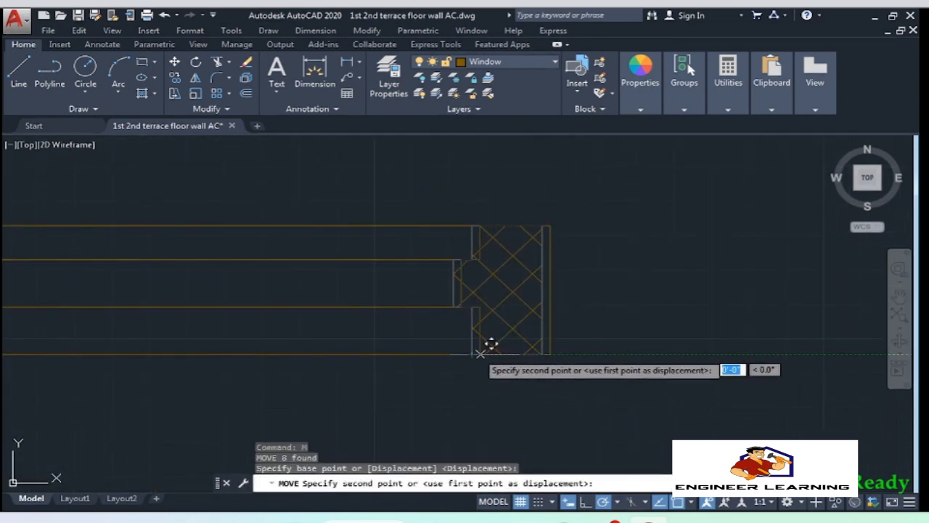
{"action": "type", "text": "1'"}
{"action": "key", "text": "Return"}
Extend the four long lines of the first copied window to its moved end jamb
{"action": "scroll", "coordinate": [429, 335], "scroll_direction": "down", "scroll_amount": 4}
{"action": "left_click", "coordinate": [671, 371]}
{"action": "left_click", "coordinate": [341, 226]}
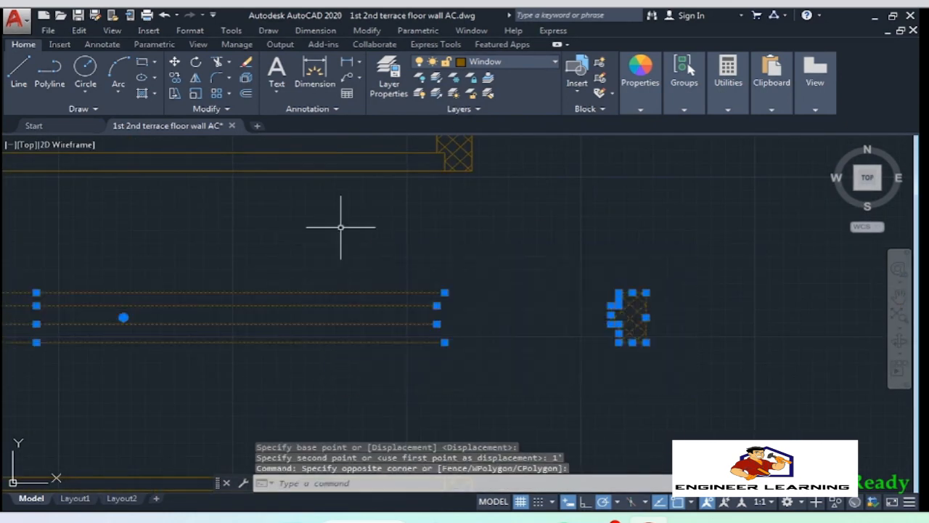
{"action": "type", "text": "ex"}
{"action": "key", "text": "Return"}
{"action": "left_click", "coordinate": [402, 291]}
{"action": "scroll", "coordinate": [594, 291], "scroll_direction": "up", "scroll_amount": 3}
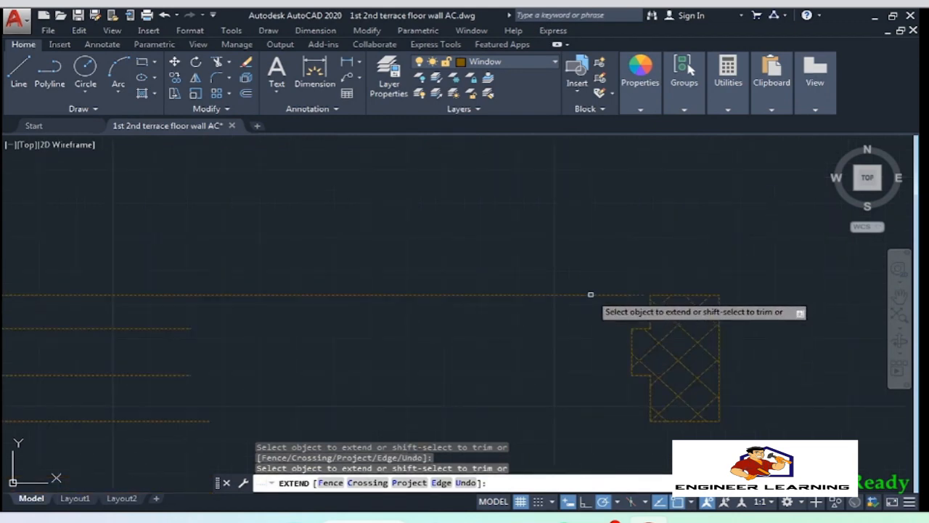
{"action": "left_click", "coordinate": [541, 328]}
{"action": "left_click", "coordinate": [592, 327]}
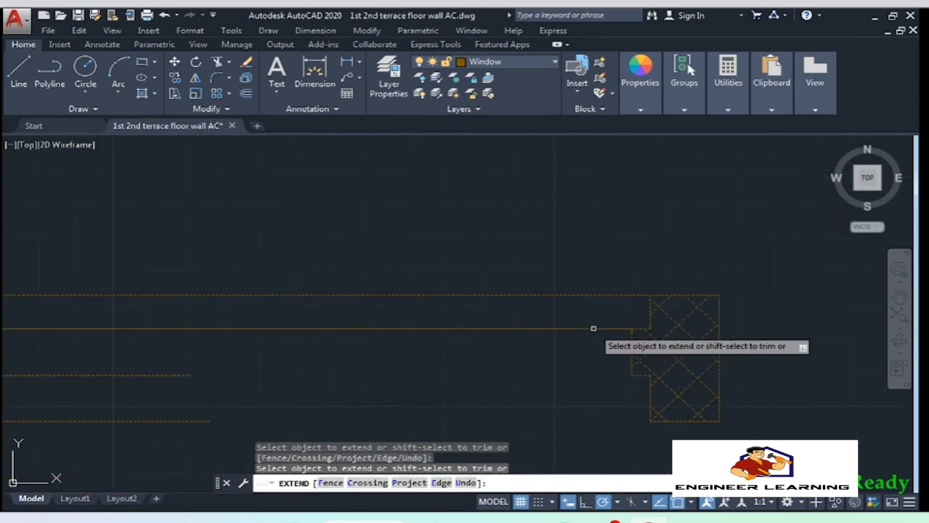
{"action": "left_click", "coordinate": [171, 375]}
{"action": "left_click", "coordinate": [202, 420]}
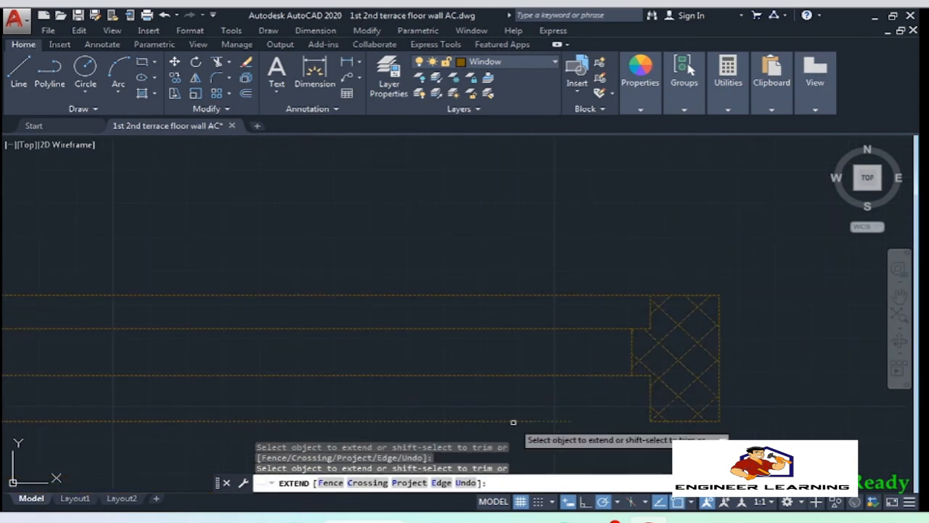
{"action": "left_click", "coordinate": [599, 418]}
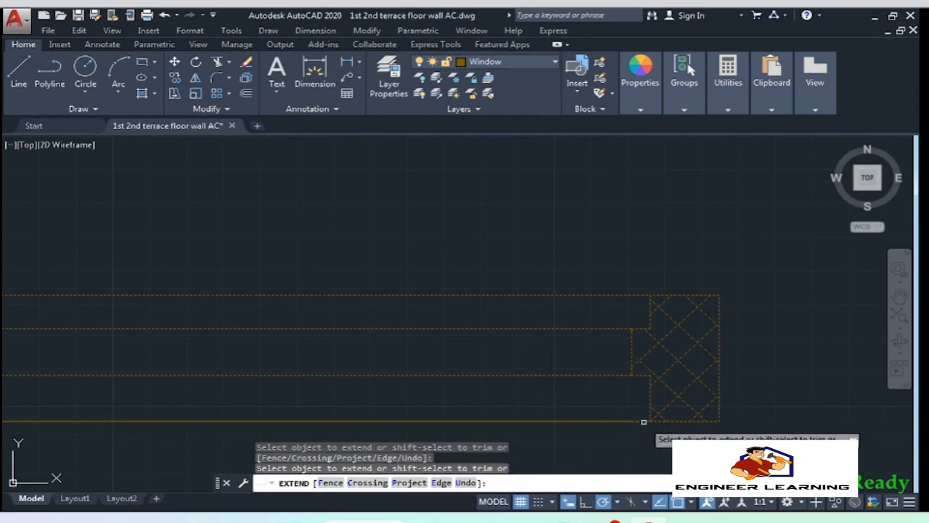
{"action": "key", "text": "Escape"}
Move the hatched end jamb of the lowest copied window 3' outward
{"action": "scroll", "coordinate": [629, 354], "scroll_direction": "down", "scroll_amount": 5}
{"action": "left_click", "coordinate": [616, 310]}
{"action": "left_click", "coordinate": [660, 350]}
{"action": "scroll", "coordinate": [661, 350], "scroll_direction": "up", "scroll_amount": 3}
{"action": "middle_click_drag", "start_coordinate": [657, 351], "coordinate": [644, 402]}
{"action": "key", "text": "m"}
{"action": "key", "text": "Return"}
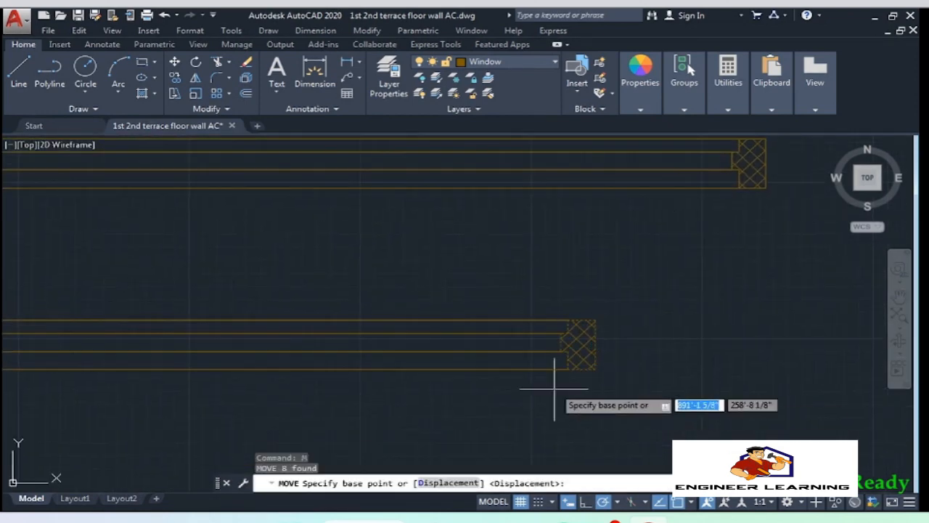
{"action": "left_click", "coordinate": [568, 369]}
{"action": "type", "text": "3'"}
{"action": "key", "text": "Return"}
Extend the four long lines of the lowest window to its moved end jamb
{"action": "scroll", "coordinate": [512, 358], "scroll_direction": "down", "scroll_amount": 5}
{"action": "left_click", "coordinate": [767, 391]}
{"action": "left_click", "coordinate": [501, 320]}
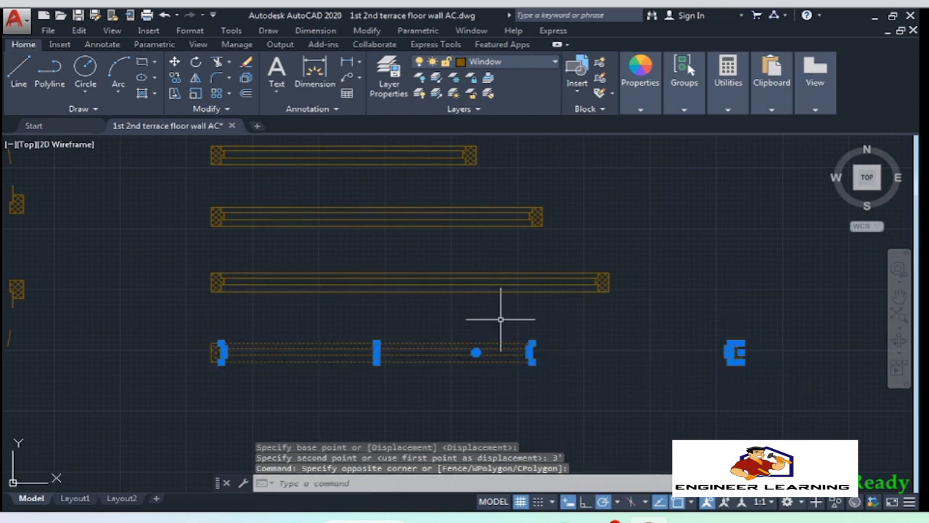
{"action": "type", "text": "ex"}
{"action": "key", "text": "Return"}
{"action": "scroll", "coordinate": [590, 344], "scroll_direction": "up", "scroll_amount": 5}
{"action": "middle_click_drag", "start_coordinate": [590, 344], "coordinate": [399, 337]}
{"action": "left_click", "coordinate": [233, 339]}
{"action": "scroll", "coordinate": [715, 340], "scroll_direction": "up", "scroll_amount": 2}
{"action": "left_click", "coordinate": [695, 337]}
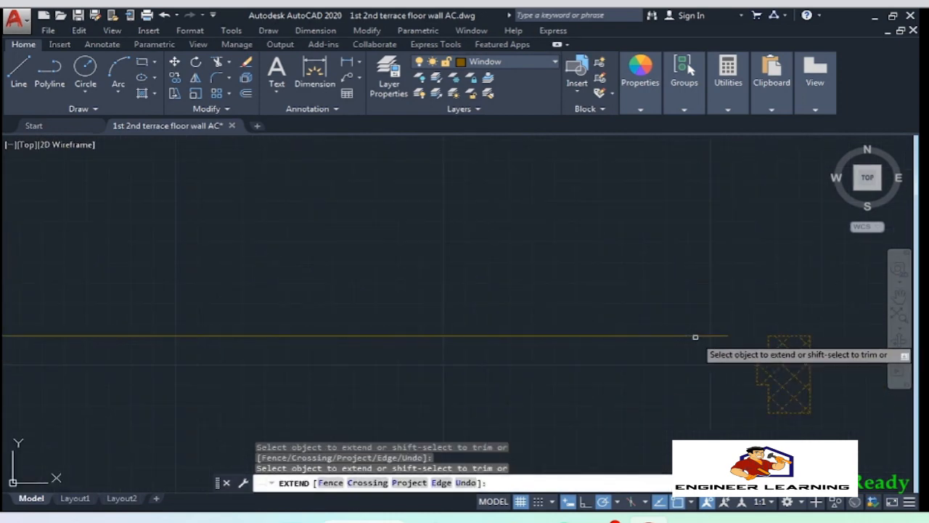
{"action": "scroll", "coordinate": [757, 316], "scroll_direction": "down", "scroll_amount": 2}
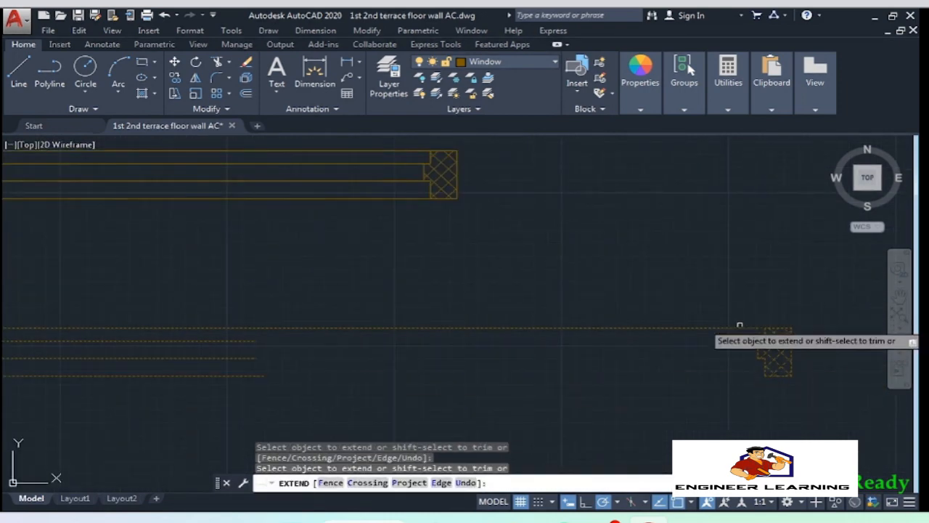
{"action": "left_click", "coordinate": [217, 341]}
{"action": "left_click", "coordinate": [739, 355]}
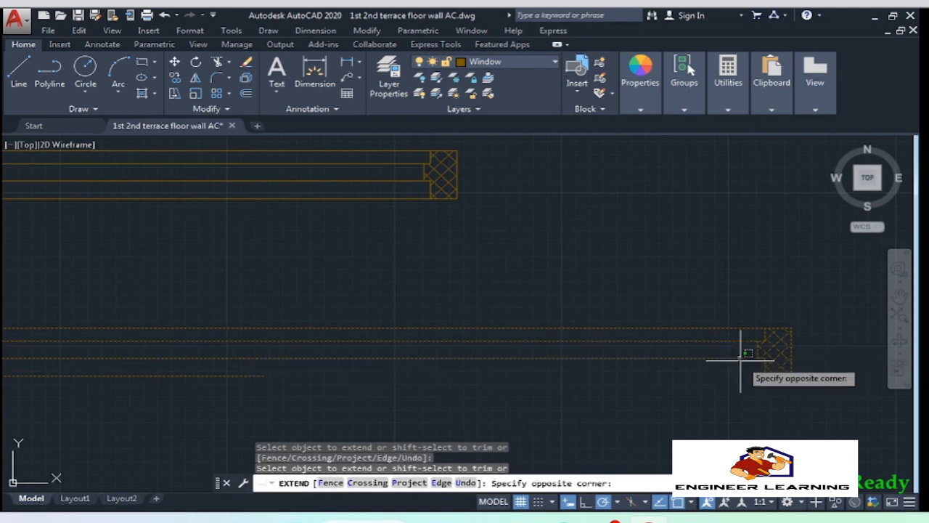
{"action": "left_click", "coordinate": [170, 404]}
{"action": "left_click", "coordinate": [740, 377]}
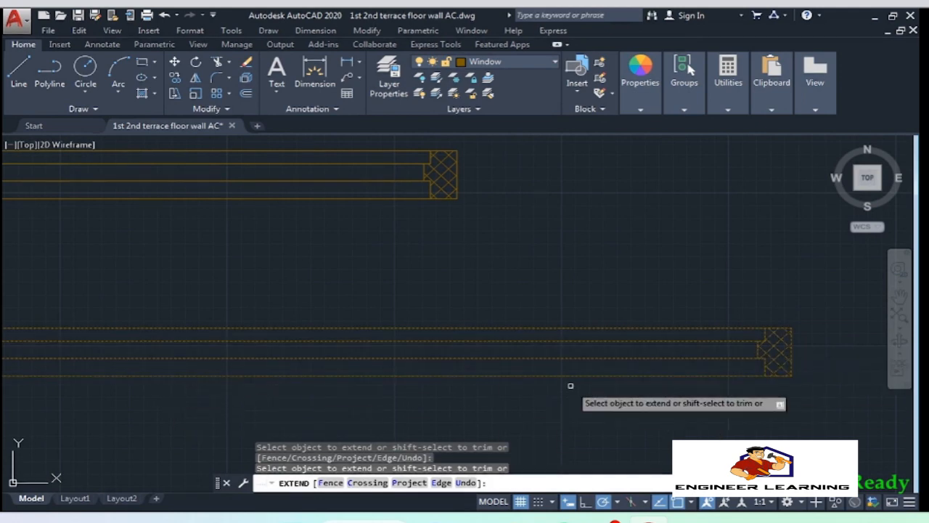
{"action": "key", "text": "Escape"}
Begin a block definition from the topmost, shortest window and name it Window 2 ft 6 inch RB
{"action": "scroll", "coordinate": [570, 350], "scroll_direction": "down", "scroll_amount": 6}
{"action": "middle_click_drag", "start_coordinate": [547, 347], "coordinate": [543, 346]}
{"action": "middle_click_drag", "start_coordinate": [477, 316], "coordinate": [482, 323]}
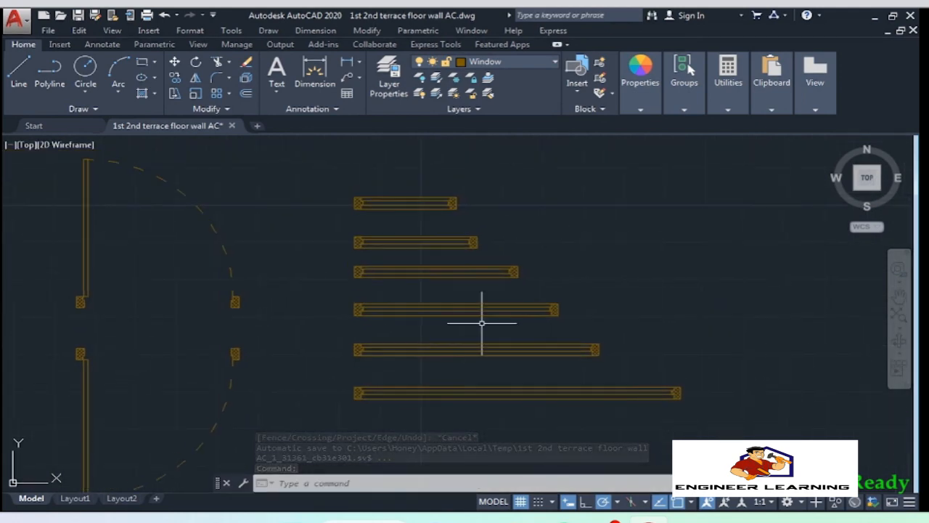
{"action": "scroll", "coordinate": [437, 236], "scroll_direction": "up", "scroll_amount": 2}
{"action": "middle_click_drag", "start_coordinate": [437, 230], "coordinate": [448, 283]}
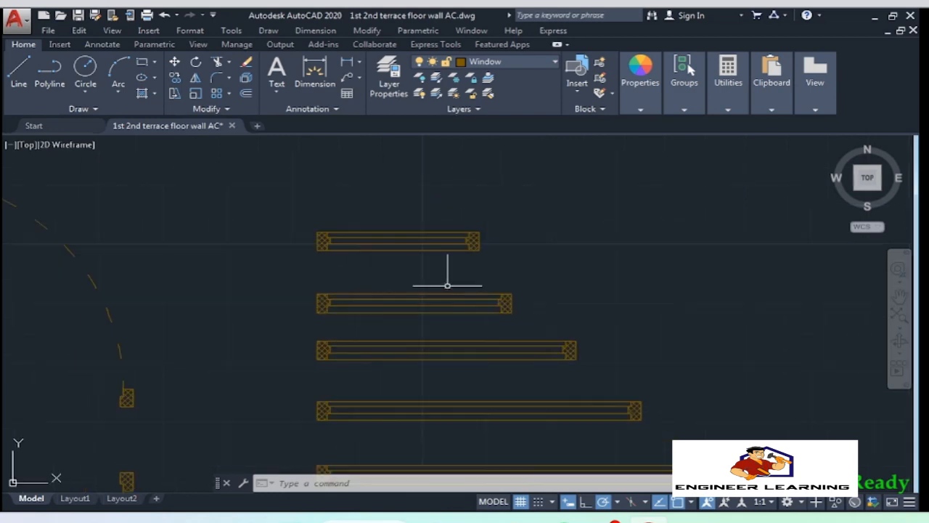
{"action": "left_click", "coordinate": [556, 278]}
{"action": "left_click", "coordinate": [262, 187]}
{"action": "type", "text": "b"}
{"action": "key", "text": "Return"}
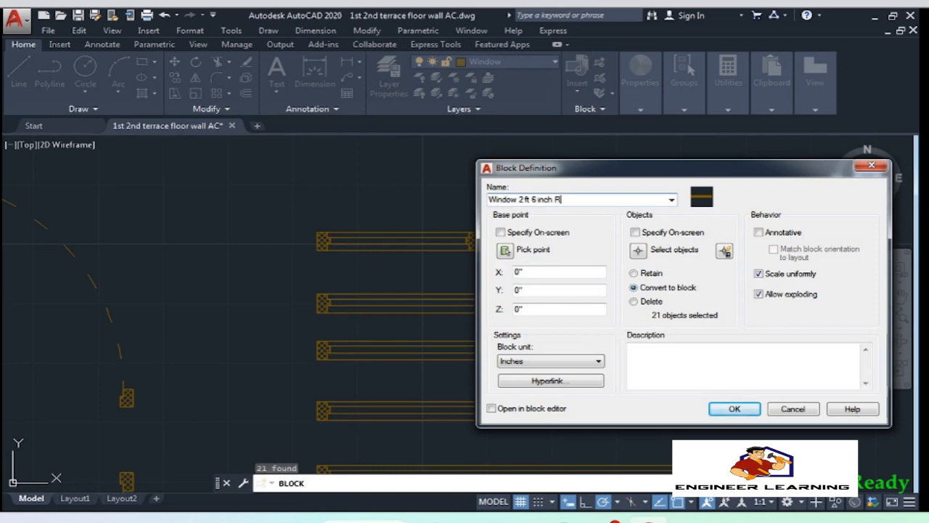
Set the block's base point at the shortest window's lower-left corner, reselect the window as its objects and create the block
{"action": "left_click", "coordinate": [505, 249]}
{"action": "left_click", "coordinate": [322, 260]}
{"action": "left_click", "coordinate": [638, 249]}
{"action": "left_click", "coordinate": [516, 251]}
{"action": "left_click", "coordinate": [443, 238]}
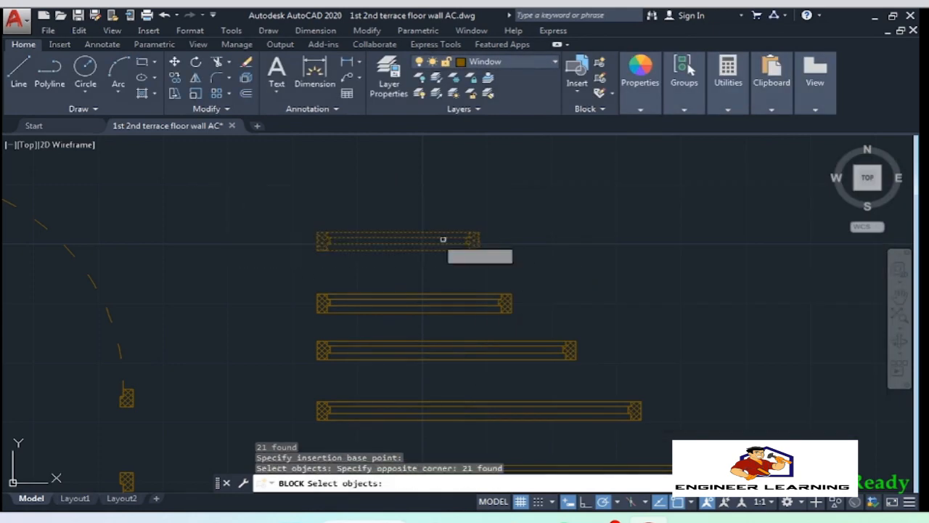
{"action": "key", "text": "Return"}
{"action": "left_click", "coordinate": [733, 411]}
Define a block from the second window, with its base point at the window's lower-left corner
{"action": "left_click", "coordinate": [543, 332]}
{"action": "left_click", "coordinate": [250, 266]}
{"action": "type", "text": "b"}
{"action": "key", "text": "Return"}
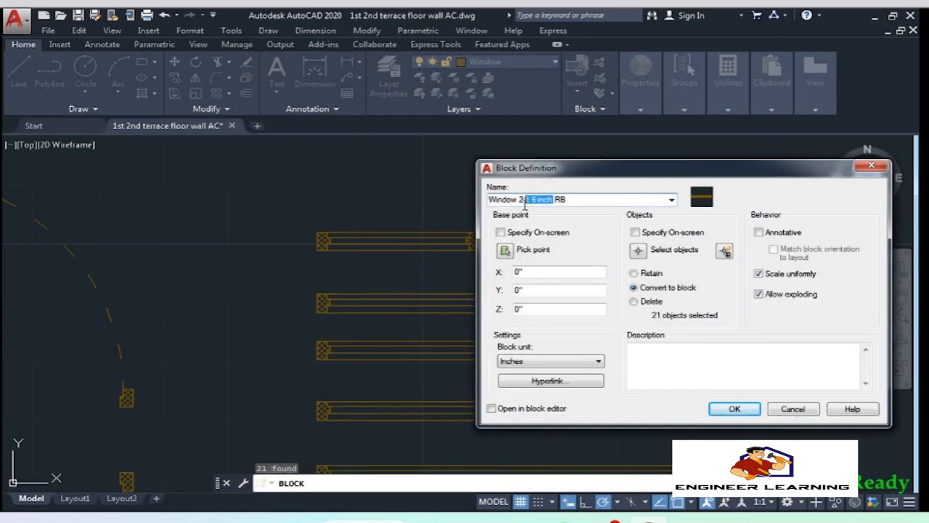
{"action": "left_click", "coordinate": [509, 255]}
{"action": "left_click", "coordinate": [316, 313]}
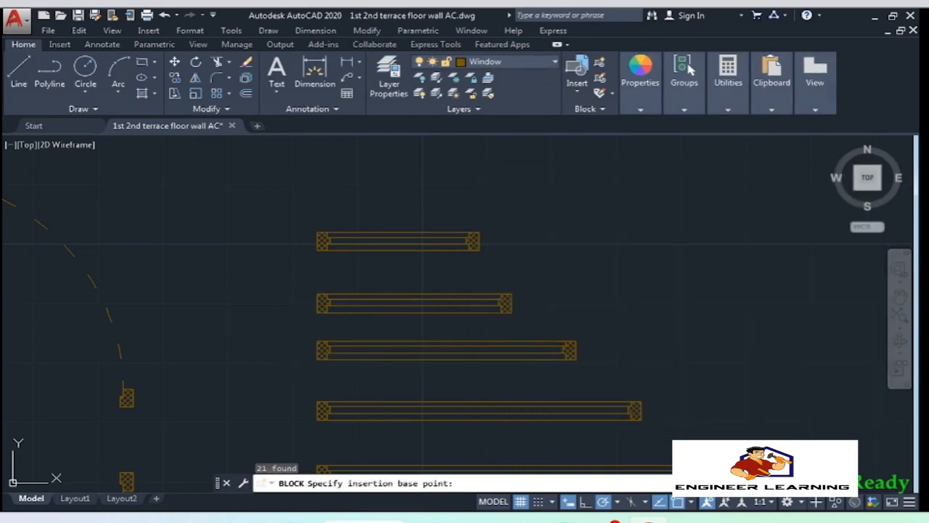
{"action": "left_click", "coordinate": [640, 252]}
{"action": "left_click", "coordinate": [541, 322]}
{"action": "left_click", "coordinate": [292, 280]}
{"action": "key", "text": "Return"}
{"action": "left_click", "coordinate": [735, 409]}
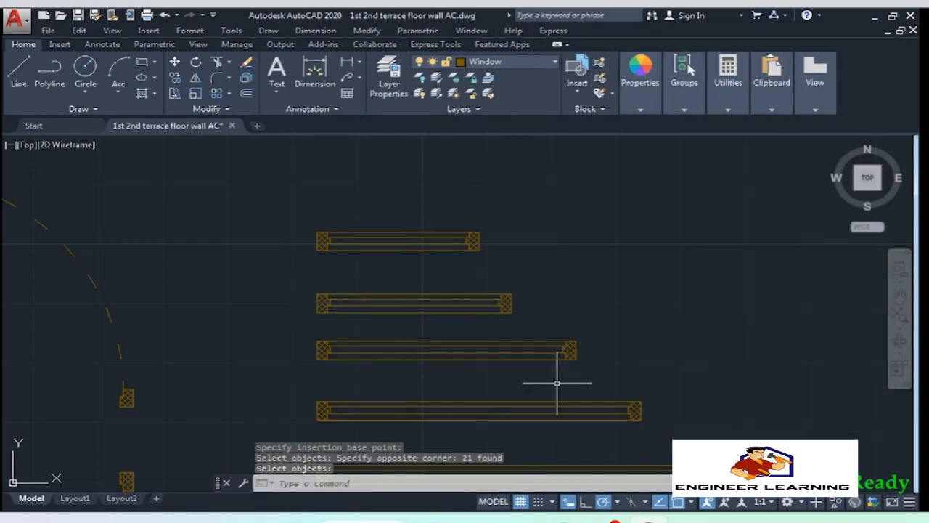
Define the block Window 4 ft RB from the third window from the top, with its base point at the window's lower-left corner
{"action": "type", "text": "b"}
{"action": "key", "text": "Return"}
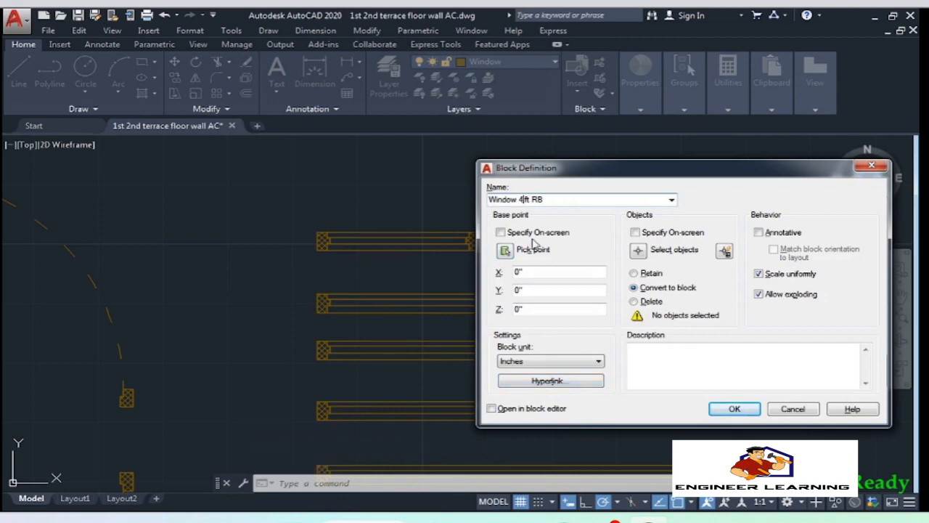
{"action": "left_click", "coordinate": [504, 250]}
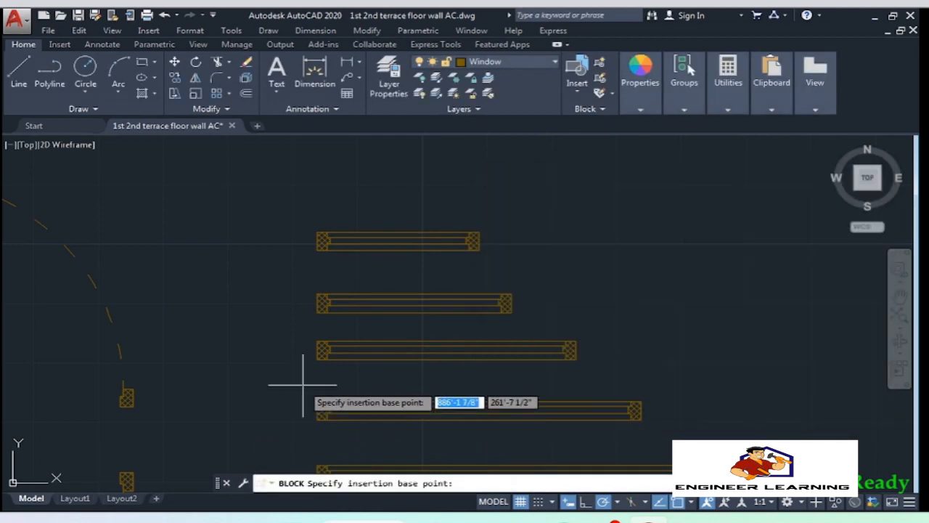
{"action": "left_click", "coordinate": [317, 351]}
{"action": "left_click", "coordinate": [637, 252]}
{"action": "left_click", "coordinate": [605, 378]}
{"action": "left_click", "coordinate": [425, 348]}
{"action": "key", "text": "Return"}
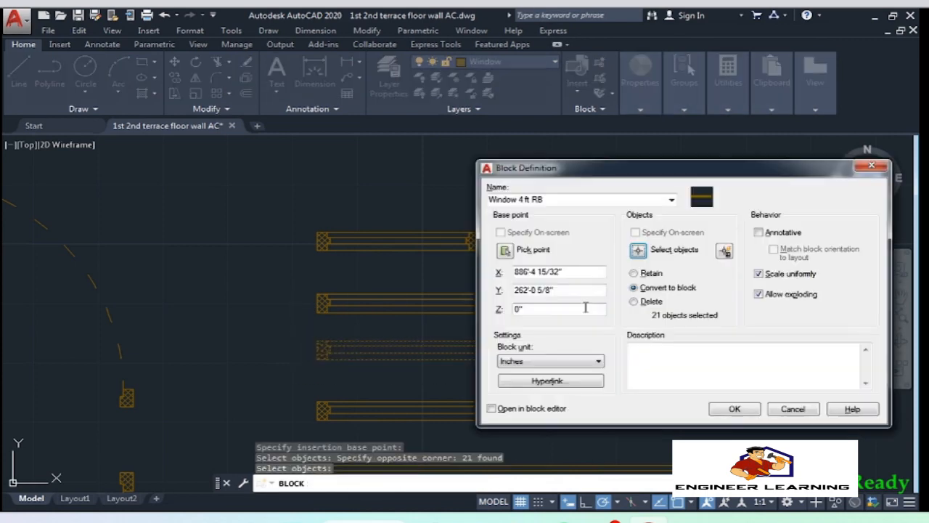
{"action": "left_click", "coordinate": [734, 409]}
Try to define the block Window 5 ft RB from the fifth window from the top, with its base point at that window's lower-left corner
{"action": "type", "text": "b"}
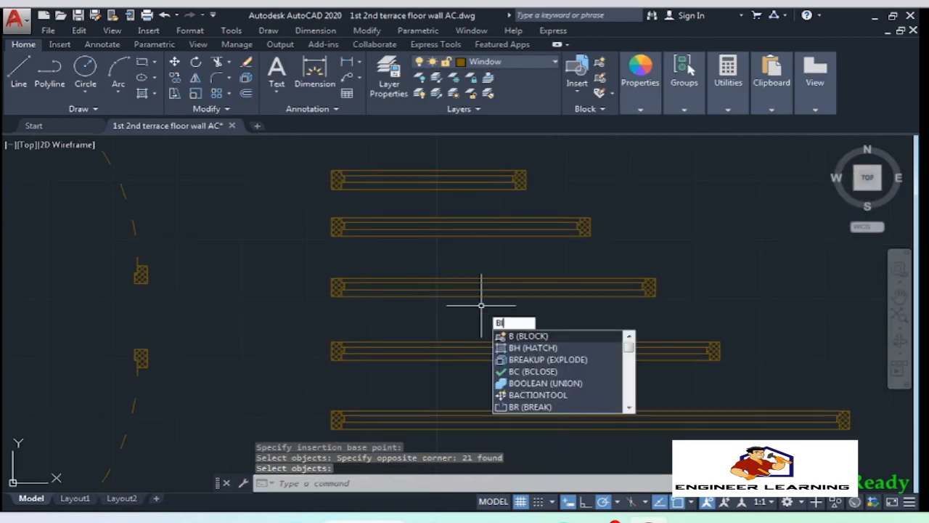
{"action": "key", "text": "Return"}
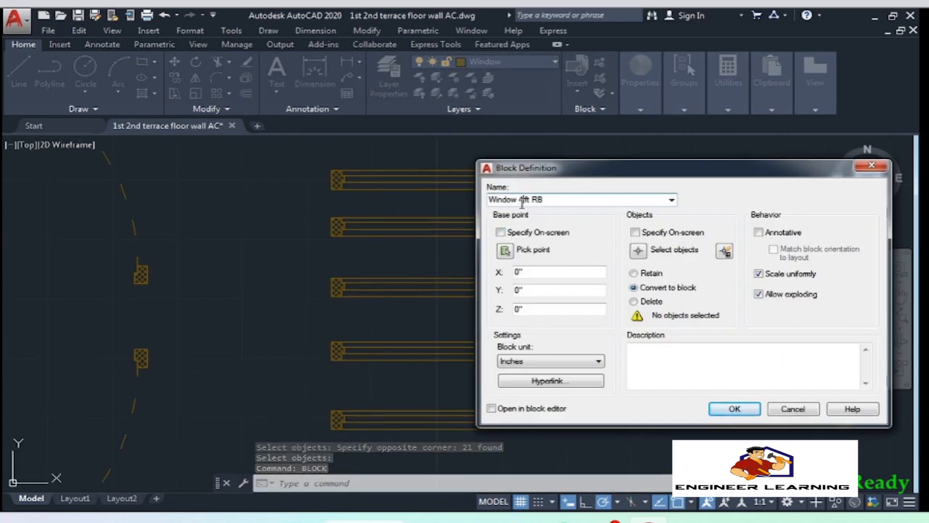
{"action": "left_click", "coordinate": [504, 249]}
{"action": "left_click", "coordinate": [334, 351]}
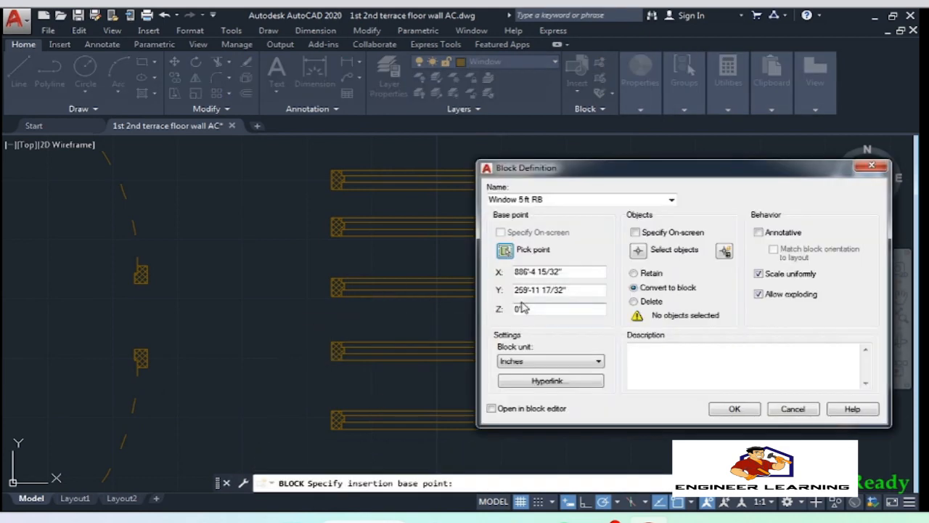
{"action": "left_click", "coordinate": [638, 253]}
{"action": "left_click", "coordinate": [736, 371]}
{"action": "left_click", "coordinate": [329, 339]}
{"action": "key", "text": "Return"}
{"action": "left_click", "coordinate": [735, 408]}
Explode the block made from the fifth window back into separate objects
{"action": "mouse_move", "coordinate": [561, 382]}
{"action": "middle_mouse_down"}
{"action": "mouse_move", "coordinate": [508, 239]}
{"action": "mouse_move", "coordinate": [552, 404]}
{"action": "middle_mouse_up"}
{"action": "left_click", "coordinate": [552, 404]}
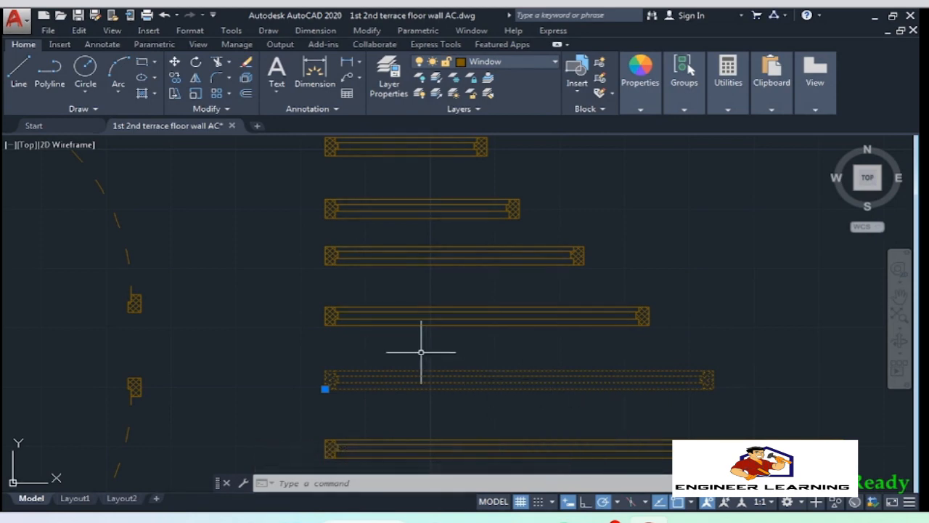
{"action": "key", "text": "Escape"}
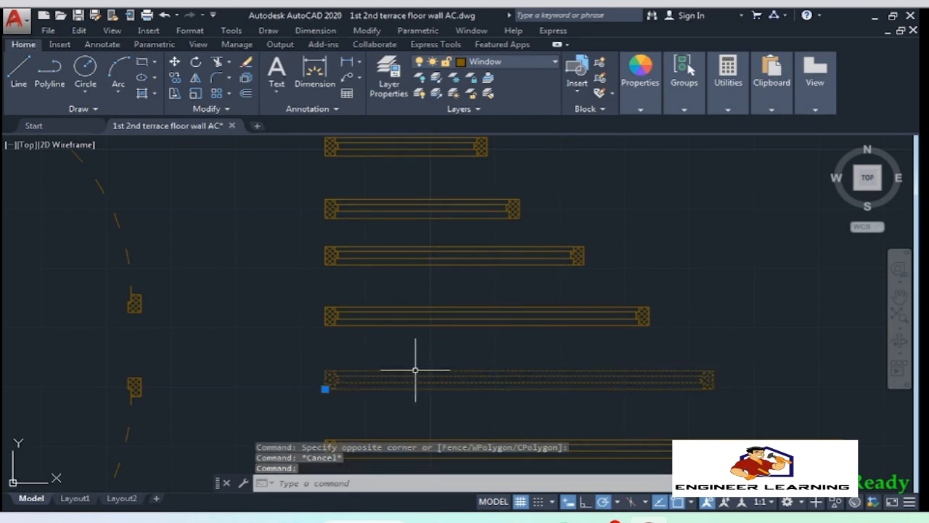
{"action": "type", "text": "EXP"}
{"action": "key", "text": "Return"}
{"action": "key", "text": "Escape"}
{"action": "left_click", "coordinate": [325, 389]}
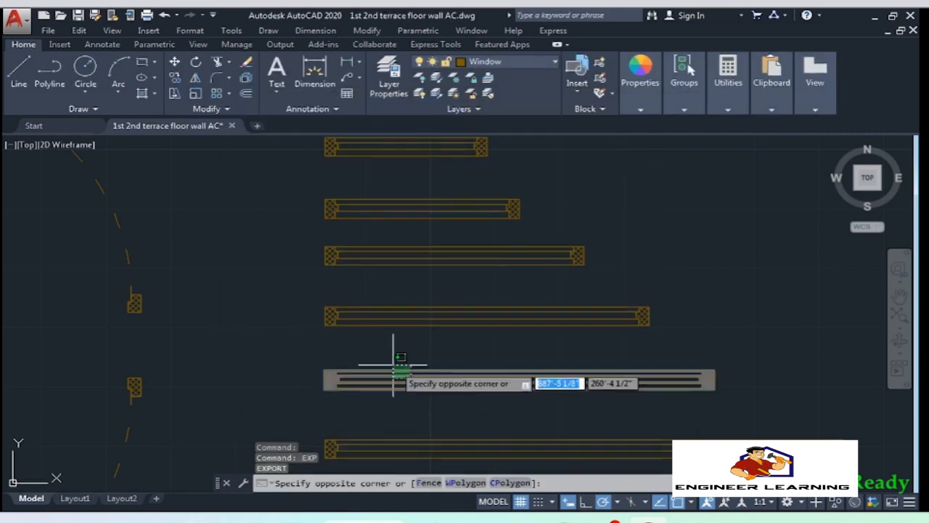
{"action": "type", "text": "EXPLode"}
{"action": "key", "text": "Return"}
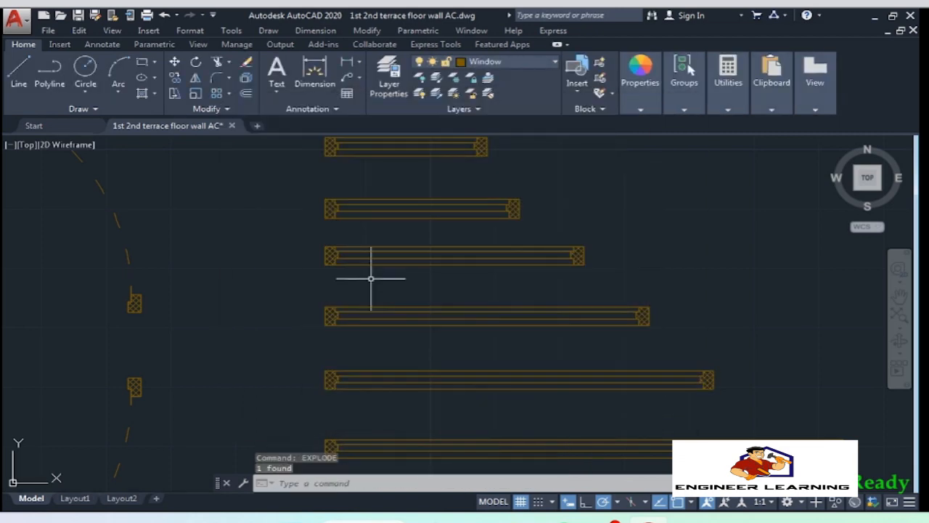
Define a block from the fourth window from the top, with its base point at the window's lower-left corner
{"action": "middle_click_drag", "start_coordinate": [382, 331], "coordinate": [380, 336]}
{"action": "type", "text": "bl"}
{"action": "key", "text": "Return"}
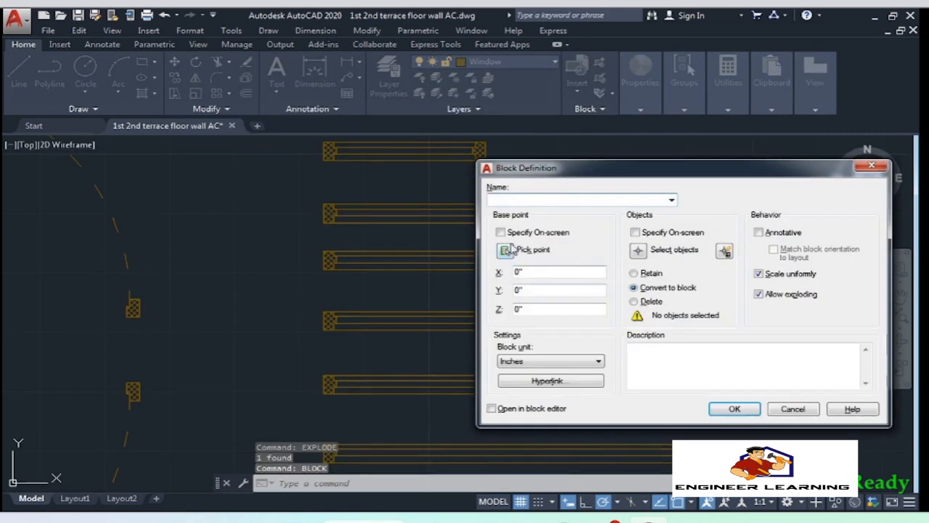
{"action": "left_click", "coordinate": [505, 252]}
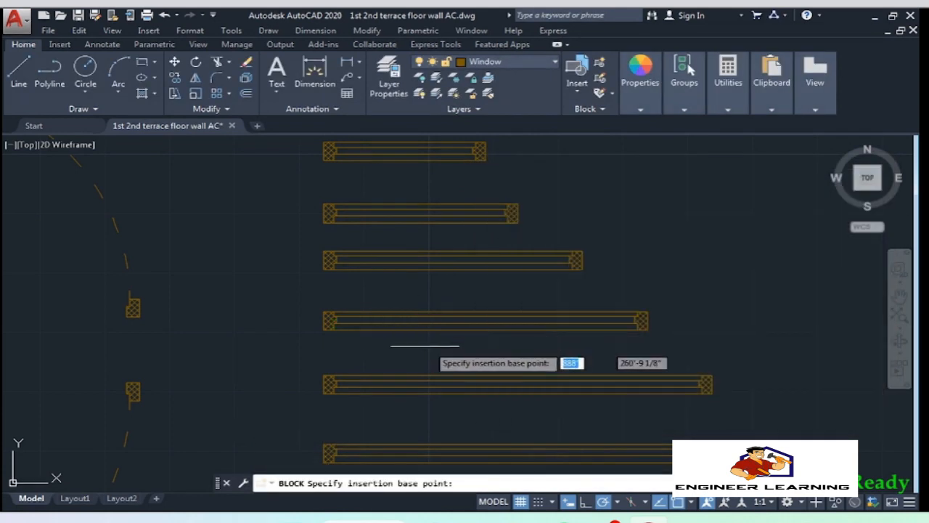
{"action": "left_click", "coordinate": [325, 315]}
{"action": "left_click", "coordinate": [638, 250]}
{"action": "left_click", "coordinate": [674, 333]}
{"action": "left_click", "coordinate": [276, 293]}
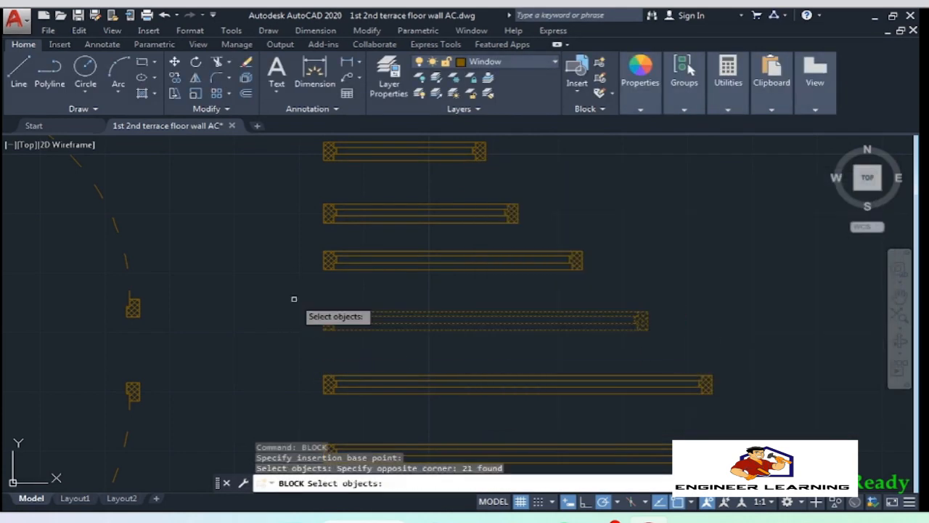
{"action": "key", "text": "Return"}
{"action": "left_click", "coordinate": [735, 409]}
{"action": "left_click", "coordinate": [468, 276]}
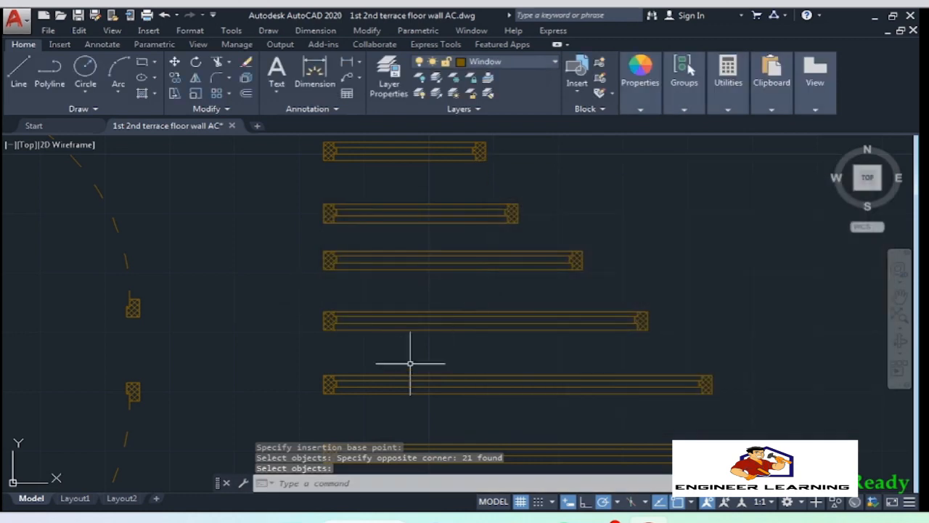
Define the block Window 6 ft RB from the fifth window from the top, with its base point at the window's lower-left corner
{"action": "type", "text": "block"}
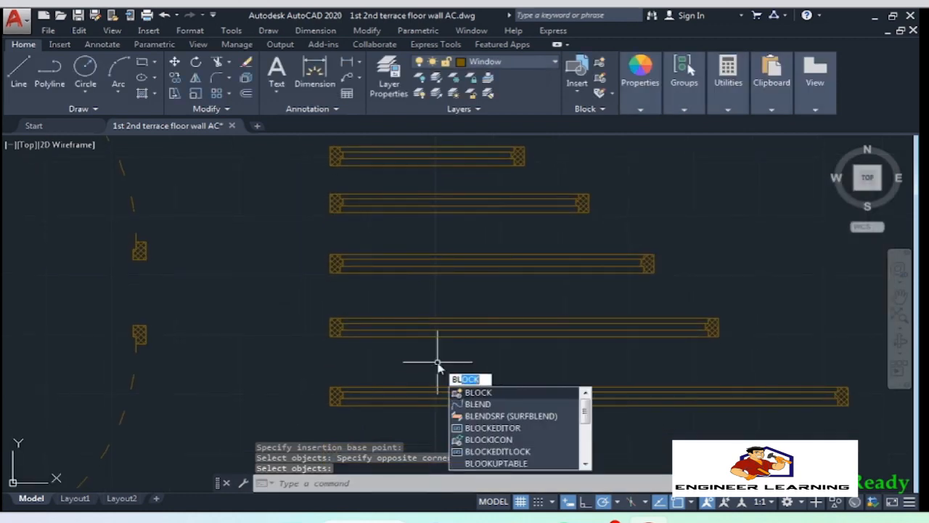
{"action": "key", "text": "Return"}
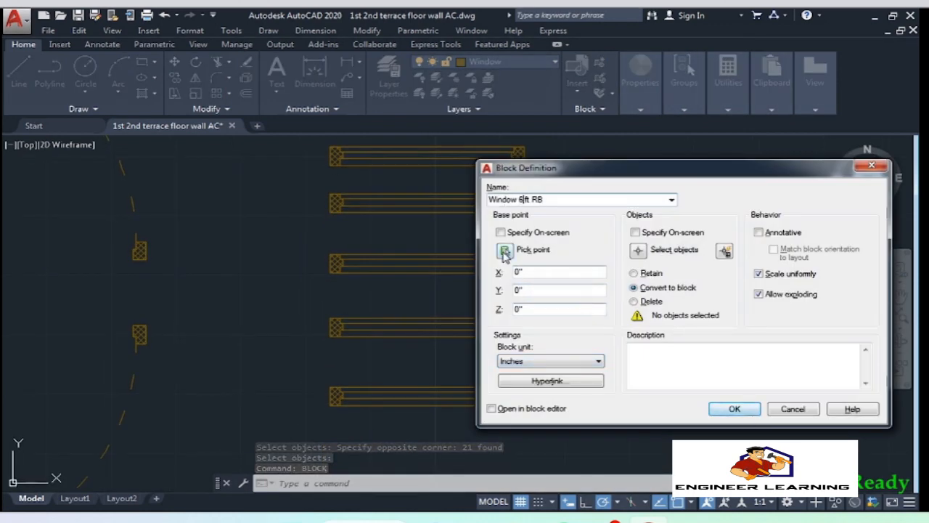
{"action": "left_click", "coordinate": [505, 251]}
{"action": "left_click", "coordinate": [336, 332]}
{"action": "left_click", "coordinate": [638, 250]}
{"action": "left_click", "coordinate": [758, 352]}
{"action": "left_click", "coordinate": [265, 265]}
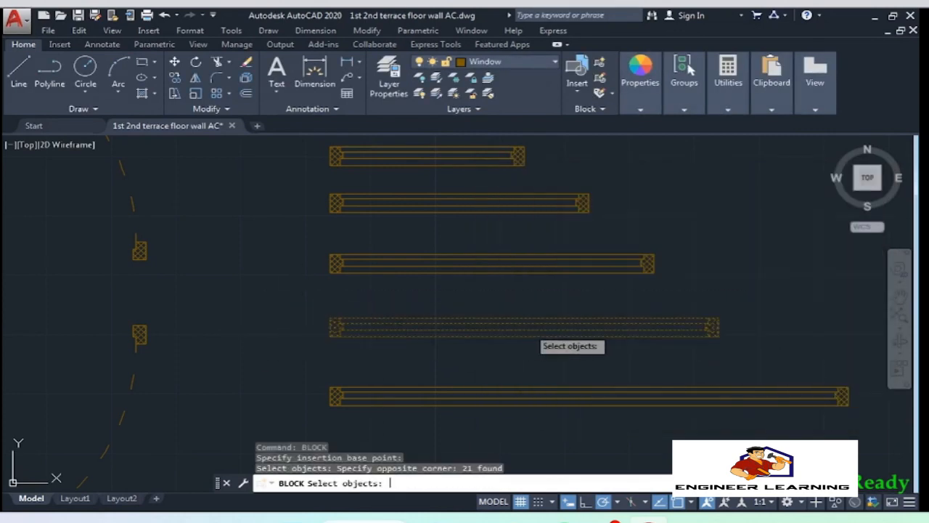
{"action": "key", "text": "Return"}
{"action": "left_click", "coordinate": [708, 404]}
Define the block Window 8 ft RB from the lowest, longest window, with its base point at the window's lower-left corner
{"action": "middle_click_drag", "start_coordinate": [480, 364], "coordinate": [405, 341]}
{"action": "type", "text": "bl"}
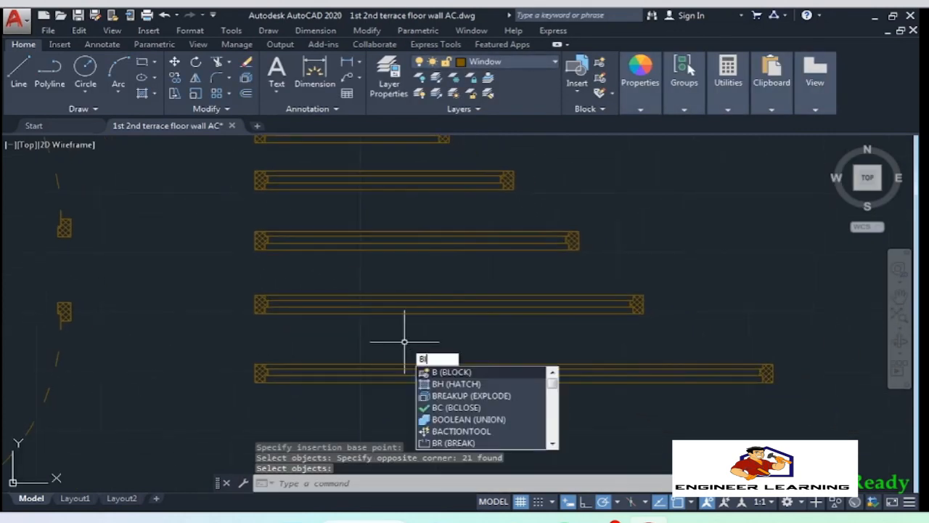
{"action": "key", "text": "Return"}
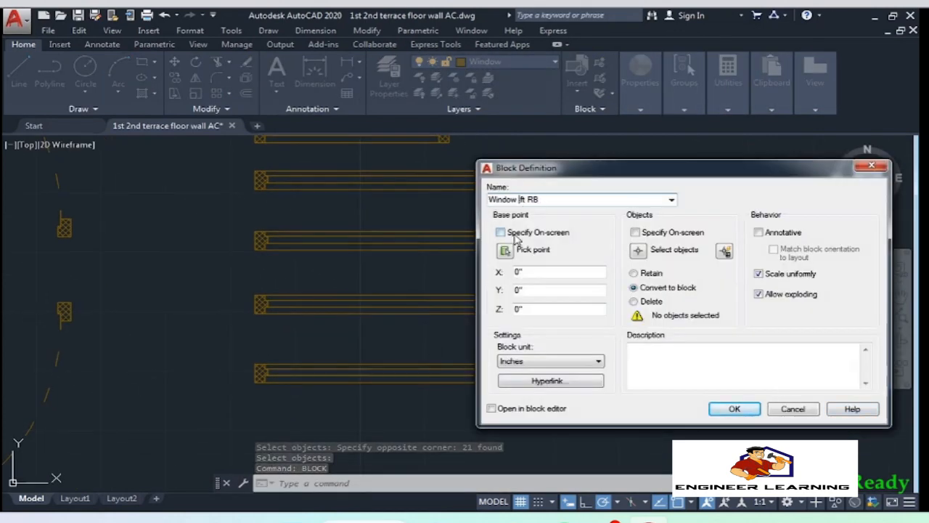
{"action": "left_click", "coordinate": [505, 249]}
{"action": "left_click", "coordinate": [251, 392]}
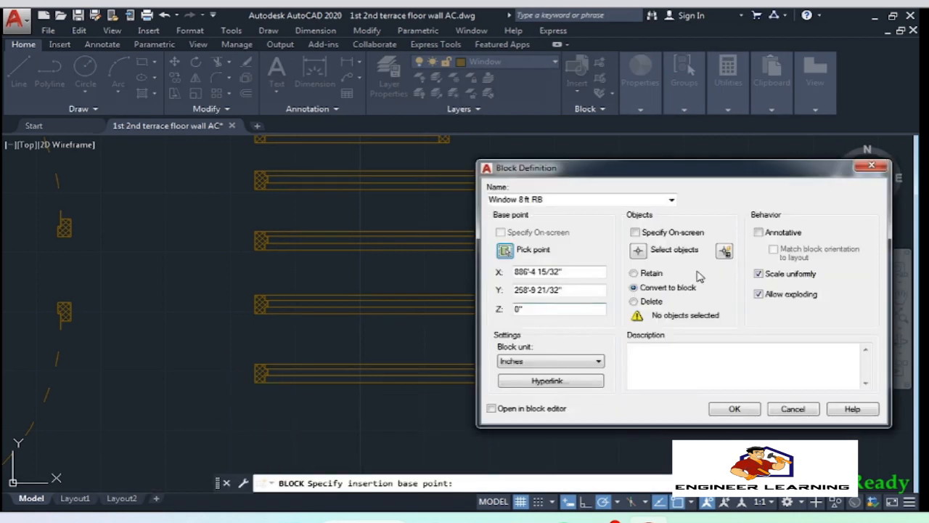
{"action": "left_click", "coordinate": [638, 249]}
{"action": "left_click", "coordinate": [784, 406]}
{"action": "left_click", "coordinate": [243, 332]}
{"action": "key", "text": "Return"}
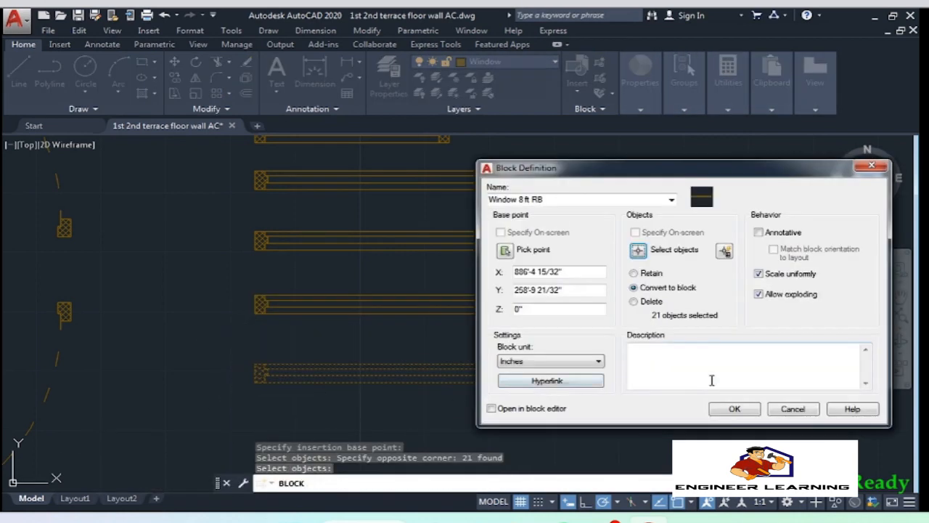
{"action": "left_click", "coordinate": [718, 408]}
Draw a line across the thickness of the upper room's outer wall, starting 6' along the inner face from the room's corner
{"action": "scroll", "coordinate": [442, 421], "scroll_direction": "down", "scroll_amount": 4}
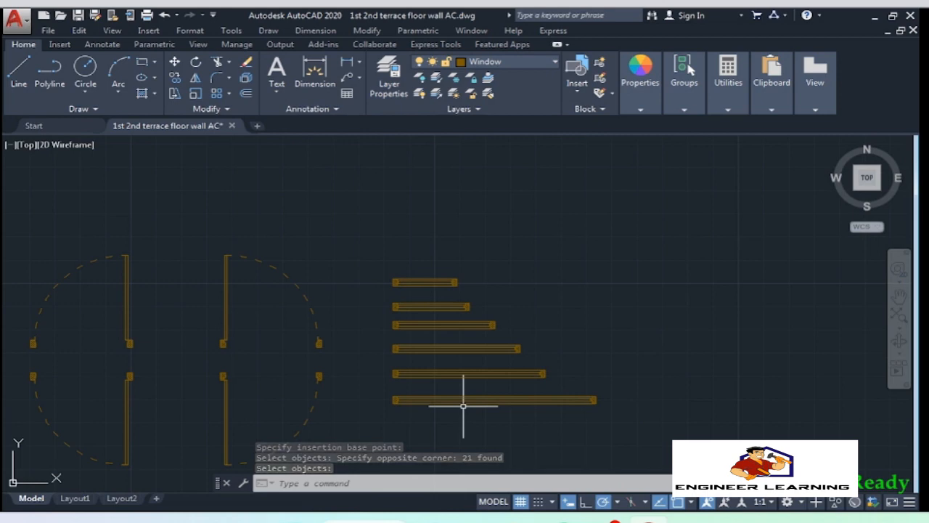
{"action": "scroll", "coordinate": [447, 436], "scroll_direction": "down", "scroll_amount": 6}
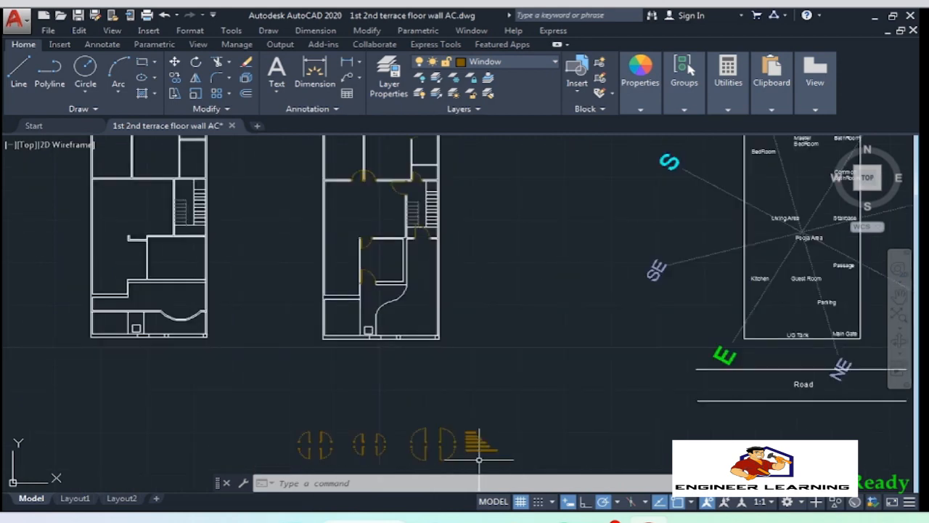
{"action": "scroll", "coordinate": [442, 218], "scroll_direction": "up", "scroll_amount": 8}
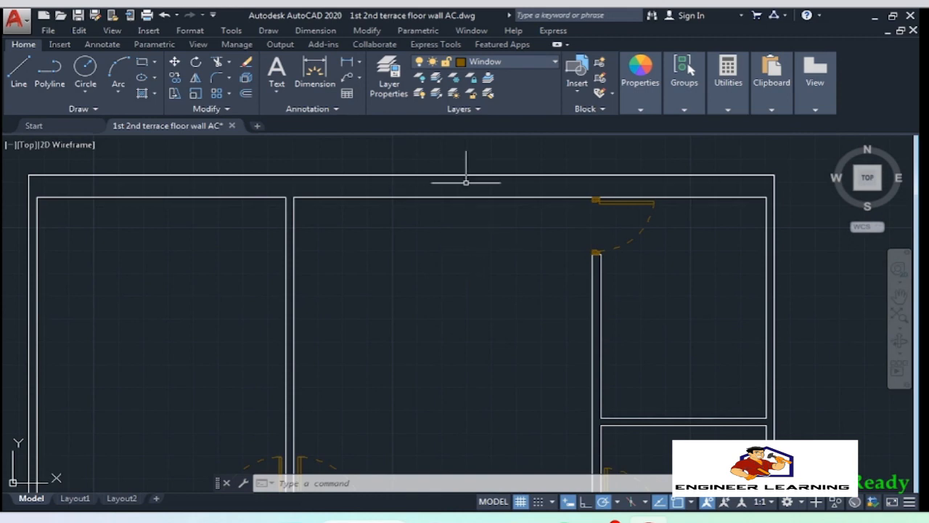
{"action": "scroll", "coordinate": [466, 183], "scroll_direction": "up", "scroll_amount": 2}
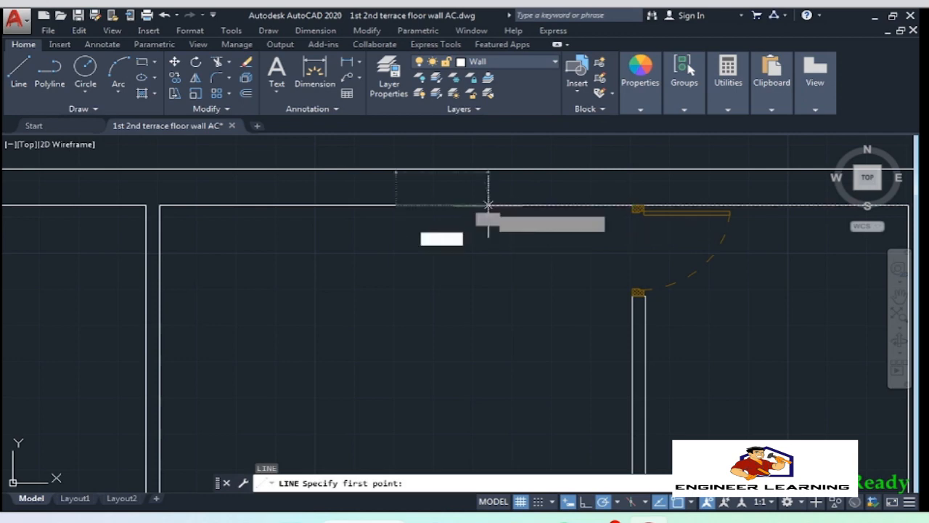
{"action": "type", "text": "6'"}
{"action": "key", "text": "Return"}
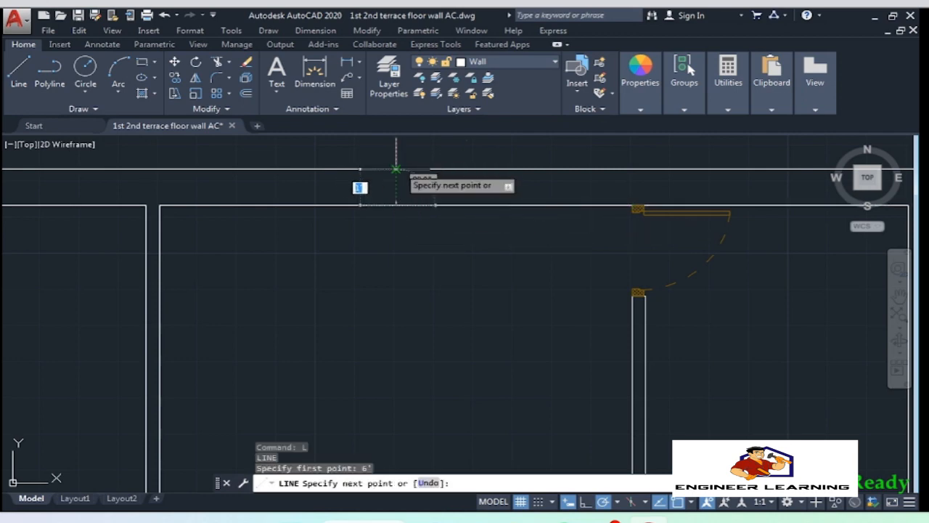
{"action": "key", "text": "Return"}
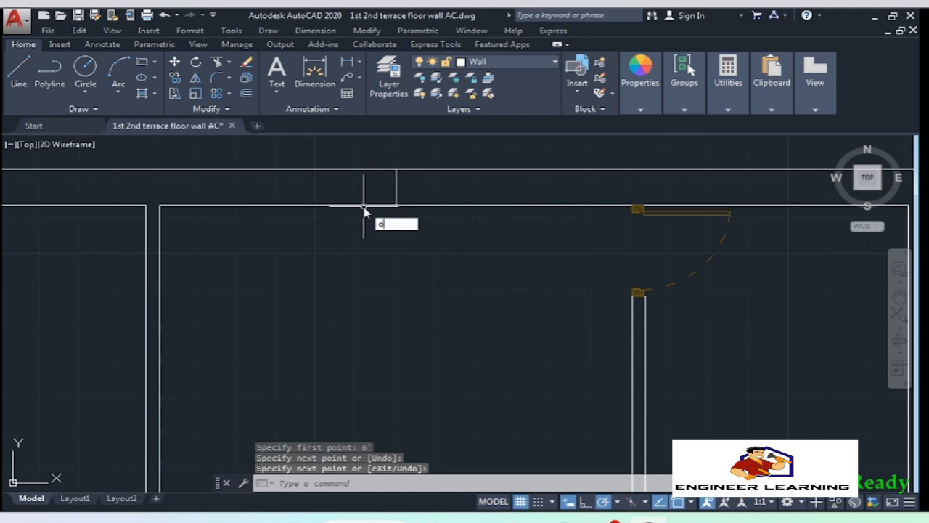
Offset the line across the wall by 2'6" to both sides
{"action": "type", "text": "o"}
{"action": "key", "text": "Return"}
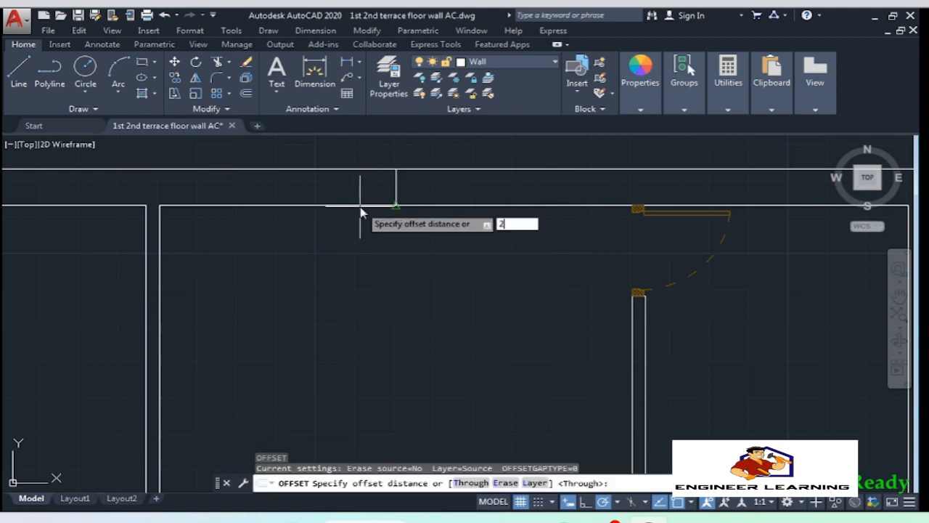
{"action": "type", "text": "2'6\""}
{"action": "key", "text": "Return"}
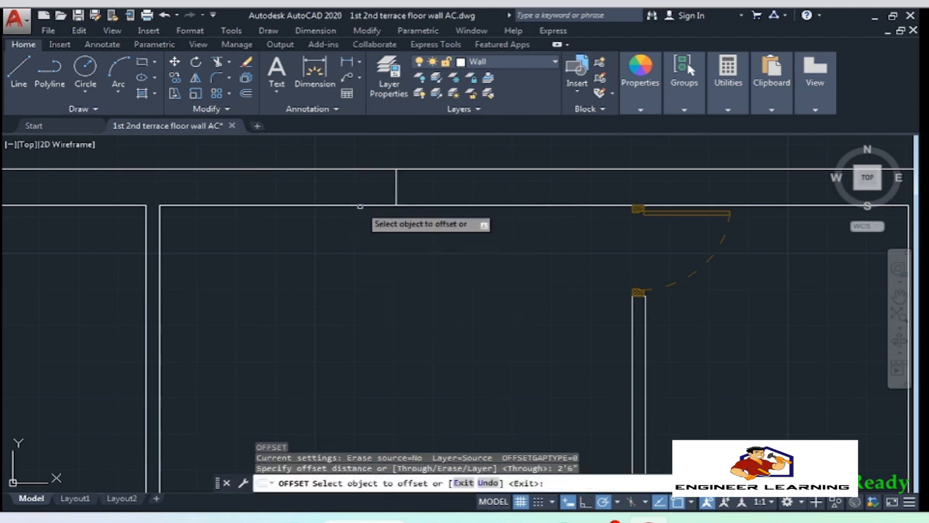
{"action": "left_click", "coordinate": [395, 191]}
{"action": "left_click", "coordinate": [365, 191]}
{"action": "left_click", "coordinate": [395, 186]}
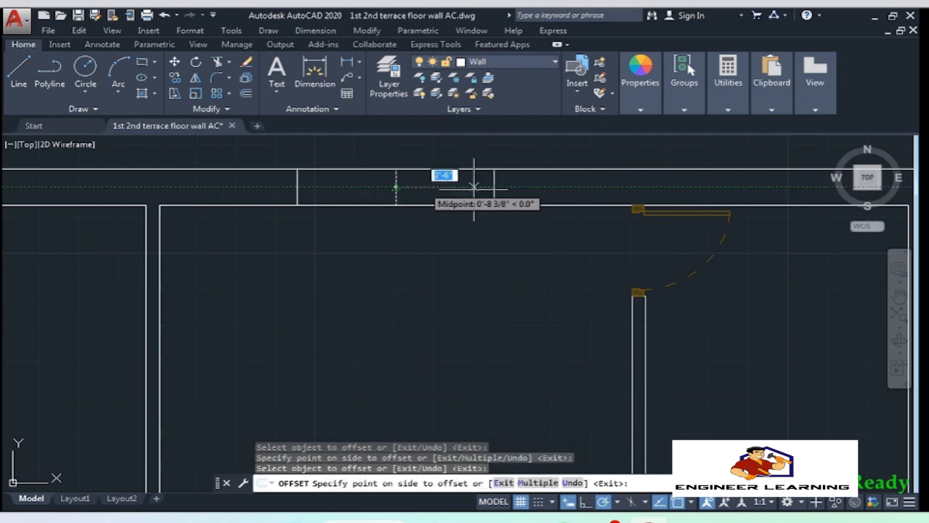
{"action": "left_click", "coordinate": [401, 266]}
{"action": "key", "text": "Return"}
Trim both wall lines between the two offset lines to open the wall, and delete the leftover centre line
{"action": "left_click", "coordinate": [686, 255]}
{"action": "left_click", "coordinate": [267, 155]}
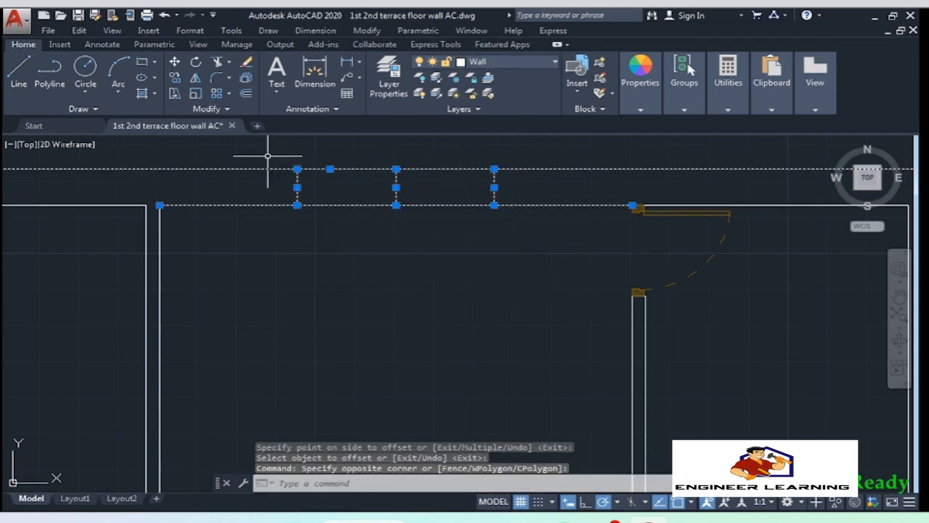
{"action": "key", "text": "Return"}
{"action": "left_click", "coordinate": [431, 233]}
{"action": "left_click", "coordinate": [373, 166]}
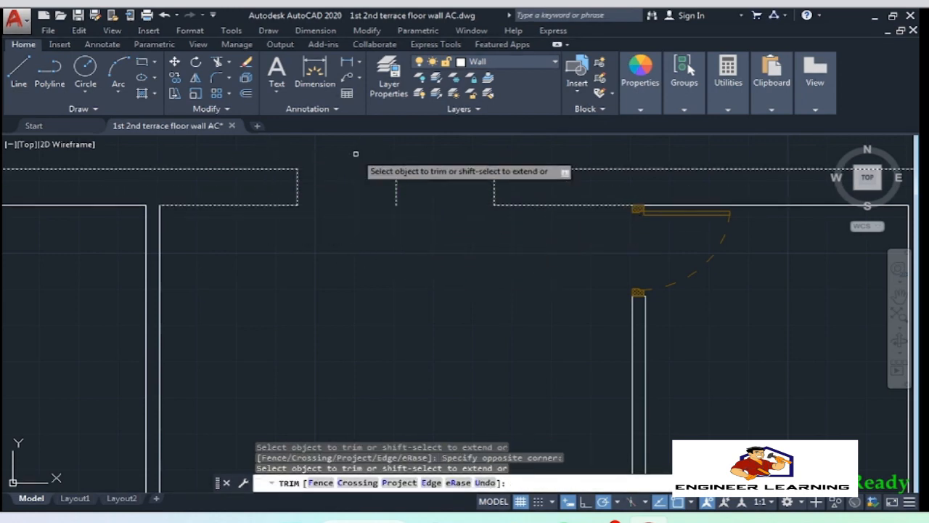
{"action": "left_click", "coordinate": [400, 206]}
{"action": "left_click", "coordinate": [368, 182]}
{"action": "key", "text": "Delete"}
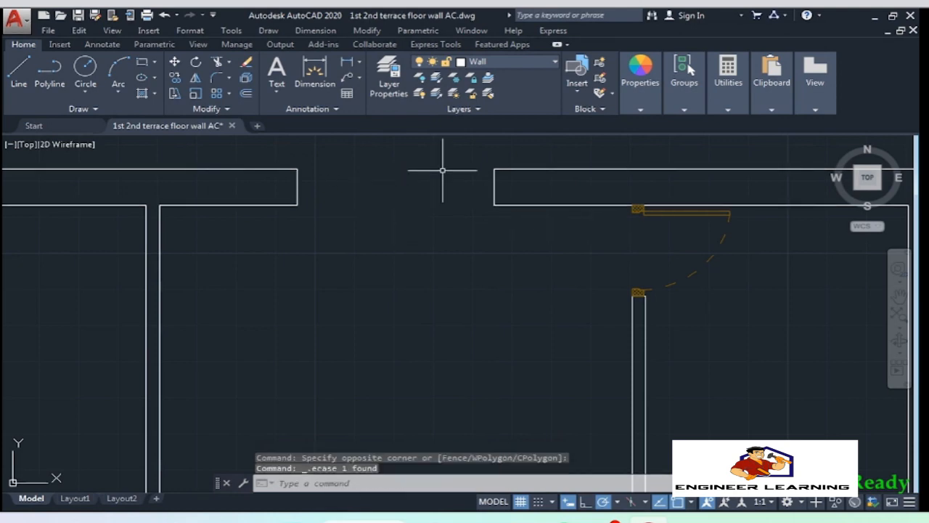
Copy the fourth window symbol from the top of the set into the upper middle room's wall opening, its upper-left corner 2" below the outer wall corner
{"action": "scroll", "coordinate": [444, 179], "scroll_direction": "down", "scroll_amount": 10}
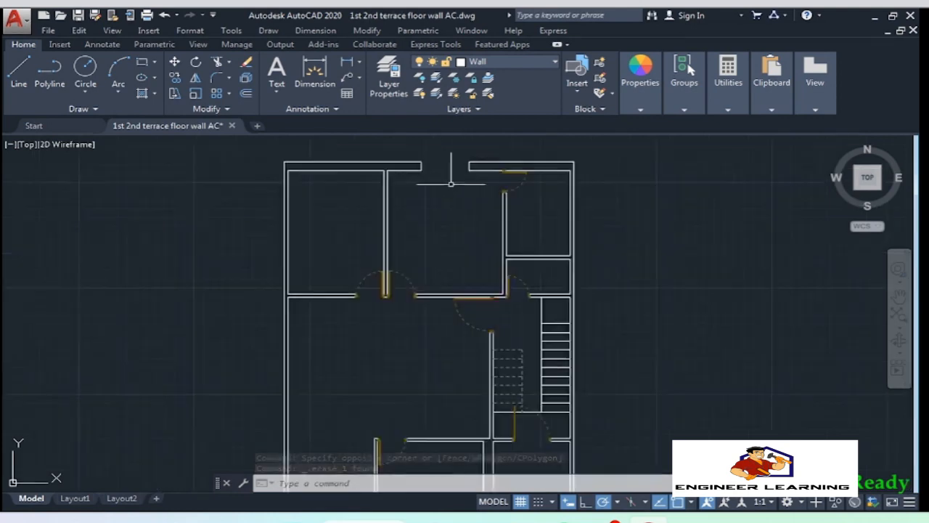
{"action": "scroll", "coordinate": [483, 298], "scroll_direction": "up", "scroll_amount": 8}
{"action": "left_click", "coordinate": [527, 327]}
{"action": "left_click", "coordinate": [498, 296]}
{"action": "type", "text": "co"}
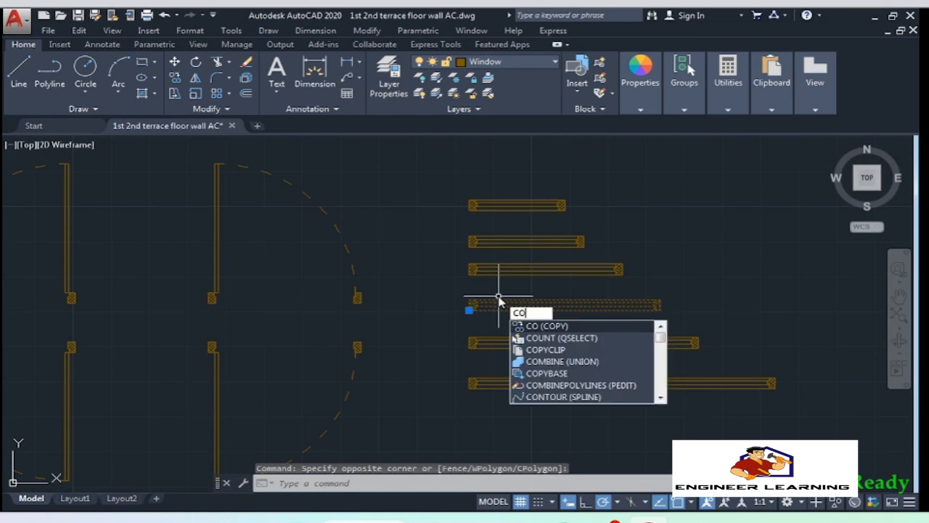
{"action": "key", "text": "Return"}
{"action": "scroll", "coordinate": [436, 312], "scroll_direction": "up", "scroll_amount": 6}
{"action": "left_click", "coordinate": [428, 336]}
{"action": "scroll", "coordinate": [429, 342], "scroll_direction": "down", "scroll_amount": 12}
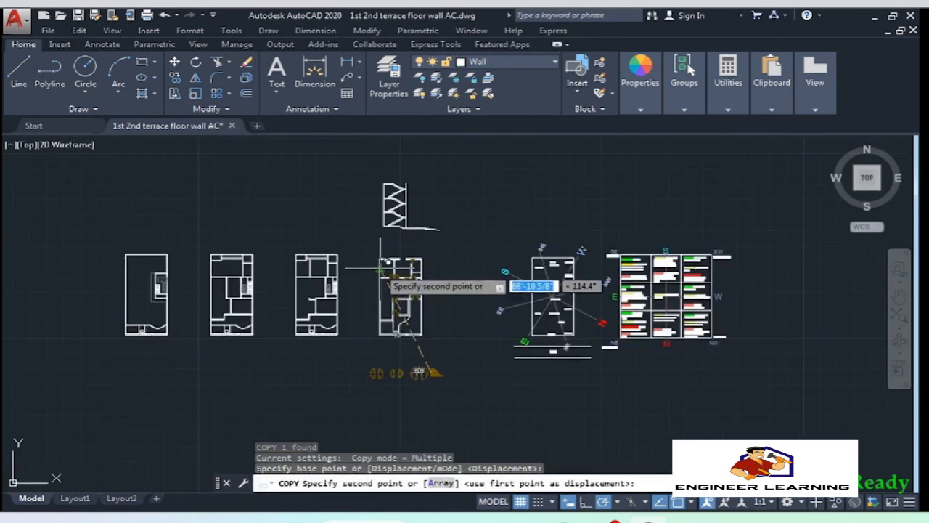
{"action": "scroll", "coordinate": [380, 268], "scroll_direction": "up", "scroll_amount": 10}
{"action": "middle_click_drag", "start_coordinate": [366, 229], "coordinate": [331, 402]}
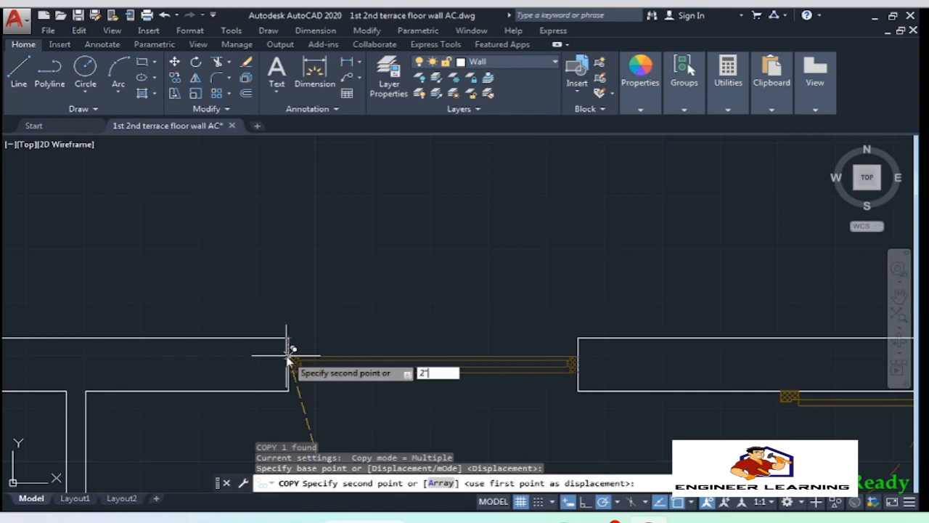
{"action": "type", "text": "2\""}
{"action": "key", "text": "Return"}
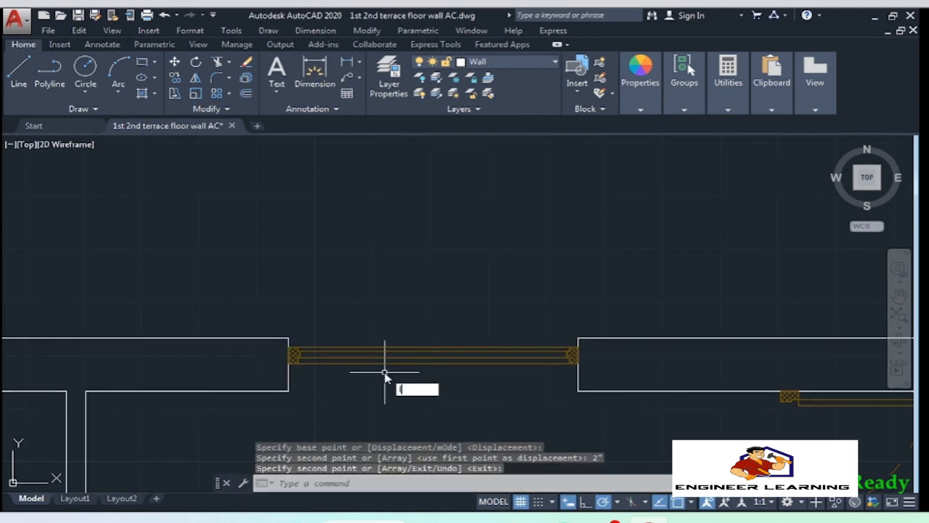
{"action": "key", "text": "Escape"}
Draw two lines closing the outer and inner faces of the opening around the placed window
{"action": "type", "text": "l"}
{"action": "key", "text": "Return"}
{"action": "left_click", "coordinate": [288, 338]}
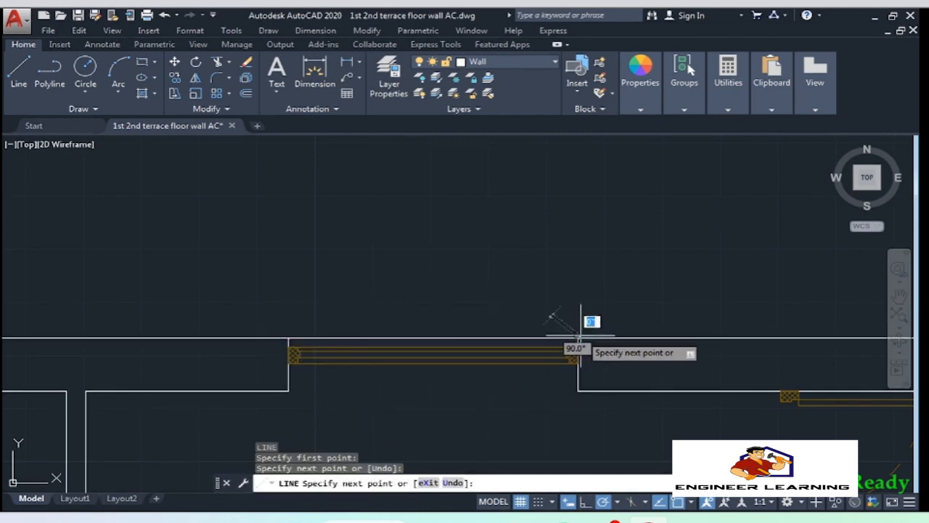
{"action": "key", "text": "Return"}
{"action": "key", "text": "Return"}
{"action": "left_click", "coordinate": [288, 392]}
{"action": "left_click", "coordinate": [577, 391]}
{"action": "key", "text": "Return"}
Change the colour of the two closing lines at the window opening to gray
{"action": "left_click", "coordinate": [476, 414]}
{"action": "left_click", "coordinate": [460, 373]}
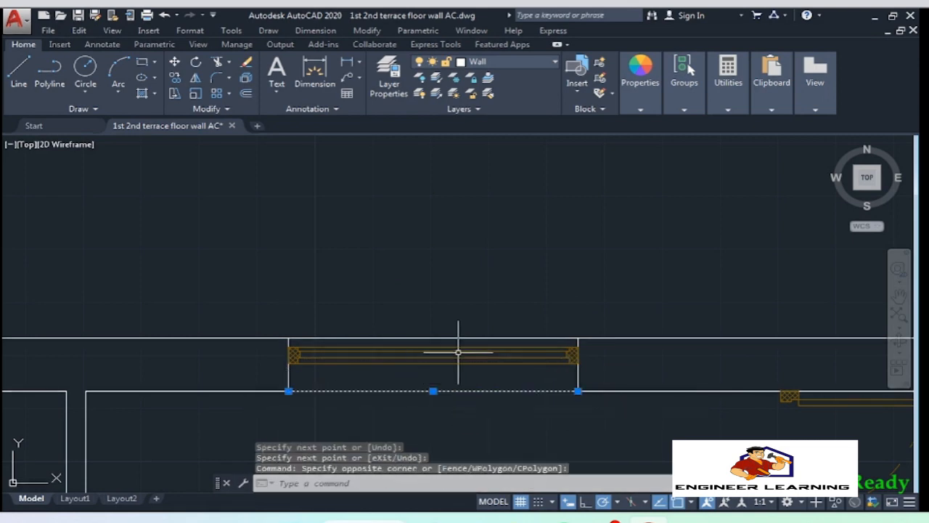
{"action": "left_click", "coordinate": [456, 342]}
{"action": "left_click", "coordinate": [439, 297]}
{"action": "mouse_move", "coordinate": [643, 106]}
{"action": "left_click", "coordinate": [711, 124]}
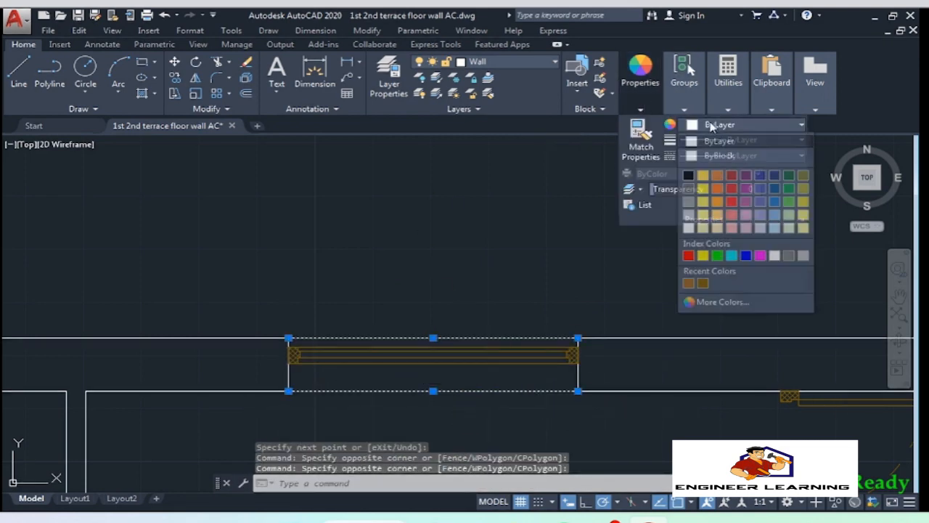
{"action": "left_click", "coordinate": [689, 202]}
{"action": "key", "text": "Escape"}
{"action": "scroll", "coordinate": [459, 244], "scroll_direction": "down", "scroll_amount": 4}
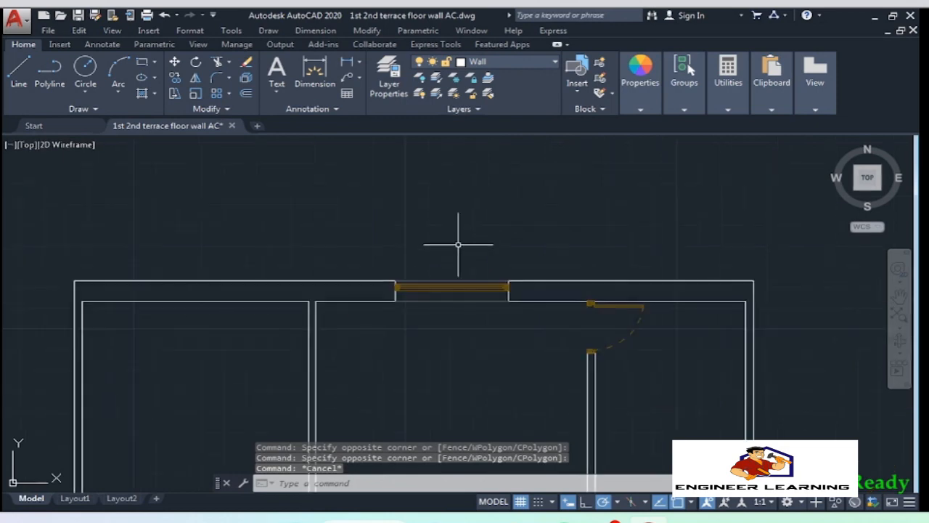
Draw a line across the thickness of the upper-left room's top wall, starting 5' along the inner face from the room's corner
{"action": "scroll", "coordinate": [459, 245], "scroll_direction": "up", "scroll_amount": 4}
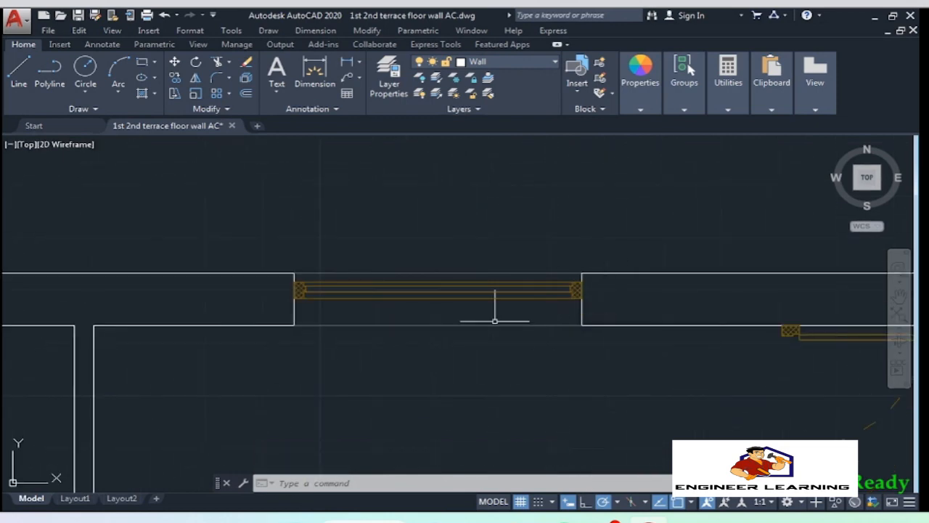
{"action": "scroll", "coordinate": [352, 325], "scroll_direction": "down", "scroll_amount": 2}
{"action": "scroll", "coordinate": [338, 311], "scroll_direction": "up", "scroll_amount": 2}
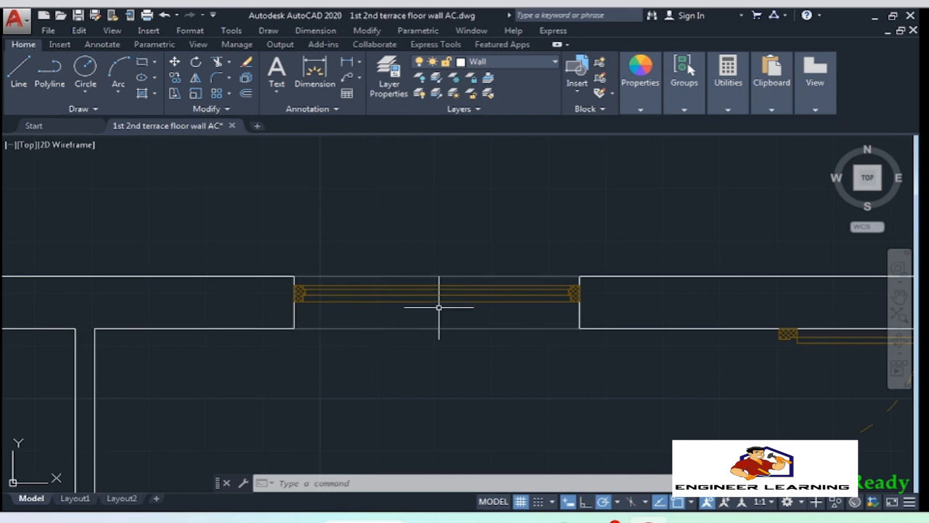
{"action": "scroll", "coordinate": [608, 258], "scroll_direction": "down", "scroll_amount": 6}
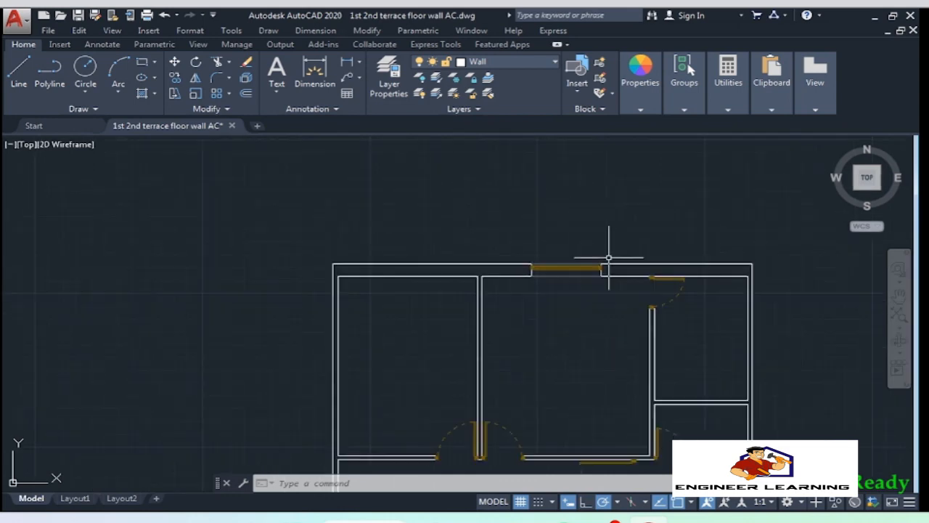
{"action": "scroll", "coordinate": [384, 286], "scroll_direction": "up", "scroll_amount": 6}
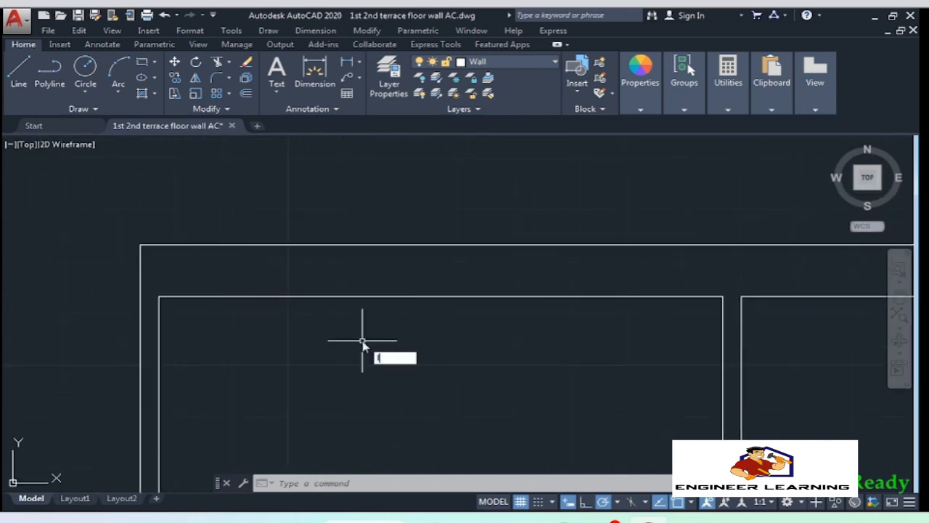
{"action": "key", "text": "Return"}
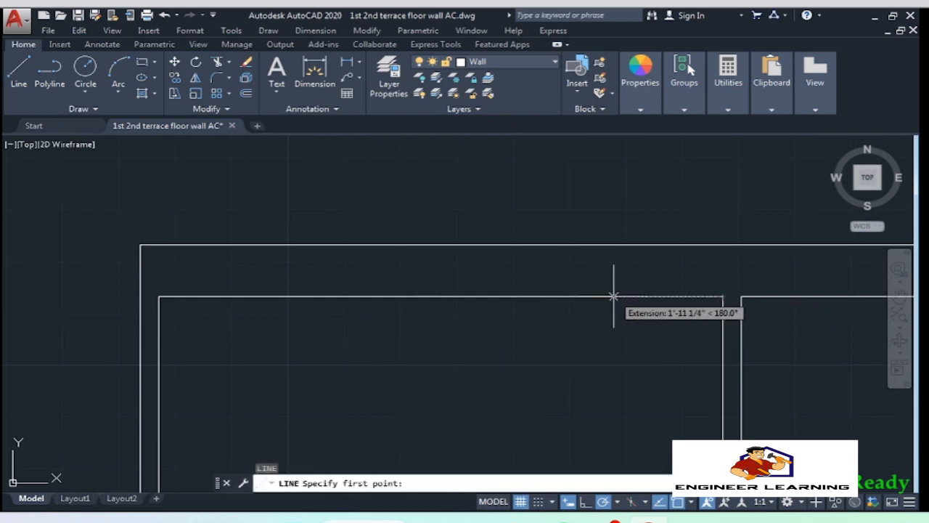
{"action": "key", "text": "Return"}
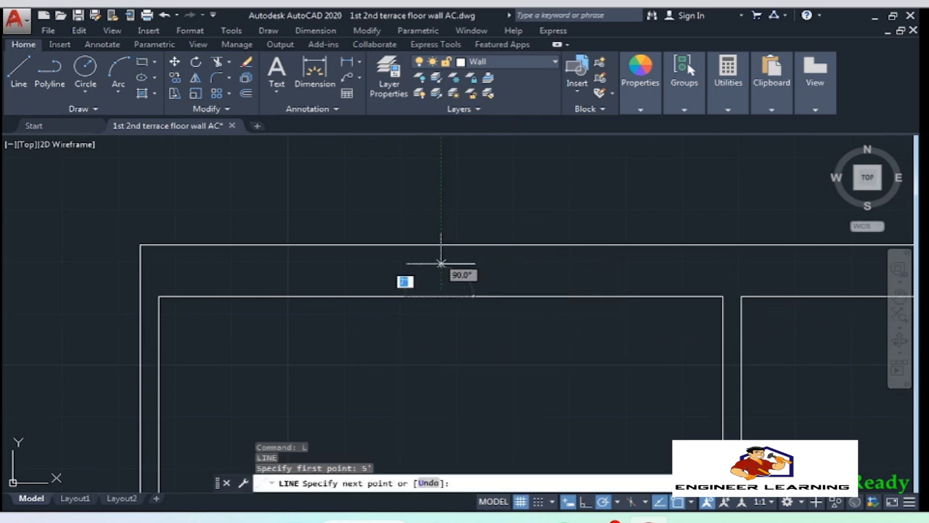
{"action": "left_click", "coordinate": [440, 245]}
{"action": "key", "text": "Return"}
{"action": "left_click", "coordinate": [451, 278]}
{"action": "left_click", "coordinate": [404, 264]}
{"action": "type", "text": "o"}
{"action": "key", "text": "Return"}
{"action": "type", "text": "2"}
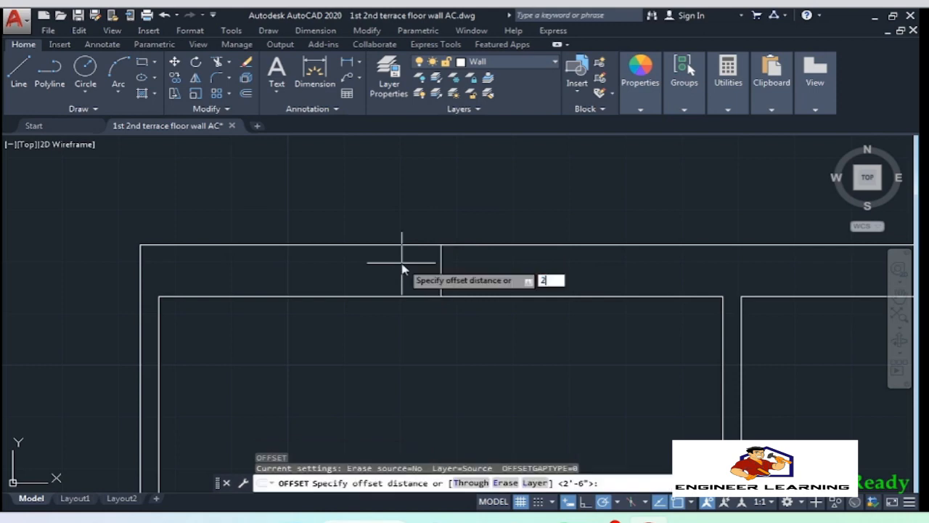
{"action": "key", "text": "Return"}
{"action": "key", "text": "Escape"}
Offset the line across the upper-left room's wall by 2' to both sides
{"action": "left_click", "coordinate": [440, 271]}
{"action": "left_click", "coordinate": [435, 272]}
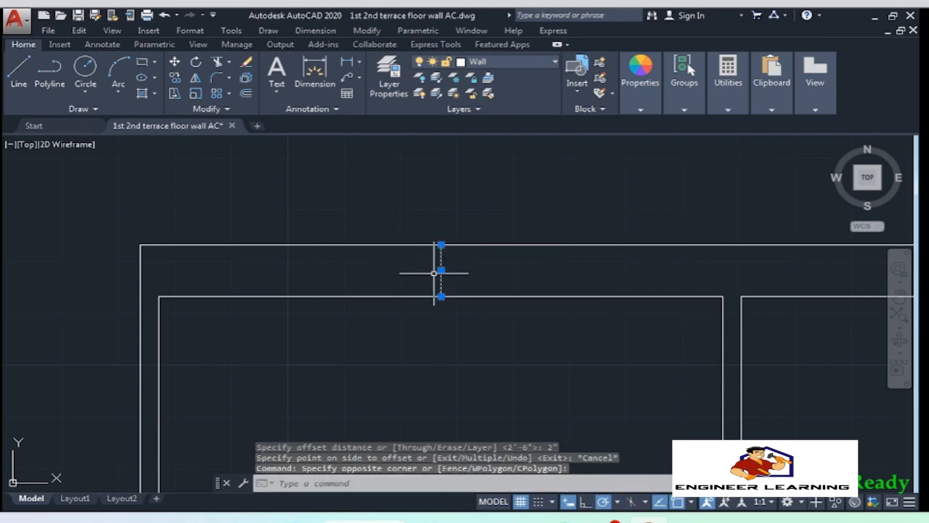
{"action": "type", "text": "o"}
{"action": "key", "text": "Return"}
{"action": "type", "text": "2'"}
{"action": "key", "text": "Return"}
{"action": "left_click", "coordinate": [360, 280]}
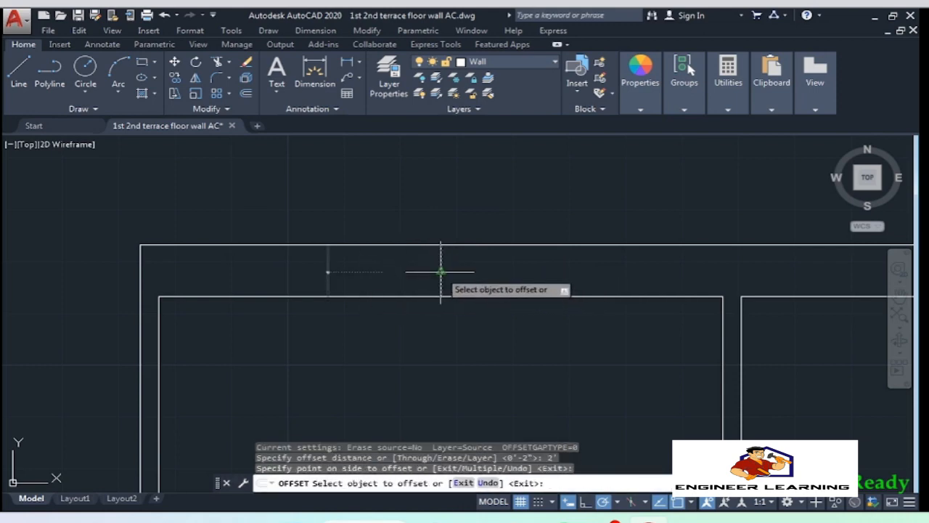
{"action": "left_click", "coordinate": [441, 271]}
{"action": "left_click", "coordinate": [508, 282]}
{"action": "key", "text": "Return"}
Trim both faces of the upper-left room's wall between the two offset lines, and delete the leftover centre line
{"action": "left_click", "coordinate": [579, 342]}
{"action": "left_click", "coordinate": [314, 195]}
{"action": "type", "text": "tr"}
{"action": "key", "text": "Return"}
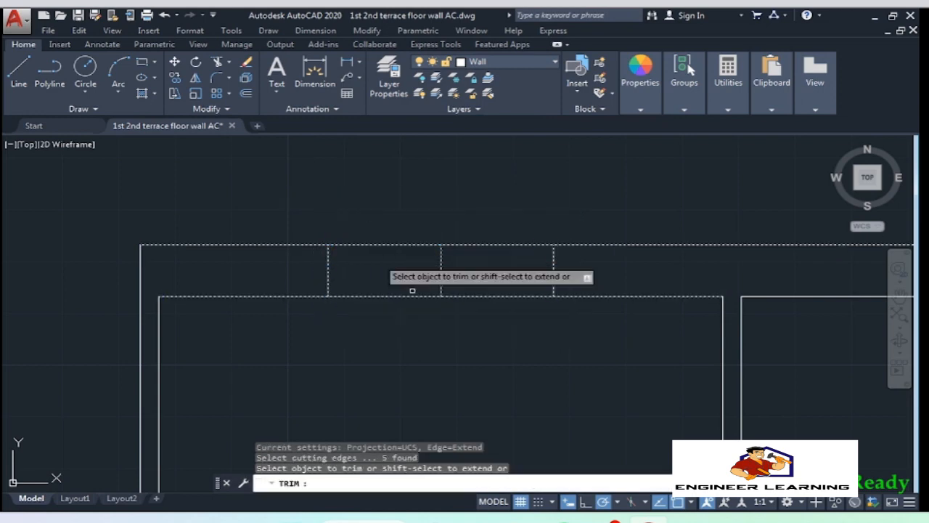
{"action": "left_click", "coordinate": [501, 353]}
{"action": "left_click", "coordinate": [379, 210]}
{"action": "key", "text": "Return"}
{"action": "left_click", "coordinate": [475, 323]}
{"action": "left_click", "coordinate": [398, 211]}
{"action": "key", "text": "Delete"}
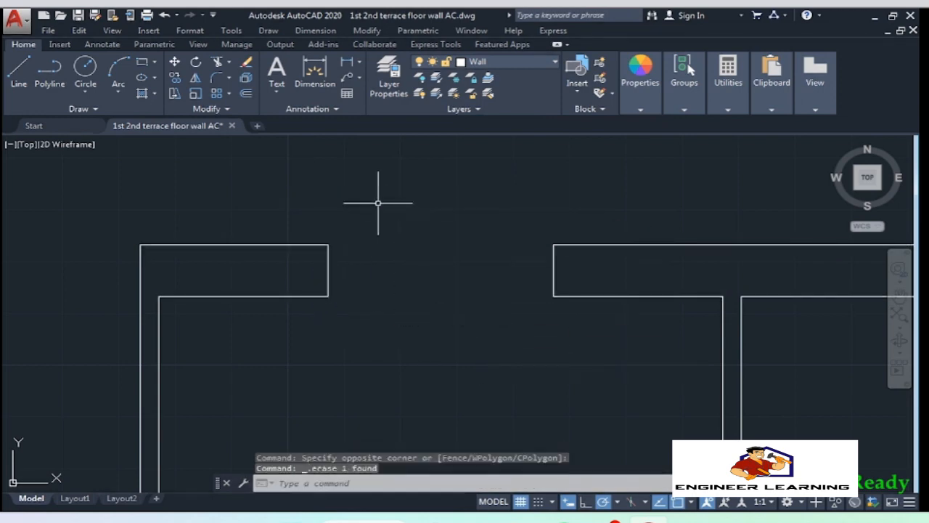
Copy the third window symbol from the top of the set into the upper-left room's opening, its upper-left corner 2" below the outer wall corner
{"action": "scroll", "coordinate": [378, 201], "scroll_direction": "down", "scroll_amount": 10}
{"action": "mouse_move", "coordinate": [496, 395]}
{"action": "middle_mouse_down"}
{"action": "mouse_move", "coordinate": [476, 365]}
{"action": "mouse_move", "coordinate": [467, 251]}
{"action": "middle_mouse_up"}
{"action": "scroll", "coordinate": [468, 312], "scroll_direction": "up", "scroll_amount": 10}
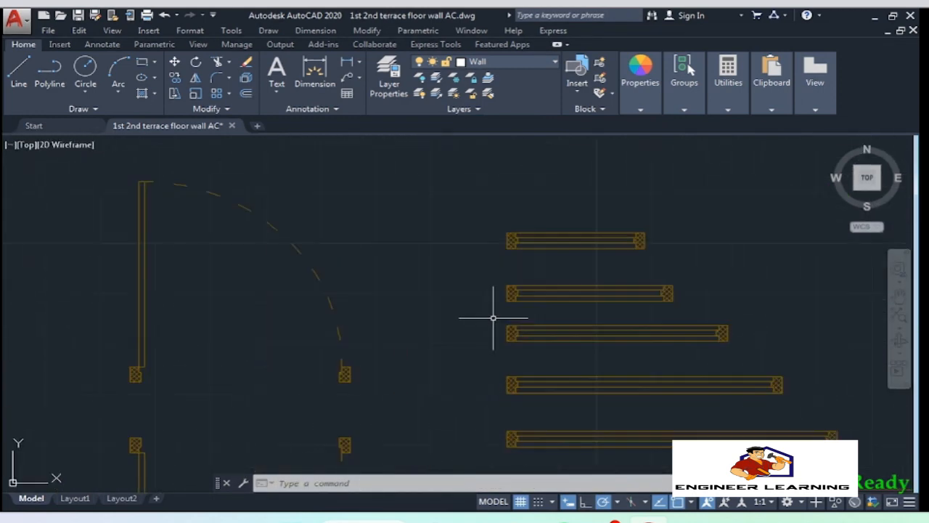
{"action": "middle_click_drag", "start_coordinate": [493, 317], "coordinate": [456, 356]}
{"action": "left_click", "coordinate": [560, 384]}
{"action": "left_click", "coordinate": [525, 357]}
{"action": "type", "text": "co"}
{"action": "key", "text": "Return"}
{"action": "scroll", "coordinate": [495, 367], "scroll_direction": "up", "scroll_amount": 5}
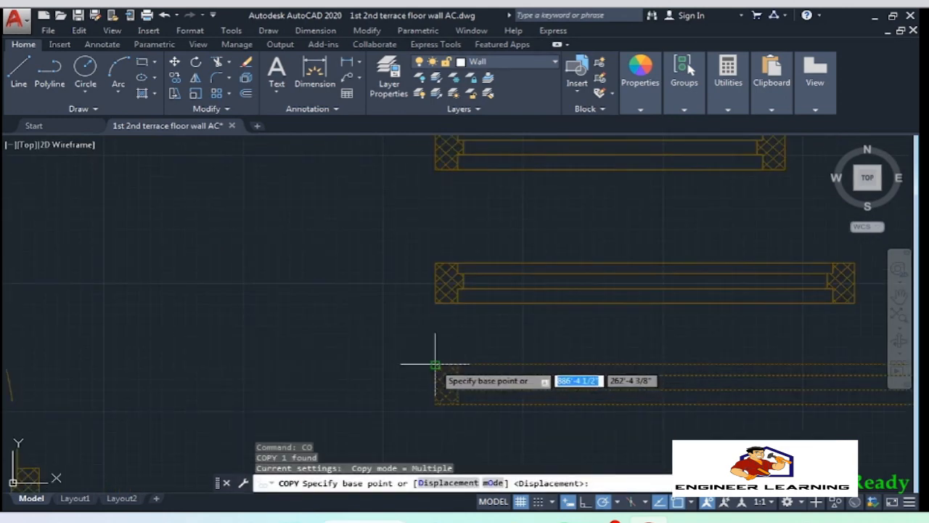
{"action": "left_click", "coordinate": [435, 365]}
{"action": "scroll", "coordinate": [468, 396], "scroll_direction": "down", "scroll_amount": 15}
{"action": "middle_click_drag", "start_coordinate": [366, 190], "coordinate": [388, 393]}
{"action": "scroll", "coordinate": [376, 313], "scroll_direction": "up", "scroll_amount": 9}
{"action": "scroll", "coordinate": [319, 218], "scroll_direction": "up", "scroll_amount": 6}
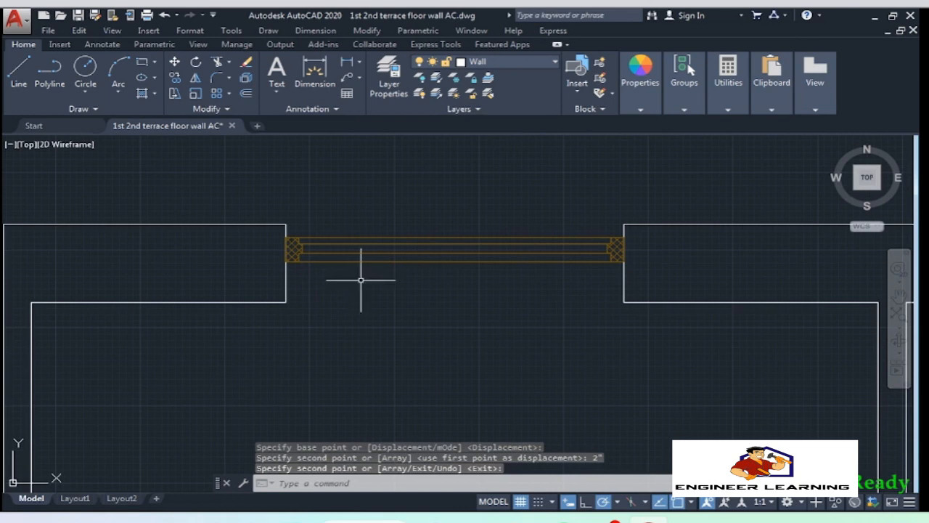
Draw two lines across the outer and inner faces of the upper-left room's window opening
{"action": "key", "text": "Return"}
{"action": "left_click", "coordinate": [286, 225]}
{"action": "left_click", "coordinate": [623, 224]}
{"action": "key", "text": "Return"}
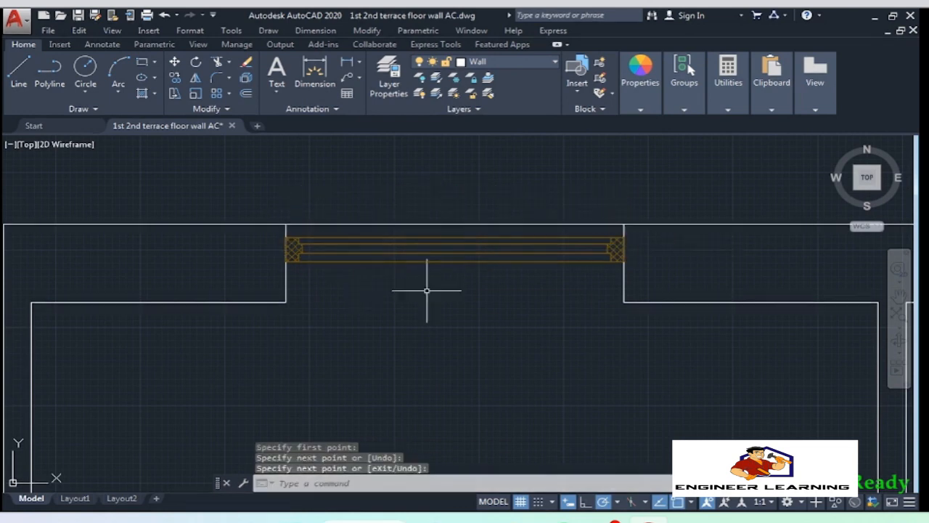
{"action": "key", "text": "Return"}
{"action": "left_click", "coordinate": [286, 305]}
{"action": "left_click", "coordinate": [625, 303]}
{"action": "key", "text": "Return"}
Set the colour of the two lines closing the upper-left room's window opening to gray
{"action": "left_click", "coordinate": [544, 340]}
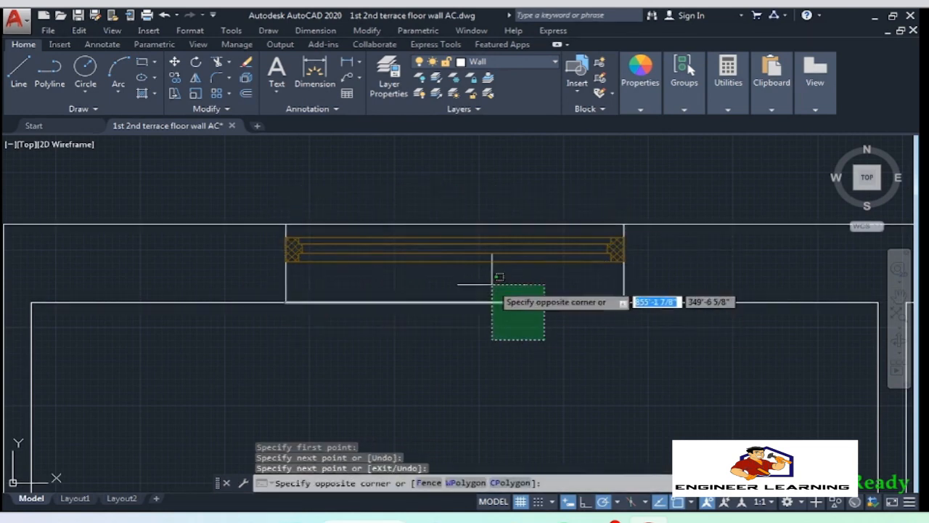
{"action": "left_click", "coordinate": [488, 282]}
{"action": "left_click", "coordinate": [464, 233]}
{"action": "left_click", "coordinate": [443, 192]}
{"action": "mouse_move", "coordinate": [643, 80]}
{"action": "left_click", "coordinate": [713, 131]}
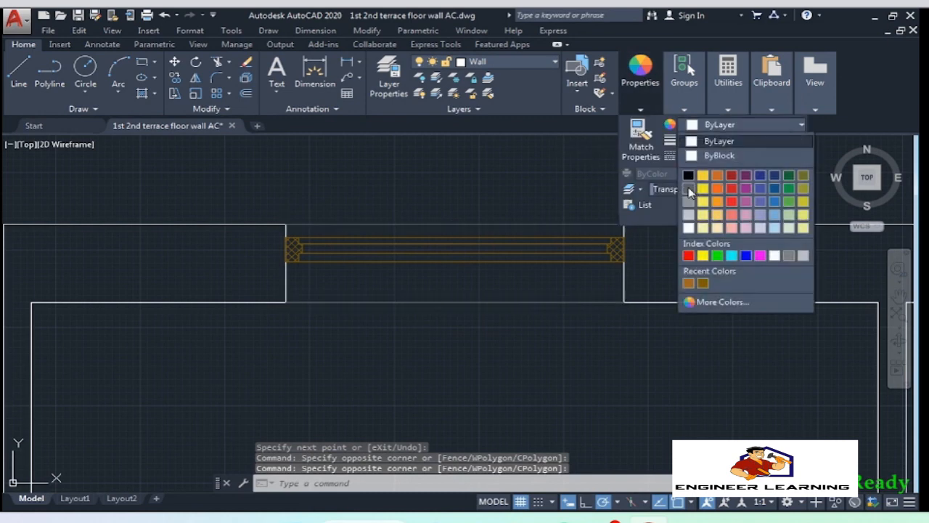
{"action": "left_click", "coordinate": [689, 191]}
{"action": "key", "text": "Escape"}
Assign both placed windows and the lines closing their openings to the Window layer
{"action": "left_click", "coordinate": [491, 328]}
{"action": "left_click", "coordinate": [418, 216]}
{"action": "left_click", "coordinate": [481, 63]}
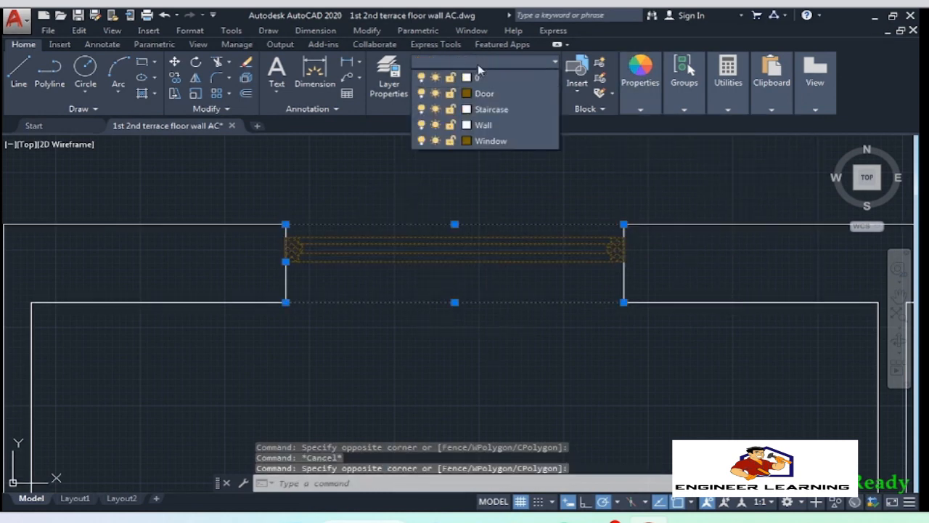
{"action": "left_click", "coordinate": [494, 141]}
{"action": "key", "text": "Escape"}
{"action": "scroll", "coordinate": [462, 308], "scroll_direction": "down", "scroll_amount": 4}
{"action": "left_click", "coordinate": [462, 308]}
{"action": "left_click", "coordinate": [429, 194]}
{"action": "left_click", "coordinate": [482, 62]}
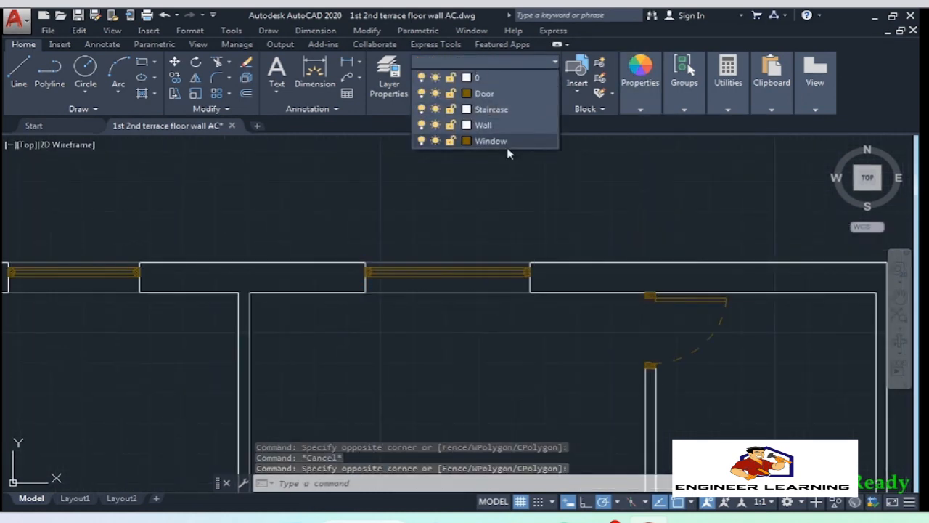
{"action": "left_click", "coordinate": [508, 148]}
{"action": "key", "text": "Escape"}
Draw a line across the thickness of the small upper-right room's top wall, at the middle of its inner face
{"action": "scroll", "coordinate": [436, 257], "scroll_direction": "up", "scroll_amount": 4}
{"action": "mouse_move", "coordinate": [761, 288]}
{"action": "middle_mouse_down"}
{"action": "mouse_move", "coordinate": [435, 257]}
{"action": "mouse_move", "coordinate": [484, 265]}
{"action": "middle_mouse_up"}
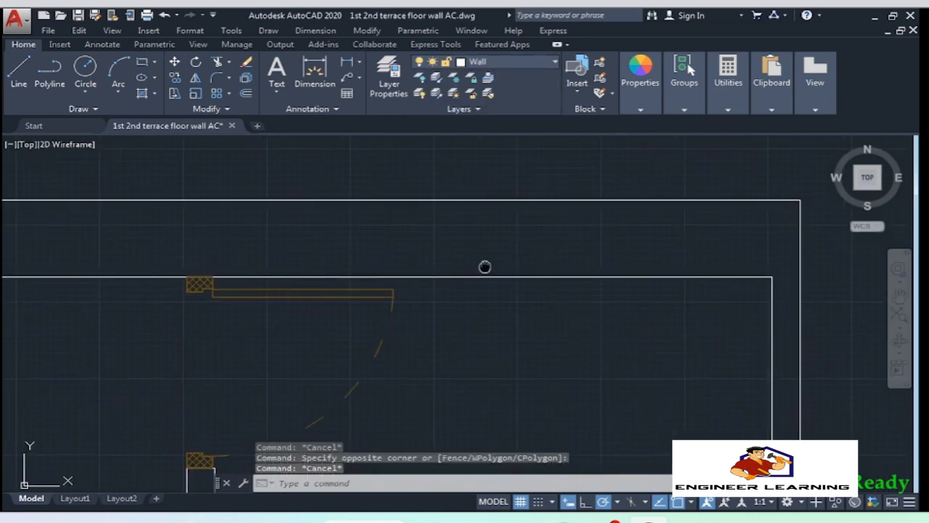
{"action": "scroll", "coordinate": [483, 266], "scroll_direction": "down", "scroll_amount": 2}
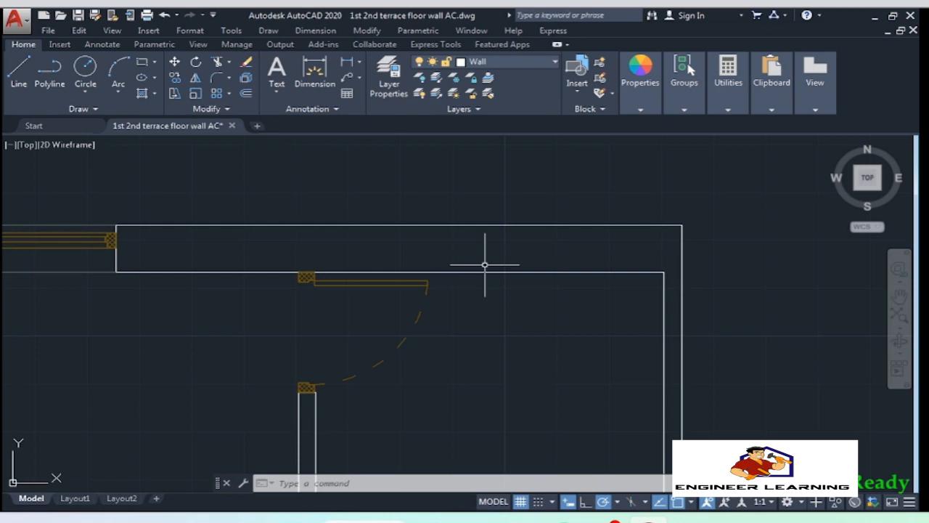
{"action": "type", "text": "l"}
{"action": "key", "text": "Return"}
{"action": "scroll", "coordinate": [501, 268], "scroll_direction": "up", "scroll_amount": 2}
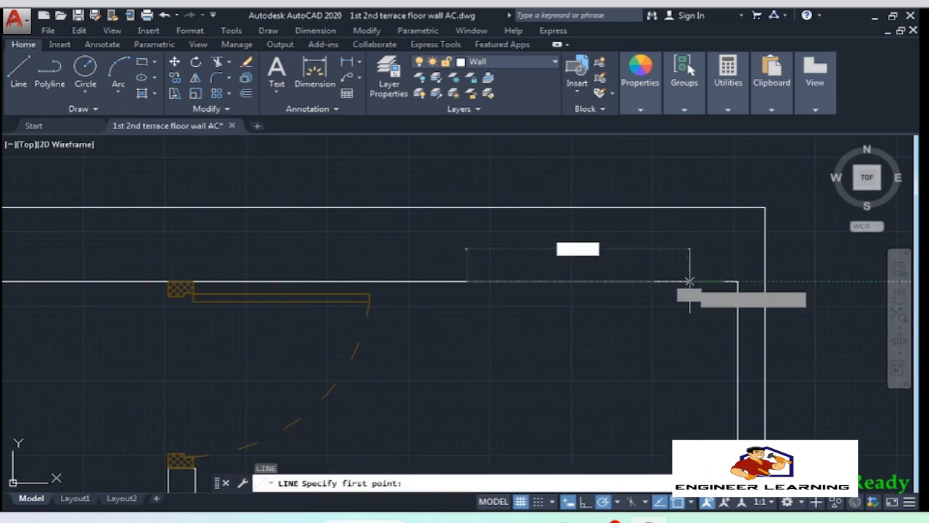
{"action": "type", "text": "1'6\""}
{"action": "key", "text": "Return"}
{"action": "left_click", "coordinate": [467, 207]}
{"action": "key", "text": "Return"}
Offset the line across the small upper-right room's wall by 1'3" to both sides
{"action": "left_click", "coordinate": [491, 247]}
{"action": "left_click", "coordinate": [431, 237]}
{"action": "type", "text": "o"}
{"action": "key", "text": "Return"}
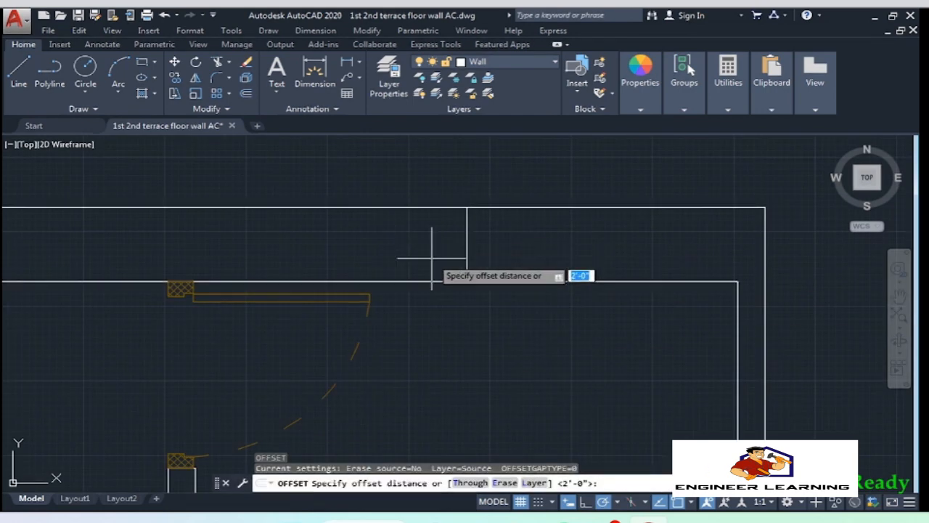
{"action": "type", "text": "1'3\""}
{"action": "key", "text": "Return"}
{"action": "left_click", "coordinate": [432, 259]}
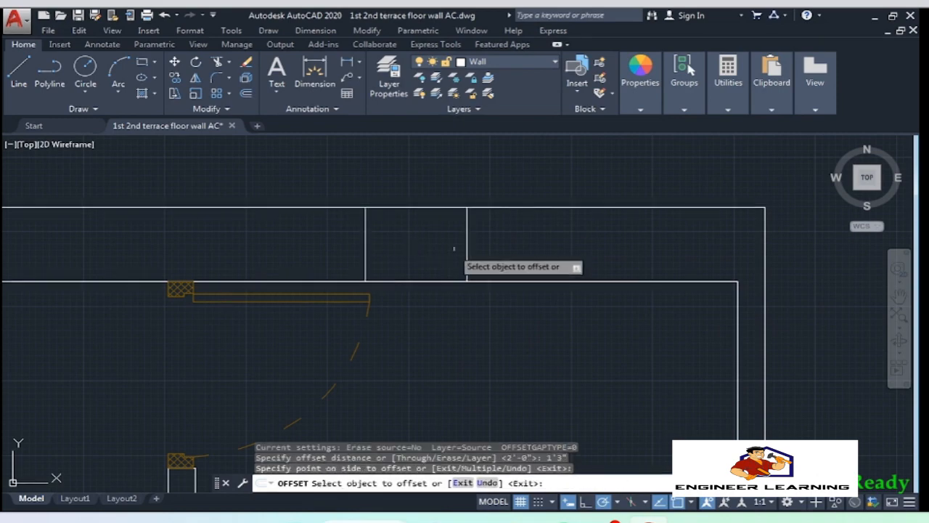
{"action": "left_click", "coordinate": [466, 244]}
Trim the small upper-right room's wall lines between the offset lines to open the wall, and delete the leftover centre line
{"action": "left_click", "coordinate": [608, 332]}
{"action": "left_click", "coordinate": [334, 166]}
{"action": "type", "text": "tr"}
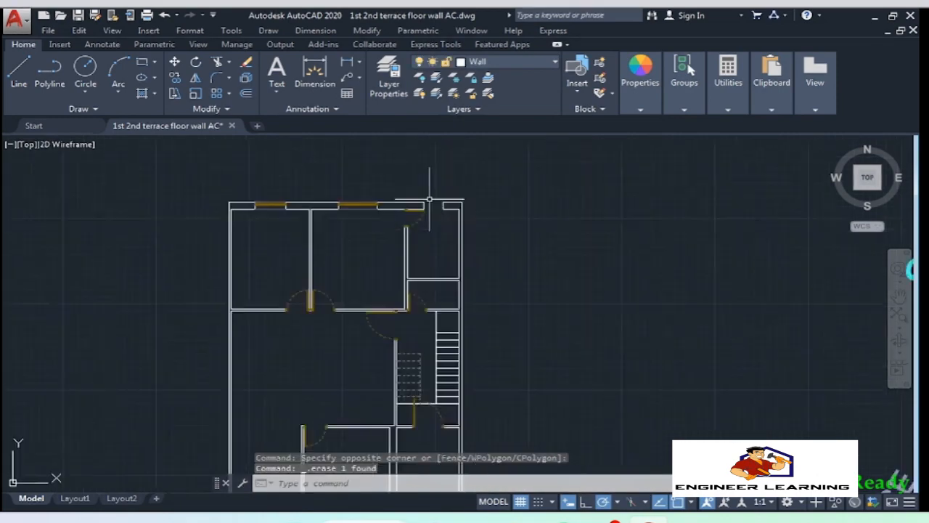
Copy a window block from its end corner and place the copy beside the opening in the small upper-right room's top wall
{"action": "scroll", "coordinate": [481, 387], "scroll_direction": "up", "scroll_amount": 5}
{"action": "left_click", "coordinate": [478, 390]}
{"action": "type", "text": "co"}
{"action": "key", "text": "Return"}
{"action": "scroll", "coordinate": [461, 403], "scroll_direction": "up", "scroll_amount": 6}
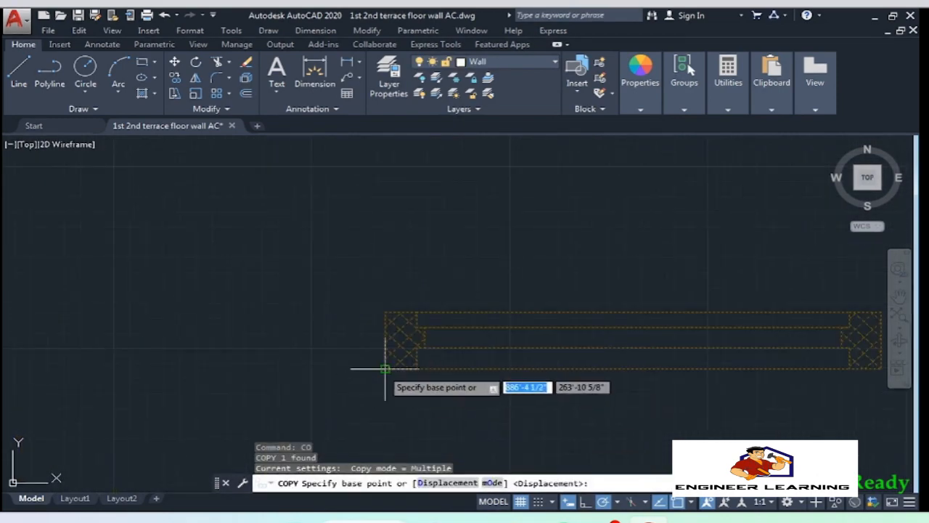
{"action": "left_click", "coordinate": [385, 369]}
{"action": "scroll", "coordinate": [479, 290], "scroll_direction": "down", "scroll_amount": 10}
{"action": "scroll", "coordinate": [508, 238], "scroll_direction": "up", "scroll_amount": 9}
{"action": "left_click", "coordinate": [404, 273]}
{"action": "key", "text": "Return"}
Move the copied window into the small upper-right room's wall opening, set 2" in from the wall's outer face
{"action": "left_click", "coordinate": [454, 222]}
{"action": "type", "text": "m"}
{"action": "key", "text": "Return"}
{"action": "left_click", "coordinate": [454, 221]}
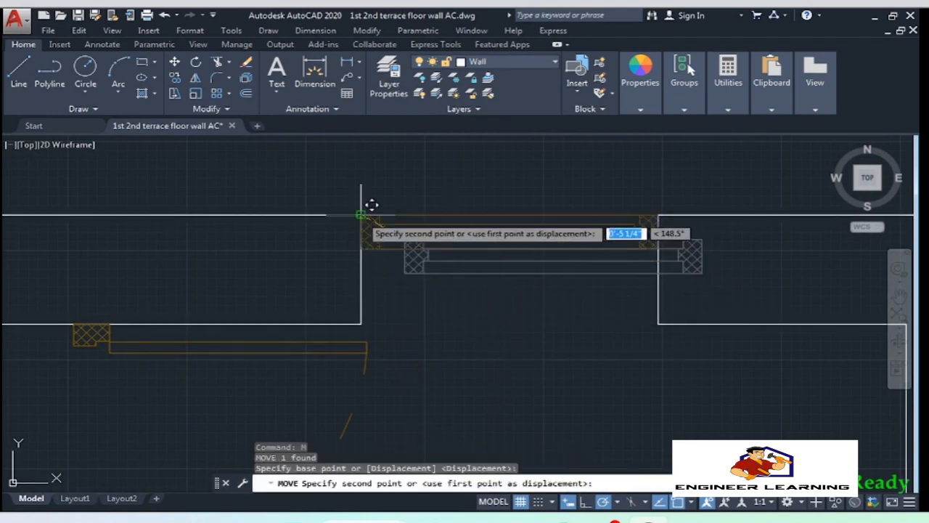
{"action": "type", "text": "2"}
{"action": "key", "text": "Return"}
{"action": "scroll", "coordinate": [517, 333], "scroll_direction": "down", "scroll_amount": 2}
Draw two lines closing the upper-right opening along the wall's inner and outer faces
{"action": "key", "text": "Return"}
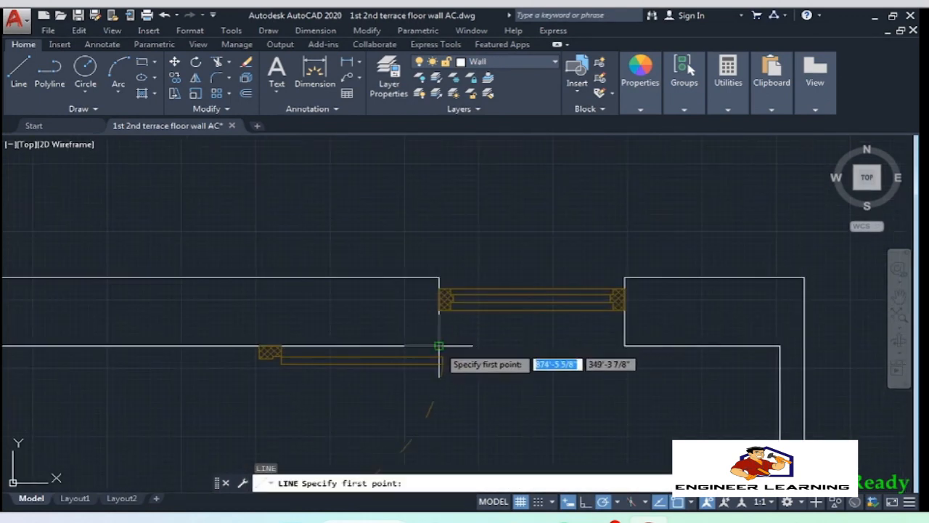
{"action": "left_click", "coordinate": [439, 346]}
{"action": "left_click", "coordinate": [624, 346]}
{"action": "key", "text": "Return"}
{"action": "key", "text": "Return"}
{"action": "left_click", "coordinate": [440, 277]}
{"action": "left_click", "coordinate": [625, 277]}
{"action": "key", "text": "Return"}
Try to assign the selected window and the surrounding opening lines to the Window layer
{"action": "left_click", "coordinate": [655, 381]}
{"action": "left_click", "coordinate": [522, 299]}
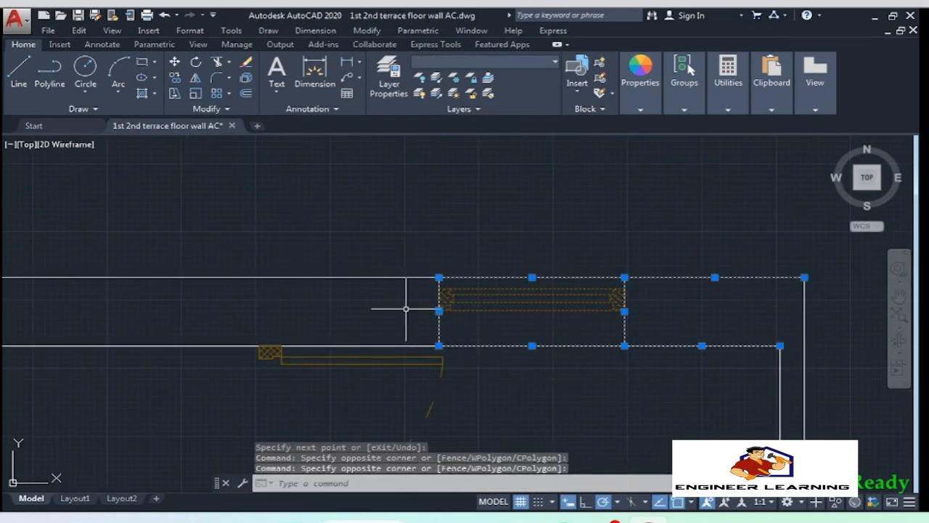
{"action": "left_click", "coordinate": [635, 334], "text": "shift"}
{"action": "left_click", "coordinate": [597, 328], "text": "shift"}
{"action": "left_click", "coordinate": [462, 317], "text": "shift"}
{"action": "left_click", "coordinate": [428, 331], "text": "shift"}
{"action": "left_click", "coordinate": [494, 63]}
{"action": "left_click", "coordinate": [492, 140]}
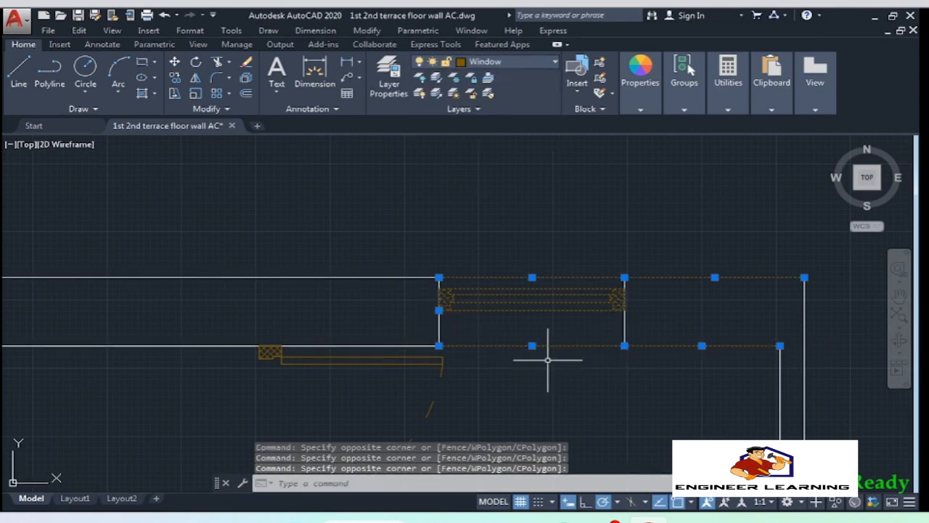
Assign only the window and the two lines closing the upper-right opening to the Window layer
{"action": "left_click", "coordinate": [564, 346]}
{"action": "left_click", "coordinate": [558, 321]}
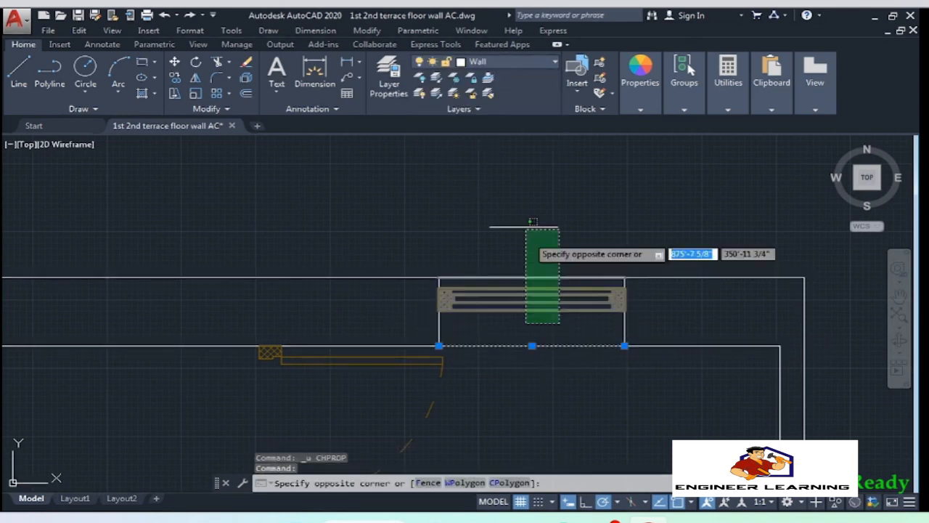
{"action": "left_click", "coordinate": [527, 226]}
{"action": "left_click", "coordinate": [494, 62]}
{"action": "left_click", "coordinate": [490, 141]}
{"action": "key", "text": "Escape"}
Set the colour of the two lines closing the upper-right opening to gray
{"action": "left_click", "coordinate": [537, 364]}
{"action": "left_click", "coordinate": [528, 331]}
{"action": "left_click", "coordinate": [524, 284]}
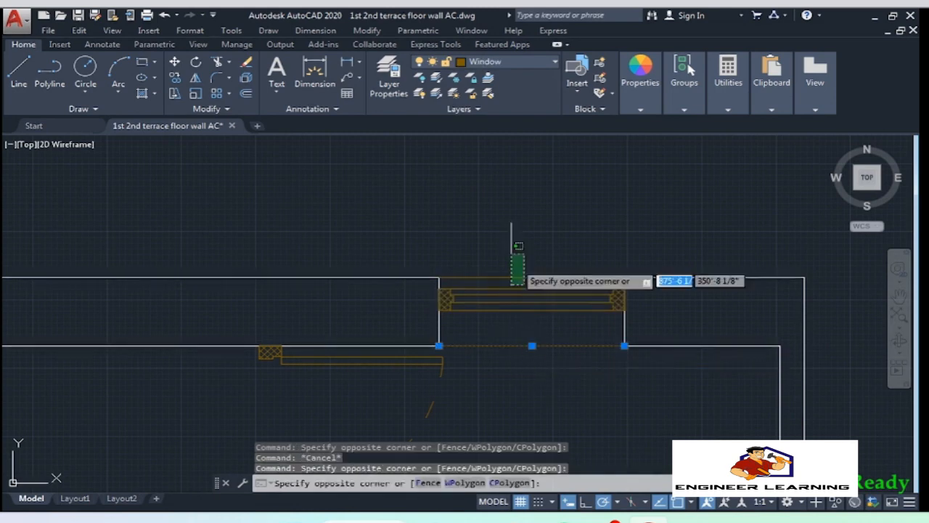
{"action": "left_click", "coordinate": [513, 253]}
{"action": "mouse_move", "coordinate": [643, 98]}
{"action": "left_click", "coordinate": [771, 128]}
{"action": "key", "text": "Escape"}
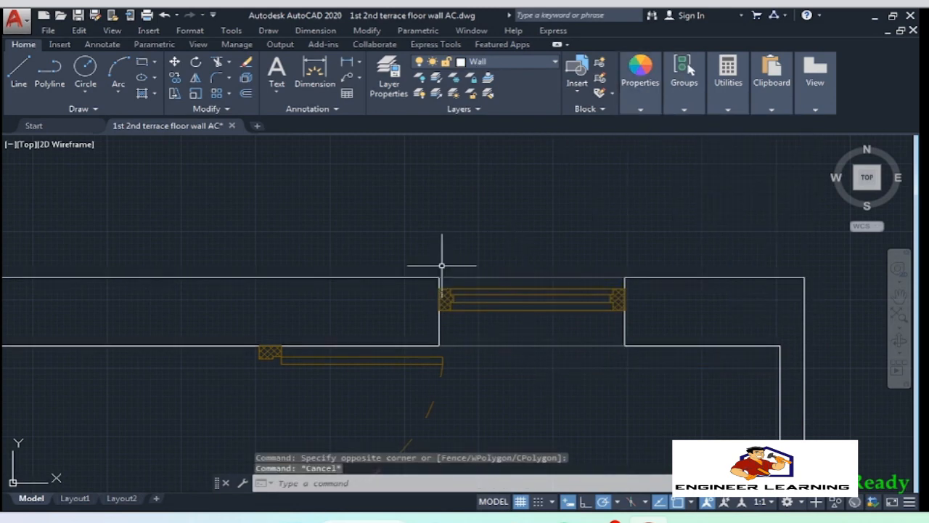
Examine the rest of the floor plan down to the staircase for the next wall that needs a window
{"action": "scroll", "coordinate": [450, 207], "scroll_direction": "down", "scroll_amount": 6}
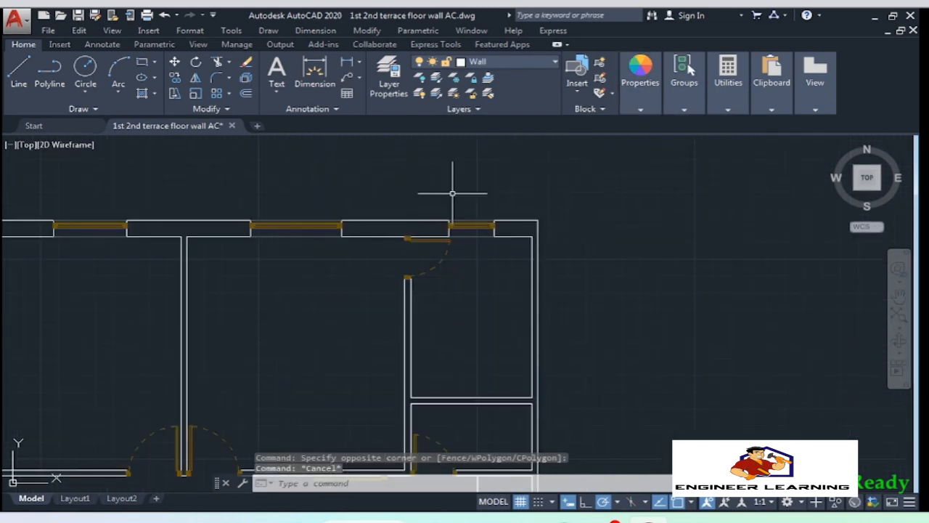
{"action": "middle_click_drag", "start_coordinate": [469, 378], "coordinate": [491, 269]}
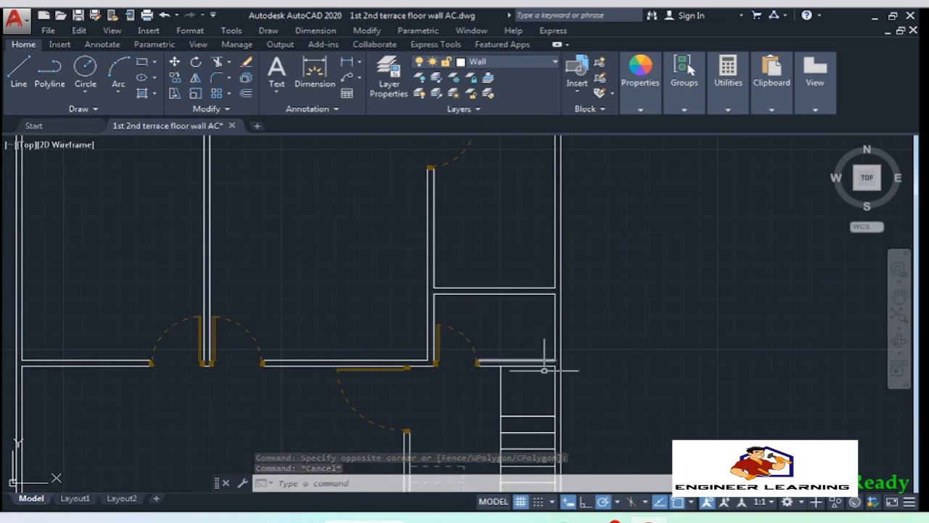
{"action": "middle_click_drag", "start_coordinate": [527, 363], "coordinate": [556, 301]}
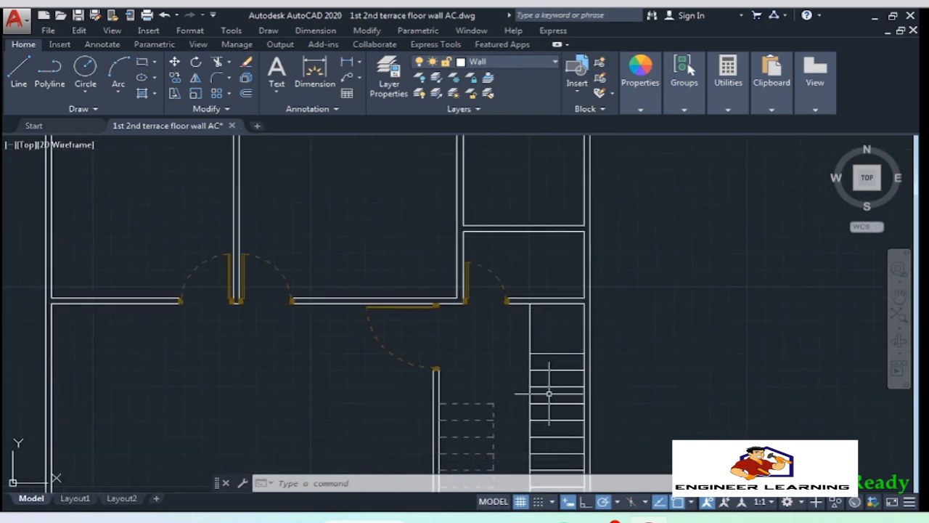
{"action": "scroll", "coordinate": [508, 378], "scroll_direction": "down", "scroll_amount": 2}
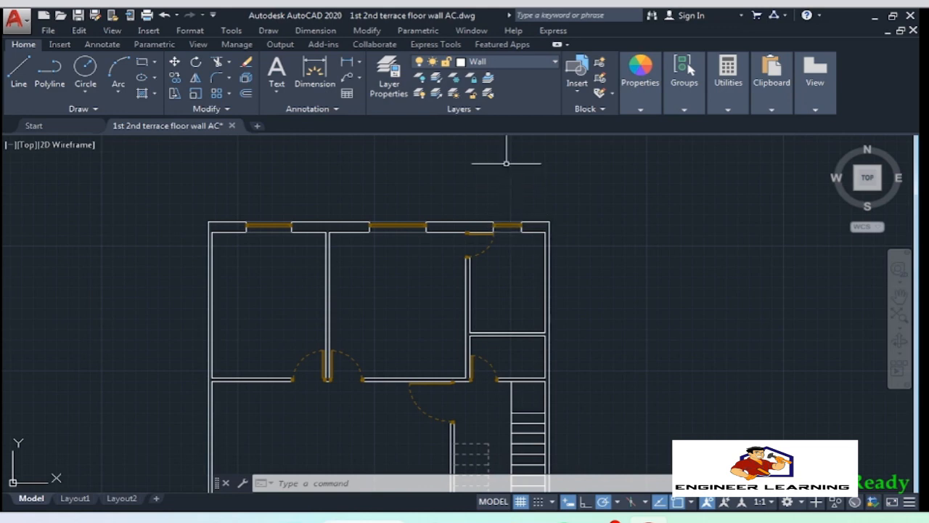
{"action": "scroll", "coordinate": [581, 225], "scroll_direction": "down", "scroll_amount": 3}
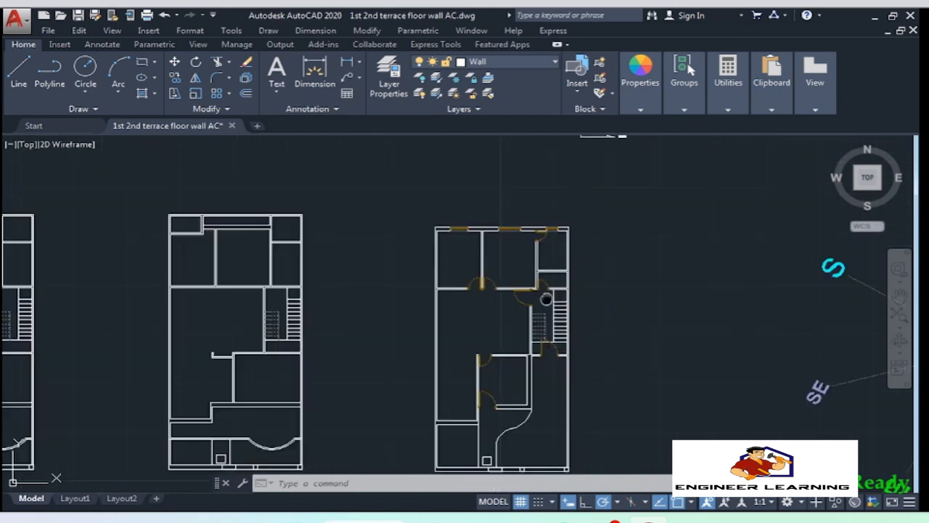
{"action": "middle_click_drag", "start_coordinate": [546, 297], "coordinate": [567, 211]}
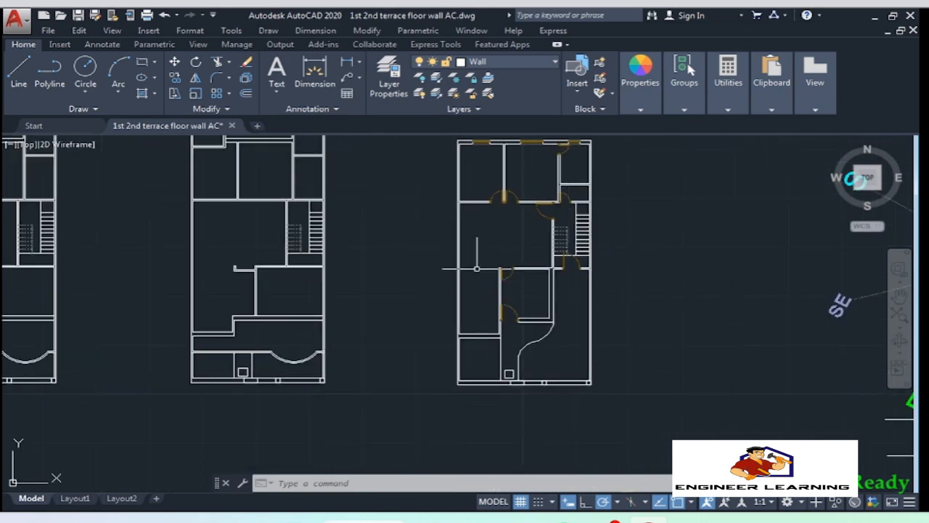
{"action": "scroll", "coordinate": [541, 272], "scroll_direction": "up", "scroll_amount": 5}
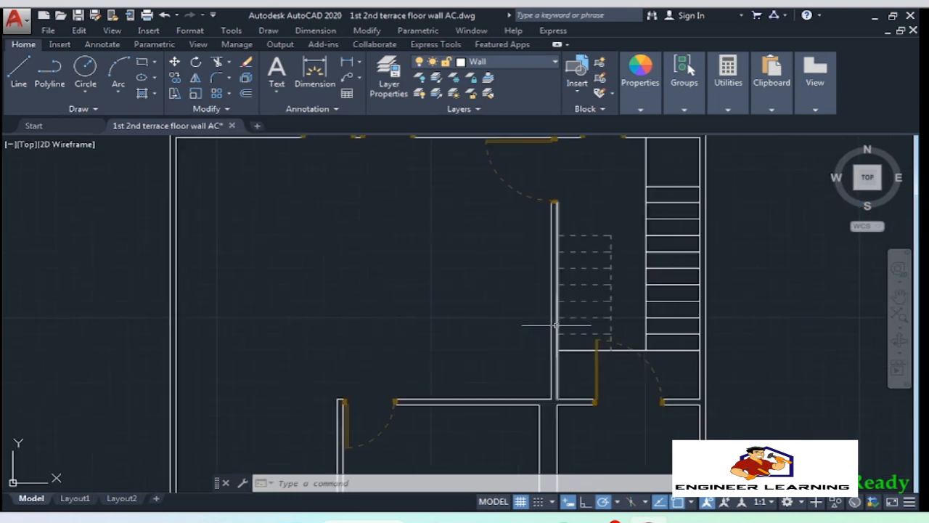
{"action": "type", "text": "l"}
{"action": "key", "text": "Return"}
{"action": "scroll", "coordinate": [539, 320], "scroll_direction": "up", "scroll_amount": 2}
{"action": "middle_click_drag", "start_coordinate": [537, 321], "coordinate": [479, 329]}
{"action": "key", "text": "Escape"}
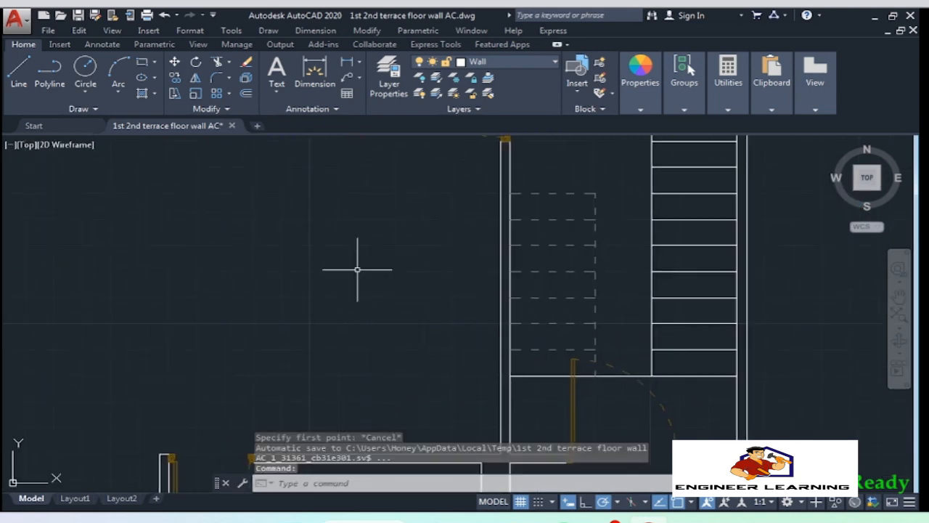
{"action": "left_click", "coordinate": [499, 326]}
{"action": "scroll", "coordinate": [484, 326], "scroll_direction": "down", "scroll_amount": 2}
{"action": "mouse_move", "coordinate": [493, 409]}
{"action": "type", "text": "l"}
{"action": "key", "text": "Return"}
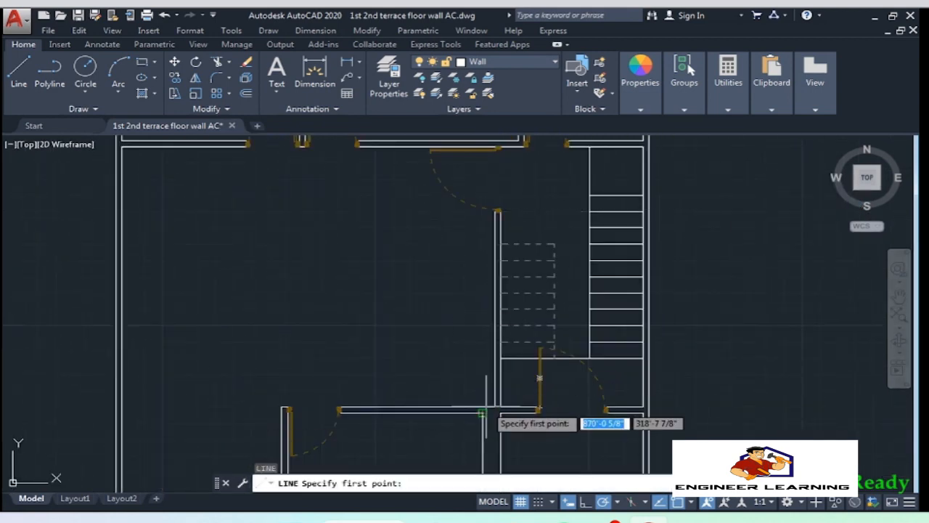
{"action": "scroll", "coordinate": [485, 408], "scroll_direction": "up", "scroll_amount": 4}
{"action": "type", "text": "6\""}
{"action": "key", "text": "Return"}
{"action": "scroll", "coordinate": [512, 408], "scroll_direction": "down", "scroll_amount": 4}
{"action": "key", "text": "Return"}
{"action": "scroll", "coordinate": [497, 411], "scroll_direction": "up", "scroll_amount": 4}
Draw a line across the thickness of the wall beside the staircase, 6' above the large room's lower corner
{"action": "type", "text": "l"}
{"action": "key", "text": "Return"}
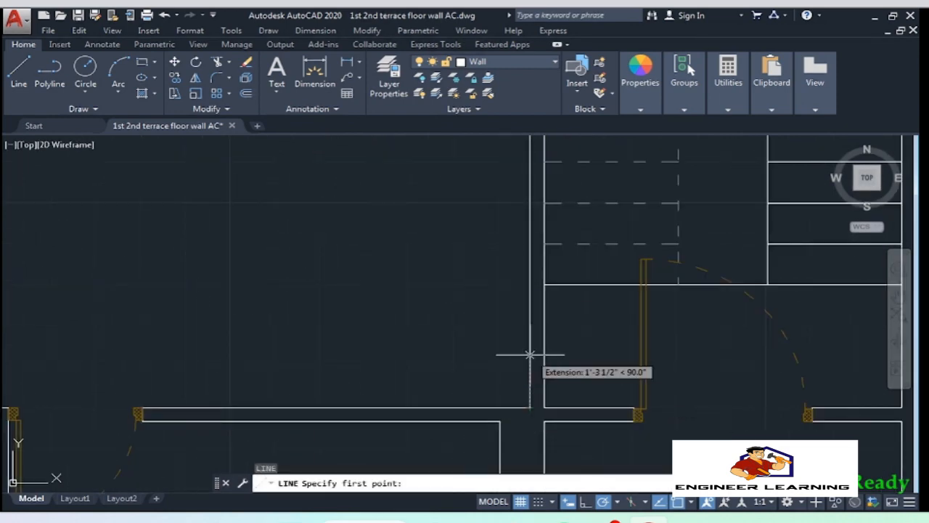
{"action": "type", "text": "6'"}
{"action": "key", "text": "Return"}
{"action": "left_click", "coordinate": [563, 279]}
{"action": "key", "text": "Return"}
Try to offset the line across the staircase wall by 4"
{"action": "type", "text": "o"}
{"action": "key", "text": "Return"}
{"action": "type", "text": "4\""}
{"action": "key", "text": "Return"}
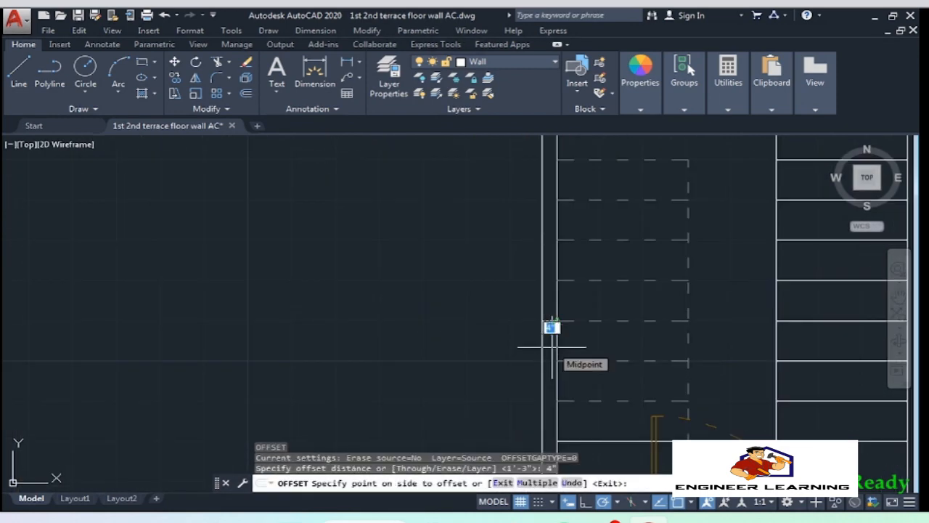
{"action": "type", "text": "4\""}
{"action": "key", "text": "Return"}
{"action": "left_click", "coordinate": [549, 334]}
{"action": "scroll", "coordinate": [549, 327], "scroll_direction": "down", "scroll_amount": 5}
{"action": "scroll", "coordinate": [549, 327], "scroll_direction": "up", "scroll_amount": 5}
{"action": "key", "text": "Return"}
{"action": "scroll", "coordinate": [558, 342], "scroll_direction": "up", "scroll_amount": 5}
Offset the line across the staircase wall by 4' to both sides
{"action": "left_click_drag", "start_coordinate": [566, 319], "coordinate": [531, 268]}
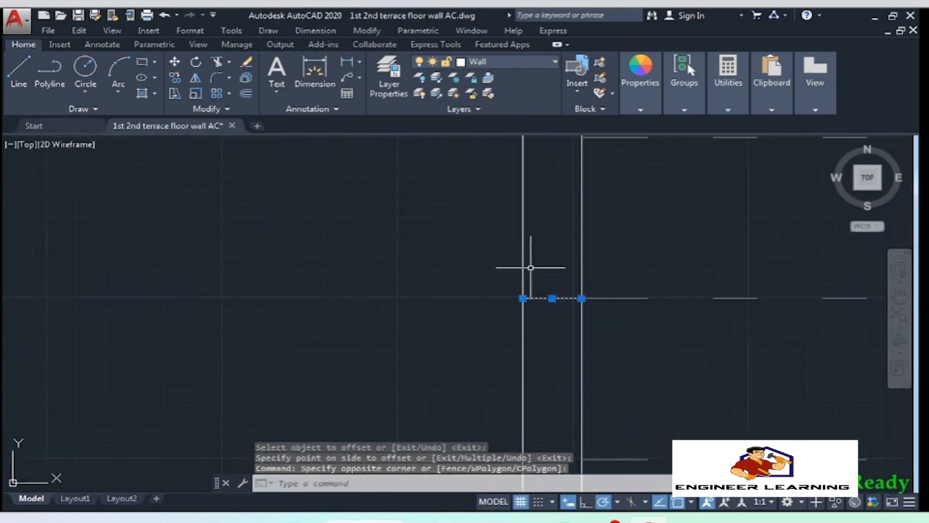
{"action": "key", "text": "Return"}
{"action": "scroll", "coordinate": [549, 312], "scroll_direction": "down", "scroll_amount": 5}
{"action": "left_click", "coordinate": [546, 266]}
{"action": "key", "text": "Return"}
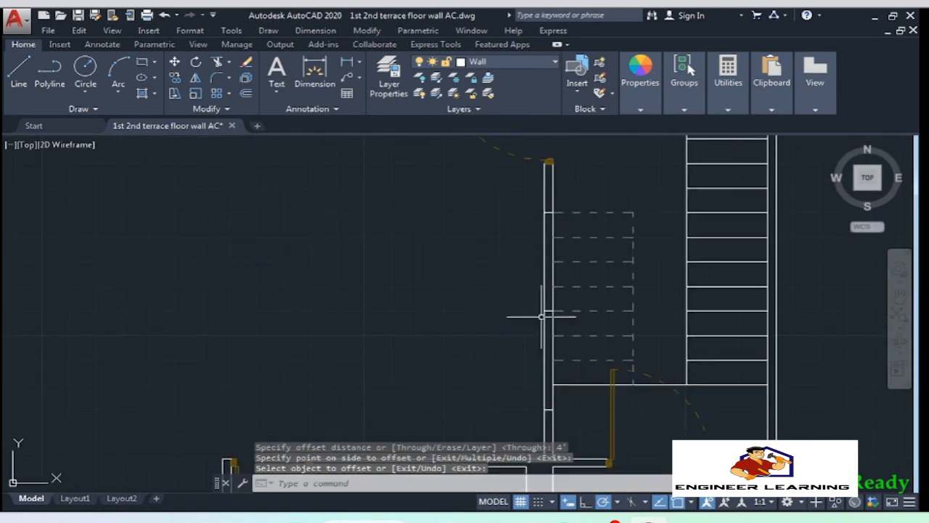
Trim the staircase wall's room-side line at the offset lines, and delete the leftover wall segment with the centre line
{"action": "left_click", "coordinate": [590, 423]}
{"action": "left_click", "coordinate": [497, 186]}
{"action": "type", "text": "tr"}
{"action": "key", "text": "Return"}
{"action": "scroll", "coordinate": [555, 234], "scroll_direction": "up", "scroll_amount": 6}
{"action": "left_click", "coordinate": [558, 218]}
{"action": "scroll", "coordinate": [543, 204], "scroll_direction": "down", "scroll_amount": 4}
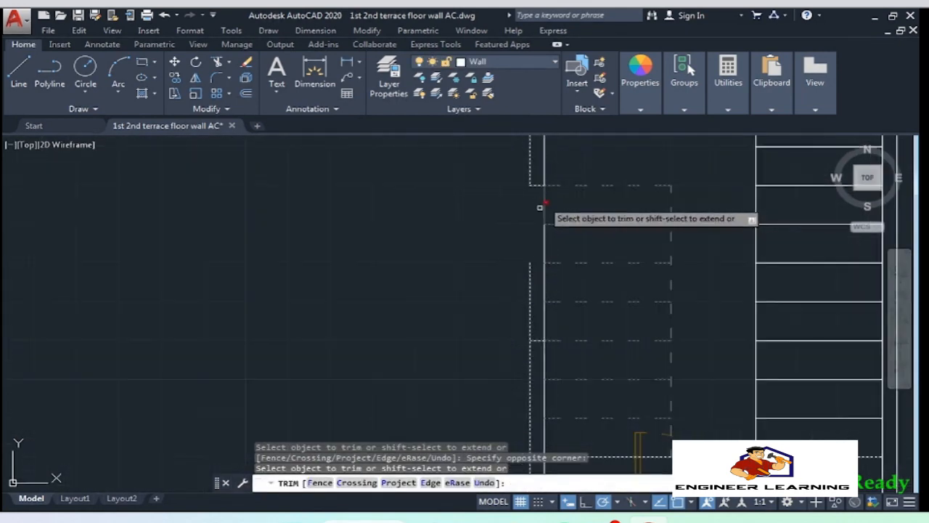
{"action": "left_click", "coordinate": [566, 404]}
{"action": "left_click", "coordinate": [550, 393]}
{"action": "key", "text": "Return"}
{"action": "left_click", "coordinate": [565, 304]}
{"action": "left_click", "coordinate": [528, 201]}
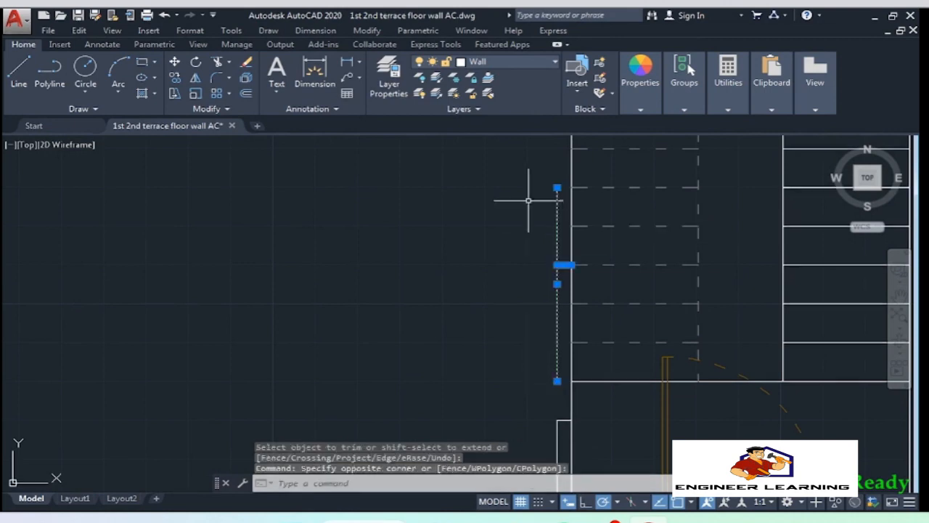
Try to remove the staircase wall's stair-side line by deleting and trimming its parts, and undo both changes
{"action": "left_click", "coordinate": [569, 241]}
{"action": "left_click", "coordinate": [601, 427]}
{"action": "left_click", "coordinate": [539, 397]}
{"action": "type", "text": "tr"}
{"action": "key", "text": "Return"}
{"action": "left_click_drag", "start_coordinate": [588, 409], "coordinate": [564, 385]}
{"action": "scroll", "coordinate": [568, 381], "scroll_direction": "down", "scroll_amount": 3}
{"action": "key", "text": "Return"}
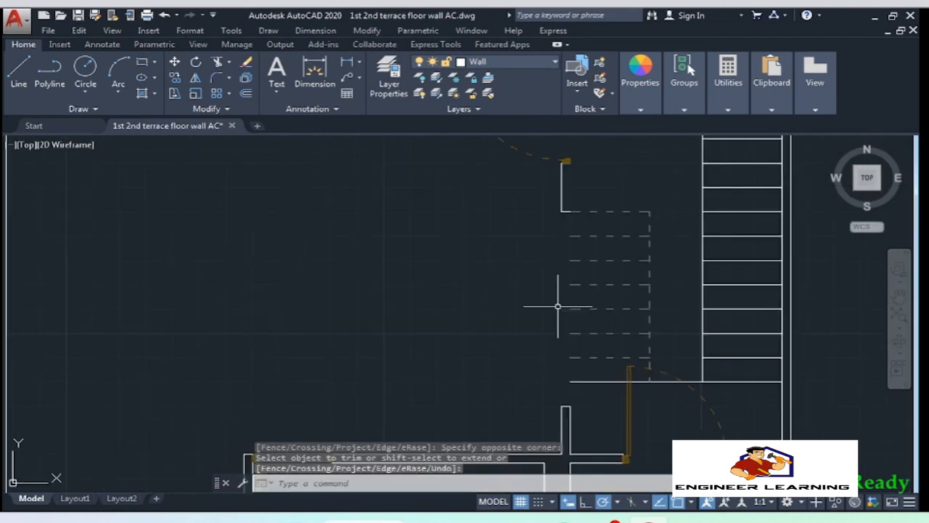
{"action": "middle_click_drag", "start_coordinate": [558, 307], "coordinate": [549, 297]}
{"action": "key", "text": "ctrl+z"}
{"action": "key", "text": "ctrl+z"}
Trim the staircase wall's stair-side line between the two offset lines to open the wall fully
{"action": "left_click", "coordinate": [580, 390]}
{"action": "left_click", "coordinate": [524, 161]}
{"action": "type", "text": "tr"}
{"action": "key", "text": "Return"}
{"action": "left_click", "coordinate": [560, 352]}
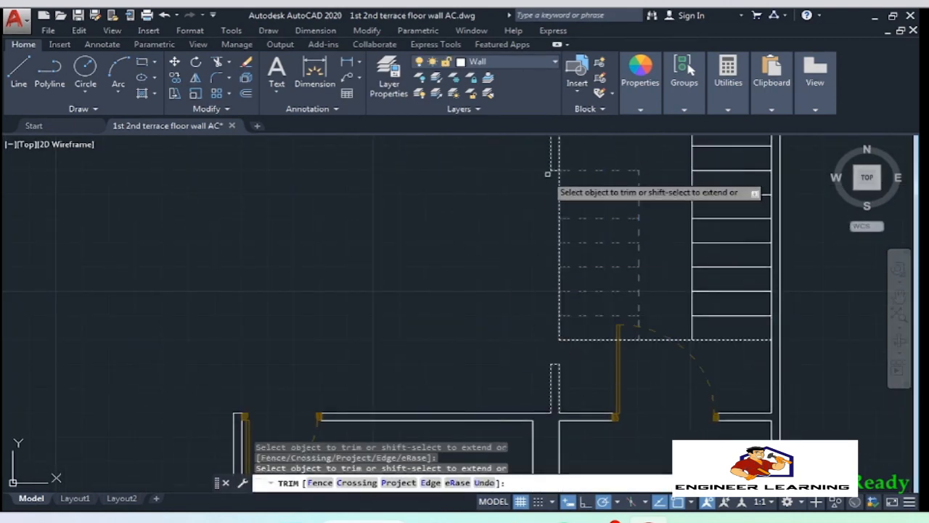
{"action": "left_click", "coordinate": [558, 183]}
{"action": "key", "text": "Return"}
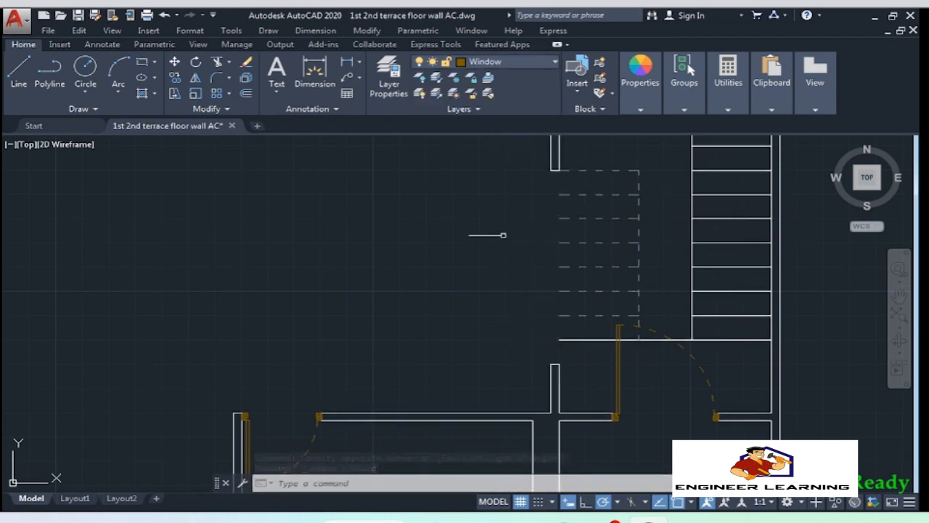
Copy a window block into the large room beside the new staircase wall opening
{"action": "scroll", "coordinate": [504, 235], "scroll_direction": "down", "scroll_amount": 5}
{"action": "left_click", "coordinate": [555, 311]}
{"action": "type", "text": "co"}
{"action": "key", "text": "Return"}
{"action": "left_click", "coordinate": [554, 326]}
{"action": "left_click", "coordinate": [441, 310]}
{"action": "key", "text": "Return"}
Rotate the copied window about its end corner so that it runs vertically
{"action": "left_click", "coordinate": [424, 298]}
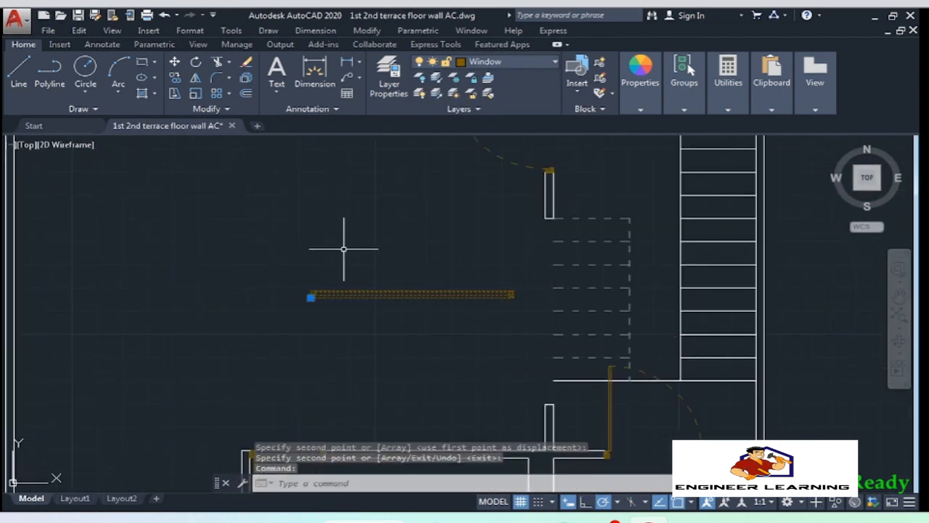
{"action": "type", "text": "ro"}
{"action": "left_click", "coordinate": [311, 298]}
{"action": "left_click", "coordinate": [320, 368]}
Move the vertical window by its upper corner into the opening of the staircase wall
{"action": "left_click", "coordinate": [316, 356]}
{"action": "type", "text": "m"}
{"action": "scroll", "coordinate": [328, 295], "scroll_direction": "up", "scroll_amount": 5}
{"action": "left_click", "coordinate": [251, 326]}
{"action": "scroll", "coordinate": [251, 326], "scroll_direction": "down", "scroll_amount": 5}
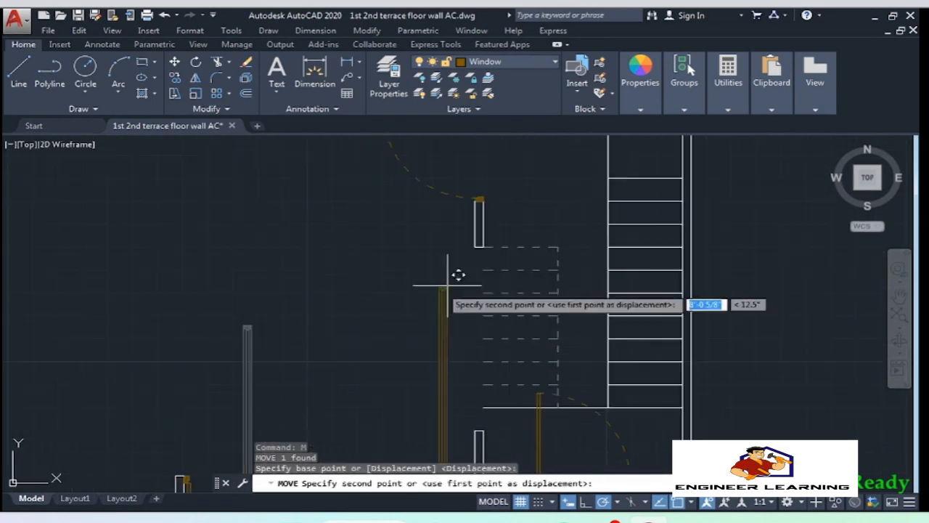
{"action": "scroll", "coordinate": [459, 275], "scroll_direction": "up", "scroll_amount": 3}
{"action": "scroll", "coordinate": [544, 286], "scroll_direction": "down", "scroll_amount": 5}
{"action": "scroll", "coordinate": [559, 298], "scroll_direction": "up", "scroll_amount": 2}
{"action": "left_click", "coordinate": [561, 304]}
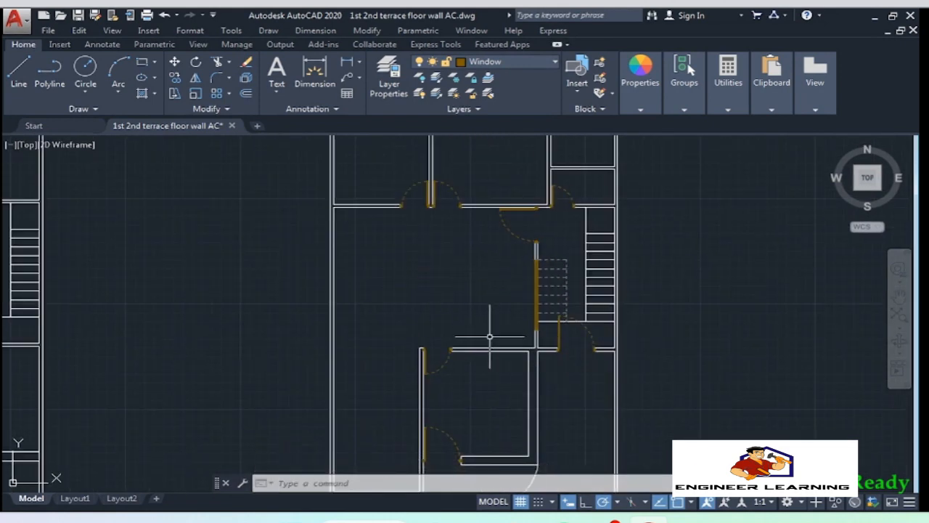
Measure the space at the bottom wall of the long lower-left room
{"action": "scroll", "coordinate": [489, 336], "scroll_direction": "up", "scroll_amount": 3}
{"action": "scroll", "coordinate": [446, 358], "scroll_direction": "up", "scroll_amount": 5}
{"action": "type", "text": "m"}
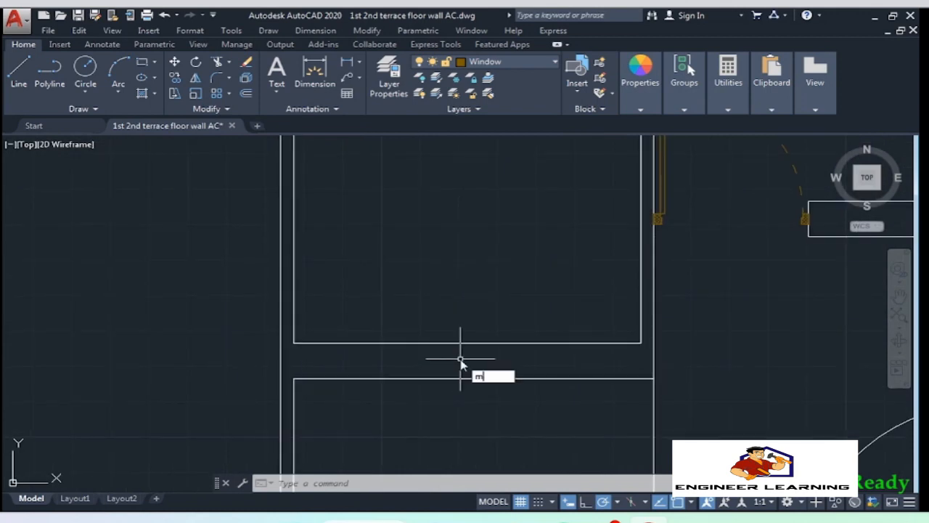
{"action": "type", "text": "ea"}
{"action": "key", "text": "Return"}
{"action": "key", "text": "Escape"}
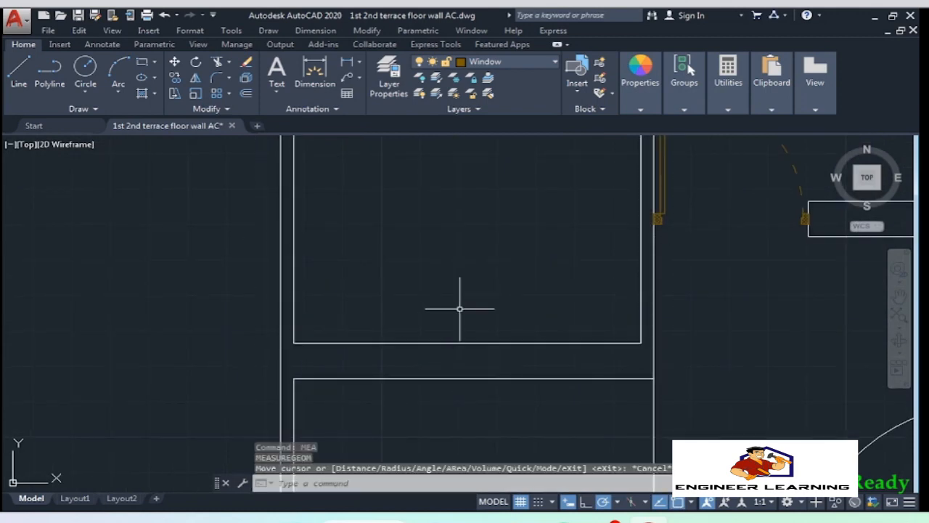
Draw a line across the thickness of the lower-left room's bottom wall, 4'6" from the room's left inner corner
{"action": "type", "text": "l"}
{"action": "key", "text": "Return"}
{"action": "type", "text": "4"}
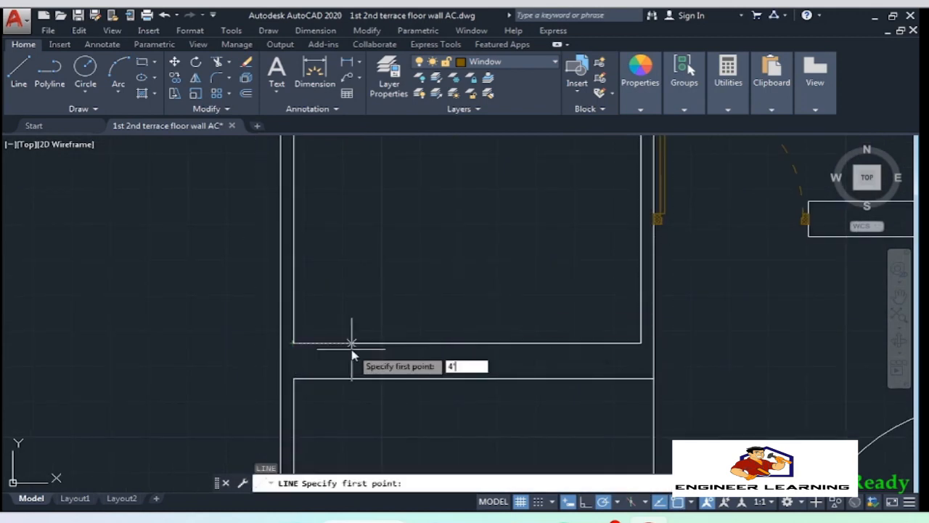
{"action": "type", "text": "'6\""}
{"action": "key", "text": "Return"}
{"action": "left_click", "coordinate": [465, 377]}
{"action": "key", "text": "Escape"}
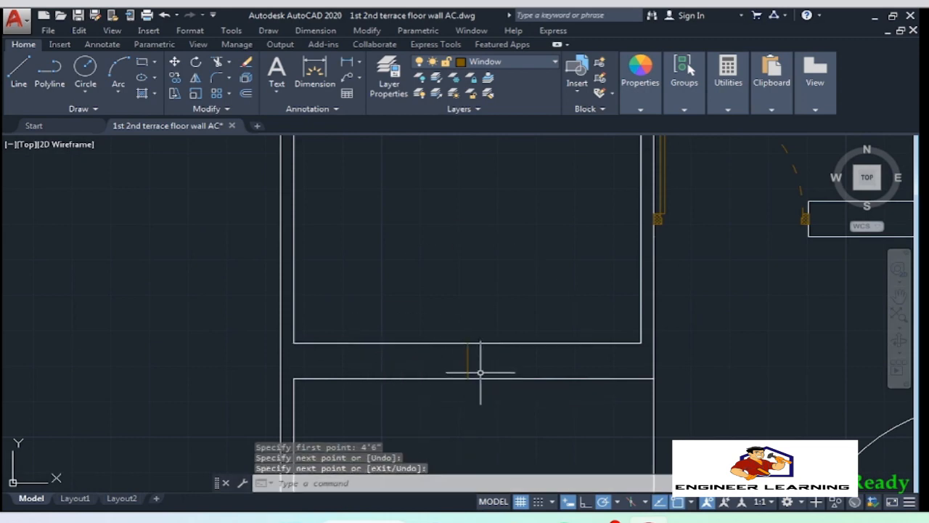
Make Wall the current layer and offset the cross line in the lower-left room's bottom wall 3' to both sides
{"action": "left_click", "coordinate": [487, 64]}
{"action": "left_click", "coordinate": [492, 128]}
{"action": "type", "text": "o"}
{"action": "key", "text": "Return"}
{"action": "left_click", "coordinate": [467, 360]}
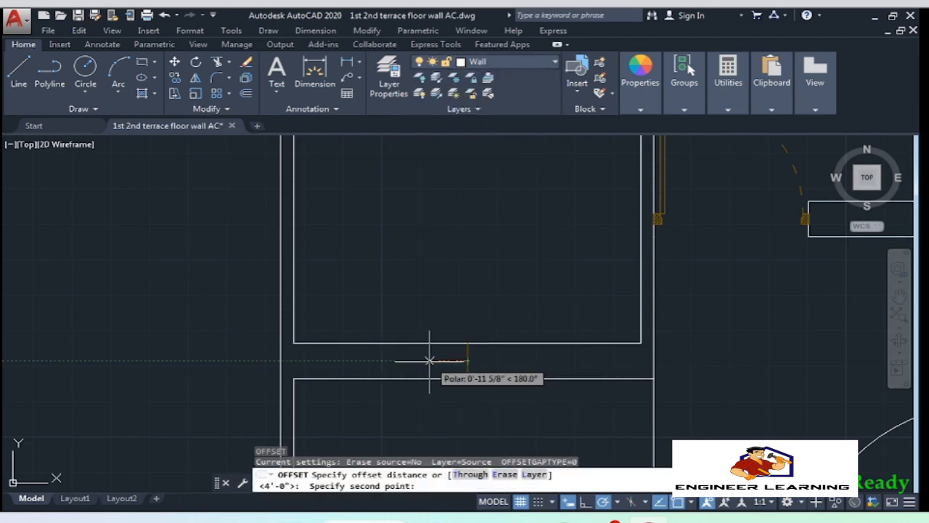
{"action": "type", "text": "3'"}
{"action": "key", "text": "Return"}
{"action": "left_click", "coordinate": [468, 363]}
{"action": "left_click", "coordinate": [451, 362]}
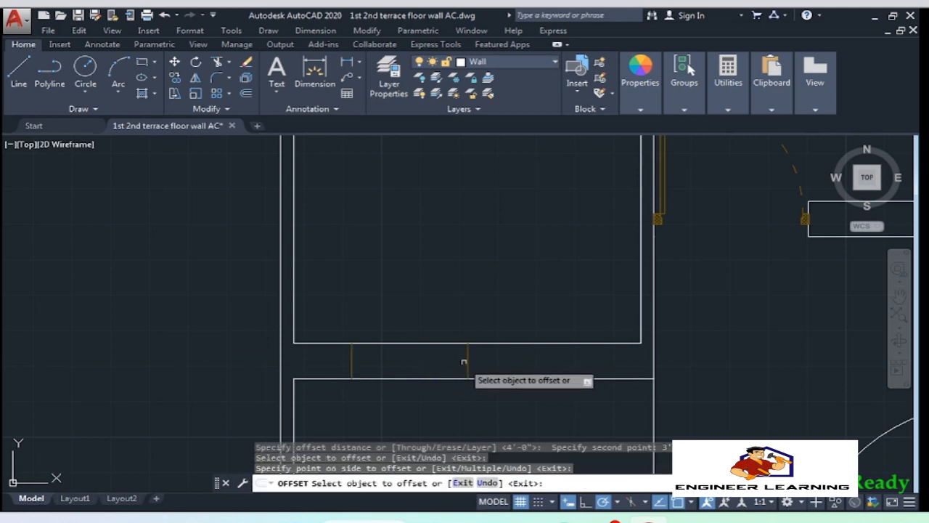
{"action": "left_click", "coordinate": [467, 362]}
{"action": "left_click", "coordinate": [500, 361]}
{"action": "key", "text": "Return"}
Trim the wall lines between the two offset lines in the lower-left room's bottom wall and delete the middle line
{"action": "left_click", "coordinate": [620, 407]}
{"action": "left_click", "coordinate": [324, 309]}
{"action": "type", "text": "tr"}
{"action": "left_click", "coordinate": [501, 395]}
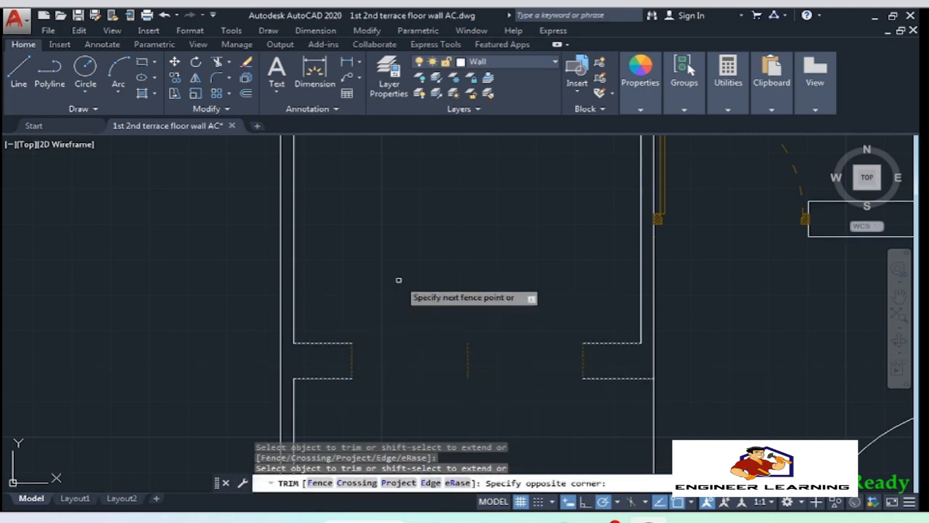
{"action": "left_click", "coordinate": [398, 280]}
{"action": "key", "text": "Delete"}
Assign the two end lines of the new bottom wall opening to the Wall layer
{"action": "left_click", "coordinate": [615, 406]}
{"action": "left_click", "coordinate": [344, 277]}
{"action": "left_click", "coordinate": [451, 70]}
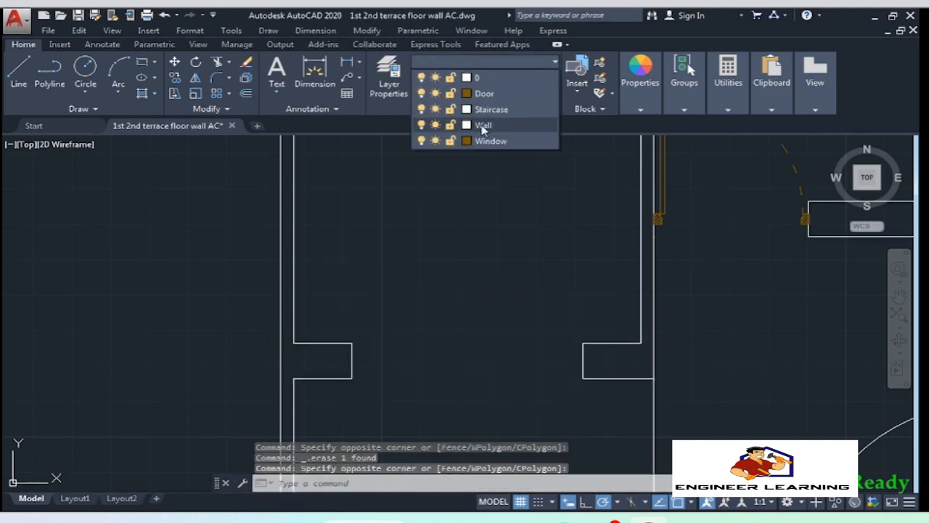
{"action": "key", "text": "F1"}
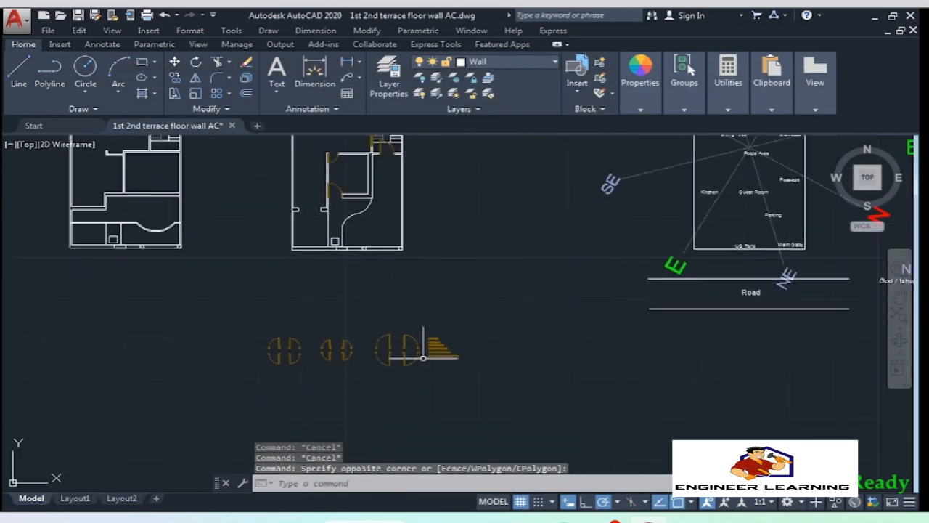
Copy the second-longest window by its lower-left corner into the lower-left room's opening, 2" from the opening's lower corner
{"action": "left_click", "coordinate": [305, 370]}
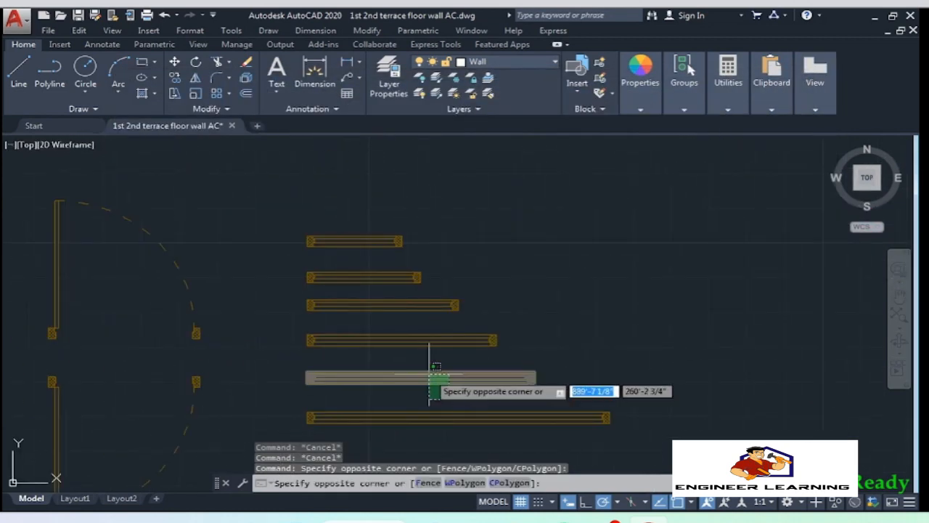
{"action": "left_click", "coordinate": [428, 384]}
{"action": "type", "text": "CO"}
{"action": "key", "text": "space"}
{"action": "scroll", "coordinate": [307, 379], "scroll_direction": "up", "scroll_amount": 4}
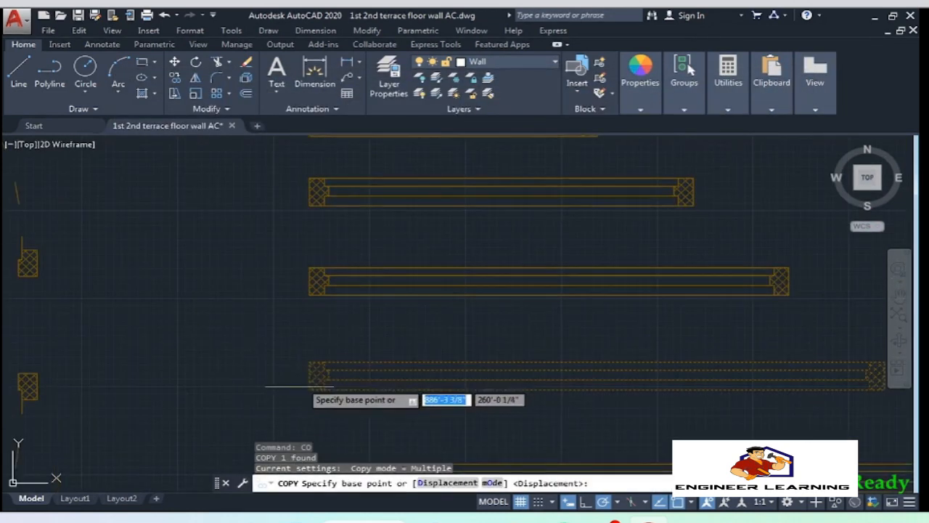
{"action": "left_click", "coordinate": [311, 388]}
{"action": "scroll", "coordinate": [473, 385], "scroll_direction": "down", "scroll_amount": 14}
{"action": "scroll", "coordinate": [395, 323], "scroll_direction": "up", "scroll_amount": 11}
{"action": "scroll", "coordinate": [254, 291], "scroll_direction": "up", "scroll_amount": 6}
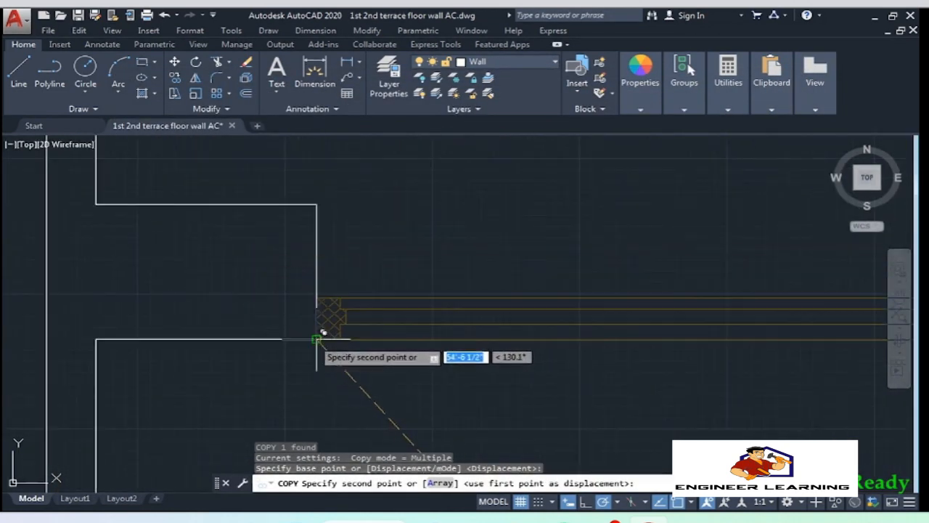
{"action": "type", "text": "2\""}
{"action": "key", "text": "Return"}
{"action": "scroll", "coordinate": [365, 277], "scroll_direction": "down", "scroll_amount": 6}
{"action": "key", "text": "Return"}
{"action": "scroll", "coordinate": [355, 381], "scroll_direction": "down", "scroll_amount": 6}
{"action": "scroll", "coordinate": [419, 358], "scroll_direction": "down", "scroll_amount": 3}
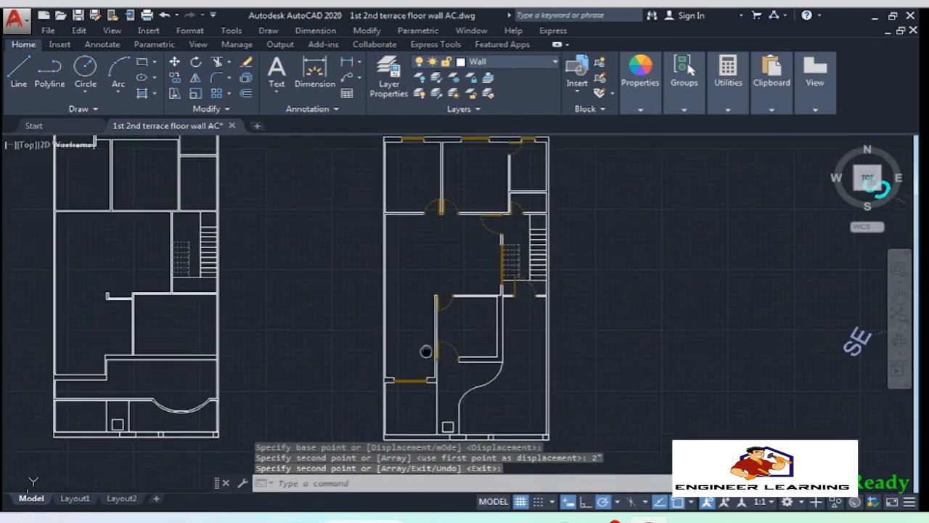
Measure the inner length of the bottom wall of the small room beside the curved wall
{"action": "scroll", "coordinate": [439, 423], "scroll_direction": "up", "scroll_amount": 7}
{"action": "scroll", "coordinate": [441, 425], "scroll_direction": "down", "scroll_amount": 2}
{"action": "middle_click_drag", "start_coordinate": [441, 425], "coordinate": [493, 357]}
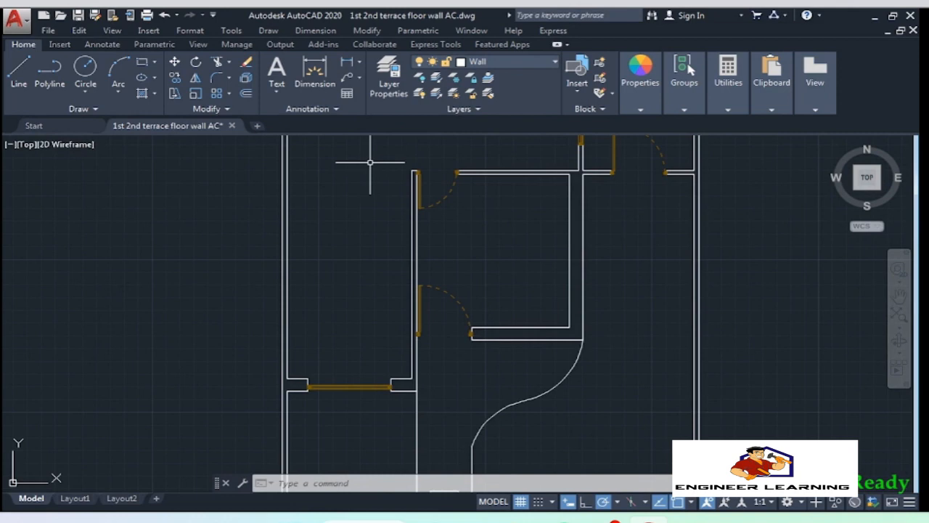
{"action": "scroll", "coordinate": [380, 332], "scroll_direction": "down", "scroll_amount": 5}
{"action": "scroll", "coordinate": [534, 296], "scroll_direction": "up", "scroll_amount": 7}
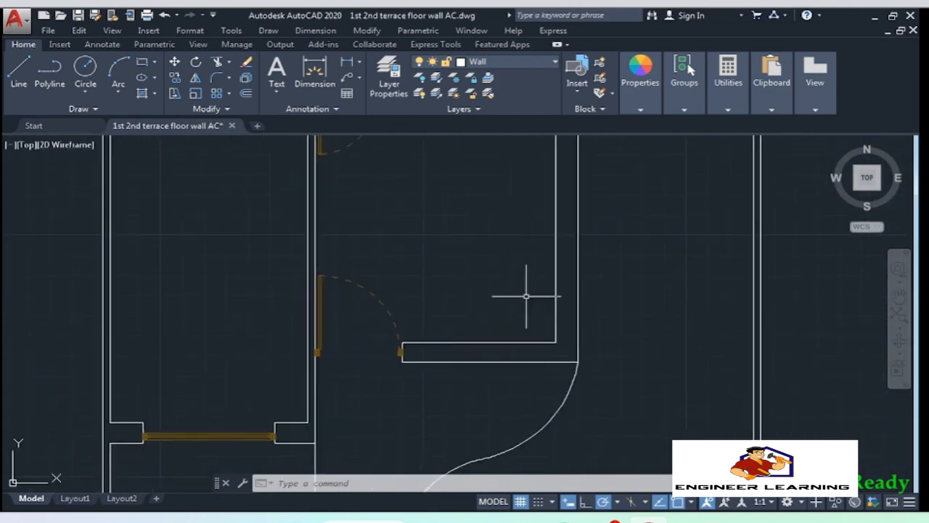
{"action": "key", "text": "l"}
{"action": "key", "text": "Return"}
{"action": "left_click", "coordinate": [602, 338]}
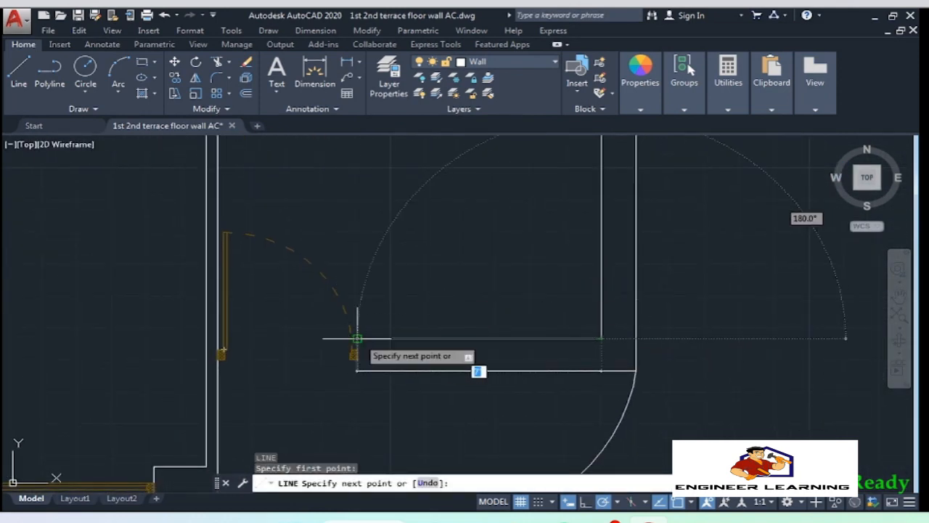
{"action": "key", "text": "Escape"}
{"action": "key", "text": "Escape"}
{"action": "scroll", "coordinate": [533, 335], "scroll_direction": "up", "scroll_amount": 2}
{"action": "left_click", "coordinate": [508, 341]}
{"action": "mouse_move", "coordinate": [643, 342]}
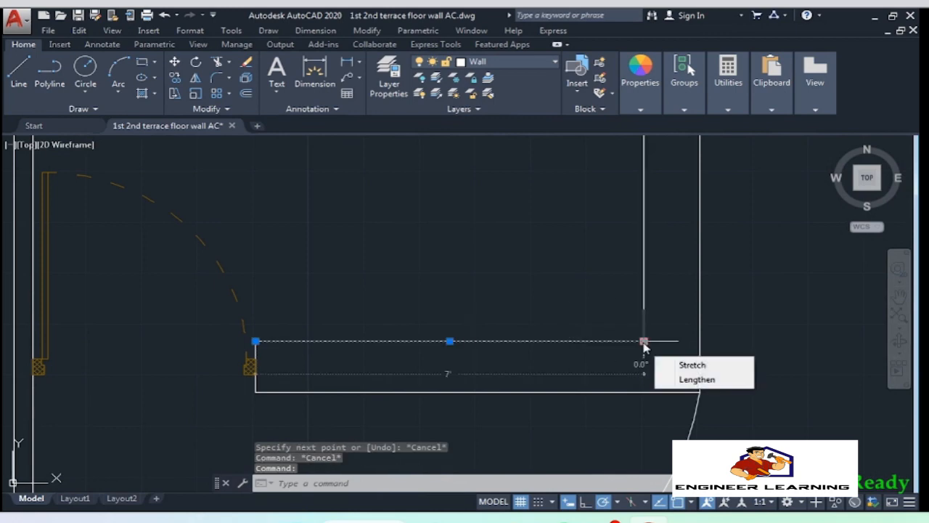
Draw a line across the thickness of the small room's bottom wall, 3'6" from the right inner corner
{"action": "key", "text": "l"}
{"action": "key", "text": "Return"}
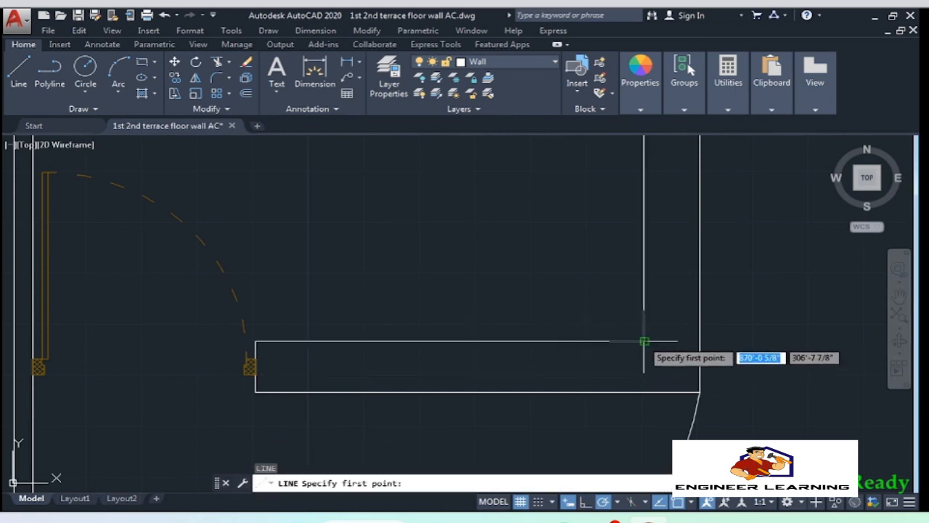
{"action": "type", "text": "3'6\""}
{"action": "key", "text": "Return"}
{"action": "left_click", "coordinate": [450, 392]}
{"action": "key", "text": "Return"}
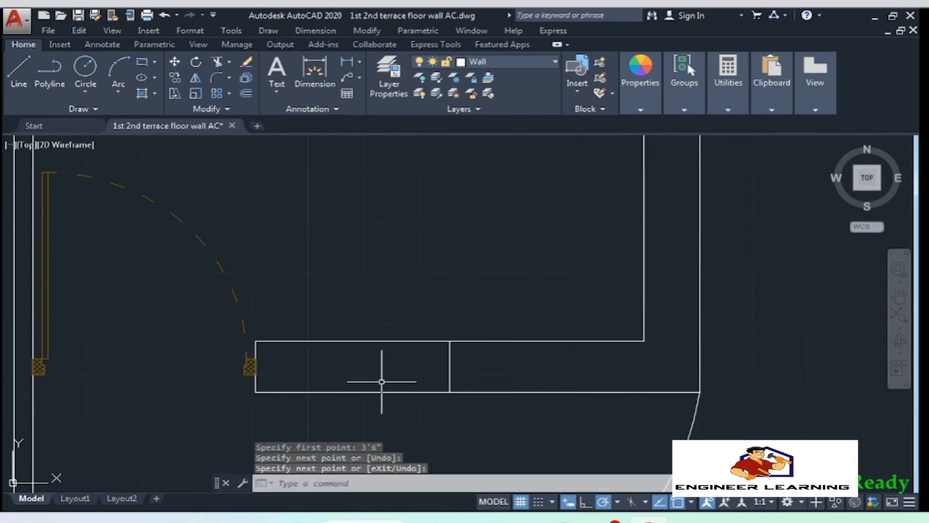
{"action": "left_click", "coordinate": [525, 416]}
{"action": "left_click", "coordinate": [394, 317]}
{"action": "type", "text": "TR"}
{"action": "key", "text": "Escape"}
{"action": "key", "text": "Escape"}
Offset the cross line in the small room's bottom wall 2' to both sides
{"action": "type", "text": "o"}
{"action": "key", "text": "Return"}
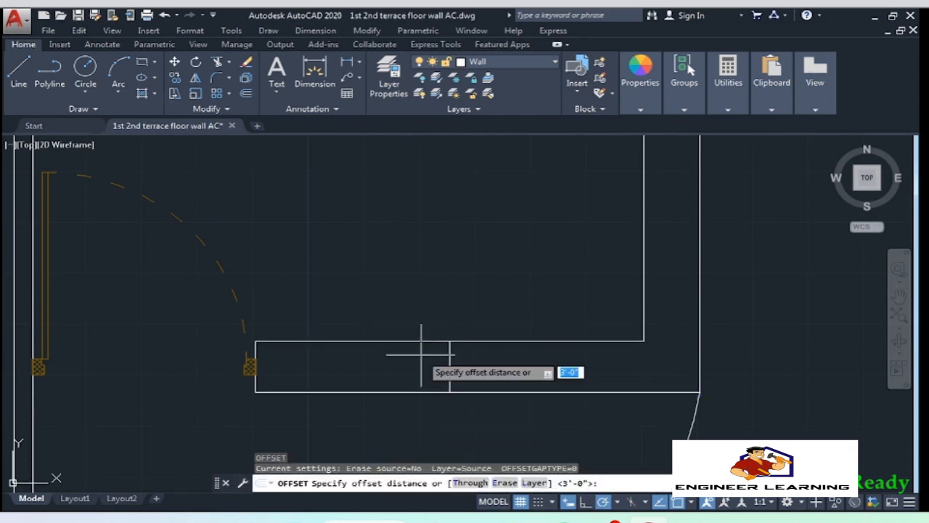
{"action": "type", "text": "2'"}
{"action": "key", "text": "Return"}
{"action": "left_click", "coordinate": [449, 363]}
{"action": "left_click", "coordinate": [375, 358]}
{"action": "key", "text": "Return"}
Trim the small room's bottom wall between the offset lines and delete the middle line to open the window gap
{"action": "left_click", "coordinate": [588, 419]}
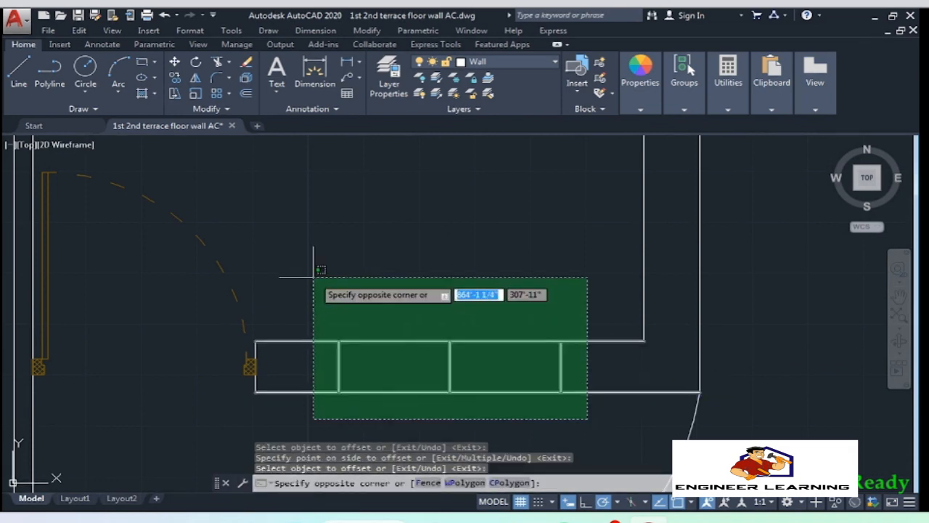
{"action": "left_click", "coordinate": [314, 276]}
{"action": "type", "text": "r"}
{"action": "key", "text": "Return"}
{"action": "left_click", "coordinate": [469, 400]}
{"action": "left_click", "coordinate": [415, 319]}
{"action": "key", "text": "Return"}
{"action": "left_click", "coordinate": [390, 398]}
{"action": "left_click", "coordinate": [546, 318]}
{"action": "key", "text": "Delete"}
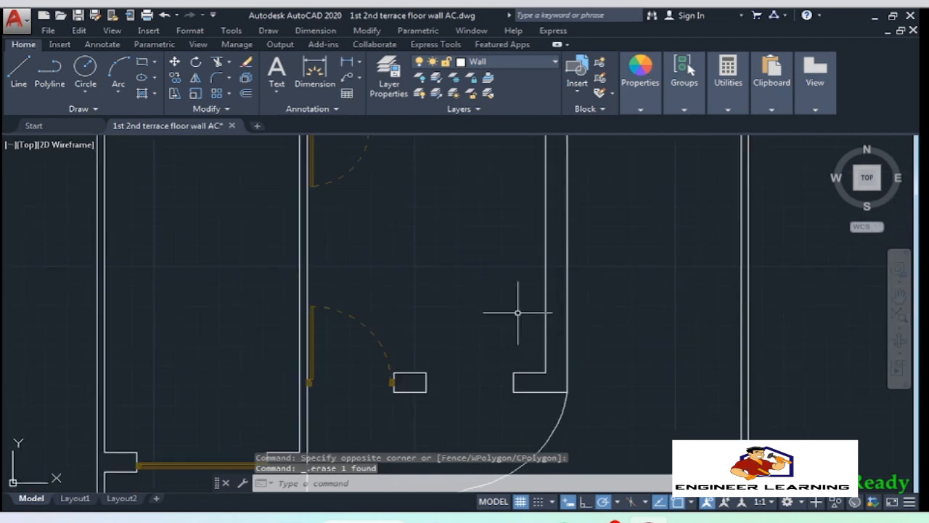
Draw a line across the thickness of the small room's right wall, 6' below the upper inner corner
{"action": "left_click", "coordinate": [518, 367]}
{"action": "key", "text": "Escape"}
{"action": "middle_click_drag", "start_coordinate": [516, 208], "coordinate": [508, 220]}
{"action": "type", "text": "l"}
{"action": "key", "text": "Return"}
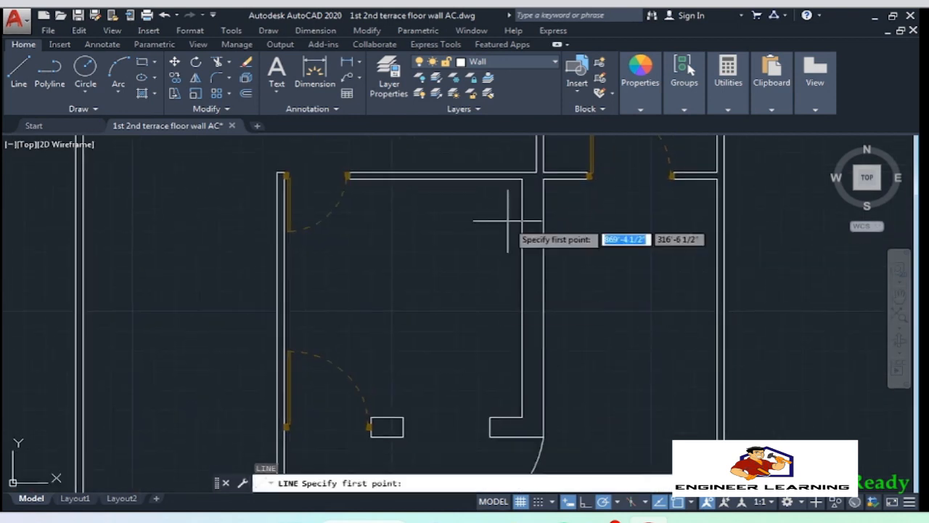
{"action": "type", "text": "6'"}
{"action": "key", "text": "Return"}
{"action": "left_click", "coordinate": [543, 297]}
{"action": "key", "text": "Return"}
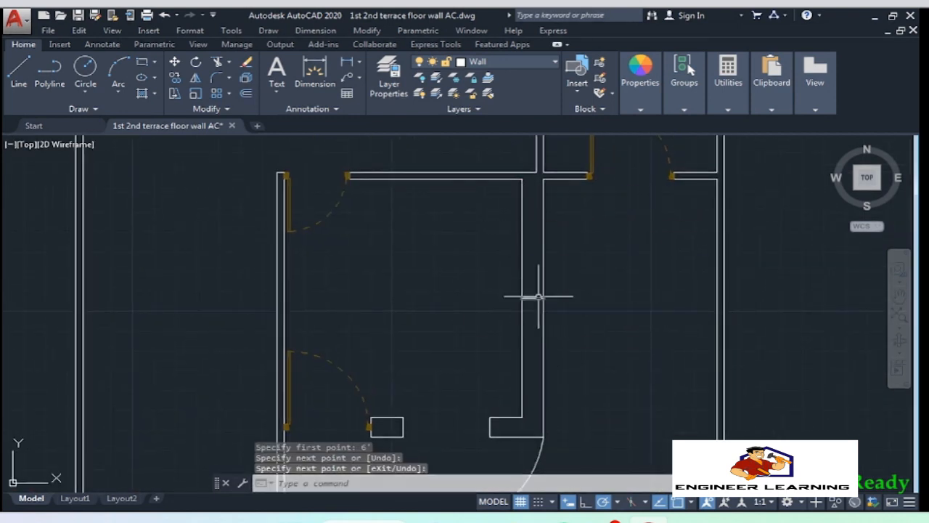
Offset the cross line in the small room's right wall 2' upward and downward
{"action": "scroll", "coordinate": [540, 295], "scroll_direction": "up", "scroll_amount": 4}
{"action": "left_click", "coordinate": [526, 313]}
{"action": "left_click", "coordinate": [507, 276]}
{"action": "key", "text": "Escape"}
{"action": "key", "text": "Escape"}
{"action": "left_click", "coordinate": [535, 315]}
{"action": "left_click", "coordinate": [517, 283]}
{"action": "type", "text": "o"}
{"action": "key", "text": "Return"}
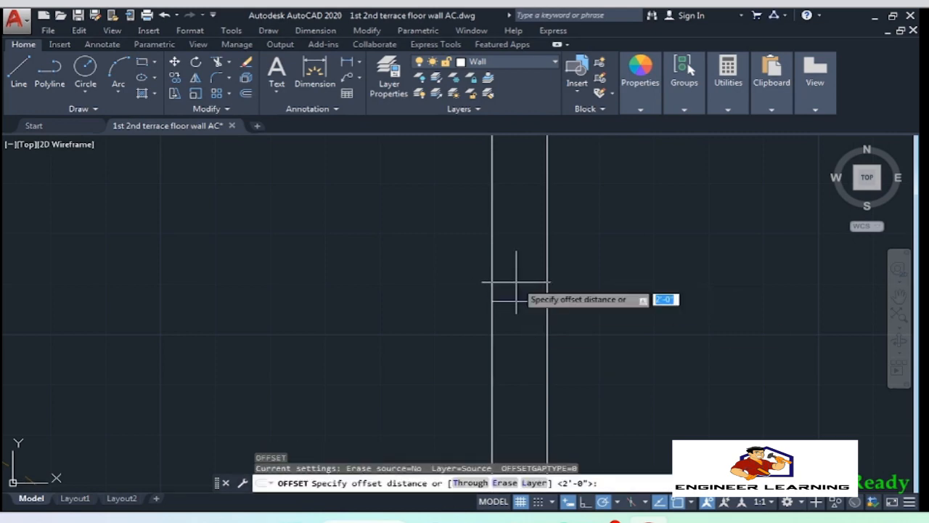
{"action": "key", "text": "Return"}
{"action": "left_click", "coordinate": [517, 283]}
{"action": "left_click", "coordinate": [511, 302]}
{"action": "left_click", "coordinate": [519, 341]}
{"action": "key", "text": "Return"}
Trim the small room's right wall between the offset lines and delete the middle line
{"action": "left_click", "coordinate": [646, 433]}
{"action": "left_click", "coordinate": [378, 173]}
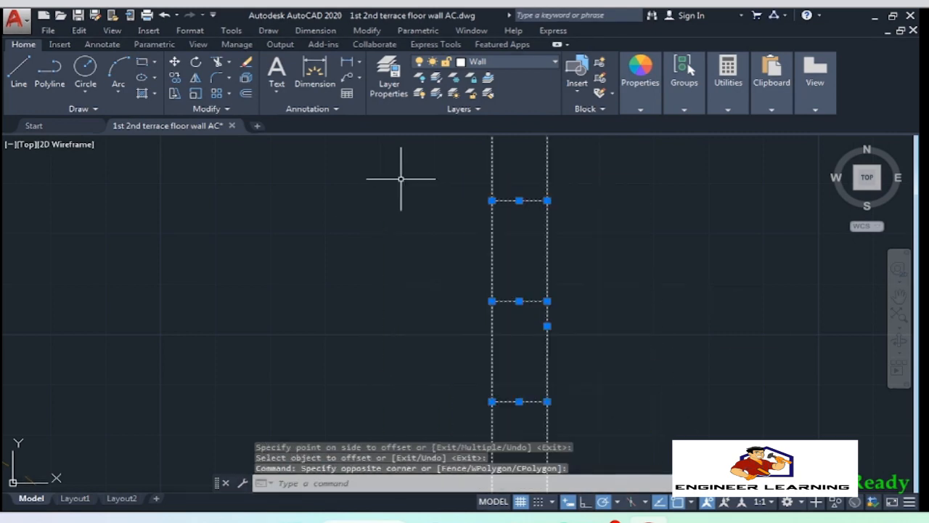
{"action": "type", "text": "tr"}
{"action": "key", "text": "Return"}
{"action": "left_click", "coordinate": [592, 312]}
{"action": "key", "text": "Delete"}
Copy the third-shortest window from the window set to just below the opening in the small room's bottom wall
{"action": "scroll", "coordinate": [408, 251], "scroll_direction": "down", "scroll_amount": 10}
{"action": "scroll", "coordinate": [505, 348], "scroll_direction": "up", "scroll_amount": 9}
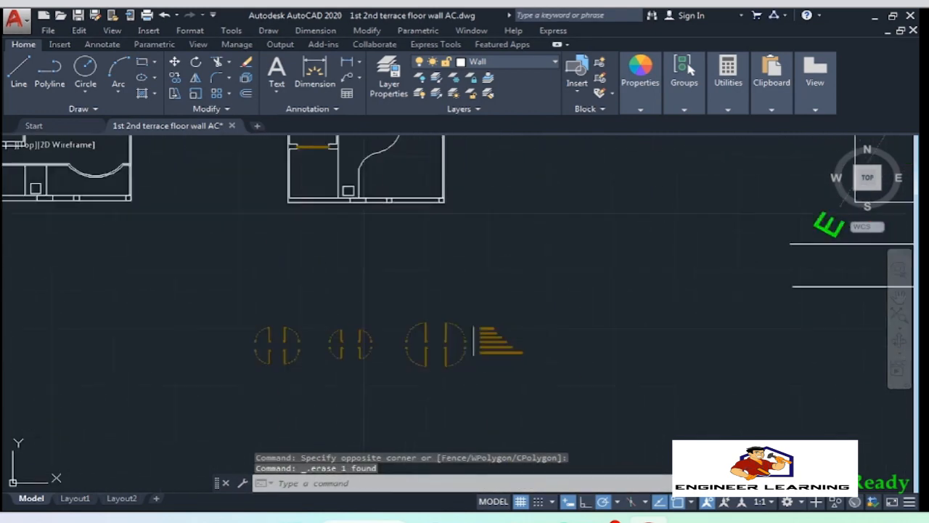
{"action": "mouse_move", "coordinate": [428, 285]}
{"action": "middle_mouse_down"}
{"action": "mouse_move", "coordinate": [418, 255]}
{"action": "mouse_move", "coordinate": [419, 270]}
{"action": "middle_mouse_up"}
{"action": "left_click", "coordinate": [489, 348]}
{"action": "left_click", "coordinate": [435, 305]}
{"action": "type", "text": "co"}
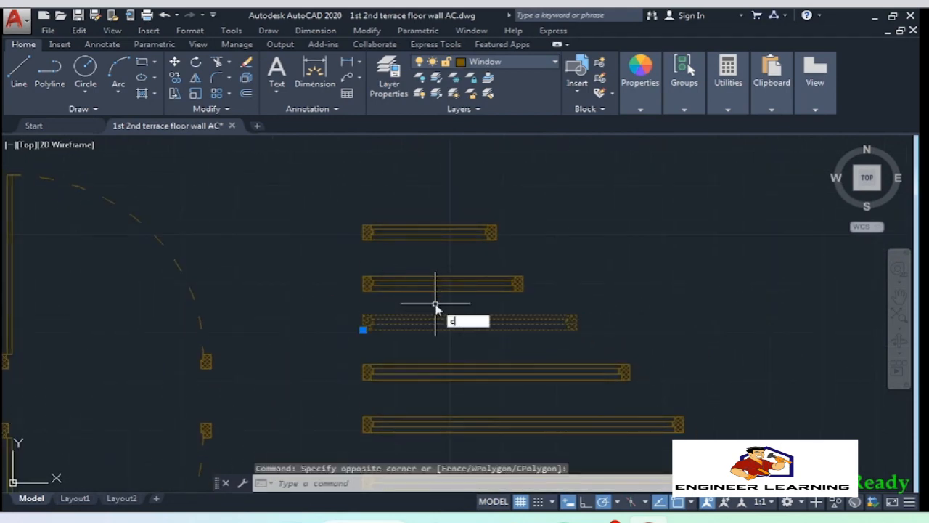
{"action": "key", "text": "Return"}
{"action": "left_click", "coordinate": [497, 372]}
{"action": "scroll", "coordinate": [467, 357], "scroll_direction": "down", "scroll_amount": 12}
{"action": "scroll", "coordinate": [434, 304], "scroll_direction": "up", "scroll_amount": 15}
{"action": "middle_click_drag", "start_coordinate": [394, 397], "coordinate": [450, 241]}
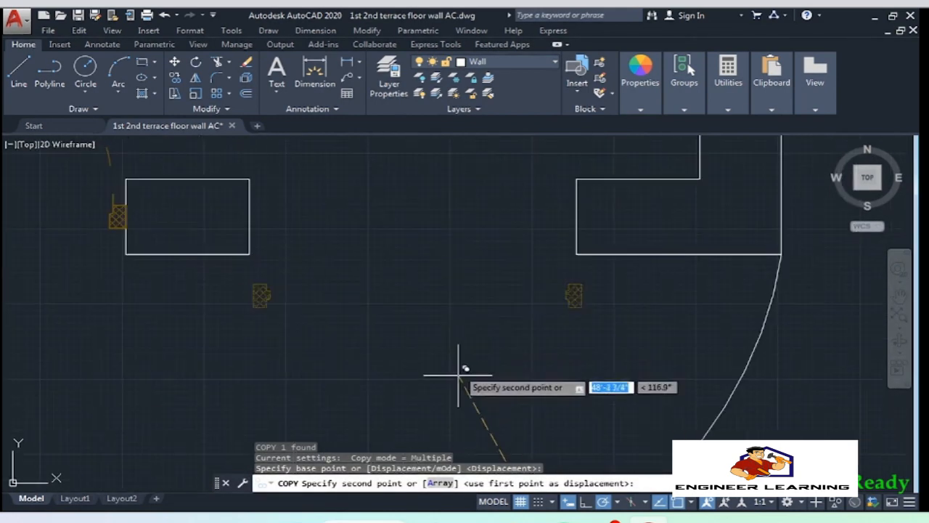
{"action": "left_click", "coordinate": [458, 395]}
{"action": "key", "text": "Return"}
Try to move the copied window by its lower-left corner into the bottom wall opening, 2" from the opening's lower corner
{"action": "left_click", "coordinate": [559, 369]}
{"action": "left_click", "coordinate": [498, 273]}
{"action": "type", "text": "m"}
{"action": "key", "text": "Return"}
{"action": "left_click", "coordinate": [250, 326]}
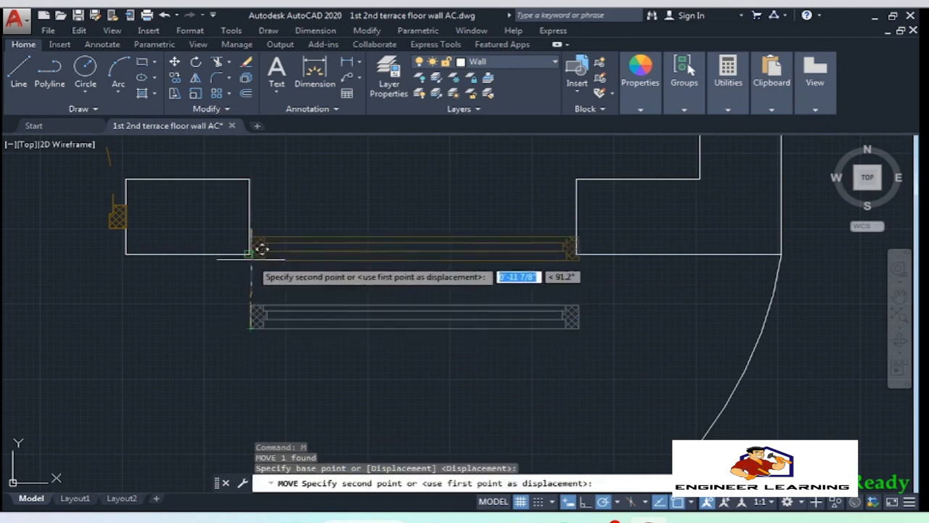
{"action": "type", "text": "2\""}
{"action": "key", "text": "Return"}
{"action": "scroll", "coordinate": [327, 358], "scroll_direction": "down", "scroll_amount": 5}
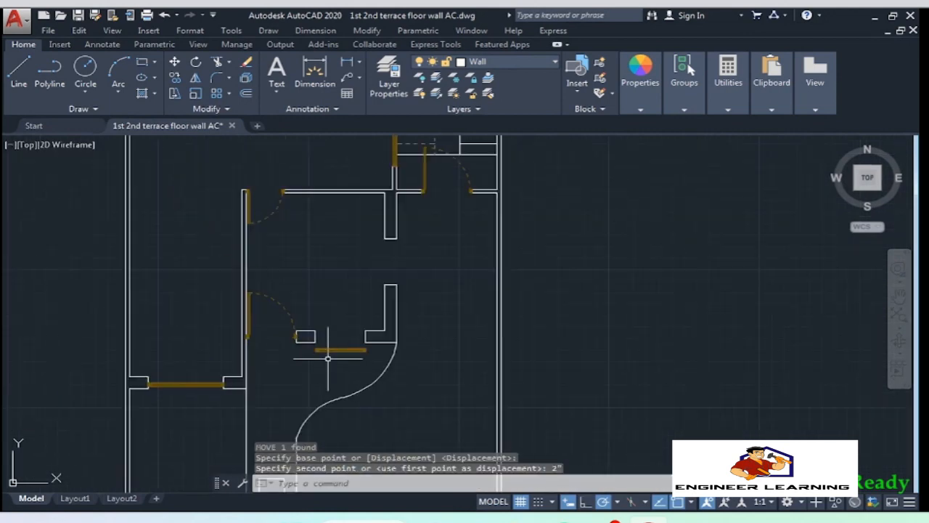
{"action": "scroll", "coordinate": [322, 355], "scroll_direction": "up", "scroll_amount": 10}
{"action": "left_click", "coordinate": [313, 352]}
{"action": "left_click", "coordinate": [282, 270]}
{"action": "type", "text": "m"}
{"action": "key", "text": "Return"}
{"action": "scroll", "coordinate": [183, 273], "scroll_direction": "up", "scroll_amount": 4}
{"action": "left_click", "coordinate": [311, 311]}
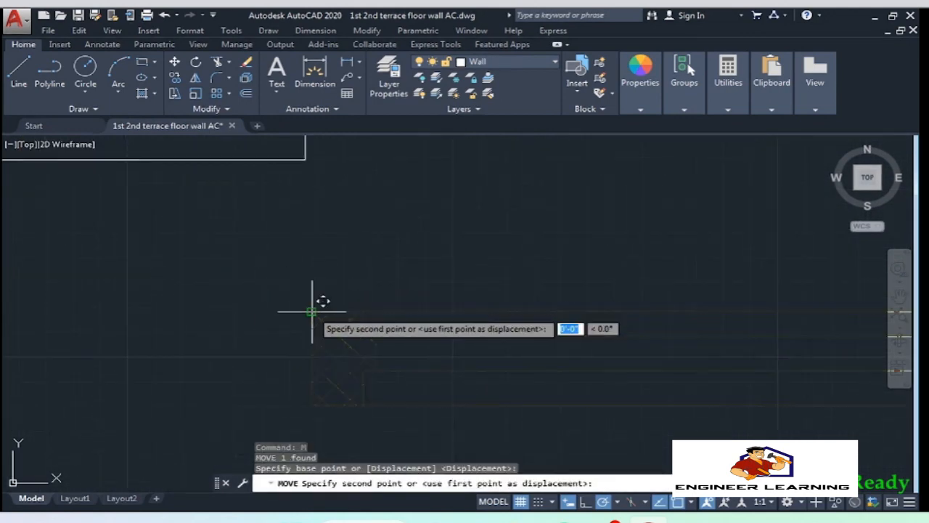
{"action": "scroll", "coordinate": [321, 280], "scroll_direction": "down", "scroll_amount": 6}
{"action": "key", "text": "Escape"}
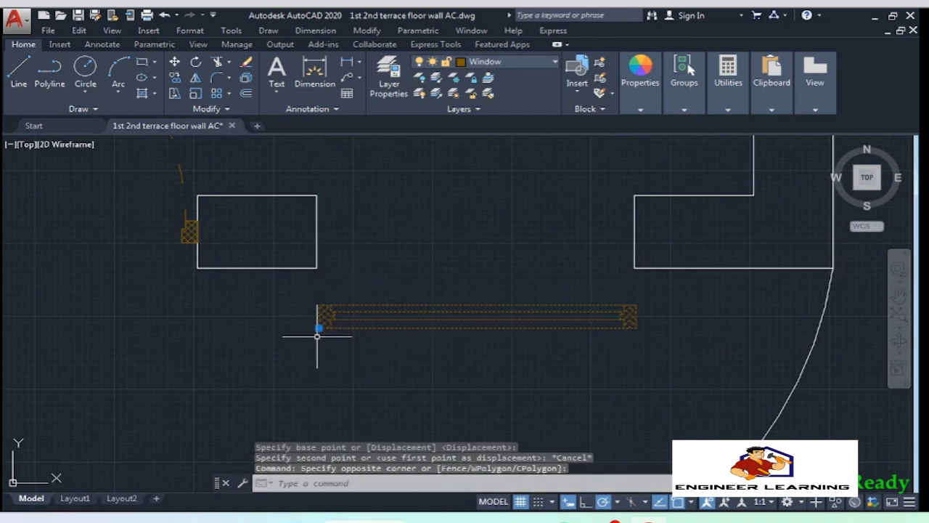
Move the window by its insertion point into the small room's bottom wall opening, 2" above the opening's lower-left corner
{"action": "left_click", "coordinate": [319, 328]}
{"action": "type", "text": "2\""}
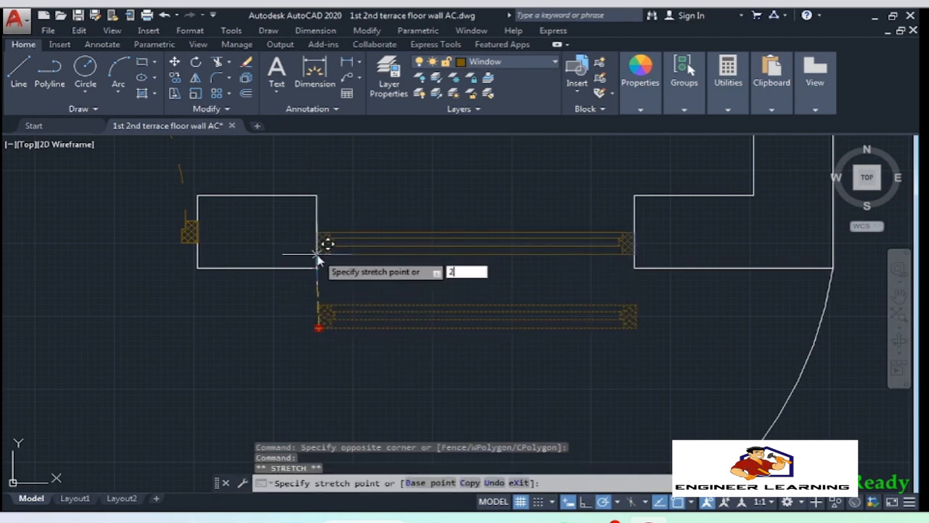
{"action": "key", "text": "Return"}
{"action": "scroll", "coordinate": [379, 363], "scroll_direction": "down", "scroll_amount": 6}
{"action": "key", "text": "Escape"}
Copy the small room's bottom window to a spot beside the opening in its right wall
{"action": "mouse_move", "coordinate": [412, 354]}
{"action": "middle_mouse_down"}
{"action": "mouse_move", "coordinate": [361, 361]}
{"action": "mouse_move", "coordinate": [343, 406]}
{"action": "middle_mouse_up"}
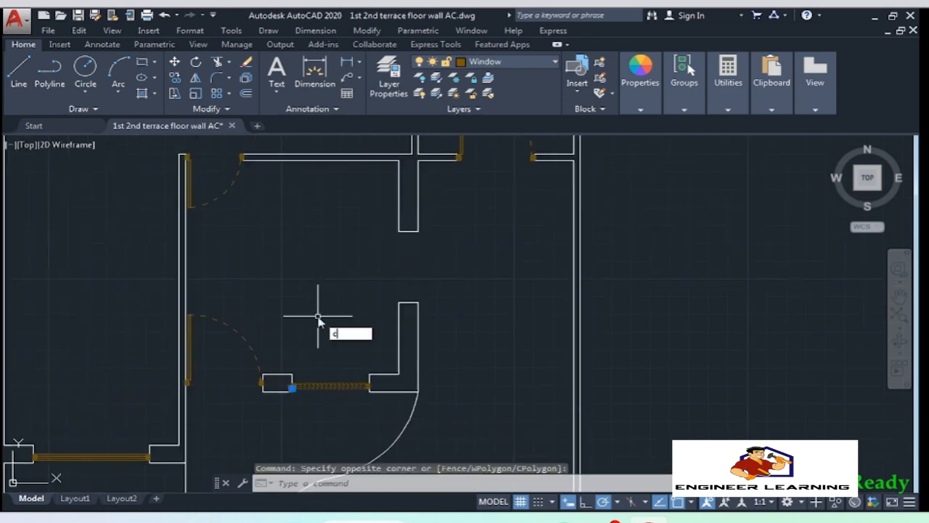
{"action": "type", "text": "o"}
{"action": "left_click", "coordinate": [338, 370]}
{"action": "left_click", "coordinate": [467, 251]}
{"action": "key", "text": "Return"}
Rotate the window copy beside the right wall about its lower-left corner so that it runs vertically downward
{"action": "scroll", "coordinate": [444, 268], "scroll_direction": "up", "scroll_amount": 5}
{"action": "left_click", "coordinate": [494, 294]}
{"action": "left_click", "coordinate": [456, 222]}
{"action": "type", "text": "ro"}
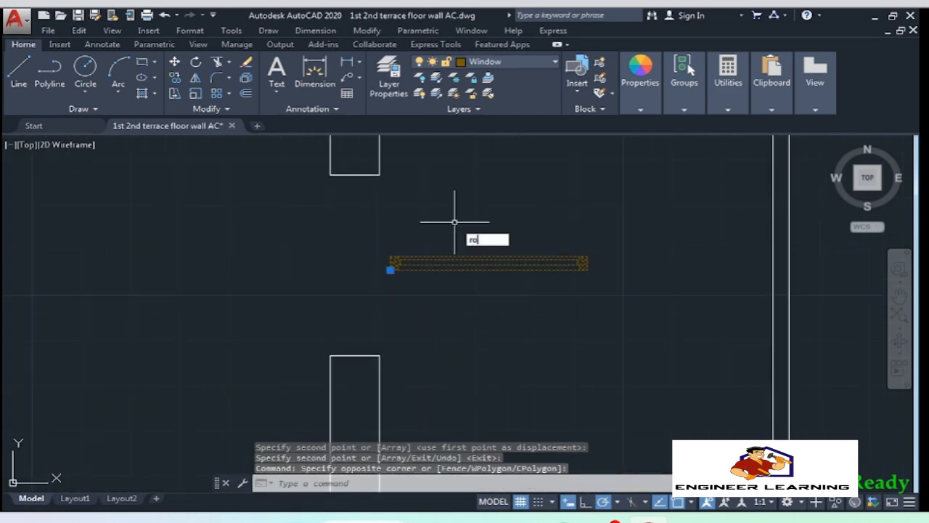
{"action": "key", "text": "Return"}
{"action": "left_click", "coordinate": [391, 270]}
{"action": "left_click", "coordinate": [392, 369]}
Move the rotated window by its upper-right corner into the right wall opening, 2" in from the opening's upper-right corner
{"action": "left_click", "coordinate": [426, 305]}
{"action": "left_click", "coordinate": [394, 233]}
{"action": "type", "text": "m"}
{"action": "key", "text": "Return"}
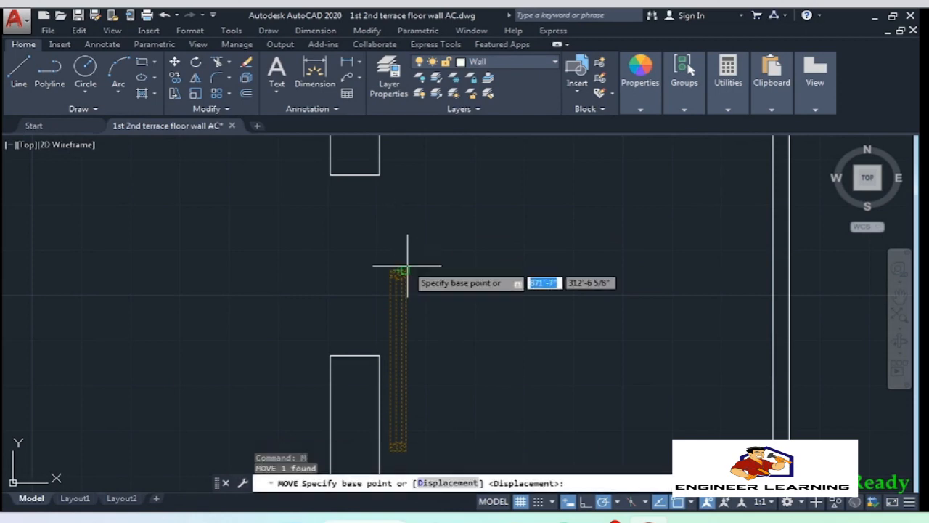
{"action": "left_click", "coordinate": [405, 270]}
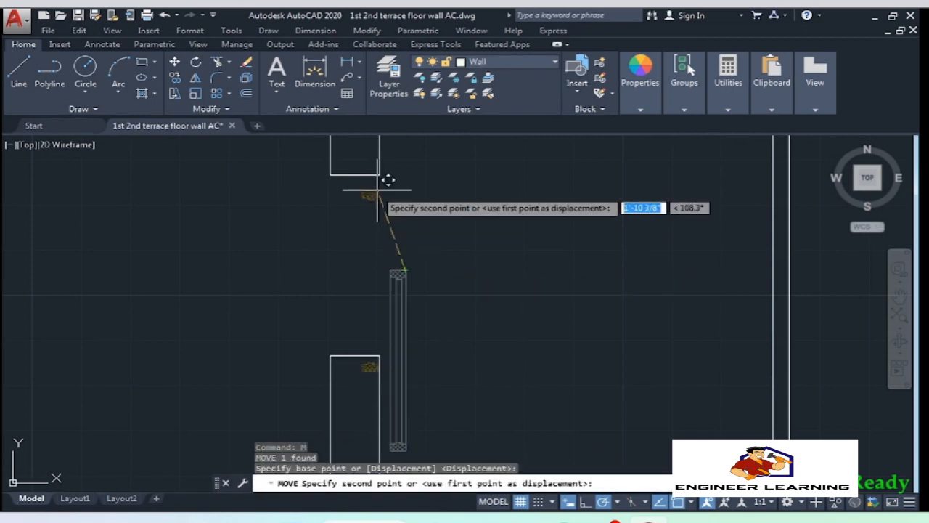
{"action": "type", "text": "2"}
{"action": "key", "text": "Return"}
{"action": "scroll", "coordinate": [358, 201], "scroll_direction": "up", "scroll_amount": 2}
{"action": "key", "text": "Escape"}
{"action": "scroll", "coordinate": [449, 314], "scroll_direction": "down", "scroll_amount": 10}
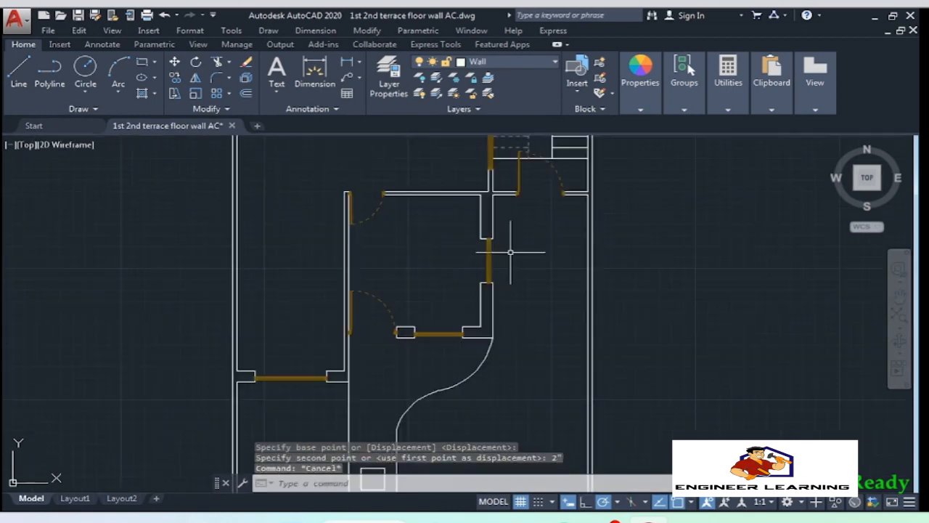
Review the floor plan with its doors and windows, the neighbouring plans, and the door and window blocks below them
{"action": "middle_click_drag", "start_coordinate": [448, 313], "coordinate": [456, 313]}
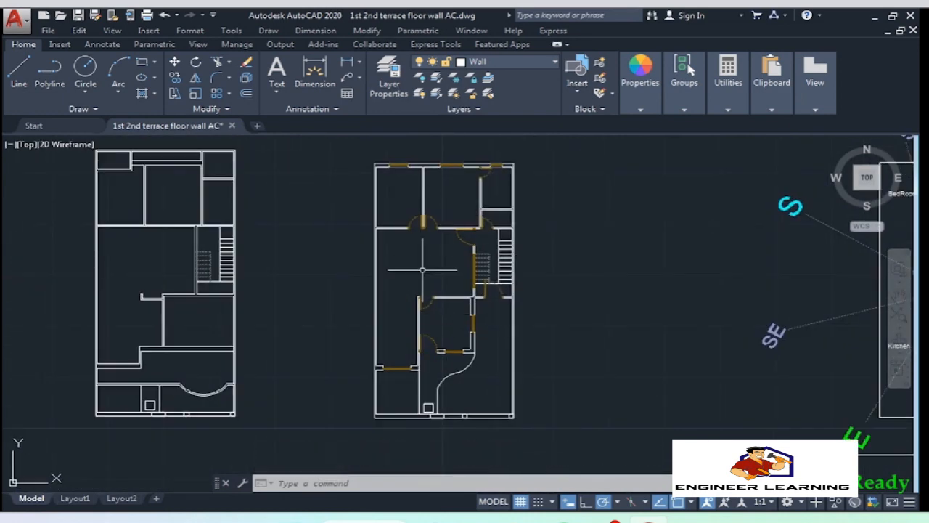
{"action": "middle_click_drag", "start_coordinate": [539, 330], "coordinate": [720, 341]}
{"action": "scroll", "coordinate": [306, 305], "scroll_direction": "down", "scroll_amount": 2}
{"action": "mouse_move", "coordinate": [305, 305]}
{"action": "middle_mouse_down"}
{"action": "mouse_move", "coordinate": [470, 330]}
{"action": "mouse_move", "coordinate": [486, 321]}
{"action": "mouse_move", "coordinate": [471, 332]}
{"action": "middle_mouse_up"}
{"action": "mouse_move", "coordinate": [563, 392]}
{"action": "middle_mouse_down"}
{"action": "mouse_move", "coordinate": [407, 263]}
{"action": "mouse_move", "coordinate": [312, 229]}
{"action": "mouse_move", "coordinate": [298, 210]}
{"action": "middle_mouse_up"}
{"action": "scroll", "coordinate": [470, 326], "scroll_direction": "up", "scroll_amount": 6}
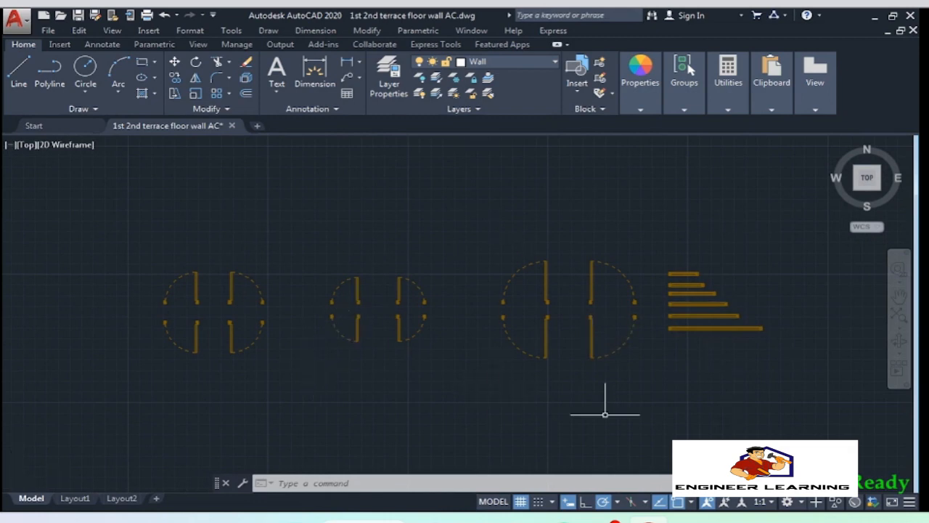
{"action": "scroll", "coordinate": [605, 414], "scroll_direction": "down", "scroll_amount": 8}
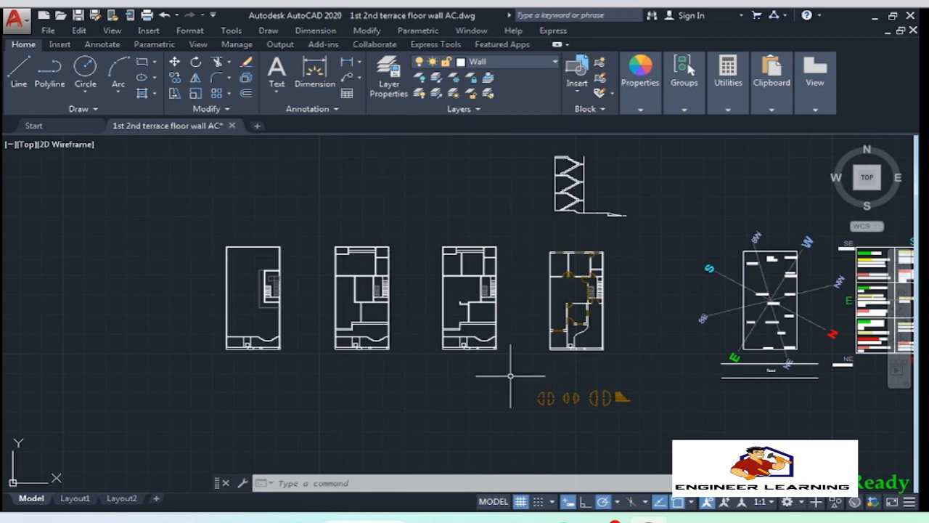
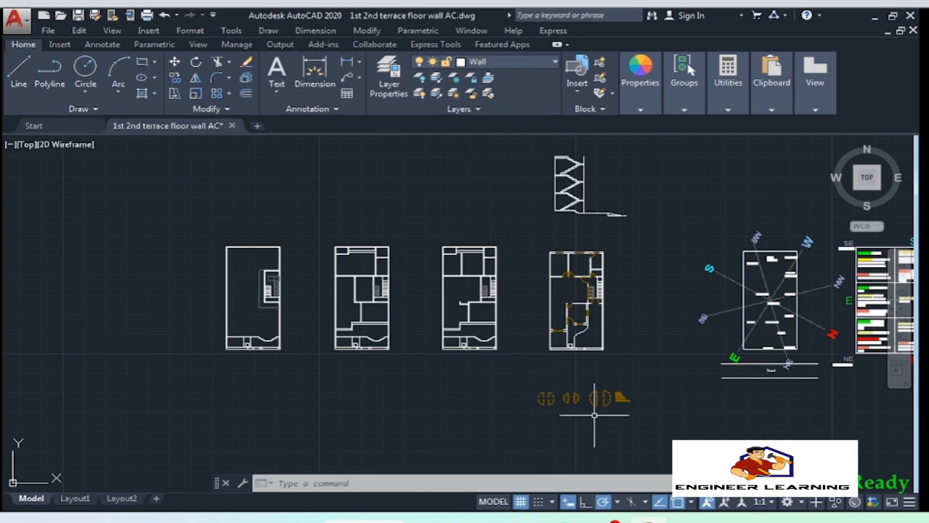
Copy the upper-right door of the leftmost door block group to an empty area of the drawing
{"action": "scroll", "coordinate": [595, 410], "scroll_direction": "up", "scroll_amount": 8}
{"action": "middle_click_drag", "start_coordinate": [591, 411], "coordinate": [553, 406]}
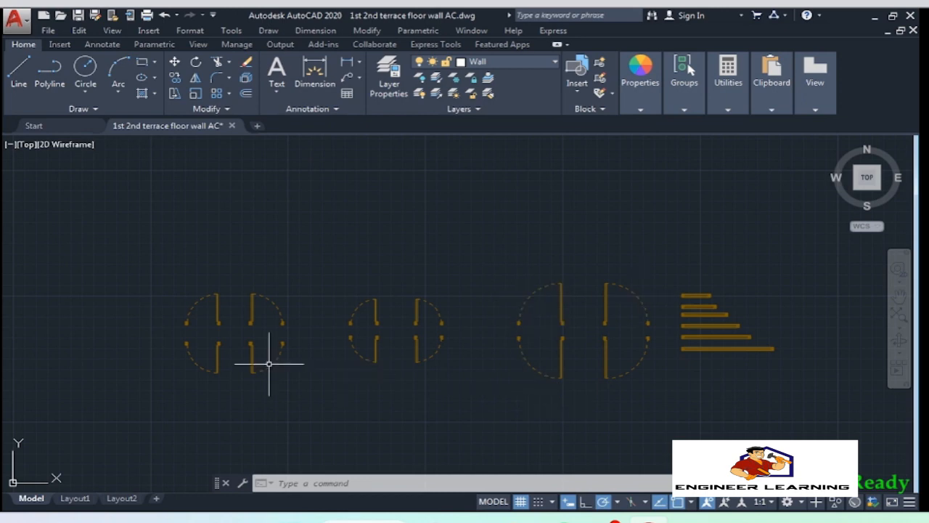
{"action": "scroll", "coordinate": [233, 348], "scroll_direction": "up", "scroll_amount": 4}
{"action": "left_click", "coordinate": [371, 362]}
{"action": "left_click", "coordinate": [248, 262]}
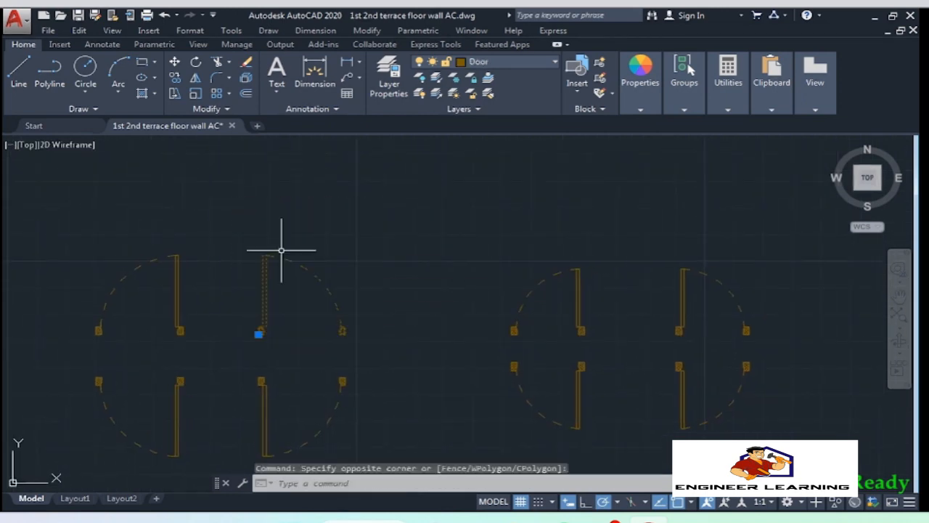
{"action": "type", "text": "co"}
{"action": "key", "text": "Return"}
{"action": "left_click", "coordinate": [292, 321]}
{"action": "scroll", "coordinate": [319, 361], "scroll_direction": "down", "scroll_amount": 5}
{"action": "left_click", "coordinate": [371, 264]}
{"action": "key", "text": "Return"}
{"action": "scroll", "coordinate": [372, 264], "scroll_direction": "up", "scroll_amount": 5}
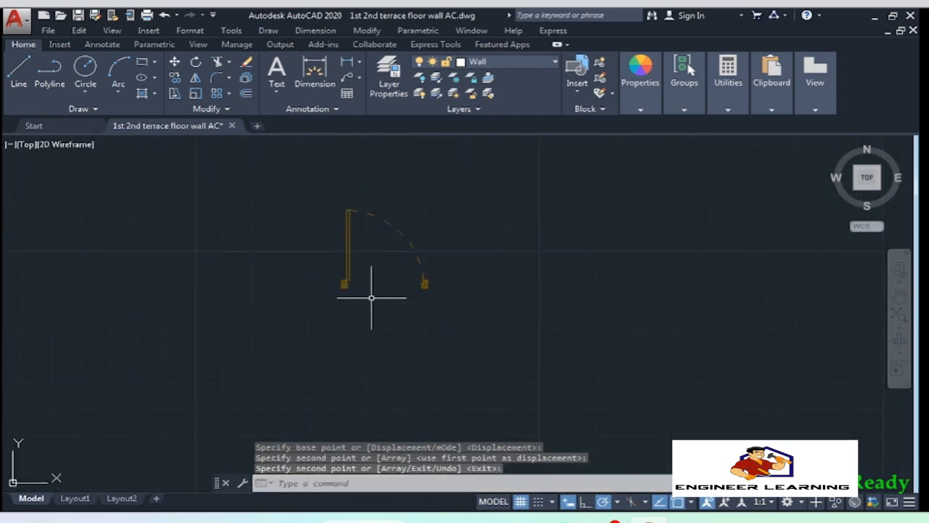
Open the copied door block in the Block Editor
{"action": "left_click", "coordinate": [371, 298]}
{"action": "left_click", "coordinate": [310, 233]}
{"action": "right_click", "coordinate": [347, 243]}
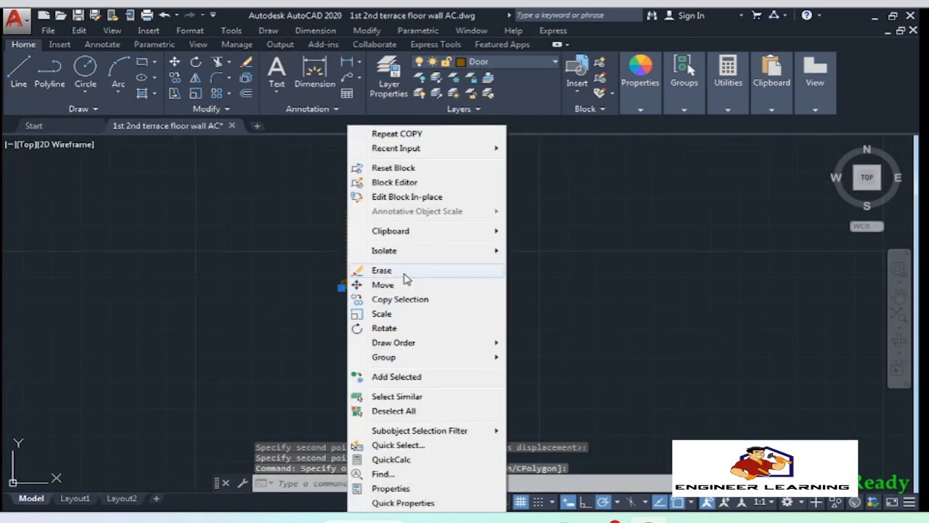
{"action": "left_click", "coordinate": [419, 183]}
{"action": "mouse_move", "coordinate": [436, 305]}
{"action": "middle_mouse_down"}
{"action": "mouse_move", "coordinate": [432, 278]}
{"action": "mouse_move", "coordinate": [446, 283]}
{"action": "middle_mouse_up"}
{"action": "scroll", "coordinate": [444, 320], "scroll_direction": "down", "scroll_amount": 8}
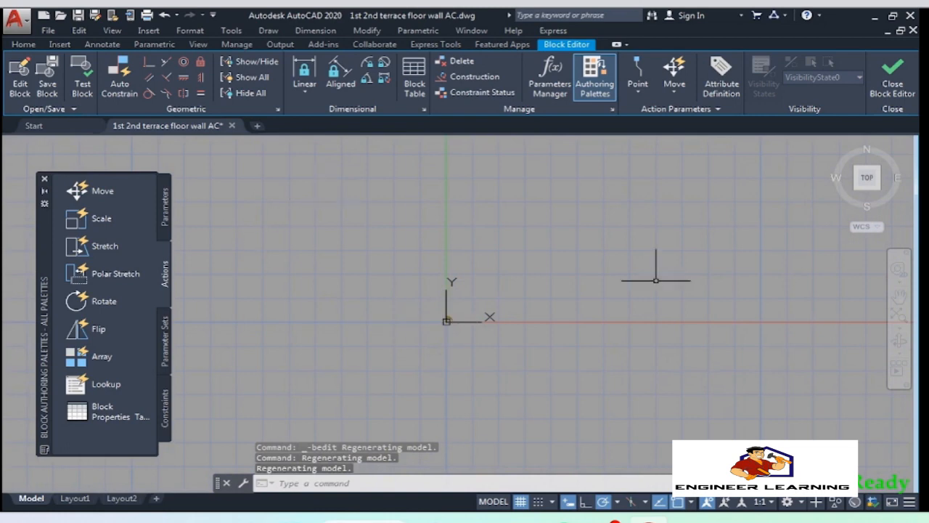
{"action": "scroll", "coordinate": [464, 320], "scroll_direction": "up", "scroll_amount": 5}
{"action": "scroll", "coordinate": [316, 312], "scroll_direction": "up", "scroll_amount": 5}
{"action": "mouse_move", "coordinate": [319, 312]}
{"action": "middle_mouse_down"}
{"action": "mouse_move", "coordinate": [362, 339]}
{"action": "mouse_move", "coordinate": [435, 328]}
{"action": "middle_mouse_up"}
{"action": "scroll", "coordinate": [424, 355], "scroll_direction": "down", "scroll_amount": 4}
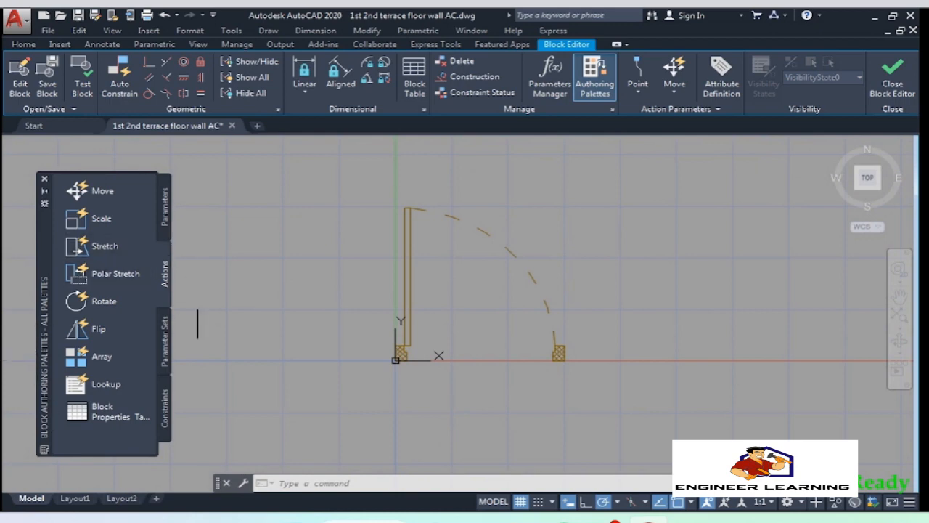
Add a Linear parameter from the left jamb's lower-left corner to the right jamb's lower-right corner, with its label below the door
{"action": "left_click", "coordinate": [166, 218]}
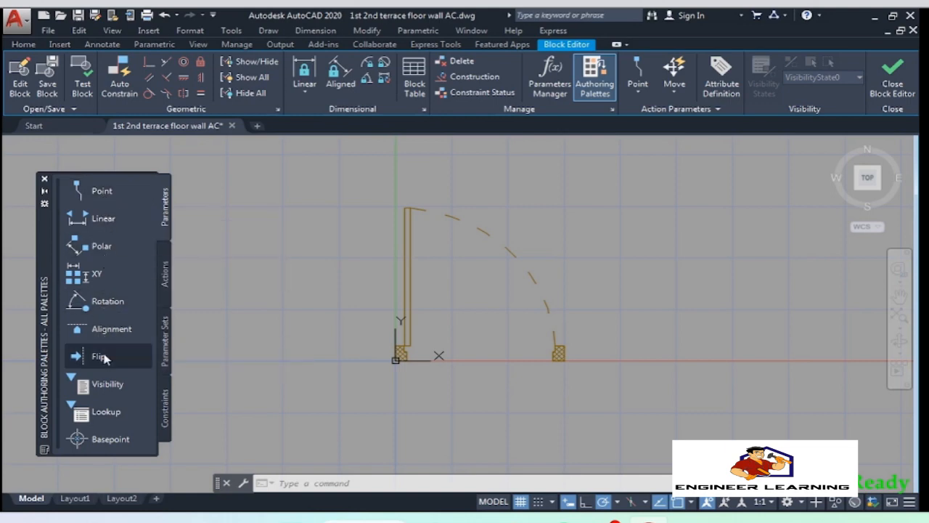
{"action": "left_click", "coordinate": [166, 296]}
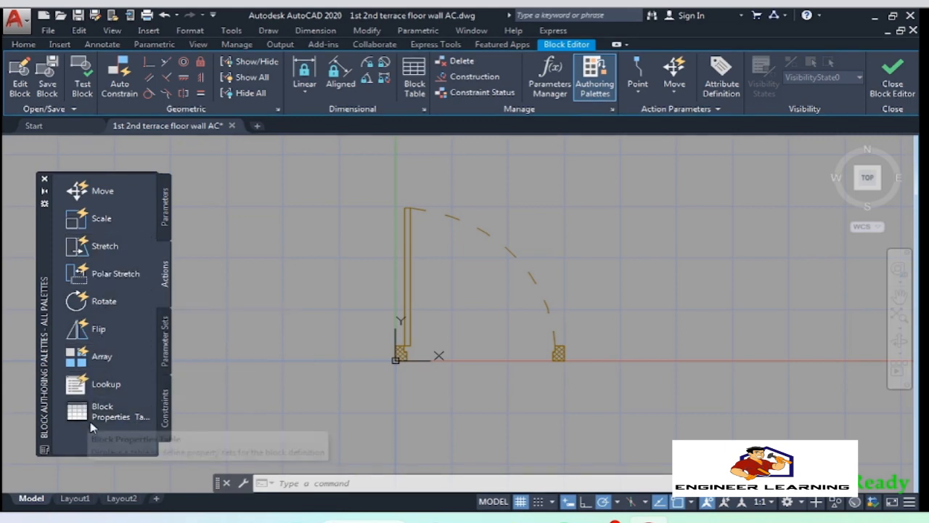
{"action": "left_click", "coordinate": [166, 218]}
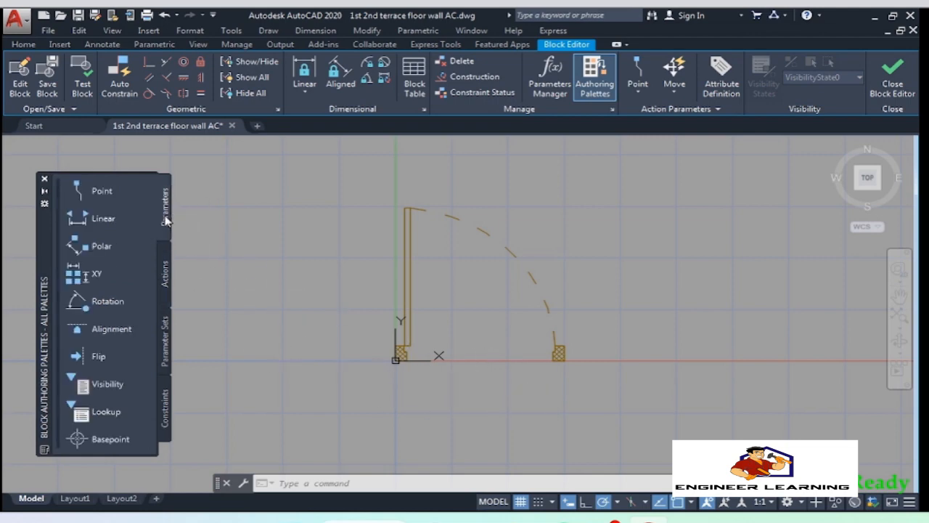
{"action": "left_click", "coordinate": [102, 217]}
{"action": "scroll", "coordinate": [428, 367], "scroll_direction": "up", "scroll_amount": 4}
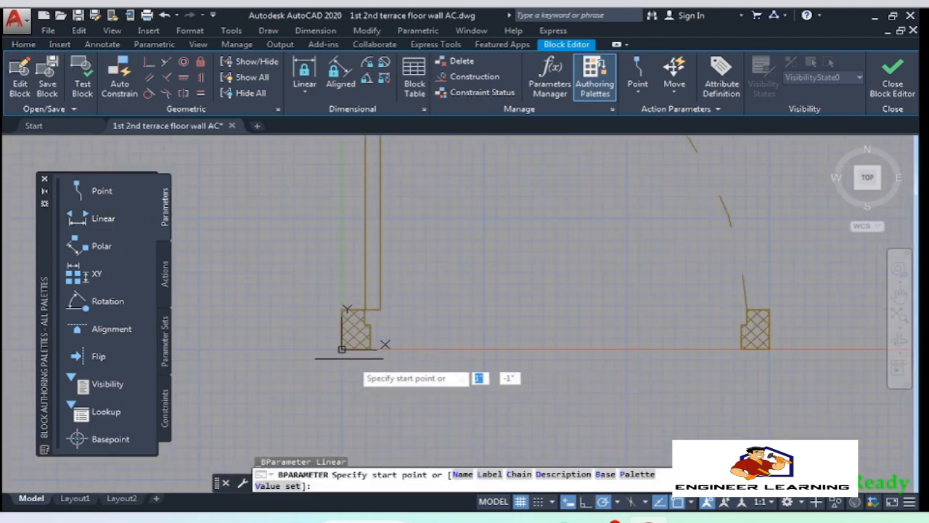
{"action": "left_click", "coordinate": [342, 349]}
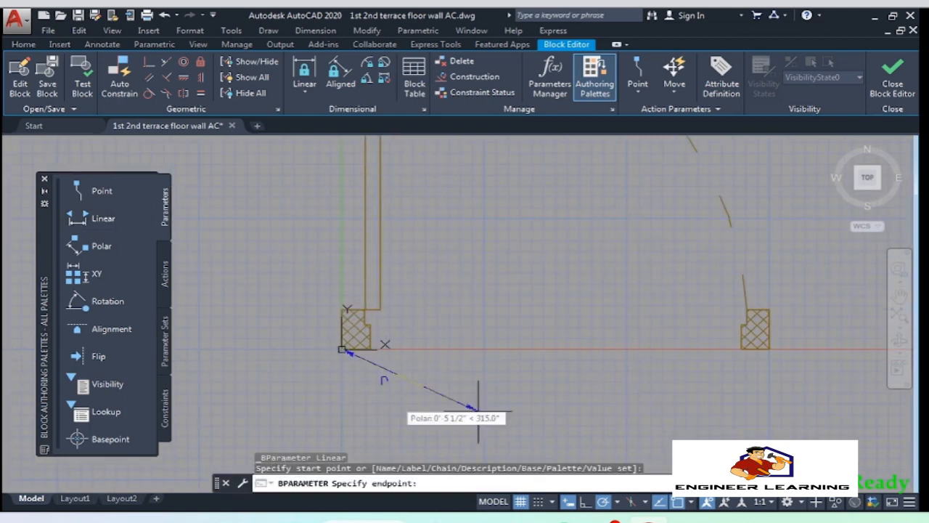
{"action": "left_click", "coordinate": [770, 349]}
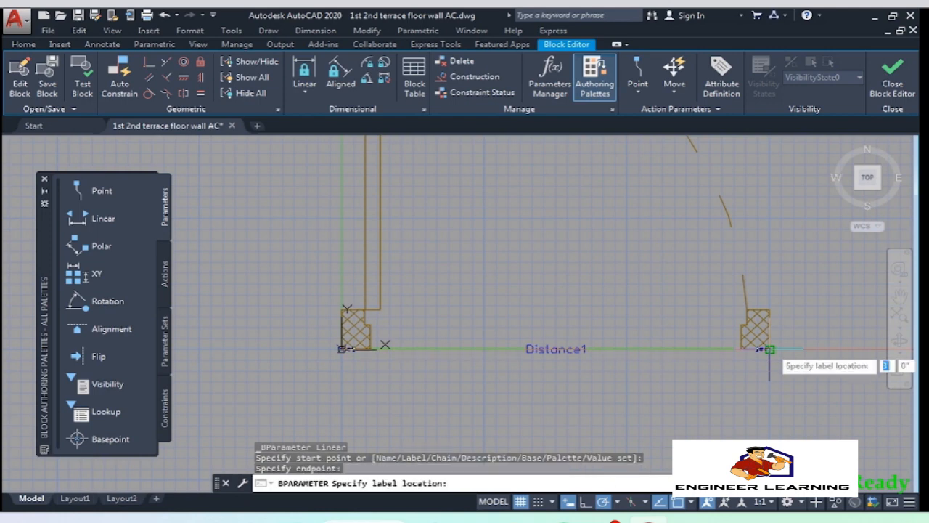
{"action": "left_click", "coordinate": [735, 385]}
{"action": "scroll", "coordinate": [440, 411], "scroll_direction": "down", "scroll_amount": 2}
{"action": "scroll", "coordinate": [439, 411], "scroll_direction": "down", "scroll_amount": 2}
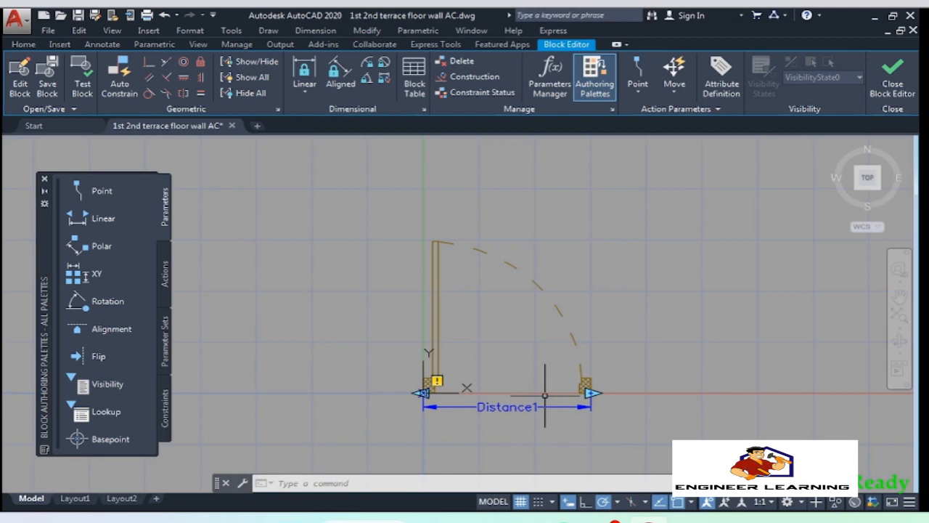
Attach a Scale action to the linear parameter, with the whole door and its parameter as the selection set
{"action": "left_click", "coordinate": [165, 283]}
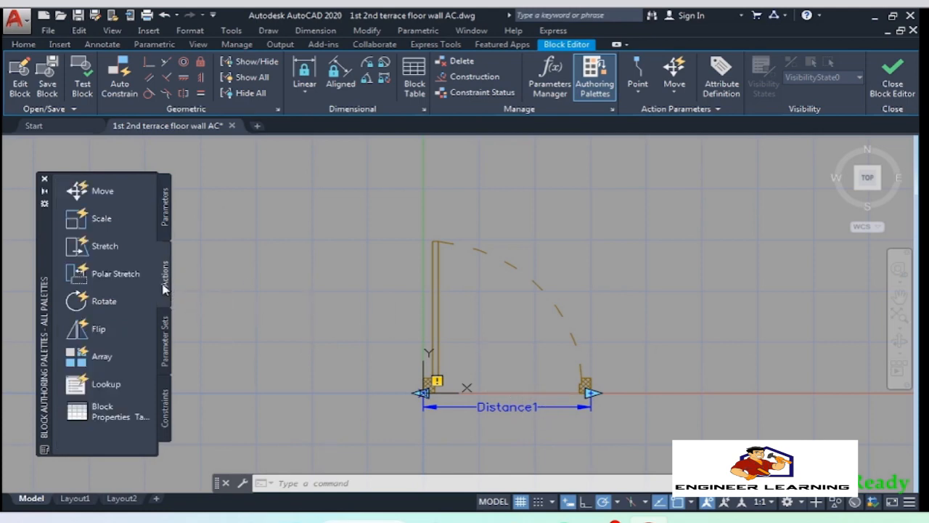
{"action": "left_click", "coordinate": [103, 220]}
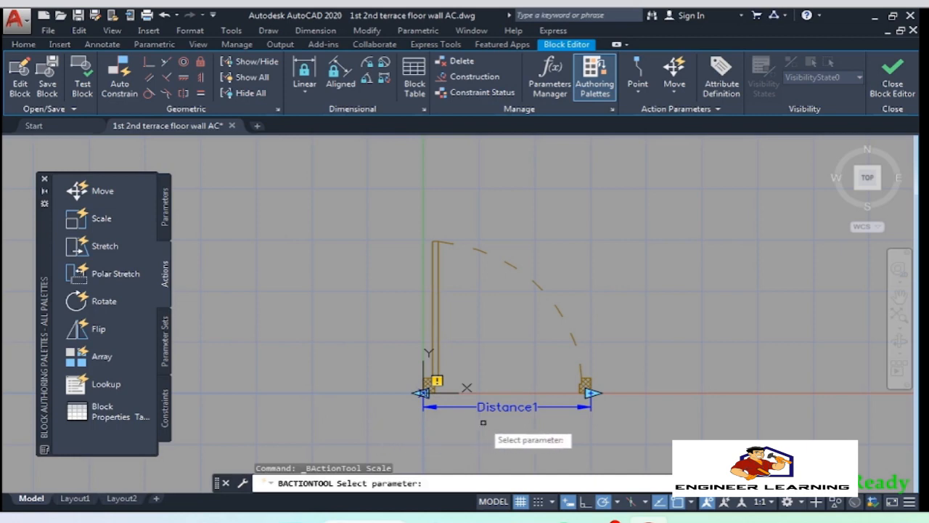
{"action": "left_click", "coordinate": [506, 408]}
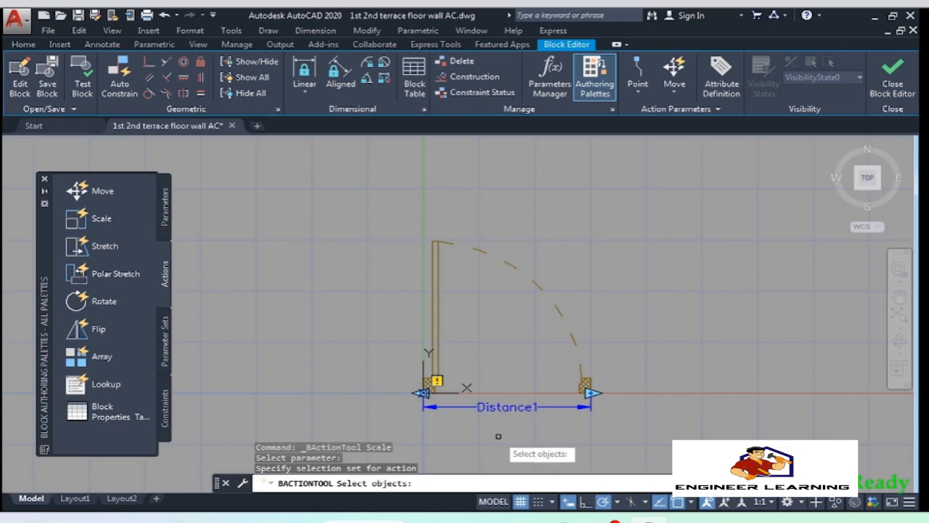
{"action": "left_click", "coordinate": [604, 412]}
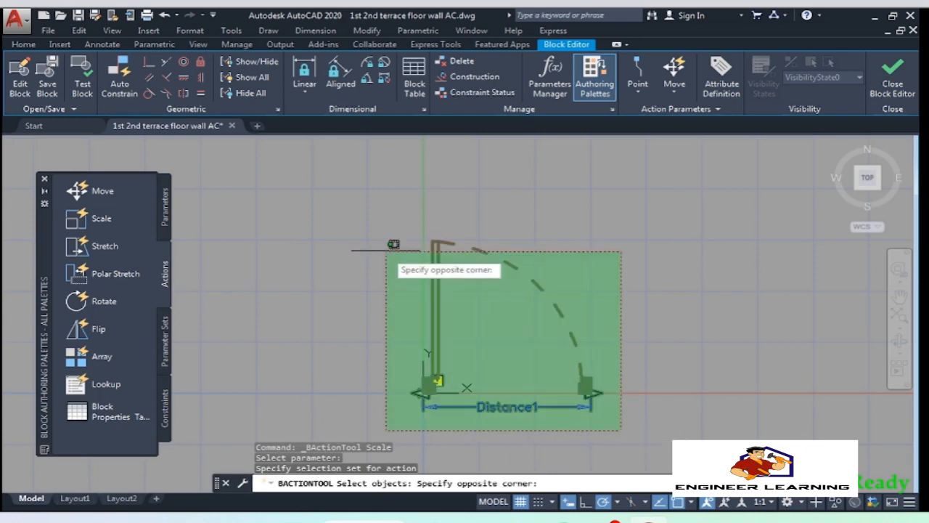
{"action": "left_click", "coordinate": [357, 196]}
{"action": "key", "text": "Return"}
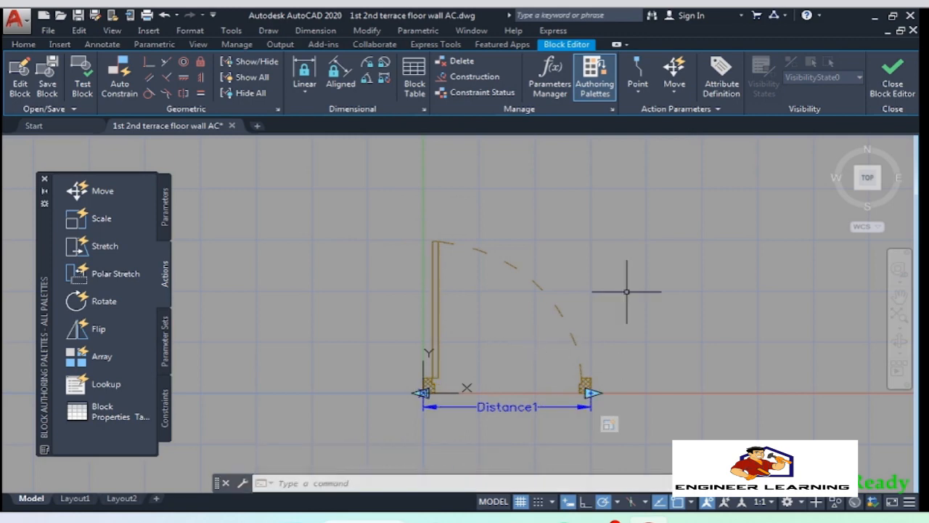
Open the door block in a Test Block window and enlarge it with its right width grip to about 4'-6 3/4"
{"action": "left_click", "coordinate": [83, 80]}
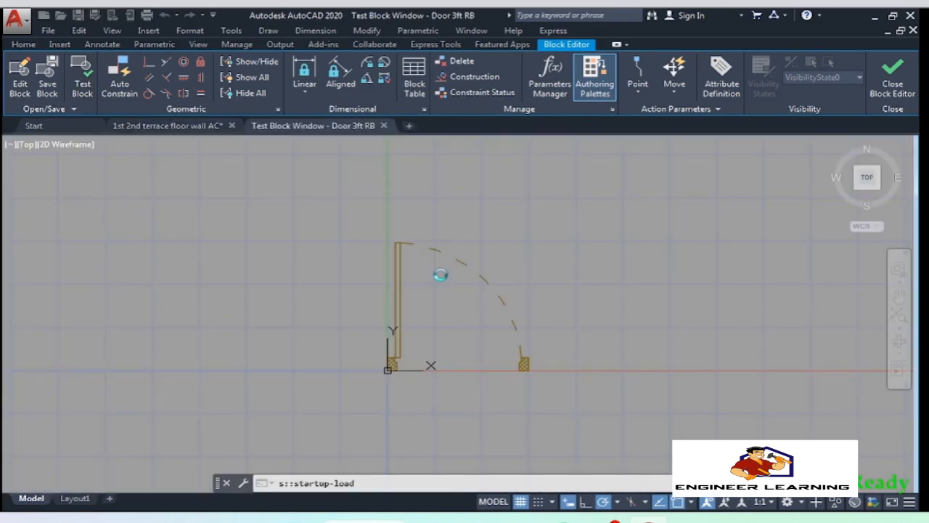
{"action": "left_click", "coordinate": [571, 348]}
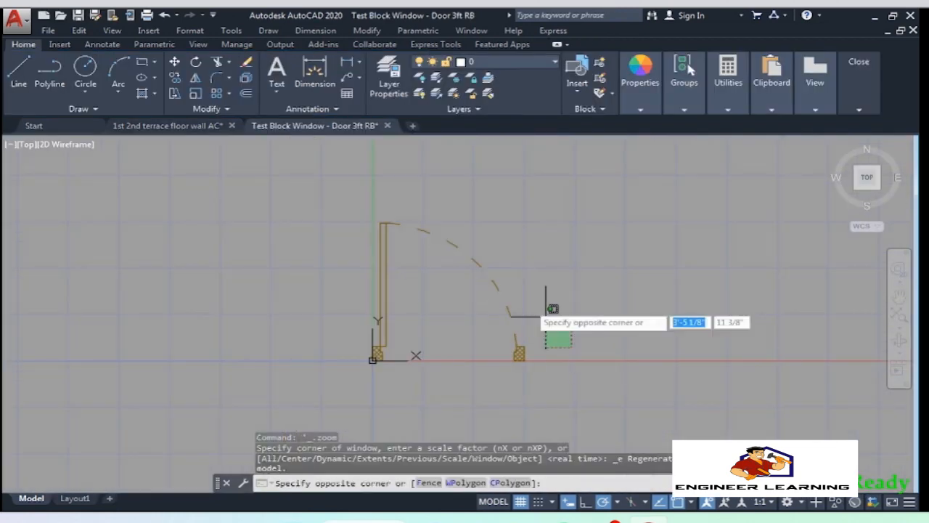
{"action": "left_click", "coordinate": [487, 289]}
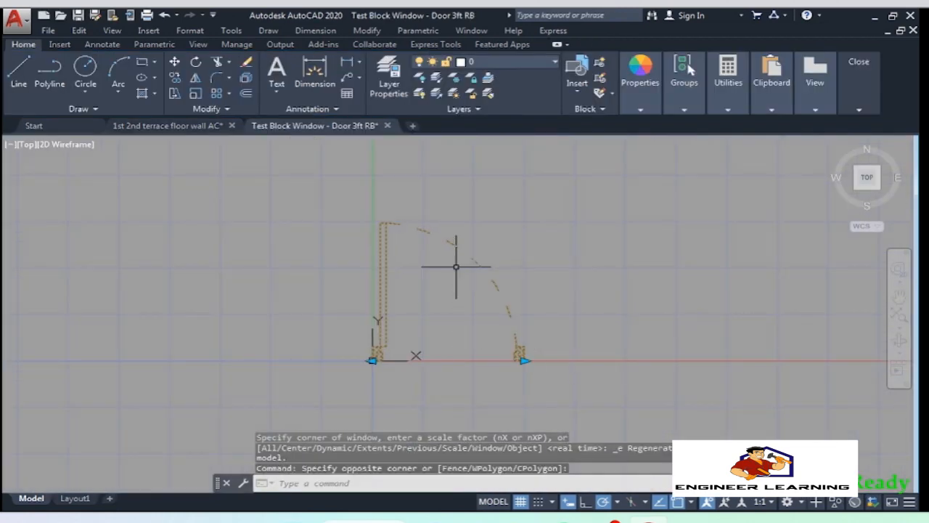
{"action": "left_click", "coordinate": [524, 360]}
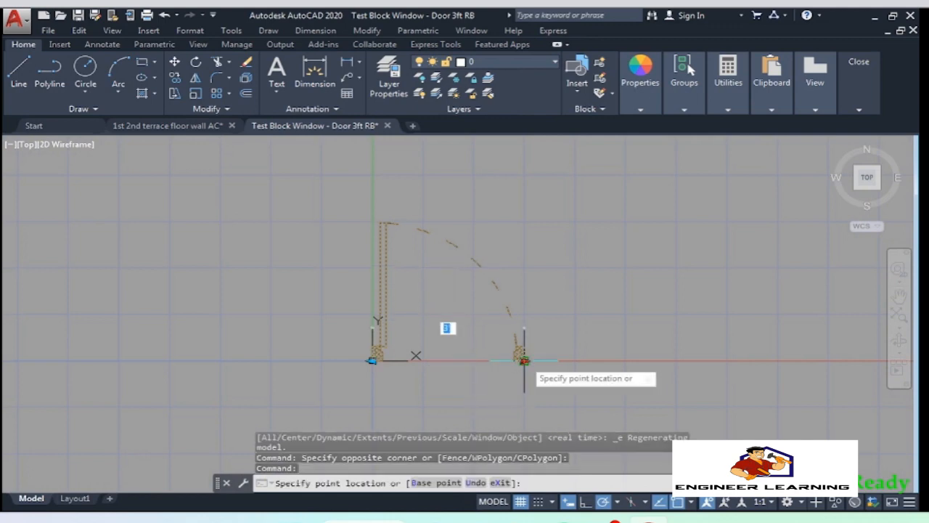
{"action": "left_click", "coordinate": [604, 360]}
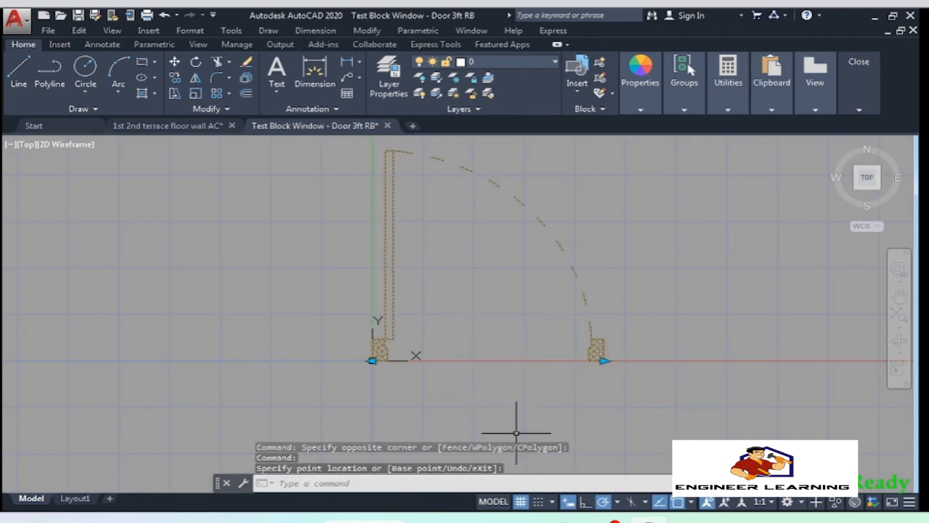
Try a larger and a smaller size on the test door by relocating its right width grip freehand
{"action": "left_click", "coordinate": [604, 360]}
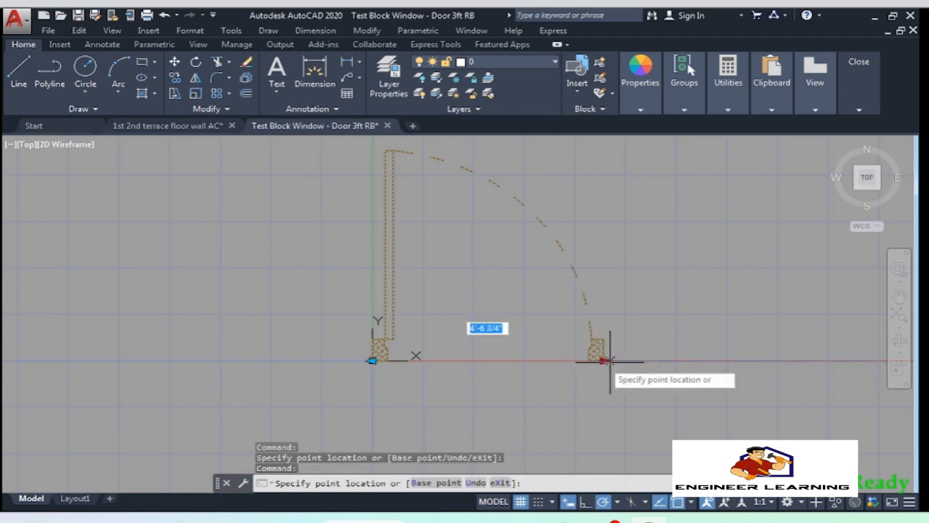
{"action": "left_click", "coordinate": [778, 465]}
{"action": "scroll", "coordinate": [779, 468], "scroll_direction": "down", "scroll_amount": 1}
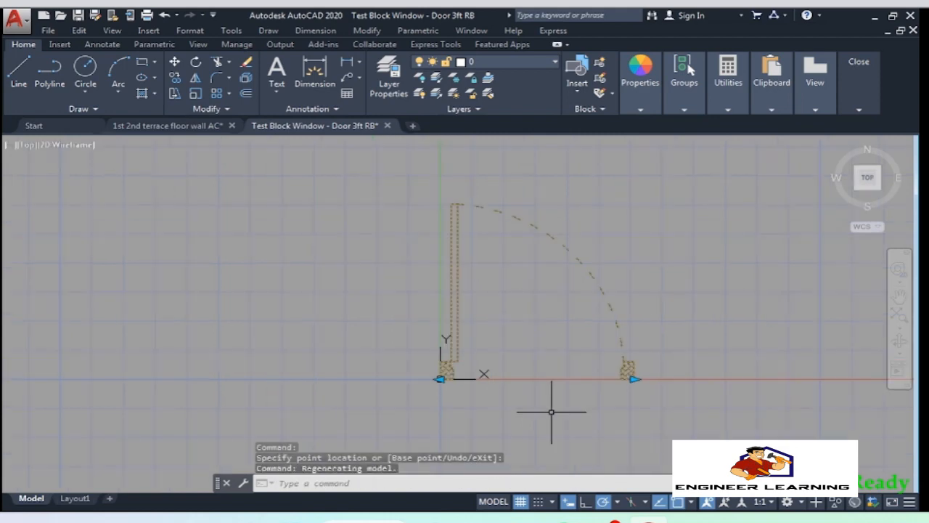
{"action": "left_click", "coordinate": [633, 378]}
{"action": "left_click", "coordinate": [524, 378]}
{"action": "scroll", "coordinate": [508, 388], "scroll_direction": "up", "scroll_amount": 2}
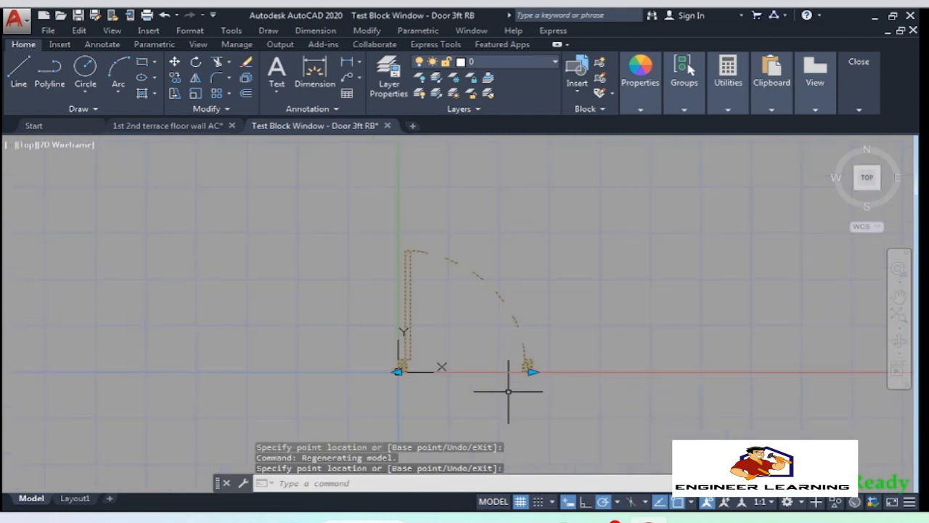
Set the test door's width to 2'6" with its right width grip
{"action": "left_click", "coordinate": [532, 371]}
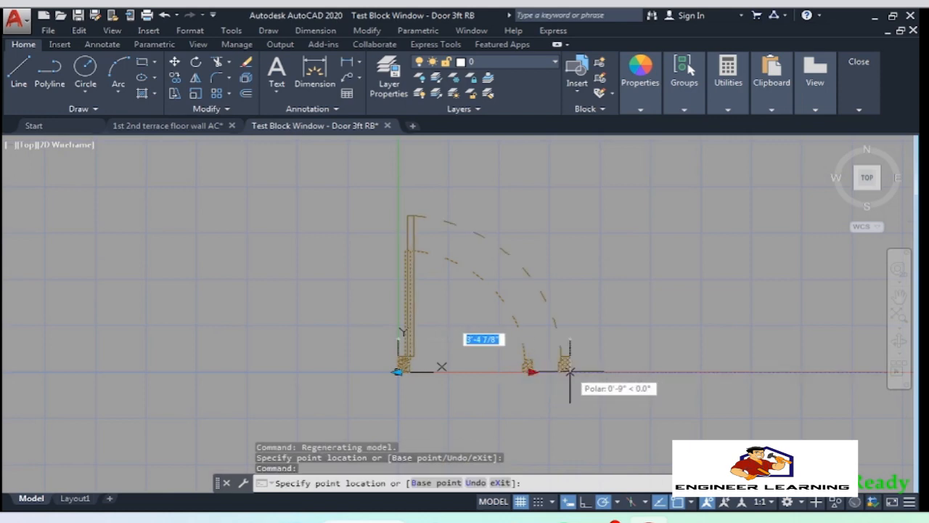
{"action": "type", "text": "2'6"}
{"action": "key", "text": "Return"}
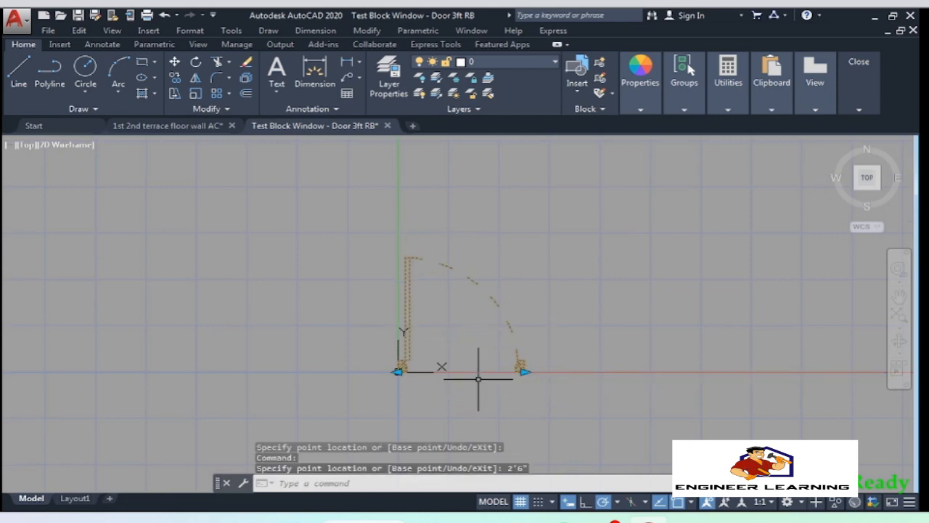
Set the test door's width to 4' with its right width grip and close the Test Block window
{"action": "left_click", "coordinate": [522, 371]}
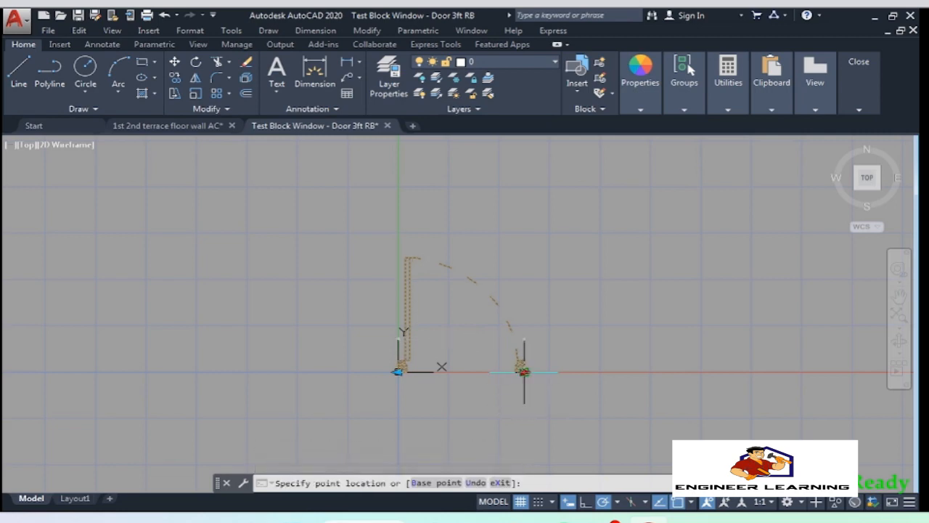
{"action": "type", "text": "4'"}
{"action": "key", "text": "Return"}
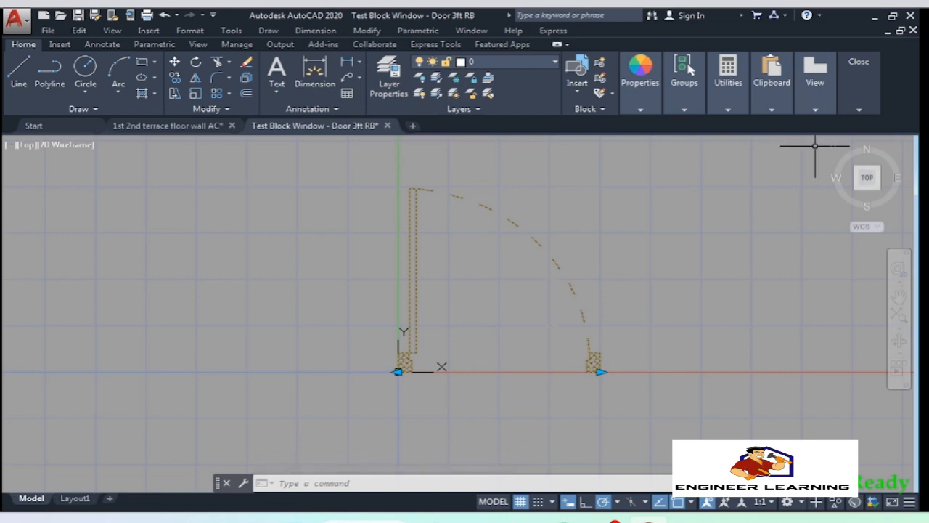
{"action": "mouse_move", "coordinate": [857, 90]}
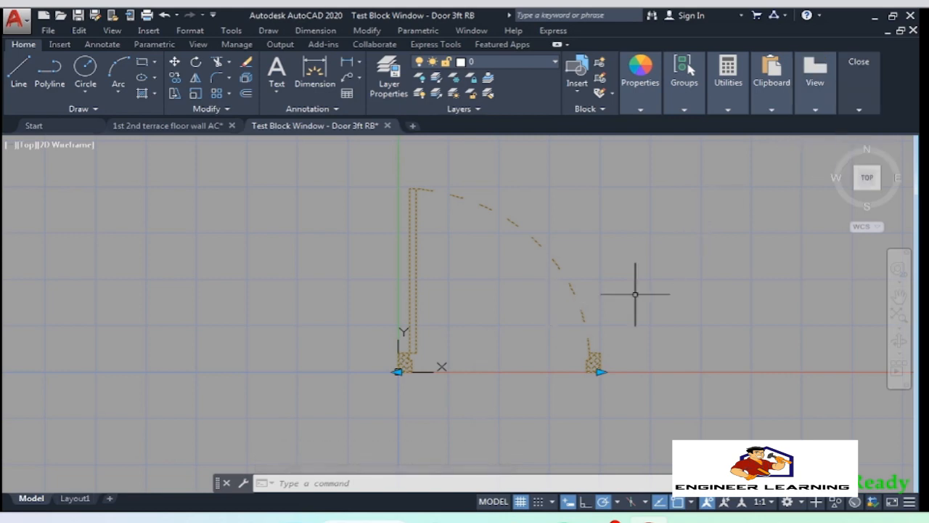
{"action": "left_click", "coordinate": [857, 131]}
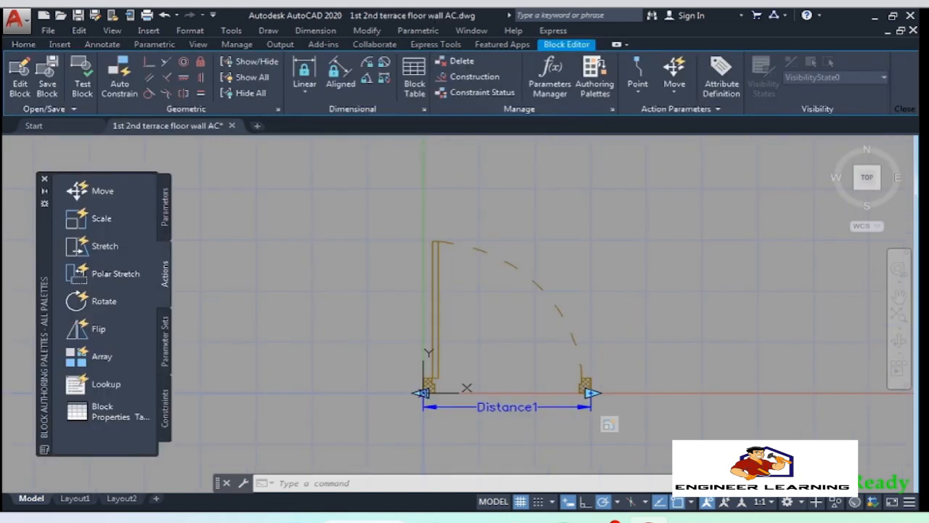
Draw a horizontal helper line across the door opening between the outer top corners of the two jambs
{"action": "left_click", "coordinate": [166, 218]}
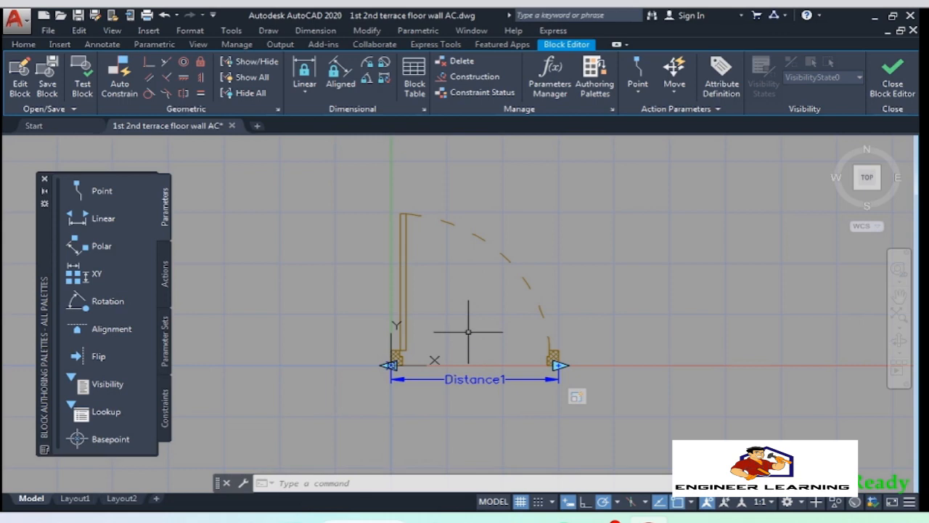
{"action": "type", "text": "l"}
{"action": "key", "text": "Return"}
{"action": "scroll", "coordinate": [483, 352], "scroll_direction": "up", "scroll_amount": 4}
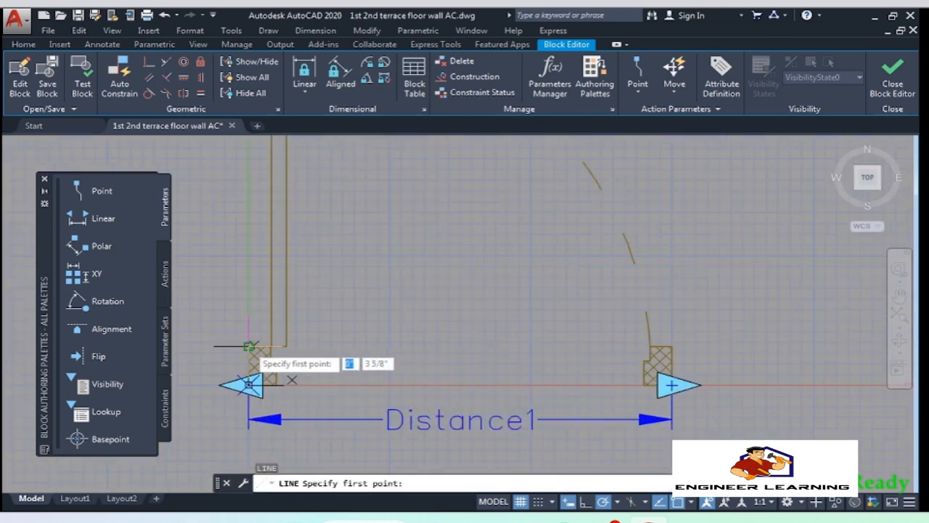
{"action": "left_click", "coordinate": [271, 345]}
{"action": "left_click", "coordinate": [671, 346]}
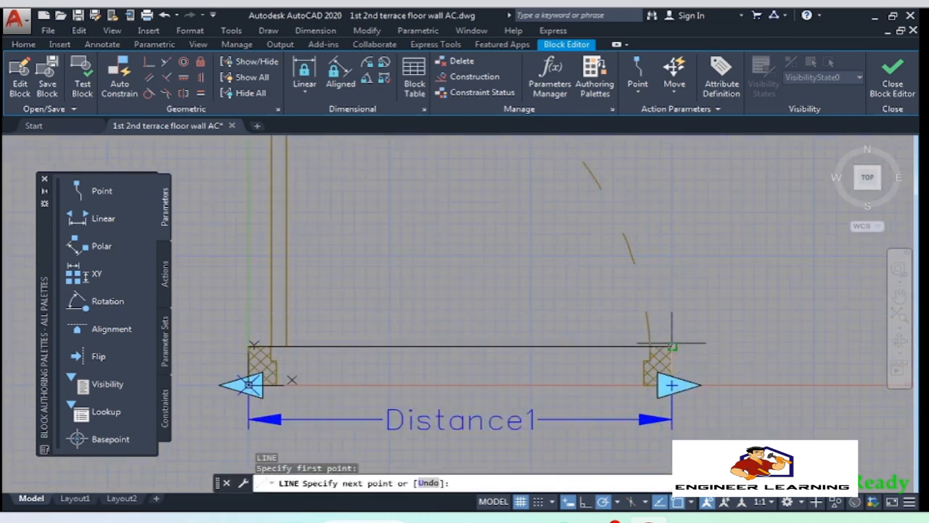
Add a Flip parameter with a vertical reflection line through the helper line's midpoint, and place its label inside the door swing
{"action": "left_click", "coordinate": [98, 355]}
{"action": "scroll", "coordinate": [190, 414], "scroll_direction": "down", "scroll_amount": 3}
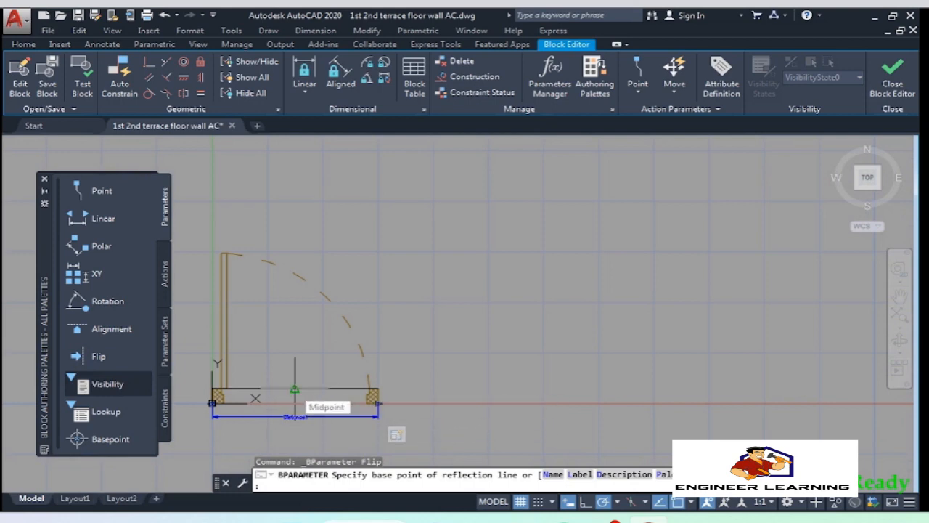
{"action": "mouse_move", "coordinate": [294, 391]}
{"action": "middle_mouse_down"}
{"action": "mouse_move", "coordinate": [523, 363]}
{"action": "mouse_move", "coordinate": [501, 379]}
{"action": "middle_mouse_up"}
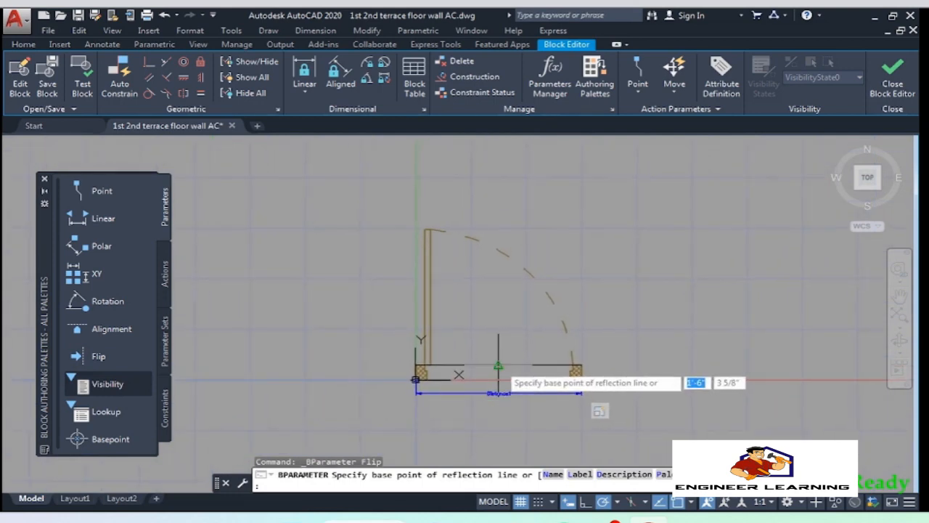
{"action": "left_click", "coordinate": [498, 378]}
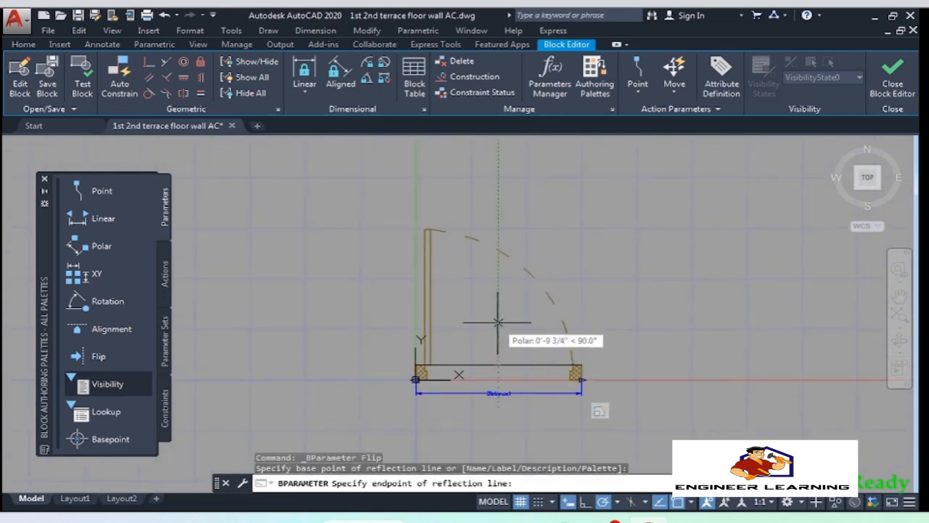
{"action": "left_click", "coordinate": [498, 262]}
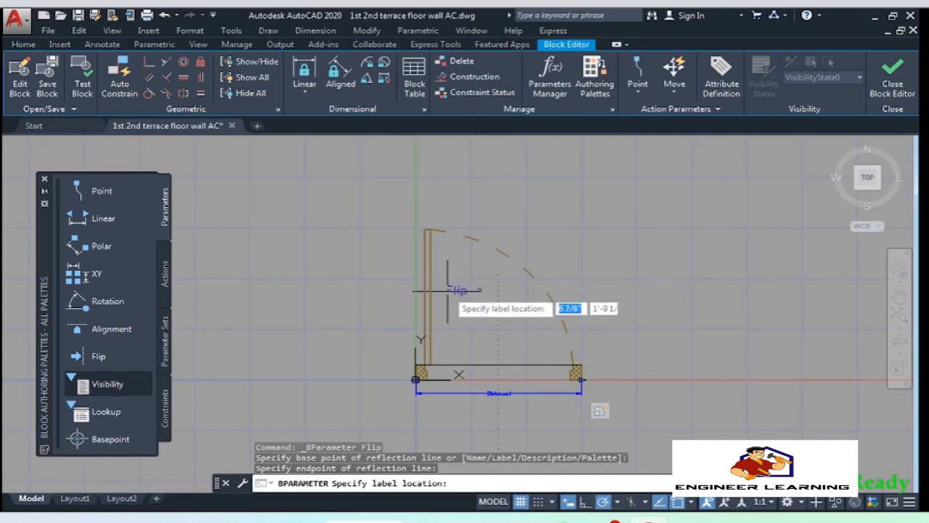
{"action": "left_click", "coordinate": [511, 319]}
Relocate the first flip parameter's arrow upward along its vertical reflection line, into the door swing area
{"action": "left_click", "coordinate": [497, 361]}
{"action": "left_click", "coordinate": [506, 363]}
{"action": "left_click", "coordinate": [498, 365]}
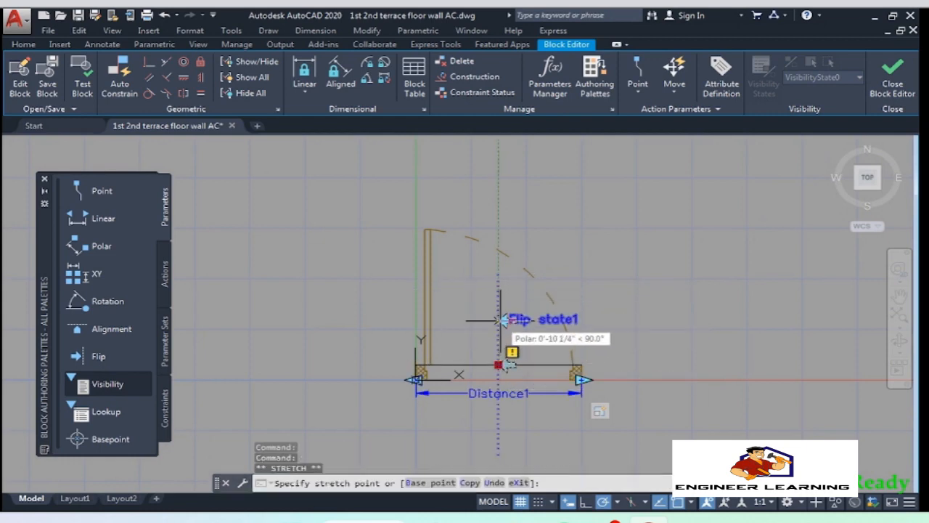
{"action": "left_click", "coordinate": [498, 306]}
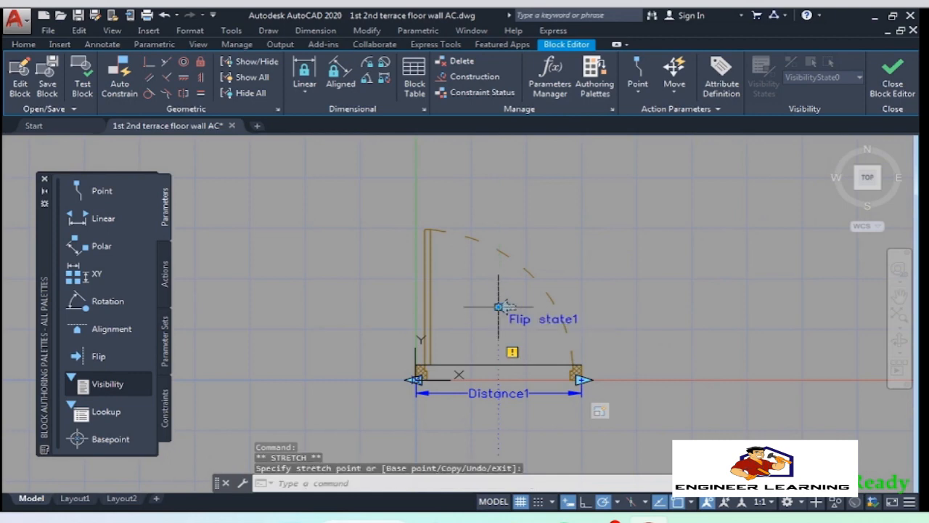
{"action": "key", "text": "Escape"}
Delete the horizontal helper line between the door jambs
{"action": "left_click", "coordinate": [477, 369]}
{"action": "left_click", "coordinate": [472, 356]}
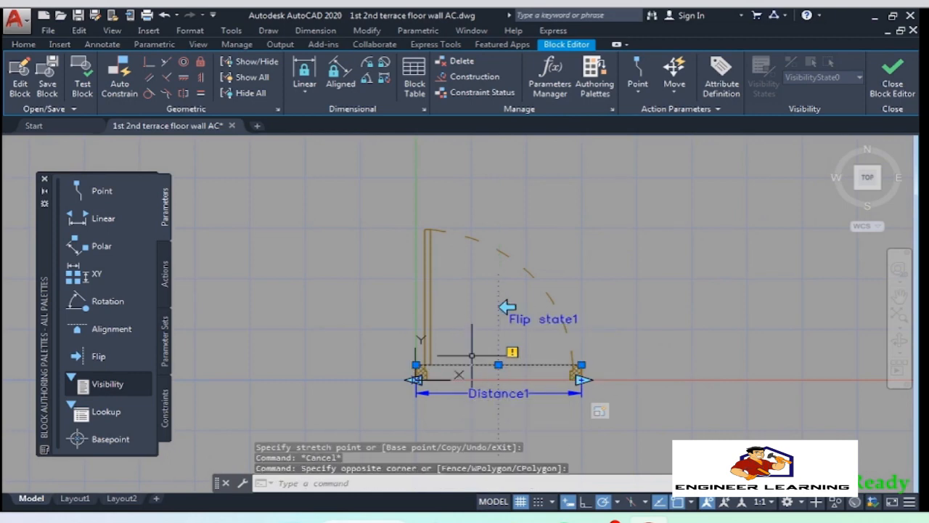
{"action": "key", "text": "Escape"}
Add a second Flip parameter with a horizontal reflection line along the jamb tops, and place its label near the middle of the opening
{"action": "left_click", "coordinate": [87, 356]}
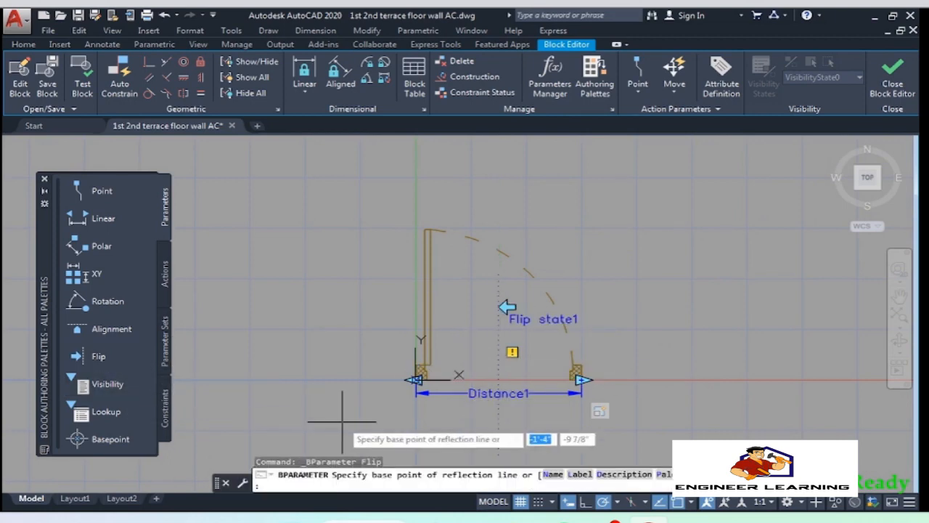
{"action": "scroll", "coordinate": [544, 368], "scroll_direction": "up", "scroll_amount": 2}
{"action": "left_click", "coordinate": [346, 360]}
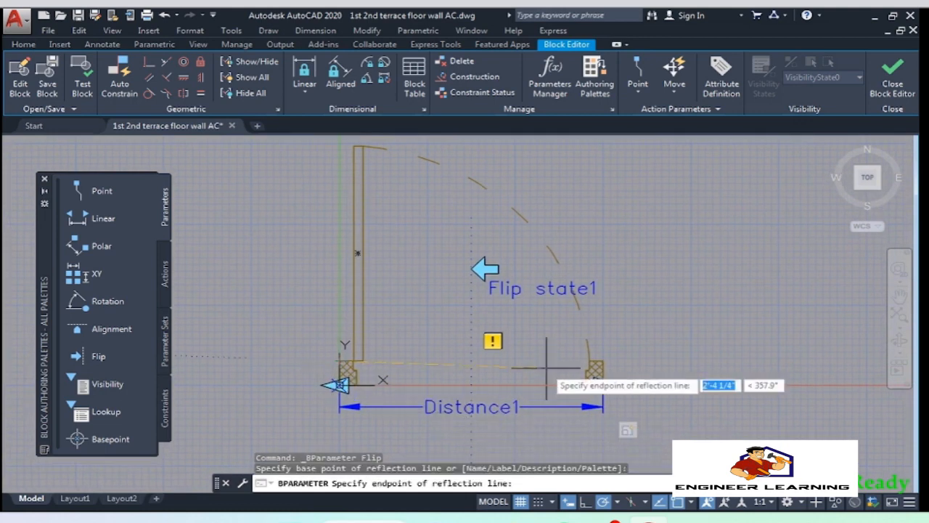
{"action": "left_click", "coordinate": [595, 361]}
{"action": "left_click", "coordinate": [499, 361]}
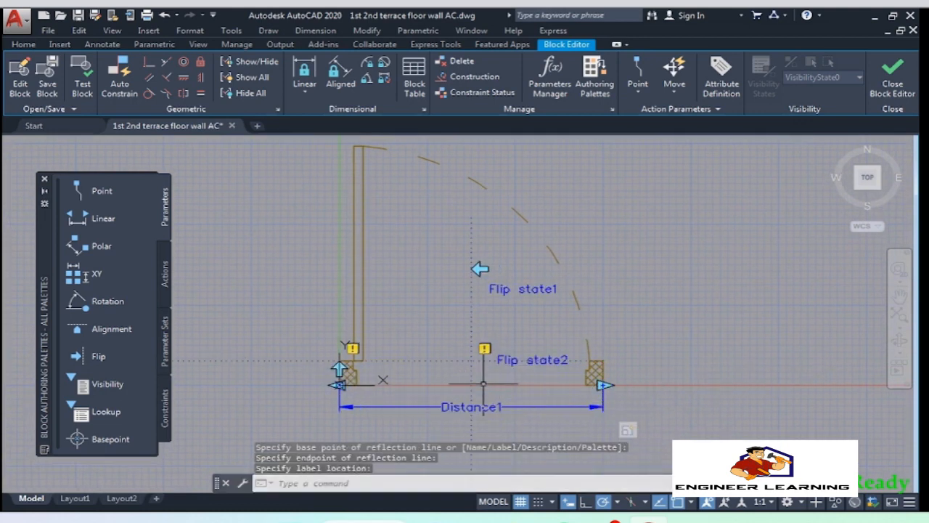
Relocate the second flip parameter to the midpoint of the door's base line and raise its arrow about 7 5/8" above it
{"action": "left_click", "coordinate": [405, 361]}
{"action": "left_click", "coordinate": [471, 360]}
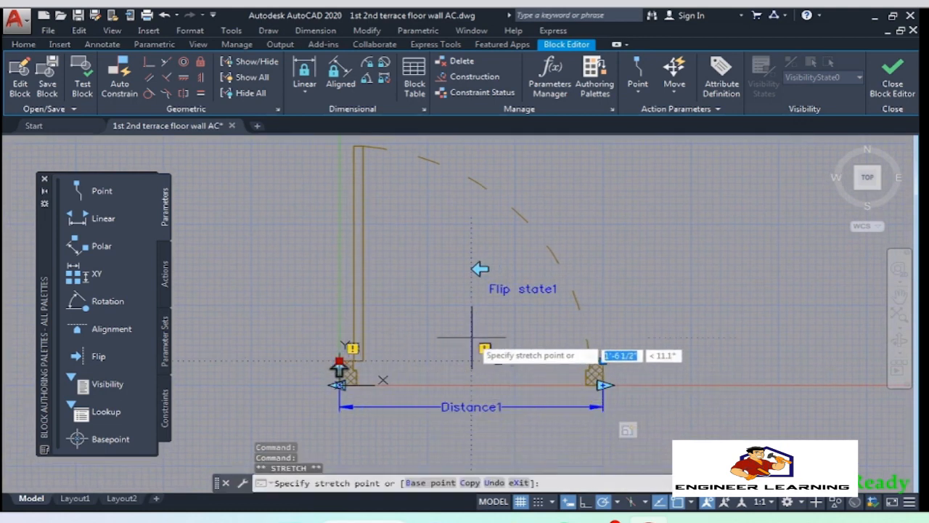
{"action": "left_click", "coordinate": [471, 384]}
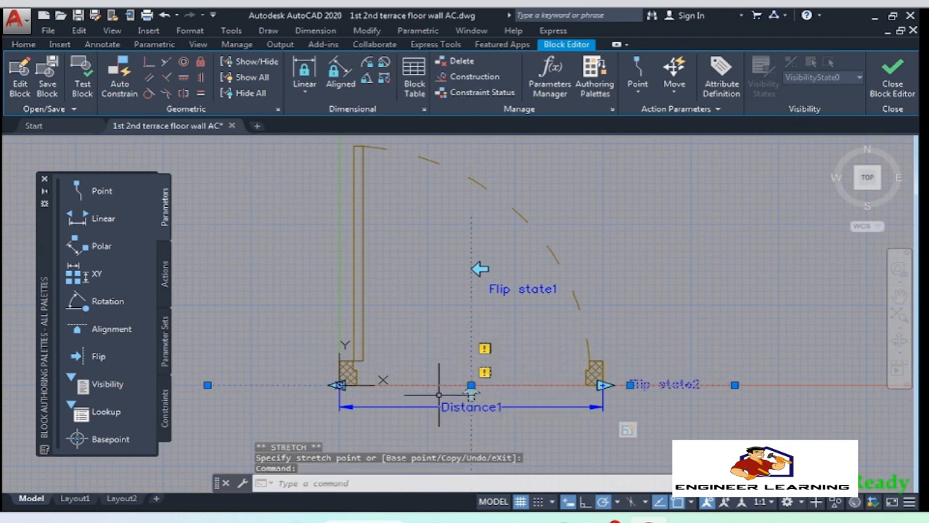
{"action": "left_click", "coordinate": [471, 385]}
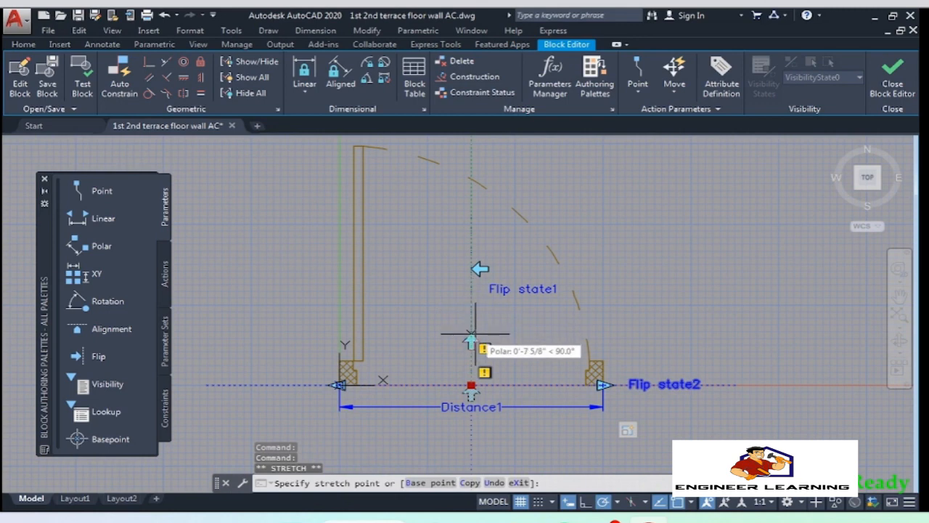
{"action": "key", "text": "Escape"}
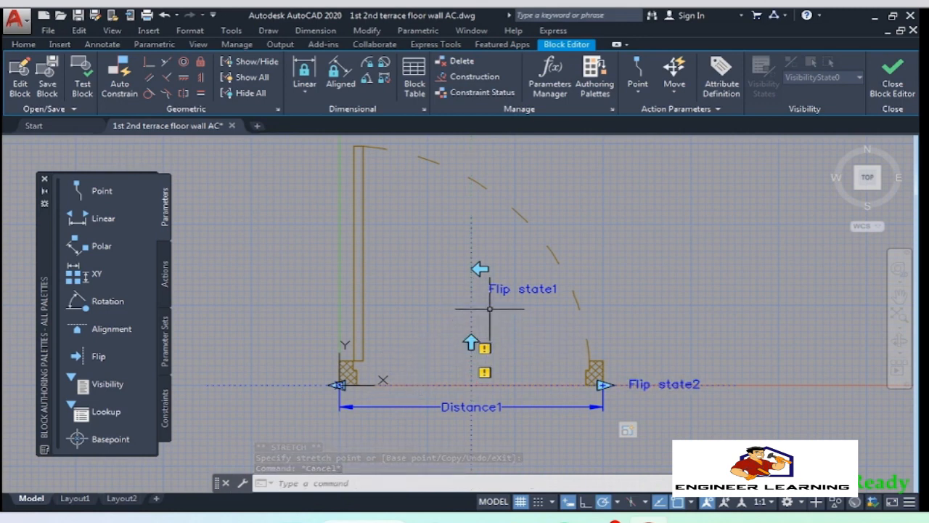
Attach a Flip action to the first flip parameter, with the whole door and its parameters as the selection set
{"action": "left_click", "coordinate": [166, 274]}
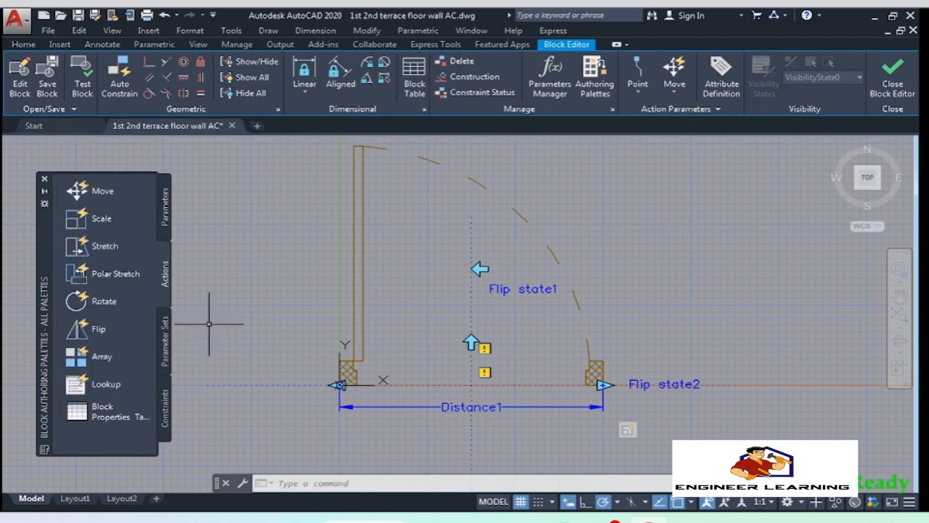
{"action": "scroll", "coordinate": [146, 248], "scroll_direction": "up", "scroll_amount": 5}
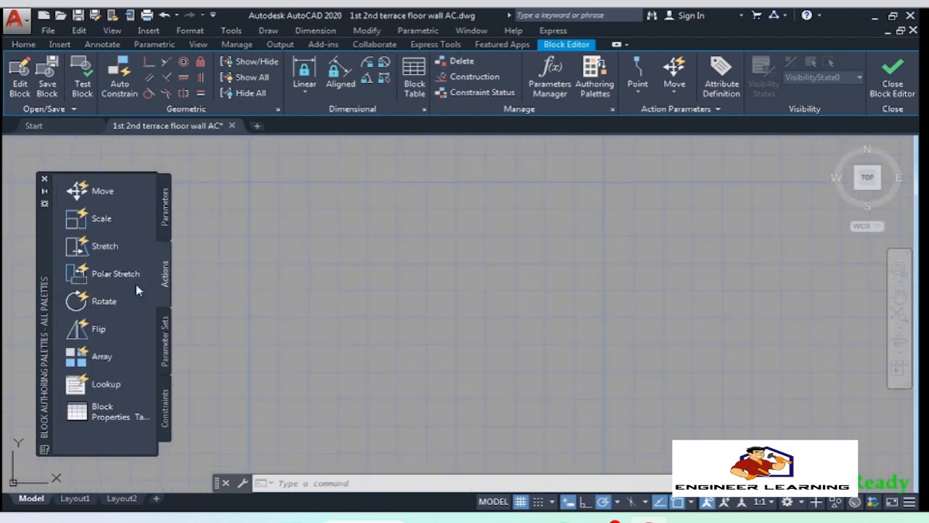
{"action": "scroll", "coordinate": [317, 315], "scroll_direction": "down", "scroll_amount": 5}
{"action": "mouse_move", "coordinate": [524, 316]}
{"action": "middle_mouse_down"}
{"action": "mouse_move", "coordinate": [413, 266]}
{"action": "mouse_move", "coordinate": [414, 281]}
{"action": "middle_mouse_up"}
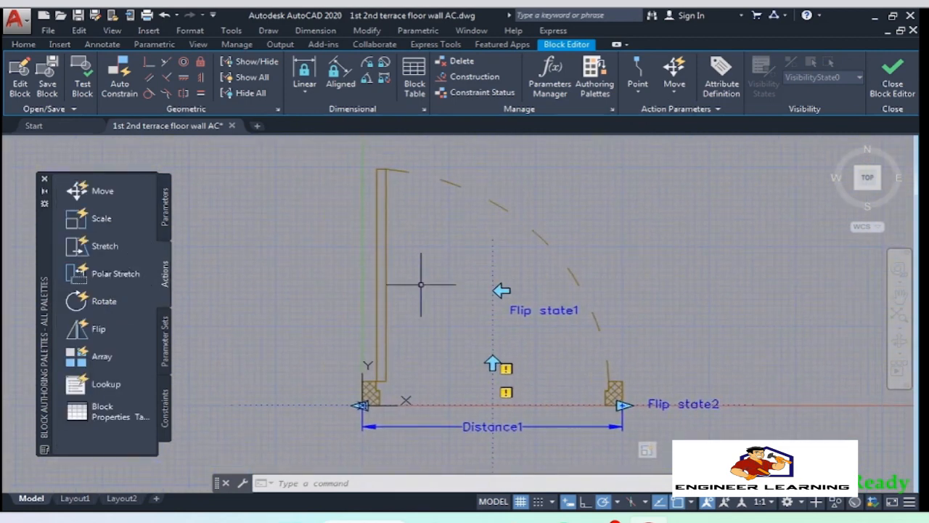
{"action": "left_click", "coordinate": [100, 331]}
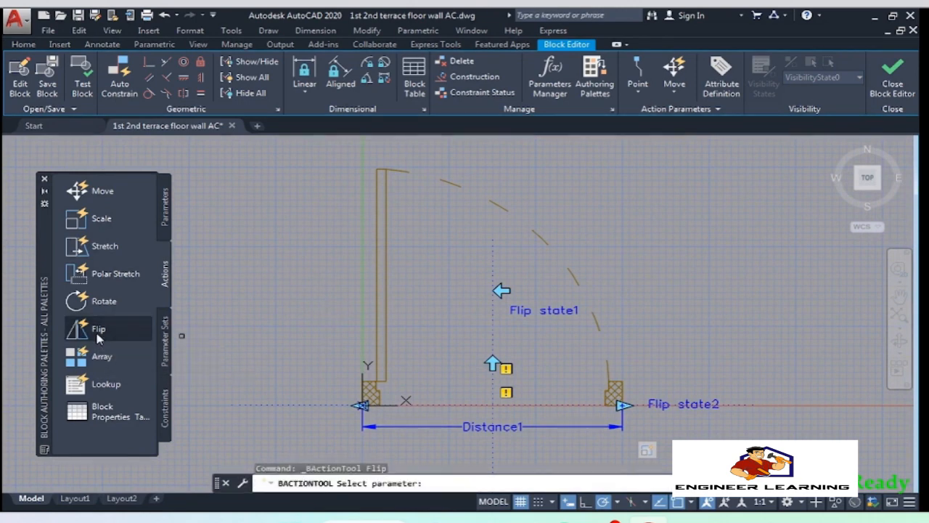
{"action": "left_click", "coordinate": [500, 291]}
{"action": "left_click", "coordinate": [861, 415]}
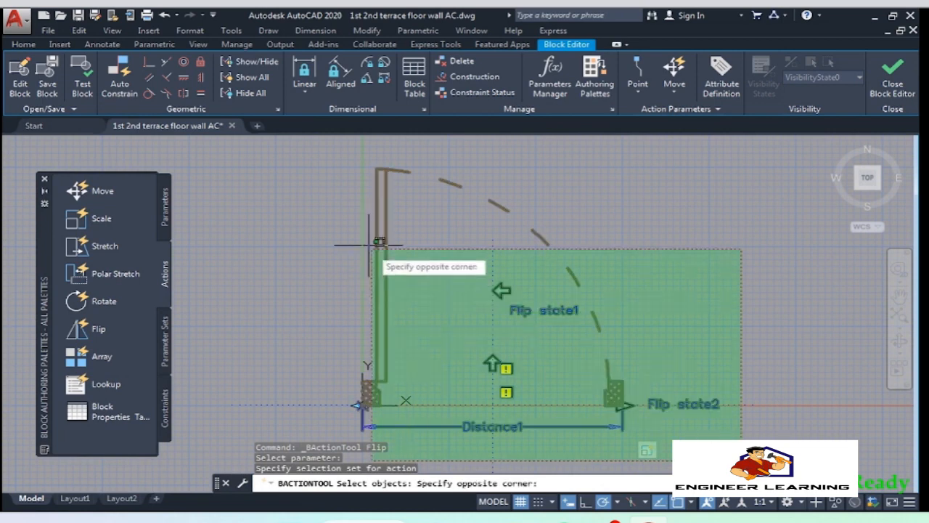
{"action": "left_click", "coordinate": [290, 166]}
Attach a Flip action to the second, horizontal flip parameter, with the whole door and all its parameters as the selection set
{"action": "left_click", "coordinate": [98, 328]}
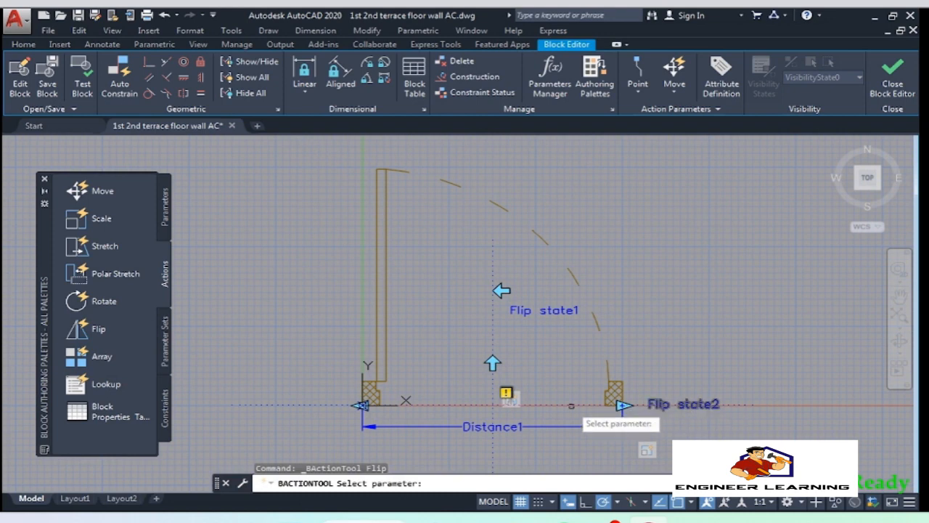
{"action": "left_click", "coordinate": [572, 405]}
{"action": "scroll", "coordinate": [611, 405], "scroll_direction": "down", "scroll_amount": 3}
{"action": "left_click", "coordinate": [721, 435]}
{"action": "left_click", "coordinate": [467, 305]}
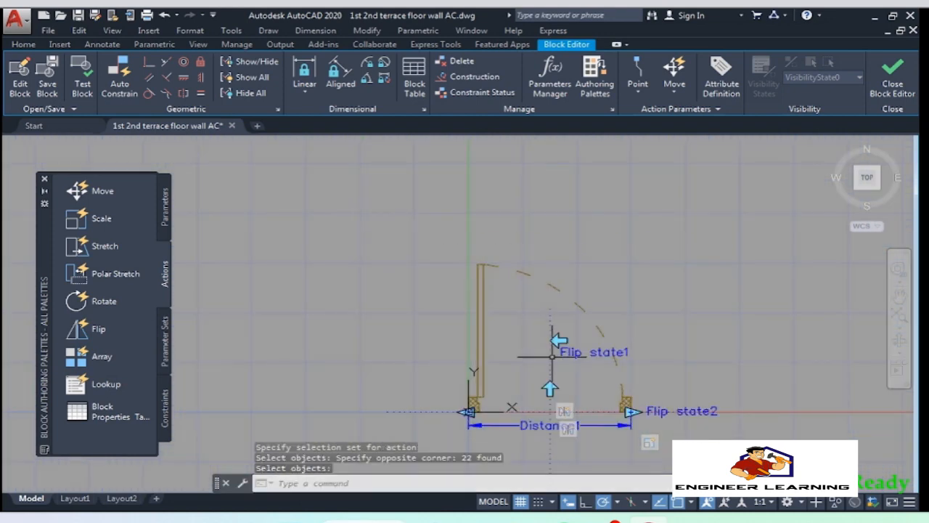
{"action": "scroll", "coordinate": [400, 292], "scroll_direction": "up", "scroll_amount": 2}
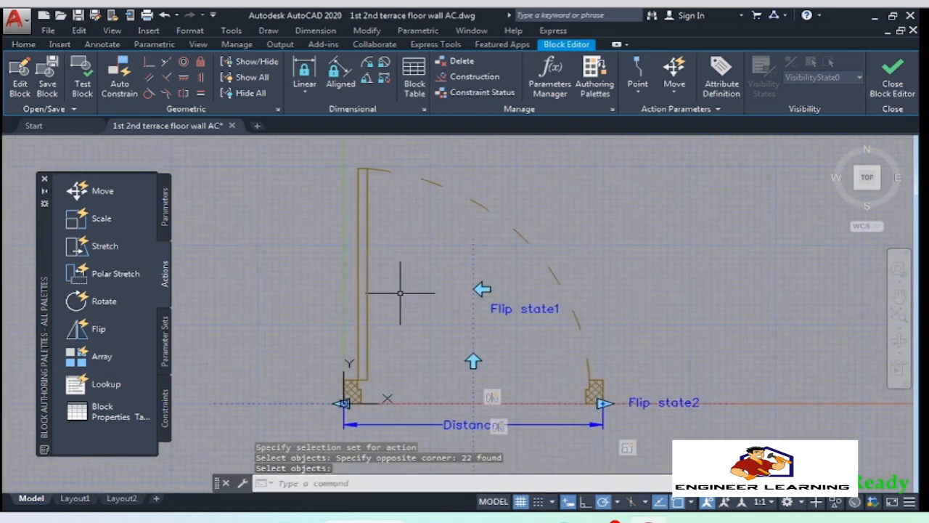
{"action": "key", "text": "Return"}
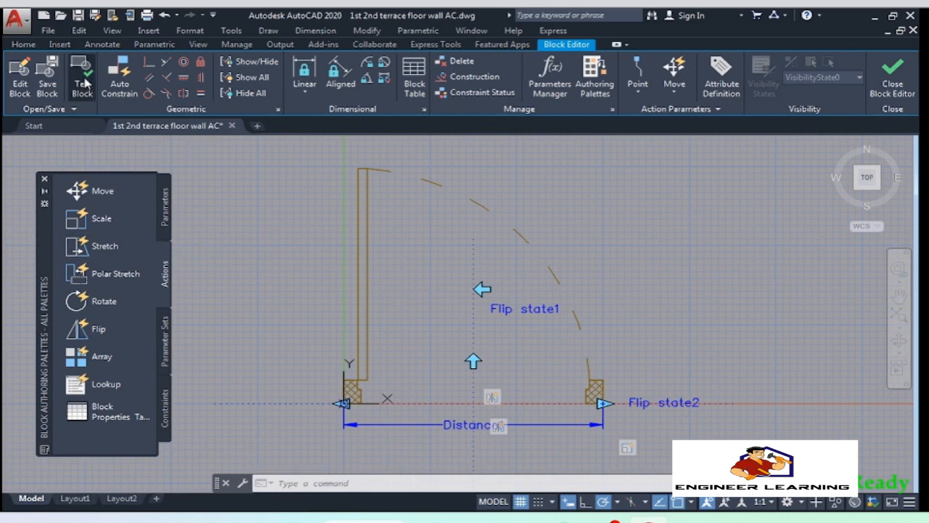
Open the door block in a Test Block window and flip the door sideways and vertically with its two flip arrows
{"action": "left_click", "coordinate": [83, 81]}
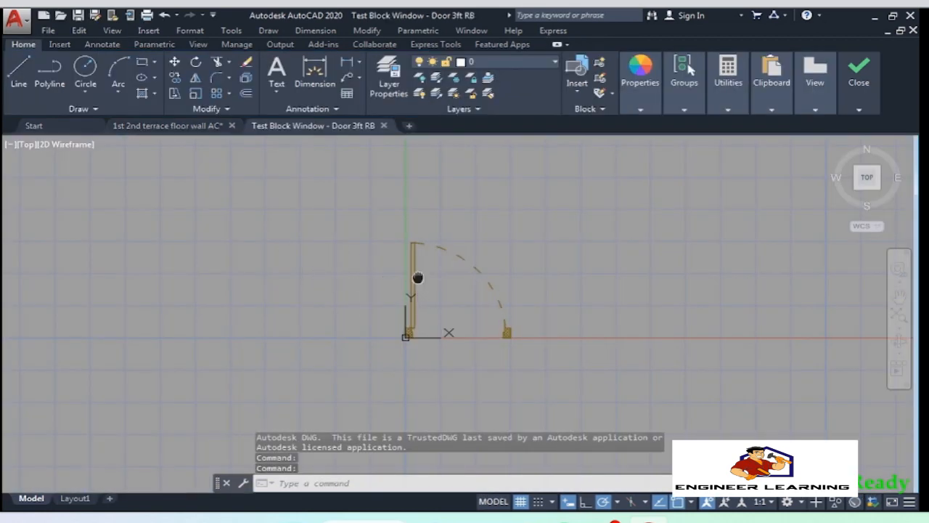
{"action": "middle_click", "coordinate": [418, 278]}
{"action": "scroll", "coordinate": [444, 271], "scroll_direction": "down", "scroll_amount": 2}
{"action": "middle_click_drag", "start_coordinate": [439, 290], "coordinate": [451, 288]}
{"action": "left_click", "coordinate": [596, 318]}
{"action": "left_click", "coordinate": [482, 240]}
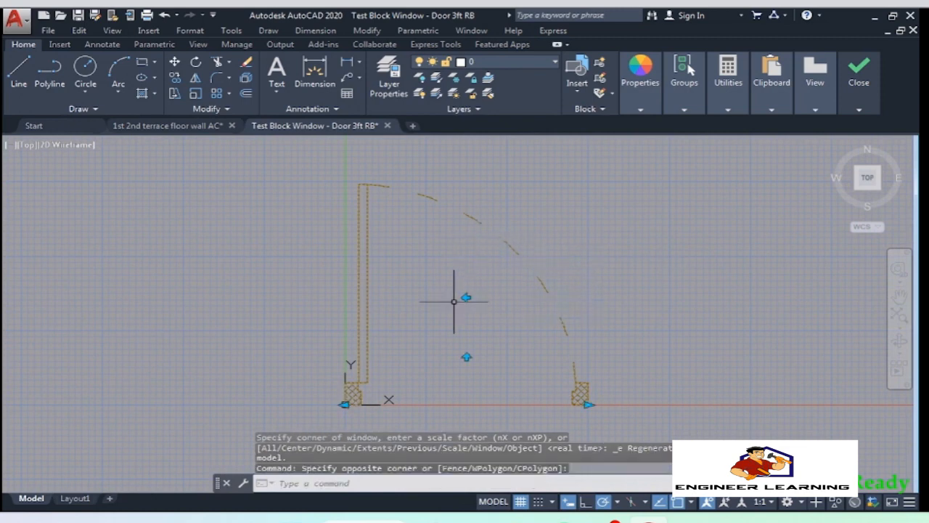
{"action": "left_click", "coordinate": [466, 298]}
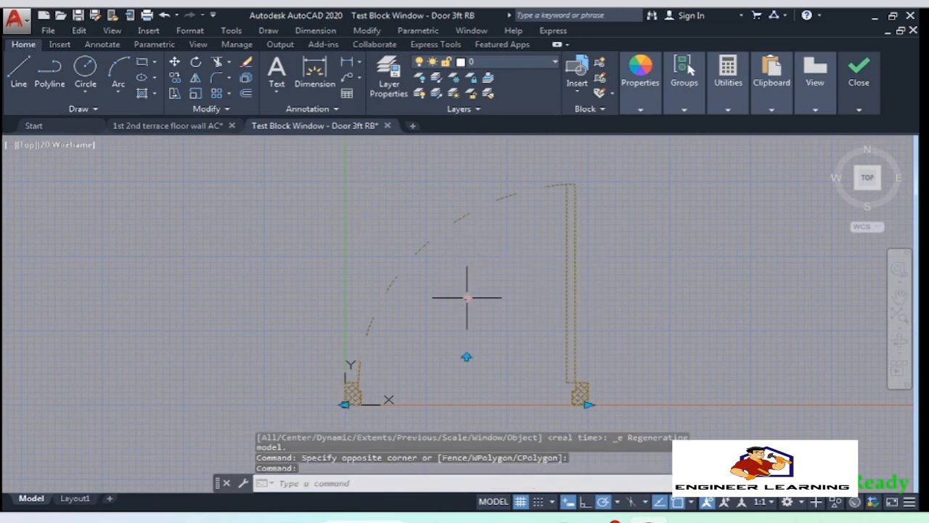
{"action": "left_click", "coordinate": [466, 297]}
{"action": "left_click", "coordinate": [467, 297]}
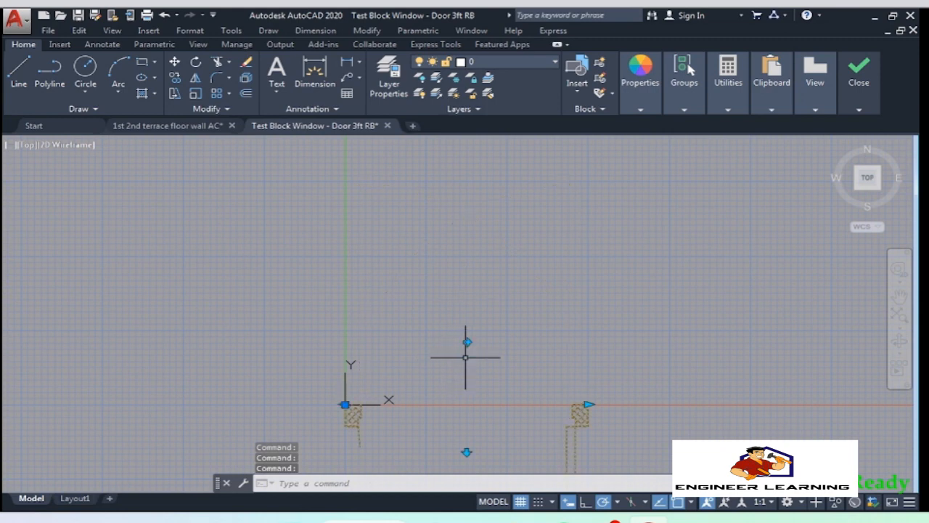
{"action": "scroll", "coordinate": [461, 319], "scroll_direction": "down", "scroll_amount": 3}
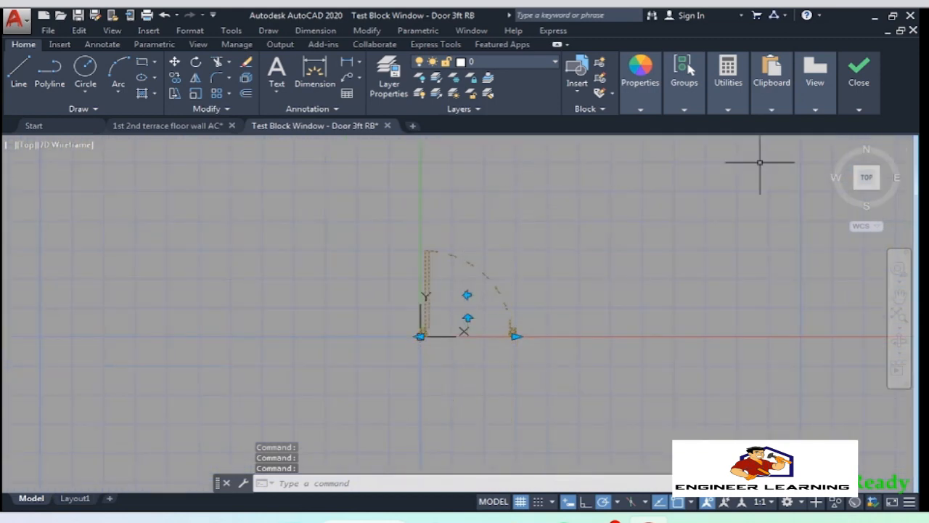
Close the door's test window and leave the Block Editor, saving the changes to Door 3ft RB
{"action": "mouse_move", "coordinate": [854, 72]}
{"action": "left_click", "coordinate": [860, 145]}
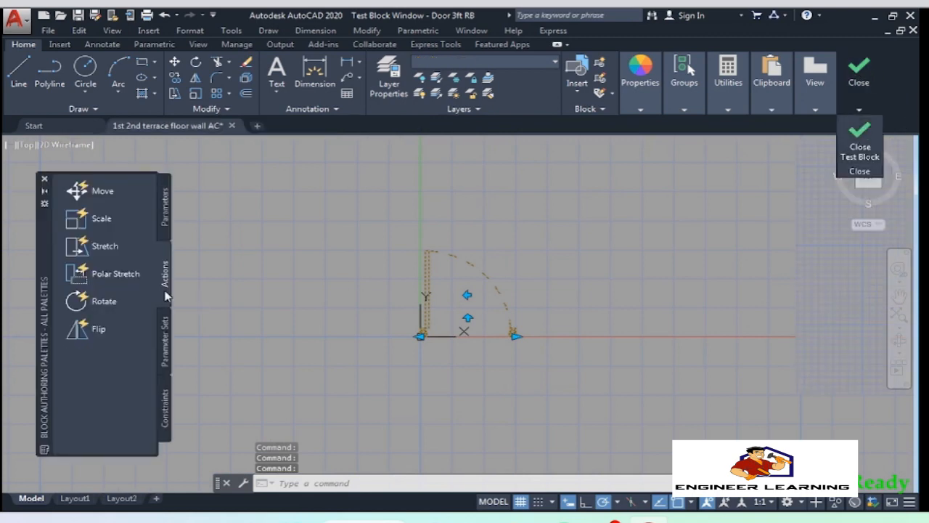
{"action": "left_click", "coordinate": [892, 87]}
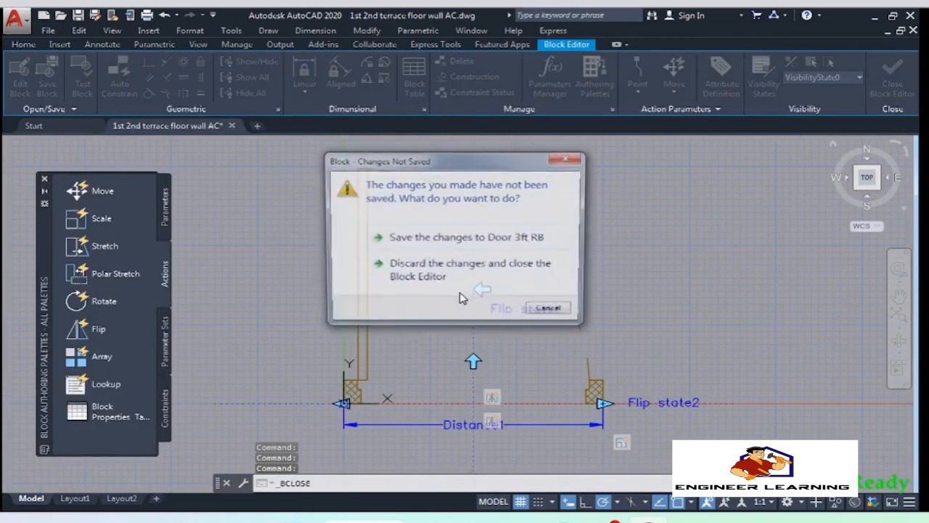
{"action": "left_click", "coordinate": [375, 246]}
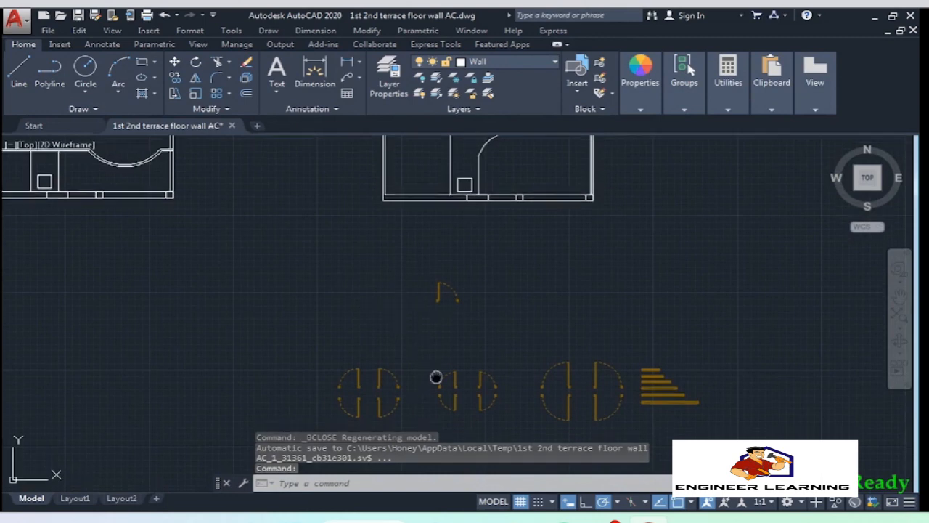
Erase the row of old door blocks below the new dynamic door, keeping the stack of window blocks
{"action": "scroll", "coordinate": [436, 380], "scroll_direction": "up", "scroll_amount": 2}
{"action": "left_click", "coordinate": [775, 389]}
{"action": "left_click", "coordinate": [224, 199]}
{"action": "key", "text": "Delete"}
{"action": "middle_click_drag", "start_coordinate": [504, 264], "coordinate": [356, 334]}
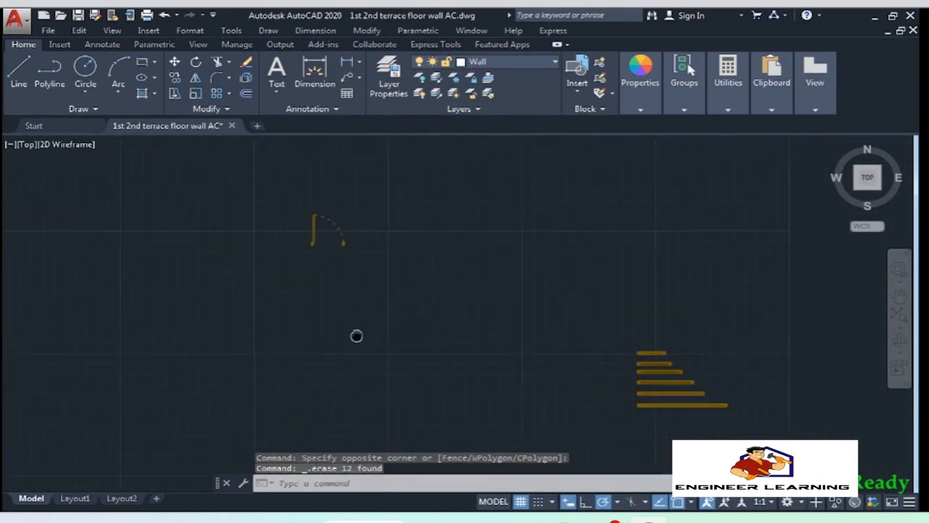
Copy the 4 ft window block from the window stack to the empty space beside the dynamic door
{"action": "scroll", "coordinate": [329, 239], "scroll_direction": "up", "scroll_amount": 2}
{"action": "middle_click_drag", "start_coordinate": [864, 454], "coordinate": [705, 365]}
{"action": "scroll", "coordinate": [706, 368], "scroll_direction": "up", "scroll_amount": 6}
{"action": "left_click", "coordinate": [796, 385]}
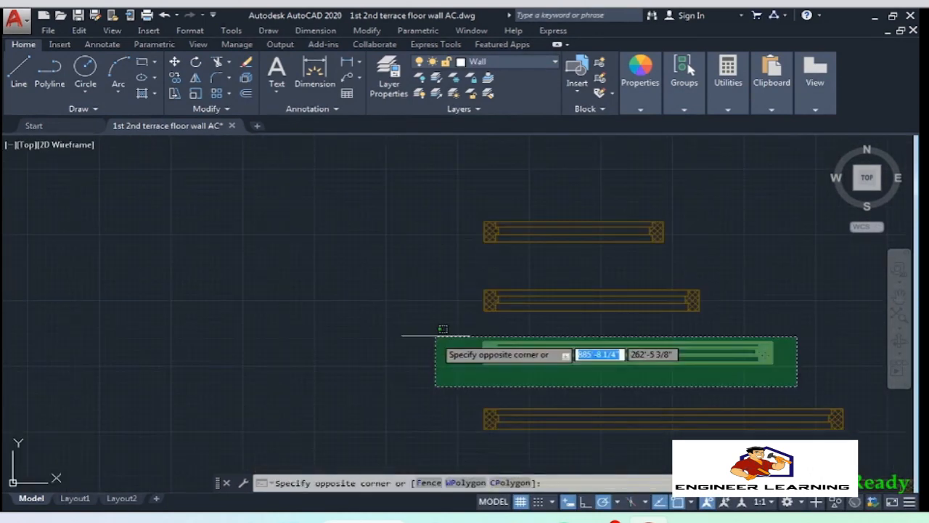
{"action": "left_click", "coordinate": [440, 333]}
{"action": "type", "text": "co"}
{"action": "key", "text": "Return"}
{"action": "left_click", "coordinate": [588, 373]}
{"action": "scroll", "coordinate": [633, 385], "scroll_direction": "down", "scroll_amount": 8}
{"action": "left_click", "coordinate": [388, 247]}
{"action": "key", "text": "Return"}
{"action": "scroll", "coordinate": [349, 246], "scroll_direction": "up", "scroll_amount": 6}
{"action": "middle_click_drag", "start_coordinate": [346, 246], "coordinate": [439, 306]}
Open the copied 4 ft window block in the Block Editor
{"action": "left_click", "coordinate": [642, 360]}
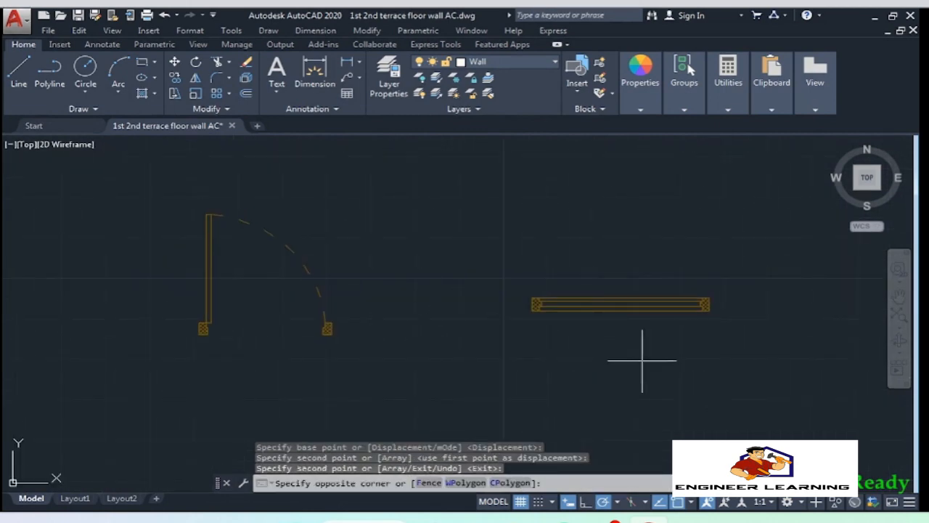
{"action": "left_click", "coordinate": [593, 284]}
{"action": "right_click", "coordinate": [596, 304]}
{"action": "left_click", "coordinate": [643, 183]}
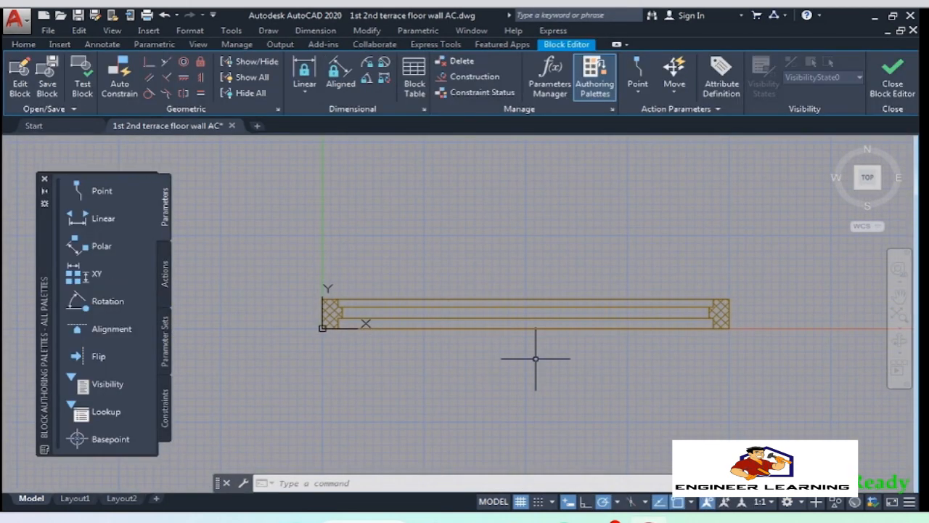
Add a Linear parameter along the window's full bottom edge, from the origin corner to the far corner, with its label below
{"action": "left_click", "coordinate": [101, 217]}
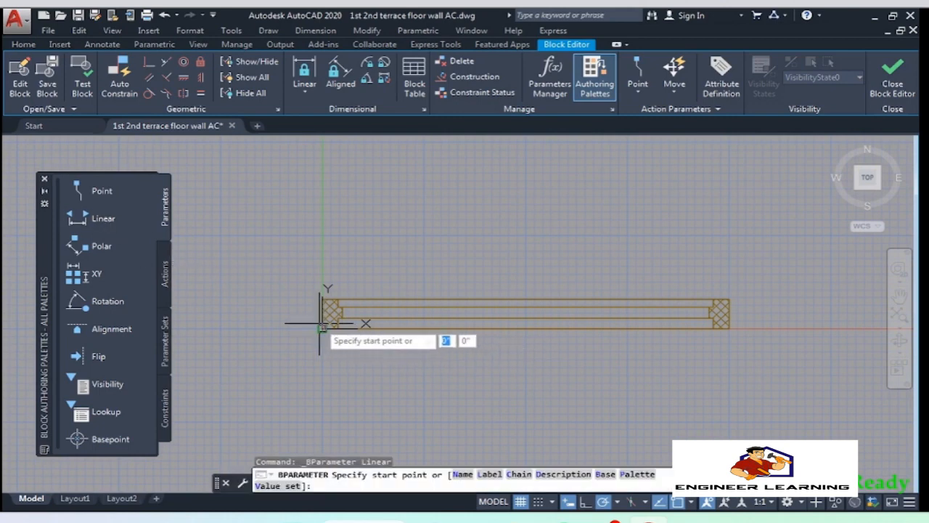
{"action": "left_click", "coordinate": [322, 328]}
{"action": "left_click", "coordinate": [729, 328]}
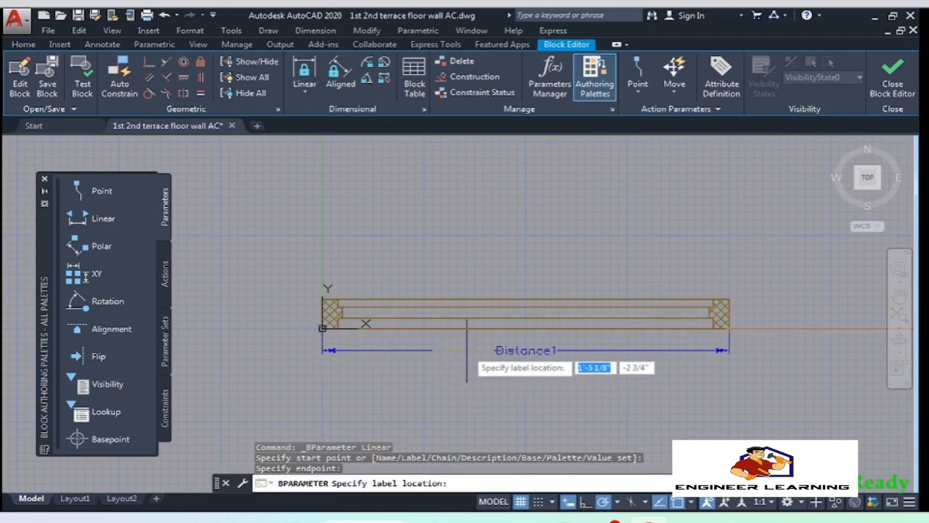
{"action": "left_click", "coordinate": [406, 351]}
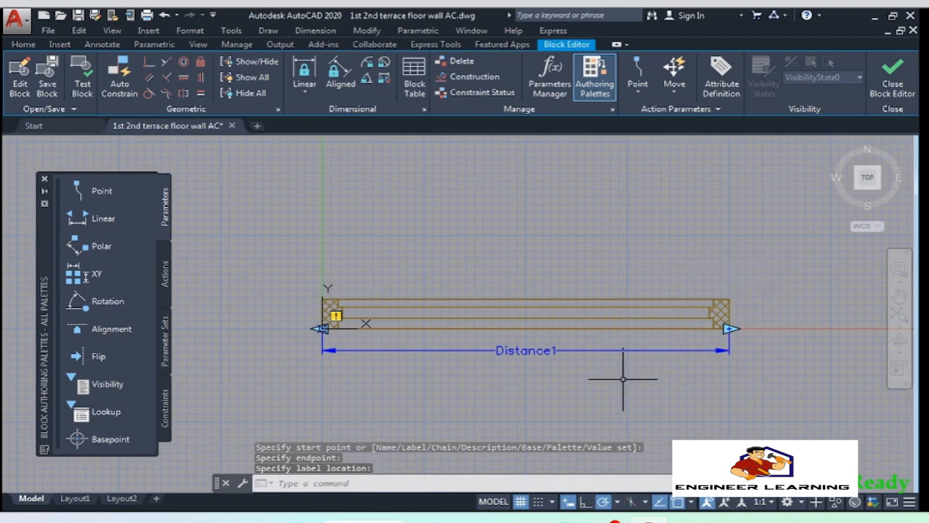
{"action": "middle_click_drag", "start_coordinate": [563, 370], "coordinate": [538, 361]}
Attach a Stretch action to the linear parameter's second point, framing the window's right jamb and selecting the jamb and adjoining lines
{"action": "left_click", "coordinate": [165, 280]}
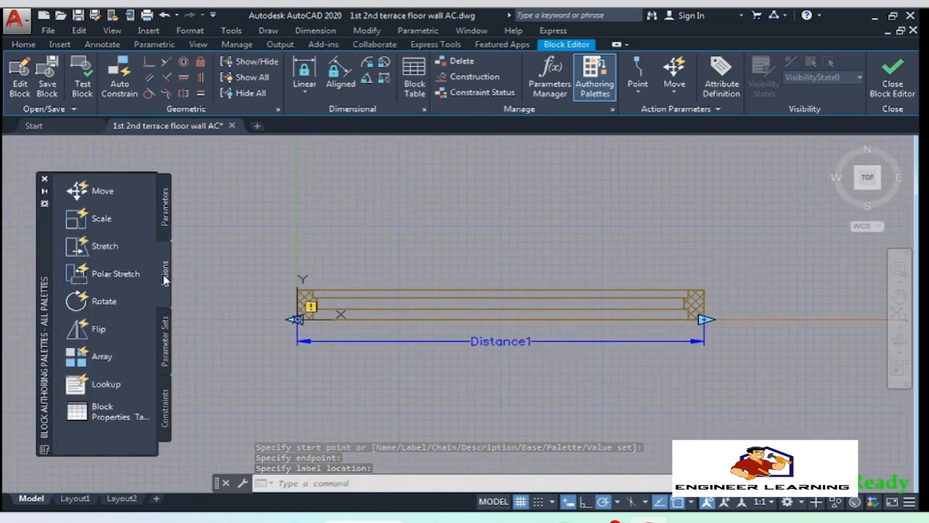
{"action": "left_click", "coordinate": [102, 247]}
{"action": "left_click", "coordinate": [504, 341]}
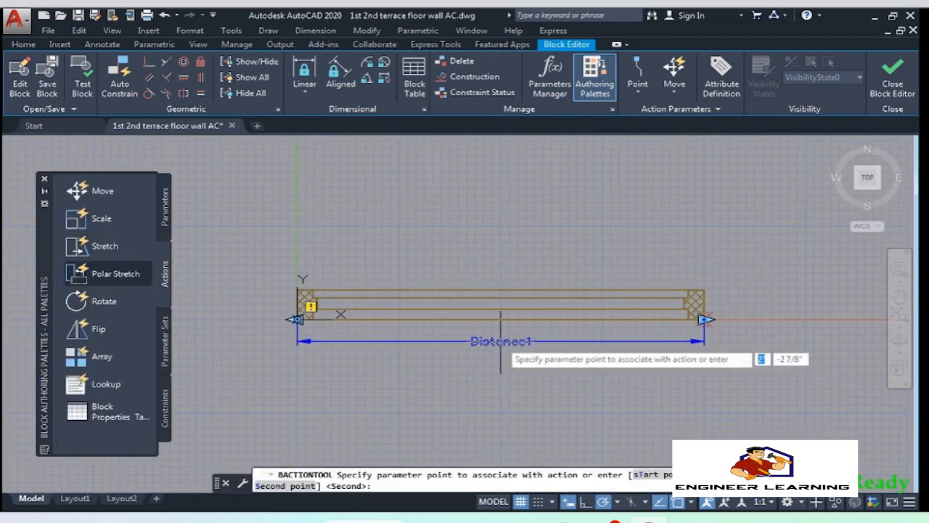
{"action": "left_click", "coordinate": [706, 320]}
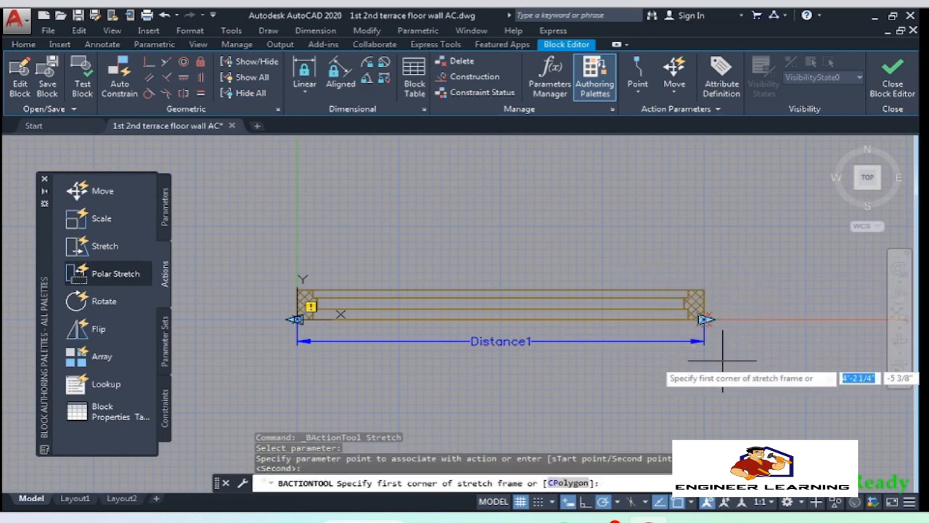
{"action": "left_click", "coordinate": [632, 252]}
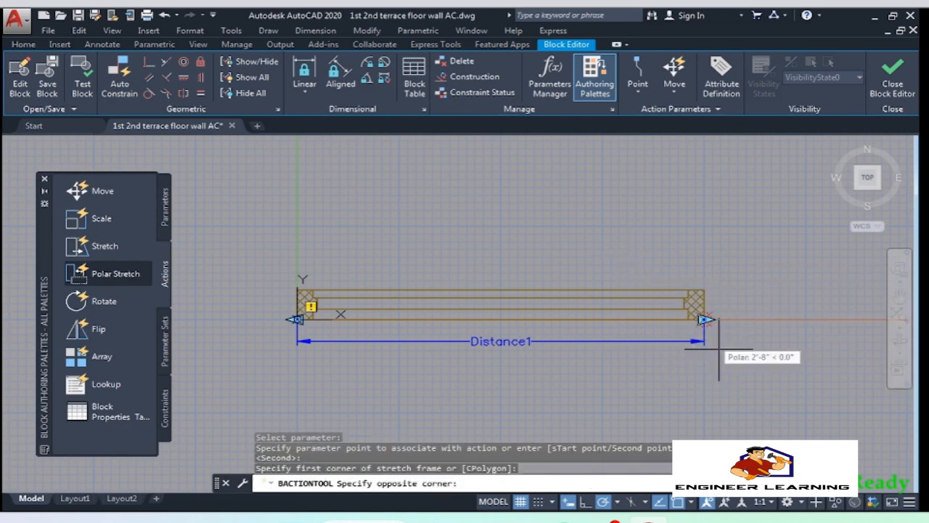
{"action": "left_click", "coordinate": [740, 376]}
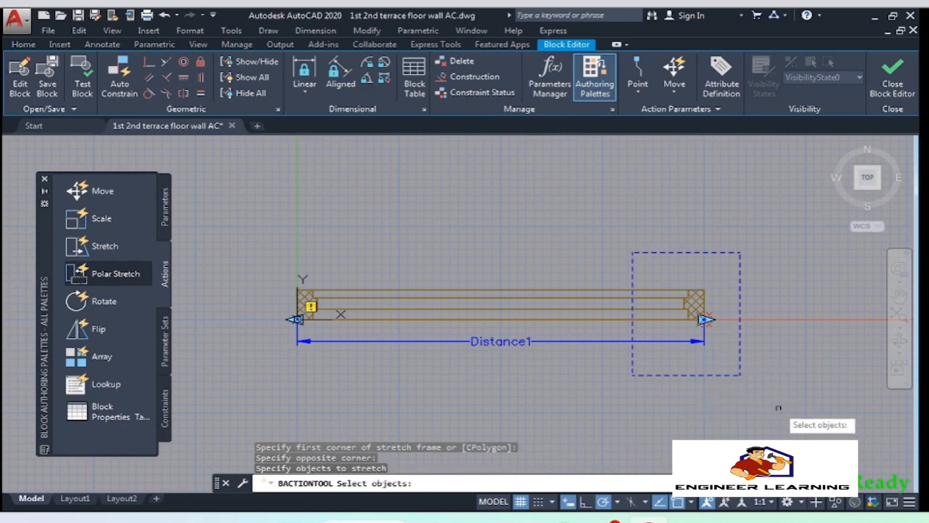
{"action": "scroll", "coordinate": [688, 302], "scroll_direction": "up", "scroll_amount": 5}
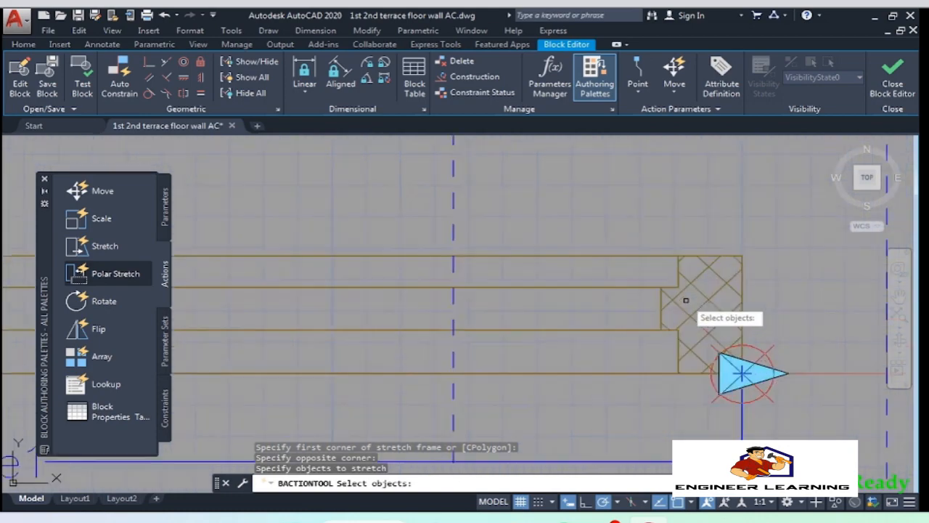
{"action": "middle_click_drag", "start_coordinate": [489, 290], "coordinate": [429, 265]}
{"action": "left_click", "coordinate": [711, 381]}
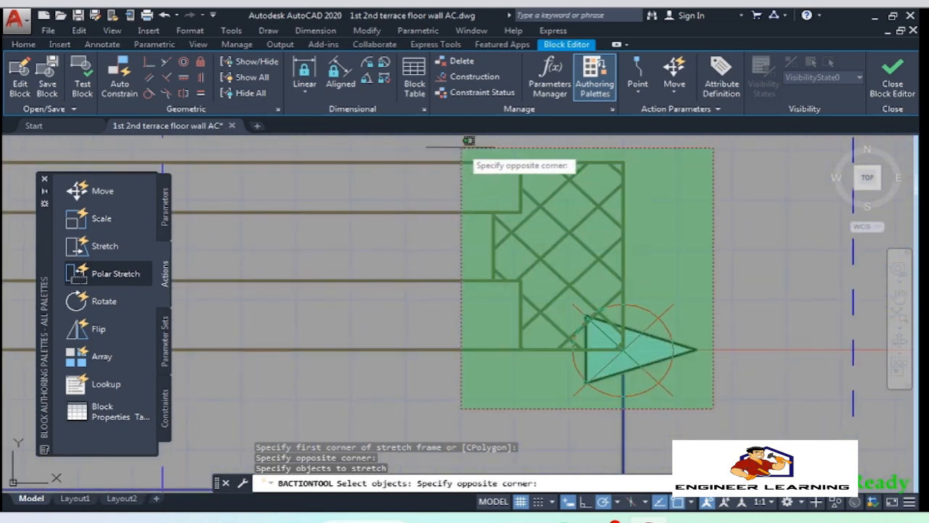
{"action": "left_click", "coordinate": [447, 145]}
{"action": "scroll", "coordinate": [542, 274], "scroll_direction": "down", "scroll_amount": 6}
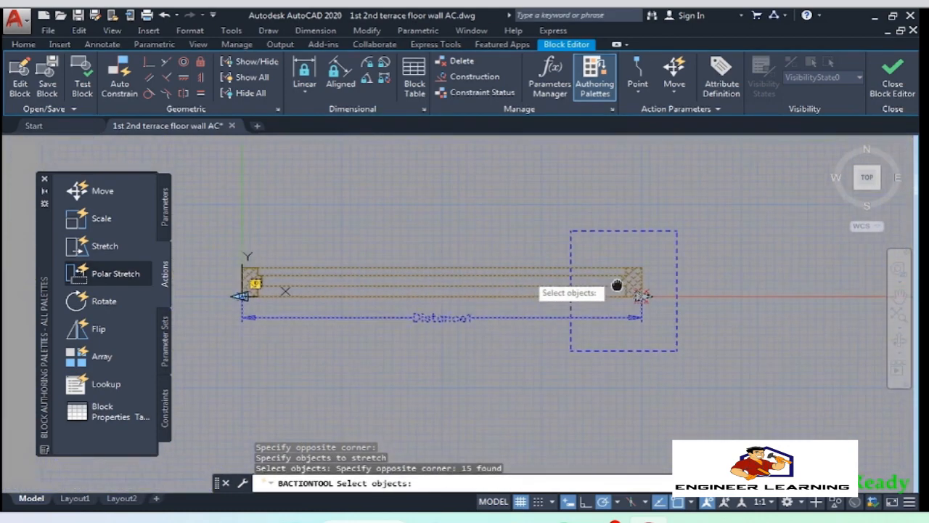
{"action": "scroll", "coordinate": [616, 283], "scroll_direction": "up", "scroll_amount": 3}
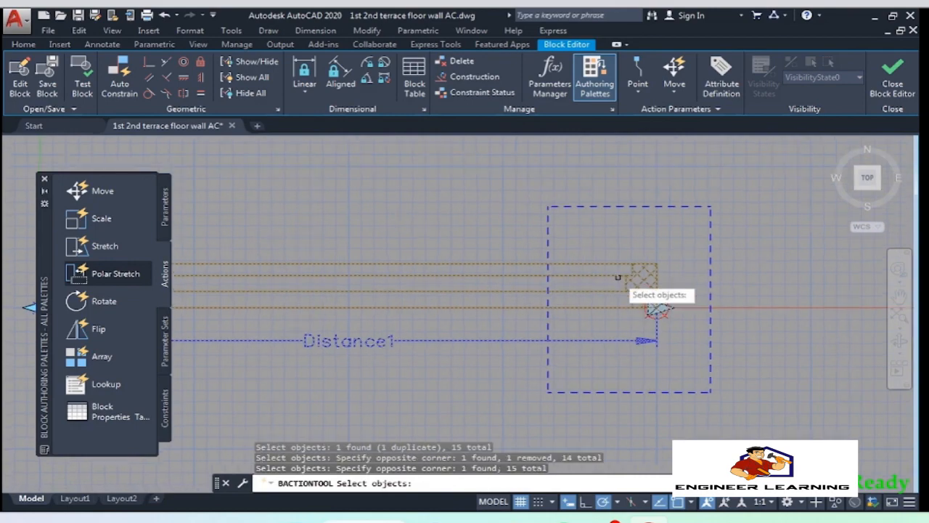
{"action": "key", "text": "Return"}
{"action": "scroll", "coordinate": [695, 322], "scroll_direction": "down", "scroll_amount": 3}
{"action": "scroll", "coordinate": [685, 316], "scroll_direction": "up", "scroll_amount": 1}
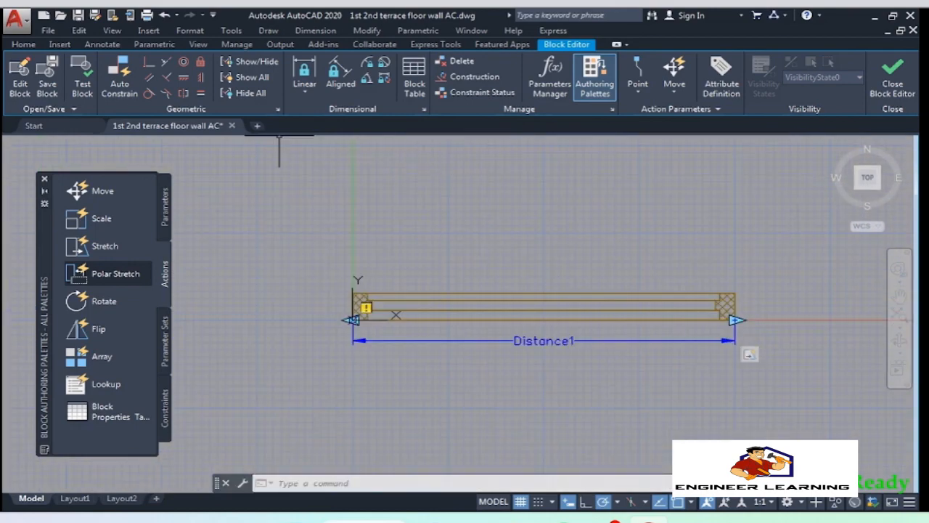
Open the window block in a Test Block window, then lengthen and shorten it freehand with its stretch grip
{"action": "left_click", "coordinate": [84, 79]}
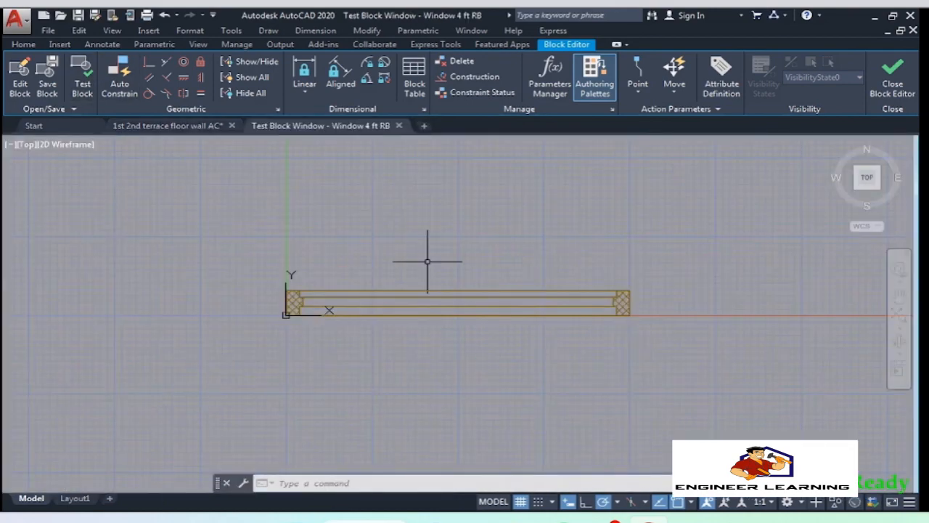
{"action": "scroll", "coordinate": [428, 263], "scroll_direction": "down", "scroll_amount": 2}
{"action": "scroll", "coordinate": [419, 287], "scroll_direction": "up", "scroll_amount": 1}
{"action": "mouse_move", "coordinate": [428, 261]}
{"action": "middle_mouse_down"}
{"action": "mouse_move", "coordinate": [418, 286]}
{"action": "mouse_move", "coordinate": [414, 269]}
{"action": "middle_mouse_up"}
{"action": "left_click", "coordinate": [706, 296]}
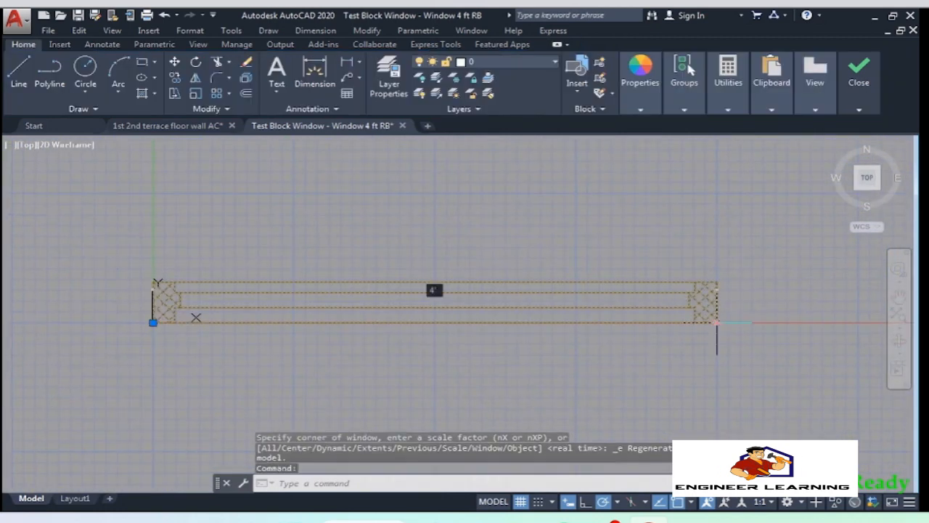
{"action": "left_click", "coordinate": [718, 322]}
{"action": "left_click", "coordinate": [820, 329]}
{"action": "left_click", "coordinate": [821, 323]}
{"action": "left_click", "coordinate": [536, 330]}
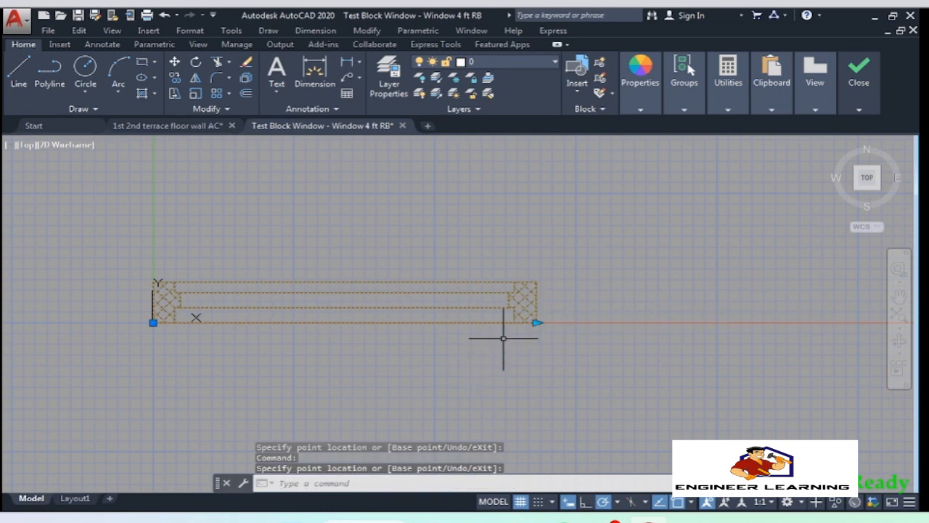
Test exact window lengths with the stretch grip, first 3' and then 6', and deselect the block
{"action": "left_click", "coordinate": [537, 322]}
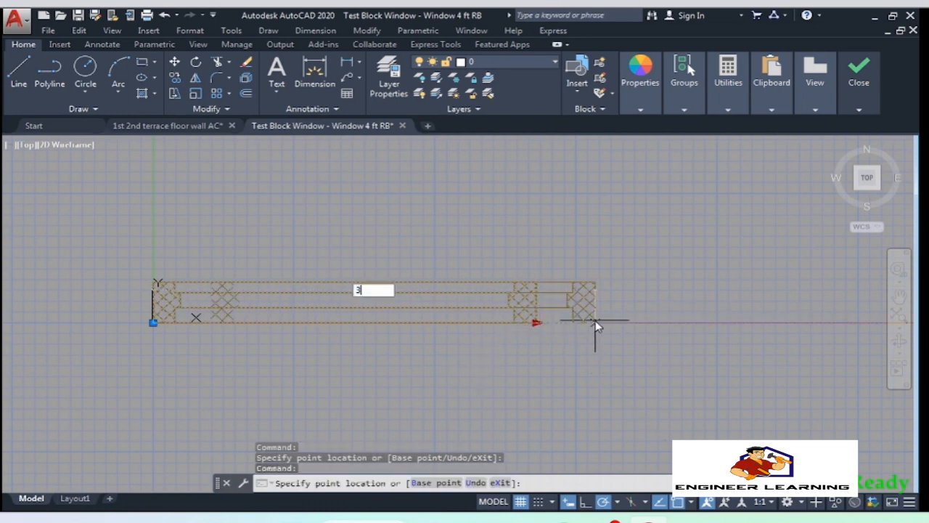
{"action": "type", "text": "3'"}
{"action": "key", "text": "Return"}
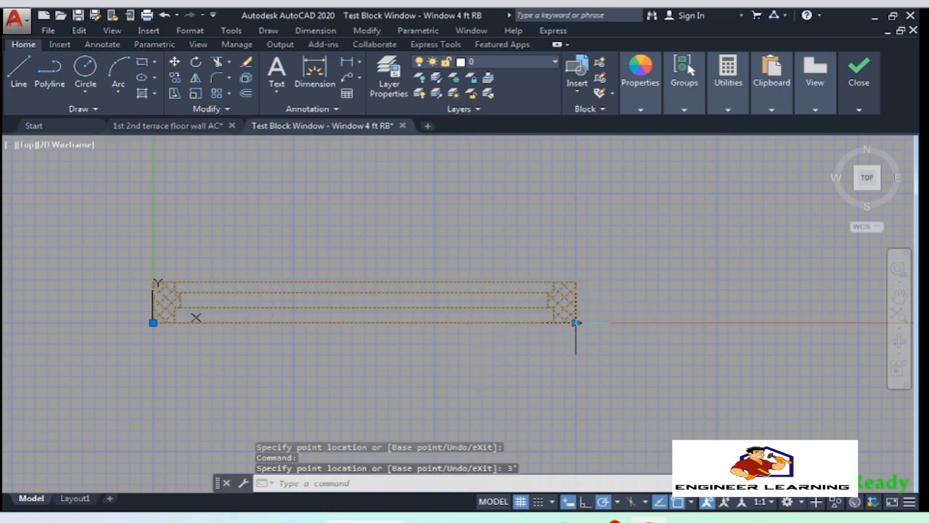
{"action": "left_click", "coordinate": [576, 322]}
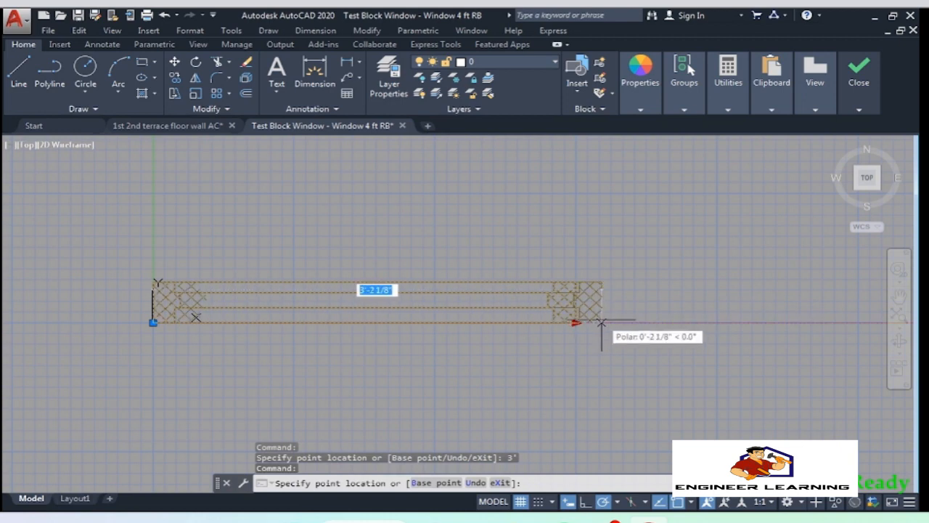
{"action": "type", "text": "6'"}
{"action": "key", "text": "Return"}
{"action": "scroll", "coordinate": [429, 322], "scroll_direction": "down", "scroll_amount": 4}
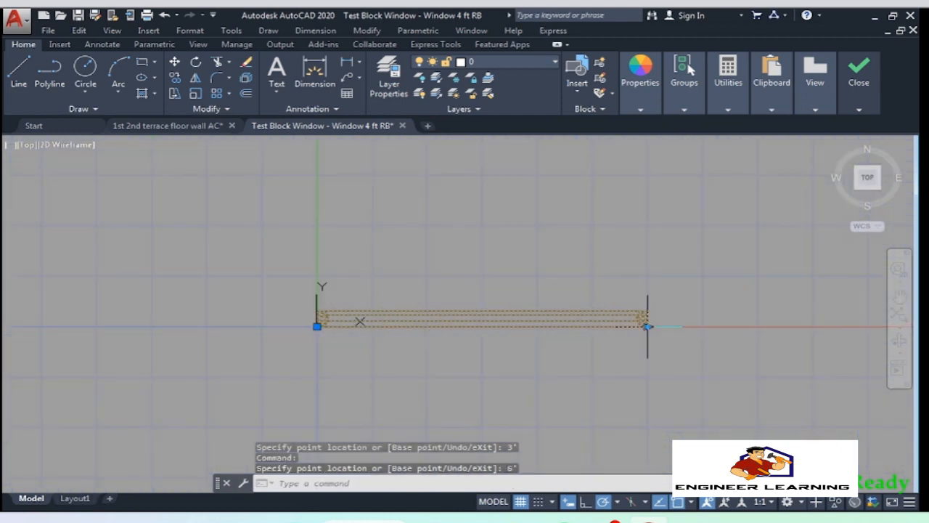
{"action": "left_click", "coordinate": [429, 255]}
{"action": "key", "text": "Escape"}
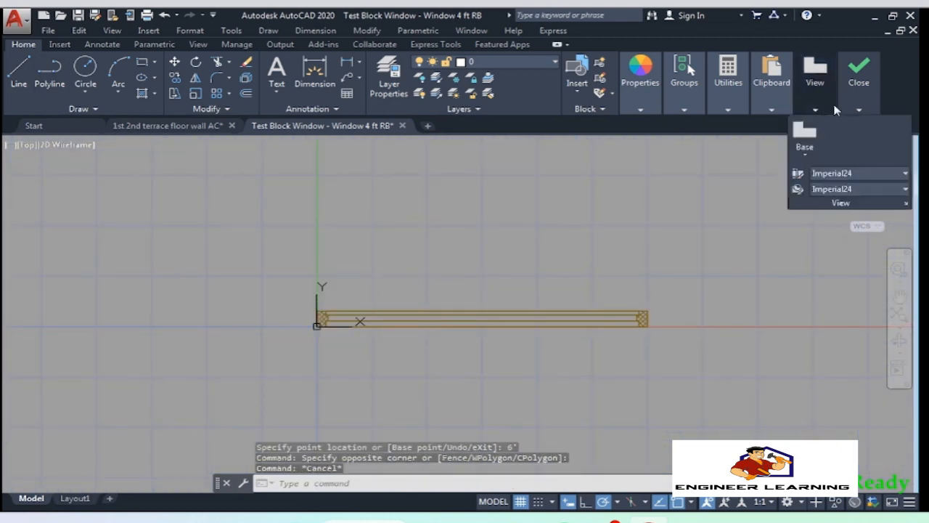
Close the window's test window and leave the Block Editor, saving the changes to the window block
{"action": "mouse_move", "coordinate": [859, 72]}
{"action": "left_click", "coordinate": [858, 149]}
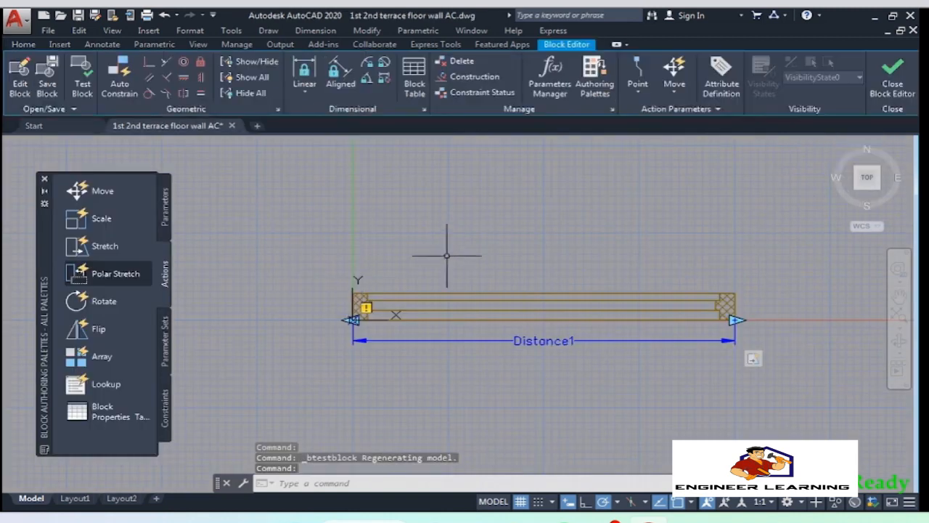
{"action": "left_click", "coordinate": [901, 92]}
{"action": "left_click", "coordinate": [441, 239]}
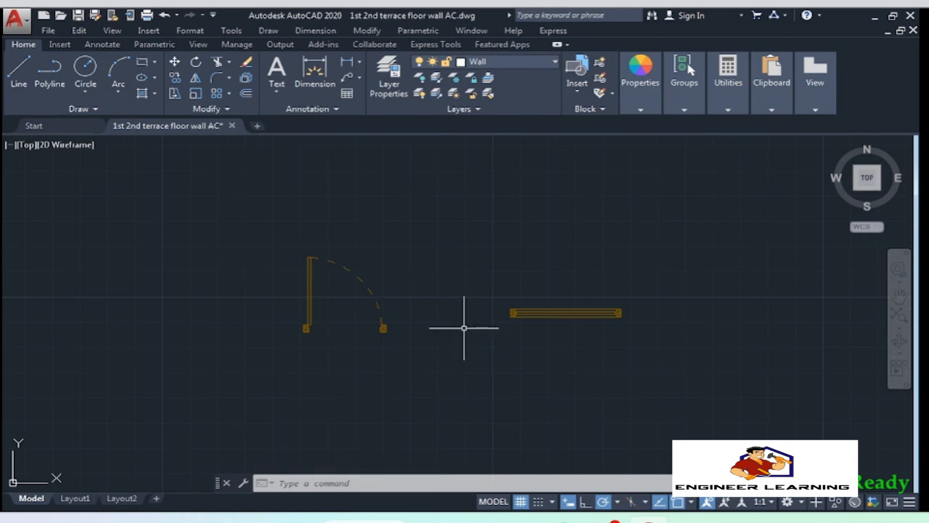
In the floor plan, extend both lines of the vertical partition wall down to the lower line of the horizontal wall
{"action": "scroll", "coordinate": [464, 328], "scroll_direction": "down", "scroll_amount": 5}
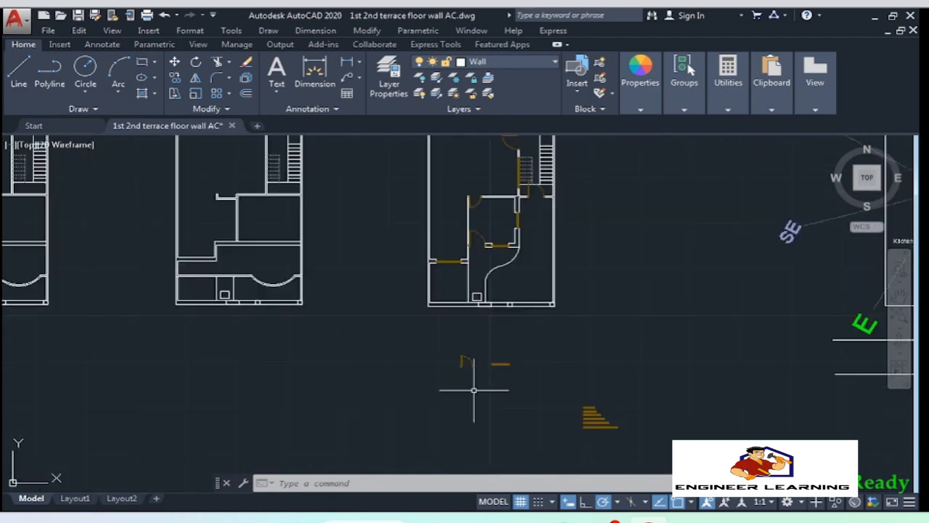
{"action": "scroll", "coordinate": [474, 390], "scroll_direction": "down", "scroll_amount": 3}
{"action": "scroll", "coordinate": [613, 217], "scroll_direction": "up", "scroll_amount": 3}
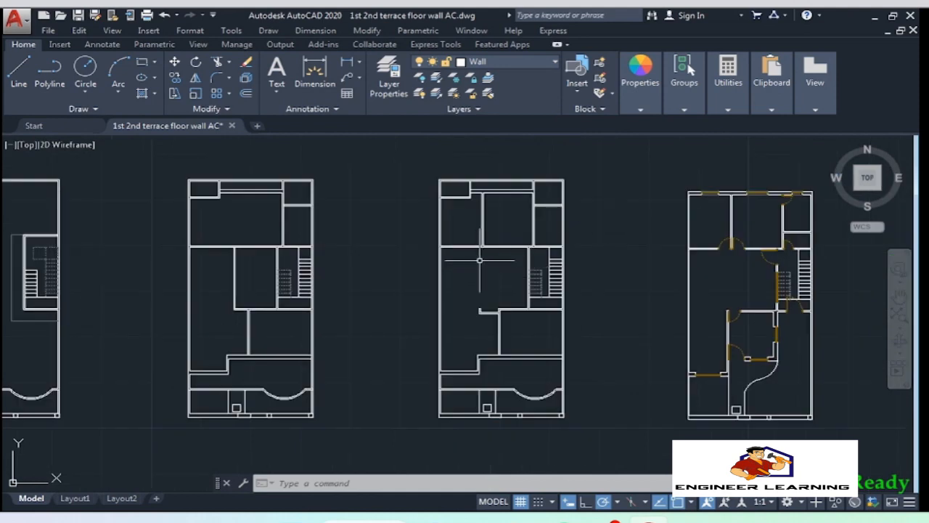
{"action": "scroll", "coordinate": [479, 260], "scroll_direction": "up", "scroll_amount": 5}
{"action": "scroll", "coordinate": [472, 388], "scroll_direction": "up", "scroll_amount": 4}
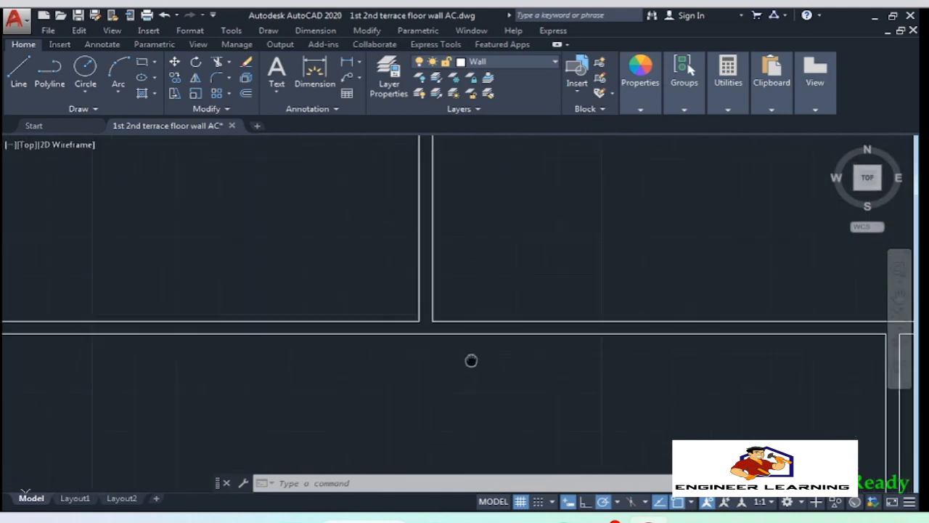
{"action": "left_click", "coordinate": [443, 273]}
{"action": "left_click", "coordinate": [423, 266]}
{"action": "left_click", "coordinate": [434, 311]}
{"action": "left_click", "coordinate": [434, 332]}
{"action": "left_click", "coordinate": [418, 282]}
{"action": "left_click", "coordinate": [391, 267]}
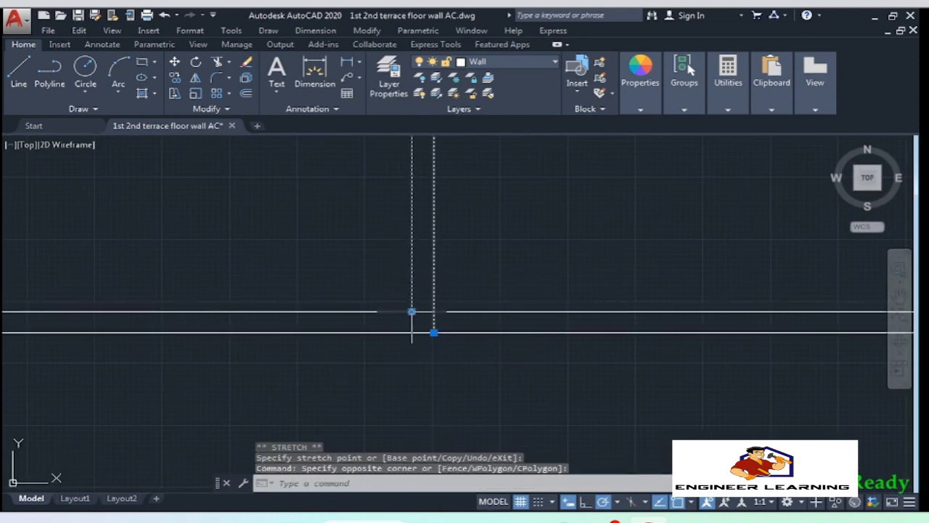
{"action": "left_click", "coordinate": [412, 312]}
{"action": "left_click", "coordinate": [412, 333]}
{"action": "middle_click_drag", "start_coordinate": [450, 350], "coordinate": [305, 349]}
{"action": "type", "text": "l"}
{"action": "key", "text": "Return"}
{"action": "left_click", "coordinate": [289, 311]}
{"action": "key", "text": "Escape"}
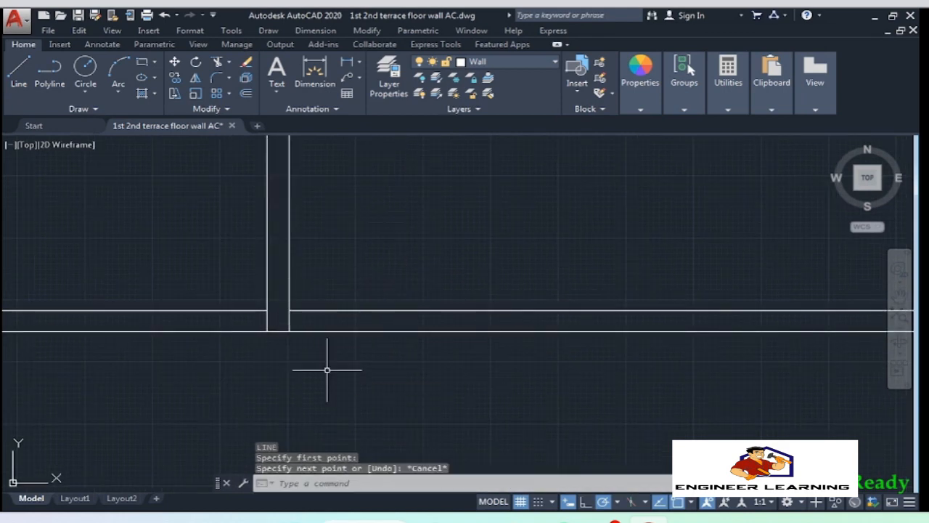
Draw a line across the horizontal wall 3' to the right of the vertical partition wall
{"action": "key", "text": "Return"}
{"action": "type", "text": "35'"}
{"action": "key", "text": "Return"}
{"action": "left_click", "coordinate": [494, 332]}
{"action": "key", "text": "Return"}
{"action": "middle_click_drag", "start_coordinate": [289, 376], "coordinate": [502, 370]}
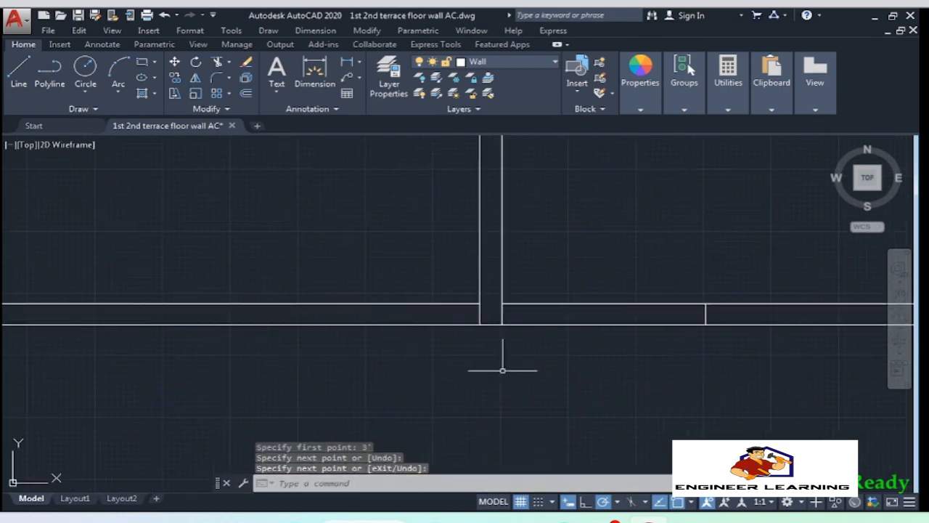
Draw a matching line across the horizontal wall 3' to the left of the vertical partition wall
{"action": "type", "text": "l"}
{"action": "key", "text": "Return"}
{"action": "type", "text": "3'"}
{"action": "key", "text": "Return"}
{"action": "left_click", "coordinate": [278, 325]}
{"action": "key", "text": "Return"}
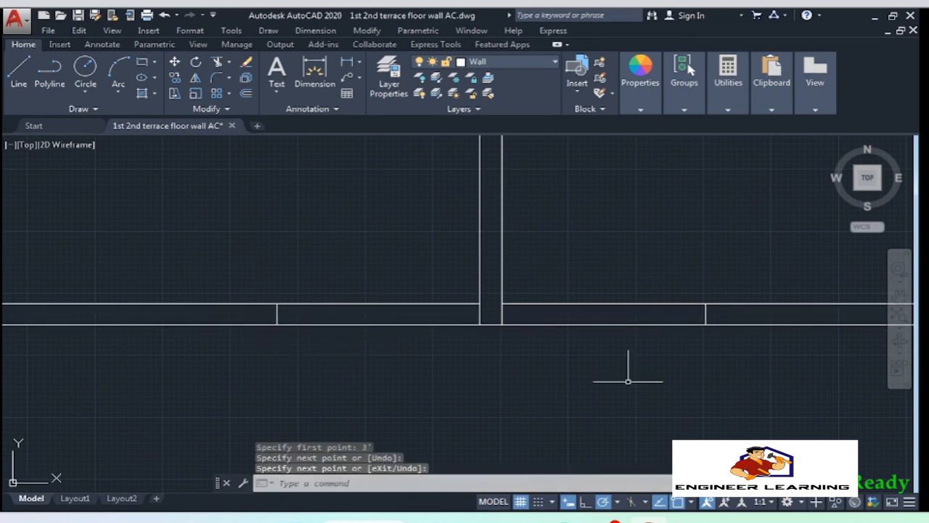
Trim the horizontal wall lines between the partition and the 3' lines to open both doorways
{"action": "left_click", "coordinate": [726, 348]}
{"action": "left_click", "coordinate": [257, 291]}
{"action": "type", "text": "tr"}
{"action": "key", "text": "Return"}
Stretch the lower line of the wide horizontal wall to the right face of the next vertical partition
{"action": "scroll", "coordinate": [230, 366], "scroll_direction": "down", "scroll_amount": 8}
{"action": "scroll", "coordinate": [396, 221], "scroll_direction": "up", "scroll_amount": 6}
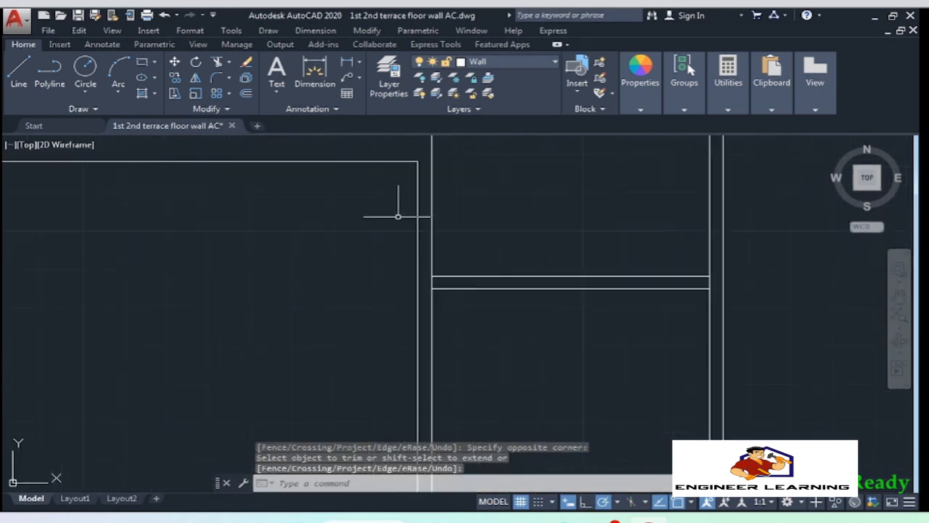
{"action": "scroll", "coordinate": [443, 319], "scroll_direction": "up", "scroll_amount": 3}
{"action": "middle_click_drag", "start_coordinate": [413, 212], "coordinate": [479, 243]}
{"action": "scroll", "coordinate": [412, 264], "scroll_direction": "down", "scroll_amount": 3}
{"action": "left_click", "coordinate": [406, 251]}
{"action": "left_click", "coordinate": [387, 229]}
{"action": "left_click", "coordinate": [436, 251]}
Draw a line across the vertical partition 2'6" below the wide horizontal wall
{"action": "scroll", "coordinate": [465, 321], "scroll_direction": "up", "scroll_amount": 3}
{"action": "key", "text": "Return"}
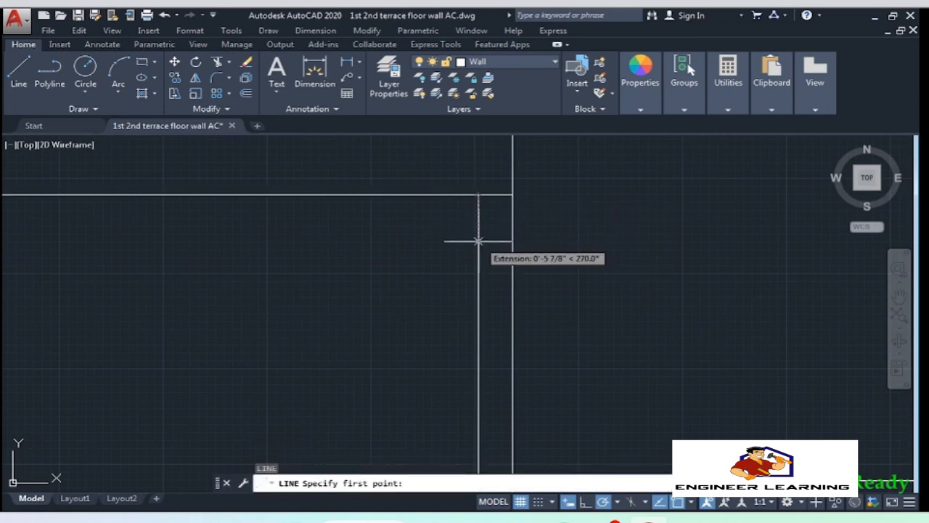
{"action": "type", "text": "2'6\""}
{"action": "key", "text": "Return"}
{"action": "scroll", "coordinate": [470, 308], "scroll_direction": "down", "scroll_amount": 2}
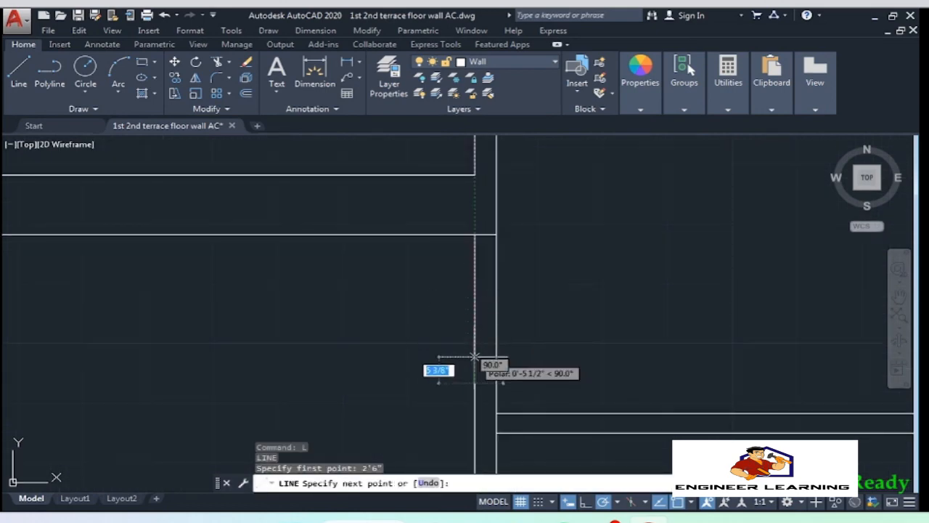
{"action": "left_click", "coordinate": [497, 383]}
{"action": "key", "text": "Return"}
{"action": "left_click", "coordinate": [520, 394]}
{"action": "left_click", "coordinate": [460, 226]}
{"action": "middle_click_drag", "start_coordinate": [469, 259], "coordinate": [502, 416]}
{"action": "key", "text": "Escape"}
Stretch the upper line of the wide horizontal wall to the right face of the vertical partition
{"action": "left_click", "coordinate": [495, 351]}
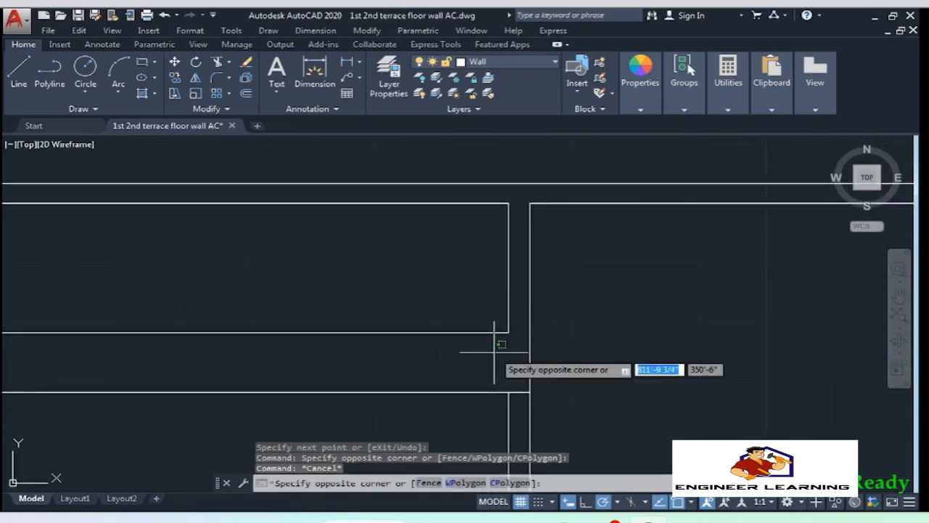
{"action": "left_click", "coordinate": [490, 326]}
{"action": "left_click", "coordinate": [508, 332]}
{"action": "left_click", "coordinate": [528, 333]}
Close the gap in the outer wall's inner line at the top of the partition with a short line
{"action": "left_click", "coordinate": [504, 207]}
{"action": "left_click", "coordinate": [499, 206]}
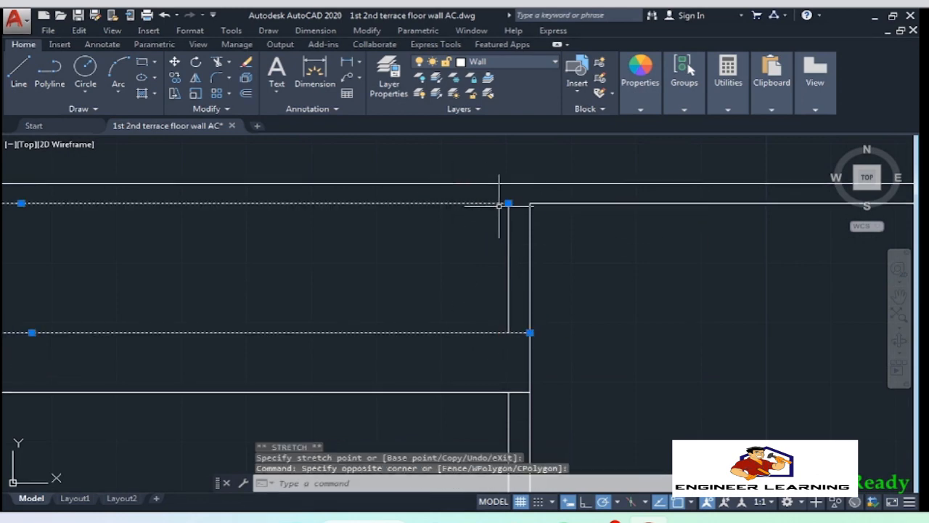
{"action": "key", "text": "Escape"}
{"action": "middle_click_drag", "start_coordinate": [515, 191], "coordinate": [498, 240]}
{"action": "key", "text": "Return"}
{"action": "left_click", "coordinate": [491, 251]}
{"action": "left_click", "coordinate": [513, 251]}
{"action": "key", "text": "Return"}
Trim the partition's lines between the wide horizontal wall and the 2'6" line to open the doorway
{"action": "middle_click_drag", "start_coordinate": [462, 446], "coordinate": [460, 383]}
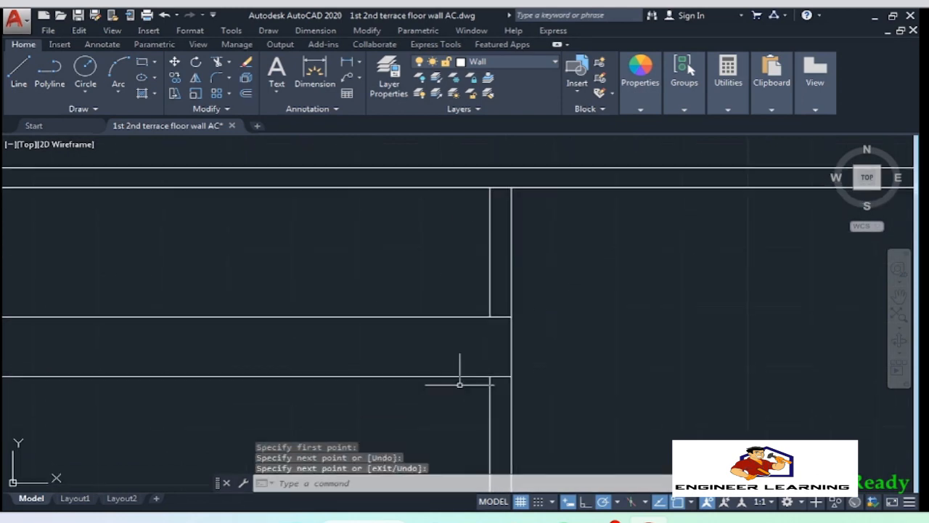
{"action": "scroll", "coordinate": [537, 388], "scroll_direction": "down", "scroll_amount": 2}
{"action": "middle_click_drag", "start_coordinate": [524, 376], "coordinate": [516, 323]}
{"action": "left_click", "coordinate": [514, 393]}
{"action": "left_click", "coordinate": [442, 152]}
{"action": "type", "text": "tr"}
{"action": "key", "text": "Return"}
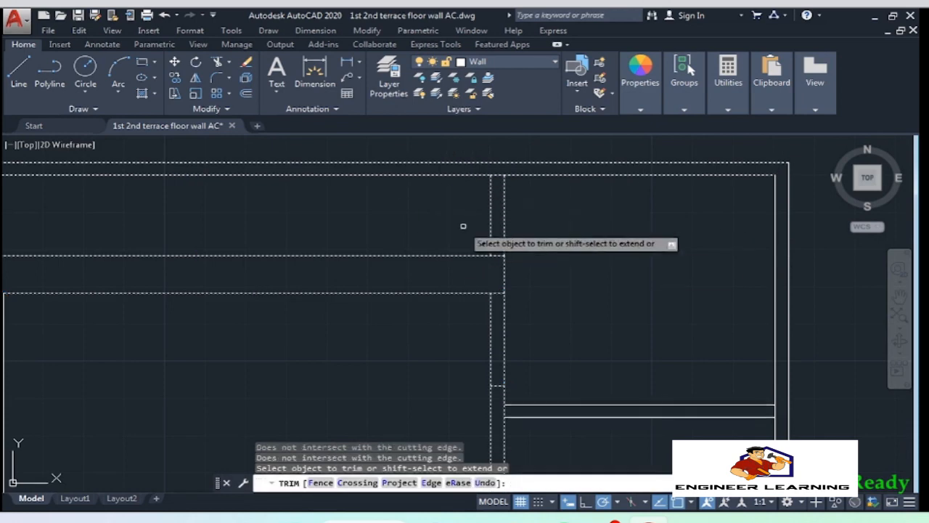
{"action": "left_click", "coordinate": [514, 223]}
{"action": "left_click", "coordinate": [475, 227]}
{"action": "left_click", "coordinate": [520, 315]}
{"action": "left_click", "coordinate": [417, 316]}
{"action": "left_click", "coordinate": [502, 240]}
{"action": "key", "text": "Return"}
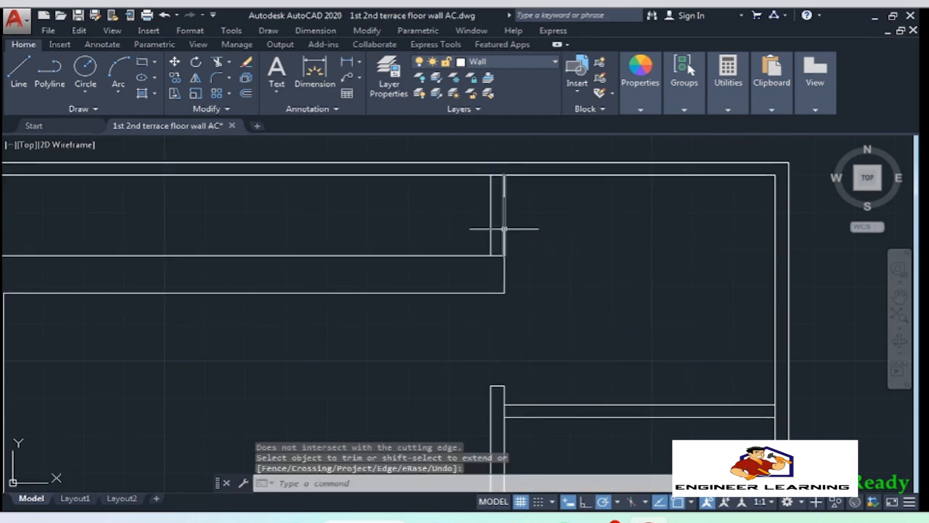
Erase the two leftover partition lines between the outer wall and the wide horizontal wall
{"action": "left_click", "coordinate": [511, 227]}
{"action": "left_click", "coordinate": [468, 229]}
{"action": "key", "text": "Delete"}
Draw a line across the short horizontal wall beside the shortened partition, 2'6" from that partition
{"action": "scroll", "coordinate": [501, 178], "scroll_direction": "down", "scroll_amount": 2}
{"action": "scroll", "coordinate": [504, 313], "scroll_direction": "up", "scroll_amount": 2}
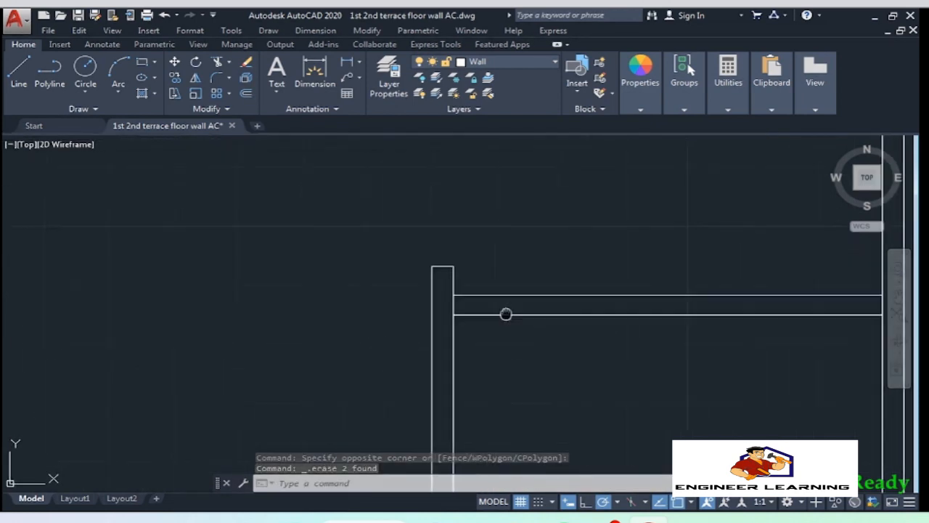
{"action": "type", "text": "l"}
{"action": "key", "text": "Return"}
{"action": "type", "text": "2'6\""}
{"action": "key", "text": "Return"}
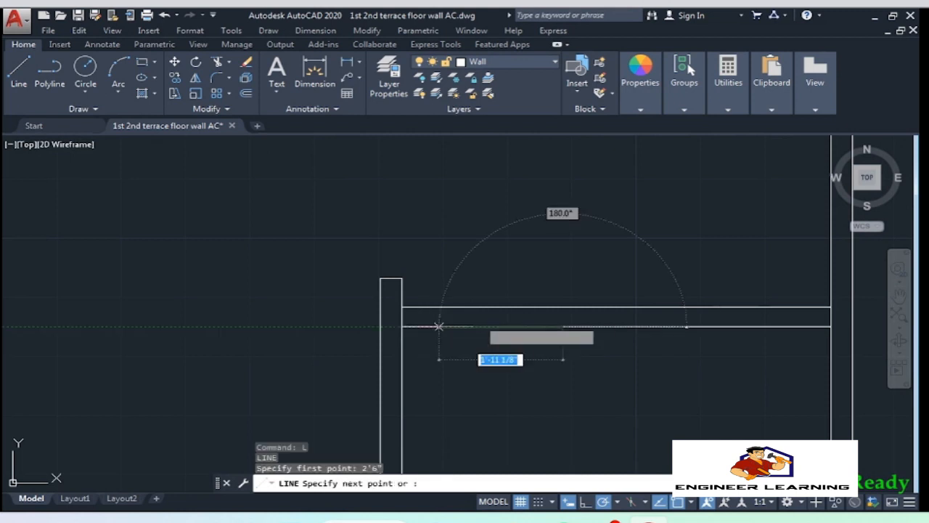
{"action": "left_click", "coordinate": [563, 307]}
{"action": "key", "text": "Return"}
Trim the short horizontal wall between the partition and the 2'6" line to open a doorway
{"action": "left_click", "coordinate": [585, 361]}
{"action": "left_click", "coordinate": [355, 218]}
{"action": "type", "text": "tr"}
{"action": "left_click", "coordinate": [445, 252]}
{"action": "key", "text": "Return"}
Draw a line across the wall below the upper-left room, 1' from the left outer wall
{"action": "scroll", "coordinate": [532, 258], "scroll_direction": "down", "scroll_amount": 4}
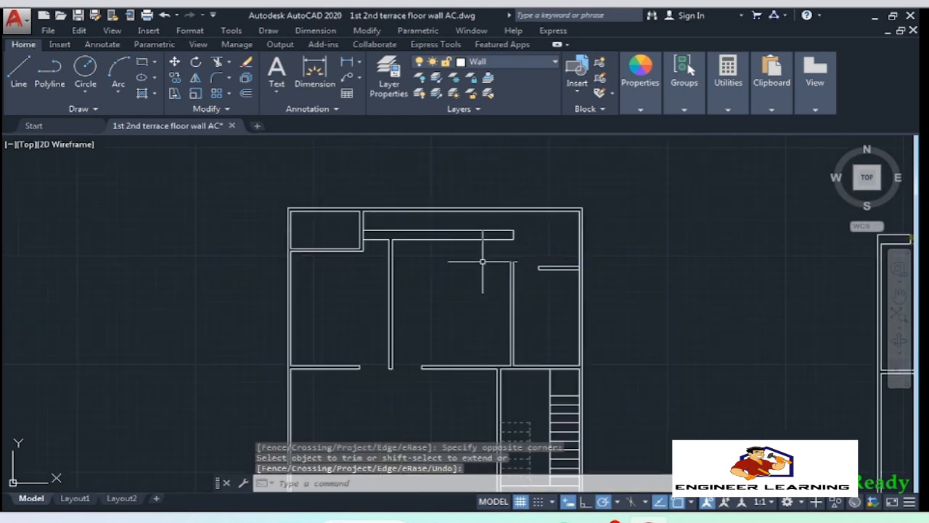
{"action": "middle_click_drag", "start_coordinate": [471, 299], "coordinate": [476, 258]}
{"action": "scroll", "coordinate": [306, 189], "scroll_direction": "up", "scroll_amount": 3}
{"action": "middle_click_drag", "start_coordinate": [273, 202], "coordinate": [322, 277]}
{"action": "type", "text": "l"}
{"action": "key", "text": "Return"}
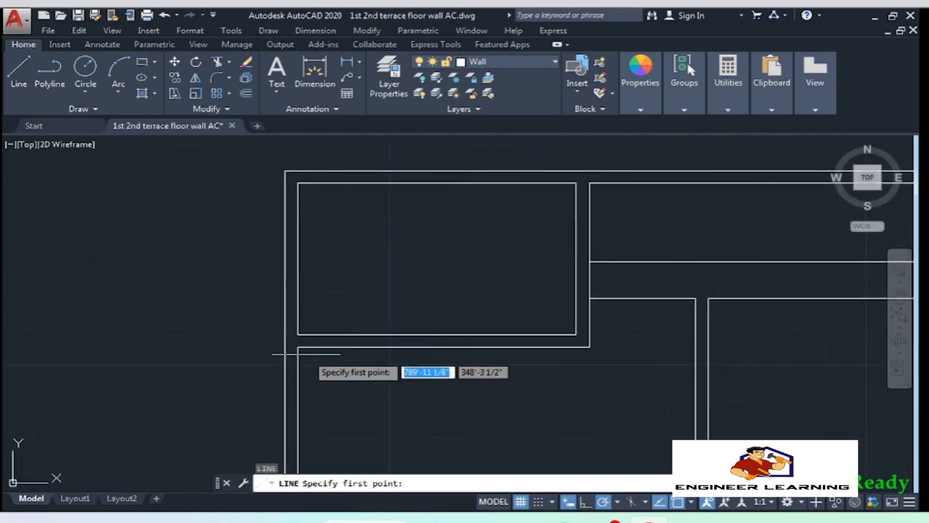
{"action": "key", "text": "Return"}
{"action": "left_click", "coordinate": [338, 347]}
{"action": "key", "text": "Return"}
Draw a second line across the same wall, 2'6" to the right of the 1' line
{"action": "type", "text": "l"}
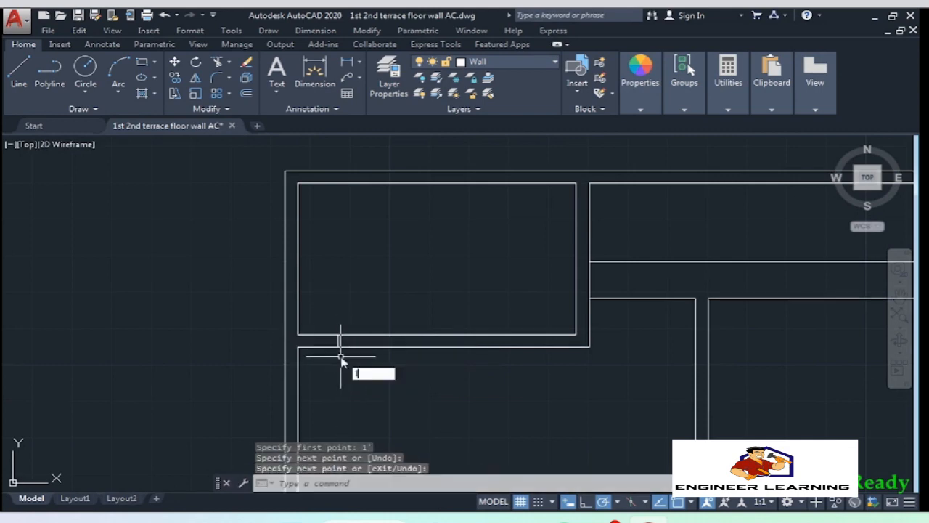
{"action": "key", "text": "Return"}
{"action": "scroll", "coordinate": [357, 334], "scroll_direction": "up", "scroll_amount": 3}
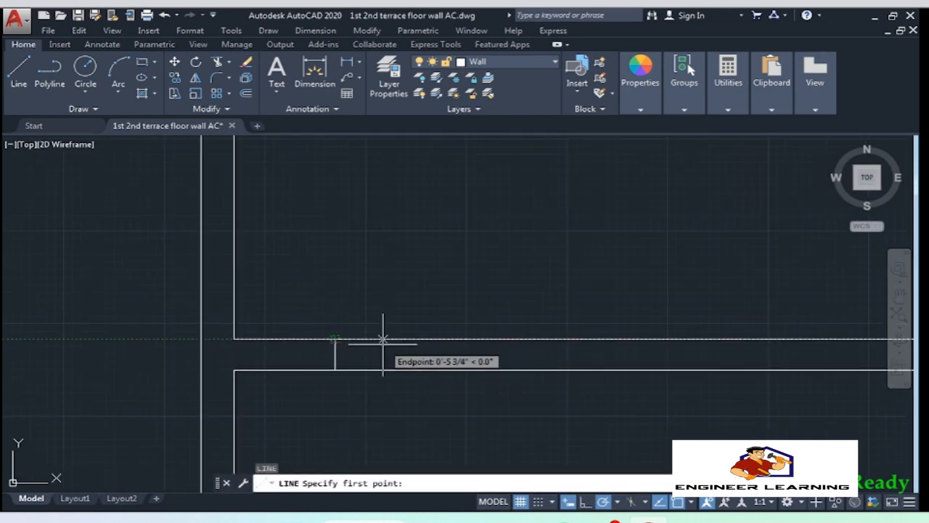
{"action": "type", "text": "2'6\""}
{"action": "key", "text": "Return"}
{"action": "left_click", "coordinate": [586, 370]}
{"action": "key", "text": "Return"}
Trim the upper-left room's wall lines between the two cross lines to open its doorway
{"action": "left_click_drag", "start_coordinate": [621, 396], "coordinate": [292, 300]}
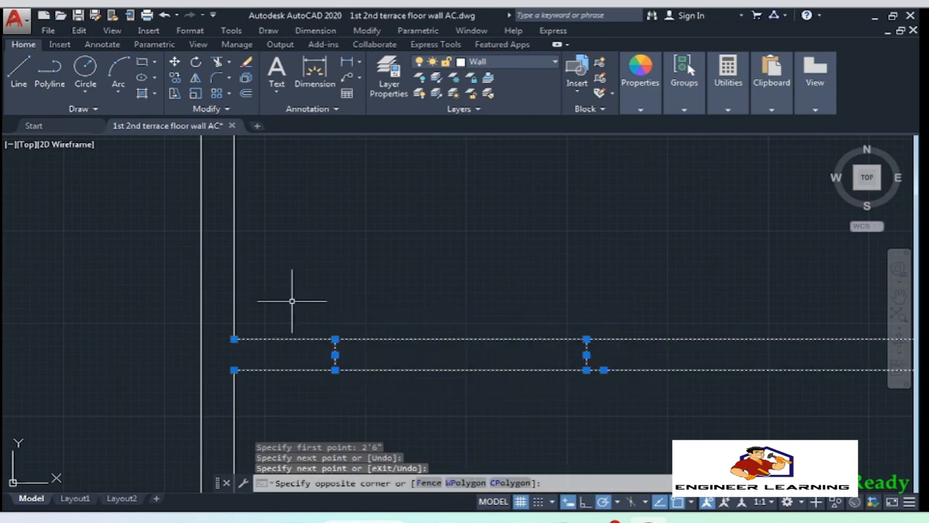
{"action": "type", "text": "tr"}
{"action": "key", "text": "Return"}
{"action": "left_click", "coordinate": [466, 394]}
{"action": "left_click", "coordinate": [398, 258]}
{"action": "key", "text": "Return"}
Stretch the lower line of the horizontal wall above the stairs across the top of the stair's left wall
{"action": "scroll", "coordinate": [203, 257], "scroll_direction": "down", "scroll_amount": 10}
{"action": "middle_click_drag", "start_coordinate": [323, 323], "coordinate": [290, 218]}
{"action": "scroll", "coordinate": [398, 263], "scroll_direction": "up", "scroll_amount": 4}
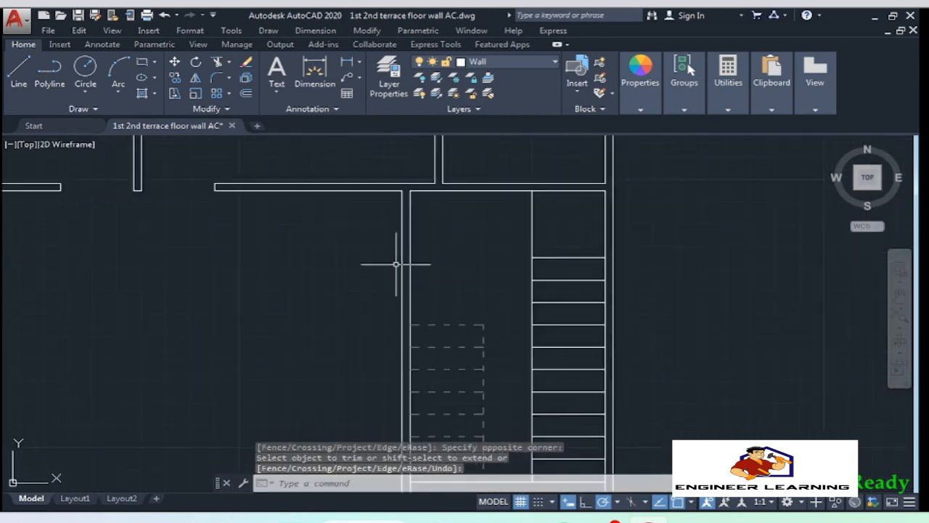
{"action": "scroll", "coordinate": [399, 210], "scroll_direction": "up", "scroll_amount": 4}
{"action": "scroll", "coordinate": [399, 228], "scroll_direction": "up", "scroll_amount": 2}
{"action": "middle_click_drag", "start_coordinate": [400, 228], "coordinate": [470, 320]}
{"action": "left_click", "coordinate": [503, 275]}
{"action": "left_click", "coordinate": [453, 275]}
{"action": "left_click", "coordinate": [421, 275]}
{"action": "scroll", "coordinate": [427, 249], "scroll_direction": "down", "scroll_amount": 4}
{"action": "scroll", "coordinate": [423, 309], "scroll_direction": "up", "scroll_amount": 2}
{"action": "key", "text": "Escape"}
Draw a line across the stair's left wall 4' below the horizontal wall
{"action": "type", "text": "l"}
{"action": "key", "text": "Return"}
{"action": "type", "text": "4'"}
{"action": "key", "text": "Return"}
{"action": "scroll", "coordinate": [461, 286], "scroll_direction": "down", "scroll_amount": 3}
{"action": "left_click", "coordinate": [448, 334]}
{"action": "key", "text": "Return"}
Trim the stair's left wall between the horizontal wall and the 4' line to open the passage
{"action": "scroll", "coordinate": [442, 200], "scroll_direction": "down", "scroll_amount": 4}
{"action": "scroll", "coordinate": [442, 209], "scroll_direction": "up", "scroll_amount": 4}
{"action": "left_click", "coordinate": [470, 320]}
{"action": "left_click", "coordinate": [379, 138]}
{"action": "type", "text": "tr"}
{"action": "key", "text": "Return"}
{"action": "left_click", "coordinate": [476, 250]}
{"action": "left_click", "coordinate": [348, 215]}
{"action": "key", "text": "Return"}
Draw a line across the horizontal wall below the stairs, 4' from the stair's left wall
{"action": "scroll", "coordinate": [428, 341], "scroll_direction": "down", "scroll_amount": 5}
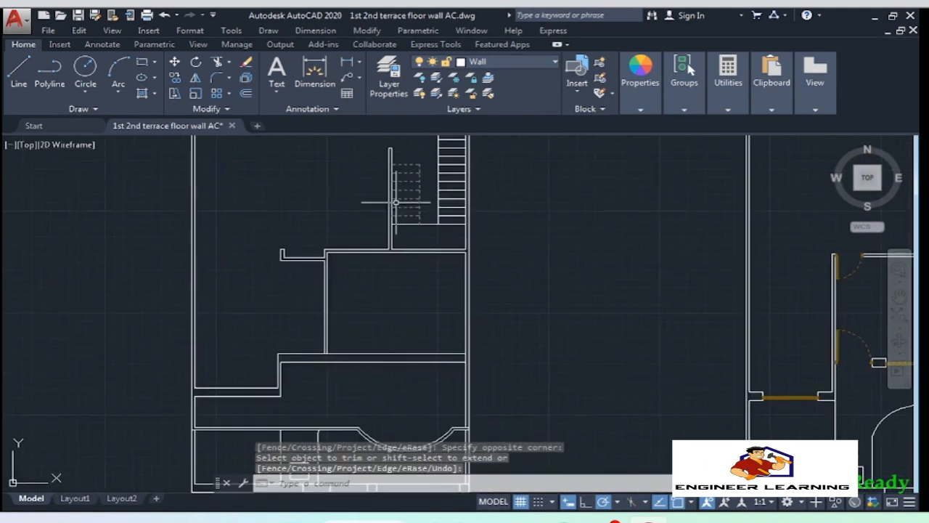
{"action": "middle_click_drag", "start_coordinate": [370, 302], "coordinate": [356, 326]}
{"action": "scroll", "coordinate": [363, 326], "scroll_direction": "up", "scroll_amount": 2}
{"action": "left_click", "coordinate": [447, 339]}
{"action": "left_click", "coordinate": [431, 324]}
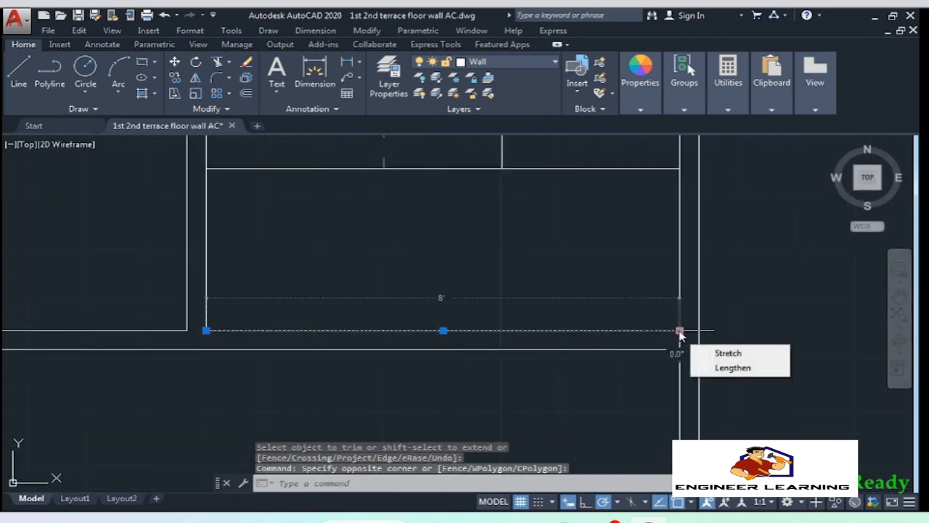
{"action": "type", "text": "l"}
{"action": "key", "text": "Return"}
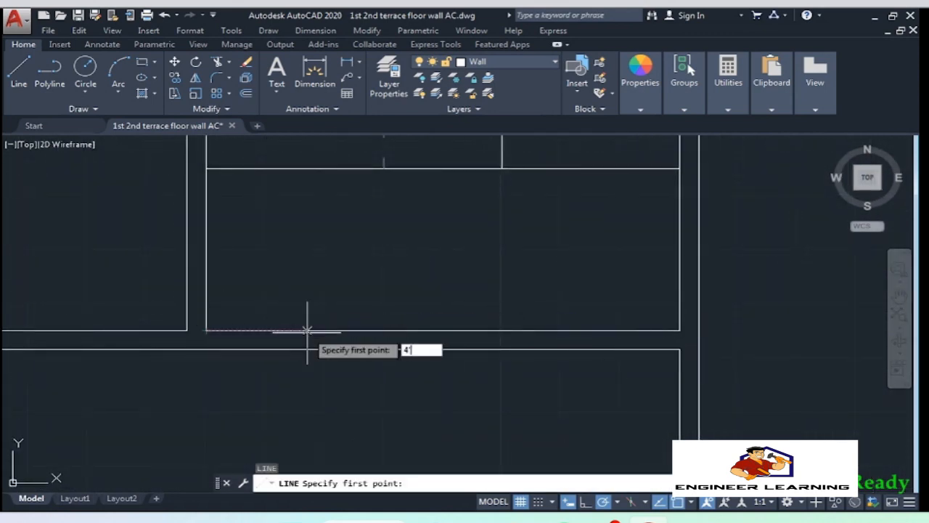
{"action": "key", "text": "Return"}
{"action": "left_click", "coordinate": [442, 349]}
{"action": "key", "text": "Return"}
Offset the cross line in the wall below the stairs by 2' to both sides
{"action": "type", "text": "o"}
{"action": "key", "text": "Return"}
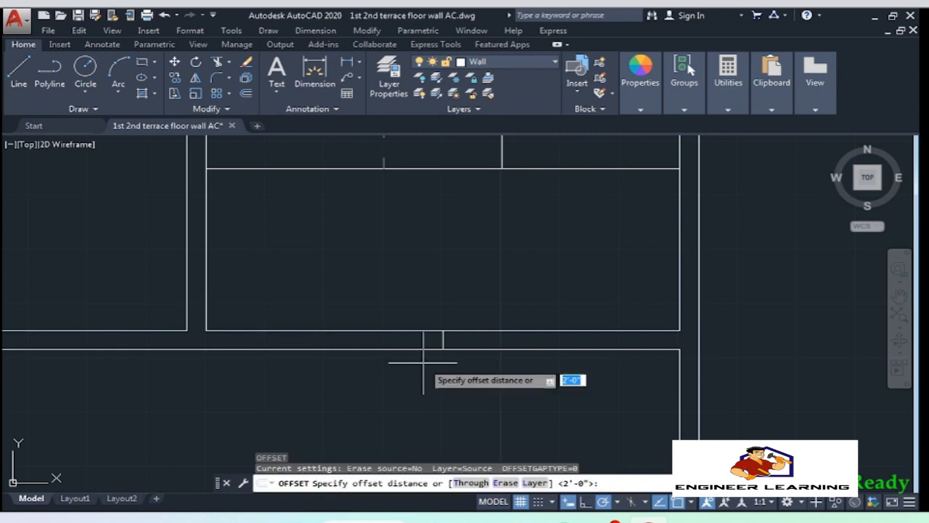
{"action": "type", "text": "2'"}
{"action": "key", "text": "Return"}
{"action": "left_click", "coordinate": [442, 343]}
{"action": "left_click", "coordinate": [394, 335]}
{"action": "left_click", "coordinate": [442, 340]}
{"action": "left_click", "coordinate": [516, 350]}
Trim the wall below the stairs between the two offset lines and erase the middle line
{"action": "left_click_drag", "start_coordinate": [604, 376], "coordinate": [267, 276]}
{"action": "type", "text": "tr"}
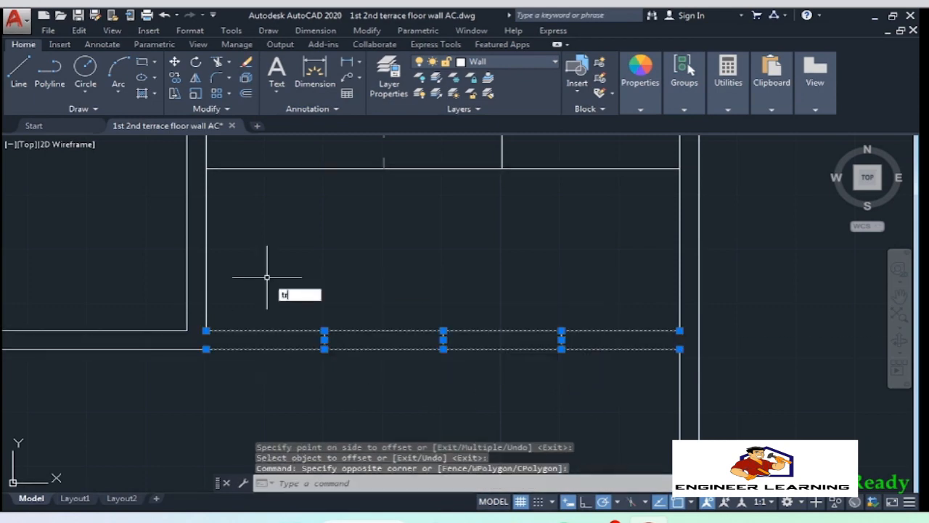
{"action": "key", "text": "Return"}
{"action": "left_click_drag", "start_coordinate": [451, 383], "coordinate": [392, 293]}
{"action": "key", "text": "Return"}
{"action": "key", "text": "Delete"}
Undo the opening in the wall below the stairs, including its offset lines and middle line
{"action": "scroll", "coordinate": [497, 257], "scroll_direction": "down", "scroll_amount": 6}
{"action": "middle_click_drag", "start_coordinate": [388, 289], "coordinate": [450, 221]}
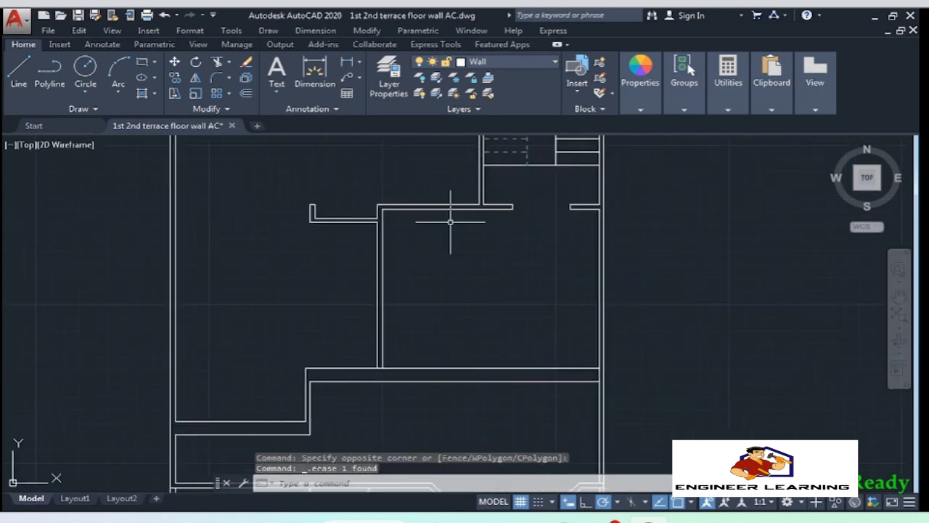
{"action": "key", "text": "ctrl+z"}
{"action": "key", "text": "ctrl+z"}
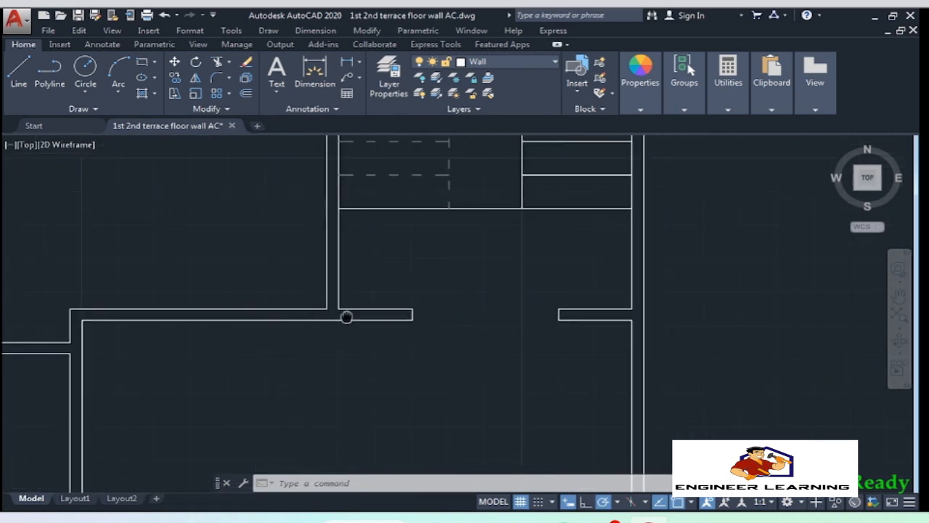
{"action": "key", "text": "ctrl+z"}
{"action": "key", "text": "ctrl+z"}
{"action": "key", "text": "ctrl+z"}
{"action": "key", "text": "ctrl+z"}
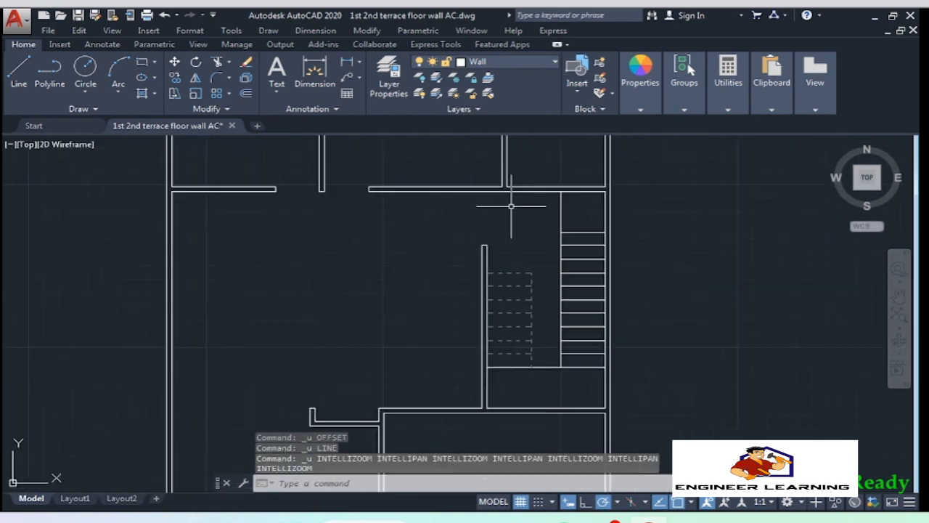
Stretch the right-hand line of the vertical wall up to the upper line of the horizontal wall below the stairs
{"action": "scroll", "coordinate": [390, 413], "scroll_direction": "up", "scroll_amount": 6}
{"action": "middle_click_drag", "start_coordinate": [389, 414], "coordinate": [377, 319]}
{"action": "scroll", "coordinate": [382, 279], "scroll_direction": "up", "scroll_amount": 2}
{"action": "left_click", "coordinate": [382, 278]}
{"action": "left_click", "coordinate": [345, 274]}
{"action": "left_click", "coordinate": [371, 253]}
{"action": "left_click", "coordinate": [371, 225]}
Draw a line across the horizontal wall below the stairs, 3' from the corner with the vertical wall
{"action": "type", "text": "l"}
{"action": "key", "text": "Return"}
{"action": "type", "text": "3'"}
{"action": "key", "text": "Return"}
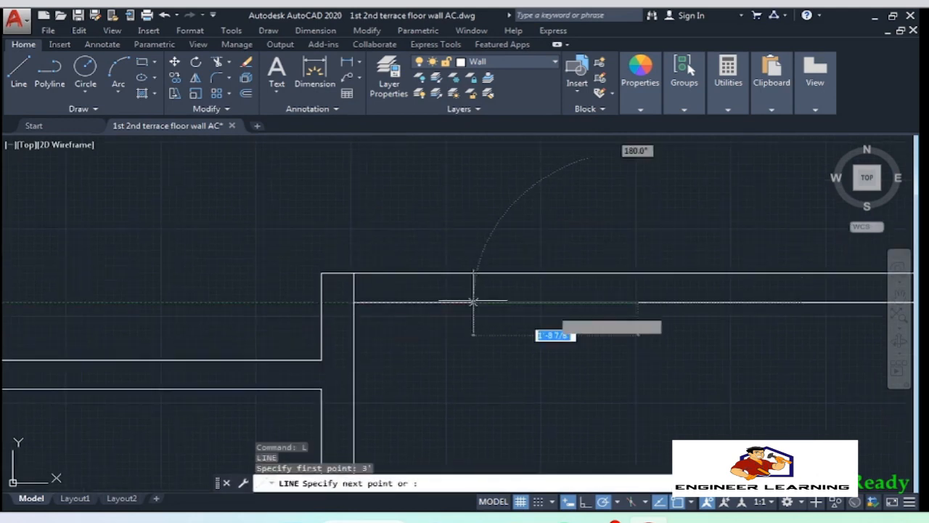
{"action": "left_click", "coordinate": [639, 273]}
{"action": "key", "text": "Return"}
Trim both lines of the wall below the stairs between the corner and the new cross line to open the doorway
{"action": "left_click", "coordinate": [663, 340]}
{"action": "left_click", "coordinate": [324, 217]}
{"action": "type", "text": "tr"}
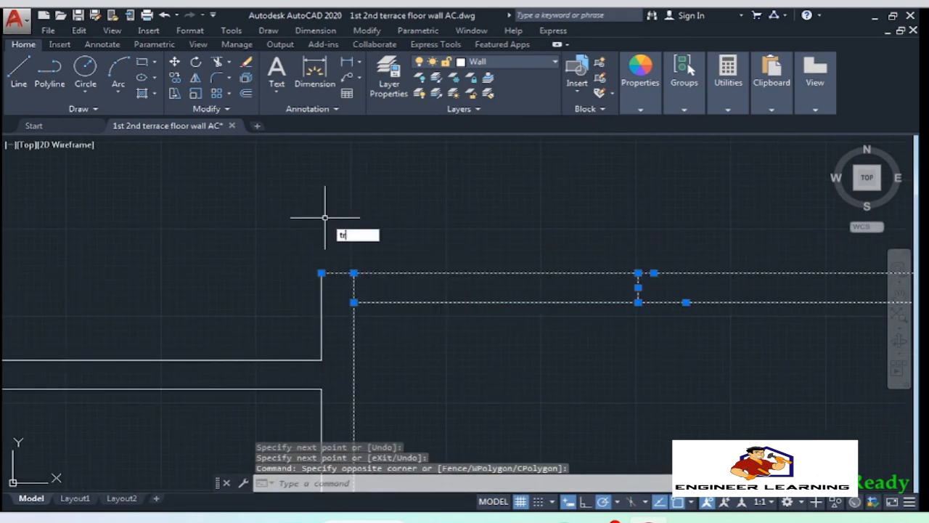
{"action": "key", "text": "Return"}
{"action": "left_click", "coordinate": [537, 348]}
{"action": "left_click", "coordinate": [418, 221]}
{"action": "key", "text": "Return"}
{"action": "scroll", "coordinate": [418, 222], "scroll_direction": "down", "scroll_amount": 8}
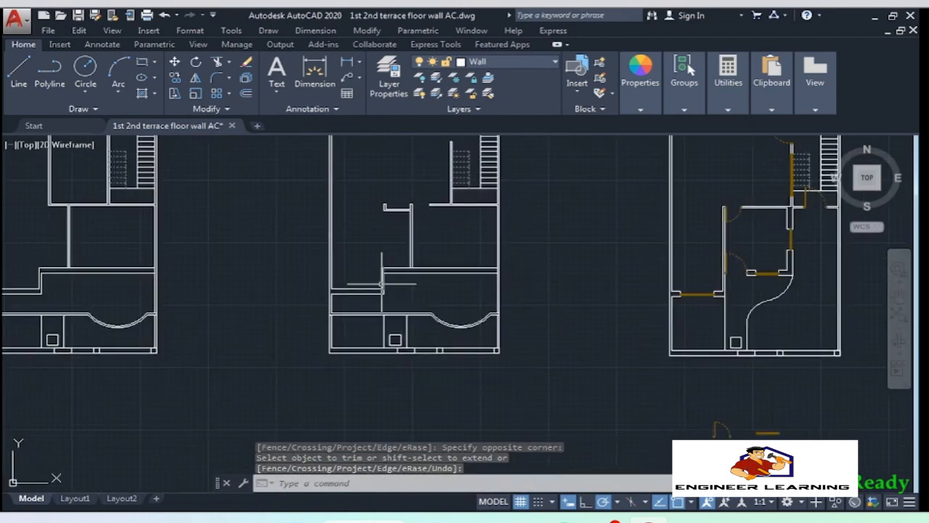
Stretch the facing lines of the two offset horizontal walls across the connecting wall's thickness to its far sides
{"action": "scroll", "coordinate": [372, 283], "scroll_direction": "up", "scroll_amount": 8}
{"action": "scroll", "coordinate": [432, 186], "scroll_direction": "up", "scroll_amount": 2}
{"action": "left_click", "coordinate": [452, 238]}
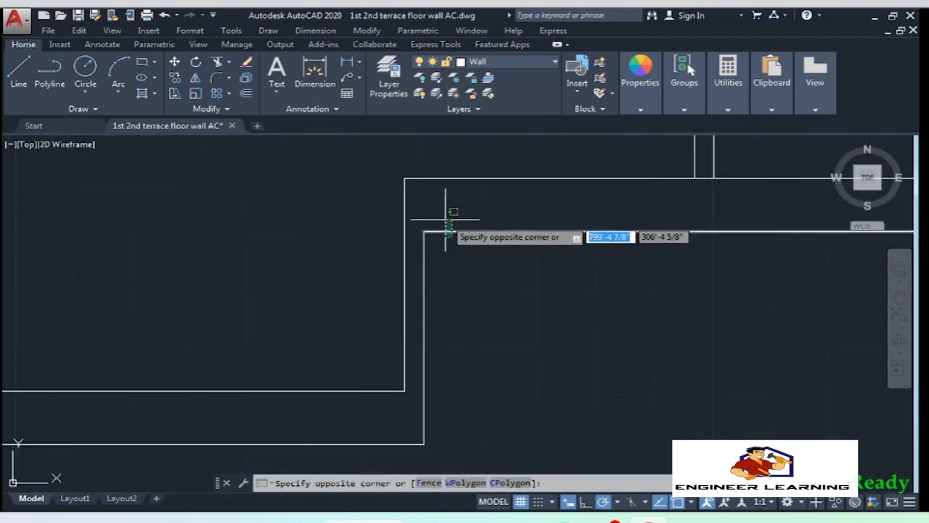
{"action": "left_click", "coordinate": [445, 219]}
{"action": "left_click", "coordinate": [424, 231]}
{"action": "left_click", "coordinate": [404, 230]}
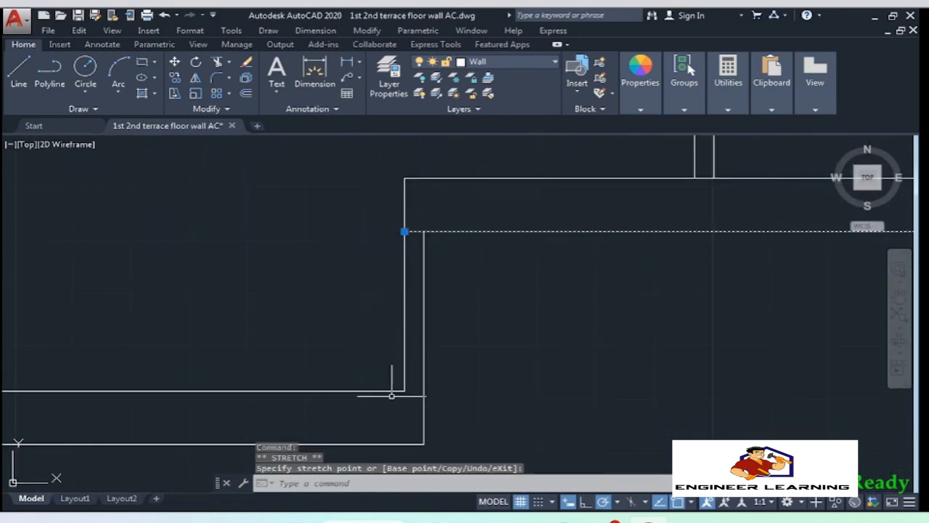
{"action": "left_click", "coordinate": [392, 396]}
{"action": "left_click", "coordinate": [367, 374]}
{"action": "left_click", "coordinate": [404, 391]}
{"action": "left_click", "coordinate": [404, 390]}
Trim the short vertical wall connecting the two offset horizontal walls to leave an opening between them
{"action": "left_click", "coordinate": [498, 464]}
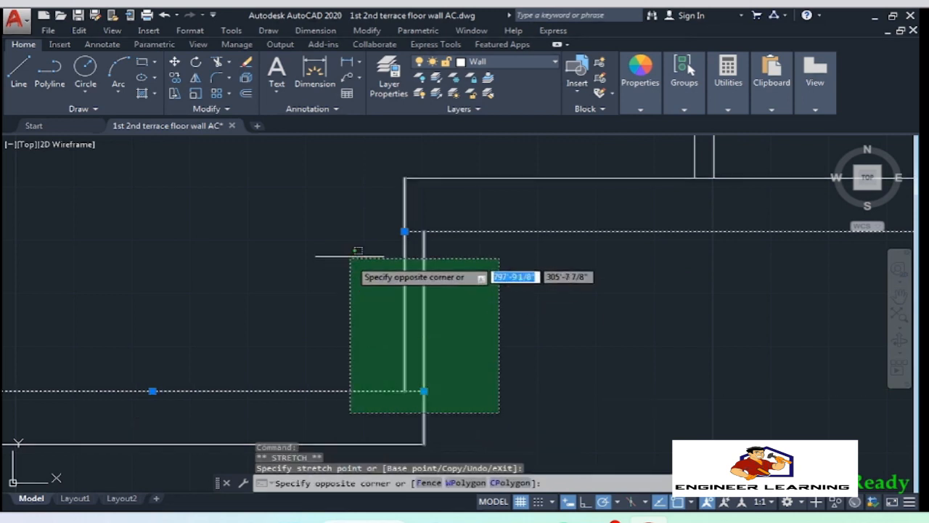
{"action": "left_click", "coordinate": [356, 190]}
{"action": "type", "text": "tr"}
{"action": "key", "text": "Return"}
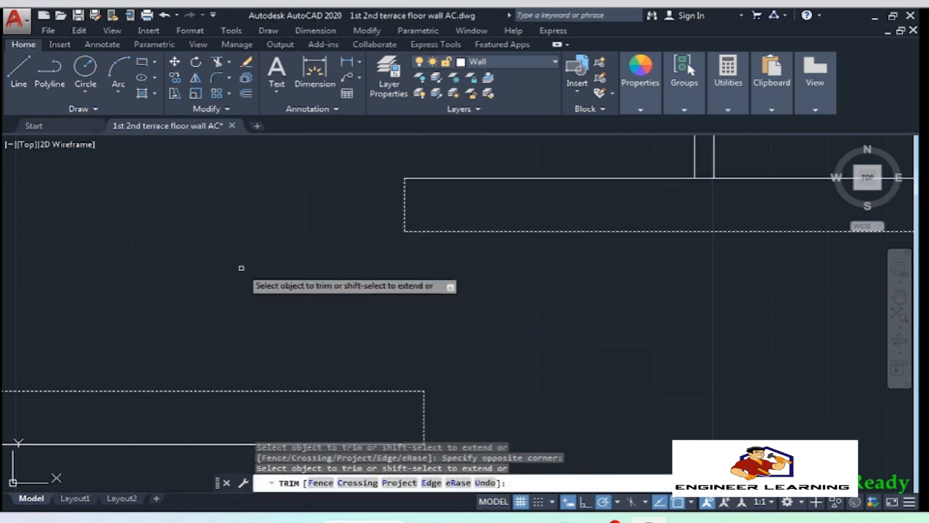
{"action": "scroll", "coordinate": [377, 257], "scroll_direction": "down", "scroll_amount": 5}
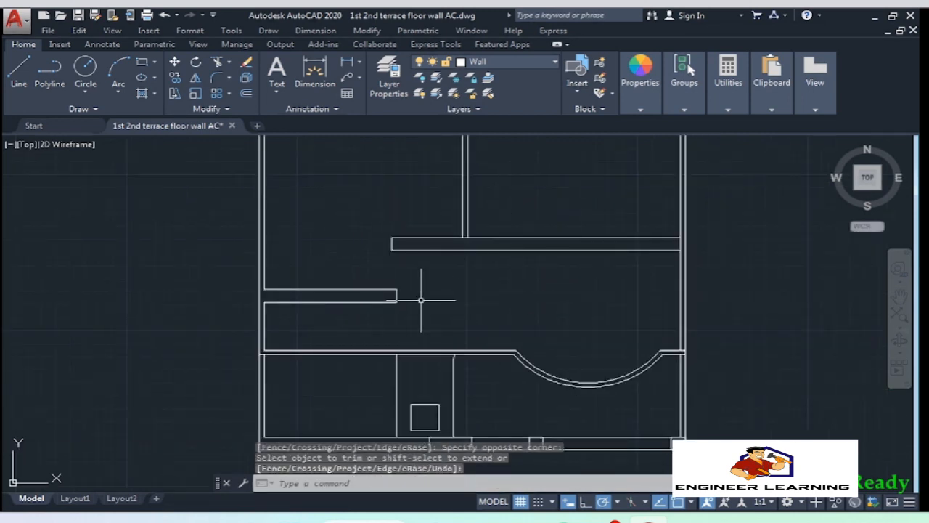
{"action": "scroll", "coordinate": [421, 299], "scroll_direction": "up", "scroll_amount": 5}
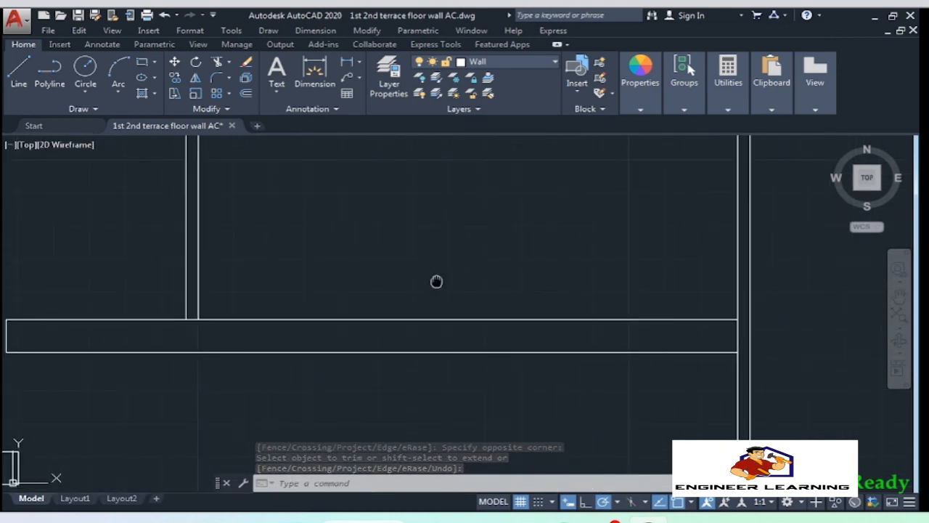
{"action": "middle_click_drag", "start_coordinate": [436, 282], "coordinate": [471, 289]}
{"action": "left_click", "coordinate": [536, 345]}
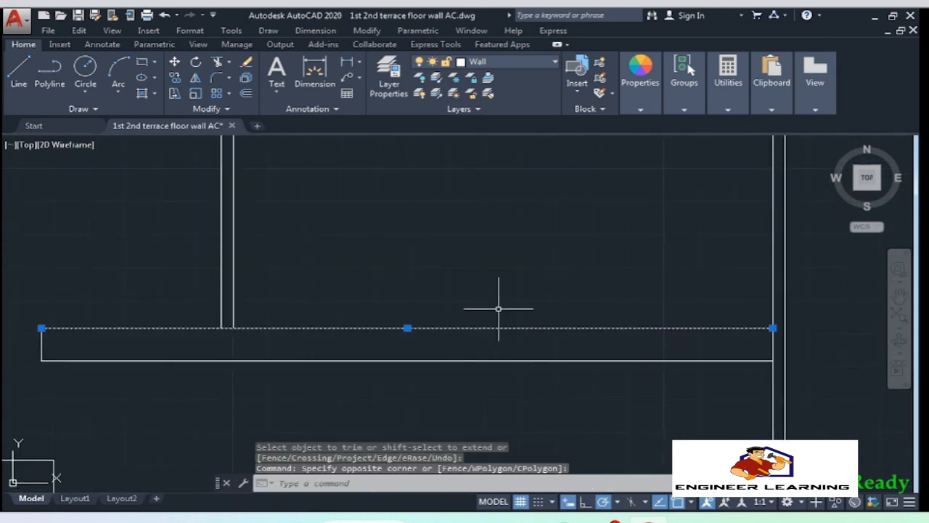
{"action": "key", "text": "Escape"}
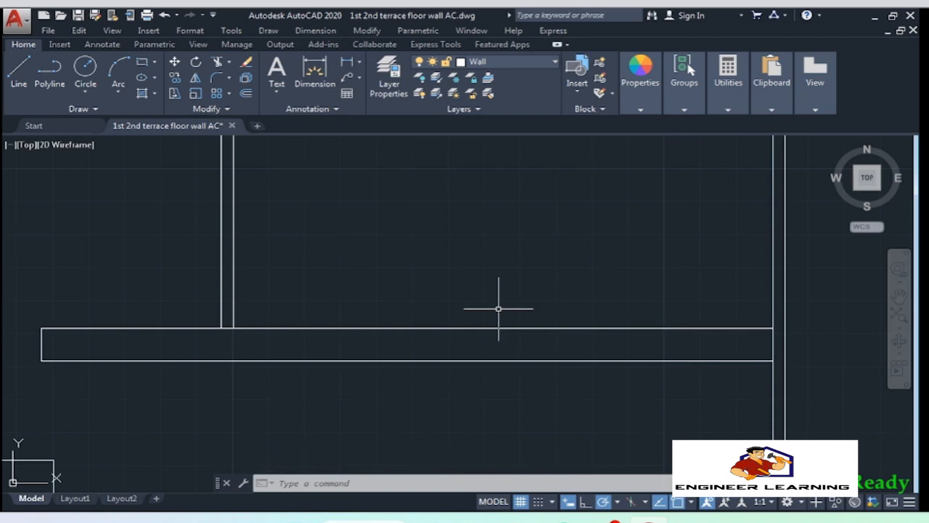
Copy the single door block below the floor plans to an empty area on its left
{"action": "scroll", "coordinate": [473, 294], "scroll_direction": "down", "scroll_amount": 3}
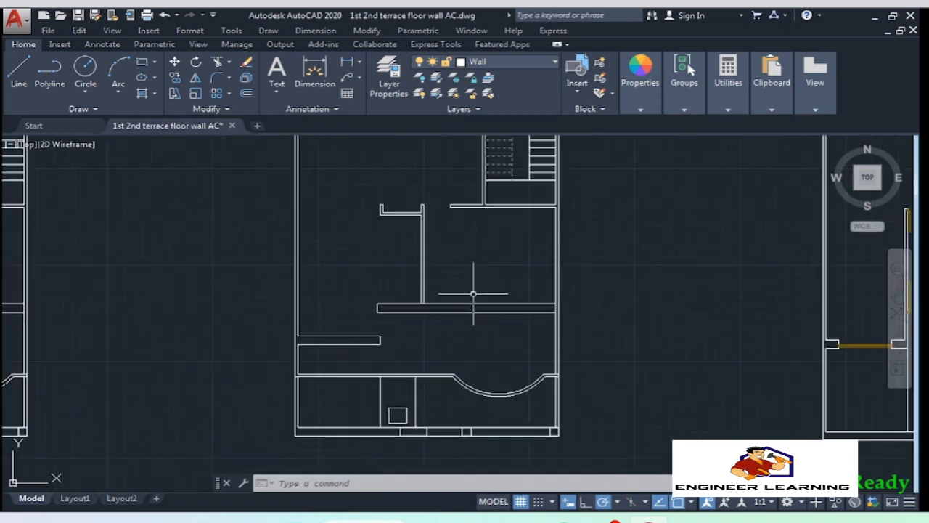
{"action": "middle_click_drag", "start_coordinate": [518, 353], "coordinate": [313, 191]}
{"action": "scroll", "coordinate": [313, 192], "scroll_direction": "down", "scroll_amount": 2}
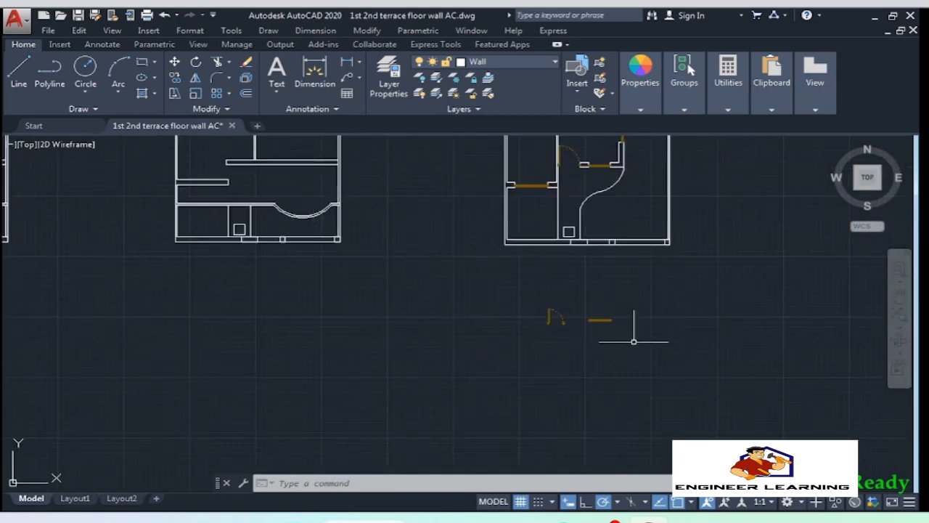
{"action": "scroll", "coordinate": [586, 321], "scroll_direction": "up", "scroll_amount": 6}
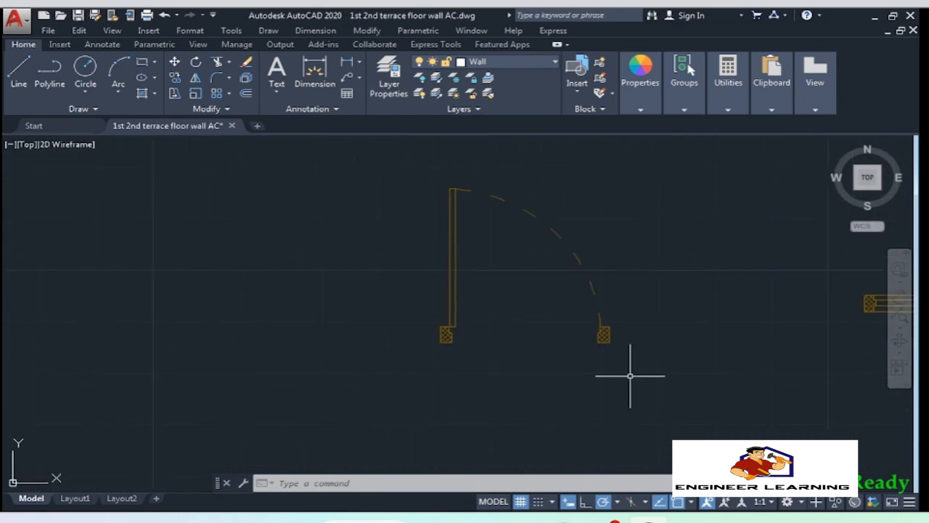
{"action": "left_click", "coordinate": [630, 376]}
{"action": "left_click", "coordinate": [394, 276]}
{"action": "type", "text": "co"}
{"action": "key", "text": "Return"}
{"action": "left_click", "coordinate": [498, 309]}
{"action": "scroll", "coordinate": [607, 274], "scroll_direction": "down", "scroll_amount": 5}
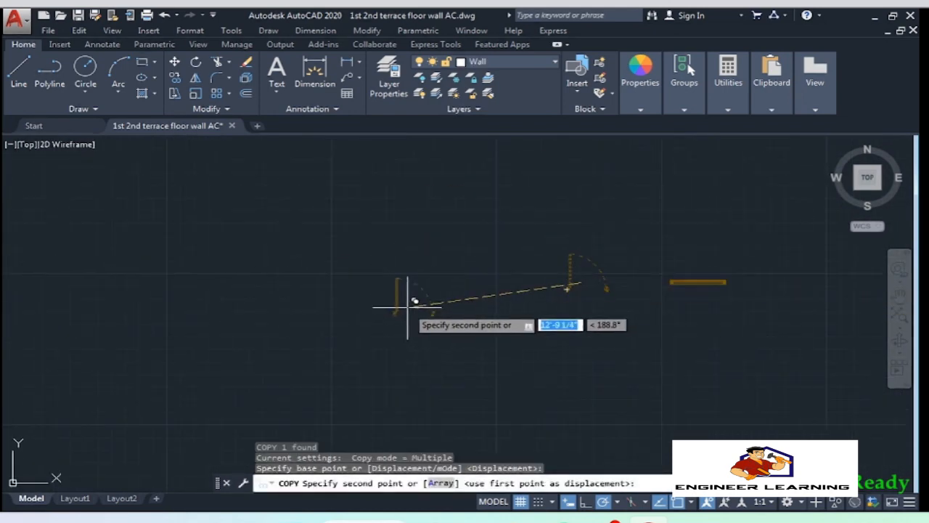
{"action": "left_click", "coordinate": [409, 308]}
{"action": "key", "text": "Return"}
Explode the copied door block
{"action": "scroll", "coordinate": [420, 310], "scroll_direction": "up", "scroll_amount": 5}
{"action": "left_click", "coordinate": [421, 313]}
{"action": "left_click", "coordinate": [330, 282]}
{"action": "type", "text": "explo"}
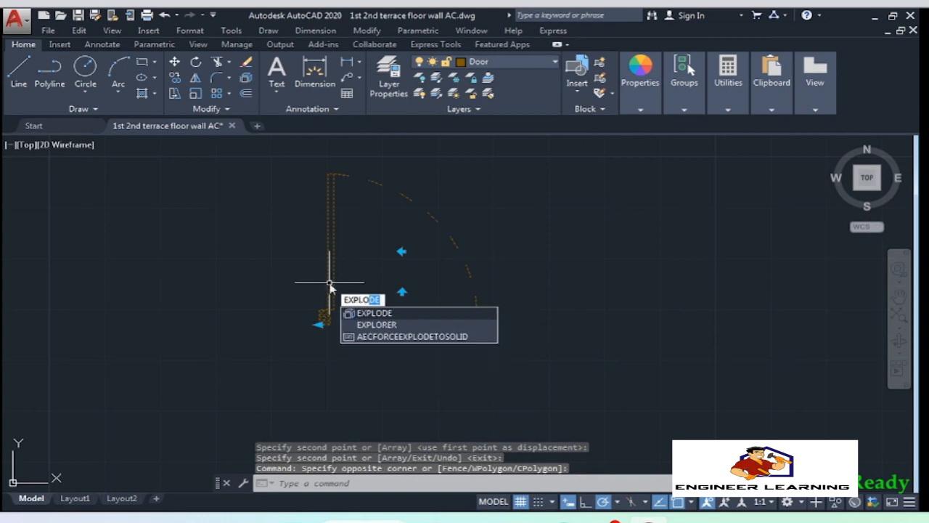
{"action": "key", "text": "Return"}
Move the dashed swing arc of the exploded door away from the leaf and frames, up to the right
{"action": "scroll", "coordinate": [263, 303], "scroll_direction": "up", "scroll_amount": 2}
{"action": "left_click", "coordinate": [668, 325]}
{"action": "left_click", "coordinate": [424, 248]}
{"action": "type", "text": "m"}
{"action": "key", "text": "Return"}
{"action": "left_click", "coordinate": [504, 293]}
{"action": "left_click", "coordinate": [668, 197]}
{"action": "left_click", "coordinate": [290, 259]}
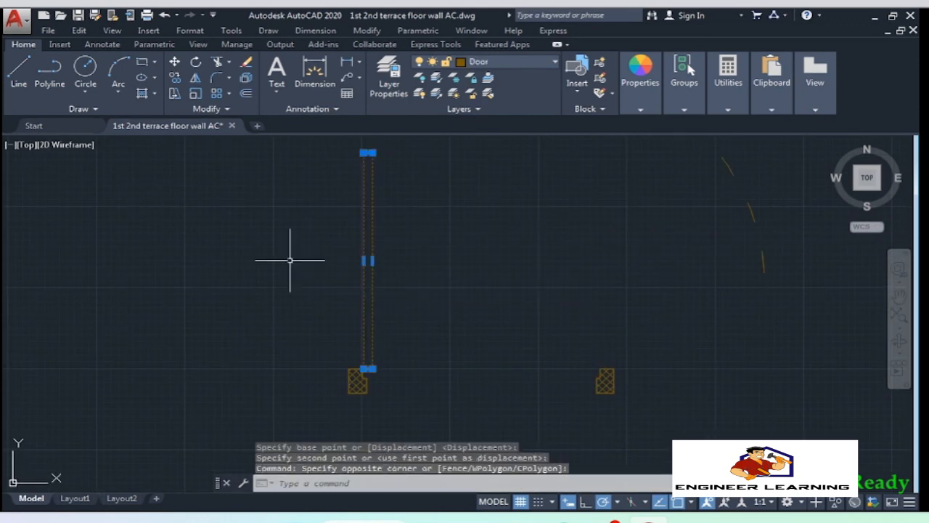
{"action": "key", "text": "Escape"}
{"action": "key", "text": "Escape"}
{"action": "middle_click_drag", "start_coordinate": [306, 345], "coordinate": [321, 358]}
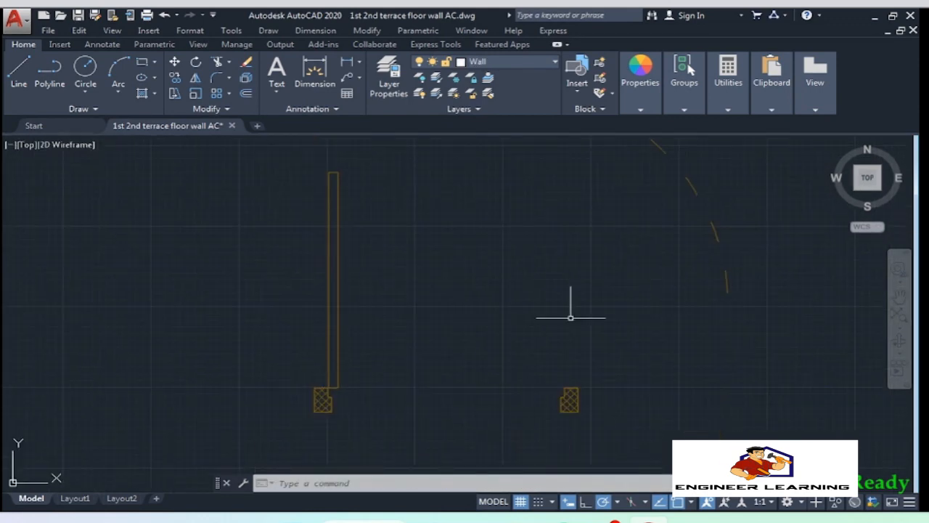
{"action": "type", "text": "l"}
{"action": "key", "text": "Return"}
{"action": "left_click", "coordinate": [314, 412]}
{"action": "key", "text": "Escape"}
{"action": "left_click", "coordinate": [612, 434]}
{"action": "left_click", "coordinate": [533, 312]}
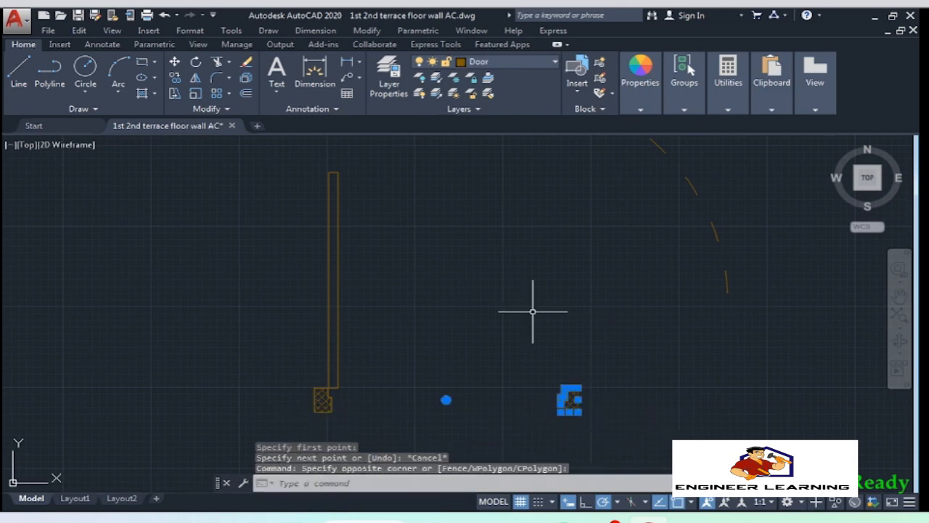
{"action": "type", "text": "m"}
{"action": "key", "text": "Return"}
{"action": "left_click", "coordinate": [578, 412]}
{"action": "key", "text": "Escape"}
Move the right door frame 1' to the right, away from the left frame
{"action": "scroll", "coordinate": [586, 417], "scroll_direction": "up", "scroll_amount": 4}
{"action": "left_click", "coordinate": [654, 444]}
{"action": "left_click", "coordinate": [511, 359]}
{"action": "scroll", "coordinate": [546, 403], "scroll_direction": "down", "scroll_amount": 2}
{"action": "key", "text": "m"}
{"action": "key", "text": "Return"}
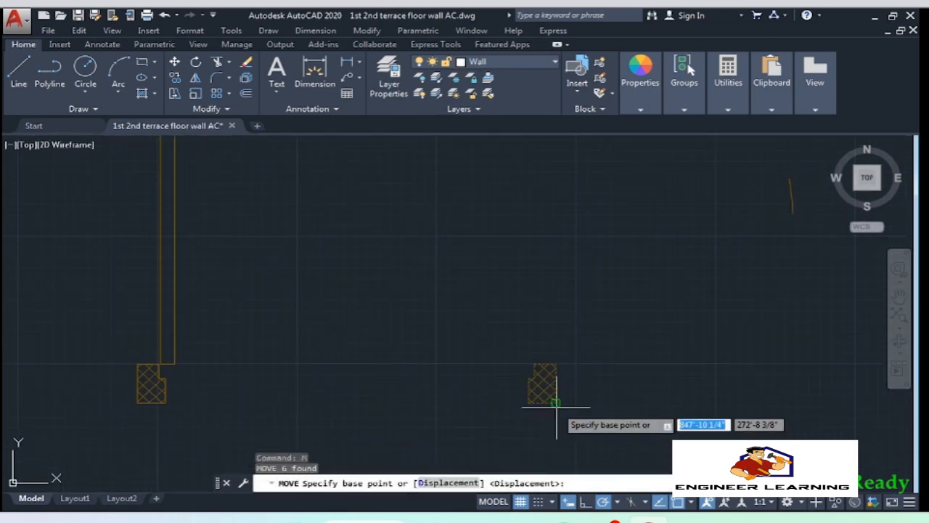
{"action": "left_click", "coordinate": [556, 403]}
{"action": "type", "text": "1'"}
{"action": "key", "text": "Return"}
{"action": "scroll", "coordinate": [711, 451], "scroll_direction": "down", "scroll_amount": 2}
{"action": "middle_click_drag", "start_coordinate": [513, 381], "coordinate": [443, 356]}
{"action": "scroll", "coordinate": [443, 356], "scroll_direction": "up", "scroll_amount": 2}
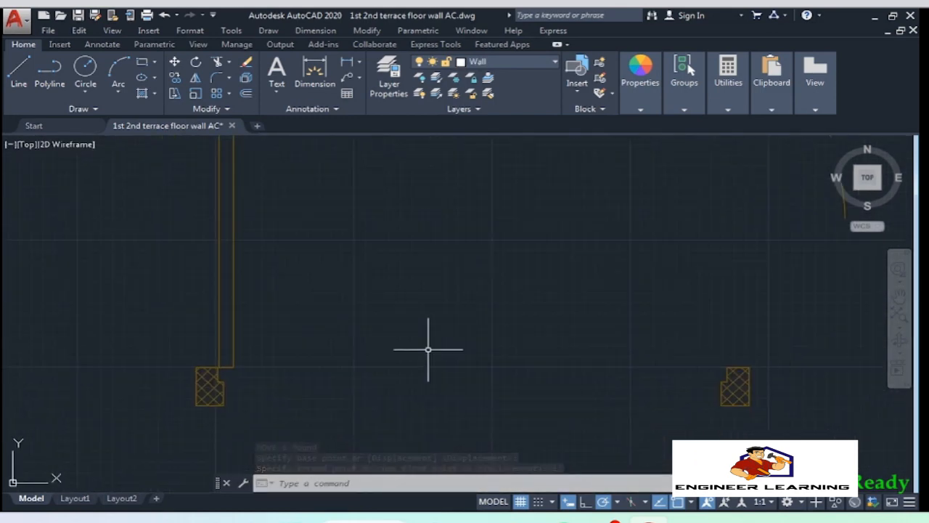
Draw a horizontal guide line between the upper inner corners of the two door frames
{"action": "type", "text": "l"}
{"action": "key", "text": "Return"}
{"action": "left_click", "coordinate": [217, 368]}
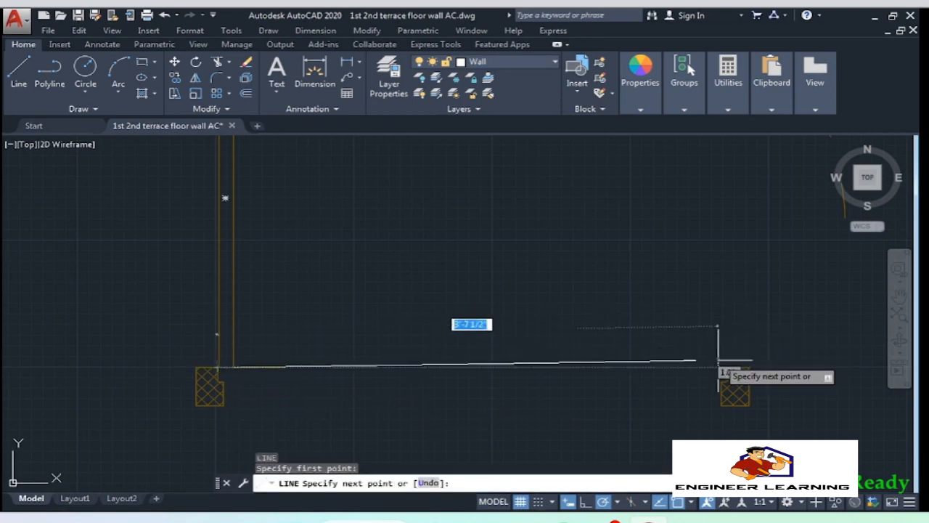
{"action": "left_click", "coordinate": [726, 368]}
{"action": "key", "text": "Escape"}
Rotate the door leaf 270° about its hinge corner at the left frame to lay it along the guide line
{"action": "type", "text": "ro"}
{"action": "key", "text": "Return"}
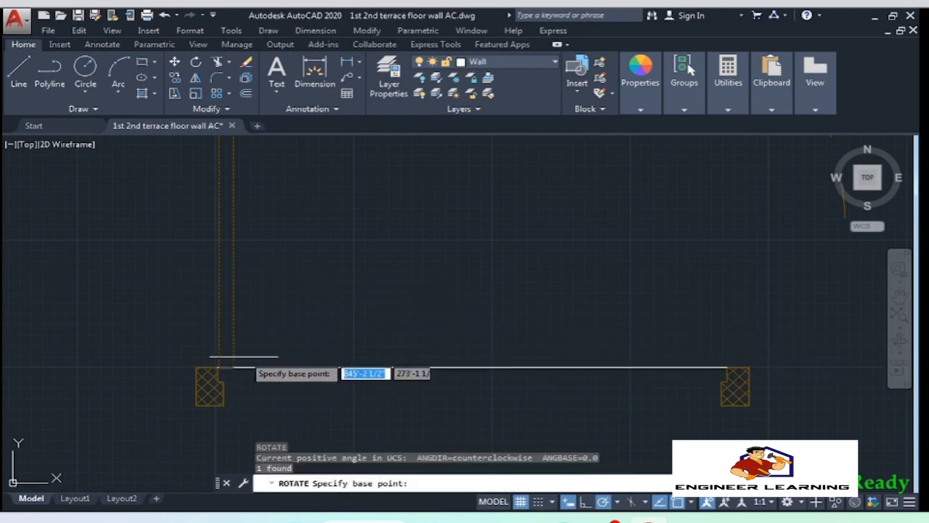
{"action": "left_click", "coordinate": [217, 367]}
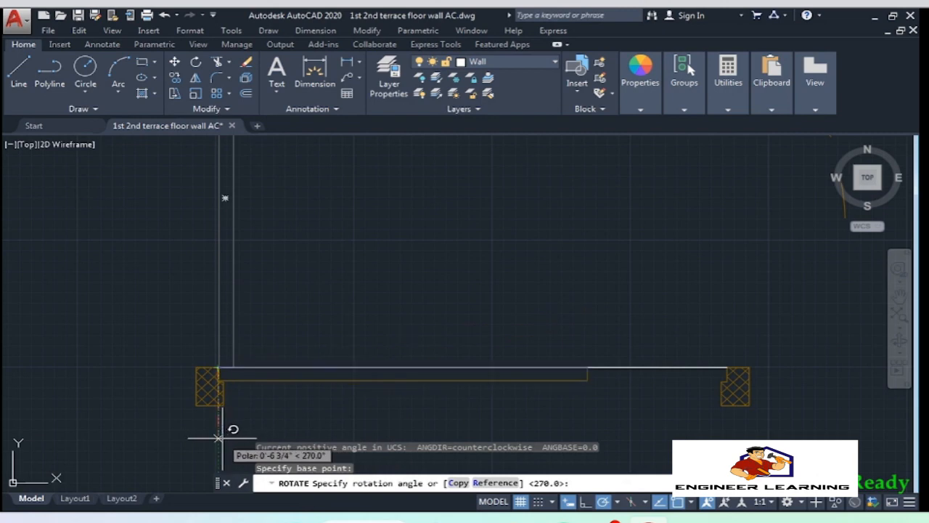
{"action": "key", "text": "Escape"}
Draw a vertical guide line upward from the midpoint of the horizontal guide line
{"action": "type", "text": "l"}
{"action": "key", "text": "Return"}
{"action": "left_click", "coordinate": [472, 368]}
{"action": "left_click", "coordinate": [472, 280]}
{"action": "key", "text": "Return"}
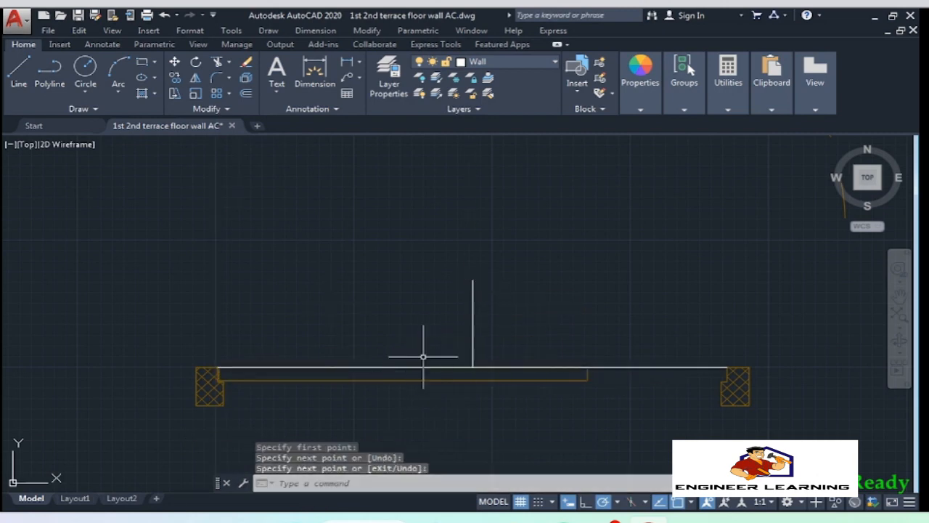
Shorten the door leaf by stretching its free end back to the vertical guide line at mid-opening
{"action": "middle_click_drag", "start_coordinate": [423, 356], "coordinate": [427, 357]}
{"action": "left_click", "coordinate": [512, 386]}
{"action": "left_click", "coordinate": [497, 375]}
{"action": "scroll", "coordinate": [498, 376], "scroll_direction": "up", "scroll_amount": 2}
{"action": "left_click", "coordinate": [733, 369]}
{"action": "scroll", "coordinate": [433, 362], "scroll_direction": "up", "scroll_amount": 3}
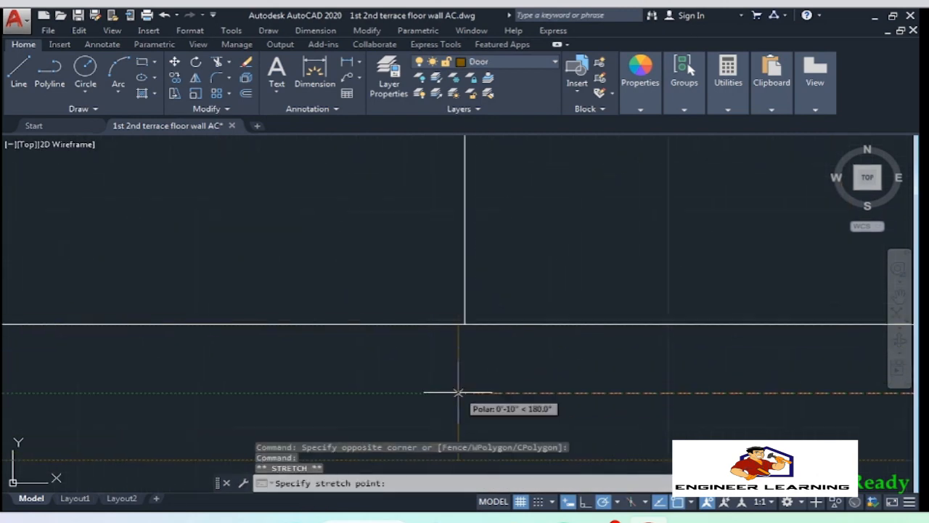
{"action": "scroll", "coordinate": [407, 354], "scroll_direction": "down", "scroll_amount": 3}
Erase the horizontal and vertical guide lines between the door frames
{"action": "left_click", "coordinate": [596, 370]}
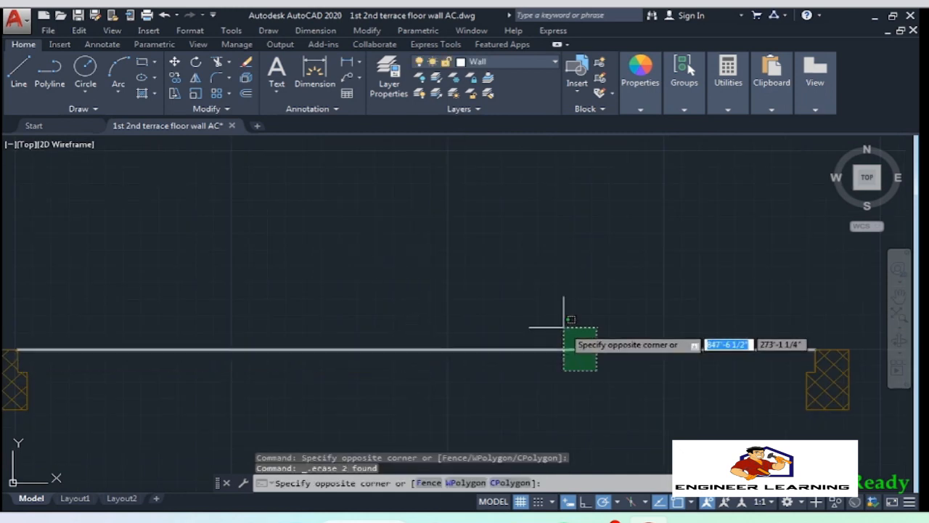
{"action": "key", "text": "Escape"}
{"action": "key", "text": "ctrl+z"}
{"action": "left_click", "coordinate": [594, 381]}
{"action": "left_click", "coordinate": [555, 328]}
{"action": "left_click", "coordinate": [467, 305]}
{"action": "left_click", "coordinate": [382, 266]}
{"action": "key", "text": "Delete"}
Rotate the shortened door leaf upright about its hinge corner at the left frame
{"action": "type", "text": "r"}
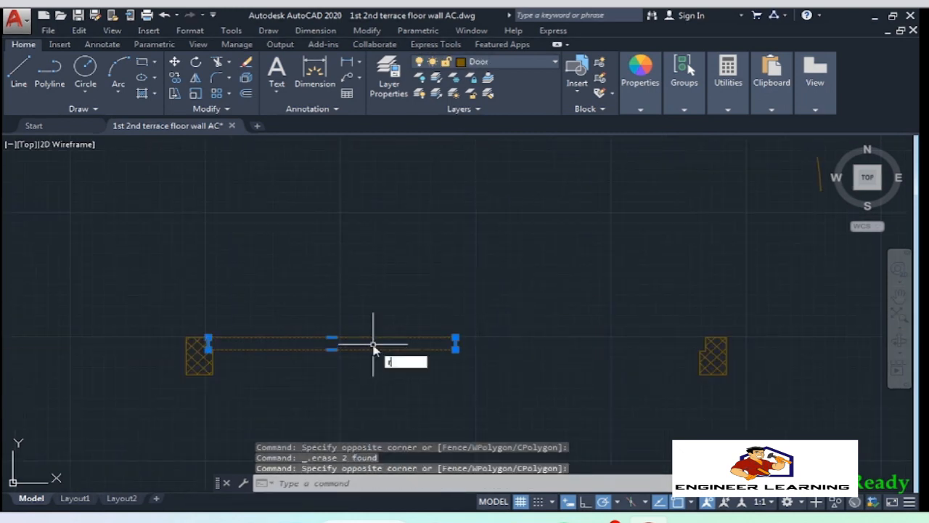
{"action": "type", "text": "o"}
{"action": "key", "text": "Return"}
{"action": "scroll", "coordinate": [208, 324], "scroll_direction": "up", "scroll_amount": 6}
{"action": "middle_click_drag", "start_coordinate": [228, 425], "coordinate": [224, 290]}
{"action": "left_click", "coordinate": [226, 308]}
{"action": "scroll", "coordinate": [230, 383], "scroll_direction": "down", "scroll_amount": 6}
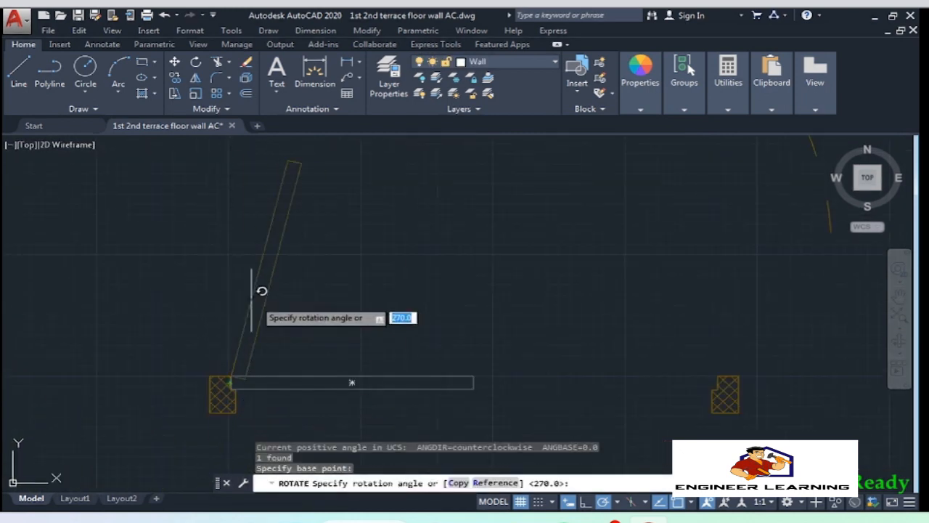
{"action": "left_click", "coordinate": [229, 301]}
{"action": "scroll", "coordinate": [156, 354], "scroll_direction": "down", "scroll_amount": 2}
{"action": "left_click", "coordinate": [255, 324]}
{"action": "left_click", "coordinate": [194, 304]}
{"action": "type", "text": "co"}
{"action": "key", "text": "Return"}
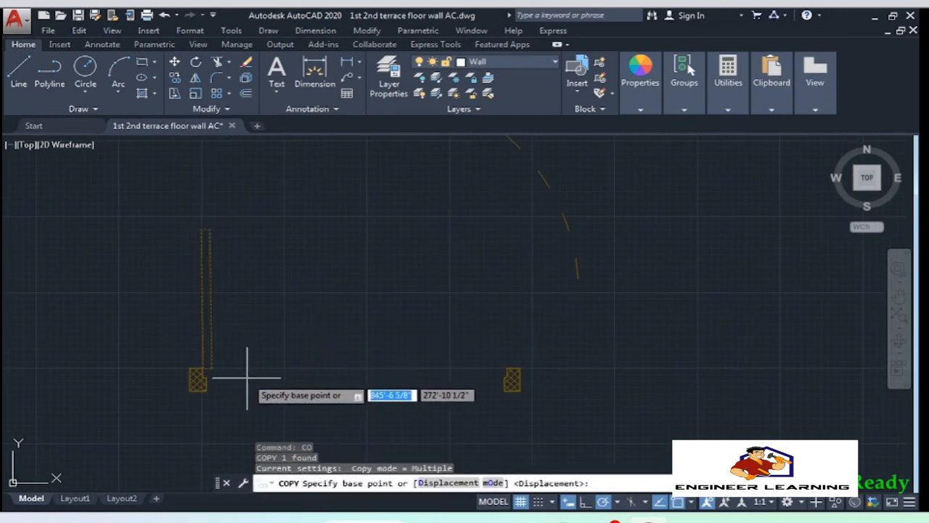
{"action": "key", "text": "Escape"}
{"action": "scroll", "coordinate": [250, 359], "scroll_direction": "up", "scroll_amount": 2}
{"action": "left_click", "coordinate": [298, 378]}
{"action": "left_click", "coordinate": [168, 299]}
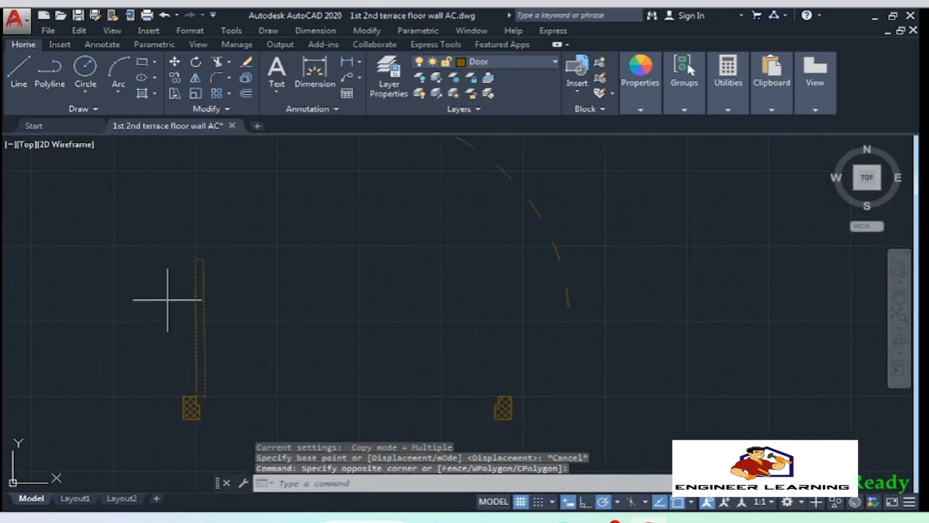
{"action": "type", "text": "mi"}
{"action": "key", "text": "Return"}
{"action": "key", "text": "Escape"}
Undo the leaf rotation and the erasing of the two guide lines
{"action": "key", "text": "ctrl+z"}
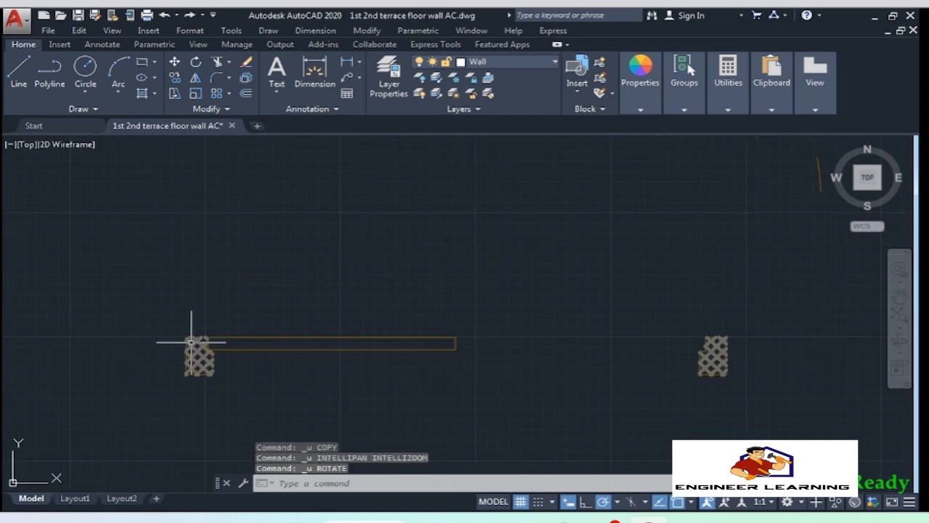
{"action": "key", "text": "ctrl+z"}
{"action": "key", "text": "ctrl+z"}
Rotate the half-width door leaf to vertical about its corner at the left frame, keeping both guide lines
{"action": "type", "text": "ro"}
{"action": "key", "text": "Return"}
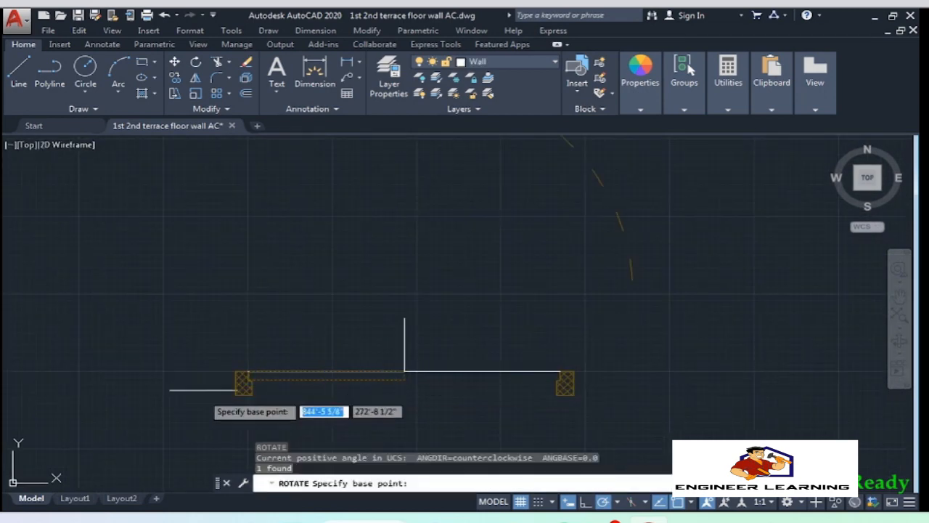
{"action": "scroll", "coordinate": [208, 385], "scroll_direction": "up", "scroll_amount": 7}
{"action": "left_click", "coordinate": [446, 316]}
{"action": "scroll", "coordinate": [269, 402], "scroll_direction": "down", "scroll_amount": 8}
Mirror the upright door leaf across the vertical guide line to the right frame, keeping the original leaf
{"action": "left_click", "coordinate": [291, 312]}
{"action": "type", "text": "m"}
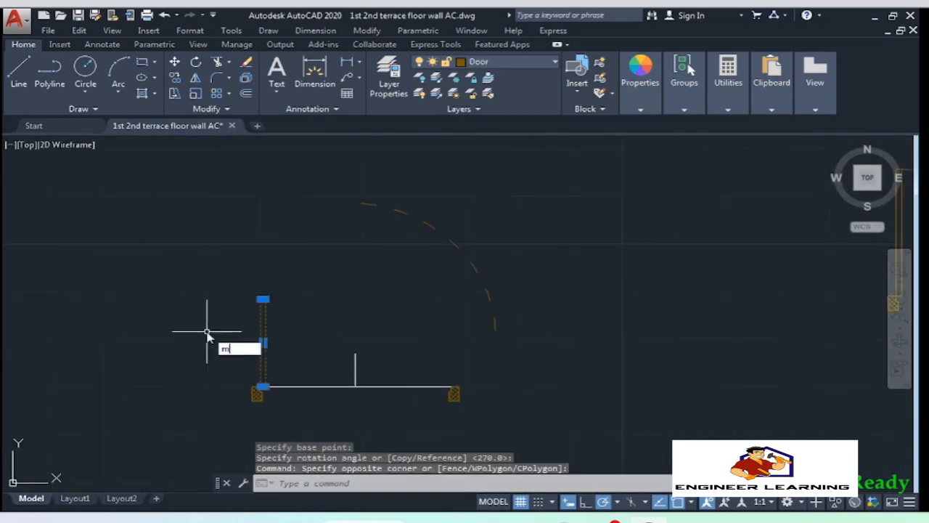
{"action": "type", "text": "i"}
{"action": "key", "text": "Return"}
{"action": "scroll", "coordinate": [333, 386], "scroll_direction": "up", "scroll_amount": 4}
{"action": "left_click", "coordinate": [389, 386]}
{"action": "left_click", "coordinate": [388, 203]}
{"action": "key", "text": "Return"}
{"action": "left_click", "coordinate": [435, 421]}
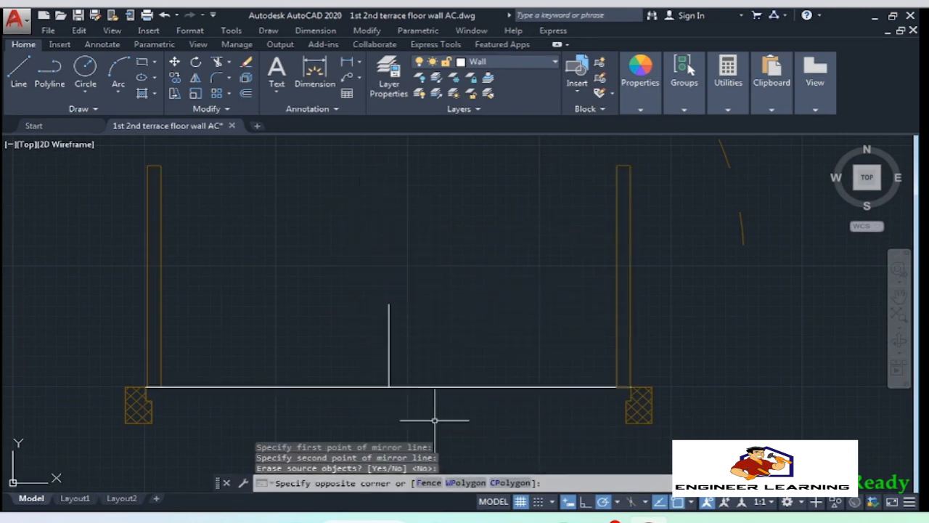
Move the dashed swing arc to the base of the vertical guide line and stretch it to the top of the left leaf
{"action": "left_click", "coordinate": [434, 421]}
{"action": "scroll", "coordinate": [469, 407], "scroll_direction": "down", "scroll_amount": 3}
{"action": "left_click", "coordinate": [587, 157]}
{"action": "left_click", "coordinate": [587, 158]}
{"action": "type", "text": "m"}
{"action": "key", "text": "Return"}
{"action": "left_click", "coordinate": [641, 305]}
{"action": "left_click", "coordinate": [419, 394]}
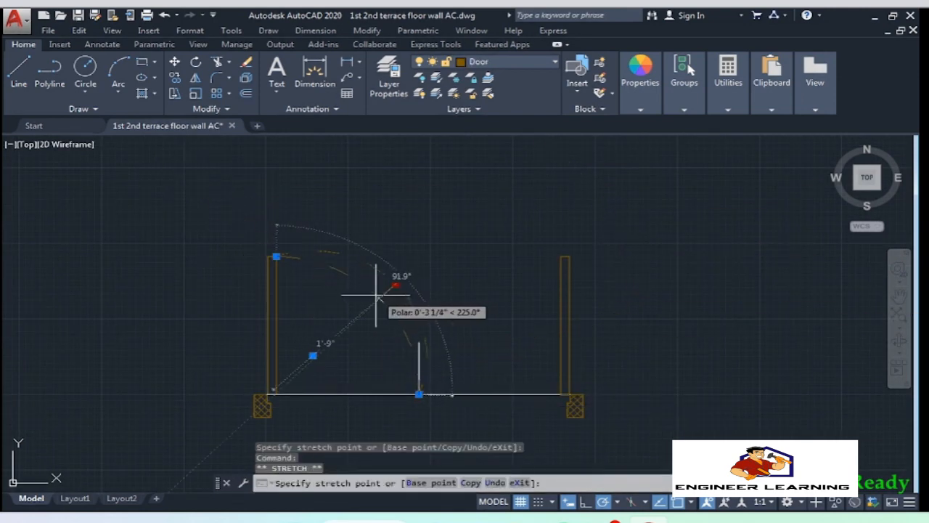
Mirror the swing arc across the vertical guide line for the right leaf, keeping the original, and erase both guide lines
{"action": "key", "text": "Escape"}
{"action": "type", "text": "mi"}
{"action": "key", "text": "Return"}
{"action": "left_click", "coordinate": [419, 394]}
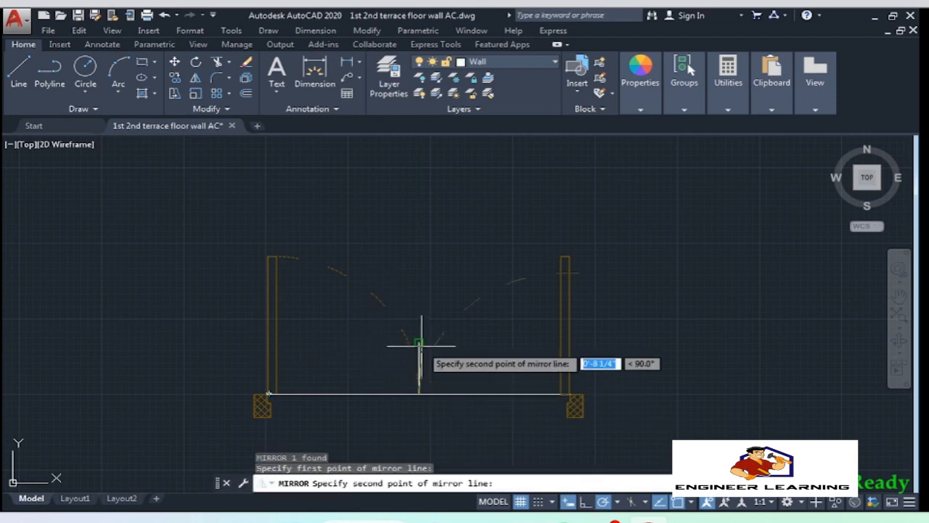
{"action": "scroll", "coordinate": [413, 388], "scroll_direction": "up", "scroll_amount": 4}
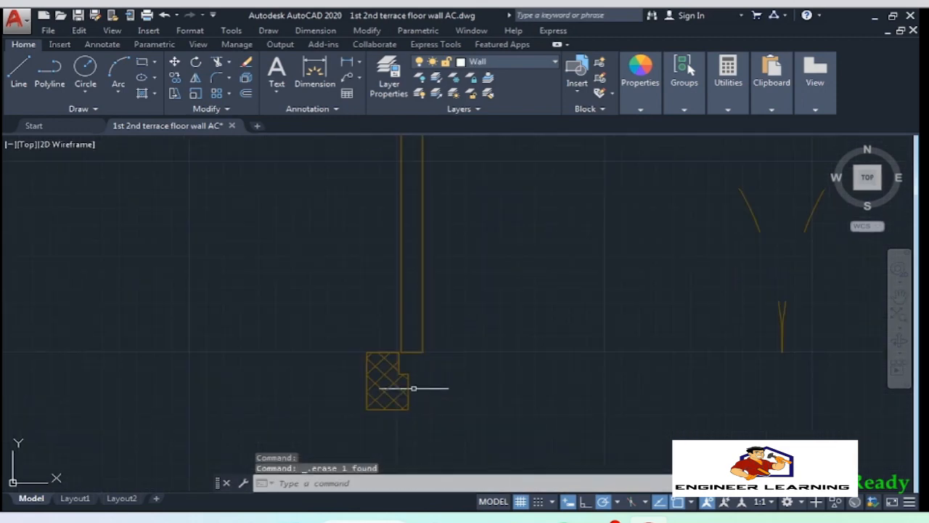
{"action": "left_click", "coordinate": [450, 436]}
{"action": "left_click", "coordinate": [369, 374]}
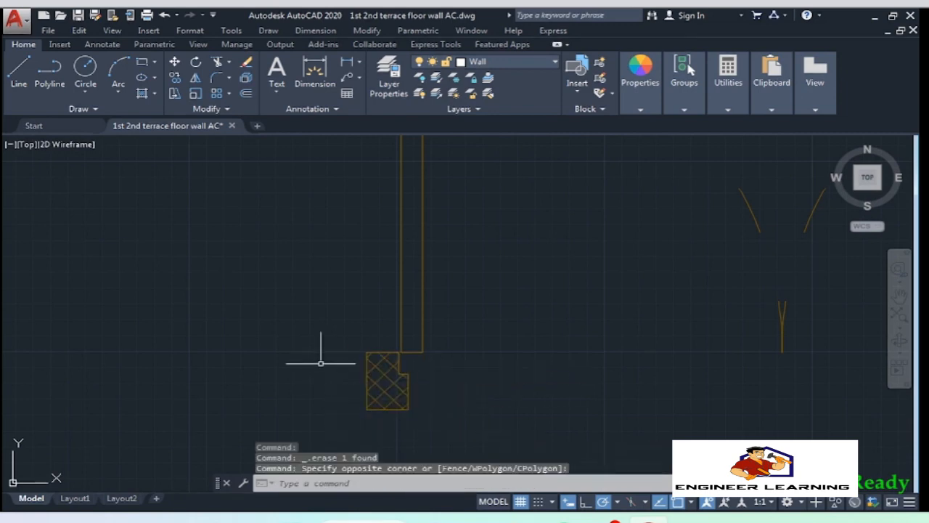
{"action": "left_click", "coordinate": [320, 343]}
{"action": "left_click", "coordinate": [459, 456]}
{"action": "middle_click_drag", "start_coordinate": [458, 456], "coordinate": [577, 423]}
{"action": "middle_click_drag", "start_coordinate": [469, 404], "coordinate": [460, 417]}
{"action": "type", "text": "co"}
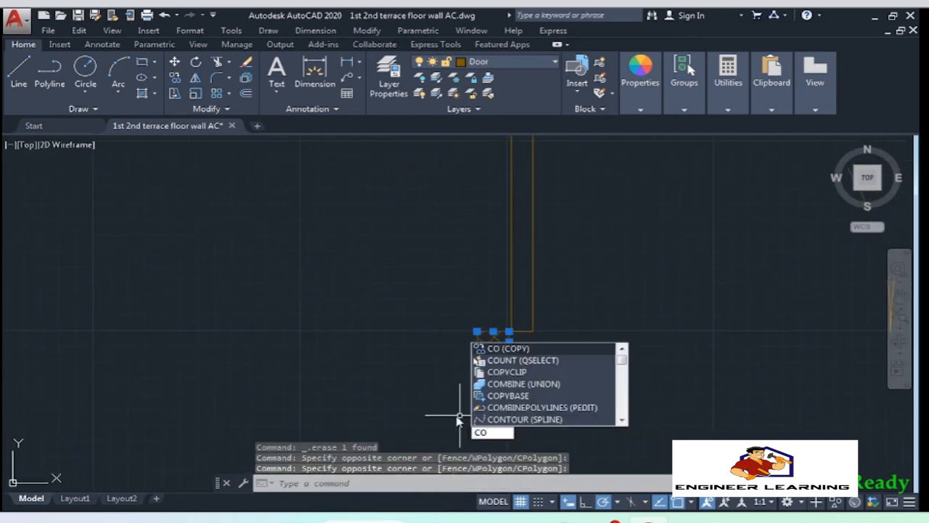
{"action": "key", "text": "Escape"}
Draw a 2' horizontal line leftward from the lower outer corner of the left door frame
{"action": "type", "text": "l"}
{"action": "key", "text": "Return"}
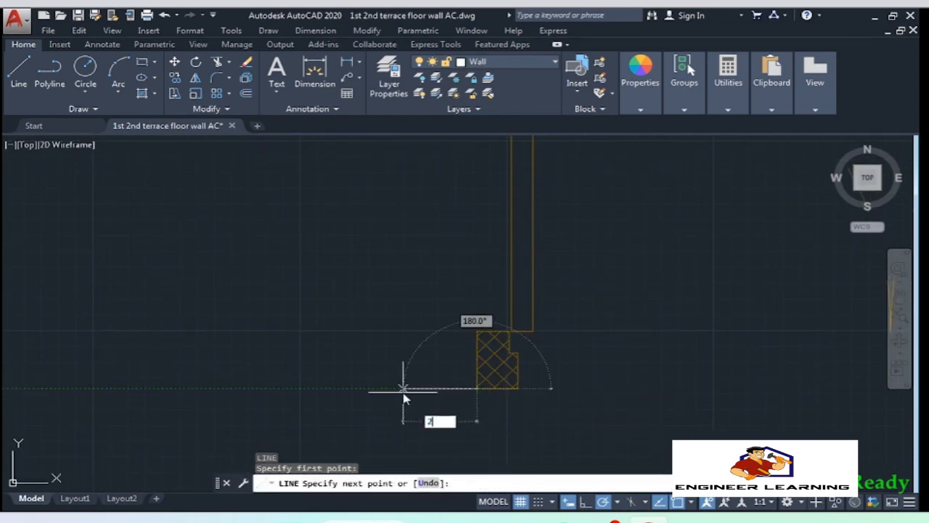
{"action": "key", "text": "Return"}
Copy the hatched left door frame, using its lower outer corner as the base point
{"action": "left_click", "coordinate": [435, 318]}
{"action": "left_click", "coordinate": [548, 412]}
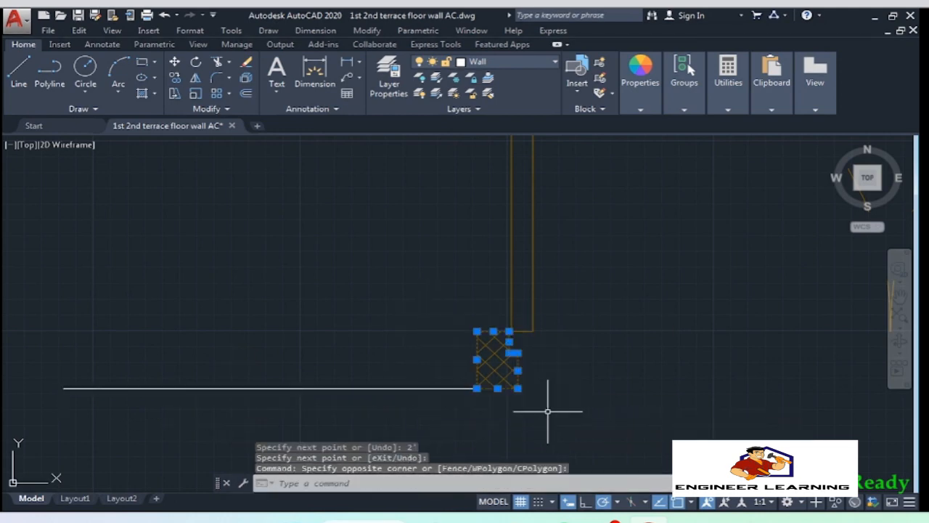
{"action": "type", "text": "co"}
{"action": "key", "text": "Return"}
{"action": "left_click", "coordinate": [477, 388]}
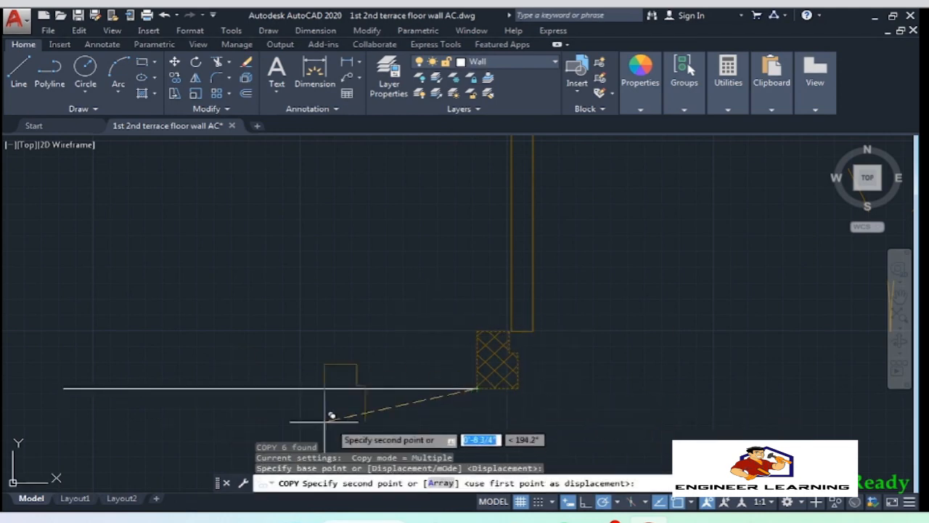
Place the copy of the double door's left hatched jamb at the far end of the leftward guide line
{"action": "left_click", "coordinate": [63, 388]}
{"action": "scroll", "coordinate": [274, 371], "scroll_direction": "down", "scroll_amount": 2}
{"action": "middle_click_drag", "start_coordinate": [646, 399], "coordinate": [267, 367]}
{"action": "scroll", "coordinate": [515, 326], "scroll_direction": "up", "scroll_amount": 2}
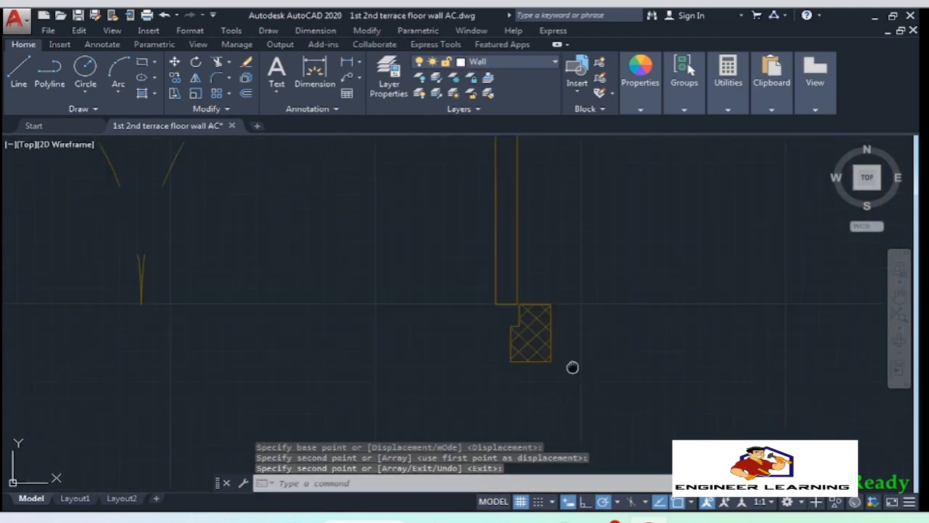
Draw a 2' horizontal guide line outward from the lower outer corner of the double door's right jamb
{"action": "middle_click_drag", "start_coordinate": [573, 368], "coordinate": [493, 404]}
{"action": "type", "text": "l"}
{"action": "key", "text": "Return"}
{"action": "left_click", "coordinate": [470, 398]}
{"action": "type", "text": "2'"}
{"action": "key", "text": "Return"}
{"action": "key", "text": "Return"}
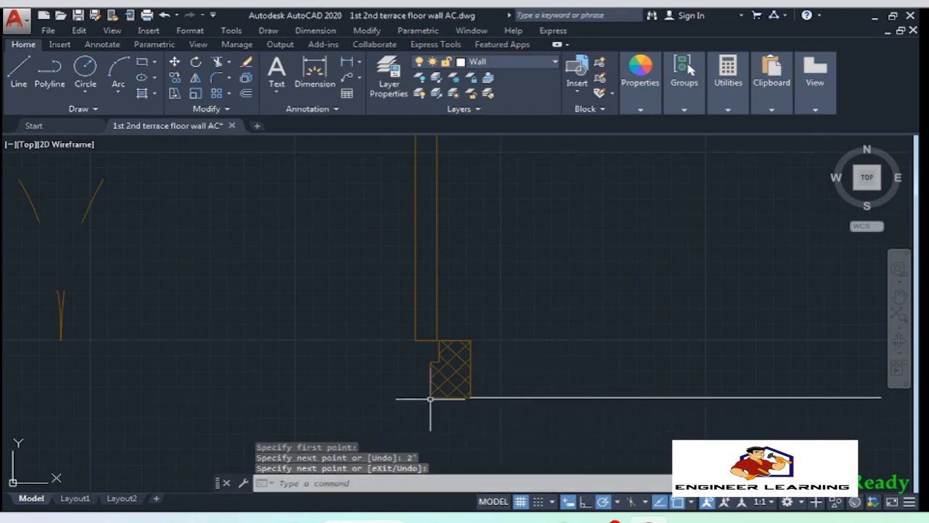
Copy the right jamb from its lower outer corner to the far end of the 2' guide line
{"action": "left_click", "coordinate": [396, 320]}
{"action": "left_click", "coordinate": [519, 428]}
{"action": "type", "text": "co"}
{"action": "key", "text": "Return"}
{"action": "left_click", "coordinate": [470, 397]}
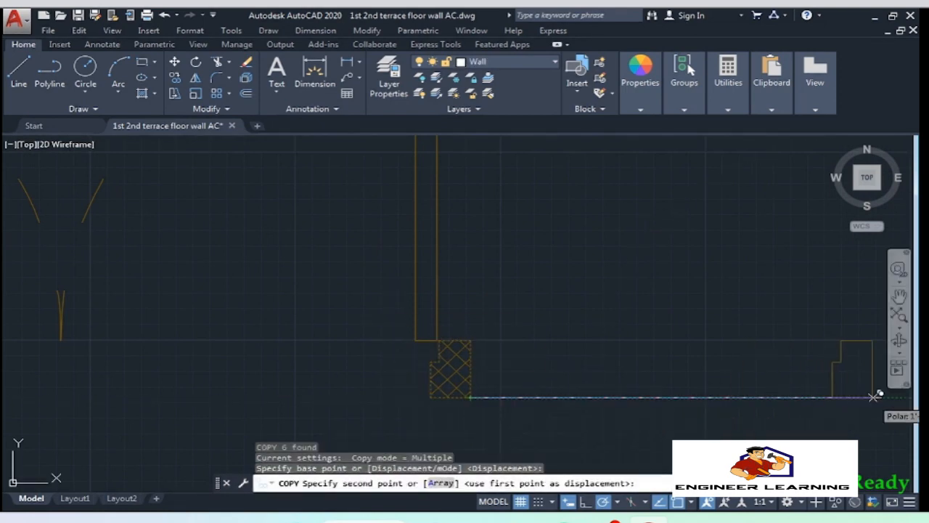
{"action": "left_click", "coordinate": [881, 397]}
{"action": "key", "text": "Return"}
Erase the guide line between the right jamb and its copy
{"action": "left_click", "coordinate": [740, 426]}
{"action": "left_click", "coordinate": [725, 363]}
{"action": "key", "text": "Delete"}
Hatch the interiors of the two unhatched outer jambs
{"action": "scroll", "coordinate": [737, 339], "scroll_direction": "down", "scroll_amount": 5}
{"action": "left_click", "coordinate": [413, 405]}
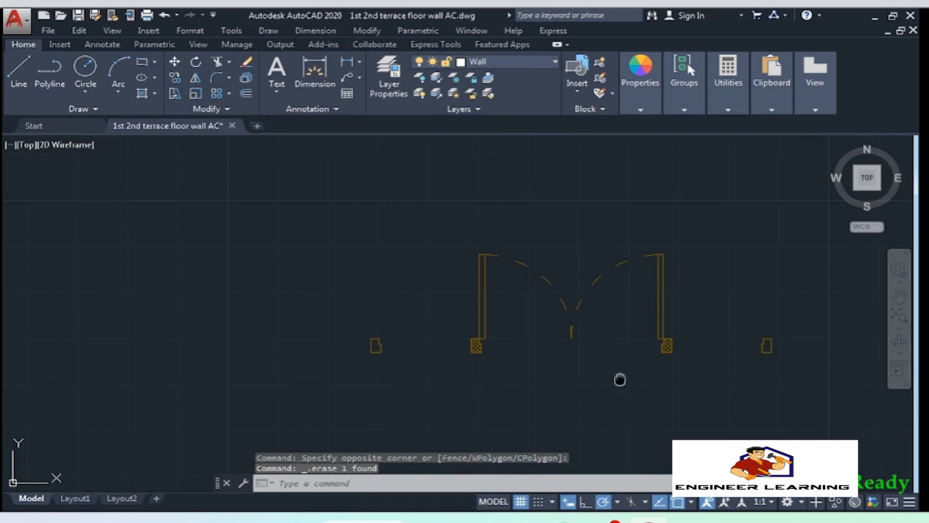
{"action": "scroll", "coordinate": [336, 365], "scroll_direction": "up", "scroll_amount": 5}
{"action": "type", "text": "h"}
{"action": "key", "text": "Return"}
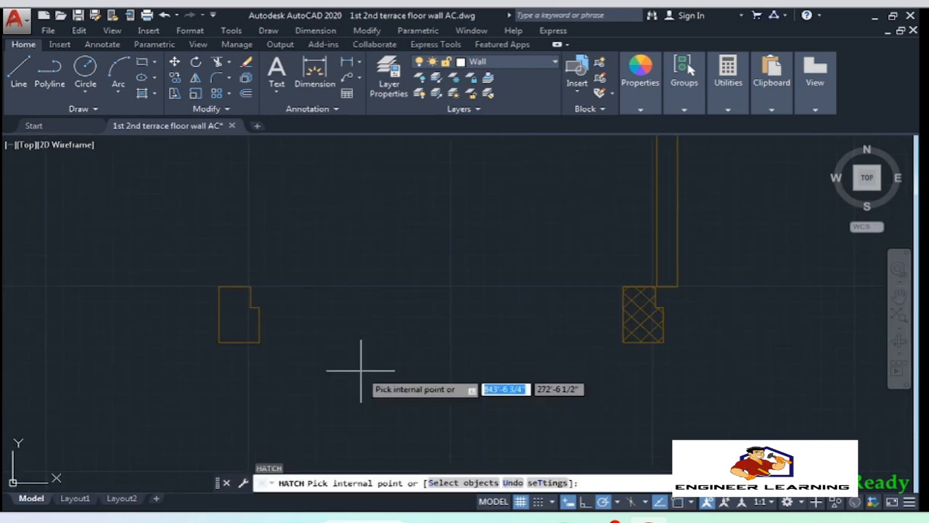
{"action": "scroll", "coordinate": [156, 331], "scroll_direction": "down", "scroll_amount": 2}
{"action": "scroll", "coordinate": [452, 321], "scroll_direction": "down", "scroll_amount": 4}
{"action": "middle_click_drag", "start_coordinate": [624, 328], "coordinate": [399, 355]}
{"action": "scroll", "coordinate": [401, 353], "scroll_direction": "up", "scroll_amount": 6}
{"action": "left_click", "coordinate": [433, 332]}
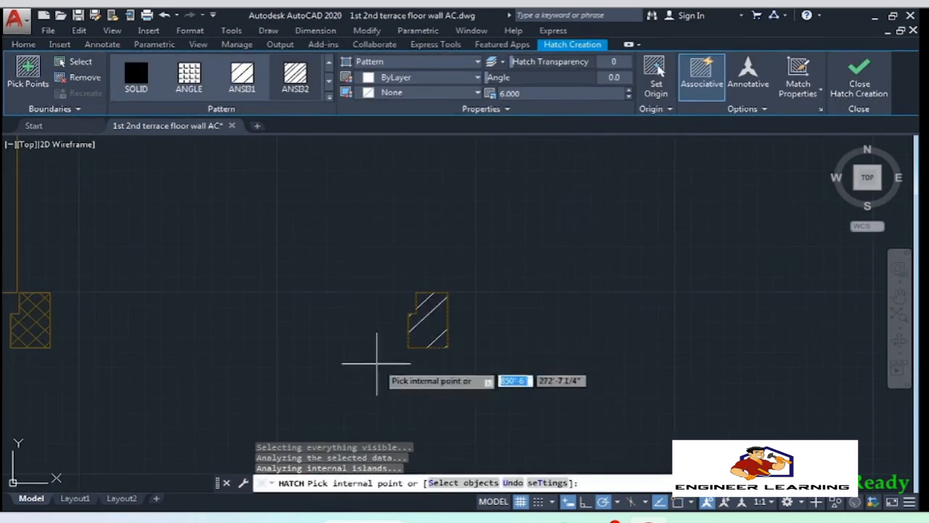
{"action": "key", "text": "Return"}
Change the new jamb hatch to the ANSI37 pattern
{"action": "left_click", "coordinate": [428, 314]}
{"action": "left_click", "coordinate": [329, 96]}
{"action": "left_click", "coordinate": [132, 170]}
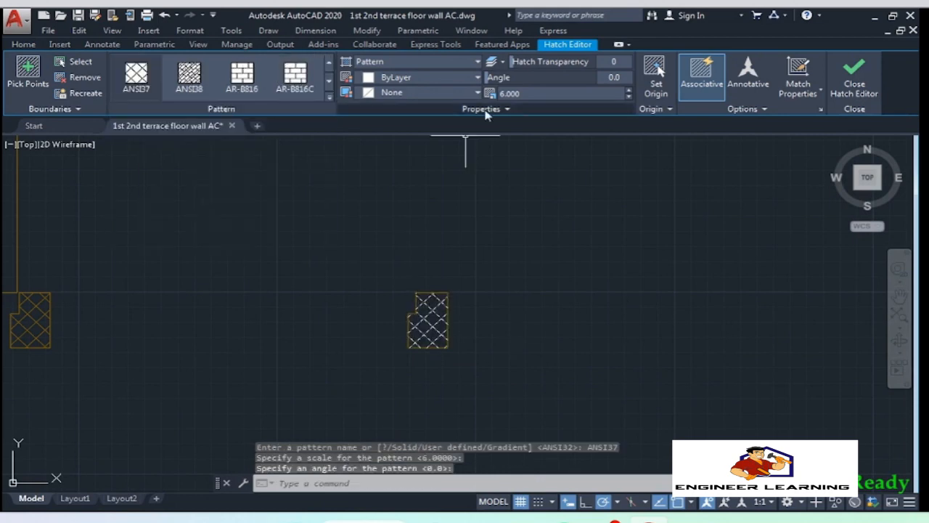
{"action": "left_click", "coordinate": [348, 354]}
{"action": "left_click", "coordinate": [296, 307]}
{"action": "key", "text": "Escape"}
Assign the new jamb hatch to the Door layer
{"action": "left_click", "coordinate": [424, 312]}
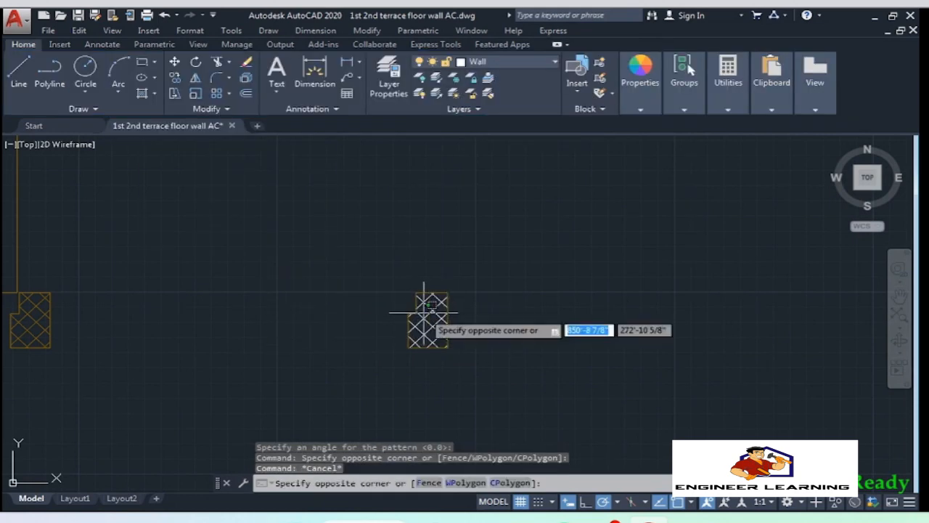
{"action": "left_click", "coordinate": [431, 336]}
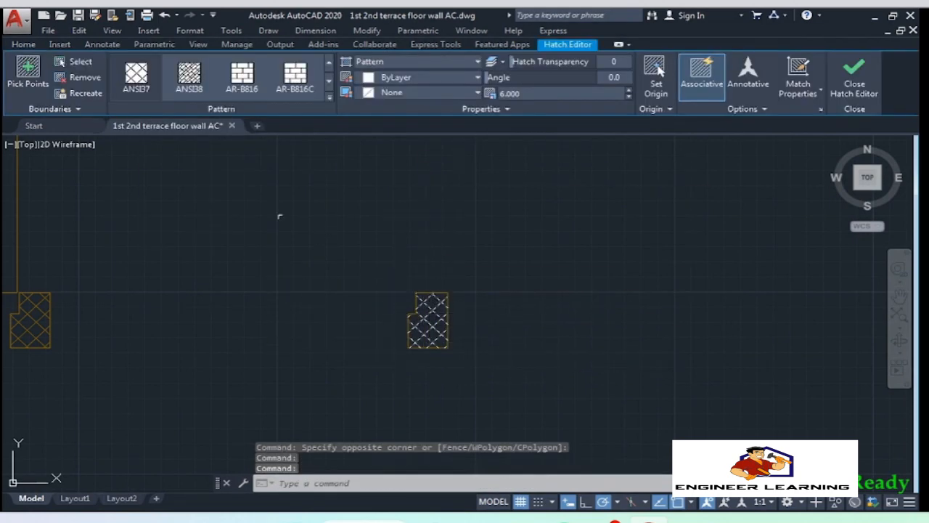
{"action": "left_click", "coordinate": [59, 30]}
{"action": "left_click", "coordinate": [446, 180]}
{"action": "left_click", "coordinate": [245, 216]}
{"action": "left_click", "coordinate": [51, 34]}
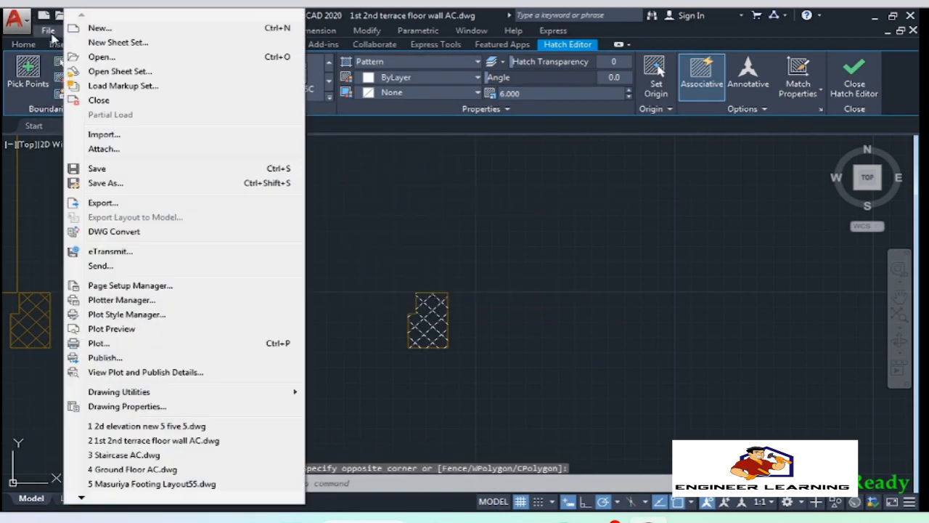
{"action": "left_click", "coordinate": [394, 226]}
{"action": "left_click", "coordinate": [132, 135]}
{"action": "left_click", "coordinate": [23, 45]}
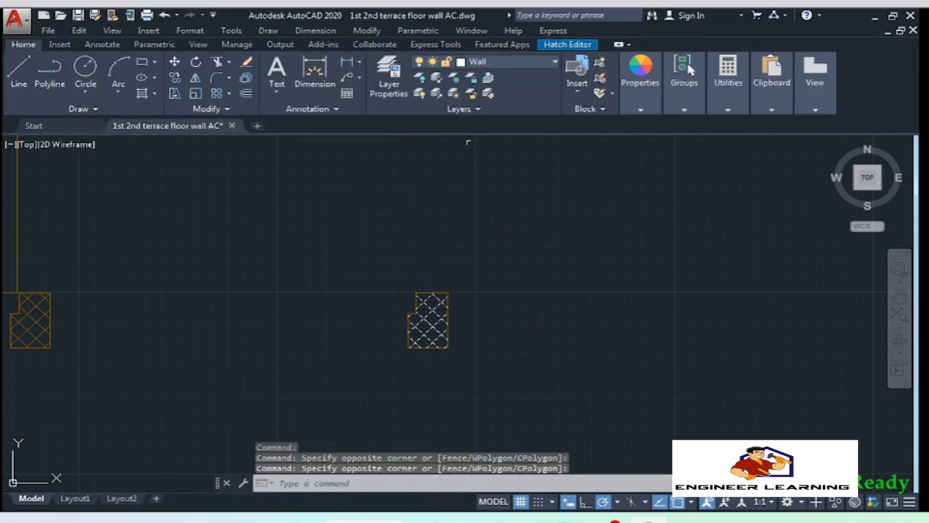
{"action": "left_click", "coordinate": [496, 62]}
{"action": "left_click", "coordinate": [498, 95]}
{"action": "key", "text": "Escape"}
Select the whole double door with all four jambs and assign it to the Door layer
{"action": "left_click", "coordinate": [638, 302]}
{"action": "left_click", "coordinate": [581, 251]}
{"action": "left_click", "coordinate": [553, 232]}
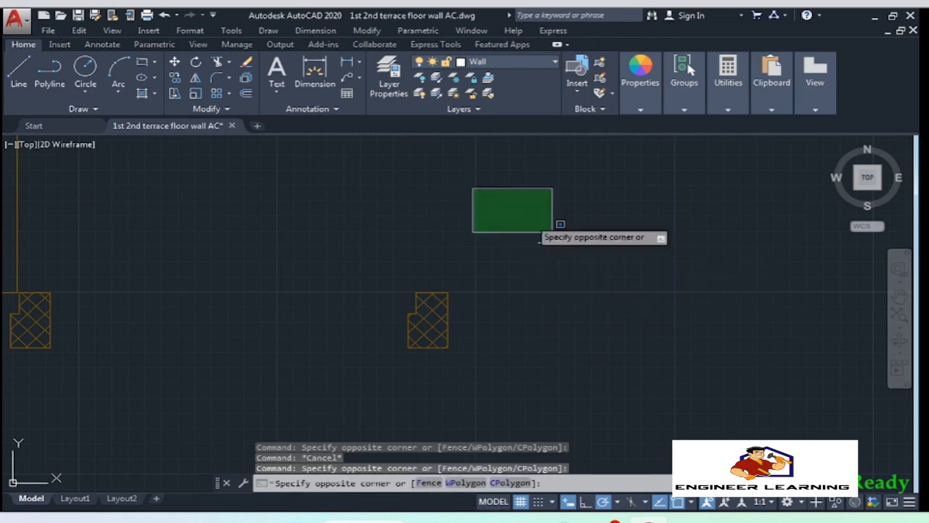
{"action": "scroll", "coordinate": [742, 335], "scroll_direction": "down", "scroll_amount": 5}
{"action": "left_click", "coordinate": [746, 348]}
{"action": "middle_click_drag", "start_coordinate": [647, 339], "coordinate": [672, 341]}
{"action": "left_click", "coordinate": [738, 382]}
{"action": "left_click", "coordinate": [255, 196]}
{"action": "left_click", "coordinate": [488, 63]}
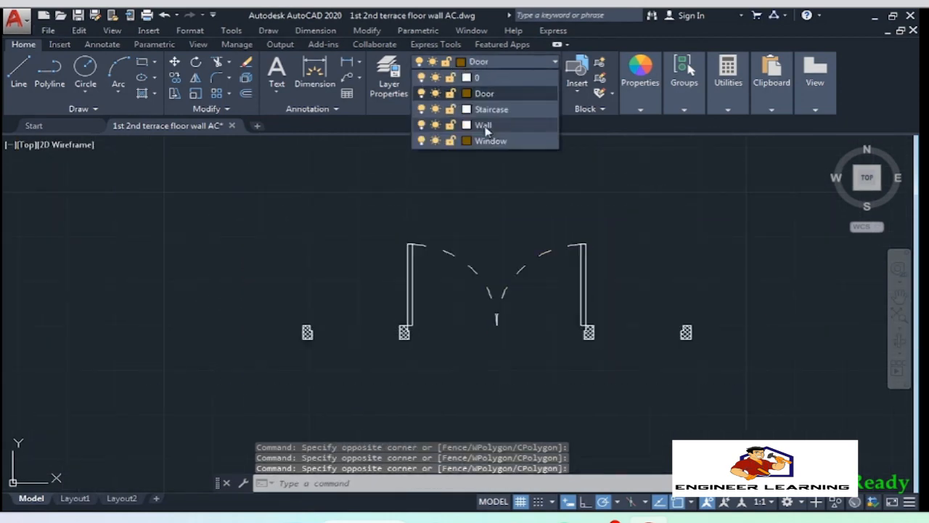
{"action": "left_click", "coordinate": [479, 95]}
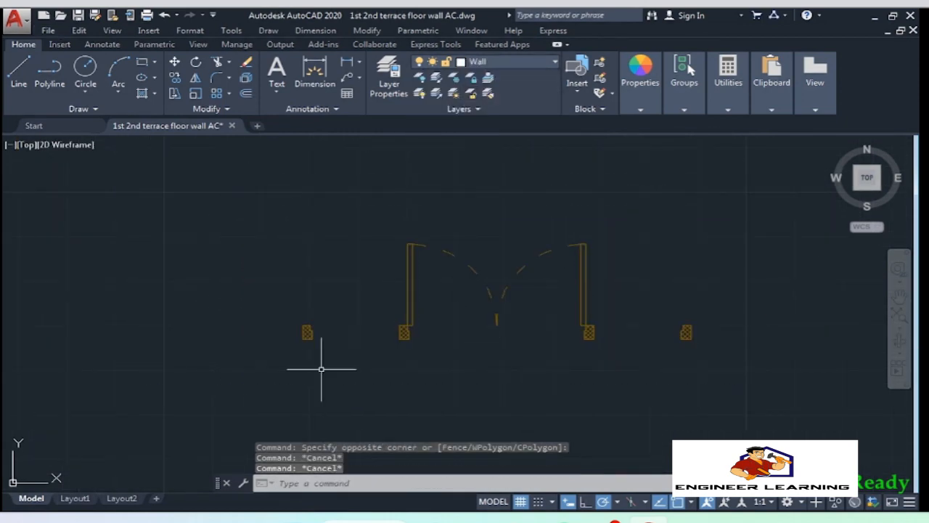
Make Door the current layer
{"action": "scroll", "coordinate": [290, 341], "scroll_direction": "up", "scroll_amount": 6}
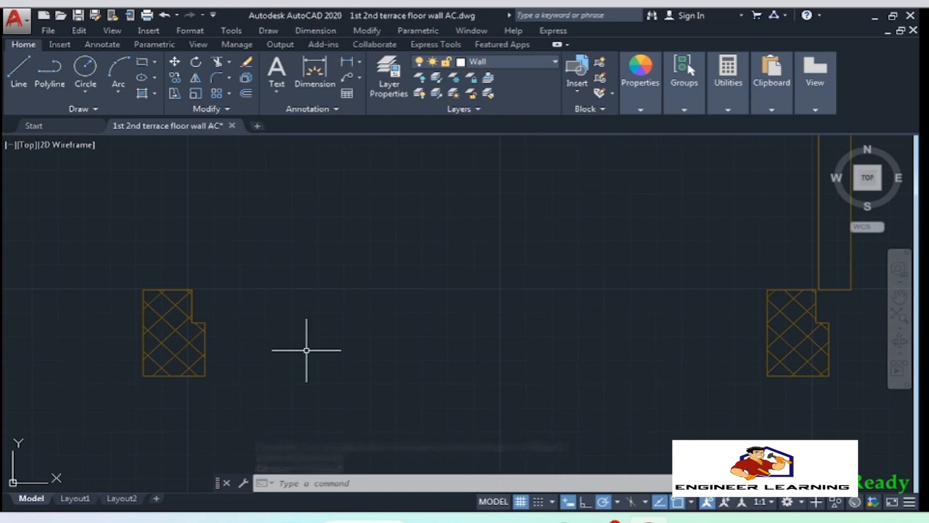
{"action": "type", "text": "L"}
{"action": "key", "text": "Escape"}
{"action": "key", "text": "Escape"}
{"action": "left_click", "coordinate": [483, 61]}
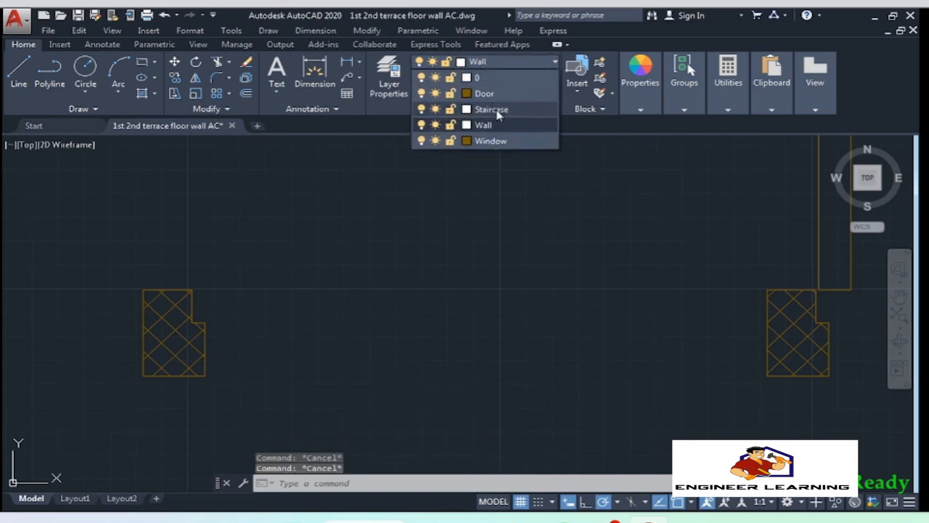
{"action": "left_click", "coordinate": [484, 94]}
Draw a line joining the top edges of the two jambs left of the double door
{"action": "type", "text": "L"}
{"action": "key", "text": "Return"}
{"action": "left_click", "coordinate": [191, 291]}
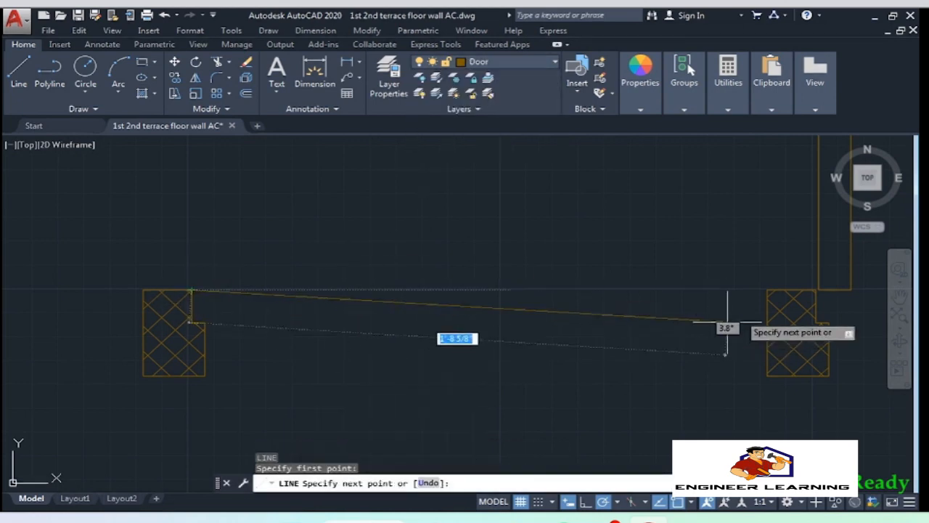
{"action": "left_click", "coordinate": [771, 290]}
{"action": "key", "text": "Return"}
Draw a line joining the bottom edges of the same two left jambs
{"action": "middle_click_drag", "start_coordinate": [249, 380], "coordinate": [141, 405]}
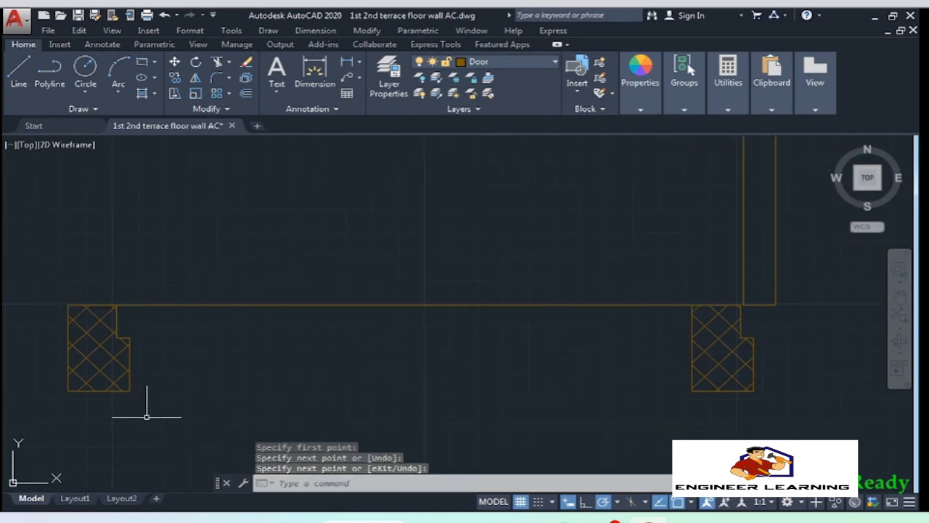
{"action": "key", "text": "Return"}
{"action": "left_click", "coordinate": [128, 391]}
{"action": "left_click", "coordinate": [691, 391]}
{"action": "key", "text": "Return"}
Draw a horizontal line from the left jamb's notch corner across to the neighbouring jamb
{"action": "key", "text": "Return"}
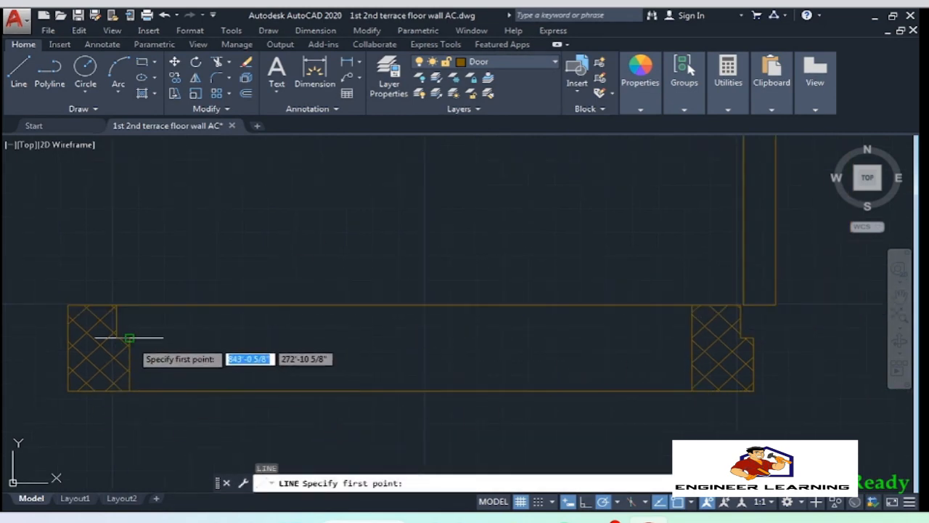
{"action": "left_click", "coordinate": [691, 338]}
{"action": "key", "text": "Return"}
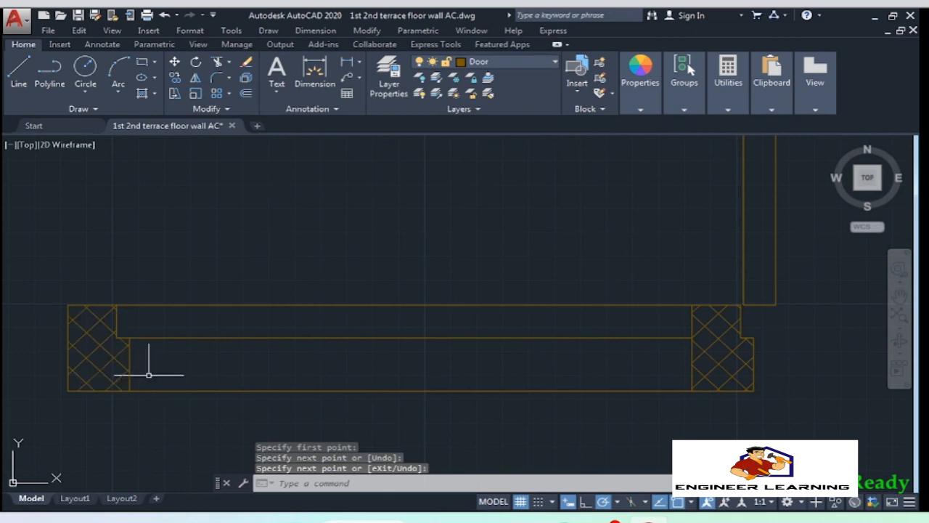
Mirror the left side panel's three lines about the double door's vertical centre line, keeping the originals
{"action": "scroll", "coordinate": [149, 376], "scroll_direction": "down", "scroll_amount": 4}
{"action": "scroll", "coordinate": [156, 362], "scroll_direction": "up", "scroll_amount": 4}
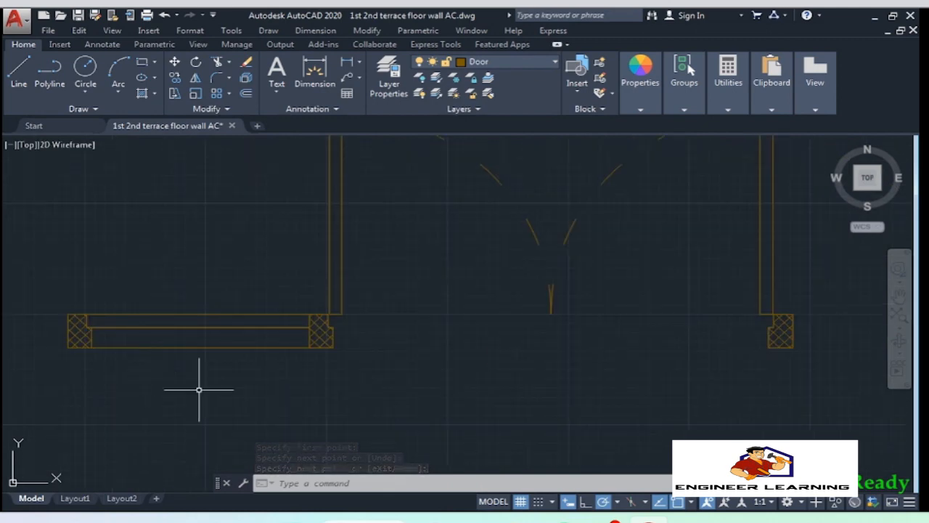
{"action": "scroll", "coordinate": [46, 336], "scroll_direction": "up", "scroll_amount": 4}
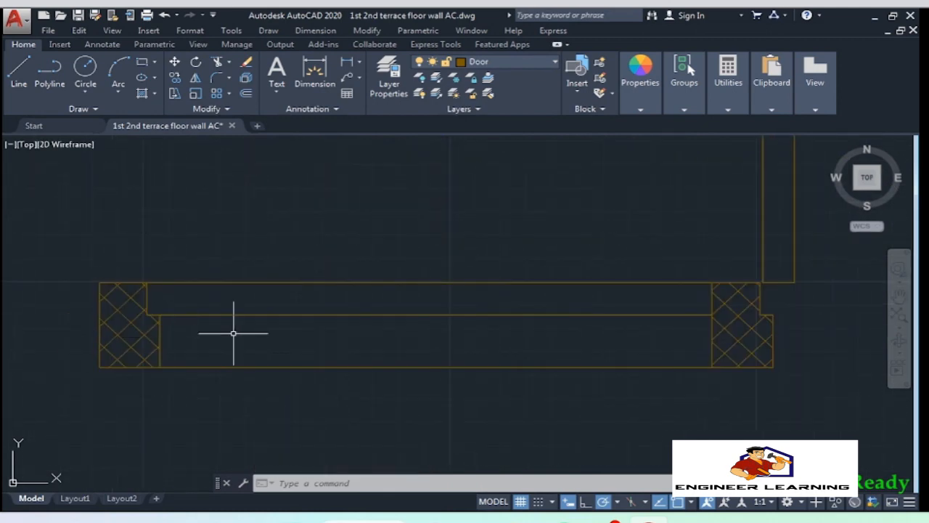
{"action": "scroll", "coordinate": [106, 336], "scroll_direction": "down", "scroll_amount": 4}
{"action": "middle_click_drag", "start_coordinate": [290, 370], "coordinate": [204, 372]}
{"action": "scroll", "coordinate": [178, 385], "scroll_direction": "down", "scroll_amount": 2}
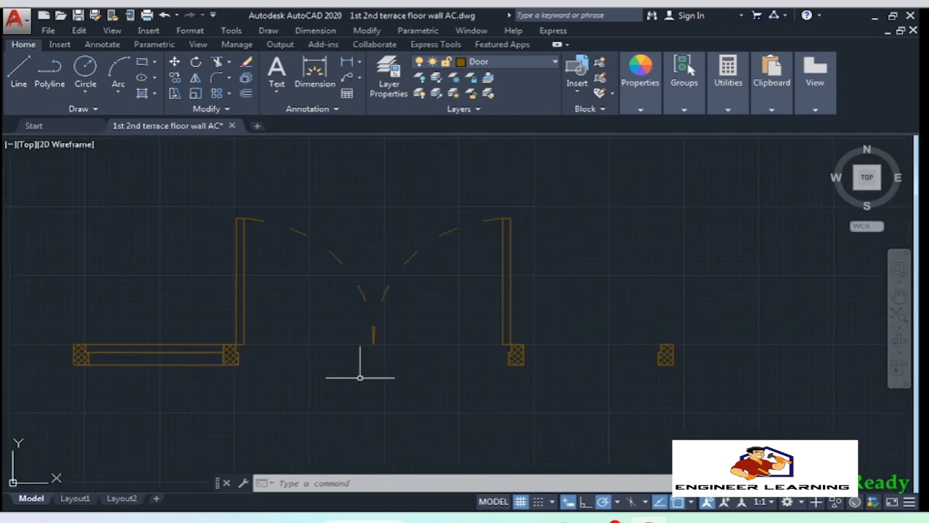
{"action": "left_click", "coordinate": [188, 396]}
{"action": "left_click", "coordinate": [128, 286]}
{"action": "type", "text": "mi"}
{"action": "key", "text": "Return"}
{"action": "left_click", "coordinate": [373, 341]}
{"action": "left_click", "coordinate": [373, 276]}
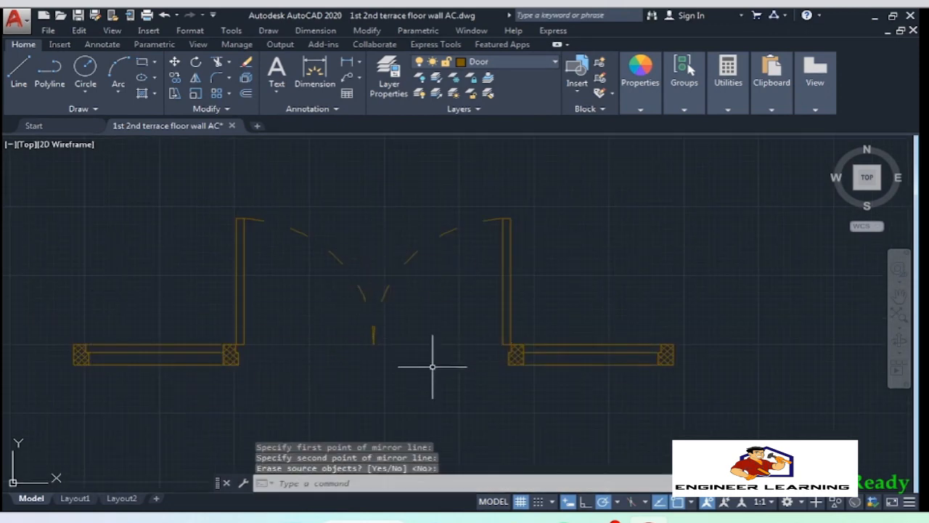
{"action": "scroll", "coordinate": [527, 376], "scroll_direction": "down", "scroll_amount": 2}
{"action": "middle_click_drag", "start_coordinate": [469, 343], "coordinate": [487, 313]}
{"action": "scroll", "coordinate": [478, 331], "scroll_direction": "up", "scroll_amount": 2}
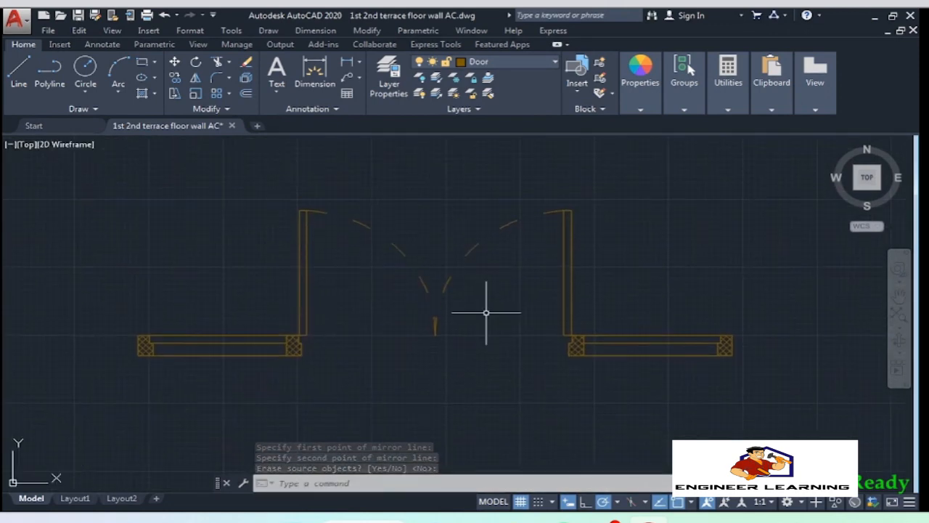
{"action": "key", "text": "Escape"}
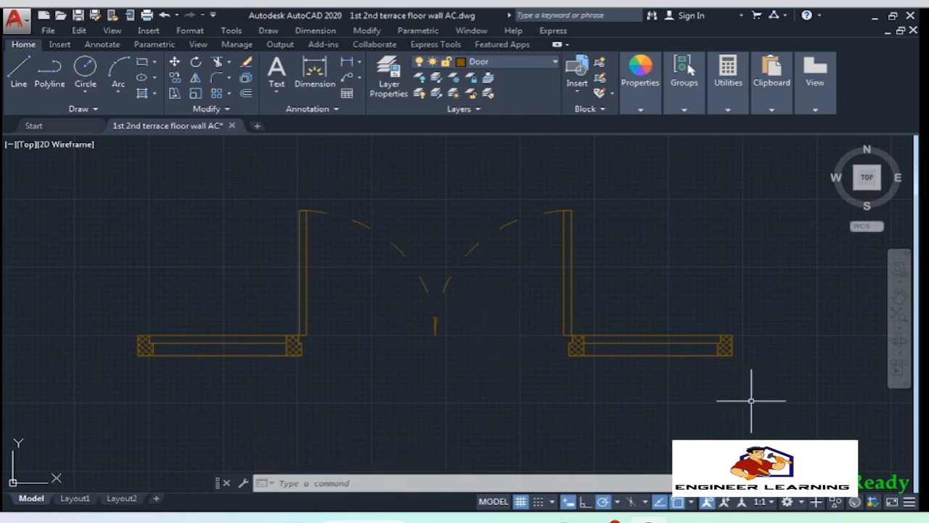
{"action": "scroll", "coordinate": [708, 367], "scroll_direction": "down", "scroll_amount": 8}
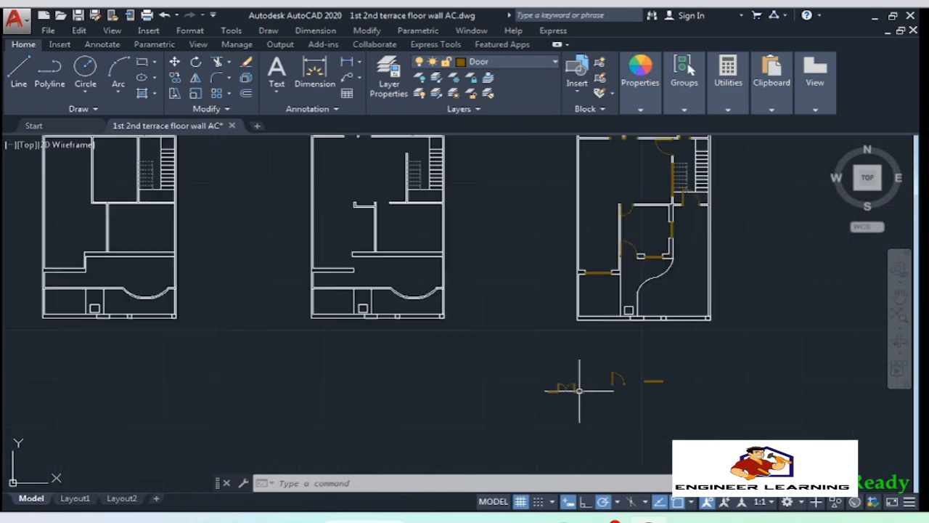
{"action": "scroll", "coordinate": [579, 390], "scroll_direction": "down", "scroll_amount": 2}
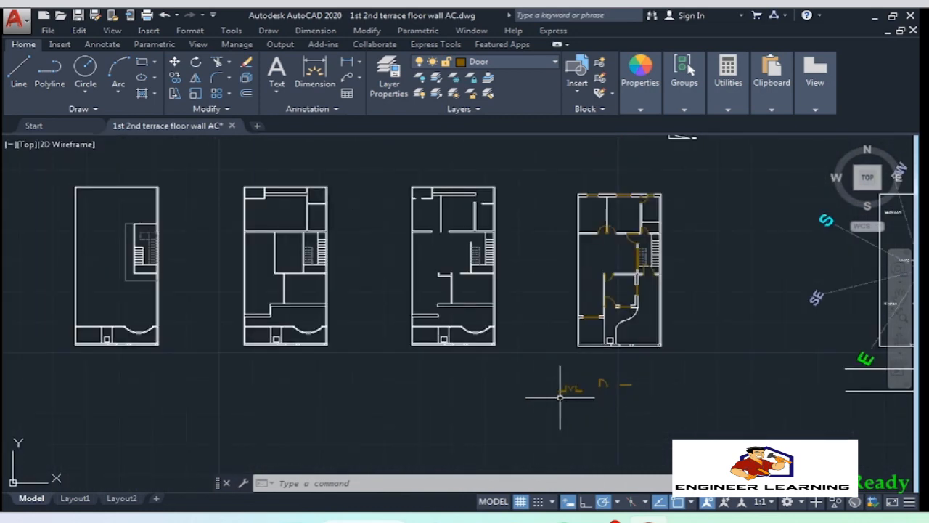
Copy the single door block from below the plans to just above the wall opening beside the partition in the unfinished floor plan
{"action": "scroll", "coordinate": [533, 281], "scroll_direction": "up", "scroll_amount": 4}
{"action": "left_click", "coordinate": [606, 373]}
{"action": "left_click", "coordinate": [514, 349]}
{"action": "type", "text": "co"}
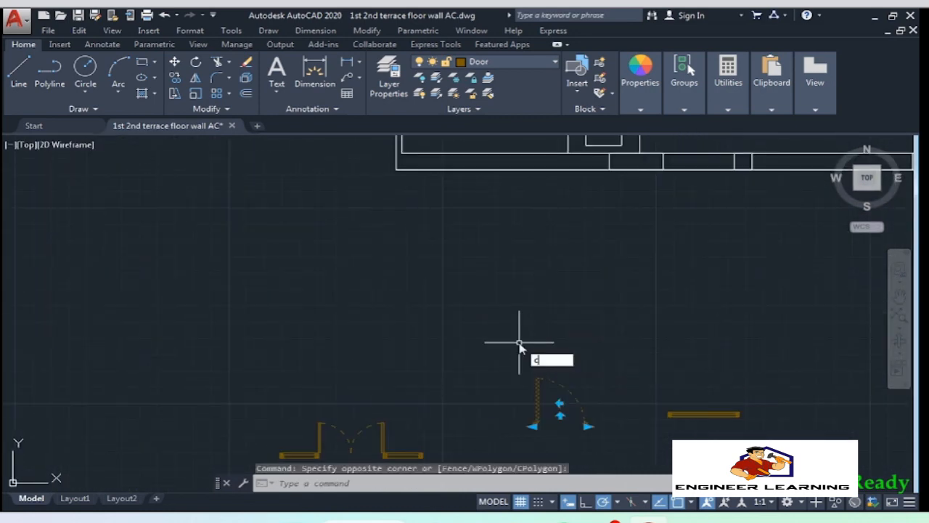
{"action": "key", "text": "Return"}
{"action": "left_click", "coordinate": [584, 425]}
{"action": "scroll", "coordinate": [595, 424], "scroll_direction": "down", "scroll_amount": 6}
{"action": "middle_click_drag", "start_coordinate": [423, 274], "coordinate": [508, 382]}
{"action": "scroll", "coordinate": [472, 260], "scroll_direction": "up", "scroll_amount": 10}
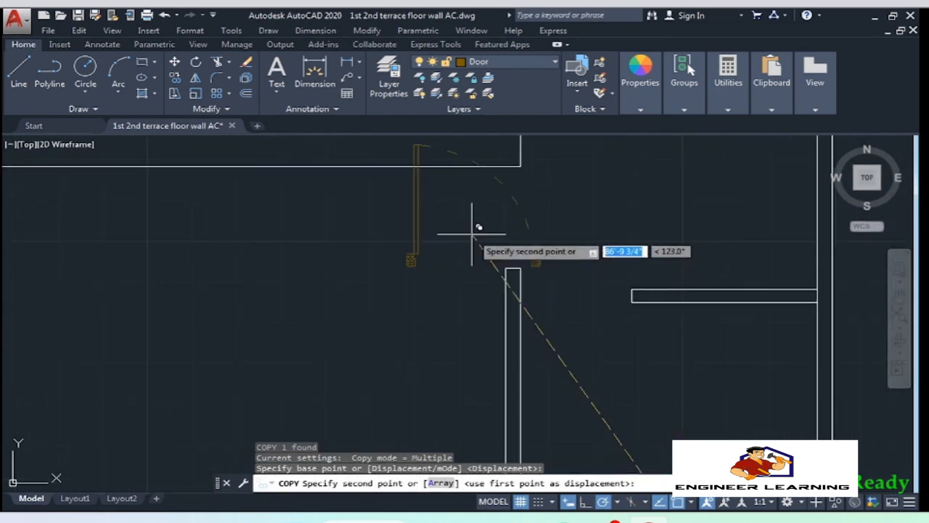
{"action": "scroll", "coordinate": [516, 205], "scroll_direction": "down", "scroll_amount": 4}
{"action": "middle_click_drag", "start_coordinate": [389, 358], "coordinate": [494, 283]}
{"action": "scroll", "coordinate": [445, 312], "scroll_direction": "up", "scroll_amount": 5}
{"action": "left_click", "coordinate": [437, 315]}
{"action": "key", "text": "Return"}
Move the copied door into the opening right of the partition, snapping its jamb corner to the partition face
{"action": "left_click", "coordinate": [396, 360]}
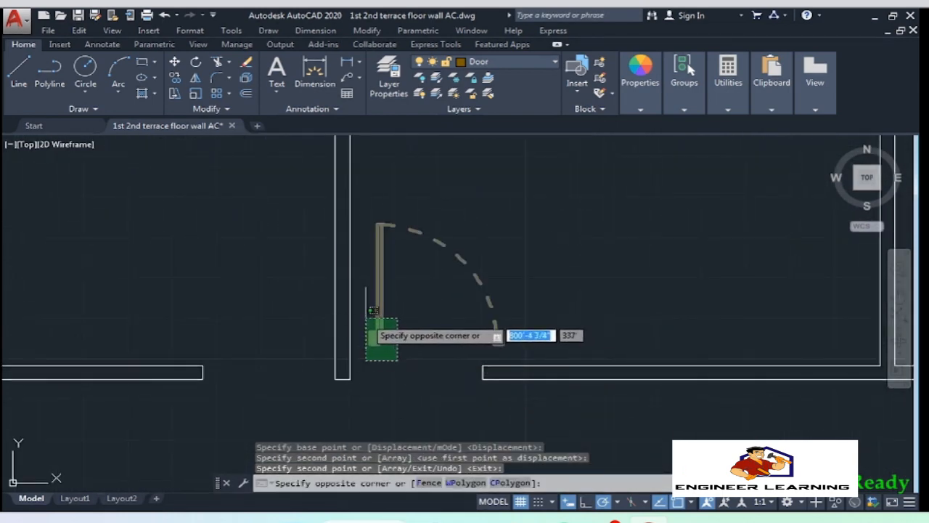
{"action": "left_click", "coordinate": [365, 316]}
{"action": "type", "text": "m"}
{"action": "key", "text": "Return"}
{"action": "scroll", "coordinate": [397, 380], "scroll_direction": "up", "scroll_amount": 5}
{"action": "left_click", "coordinate": [324, 292]}
{"action": "left_click", "coordinate": [273, 380]}
{"action": "scroll", "coordinate": [414, 366], "scroll_direction": "down", "scroll_amount": 5}
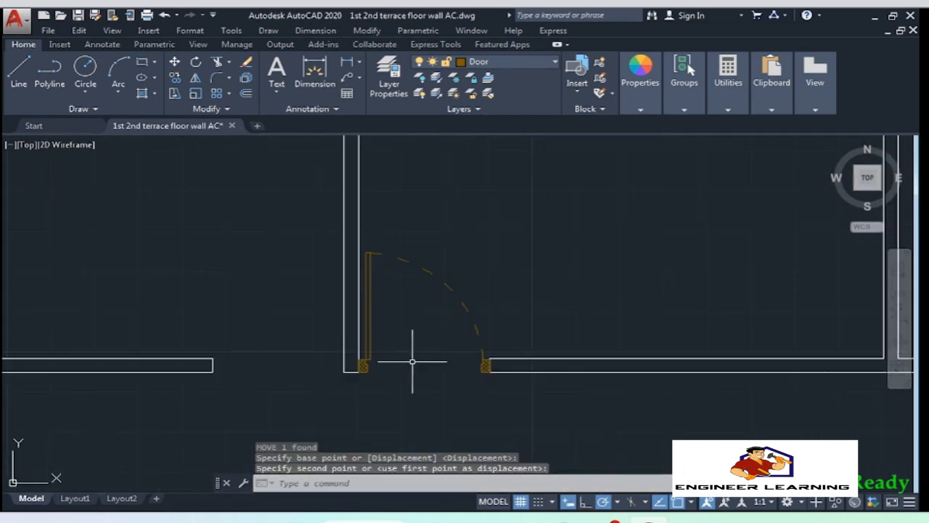
Copy the placed door to the other side of the partition, near the left opening
{"action": "left_click", "coordinate": [413, 361]}
{"action": "left_click", "coordinate": [366, 321]}
{"action": "type", "text": "co"}
{"action": "key", "text": "Return"}
{"action": "left_click", "coordinate": [431, 370]}
{"action": "left_click", "coordinate": [280, 335]}
{"action": "key", "text": "Return"}
Flip the copied door horizontally so its hinge side faces the partition
{"action": "left_click", "coordinate": [244, 307]}
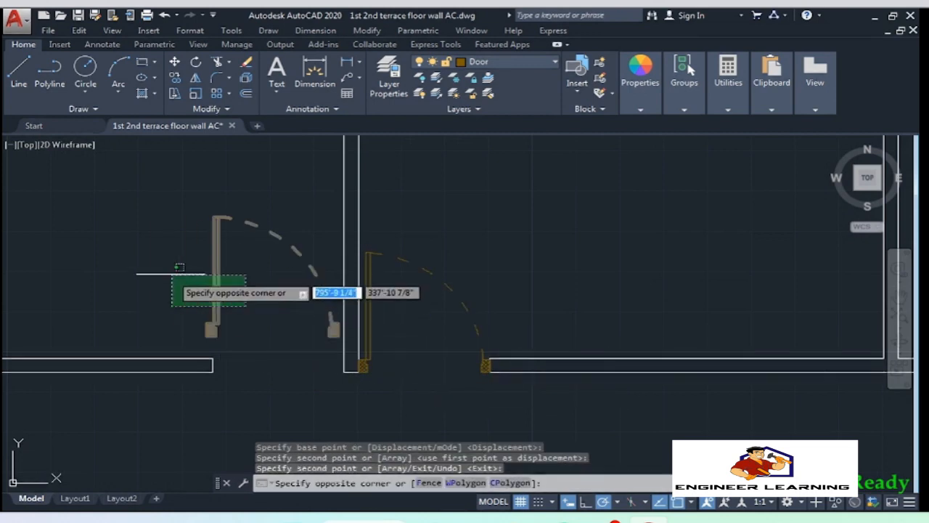
{"action": "left_click", "coordinate": [172, 274]}
{"action": "left_click", "coordinate": [273, 277]}
Move the flipped door into the left opening, snapping its lower right jamb corner to the partition's lower left corner
{"action": "scroll", "coordinate": [332, 347], "scroll_direction": "up", "scroll_amount": 4}
{"action": "type", "text": "m"}
{"action": "key", "text": "Return"}
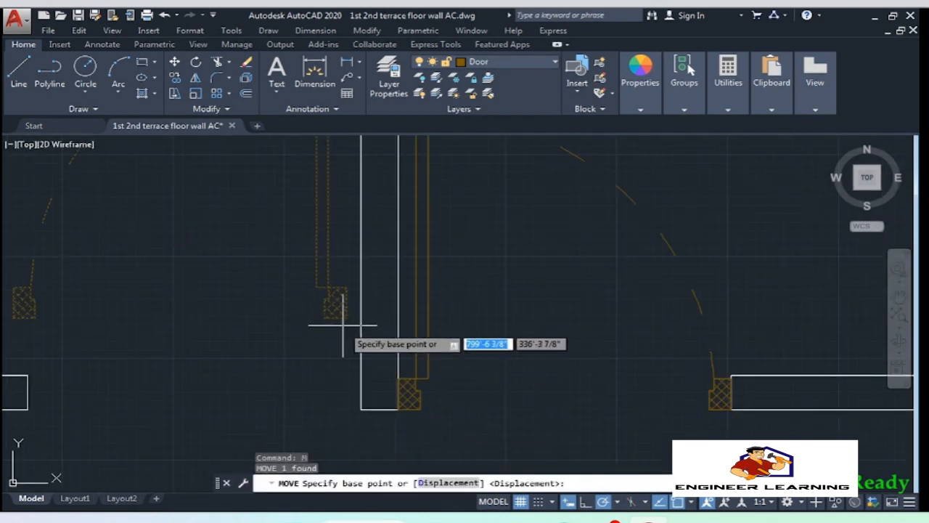
{"action": "left_click", "coordinate": [347, 318]}
{"action": "left_click", "coordinate": [361, 410]}
{"action": "scroll", "coordinate": [232, 427], "scroll_direction": "down", "scroll_amount": 4}
{"action": "key", "text": "Escape"}
Copy the door right of the partition to beside the opening between the thick horizontal wall's end and the vertical wall below
{"action": "left_click", "coordinate": [382, 376]}
{"action": "left_click", "coordinate": [347, 252]}
{"action": "type", "text": "co"}
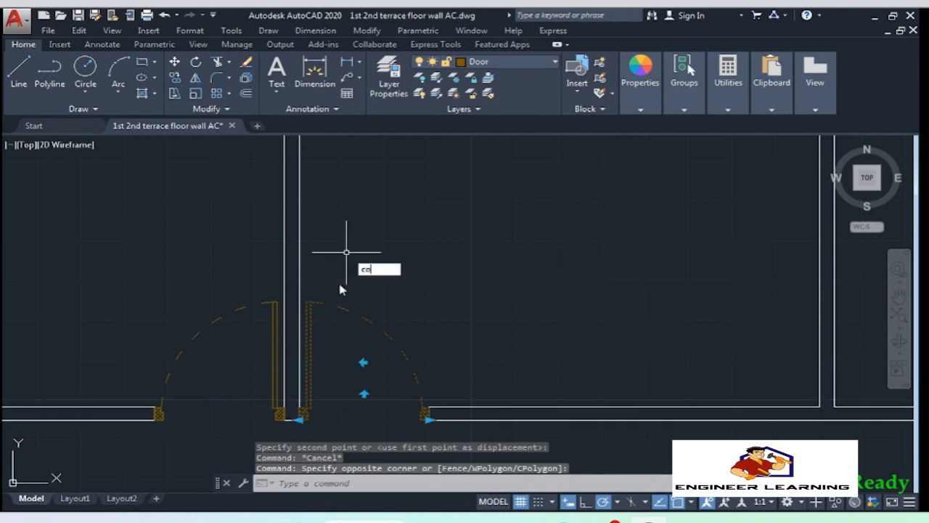
{"action": "key", "text": "Return"}
{"action": "left_click", "coordinate": [354, 341]}
{"action": "scroll", "coordinate": [354, 341], "scroll_direction": "down", "scroll_amount": 5}
{"action": "scroll", "coordinate": [447, 253], "scroll_direction": "up", "scroll_amount": 5}
{"action": "left_click", "coordinate": [388, 260]}
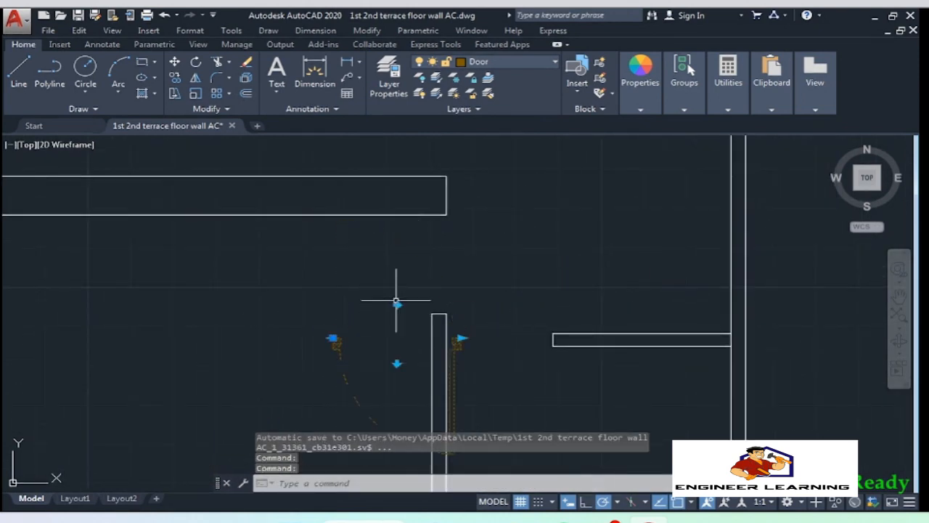
Flip the copied door vertically and rotate it 90 degrees clockwise about its hinge-side jamb corner
{"action": "left_click", "coordinate": [397, 362]}
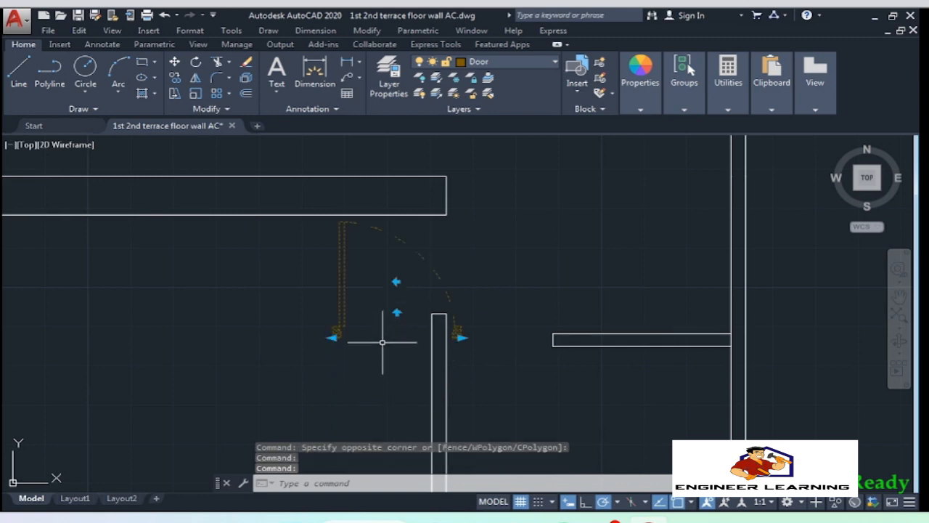
{"action": "type", "text": "ro"}
{"action": "key", "text": "Return"}
{"action": "left_click", "coordinate": [336, 337]}
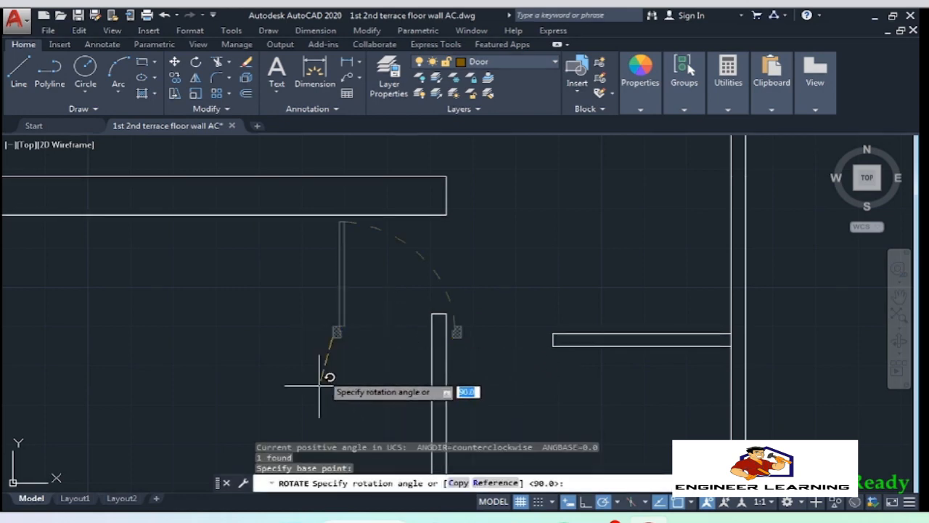
{"action": "left_click", "coordinate": [402, 376]}
Move the rotated door into the opening above the vertical wall, snapping its jamb corner to the thick wall's underside
{"action": "left_click", "coordinate": [373, 307]}
{"action": "type", "text": "m"}
{"action": "key", "text": "Return"}
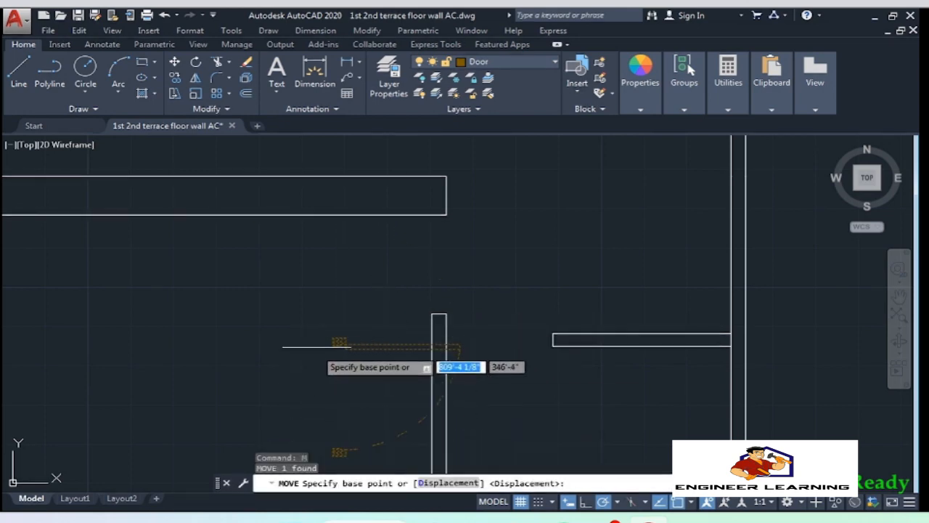
{"action": "left_click", "coordinate": [333, 338]}
{"action": "left_click", "coordinate": [434, 215]}
Set the width of the door above the vertical wall to 2'6"
{"action": "left_click", "coordinate": [512, 273]}
{"action": "left_click", "coordinate": [471, 303]}
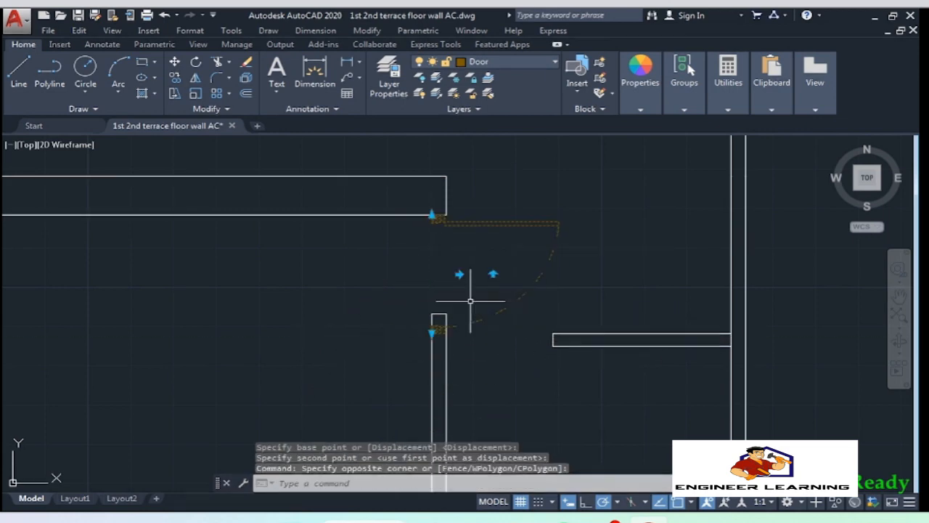
{"action": "left_click", "coordinate": [432, 332]}
{"action": "key", "text": "Return"}
{"action": "middle_click_drag", "start_coordinate": [368, 297], "coordinate": [307, 346]}
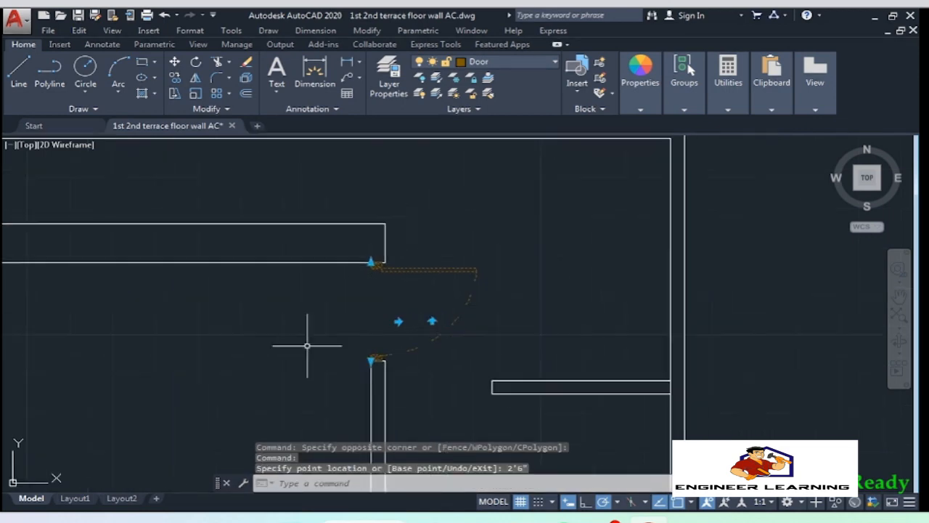
{"action": "key", "text": "Escape"}
Copy the 2'6" door to the passage above the end of the thick horizontal wall
{"action": "middle_click_drag", "start_coordinate": [377, 315], "coordinate": [464, 376]}
{"action": "left_click", "coordinate": [531, 349]}
{"action": "left_click", "coordinate": [507, 303]}
{"action": "type", "text": "co"}
{"action": "key", "text": "Return"}
{"action": "left_click", "coordinate": [507, 376]}
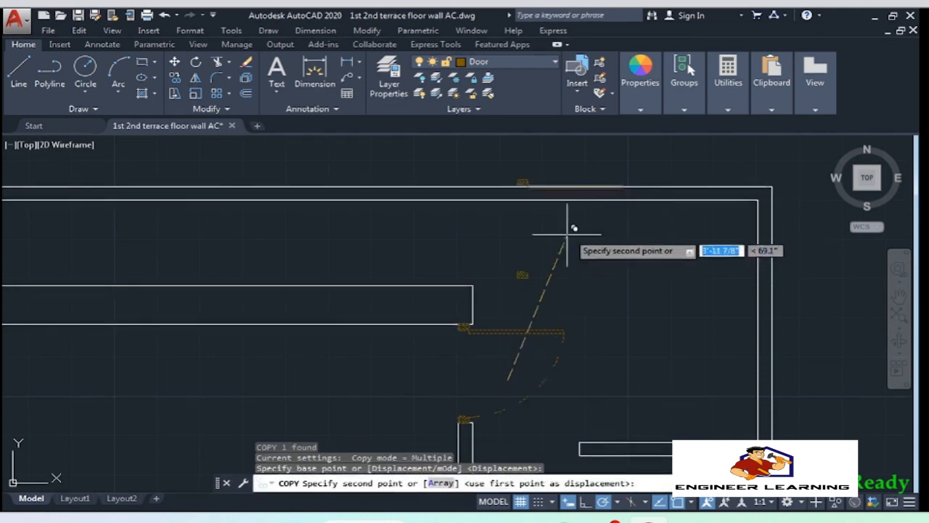
{"action": "left_click", "coordinate": [570, 271]}
{"action": "key", "text": "Return"}
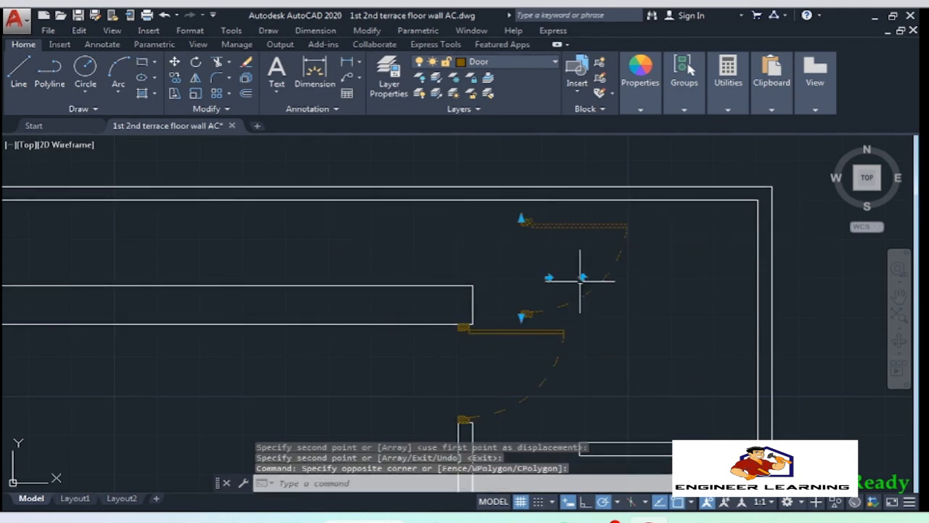
Flip the copied door in both directions and move it so its jamb corner snaps to the thick wall's upper end corner
{"action": "left_click", "coordinate": [582, 278]}
{"action": "key", "text": "Return"}
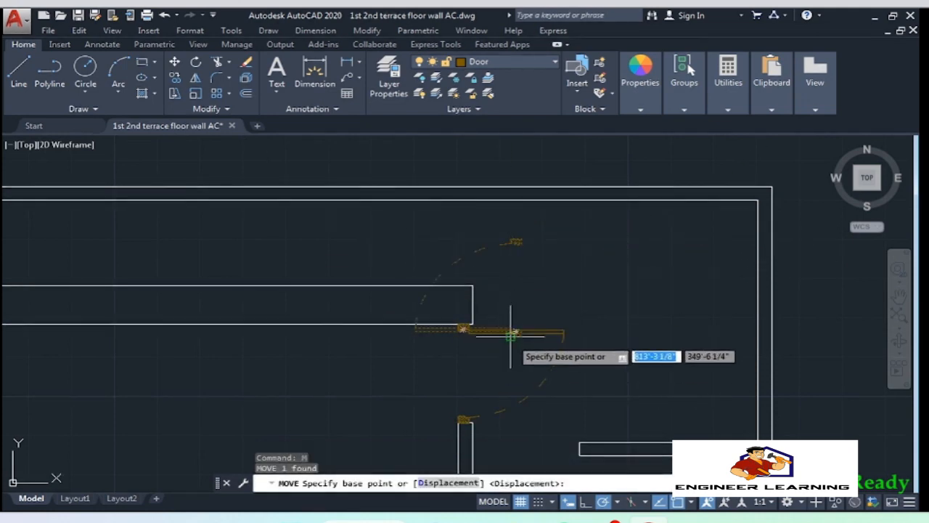
{"action": "scroll", "coordinate": [515, 337], "scroll_direction": "up", "scroll_amount": 4}
{"action": "left_click", "coordinate": [556, 324]}
{"action": "scroll", "coordinate": [484, 327], "scroll_direction": "down", "scroll_amount": 1}
{"action": "middle_click_drag", "start_coordinate": [328, 160], "coordinate": [445, 355]}
{"action": "left_click", "coordinate": [445, 304]}
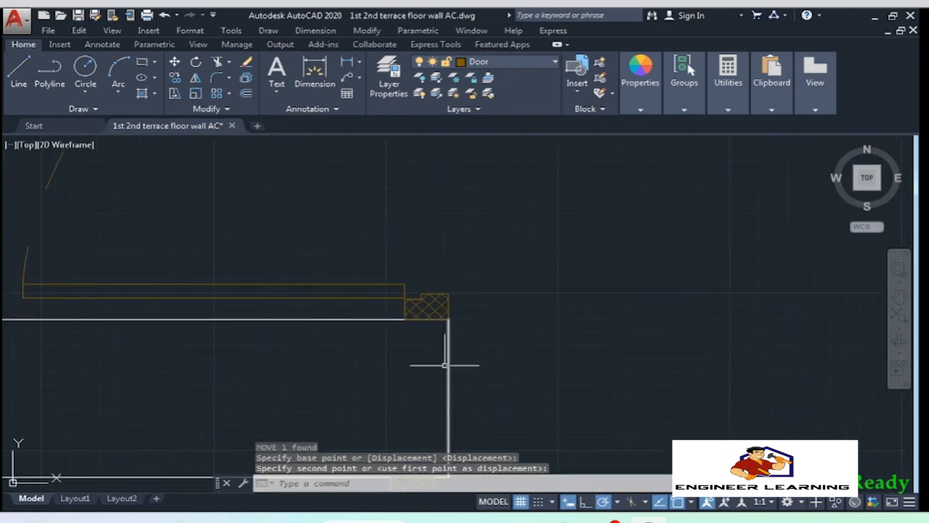
Stretch the door's free jamb to the inner face of the outer wall, fitting the door to the passage
{"action": "scroll", "coordinate": [444, 304], "scroll_direction": "down", "scroll_amount": 3}
{"action": "left_click", "coordinate": [318, 312]}
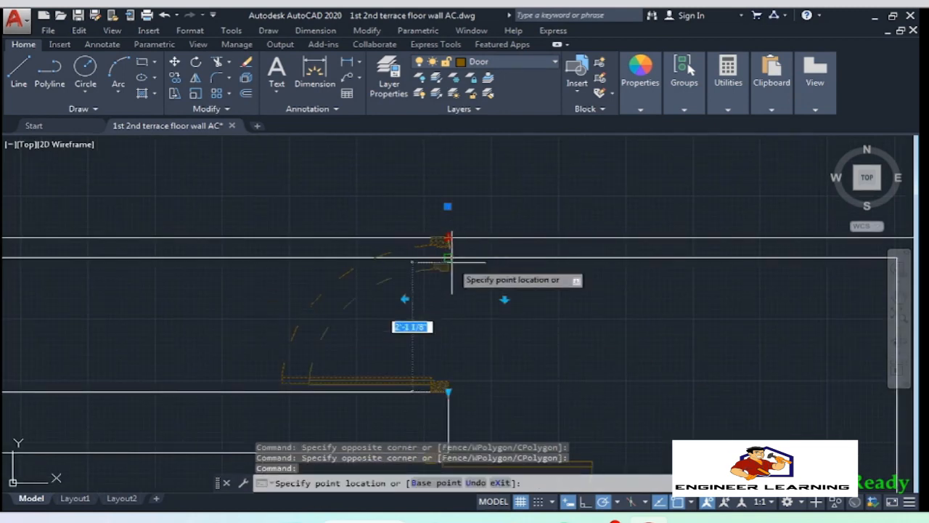
{"action": "scroll", "coordinate": [391, 212], "scroll_direction": "down", "scroll_amount": 6}
{"action": "scroll", "coordinate": [423, 302], "scroll_direction": "up", "scroll_amount": 4}
{"action": "key", "text": "Escape"}
Copy the 2'6" door to beside the free end of the short horizontal wall
{"action": "left_click", "coordinate": [481, 292]}
{"action": "left_click", "coordinate": [398, 214]}
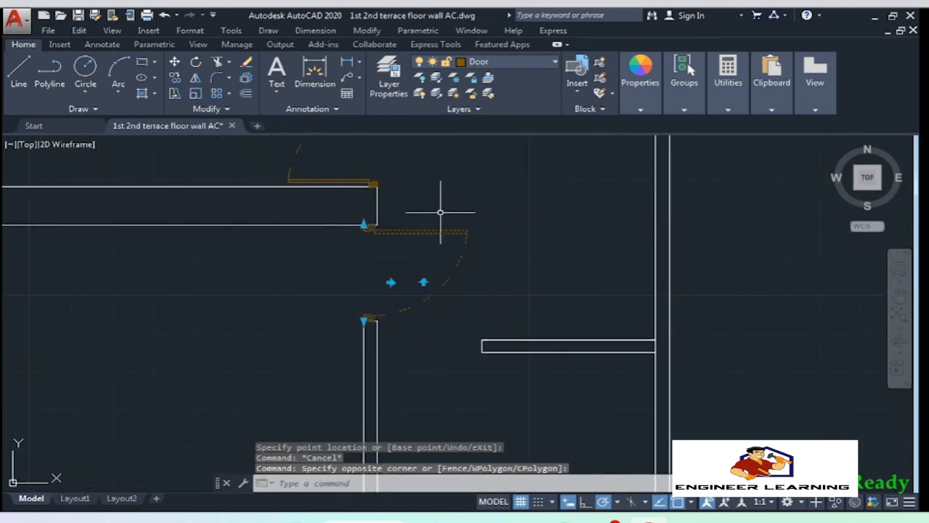
{"action": "type", "text": "co"}
{"action": "key", "text": "Return"}
{"action": "left_click", "coordinate": [485, 290]}
{"action": "left_click", "coordinate": [551, 377]}
{"action": "key", "text": "Return"}
Flip the copied door horizontally and rotate it 90 degrees counterclockwise about its lower jamb
{"action": "left_click", "coordinate": [527, 369]}
{"action": "left_click", "coordinate": [421, 369]}
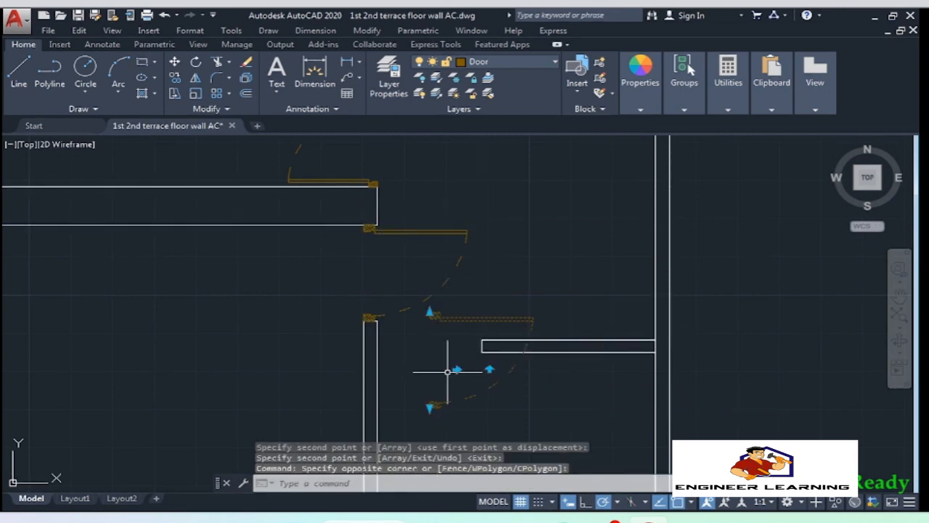
{"action": "middle_click_drag", "start_coordinate": [408, 415], "coordinate": [458, 327]}
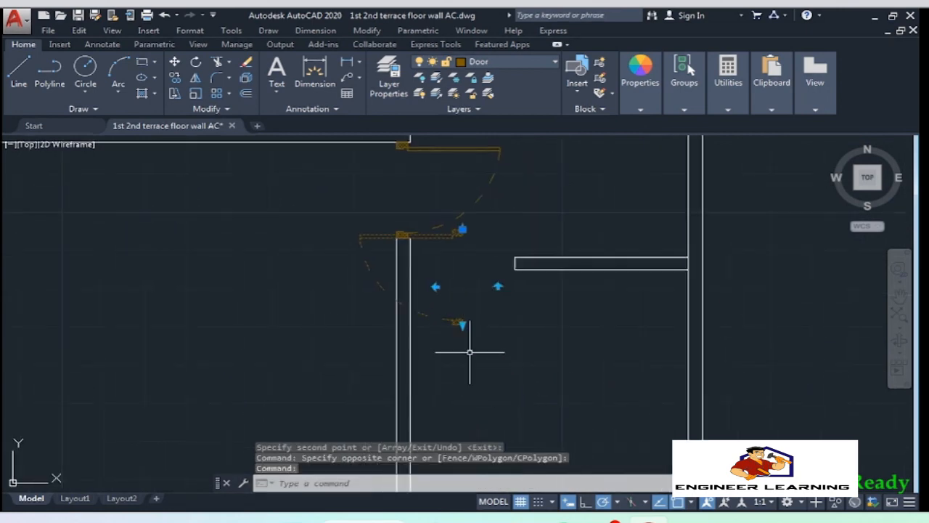
{"action": "type", "text": "ro"}
{"action": "key", "text": "Return"}
{"action": "scroll", "coordinate": [446, 341], "scroll_direction": "up", "scroll_amount": 3}
{"action": "left_click", "coordinate": [484, 298]}
{"action": "scroll", "coordinate": [447, 392], "scroll_direction": "down", "scroll_amount": 6}
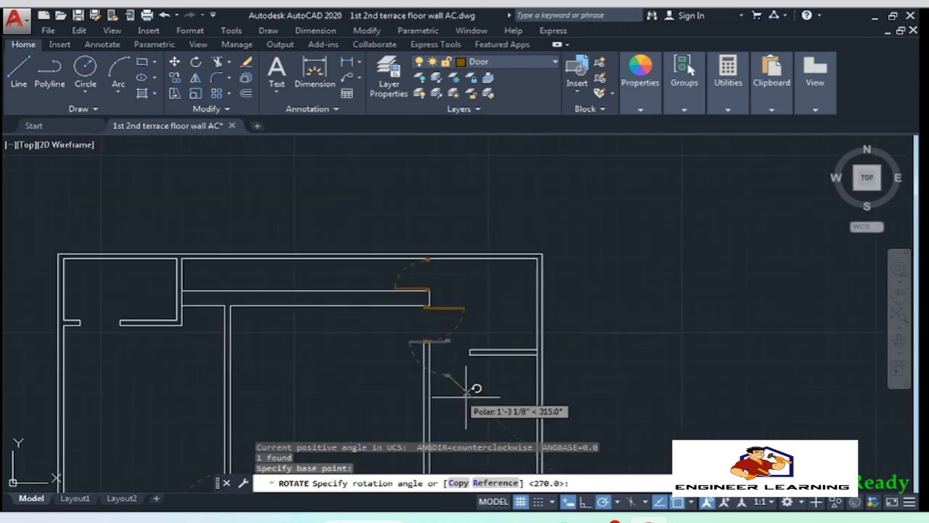
{"action": "left_click", "coordinate": [448, 285]}
Move the rotated door into the opening, snapping its right jamb corner to the upper end corner of the short wall
{"action": "scroll", "coordinate": [434, 397], "scroll_direction": "up", "scroll_amount": 5}
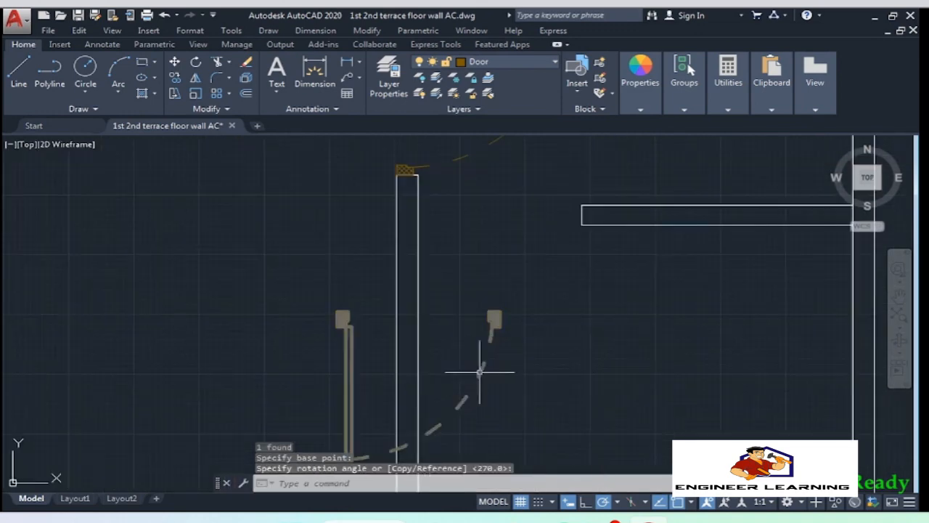
{"action": "middle_click_drag", "start_coordinate": [479, 373], "coordinate": [474, 408]}
{"action": "left_click", "coordinate": [497, 403]}
{"action": "left_click", "coordinate": [452, 305]}
{"action": "type", "text": "m"}
{"action": "key", "text": "Return"}
{"action": "left_click", "coordinate": [494, 348]}
{"action": "left_click", "coordinate": [574, 243]}
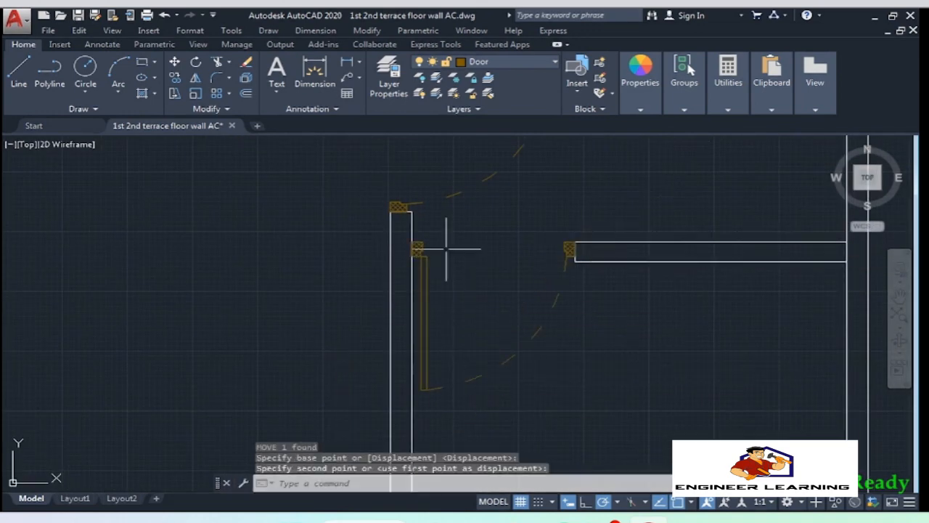
Copy the 2'6" door to just below the opening of the upper left room
{"action": "scroll", "coordinate": [445, 250], "scroll_direction": "down", "scroll_amount": 6}
{"action": "middle_click_drag", "start_coordinate": [385, 314], "coordinate": [552, 317]}
{"action": "scroll", "coordinate": [622, 243], "scroll_direction": "up", "scroll_amount": 4}
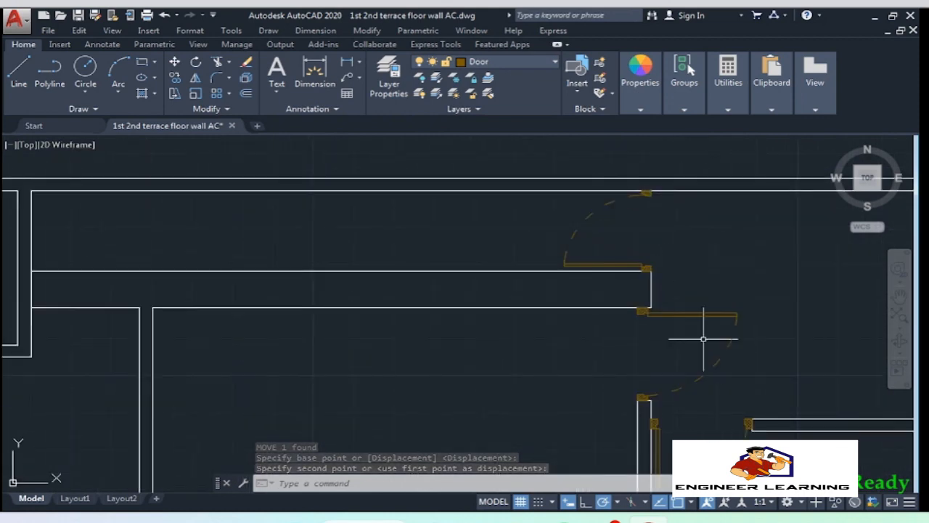
{"action": "type", "text": "co"}
{"action": "key", "text": "Return"}
{"action": "left_click", "coordinate": [670, 347]}
{"action": "scroll", "coordinate": [670, 347], "scroll_direction": "down", "scroll_amount": 6}
{"action": "middle_click_drag", "start_coordinate": [670, 346], "coordinate": [758, 329]}
{"action": "scroll", "coordinate": [558, 343], "scroll_direction": "up", "scroll_amount": 8}
{"action": "left_click", "coordinate": [479, 360]}
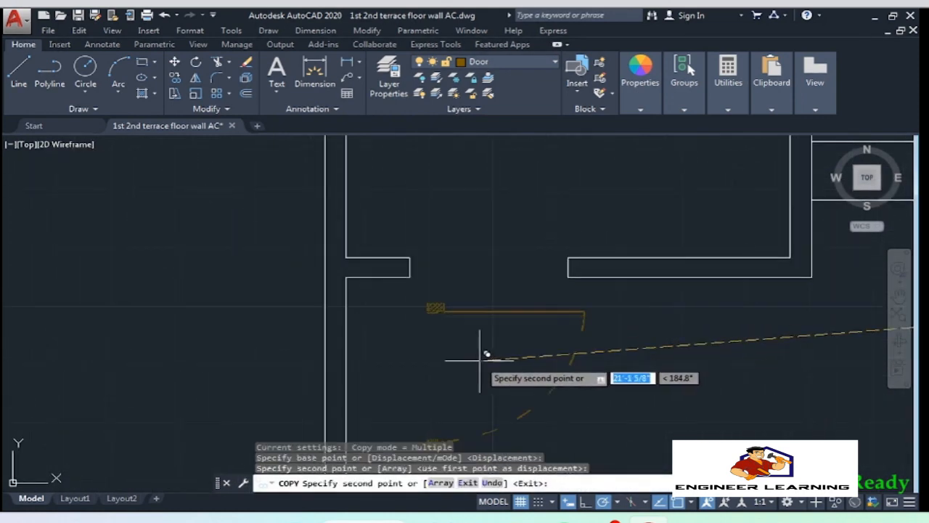
{"action": "key", "text": "Return"}
Rotate the copied door 90 degrees counterclockwise about its lower jamb corner
{"action": "scroll", "coordinate": [465, 320], "scroll_direction": "down", "scroll_amount": 2}
{"action": "type", "text": "r"}
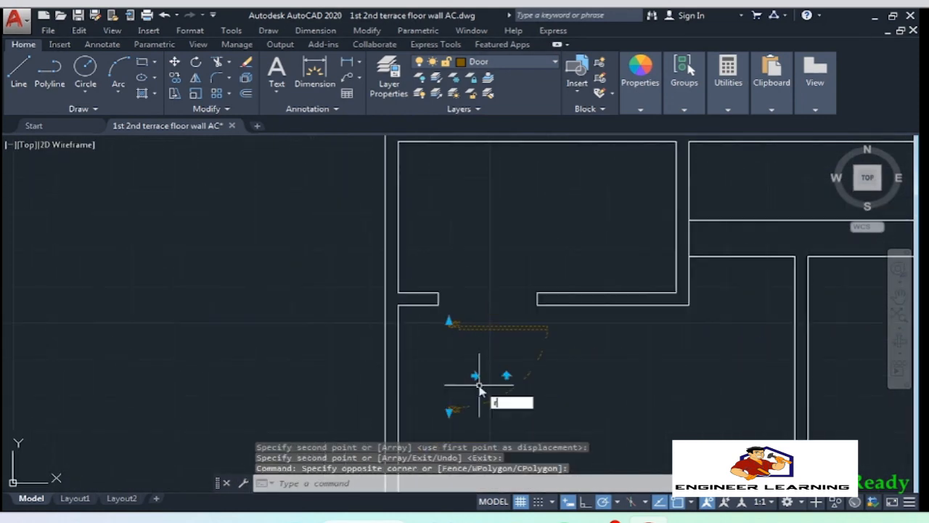
{"action": "type", "text": "o"}
{"action": "key", "text": "Return"}
{"action": "left_click", "coordinate": [446, 412]}
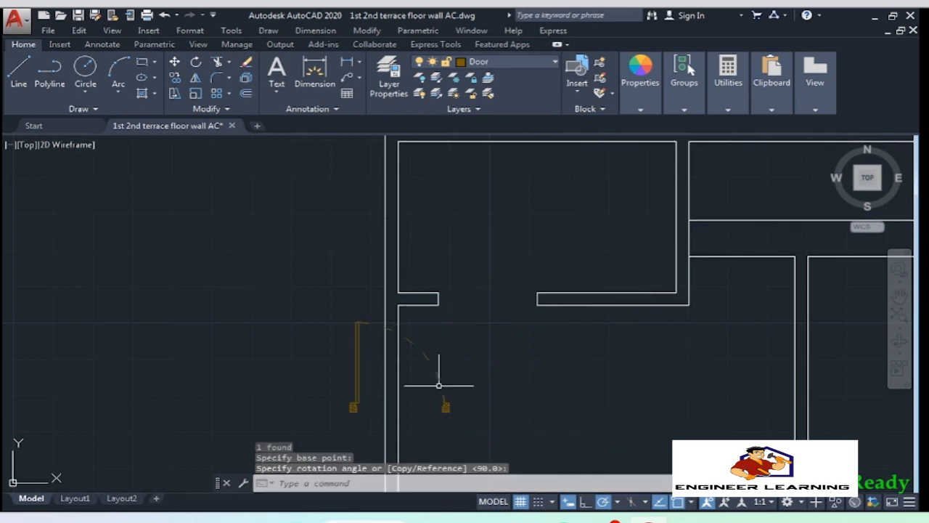
Move the rotated door into the upper left room's opening, snapping its right jamb corner to the wall's lower end corner
{"action": "left_click", "coordinate": [482, 426]}
{"action": "left_click", "coordinate": [417, 387]}
{"action": "type", "text": "m"}
{"action": "key", "text": "Return"}
{"action": "scroll", "coordinate": [461, 416], "scroll_direction": "up", "scroll_amount": 4}
{"action": "left_click", "coordinate": [434, 408]}
{"action": "middle_click_drag", "start_coordinate": [612, 196], "coordinate": [590, 362]}
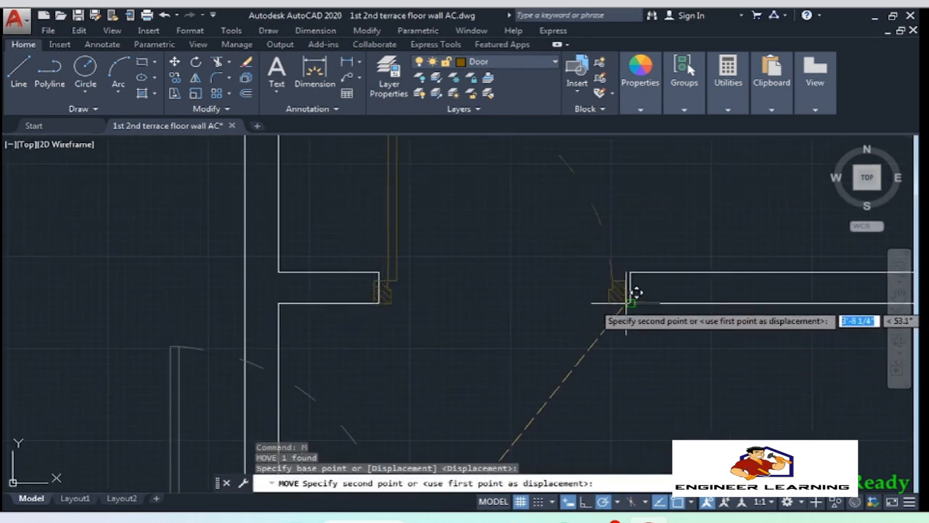
{"action": "left_click", "coordinate": [628, 303]}
Copy the door right of the partition to above the wall beside the stairs
{"action": "scroll", "coordinate": [462, 355], "scroll_direction": "down", "scroll_amount": 4}
{"action": "scroll", "coordinate": [402, 228], "scroll_direction": "down", "scroll_amount": 4}
{"action": "middle_click_drag", "start_coordinate": [550, 305], "coordinate": [368, 136]}
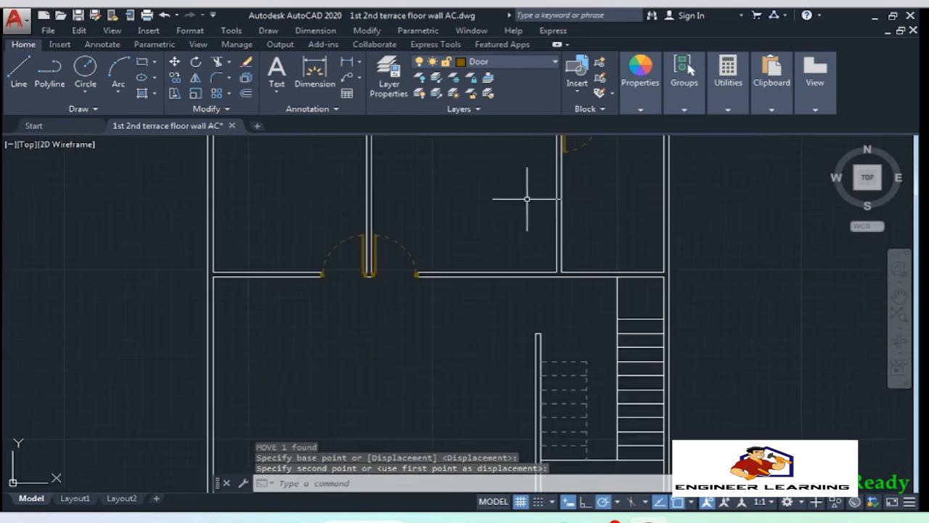
{"action": "left_click", "coordinate": [430, 250]}
{"action": "left_click", "coordinate": [395, 220]}
{"action": "type", "text": "o"}
{"action": "key", "text": "Return"}
{"action": "left_click", "coordinate": [378, 292]}
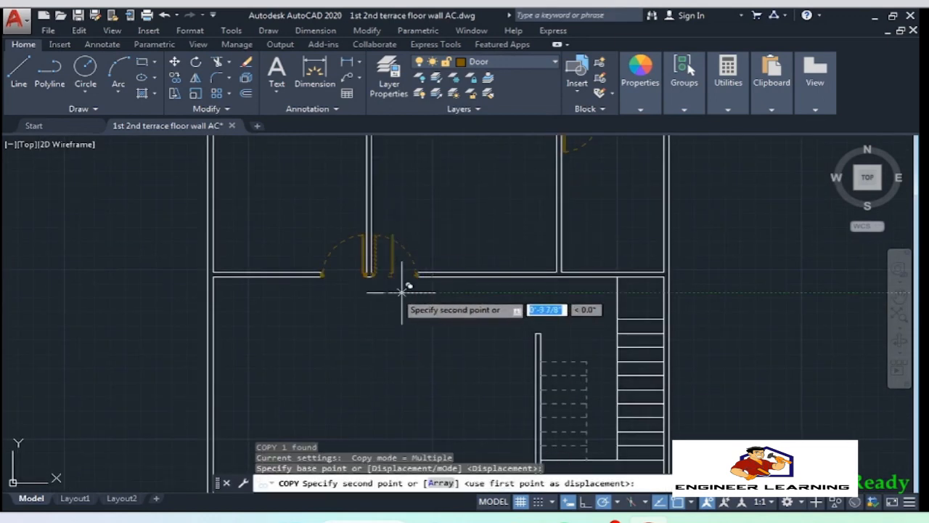
{"action": "scroll", "coordinate": [561, 333], "scroll_direction": "up", "scroll_amount": 4}
{"action": "left_click", "coordinate": [498, 336]}
{"action": "key", "text": "Return"}
Rotate the copied door 90 degrees clockwise so its jambs line up vertically
{"action": "left_click", "coordinate": [491, 318]}
{"action": "left_click", "coordinate": [450, 280]}
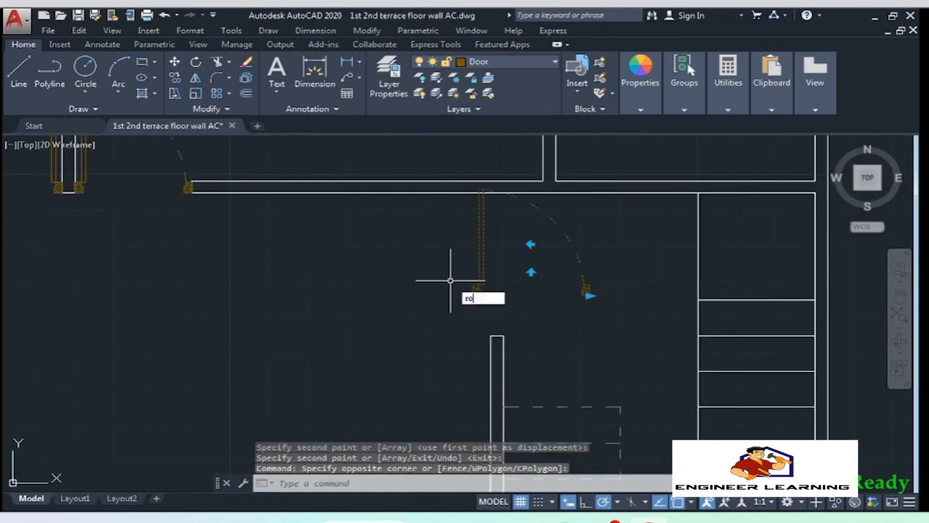
{"action": "key", "text": "Return"}
{"action": "left_click", "coordinate": [450, 312]}
{"action": "left_click", "coordinate": [438, 407]}
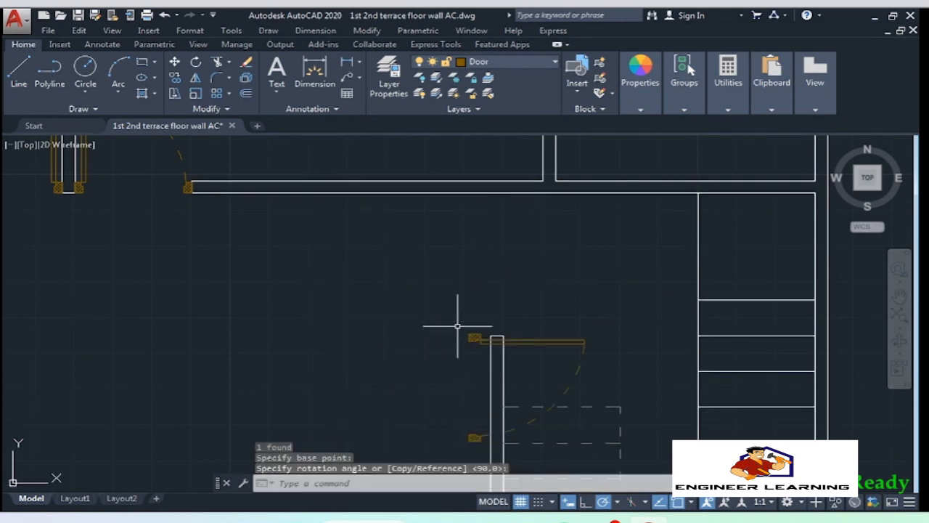
Move the rotated door into the opening above the stair wall, snapping its upper jamb corner to the horizontal wall's underside
{"action": "left_click", "coordinate": [473, 339]}
{"action": "left_click", "coordinate": [435, 292]}
{"action": "type", "text": "m"}
{"action": "key", "text": "Return"}
{"action": "scroll", "coordinate": [483, 344], "scroll_direction": "up", "scroll_amount": 4}
{"action": "left_click", "coordinate": [475, 342]}
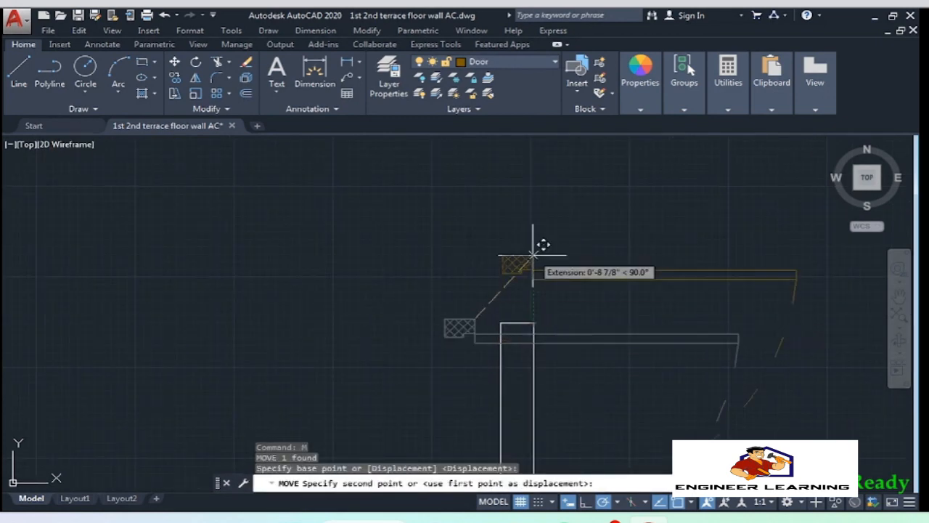
{"action": "scroll", "coordinate": [537, 218], "scroll_direction": "down", "scroll_amount": 4}
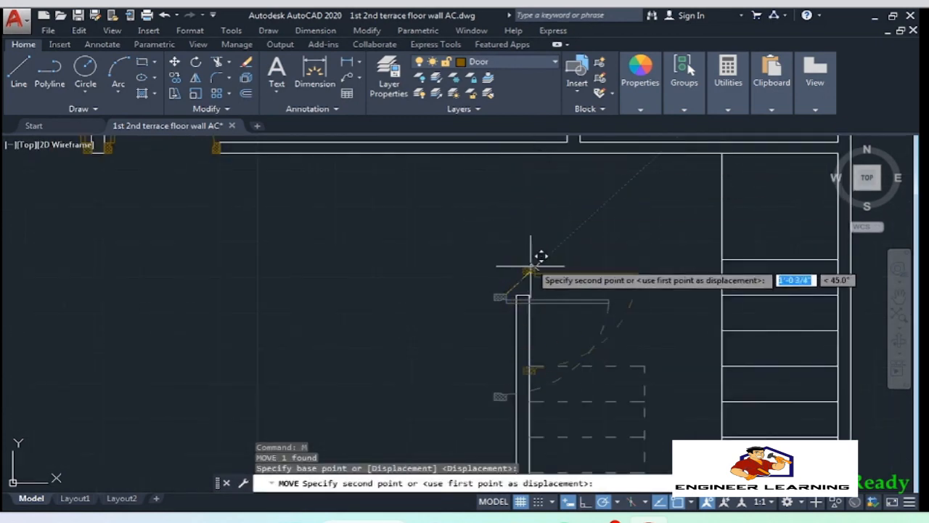
{"action": "left_click", "coordinate": [530, 153]}
Set the stair opening door's width to 4' and flip it horizontally so it swings away from the stairs
{"action": "left_click", "coordinate": [547, 261]}
{"action": "left_click", "coordinate": [513, 219]}
{"action": "left_click", "coordinate": [517, 259]}
{"action": "type", "text": "4"}
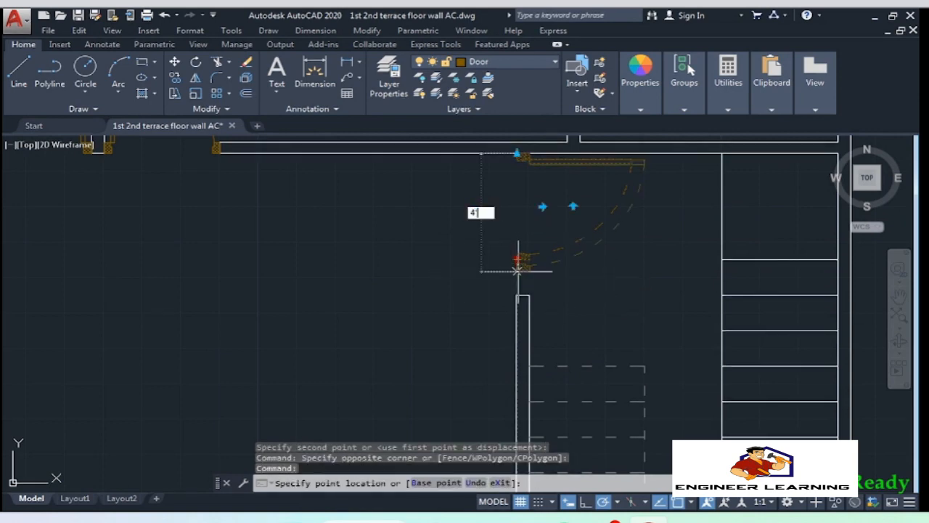
{"action": "type", "text": "'"}
{"action": "key", "text": "Return"}
{"action": "scroll", "coordinate": [546, 222], "scroll_direction": "down", "scroll_amount": 2}
{"action": "scroll", "coordinate": [546, 216], "scroll_direction": "down", "scroll_amount": 3}
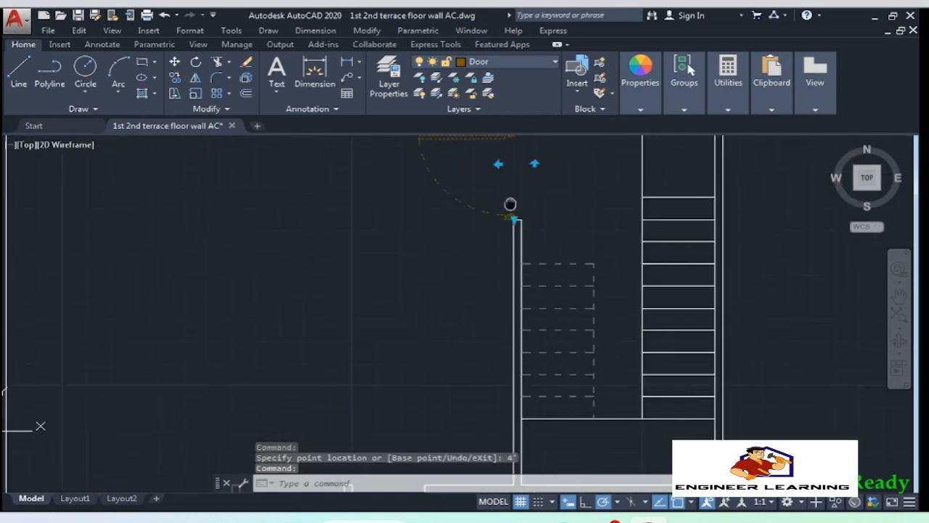
Copy the door with its hinge on the left to the opening in the lower horizontal wall
{"action": "mouse_move", "coordinate": [457, 326]}
{"action": "middle_mouse_down"}
{"action": "mouse_move", "coordinate": [553, 401]}
{"action": "mouse_move", "coordinate": [518, 324]}
{"action": "middle_mouse_up"}
{"action": "left_click", "coordinate": [472, 186]}
{"action": "left_click", "coordinate": [472, 147]}
{"action": "type", "text": "co"}
{"action": "key", "text": "Return"}
{"action": "left_click", "coordinate": [472, 222]}
{"action": "scroll", "coordinate": [519, 324], "scroll_direction": "up", "scroll_amount": 4}
{"action": "left_click", "coordinate": [513, 401]}
{"action": "key", "text": "Return"}
Move the copied door up so its jamb tops align with the upper face of the adjoining wall
{"action": "scroll", "coordinate": [514, 338], "scroll_direction": "up", "scroll_amount": 4}
{"action": "left_click", "coordinate": [644, 369]}
{"action": "left_click", "coordinate": [602, 321]}
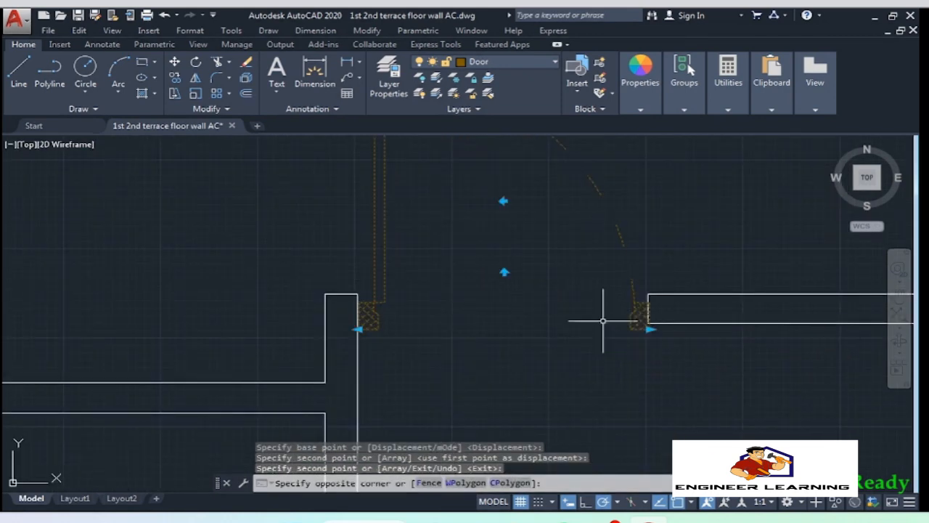
{"action": "key", "text": "Return"}
{"action": "left_click", "coordinate": [650, 303]}
{"action": "left_click", "coordinate": [648, 294]}
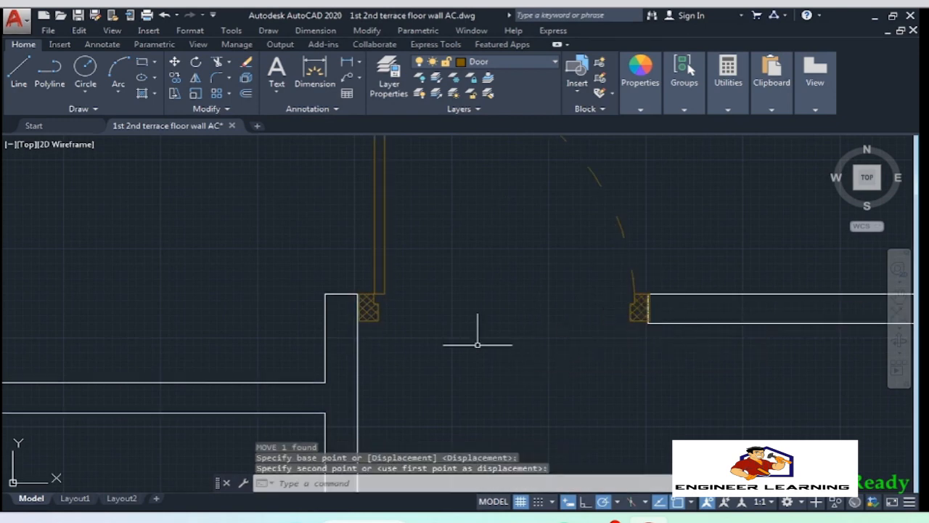
Flip the door in the lower opening vertically so it swings downward
{"action": "left_click", "coordinate": [458, 313]}
{"action": "left_click", "coordinate": [350, 270]}
{"action": "scroll", "coordinate": [446, 308], "scroll_direction": "down", "scroll_amount": 4}
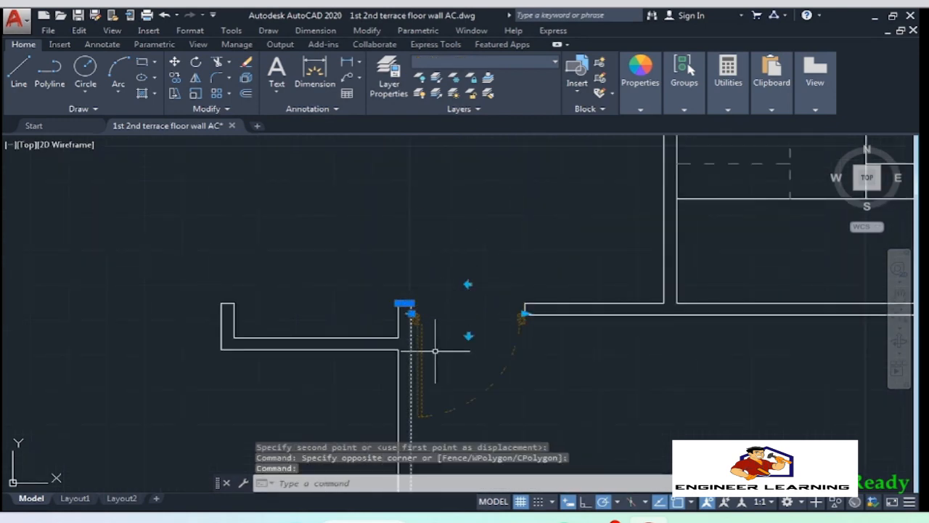
{"action": "key", "text": "Escape"}
Move the flipped door up, snapping its right jamb corner to the upper end corner of the adjoining wall
{"action": "scroll", "coordinate": [539, 335], "scroll_direction": "up", "scroll_amount": 4}
{"action": "left_click", "coordinate": [502, 348]}
{"action": "left_click", "coordinate": [431, 308]}
{"action": "type", "text": "m"}
{"action": "key", "text": "Return"}
{"action": "left_click", "coordinate": [502, 280]}
{"action": "left_click", "coordinate": [501, 253]}
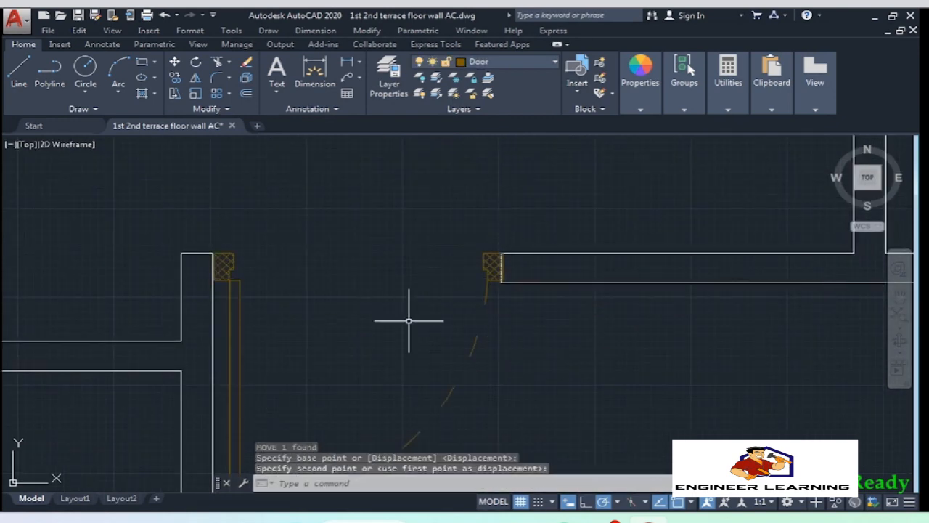
Move the downward-swinging door left so the upper corner of its right jamb meets the end corner of the adjoining wall
{"action": "scroll", "coordinate": [503, 258], "scroll_direction": "up", "scroll_amount": 7}
{"action": "middle_click_drag", "start_coordinate": [502, 258], "coordinate": [539, 286]}
{"action": "left_click", "coordinate": [444, 250]}
{"action": "left_click", "coordinate": [428, 242]}
{"action": "left_click", "coordinate": [408, 216]}
{"action": "type", "text": "m"}
{"action": "key", "text": "Return"}
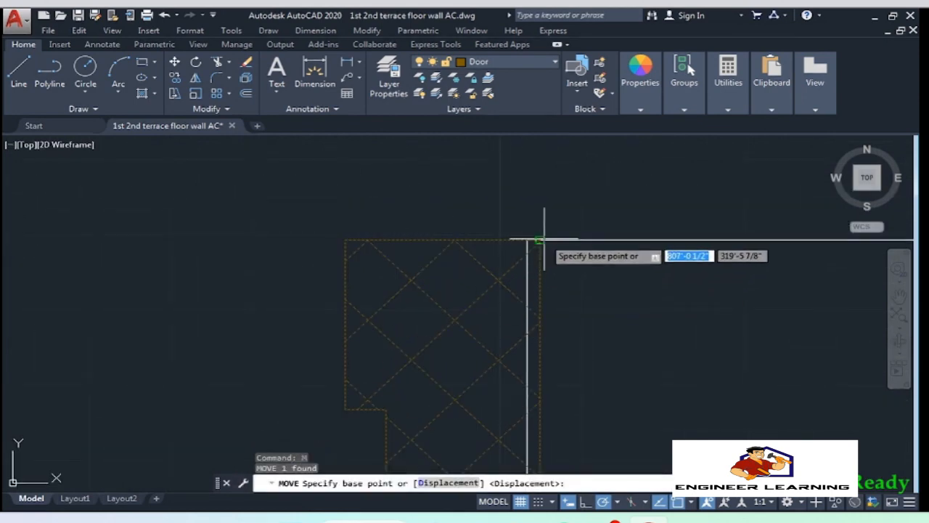
{"action": "left_click", "coordinate": [543, 240]}
{"action": "scroll", "coordinate": [543, 239], "scroll_direction": "down", "scroll_amount": 5}
{"action": "scroll", "coordinate": [436, 290], "scroll_direction": "up", "scroll_amount": 3}
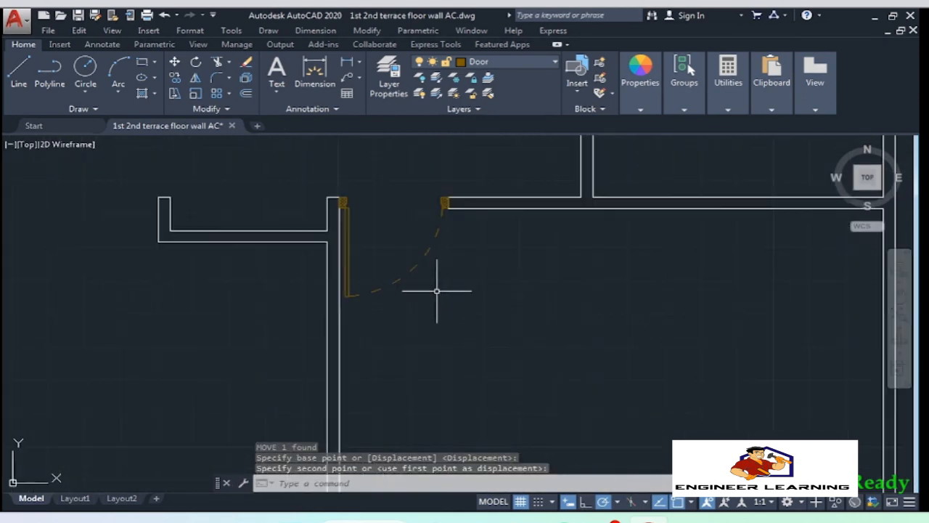
Copy the door from its upper left jamb corner into the gap between the two lower horizontal walls
{"action": "type", "text": "co"}
{"action": "key", "text": "Return"}
{"action": "scroll", "coordinate": [312, 207], "scroll_direction": "up", "scroll_amount": 3}
{"action": "scroll", "coordinate": [419, 149], "scroll_direction": "down", "scroll_amount": 3}
{"action": "left_click", "coordinate": [419, 150]}
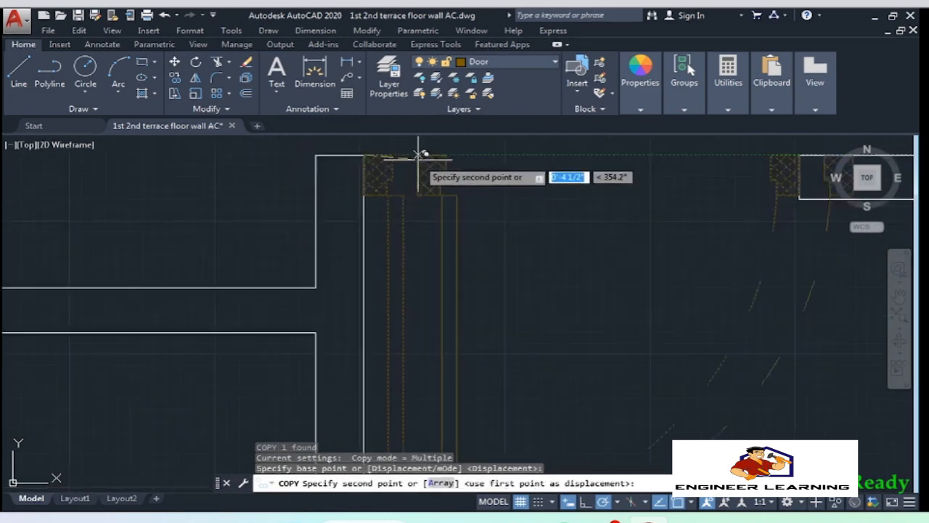
{"action": "scroll", "coordinate": [370, 192], "scroll_direction": "down", "scroll_amount": 2}
{"action": "scroll", "coordinate": [290, 359], "scroll_direction": "up", "scroll_amount": 5}
{"action": "left_click", "coordinate": [396, 363]}
{"action": "key", "text": "Return"}
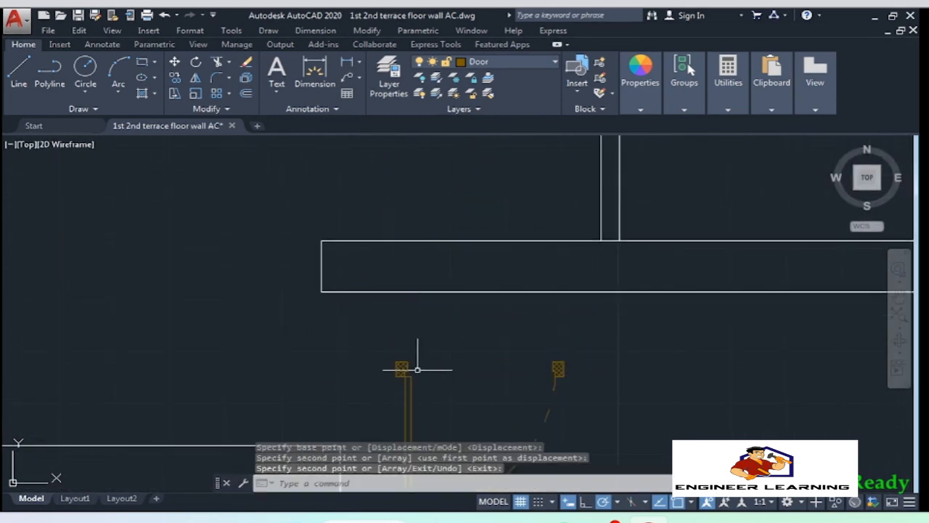
Rotate the copied door 90 degrees counterclockwise about its upper left jamb corner so its jambs stand one above the other
{"action": "type", "text": "ro"}
{"action": "key", "text": "Return"}
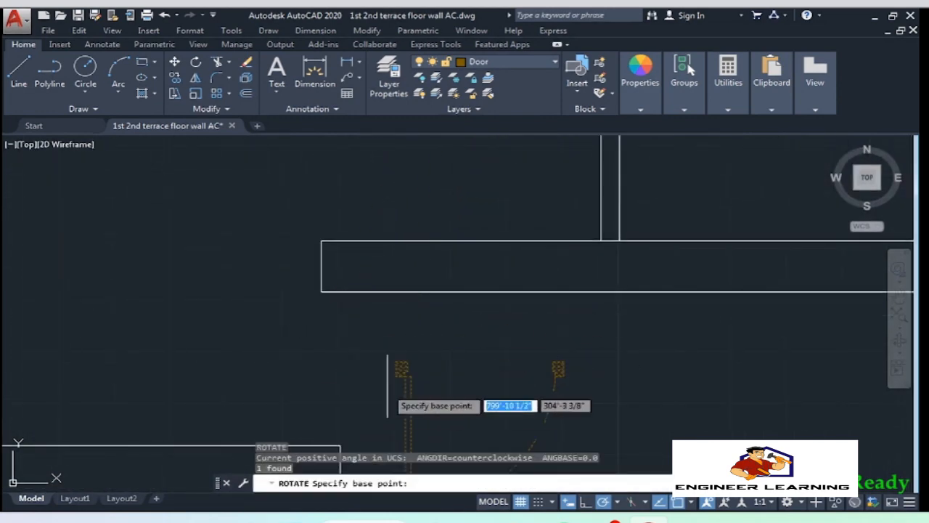
{"action": "left_click", "coordinate": [395, 361]}
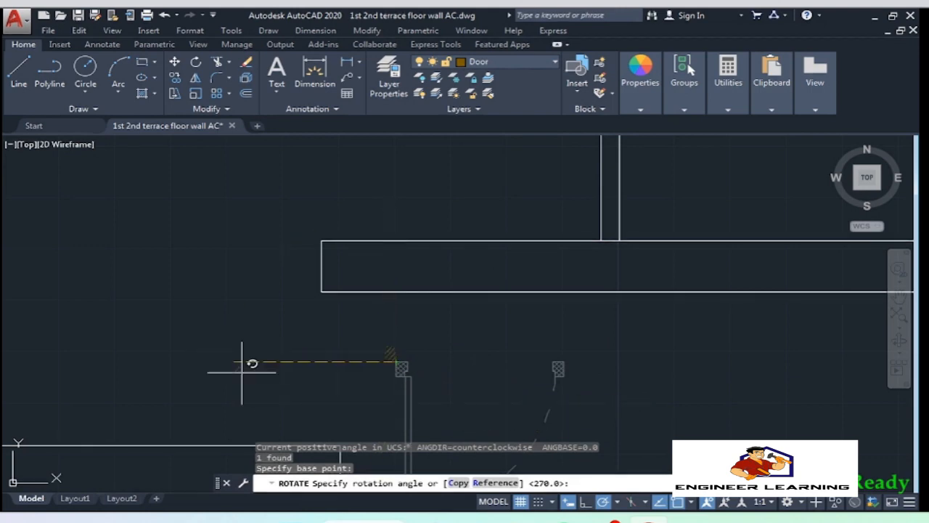
{"action": "left_click", "coordinate": [396, 197]}
Flip the rotated door horizontally so its leaf swings to the left
{"action": "middle_click_drag", "start_coordinate": [487, 379], "coordinate": [511, 333]}
{"action": "left_click", "coordinate": [510, 333]}
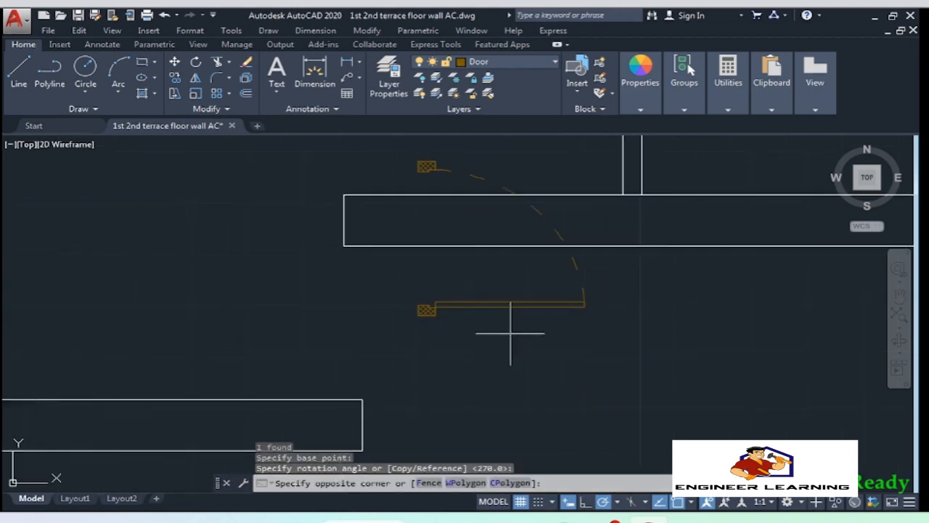
{"action": "left_click", "coordinate": [440, 278]}
{"action": "left_click", "coordinate": [453, 239]}
Move the flipped door so the outer corner of its lower jamb meets the upper end corner of the lower wall
{"action": "middle_click_drag", "start_coordinate": [407, 355], "coordinate": [456, 367]}
{"action": "type", "text": "m"}
{"action": "key", "text": "Return"}
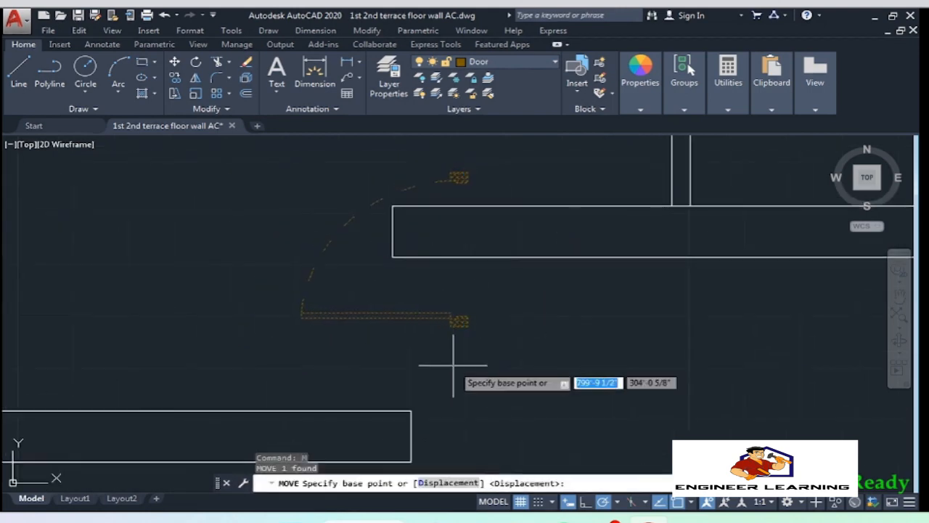
{"action": "scroll", "coordinate": [471, 349], "scroll_direction": "up", "scroll_amount": 5}
{"action": "left_click", "coordinate": [457, 263]}
{"action": "scroll", "coordinate": [456, 263], "scroll_direction": "down", "scroll_amount": 7}
{"action": "left_click", "coordinate": [422, 312]}
{"action": "scroll", "coordinate": [421, 249], "scroll_direction": "up", "scroll_amount": 5}
{"action": "middle_click_drag", "start_coordinate": [421, 248], "coordinate": [424, 336]}
{"action": "scroll", "coordinate": [363, 264], "scroll_direction": "down", "scroll_amount": 7}
{"action": "scroll", "coordinate": [424, 336], "scroll_direction": "down", "scroll_amount": 4}
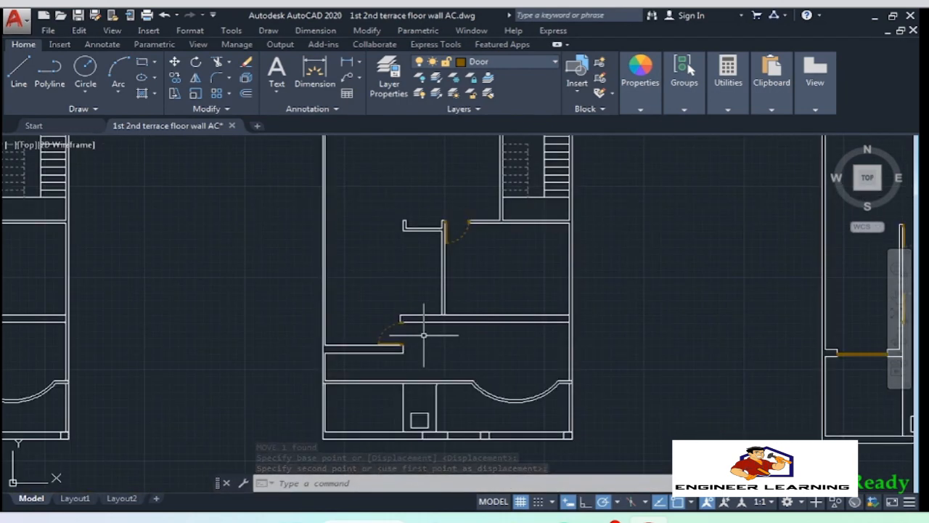
Flip the door between the two lower walls vertically so its leaf hangs from the upper jamb
{"action": "scroll", "coordinate": [373, 334], "scroll_direction": "up", "scroll_amount": 6}
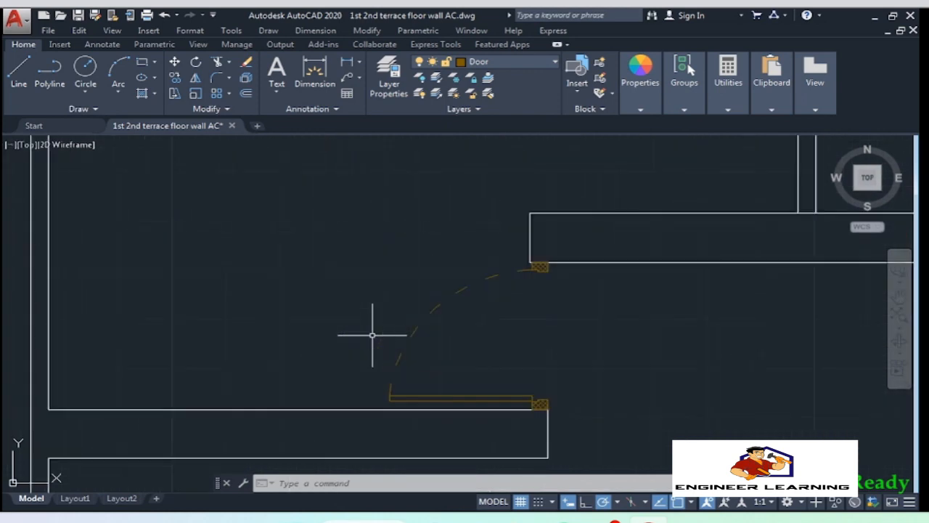
{"action": "left_click", "coordinate": [471, 335]}
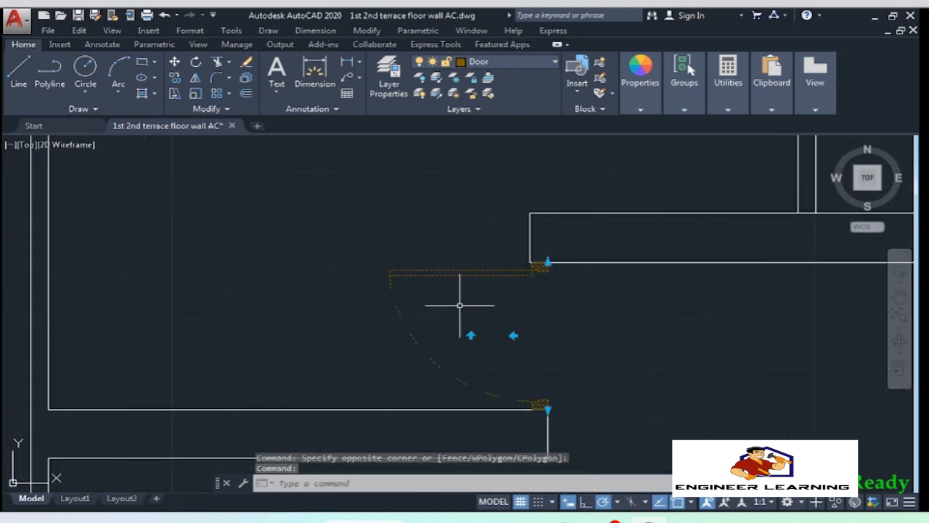
{"action": "key", "text": "Escape"}
{"action": "scroll", "coordinate": [451, 279], "scroll_direction": "down", "scroll_amount": 2}
{"action": "scroll", "coordinate": [462, 288], "scroll_direction": "up", "scroll_amount": 2}
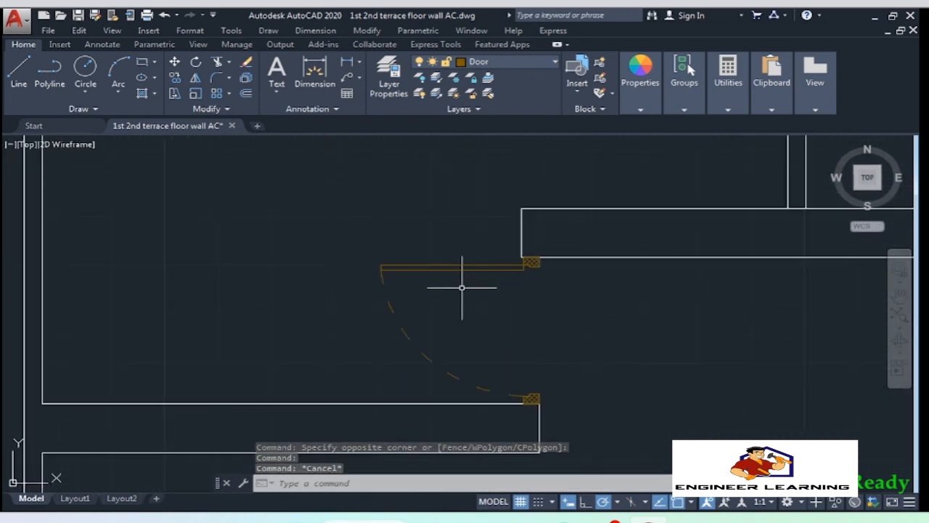
Flip the same door horizontally so its leaf swings to the right below the upper wall
{"action": "left_click", "coordinate": [462, 287]}
{"action": "left_click", "coordinate": [420, 231]}
{"action": "left_click", "coordinate": [504, 329]}
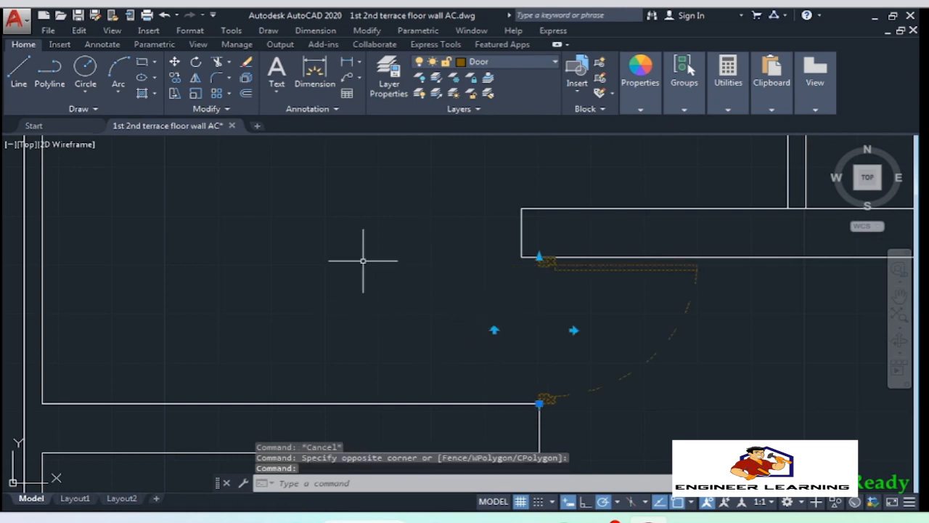
{"action": "key", "text": "Escape"}
{"action": "scroll", "coordinate": [290, 262], "scroll_direction": "down", "scroll_amount": 3}
{"action": "scroll", "coordinate": [436, 350], "scroll_direction": "up", "scroll_amount": 2}
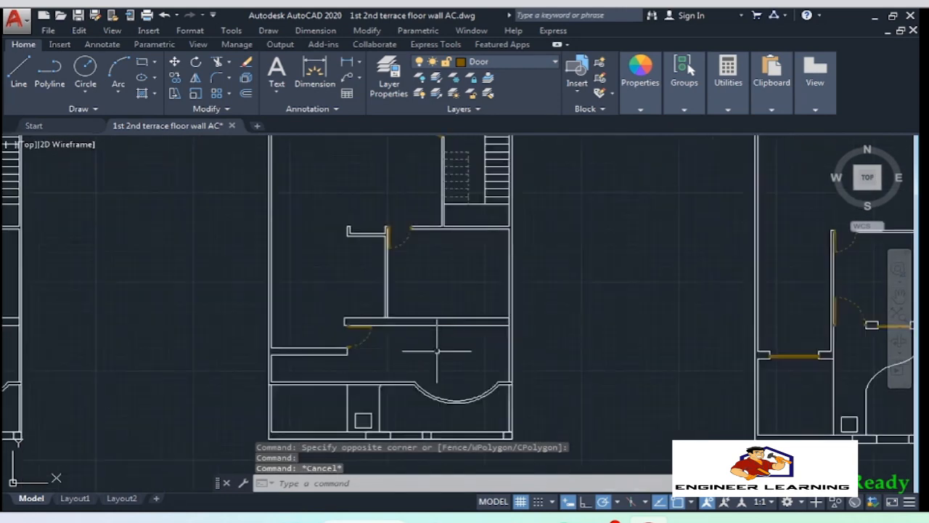
{"action": "scroll", "coordinate": [444, 351], "scroll_direction": "up", "scroll_amount": 2}
{"action": "scroll", "coordinate": [456, 353], "scroll_direction": "up", "scroll_amount": 5}
{"action": "middle_click_drag", "start_coordinate": [405, 219], "coordinate": [410, 368]}
{"action": "type", "text": "mea"}
{"action": "key", "text": "Return"}
{"action": "key", "text": "Escape"}
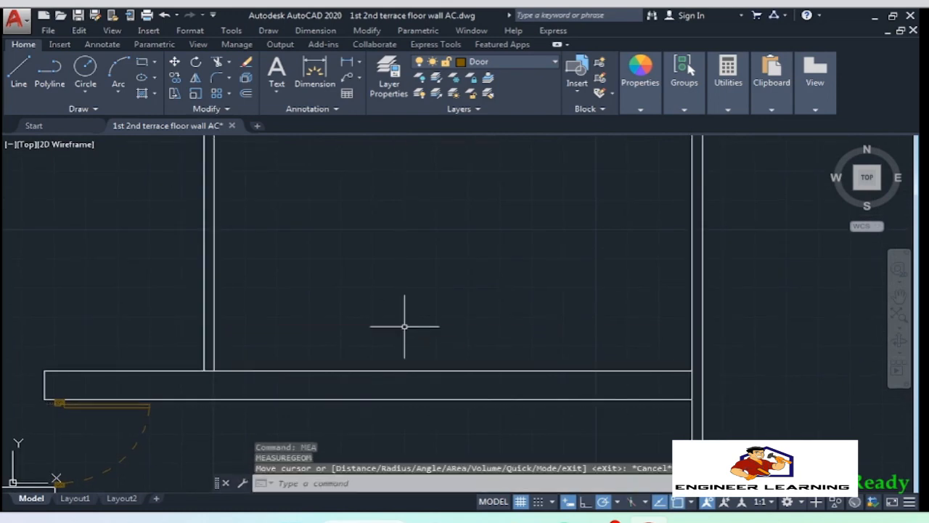
Draw a vertical line across the thickness of the lower horizontal wall, 7'6" right of the vertical wall's inner corner
{"action": "type", "text": "l"}
{"action": "key", "text": "Return"}
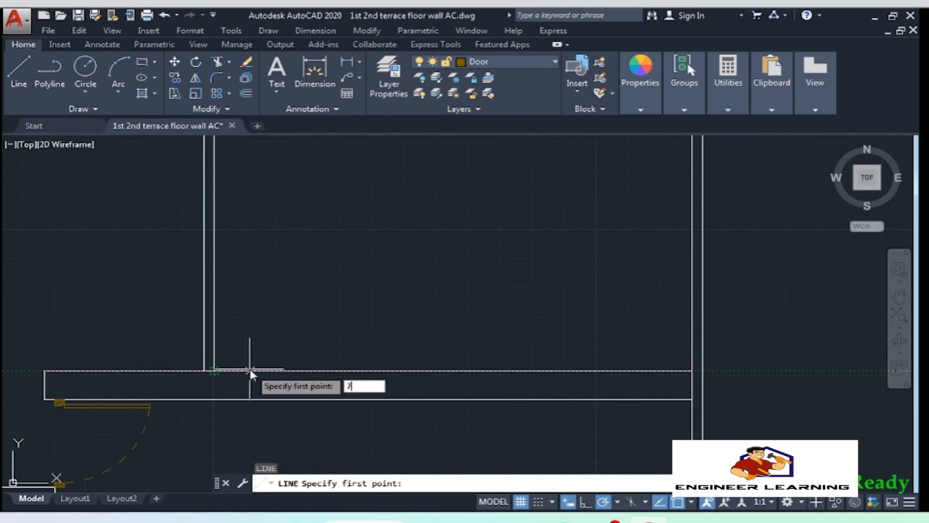
{"action": "type", "text": "7'6\""}
{"action": "key", "text": "Return"}
{"action": "left_click", "coordinate": [453, 405]}
{"action": "key", "text": "Return"}
Assign the short vertical line across the wall to the Wall layer
{"action": "left_click", "coordinate": [460, 384]}
{"action": "left_click", "coordinate": [435, 385]}
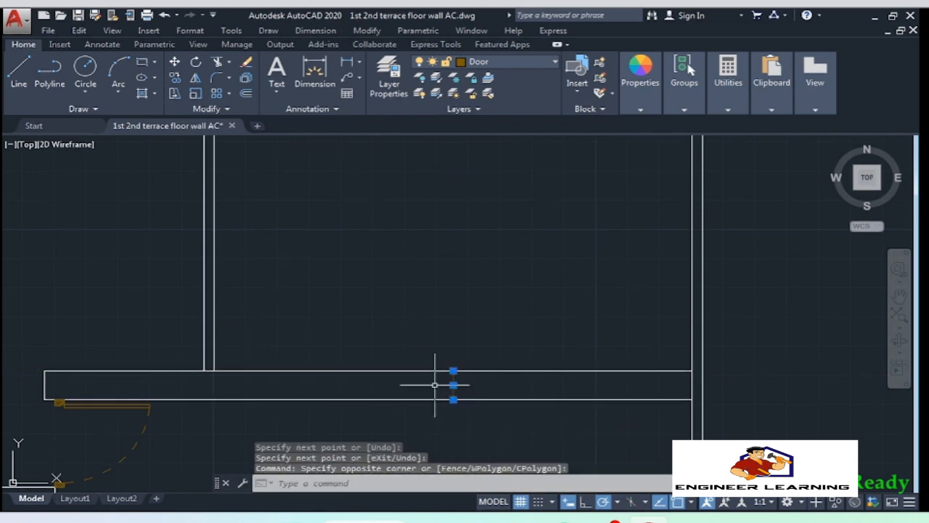
{"action": "left_click", "coordinate": [482, 65]}
{"action": "left_click", "coordinate": [484, 125]}
Offset the short vertical line 4' to both sides to mark the edges of the wall opening
{"action": "scroll", "coordinate": [422, 382], "scroll_direction": "up", "scroll_amount": 2}
{"action": "middle_click_drag", "start_coordinate": [421, 383], "coordinate": [425, 379]}
{"action": "type", "text": "o"}
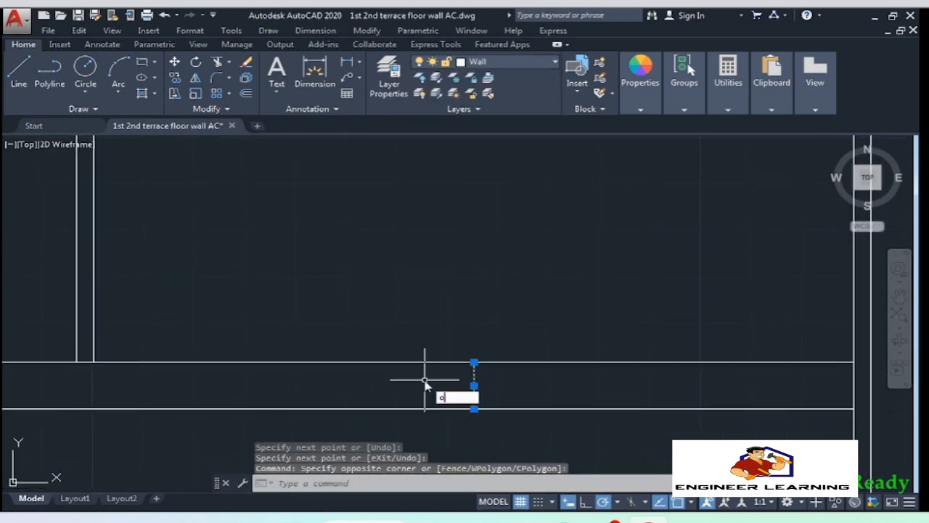
{"action": "key", "text": "Return"}
{"action": "left_click", "coordinate": [474, 385]}
{"action": "key", "text": "Return"}
{"action": "left_click", "coordinate": [474, 385]}
{"action": "left_click", "coordinate": [421, 386]}
{"action": "left_click", "coordinate": [474, 389]}
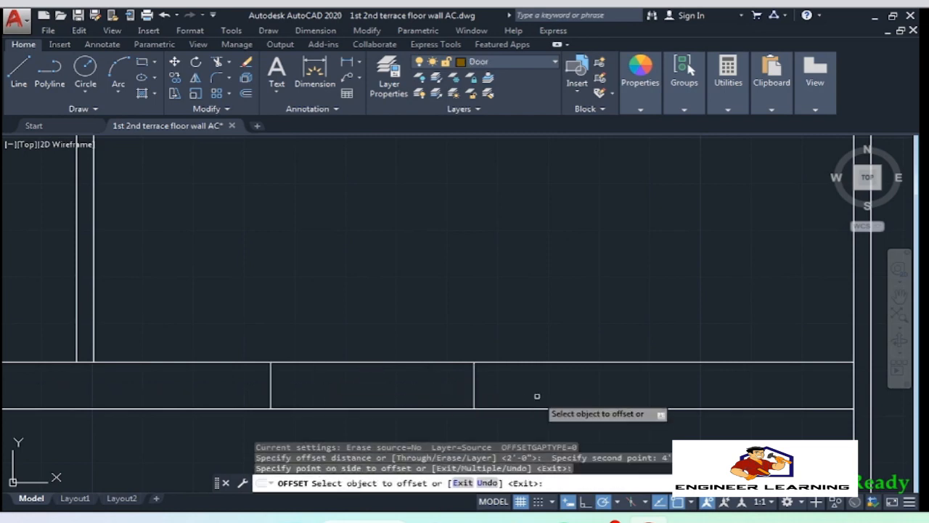
{"action": "left_click", "coordinate": [539, 395]}
{"action": "key", "text": "Return"}
Trim the wall faces between the two offset lines and erase the centre line to leave a clear opening
{"action": "scroll", "coordinate": [597, 375], "scroll_direction": "down", "scroll_amount": 2}
{"action": "mouse_move", "coordinate": [655, 426]}
{"action": "left_mouse_down"}
{"action": "mouse_move", "coordinate": [363, 317]}
{"action": "mouse_move", "coordinate": [518, 380]}
{"action": "left_mouse_up"}
{"action": "type", "text": "tr"}
{"action": "key", "text": "Return"}
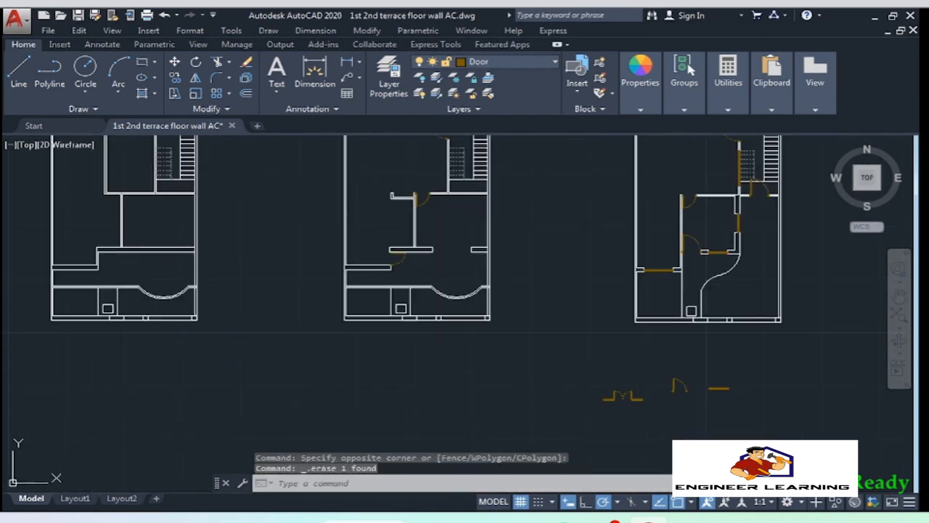
Define a block named Door 8ft for the double door with side panels, with its base point at the lower left corner
{"action": "scroll", "coordinate": [640, 407], "scroll_direction": "up", "scroll_amount": 5}
{"action": "left_click_drag", "start_coordinate": [663, 384], "coordinate": [338, 264]}
{"action": "scroll", "coordinate": [480, 392], "scroll_direction": "up", "scroll_amount": 1}
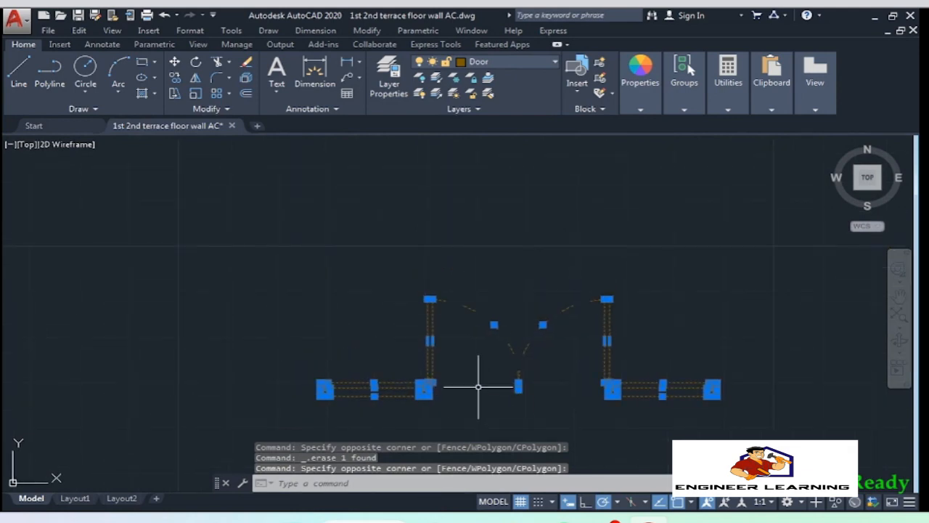
{"action": "type", "text": "block"}
{"action": "key", "text": "Return"}
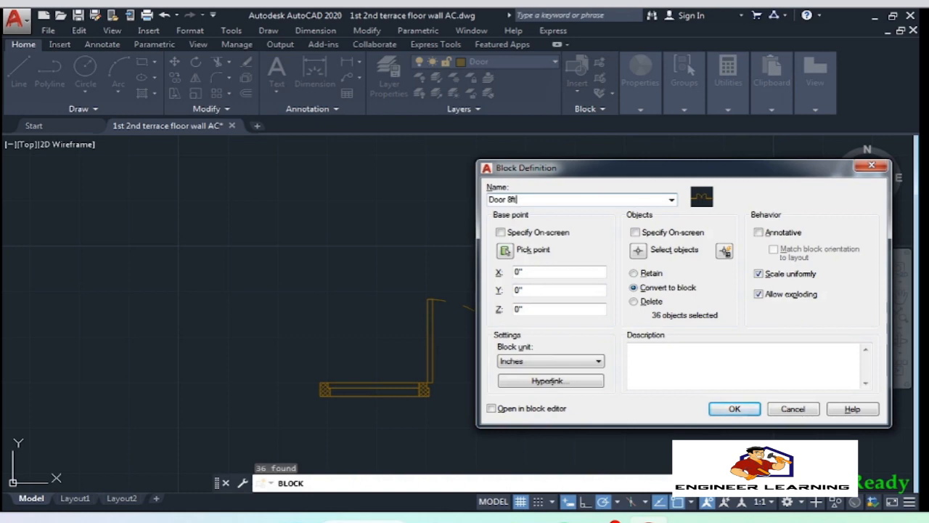
{"action": "left_click", "coordinate": [505, 250]}
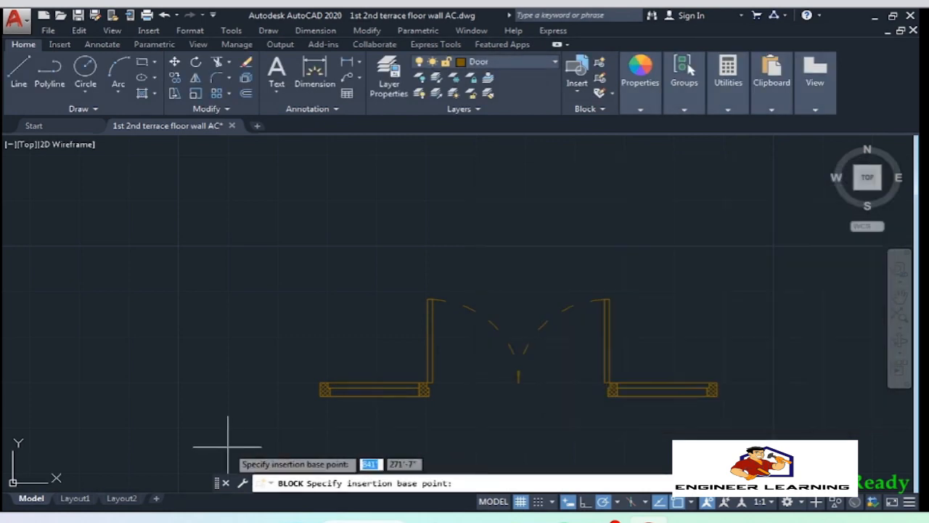
{"action": "left_click", "coordinate": [321, 395]}
Reselect all of the double door's objects for the Door 8ft block and create the block
{"action": "left_click", "coordinate": [638, 250]}
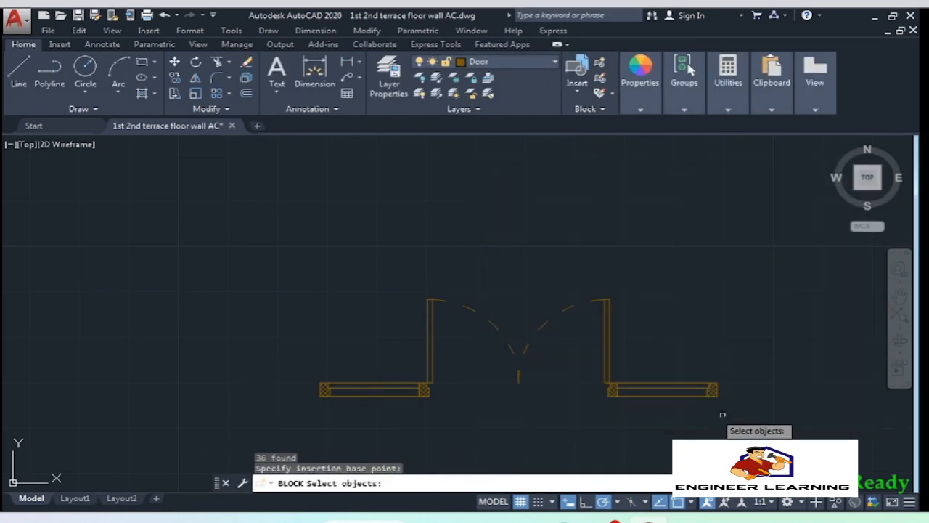
{"action": "left_click", "coordinate": [768, 424]}
{"action": "left_click", "coordinate": [286, 237]}
{"action": "key", "text": "Return"}
{"action": "left_click", "coordinate": [730, 411]}
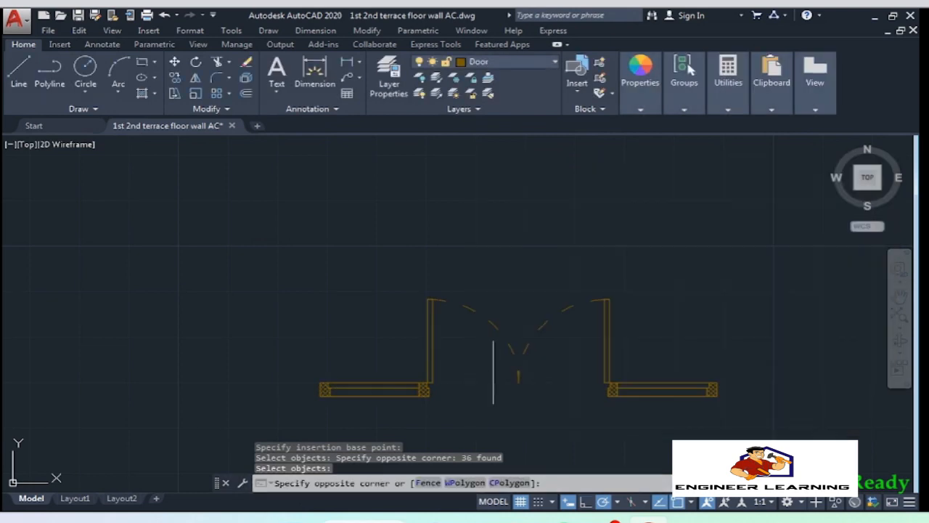
Move the Door 8ft block into the new opening, snapping its base point to the midpoint of the left wall end
{"action": "left_click", "coordinate": [241, 268]}
{"action": "left_click", "coordinate": [320, 395]}
{"action": "scroll", "coordinate": [362, 397], "scroll_direction": "down", "scroll_amount": 8}
{"action": "middle_click_drag", "start_coordinate": [293, 302], "coordinate": [589, 379]}
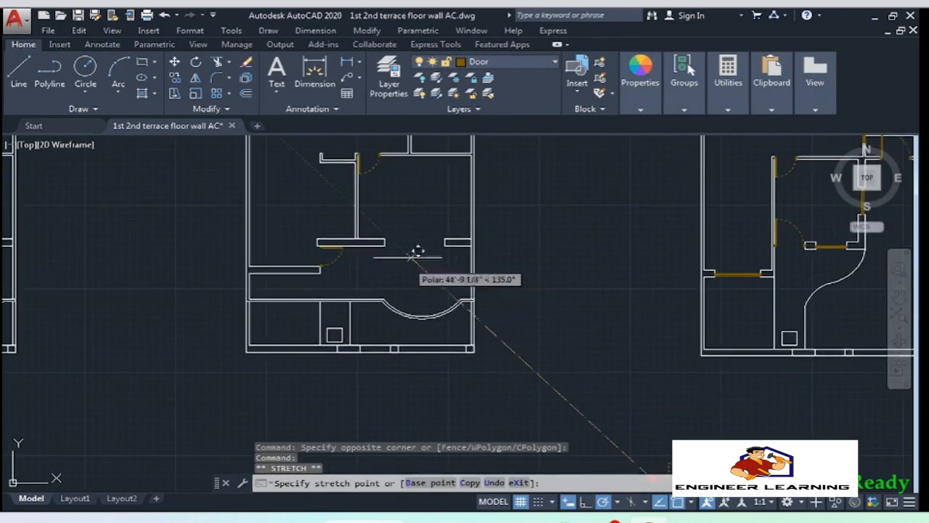
{"action": "scroll", "coordinate": [418, 252], "scroll_direction": "up", "scroll_amount": 6}
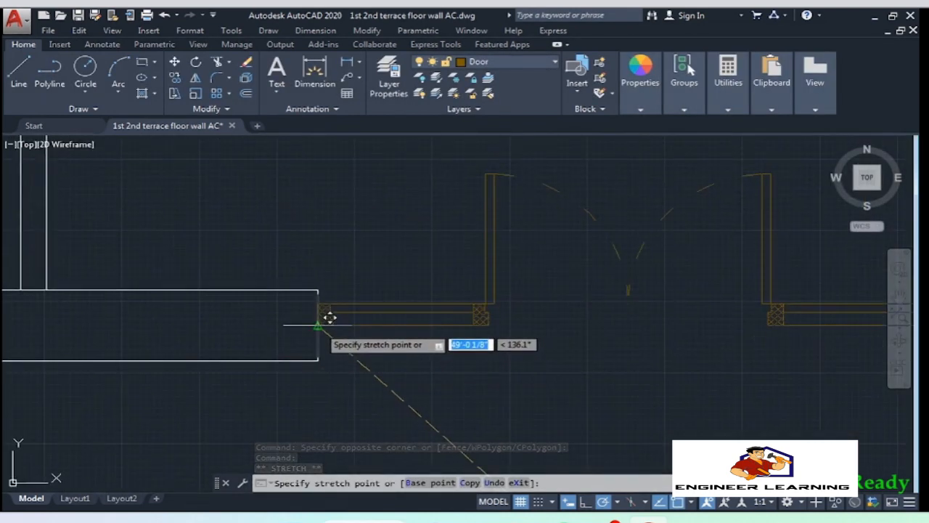
{"action": "scroll", "coordinate": [317, 335], "scroll_direction": "down", "scroll_amount": 4}
{"action": "key", "text": "Escape"}
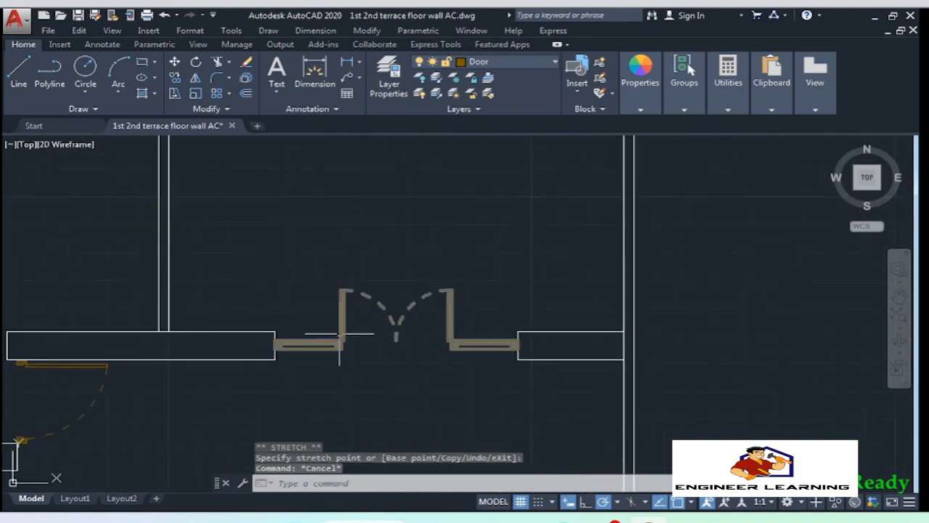
{"action": "scroll", "coordinate": [471, 286], "scroll_direction": "down", "scroll_amount": 4}
{"action": "middle_click_drag", "start_coordinate": [470, 284], "coordinate": [519, 350]}
{"action": "scroll", "coordinate": [489, 287], "scroll_direction": "up", "scroll_amount": 2}
{"action": "scroll", "coordinate": [568, 309], "scroll_direction": "down", "scroll_amount": 2}
{"action": "scroll", "coordinate": [516, 293], "scroll_direction": "down", "scroll_amount": 2}
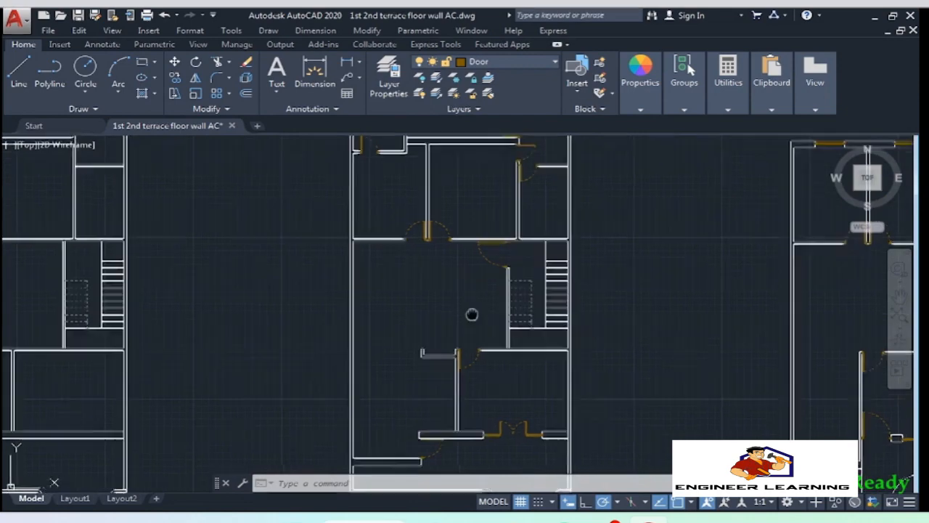
{"action": "scroll", "coordinate": [473, 314], "scroll_direction": "down", "scroll_amount": 4}
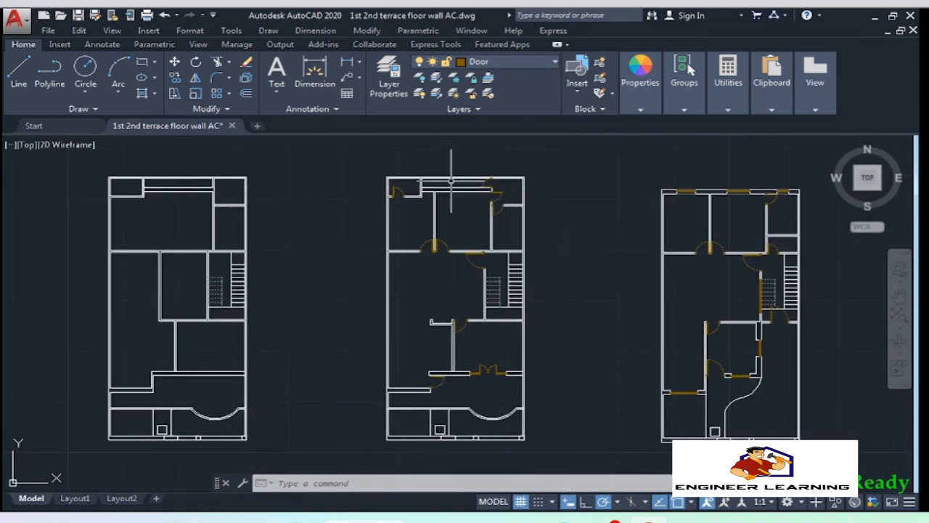
{"action": "scroll", "coordinate": [451, 182], "scroll_direction": "up", "scroll_amount": 6}
{"action": "type", "text": "l"}
{"action": "key", "text": "Return"}
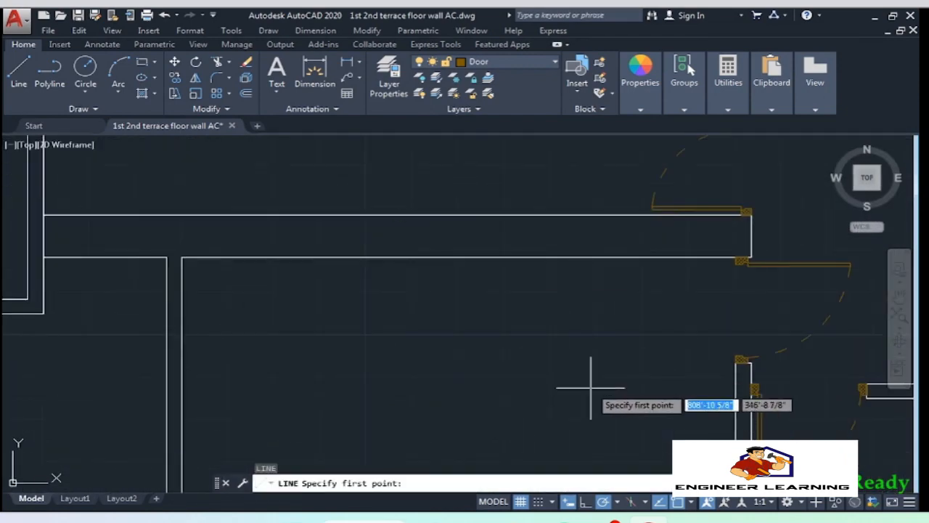
{"action": "key", "text": "Escape"}
{"action": "type", "text": "mea"}
{"action": "key", "text": "Return"}
{"action": "key", "text": "Escape"}
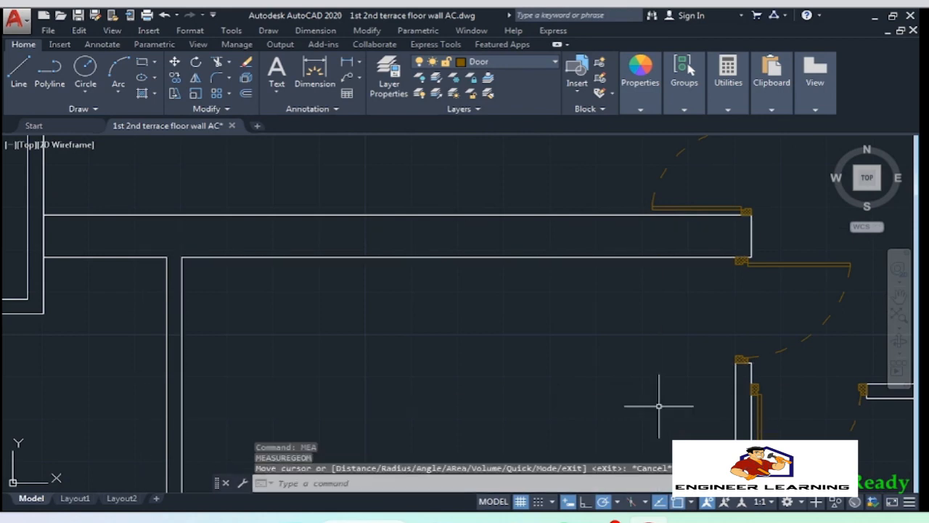
{"action": "type", "text": "l"}
{"action": "key", "text": "Return"}
{"action": "scroll", "coordinate": [735, 363], "scroll_direction": "up", "scroll_amount": 5}
{"action": "scroll", "coordinate": [735, 363], "scroll_direction": "down", "scroll_amount": 4}
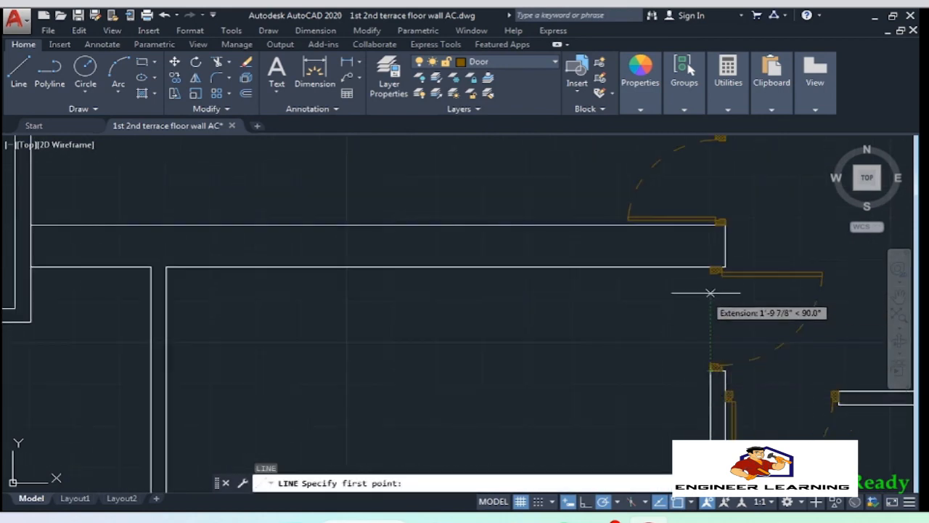
{"action": "scroll", "coordinate": [697, 276], "scroll_direction": "up", "scroll_amount": 2}
{"action": "scroll", "coordinate": [648, 376], "scroll_direction": "down", "scroll_amount": 2}
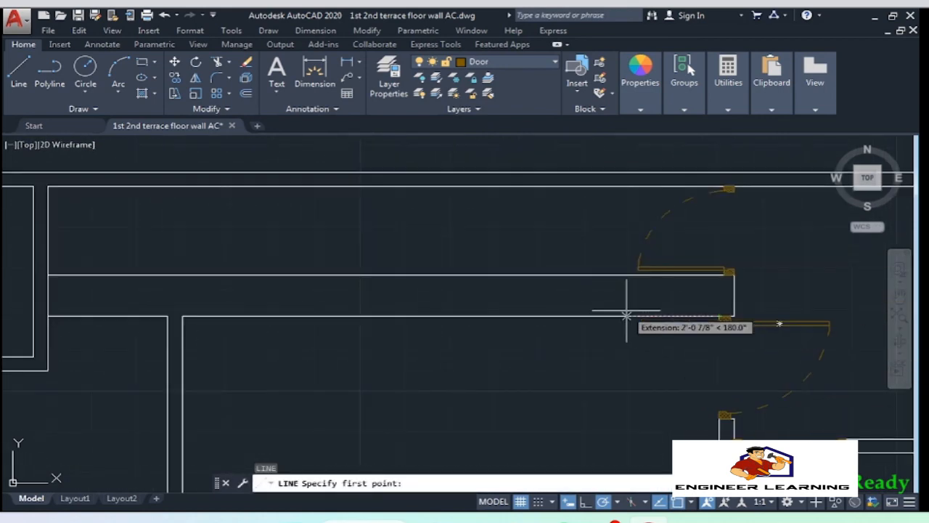
{"action": "type", "text": "6'"}
{"action": "key", "text": "Return"}
Make Wall the current layer and draw a line across the thick wall 6' from the door jamb at its right end
{"action": "left_click", "coordinate": [496, 64]}
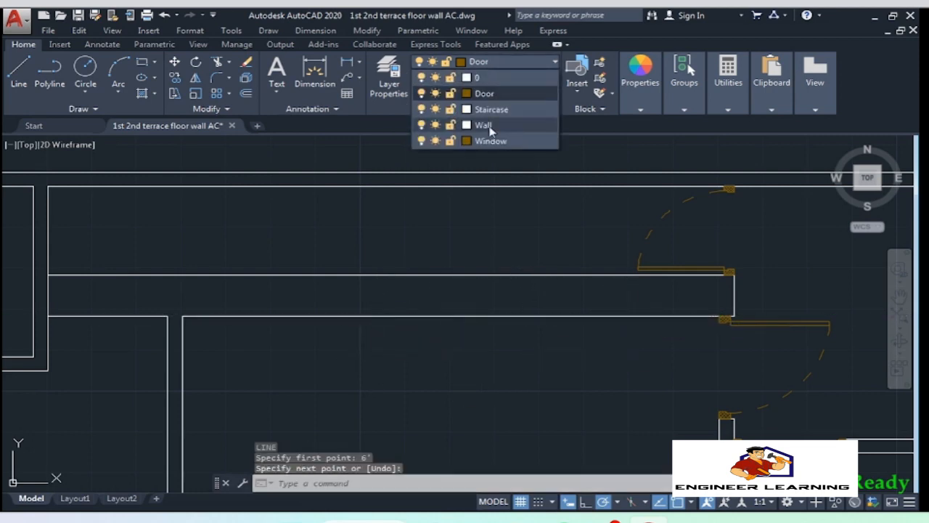
{"action": "left_click", "coordinate": [487, 124]}
{"action": "key", "text": "Return"}
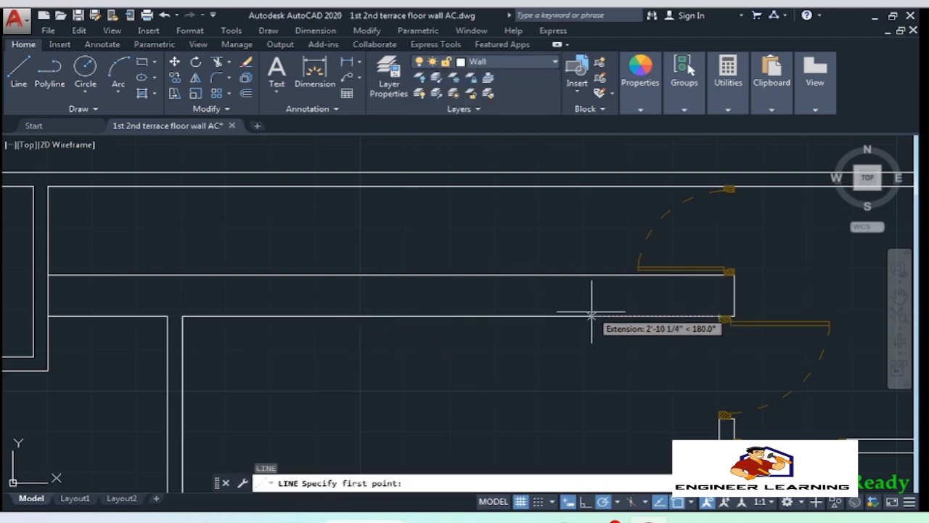
{"action": "type", "text": "6'"}
{"action": "key", "text": "Return"}
{"action": "left_click", "coordinate": [450, 276]}
{"action": "key", "text": "Return"}
Offset the cross line 2'6" to both sides to mark the edges of the opening
{"action": "left_click", "coordinate": [472, 302]}
{"action": "left_click", "coordinate": [440, 293]}
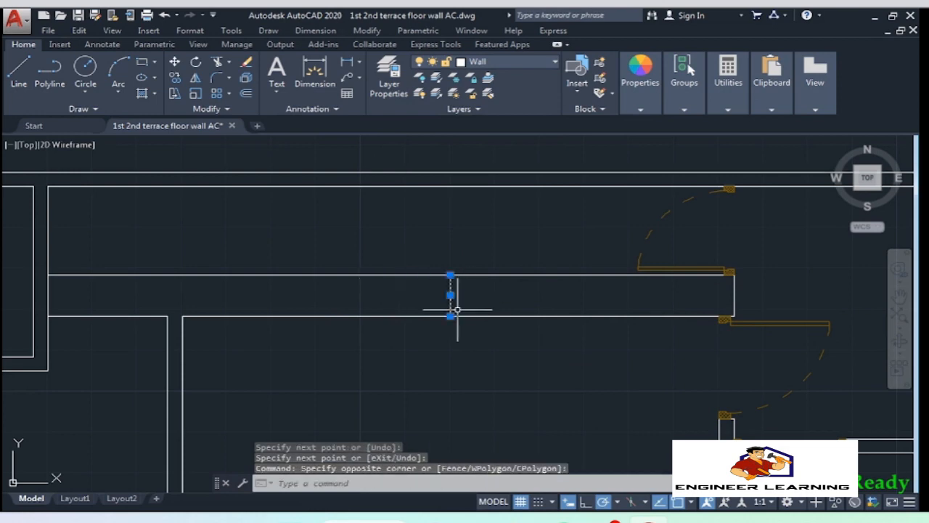
{"action": "key", "text": "o"}
{"action": "key", "text": "Return"}
{"action": "key", "text": "Return"}
{"action": "left_click", "coordinate": [451, 301]}
{"action": "left_click", "coordinate": [451, 303]}
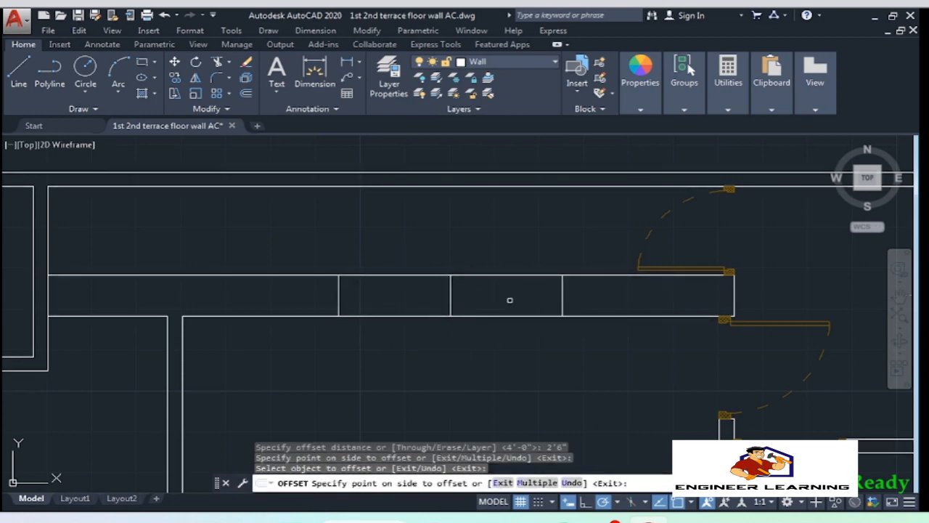
{"action": "left_click", "coordinate": [512, 298]}
{"action": "key", "text": "Return"}
Trim the thick wall's faces between the two offset lines and erase the centre line
{"action": "middle_click_drag", "start_coordinate": [565, 342], "coordinate": [651, 338]}
{"action": "left_click", "coordinate": [657, 339]}
{"action": "left_click", "coordinate": [369, 238]}
{"action": "key", "text": "t"}
{"action": "key", "text": "r"}
{"action": "key", "text": "Return"}
{"action": "left_click", "coordinate": [556, 346]}
{"action": "left_click", "coordinate": [478, 246]}
{"action": "left_click", "coordinate": [569, 312]}
{"action": "left_click", "coordinate": [516, 288]}
{"action": "key", "text": "Delete"}
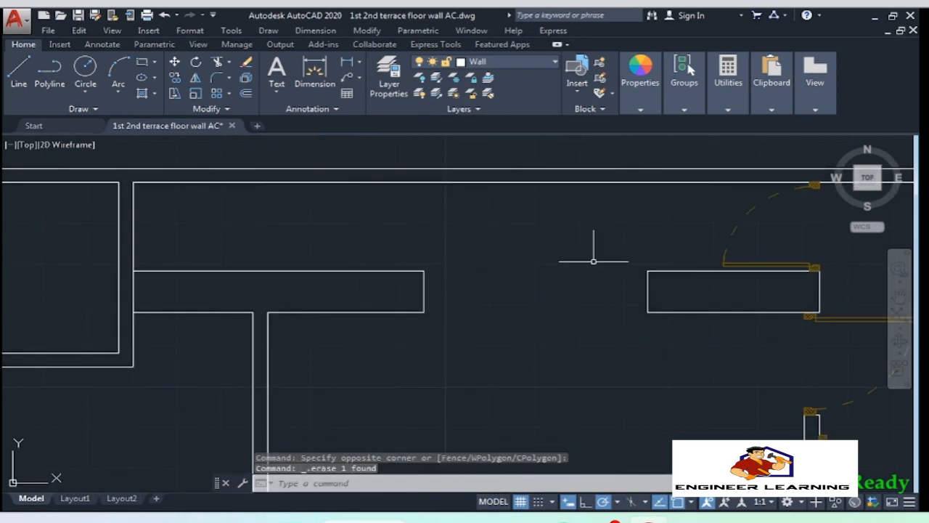
Stretch the upper end of the partition wall's left face up to the thick wall's upper face
{"action": "scroll", "coordinate": [616, 266], "scroll_direction": "down", "scroll_amount": 2}
{"action": "scroll", "coordinate": [325, 287], "scroll_direction": "up", "scroll_amount": 4}
{"action": "left_click", "coordinate": [484, 348]}
{"action": "left_click", "coordinate": [484, 304]}
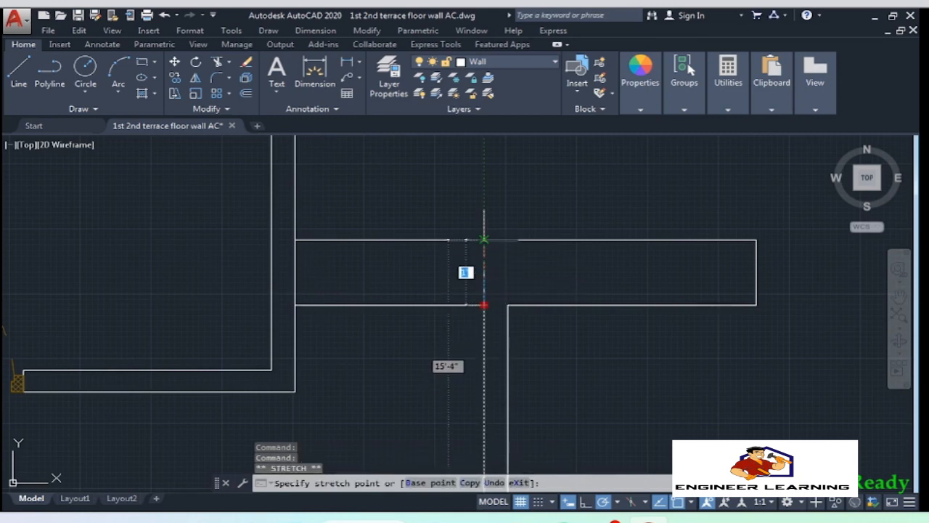
{"action": "left_click", "coordinate": [484, 240]}
Trim and erase the short stretch of thick wall between the extended partition face and the neighbouring room's wall
{"action": "left_click", "coordinate": [553, 339]}
{"action": "left_click", "coordinate": [392, 220]}
{"action": "type", "text": "tr"}
{"action": "key", "text": "Return"}
{"action": "left_click", "coordinate": [422, 354]}
{"action": "left_click", "coordinate": [373, 217]}
{"action": "key", "text": "Return"}
{"action": "left_click", "coordinate": [428, 320]}
{"action": "left_click", "coordinate": [389, 288]}
{"action": "key", "text": "Delete"}
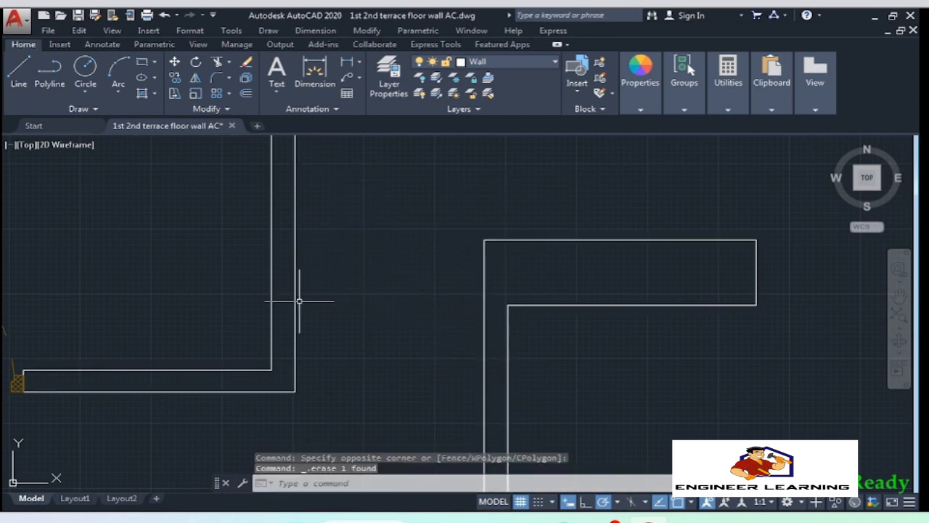
Draw a line across the upper outer wall, starting 3'4" from its inner right corner
{"action": "scroll", "coordinate": [267, 261], "scroll_direction": "down", "scroll_amount": 6}
{"action": "scroll", "coordinate": [599, 235], "scroll_direction": "up", "scroll_amount": 2}
{"action": "scroll", "coordinate": [599, 234], "scroll_direction": "up", "scroll_amount": 2}
{"action": "left_click", "coordinate": [553, 239]}
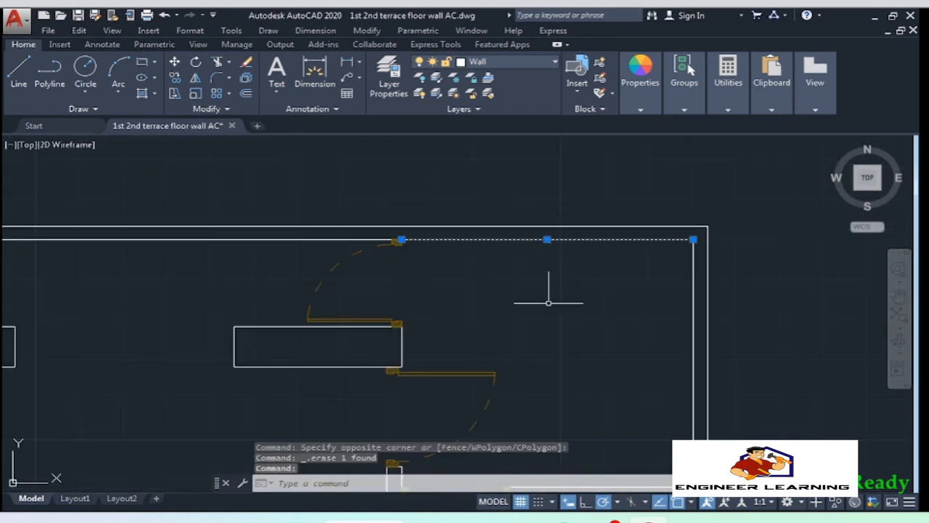
{"action": "middle_click_drag", "start_coordinate": [600, 265], "coordinate": [635, 286]}
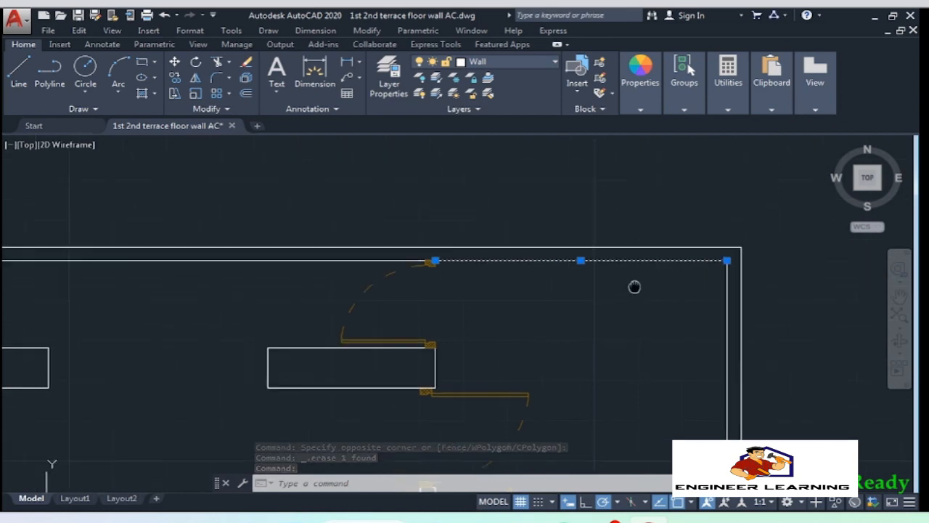
{"action": "type", "text": "l"}
{"action": "key", "text": "Return"}
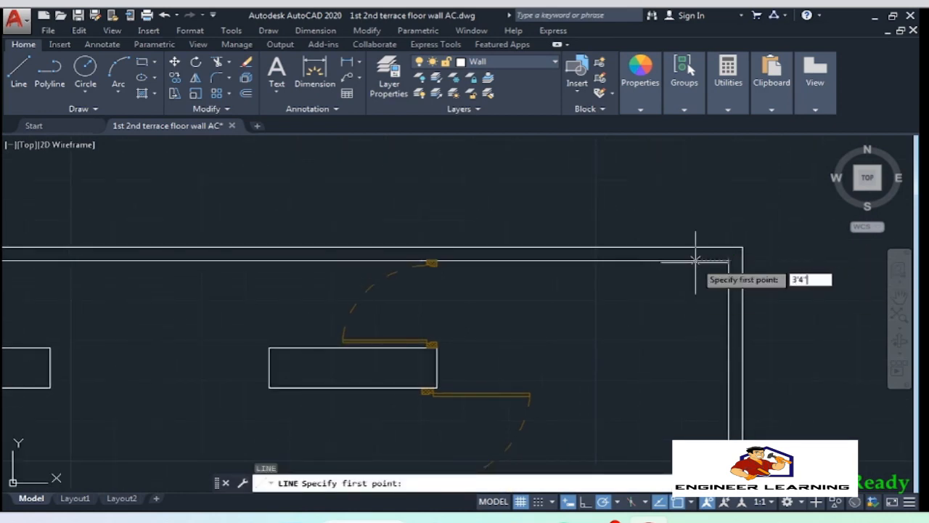
{"action": "key", "text": "Return"}
{"action": "left_click", "coordinate": [583, 244]}
{"action": "key", "text": "Return"}
Offset the outer wall's cross line 1' to both sides
{"action": "scroll", "coordinate": [608, 236], "scroll_direction": "up", "scroll_amount": 4}
{"action": "type", "text": "o"}
{"action": "key", "text": "Return"}
{"action": "left_click", "coordinate": [544, 282]}
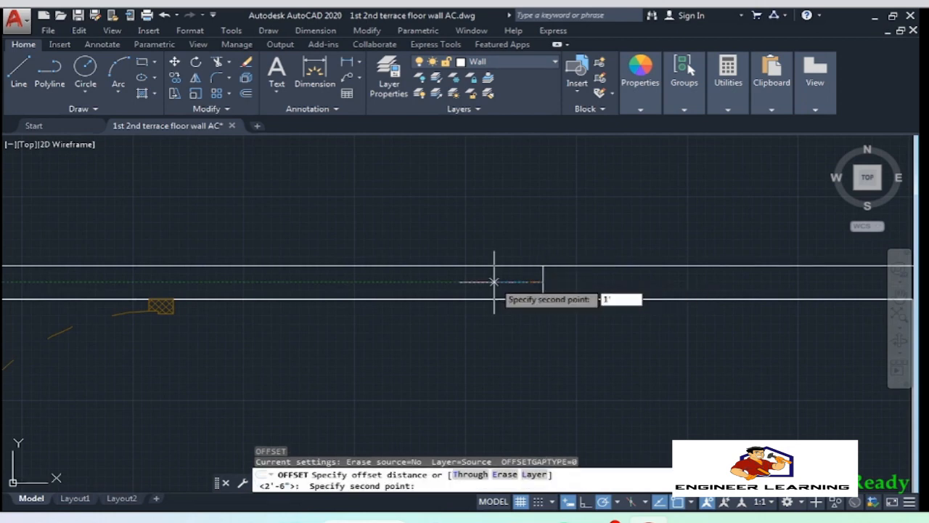
{"action": "key", "text": "Return"}
{"action": "left_click", "coordinate": [543, 282]}
{"action": "left_click", "coordinate": [501, 282]}
{"action": "left_click", "coordinate": [545, 282]}
{"action": "key", "text": "Return"}
Trim the outer wall's faces between the two offset lines and erase the centre line
{"action": "left_click", "coordinate": [701, 345]}
{"action": "left_click", "coordinate": [272, 196]}
{"action": "type", "text": "tr"}
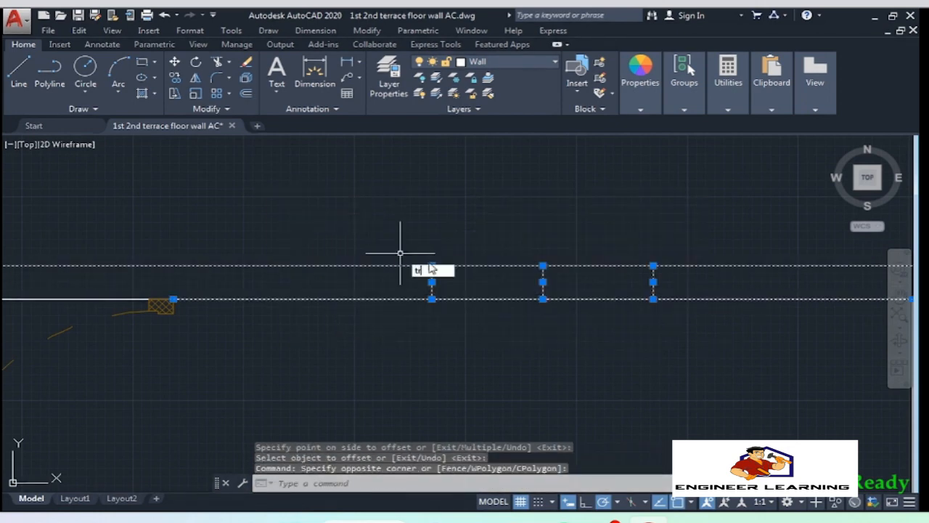
{"action": "key", "text": "Return"}
{"action": "left_click", "coordinate": [629, 317]}
{"action": "left_click", "coordinate": [504, 259]}
{"action": "key", "text": "Return"}
Copy the wall segments above and below the other plan's staircase window onto this plan's matching wall, using the lower left wall corner as base point
{"action": "scroll", "coordinate": [465, 239], "scroll_direction": "down", "scroll_amount": 5}
{"action": "scroll", "coordinate": [508, 305], "scroll_direction": "up", "scroll_amount": 6}
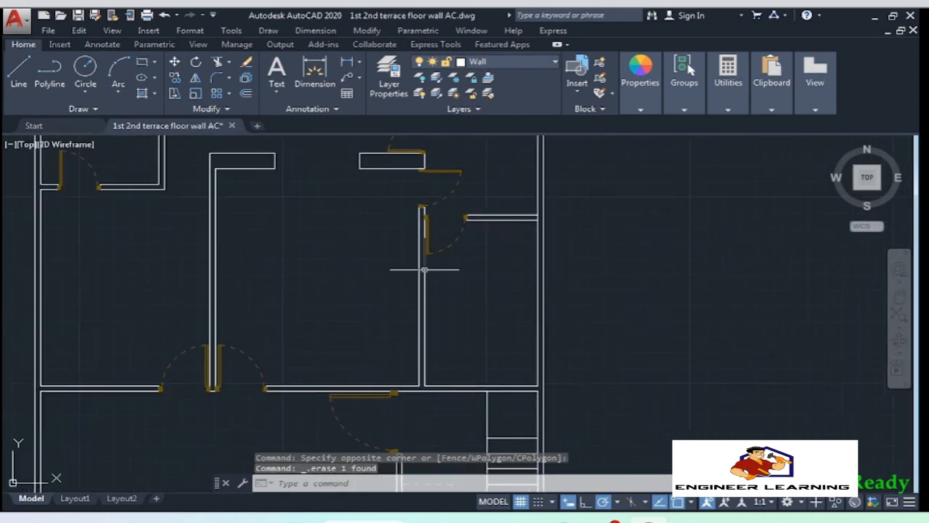
{"action": "scroll", "coordinate": [482, 326], "scroll_direction": "up", "scroll_amount": 3}
{"action": "scroll", "coordinate": [489, 209], "scroll_direction": "down", "scroll_amount": 3}
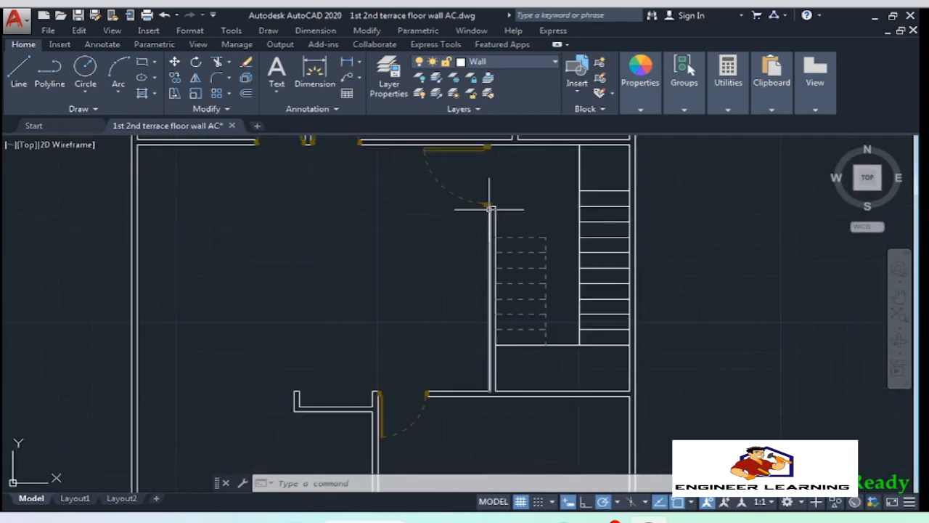
{"action": "scroll", "coordinate": [291, 278], "scroll_direction": "down", "scroll_amount": 5}
{"action": "scroll", "coordinate": [761, 284], "scroll_direction": "up", "scroll_amount": 10}
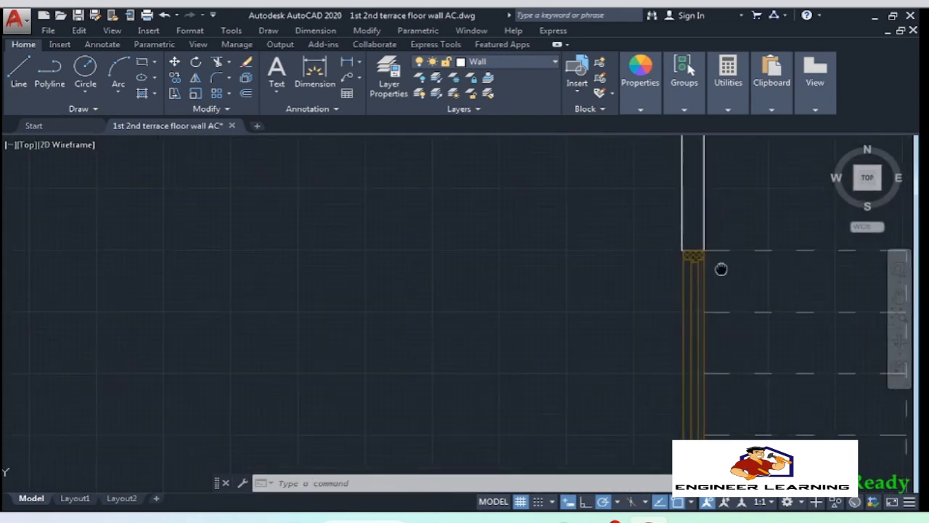
{"action": "middle_click_drag", "start_coordinate": [734, 243], "coordinate": [703, 356]}
{"action": "left_click", "coordinate": [641, 287]}
{"action": "left_click", "coordinate": [604, 283]}
{"action": "left_click", "coordinate": [706, 298]}
{"action": "left_click", "coordinate": [579, 232]}
{"action": "scroll", "coordinate": [579, 232], "scroll_direction": "down", "scroll_amount": 2}
{"action": "scroll", "coordinate": [579, 233], "scroll_direction": "down", "scroll_amount": 5}
{"action": "scroll", "coordinate": [584, 359], "scroll_direction": "up", "scroll_amount": 7}
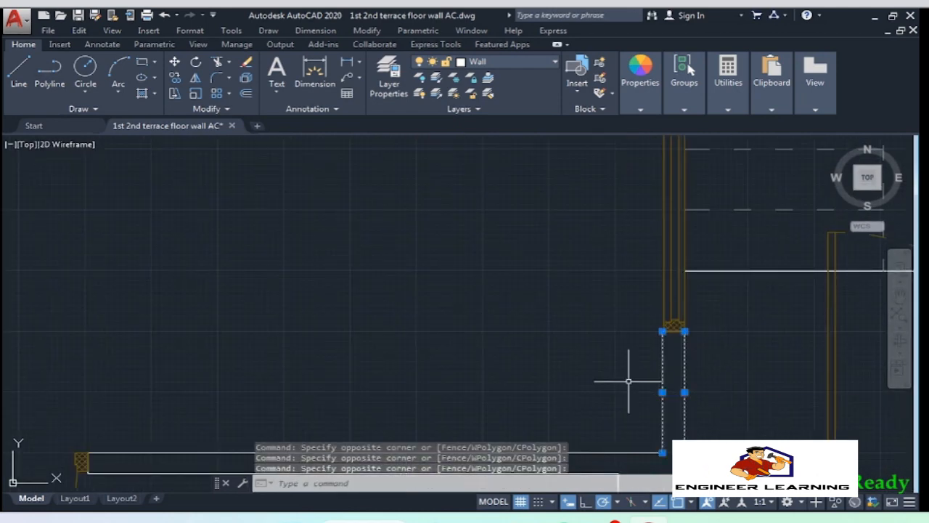
{"action": "key", "text": "Return"}
{"action": "left_click", "coordinate": [662, 452]}
{"action": "scroll", "coordinate": [726, 422], "scroll_direction": "down", "scroll_amount": 7}
{"action": "scroll", "coordinate": [342, 430], "scroll_direction": "up", "scroll_amount": 7}
{"action": "middle_click_drag", "start_coordinate": [342, 429], "coordinate": [448, 326]}
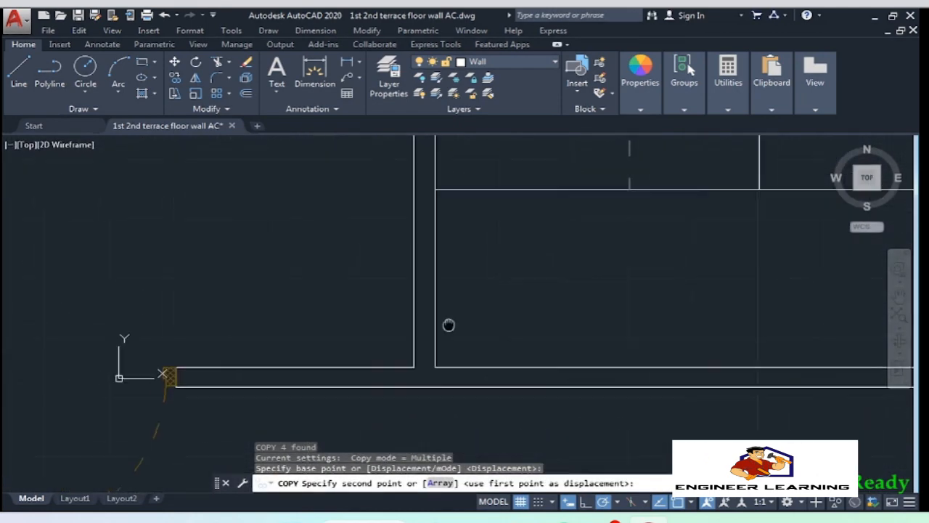
{"action": "left_click", "coordinate": [413, 367]}
{"action": "key", "text": "Return"}
Erase the two original continuous faces of the wall beside the staircase
{"action": "left_click", "coordinate": [488, 250]}
{"action": "left_click", "coordinate": [417, 212]}
{"action": "key", "text": "Delete"}
Close the open end of the wall segment above the staircase opening with a short line
{"action": "scroll", "coordinate": [547, 366], "scroll_direction": "down", "scroll_amount": 7}
{"action": "scroll", "coordinate": [543, 245], "scroll_direction": "up", "scroll_amount": 7}
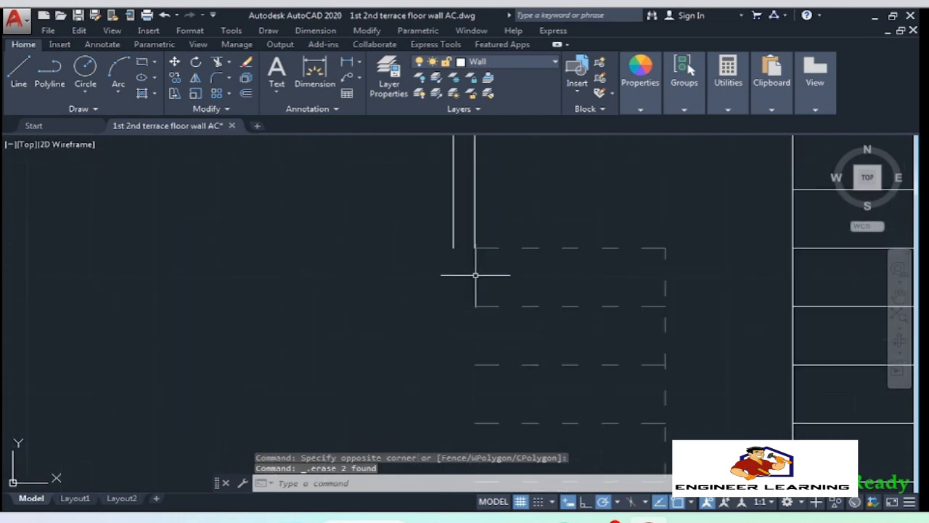
{"action": "type", "text": "l"}
{"action": "key", "text": "Return"}
{"action": "left_click", "coordinate": [462, 323]}
{"action": "left_click", "coordinate": [484, 323]}
{"action": "key", "text": "Return"}
Close the open end of the wall segment below the staircase opening with a short line
{"action": "scroll", "coordinate": [501, 330], "scroll_direction": "down", "scroll_amount": 7}
{"action": "scroll", "coordinate": [479, 403], "scroll_direction": "up", "scroll_amount": 3}
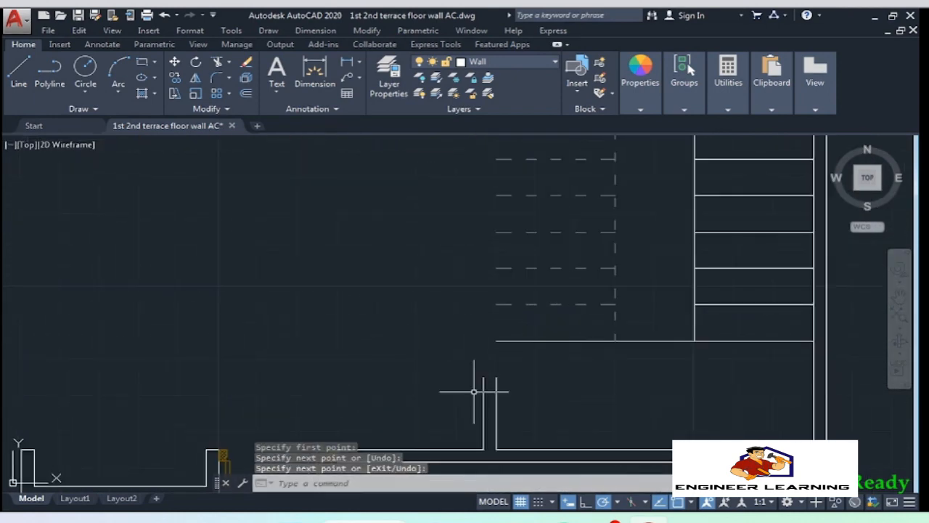
{"action": "type", "text": "l"}
{"action": "key", "text": "Return"}
{"action": "left_click", "coordinate": [483, 377]}
{"action": "left_click", "coordinate": [496, 376]}
{"action": "key", "text": "Return"}
Measure the area below the stair landing and draw a line across the wall under it at the wall's midpoint
{"action": "scroll", "coordinate": [497, 344], "scroll_direction": "down", "scroll_amount": 2}
{"action": "mouse_move", "coordinate": [498, 346]}
{"action": "middle_mouse_down"}
{"action": "mouse_move", "coordinate": [618, 333]}
{"action": "mouse_move", "coordinate": [609, 347]}
{"action": "middle_mouse_up"}
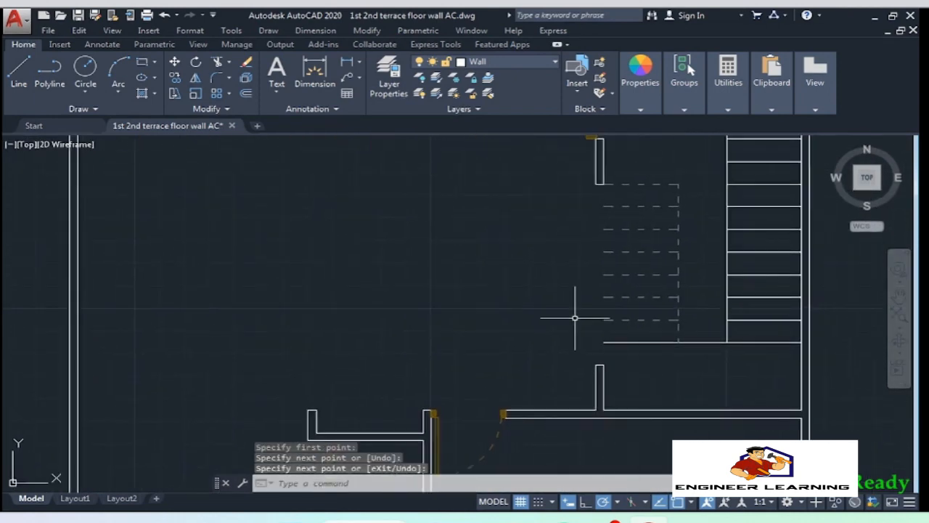
{"action": "scroll", "coordinate": [574, 317], "scroll_direction": "down", "scroll_amount": 2}
{"action": "middle_click_drag", "start_coordinate": [643, 397], "coordinate": [524, 343]}
{"action": "scroll", "coordinate": [527, 316], "scroll_direction": "up", "scroll_amount": 5}
{"action": "type", "text": "mea"}
{"action": "key", "text": "Return"}
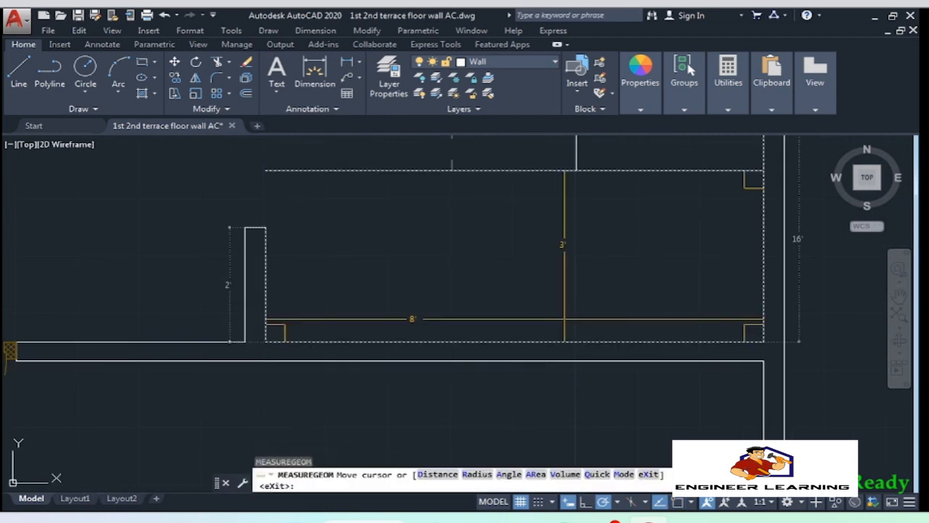
{"action": "key", "text": "Escape"}
{"action": "type", "text": "l"}
{"action": "key", "text": "Return"}
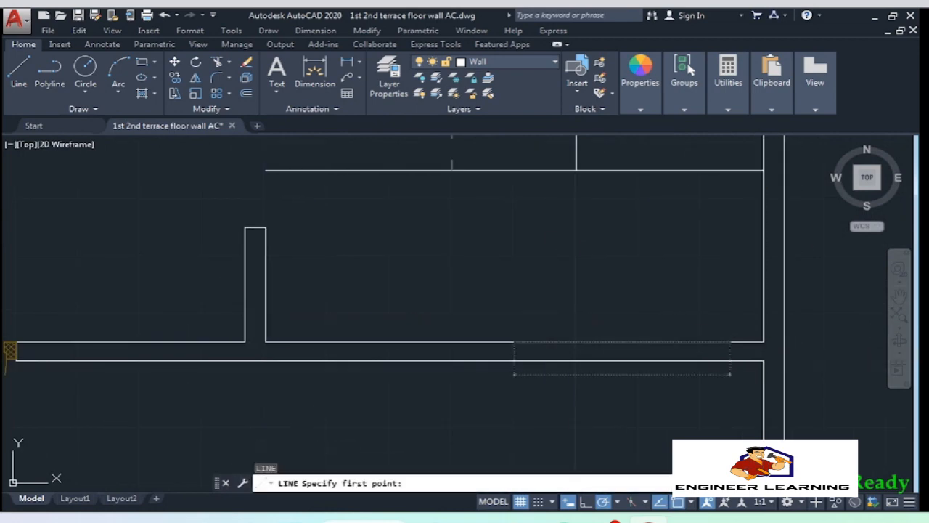
{"action": "left_click", "coordinate": [513, 360]}
{"action": "key", "text": "Return"}
Offset the midpoint line 2' to both sides along the wall below the landing
{"action": "type", "text": "o"}
{"action": "key", "text": "Return"}
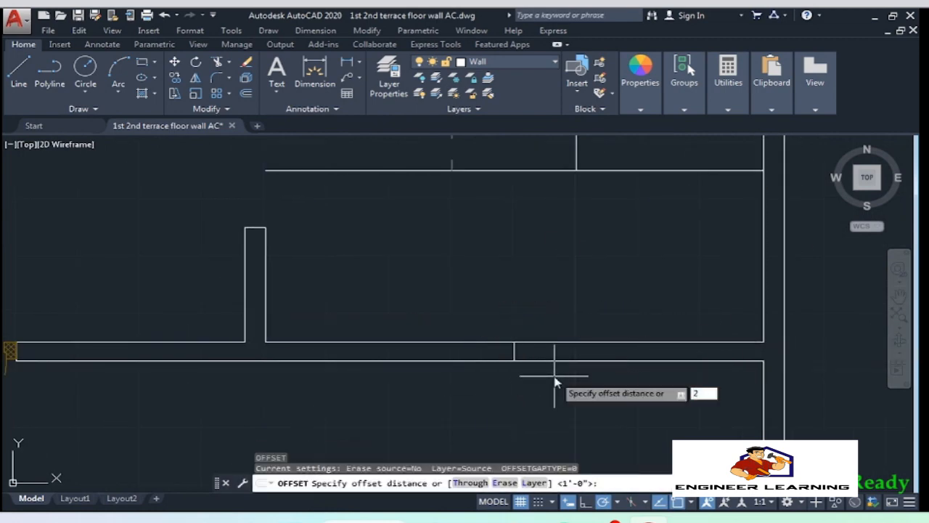
{"action": "type", "text": "2"}
{"action": "key", "text": "Return"}
{"action": "left_click", "coordinate": [514, 354]}
{"action": "left_click", "coordinate": [503, 357]}
Trim the faces of the wall below the landing between the offset lines and erase the midpoint line
{"action": "left_click", "coordinate": [706, 401]}
{"action": "left_click", "coordinate": [350, 264]}
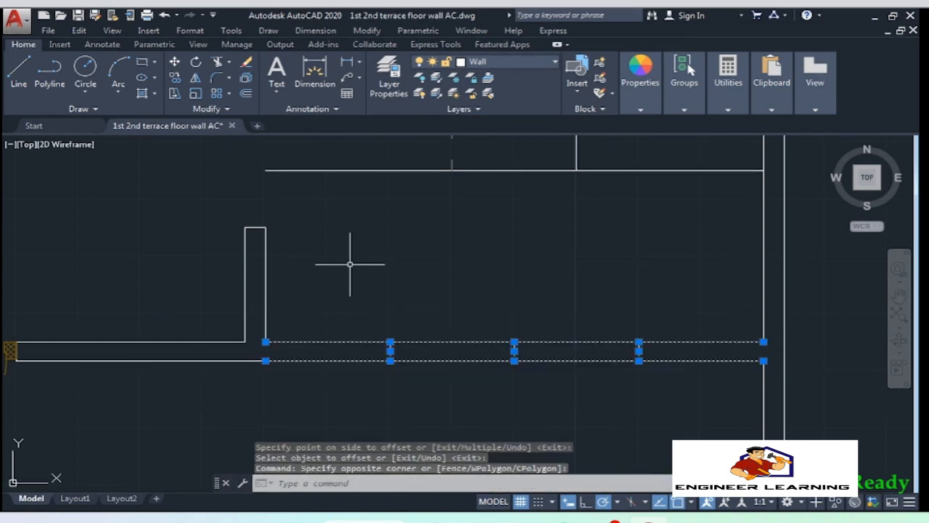
{"action": "type", "text": "tr"}
{"action": "key", "text": "Return"}
{"action": "left_click", "coordinate": [542, 400]}
{"action": "left_click", "coordinate": [476, 305]}
{"action": "key", "text": "Delete"}
Draw a line across the thick wall below the door, 4'6" from its inner corner with the left outer wall
{"action": "scroll", "coordinate": [638, 276], "scroll_direction": "down", "scroll_amount": 8}
{"action": "scroll", "coordinate": [430, 433], "scroll_direction": "up", "scroll_amount": 8}
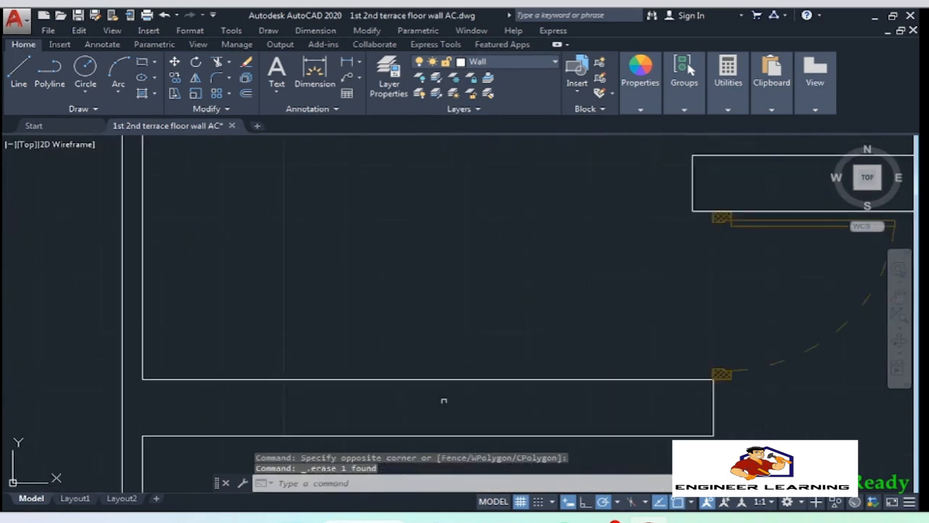
{"action": "scroll", "coordinate": [348, 354], "scroll_direction": "down", "scroll_amount": 6}
{"action": "scroll", "coordinate": [370, 365], "scroll_direction": "up", "scroll_amount": 4}
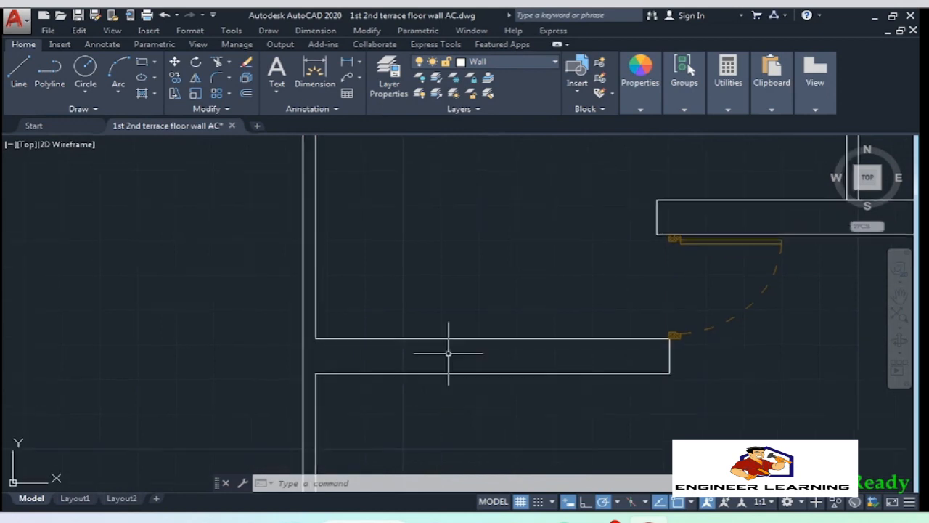
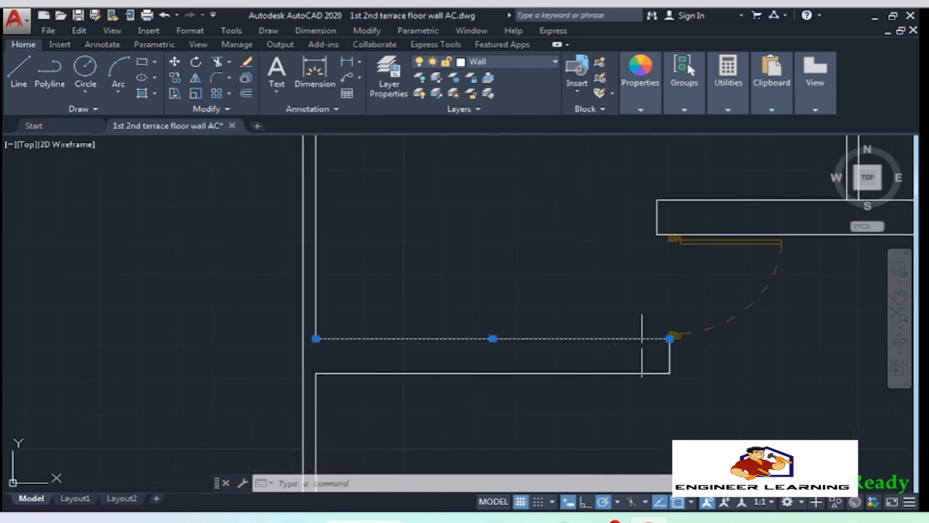
{"action": "middle_click_drag", "start_coordinate": [551, 297], "coordinate": [513, 294]}
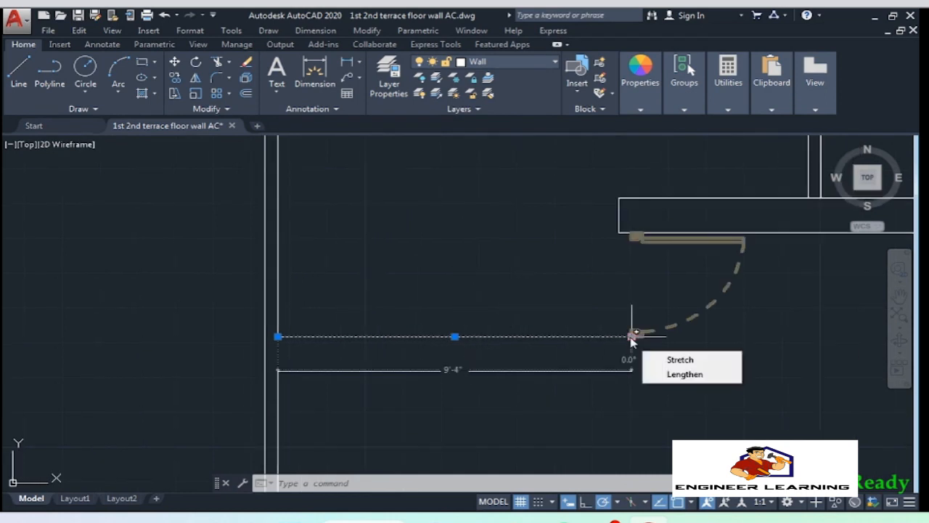
{"action": "left_click", "coordinate": [400, 336]}
{"action": "key", "text": "Escape"}
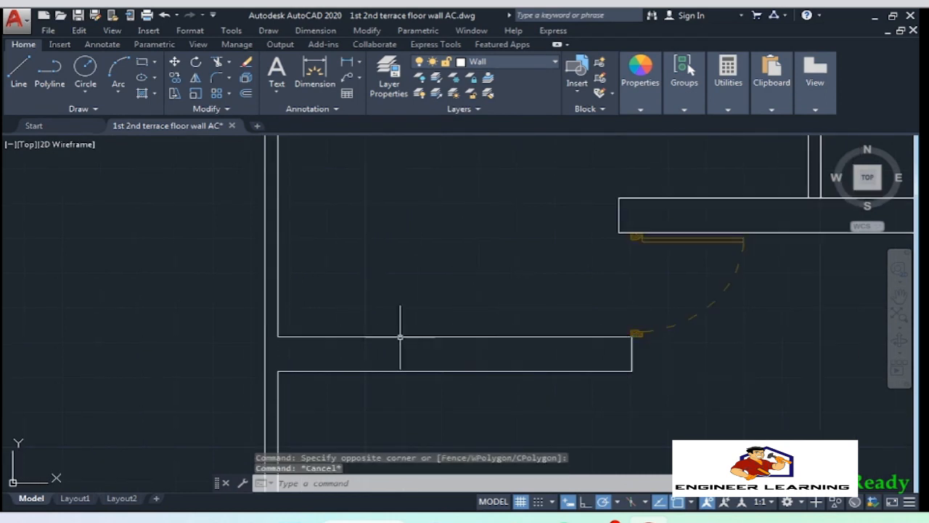
{"action": "key", "text": "l"}
{"action": "key", "text": "Return"}
{"action": "type", "text": "4'6\""}
{"action": "key", "text": "Return"}
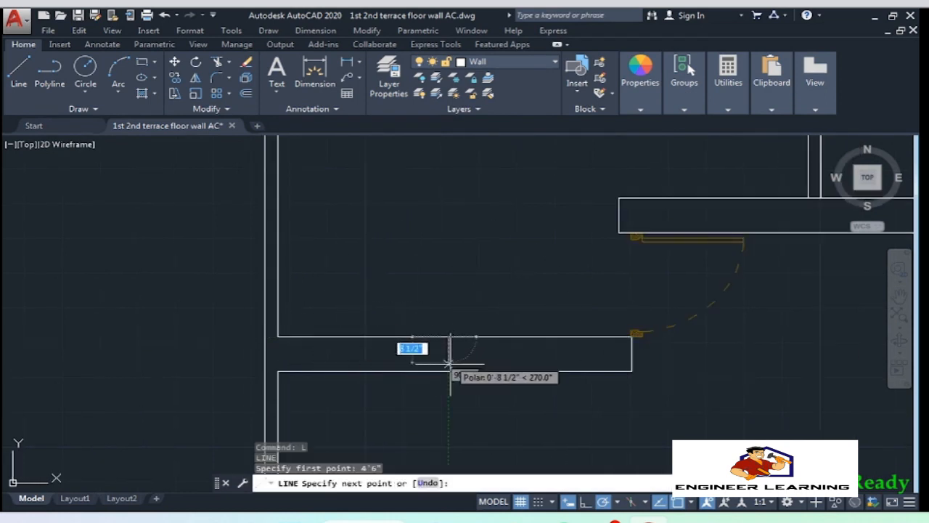
{"action": "left_click", "coordinate": [449, 370]}
{"action": "key", "text": "Return"}
Finish the line across the thick wall below the door and offset it 3' to both sides
{"action": "left_click", "coordinate": [451, 358]}
{"action": "key", "text": "Escape"}
{"action": "key", "text": "o"}
{"action": "key", "text": "Return"}
{"action": "type", "text": "3'"}
{"action": "left_click", "coordinate": [403, 356]}
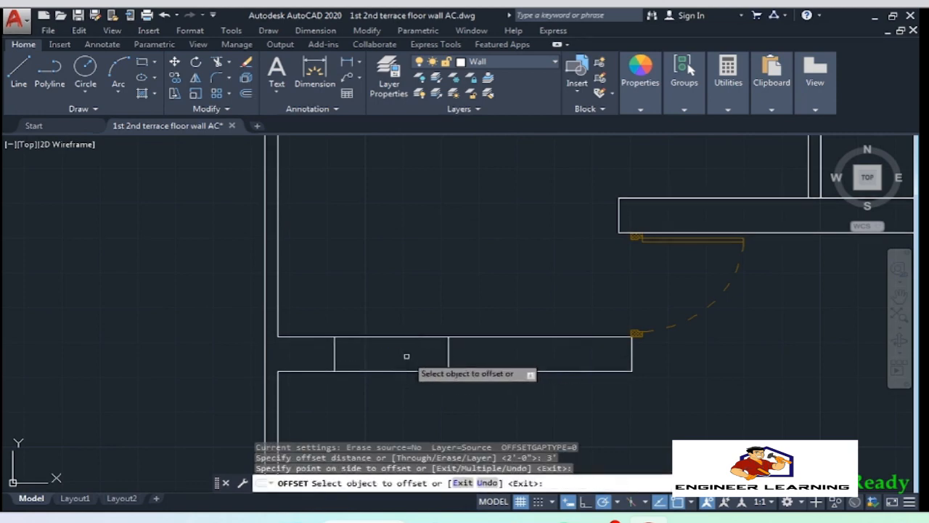
{"action": "left_click", "coordinate": [448, 358]}
{"action": "left_click", "coordinate": [501, 363]}
{"action": "key", "text": "Return"}
Trim both faces of the thick wall below the door between the offset lines and erase the center line
{"action": "left_click", "coordinate": [586, 398]}
{"action": "left_click", "coordinate": [312, 298]}
{"action": "key", "text": "t"}
{"action": "key", "text": "r"}
{"action": "key", "text": "Return"}
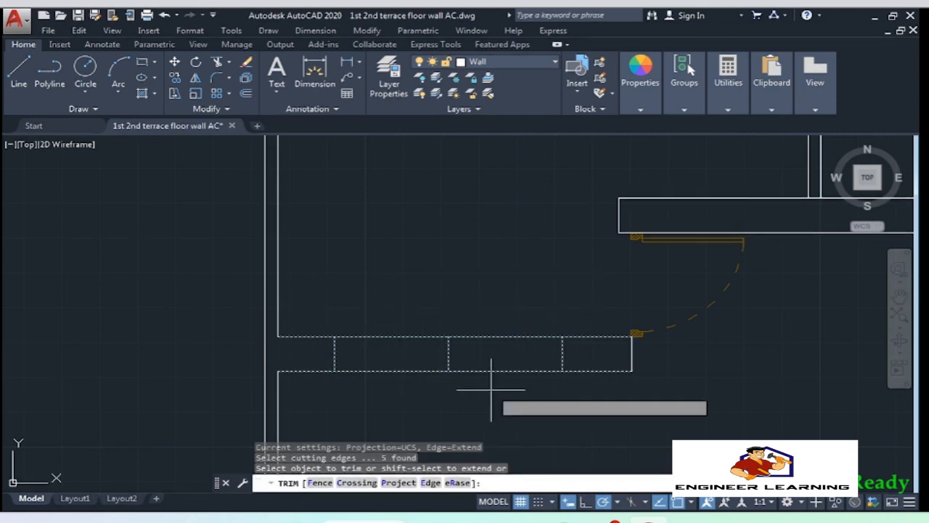
{"action": "left_click", "coordinate": [491, 388]}
{"action": "left_click", "coordinate": [468, 316]}
{"action": "key", "text": "Return"}
{"action": "left_click", "coordinate": [472, 363]}
{"action": "left_click", "coordinate": [428, 342]}
{"action": "key", "text": "Delete"}
Measure the thick wall above the door from the partition's near face to the wall's free left end
{"action": "scroll", "coordinate": [292, 350], "scroll_direction": "down", "scroll_amount": 5}
{"action": "middle_click_drag", "start_coordinate": [406, 338], "coordinate": [418, 346]}
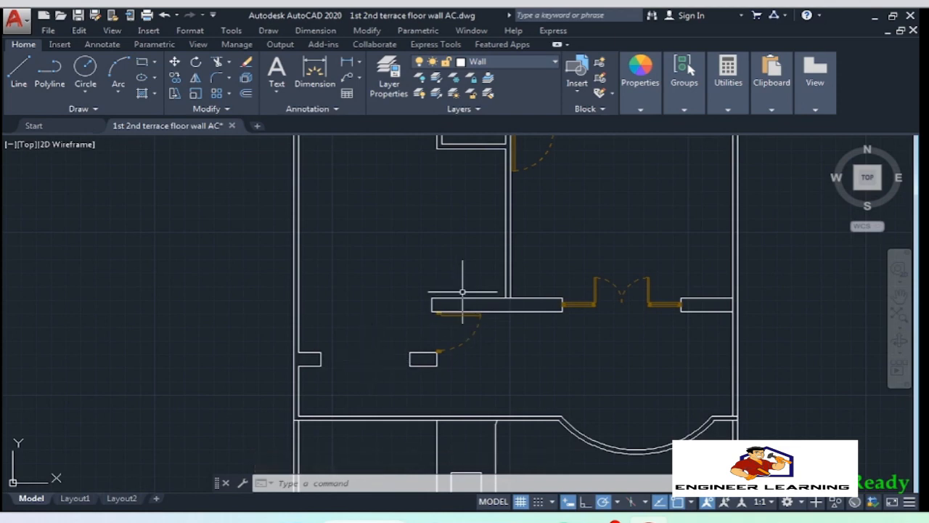
{"action": "scroll", "coordinate": [462, 291], "scroll_direction": "up", "scroll_amount": 6}
{"action": "left_click", "coordinate": [611, 376]}
{"action": "left_click", "coordinate": [473, 353]}
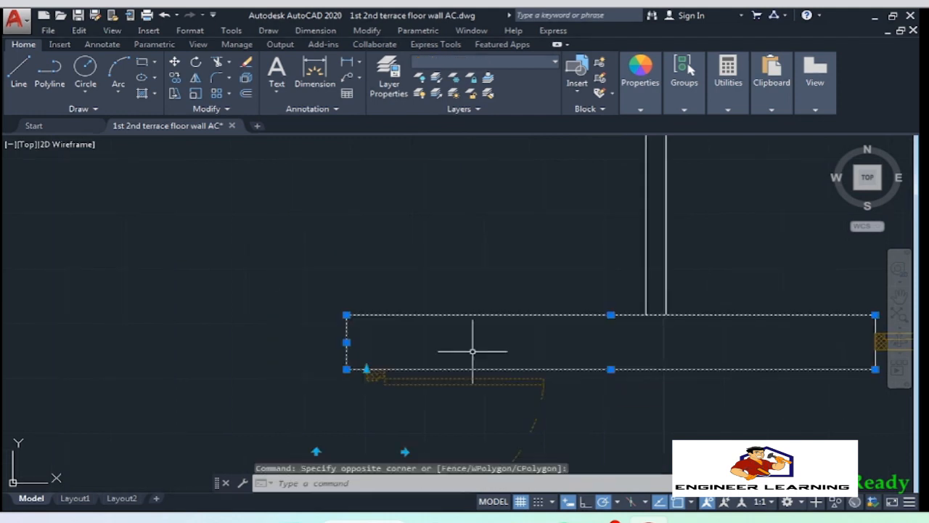
{"action": "key", "text": "Escape"}
{"action": "type", "text": "l"}
{"action": "key", "text": "Return"}
{"action": "left_click", "coordinate": [646, 347]}
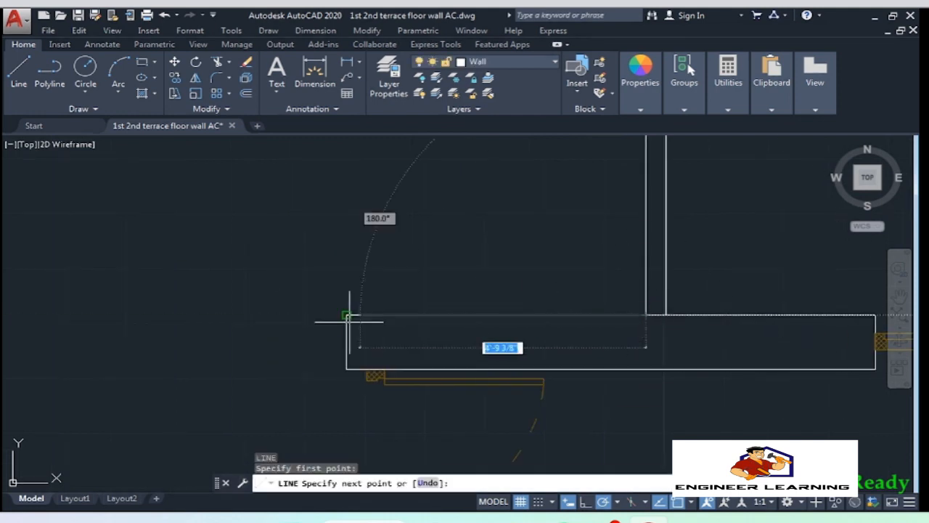
{"action": "key", "text": "Escape"}
Draw a line across the thick wall above the door, 2'6" from its free left end
{"action": "key", "text": "Return"}
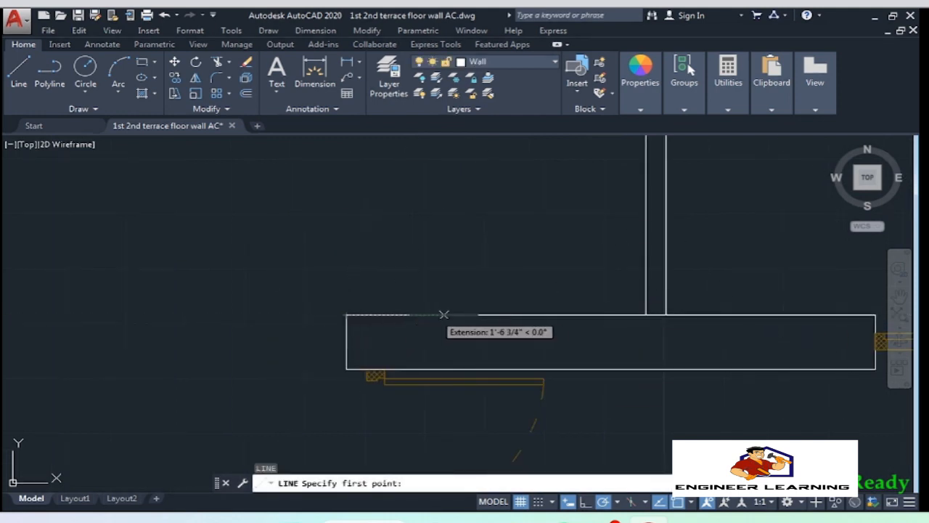
{"action": "type", "text": "2'6\""}
{"action": "key", "text": "Return"}
{"action": "left_click", "coordinate": [497, 368]}
{"action": "key", "text": "Return"}
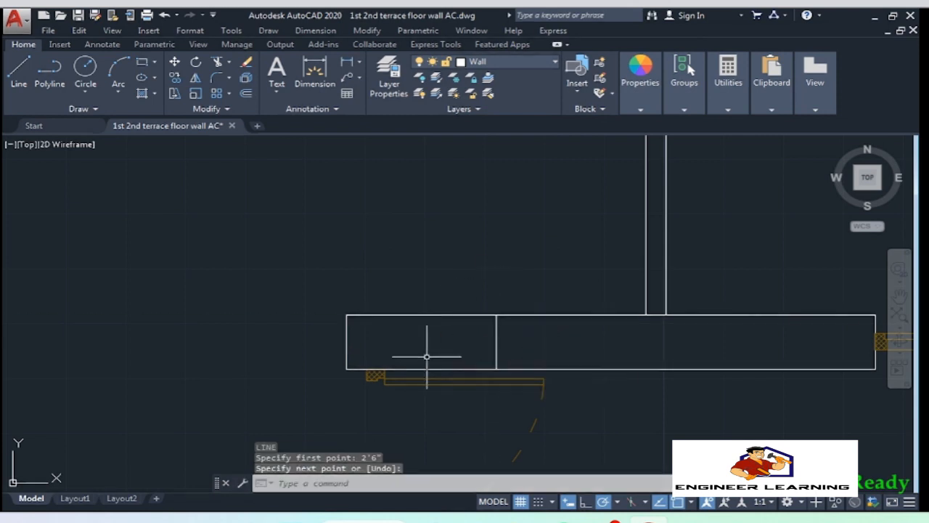
Offset the new line in the thick wall above the door 1' to both sides
{"action": "left_click", "coordinate": [516, 352]}
{"action": "left_click", "coordinate": [464, 346]}
{"action": "type", "text": "o"}
{"action": "key", "text": "Return"}
{"action": "type", "text": "1'"}
{"action": "key", "text": "Return"}
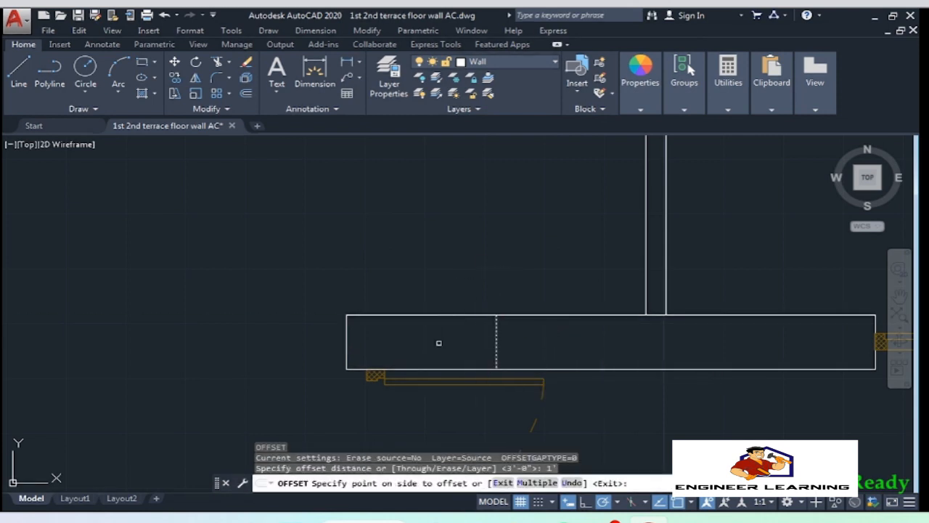
{"action": "left_click", "coordinate": [438, 342]}
{"action": "left_click", "coordinate": [497, 339]}
{"action": "left_click", "coordinate": [621, 355]}
{"action": "key", "text": "Return"}
Trim both faces of the thick wall above the door between the offset lines and erase the center line
{"action": "left_click", "coordinate": [572, 394]}
{"action": "left_click", "coordinate": [409, 288]}
{"action": "type", "text": "tr"}
{"action": "key", "text": "Return"}
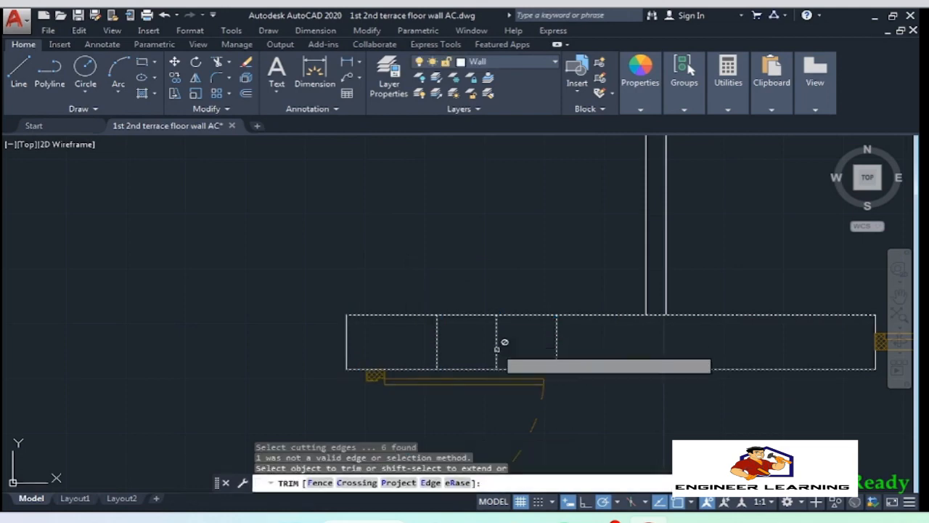
{"action": "left_click", "coordinate": [513, 369]}
{"action": "left_click", "coordinate": [456, 290]}
{"action": "left_click", "coordinate": [513, 344]}
{"action": "left_click", "coordinate": [484, 369]}
{"action": "key", "text": "Return"}
{"action": "left_click", "coordinate": [517, 348]}
{"action": "left_click", "coordinate": [459, 325]}
{"action": "key", "text": "Delete"}
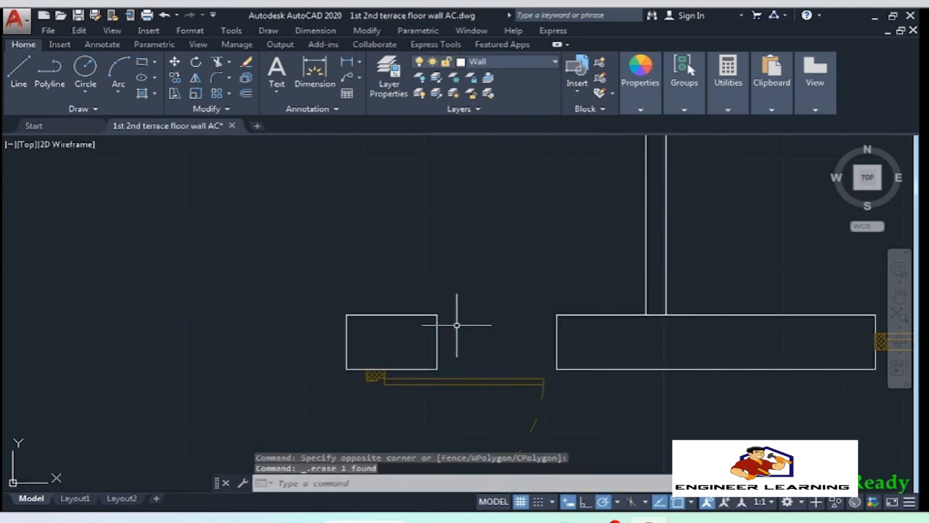
Stretch the top outer wall's inner face line across the small room's partition to the partition's right face
{"action": "scroll", "coordinate": [519, 328], "scroll_direction": "down", "scroll_amount": 5}
{"action": "middle_click_drag", "start_coordinate": [389, 318], "coordinate": [382, 320]}
{"action": "middle_click_drag", "start_coordinate": [548, 242], "coordinate": [552, 354]}
{"action": "middle_click_drag", "start_coordinate": [446, 195], "coordinate": [440, 295]}
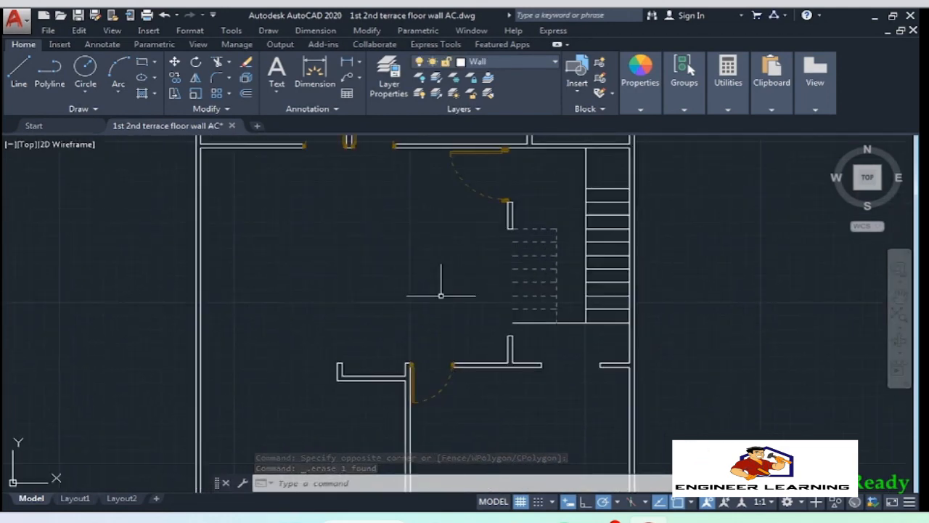
{"action": "scroll", "coordinate": [440, 295], "scroll_direction": "down", "scroll_amount": 3}
{"action": "middle_click_drag", "start_coordinate": [411, 138], "coordinate": [441, 233]}
{"action": "scroll", "coordinate": [390, 168], "scroll_direction": "up", "scroll_amount": 10}
{"action": "middle_click_drag", "start_coordinate": [400, 184], "coordinate": [407, 242]}
{"action": "scroll", "coordinate": [390, 224], "scroll_direction": "down", "scroll_amount": 2}
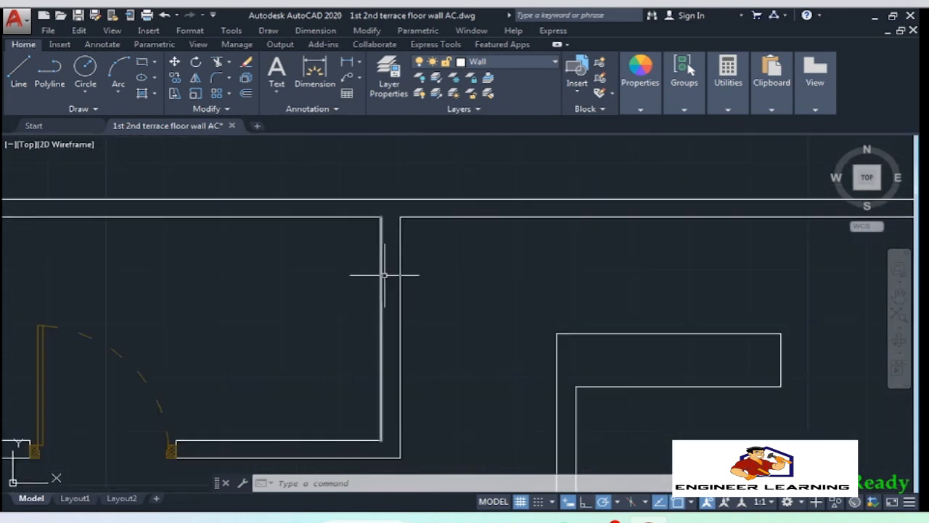
{"action": "middle_click_drag", "start_coordinate": [364, 297], "coordinate": [381, 281]}
{"action": "scroll", "coordinate": [382, 218], "scroll_direction": "up", "scroll_amount": 2}
{"action": "middle_click_drag", "start_coordinate": [383, 218], "coordinate": [331, 220]}
{"action": "left_click", "coordinate": [344, 195]}
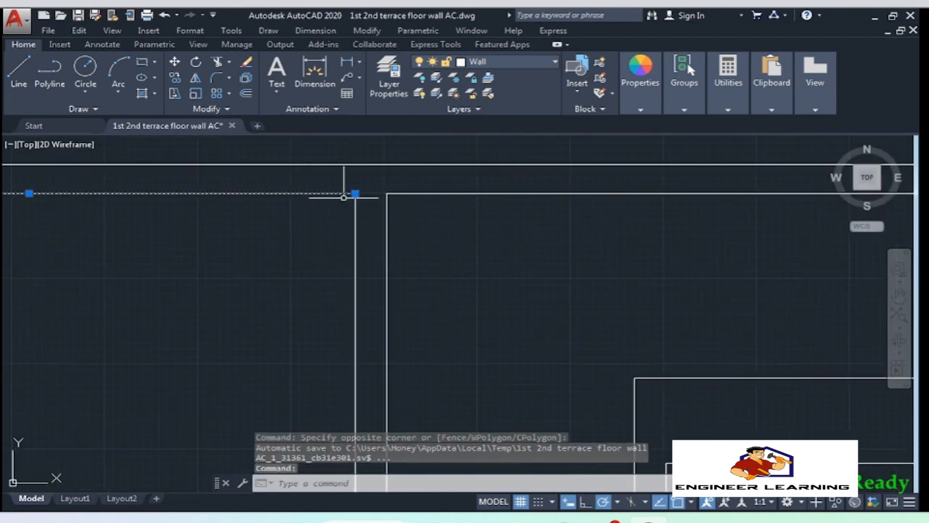
{"action": "left_click", "coordinate": [355, 193]}
{"action": "left_click", "coordinate": [387, 193]}
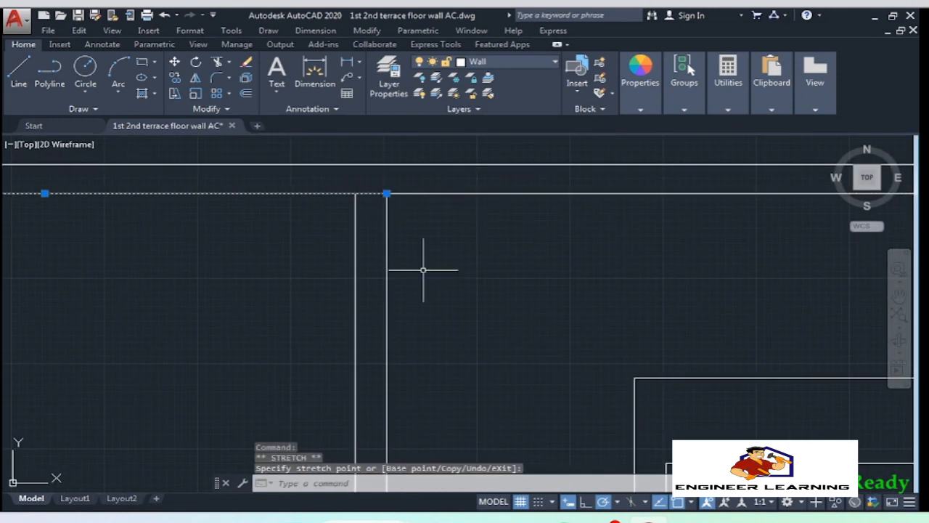
{"action": "type", "text": "o"}
{"action": "key", "text": "Return"}
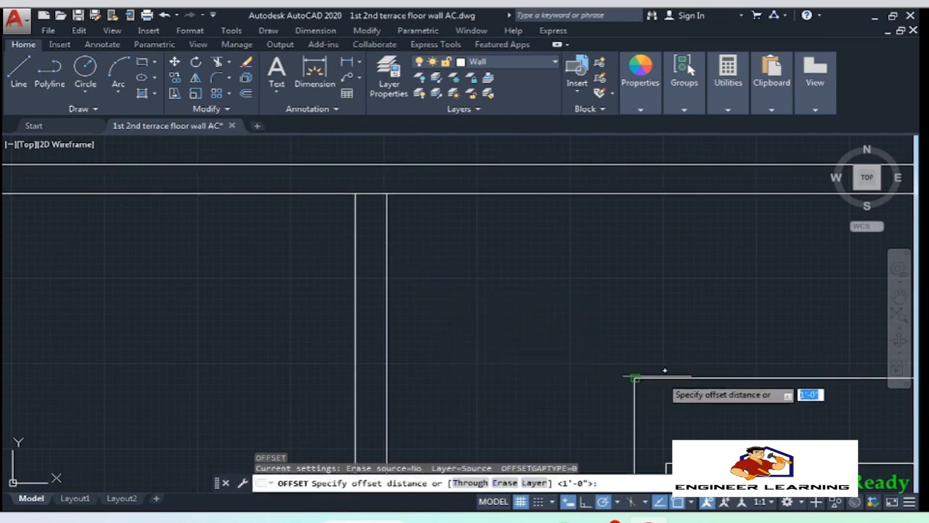
{"action": "key", "text": "Escape"}
{"action": "key", "text": "Escape"}
Draw a line across the small room's partition, level with the upper face of the neighbouring thick wall
{"action": "type", "text": "l"}
{"action": "key", "text": "Return"}
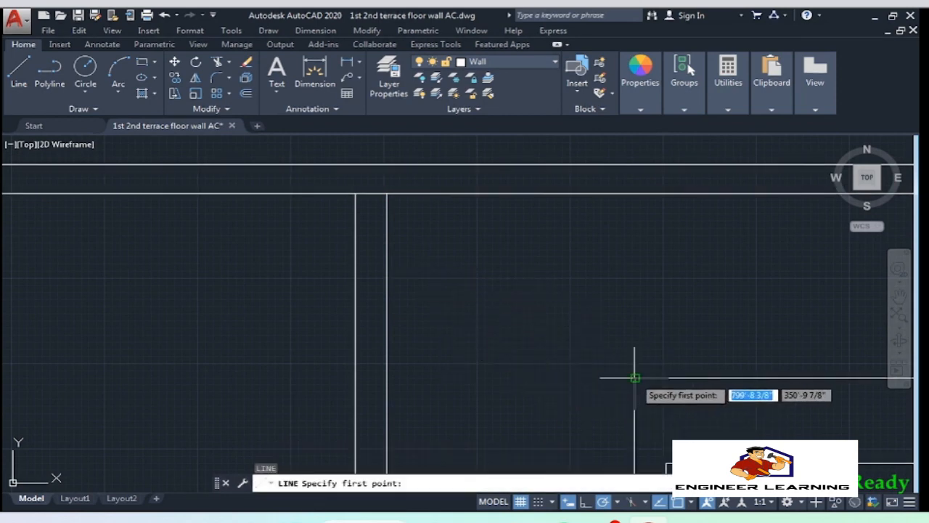
{"action": "left_click", "coordinate": [386, 377]}
{"action": "left_click", "coordinate": [355, 378]}
{"action": "key", "text": "Return"}
Trim away the partition's two faces between the new end line and the top outer wall
{"action": "left_click", "coordinate": [425, 396]}
{"action": "left_click", "coordinate": [326, 175]}
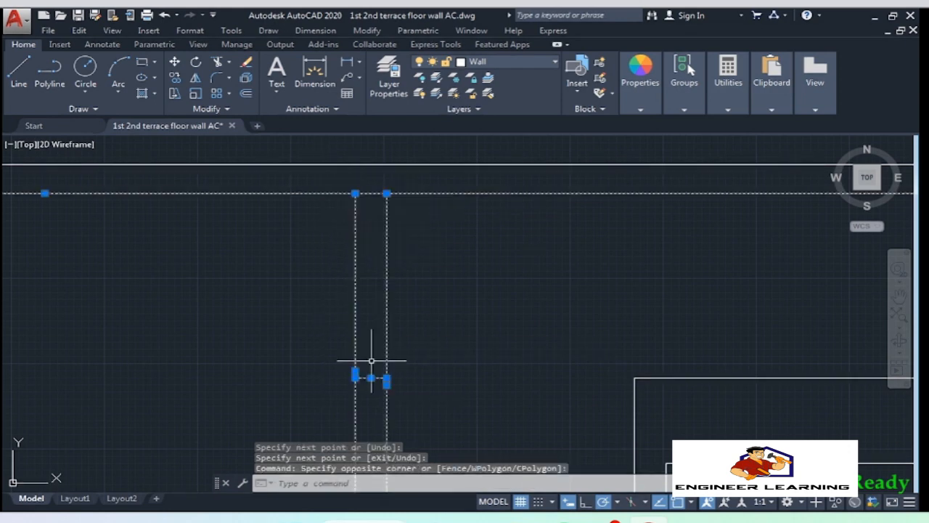
{"action": "type", "text": "tr"}
{"action": "key", "text": "Return"}
{"action": "left_click", "coordinate": [414, 325]}
{"action": "scroll", "coordinate": [331, 232], "scroll_direction": "down", "scroll_amount": 3}
{"action": "scroll", "coordinate": [332, 248], "scroll_direction": "up", "scroll_amount": 2}
{"action": "scroll", "coordinate": [388, 275], "scroll_direction": "down", "scroll_amount": 2}
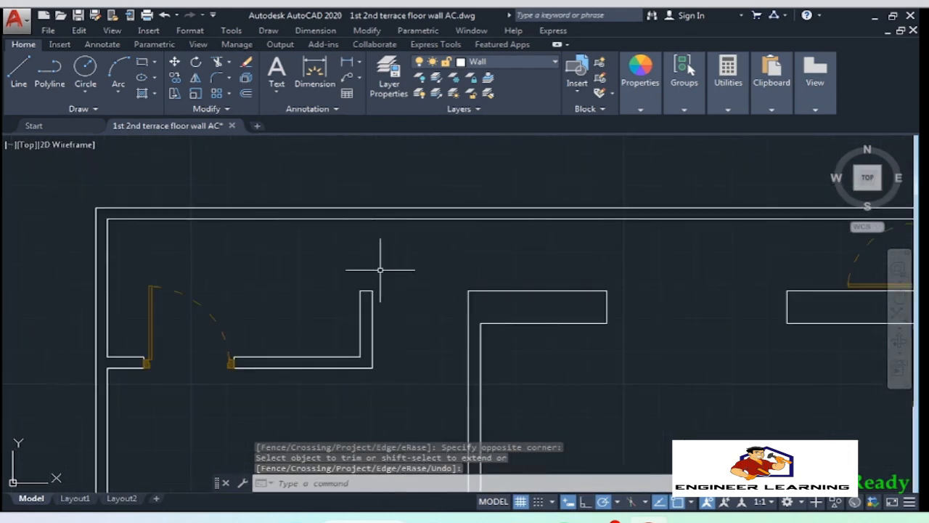
Check the length of the top outer wall's inner face between the shortened partition and the door
{"action": "scroll", "coordinate": [517, 257], "scroll_direction": "up", "scroll_amount": 2}
{"action": "left_click", "coordinate": [344, 265]}
{"action": "left_click", "coordinate": [303, 221]}
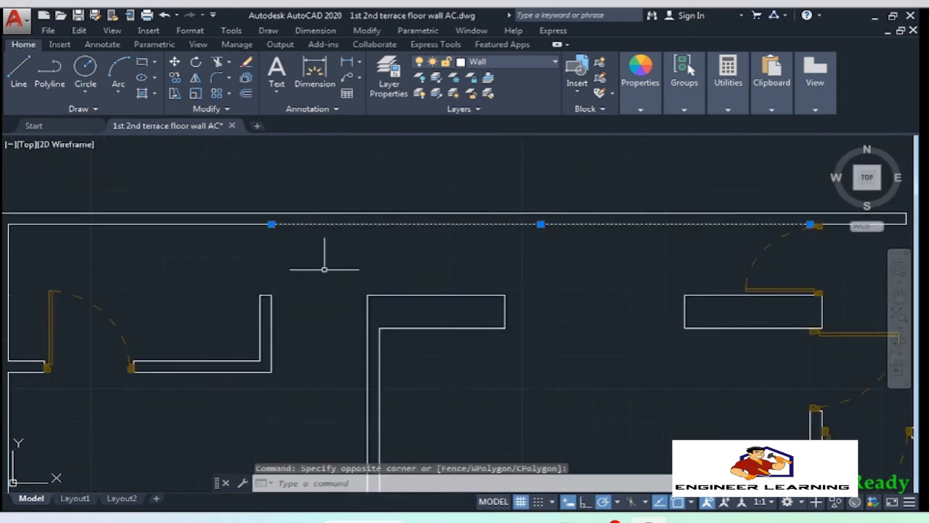
{"action": "middle_click_drag", "start_coordinate": [408, 269], "coordinate": [319, 281]}
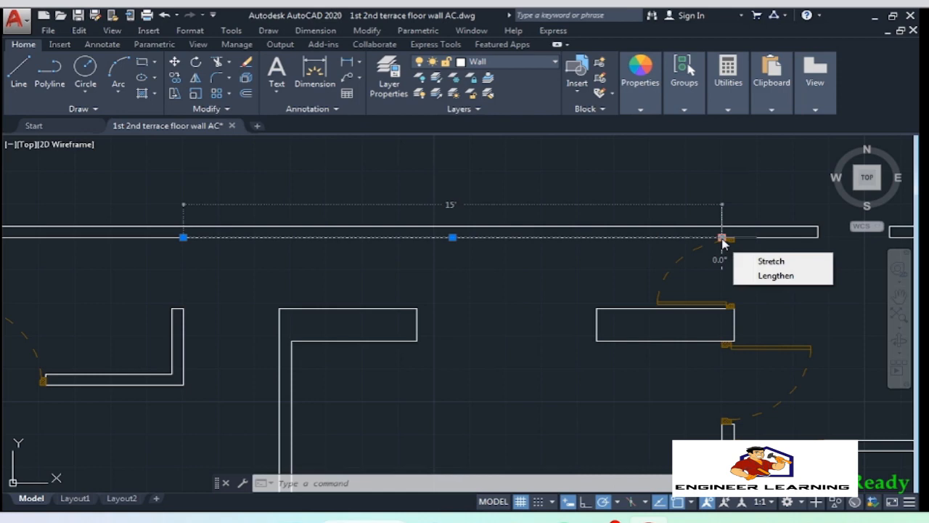
{"action": "key", "text": "Escape"}
{"action": "type", "text": "l"}
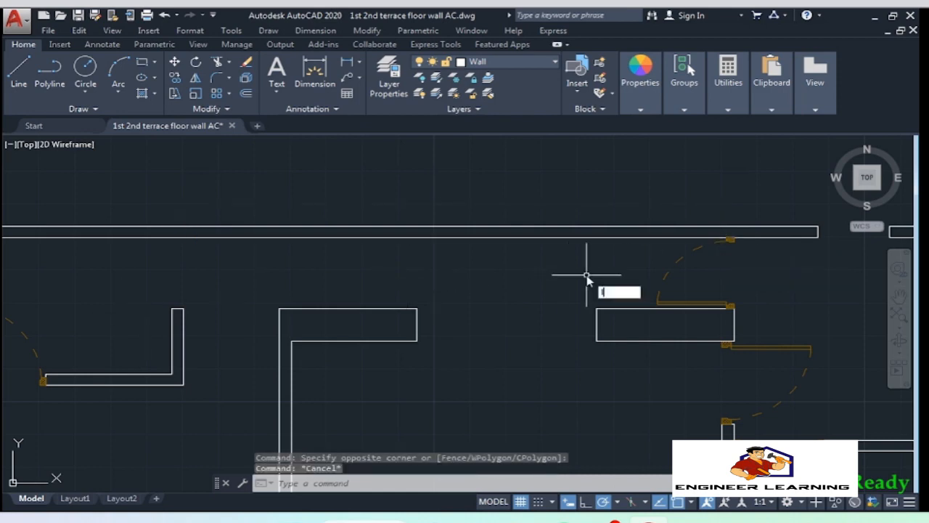
{"action": "key", "text": "Return"}
{"action": "scroll", "coordinate": [738, 224], "scroll_direction": "up", "scroll_amount": 8}
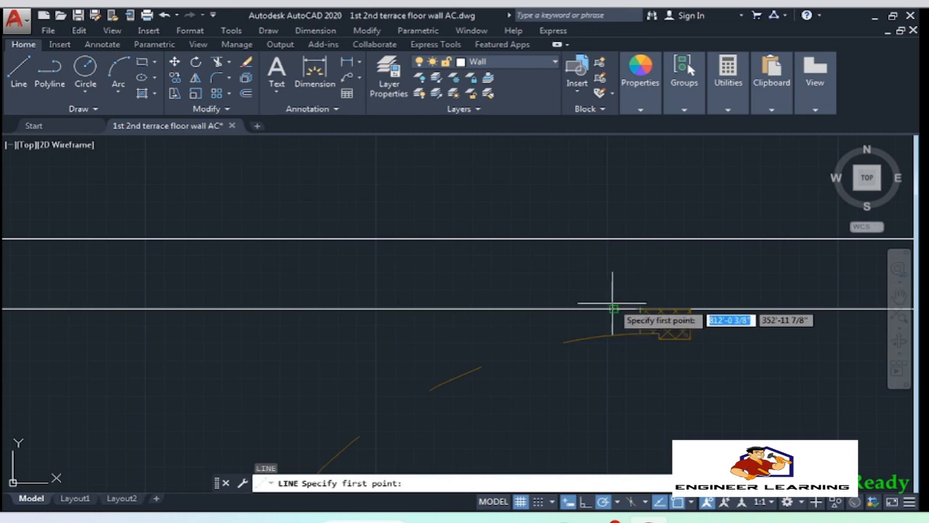
{"action": "type", "text": "1"}
{"action": "key", "text": "Return"}
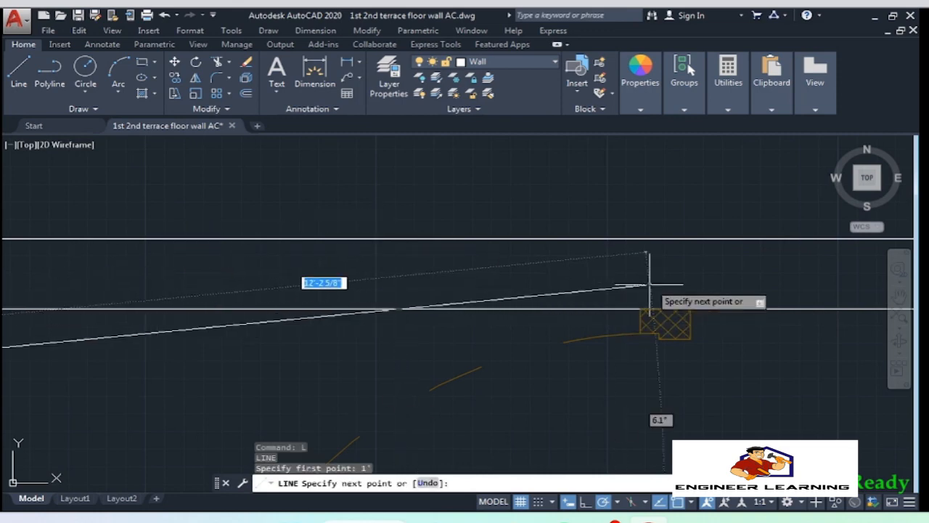
{"action": "key", "text": "Escape"}
Draw a line across the top outer wall, 1' to the left of the door frame
{"action": "key", "text": "Return"}
{"action": "type", "text": "1"}
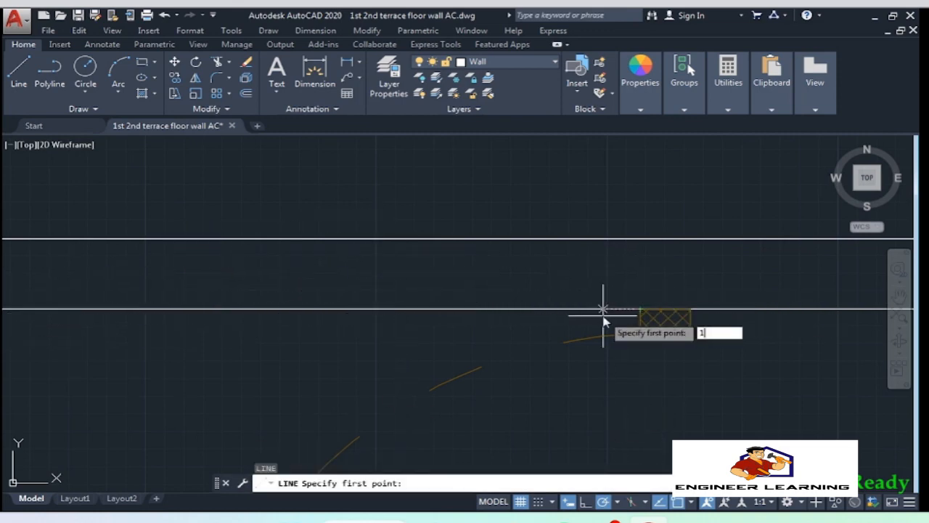
{"action": "type", "text": "'"}
{"action": "key", "text": "Return"}
{"action": "left_click", "coordinate": [415, 243]}
{"action": "key", "text": "Return"}
Draw a line across the top outer wall, 1' to the right of the shortened partition's right face
{"action": "scroll", "coordinate": [638, 257], "scroll_direction": "down", "scroll_amount": 4}
{"action": "middle_click_drag", "start_coordinate": [340, 303], "coordinate": [593, 302]}
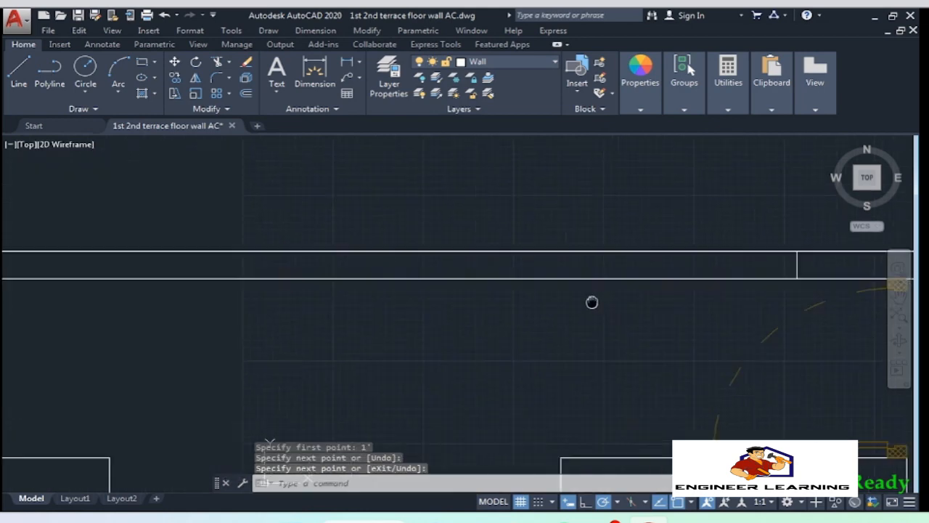
{"action": "scroll", "coordinate": [592, 302], "scroll_direction": "down", "scroll_amount": 2}
{"action": "scroll", "coordinate": [440, 305], "scroll_direction": "up", "scroll_amount": 3}
{"action": "key", "text": "Return"}
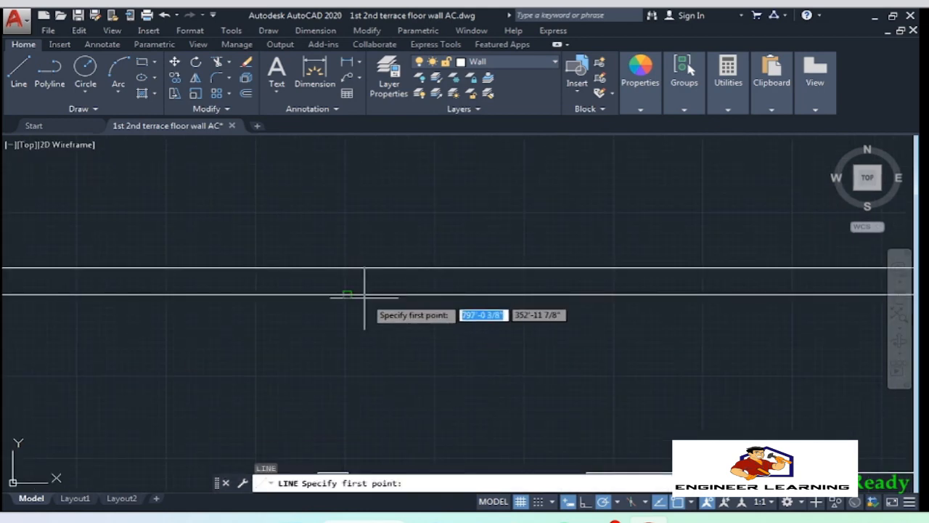
{"action": "type", "text": "1'"}
{"action": "key", "text": "Return"}
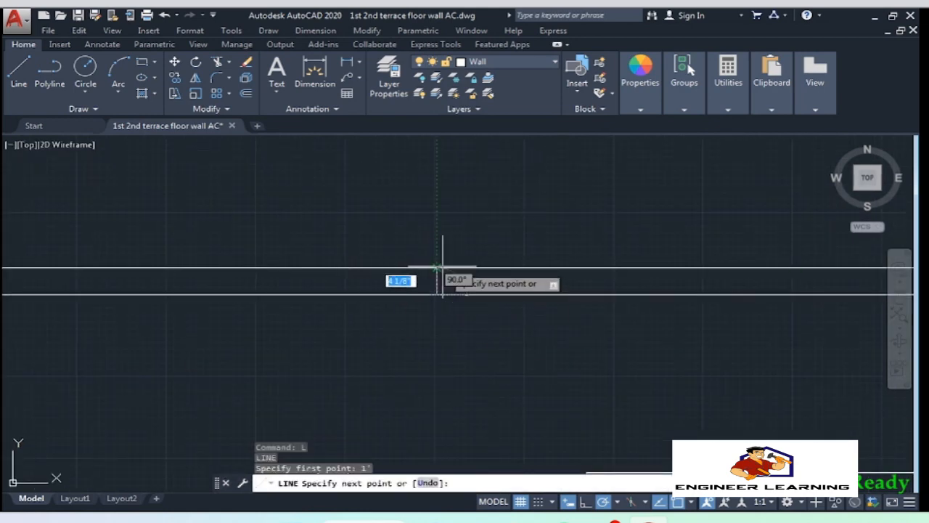
{"action": "left_click", "coordinate": [442, 267]}
{"action": "key", "text": "Return"}
Offset both lines across the top outer wall 6' inward, toward each other
{"action": "middle_click_drag", "start_coordinate": [400, 301], "coordinate": [194, 338]}
{"action": "left_click", "coordinate": [251, 324]}
{"action": "left_click", "coordinate": [206, 321]}
{"action": "type", "text": "o"}
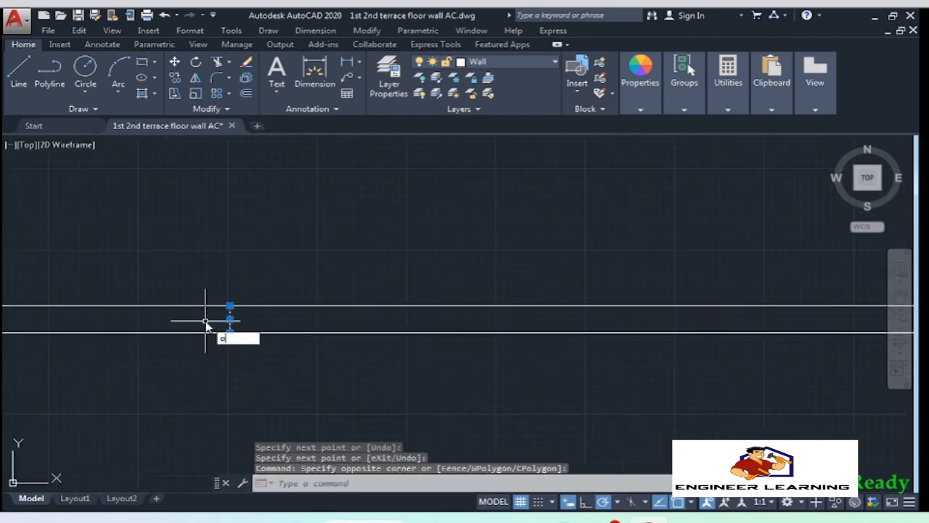
{"action": "key", "text": "Return"}
{"action": "key", "text": "Return"}
{"action": "scroll", "coordinate": [228, 319], "scroll_direction": "down", "scroll_amount": 5}
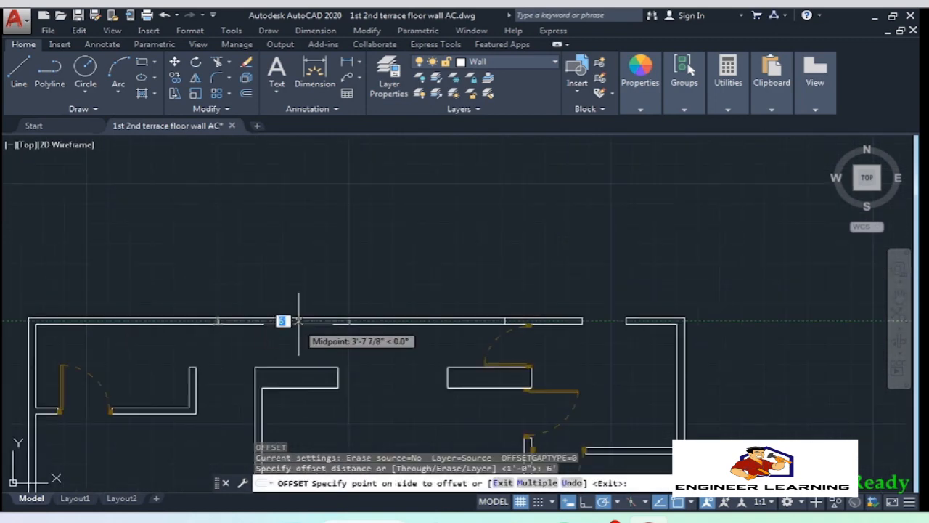
{"action": "left_click", "coordinate": [299, 320]}
{"action": "scroll", "coordinate": [507, 331], "scroll_direction": "up", "scroll_amount": 3}
{"action": "left_click", "coordinate": [501, 307]}
{"action": "left_click", "coordinate": [415, 312]}
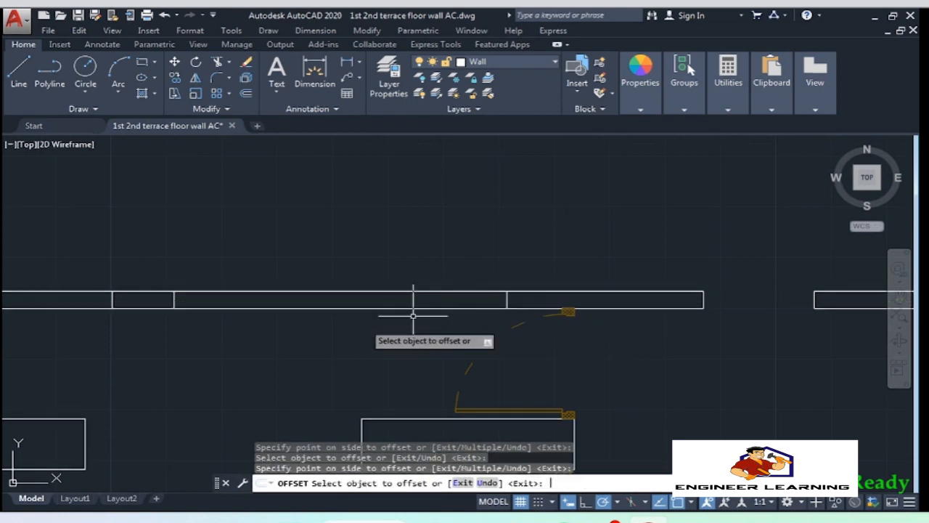
{"action": "key", "text": "Return"}
Trim the top outer wall's faces between each pair of lines to open two 6' window openings
{"action": "scroll", "coordinate": [656, 288], "scroll_direction": "down", "scroll_amount": 3}
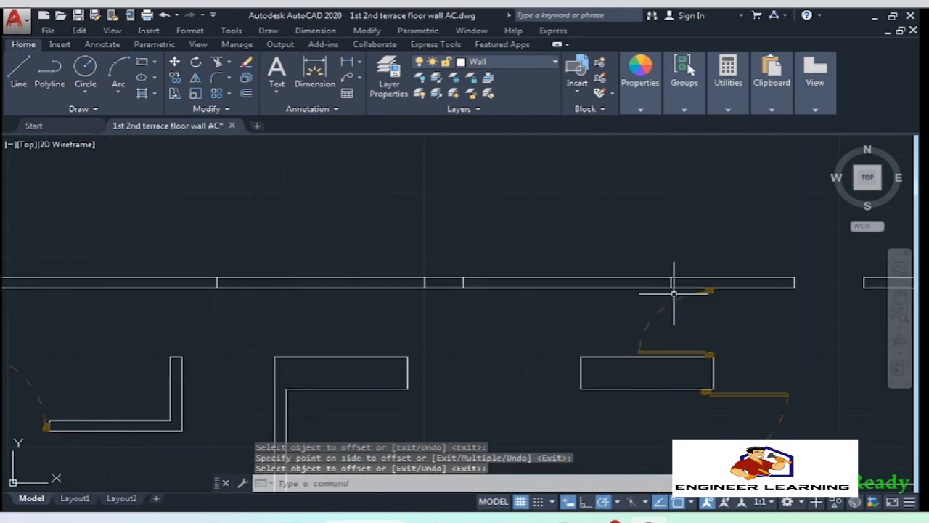
{"action": "left_click", "coordinate": [673, 293]}
{"action": "left_click", "coordinate": [201, 212]}
{"action": "type", "text": "tr"}
{"action": "key", "text": "Return"}
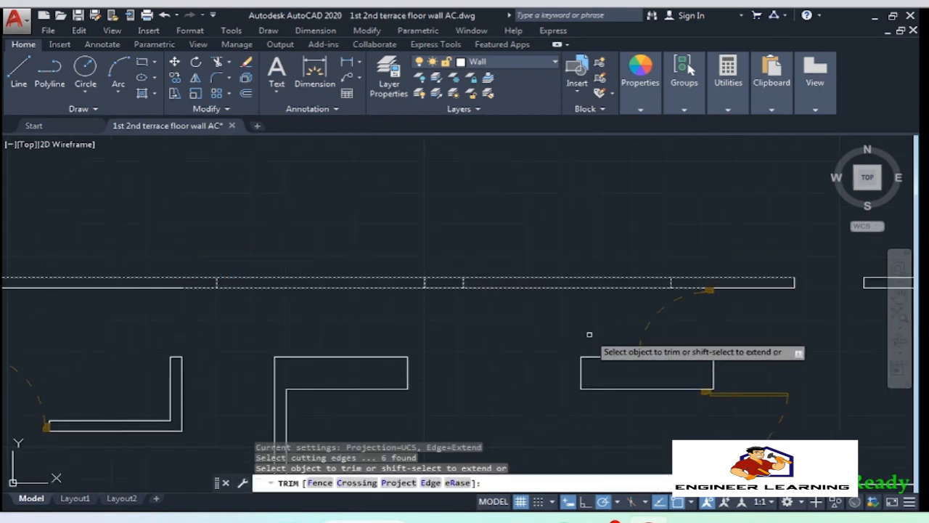
{"action": "left_click", "coordinate": [589, 335]}
{"action": "left_click", "coordinate": [490, 239]}
{"action": "left_click", "coordinate": [364, 303]}
{"action": "left_click", "coordinate": [332, 222]}
{"action": "key", "text": "Return"}
{"action": "scroll", "coordinate": [389, 235], "scroll_direction": "down", "scroll_amount": 2}
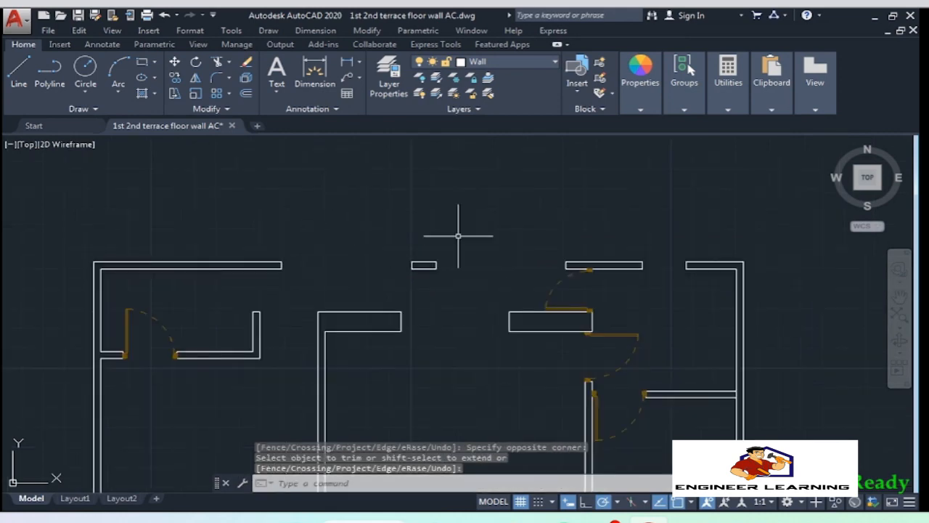
{"action": "middle_click_drag", "start_coordinate": [458, 236], "coordinate": [418, 186]}
{"action": "scroll", "coordinate": [417, 186], "scroll_direction": "down", "scroll_amount": 5}
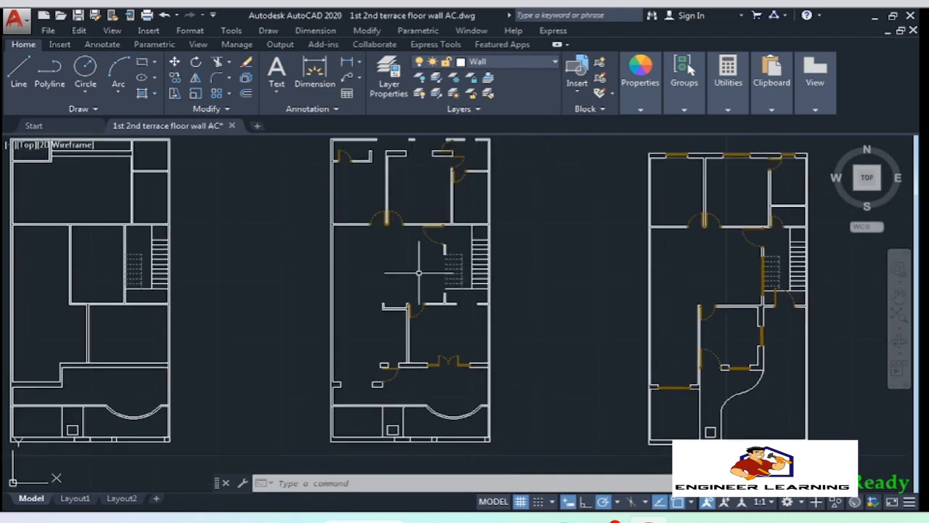
{"action": "scroll", "coordinate": [400, 188], "scroll_direction": "down", "scroll_amount": 4}
{"action": "scroll", "coordinate": [538, 323], "scroll_direction": "up", "scroll_amount": 11}
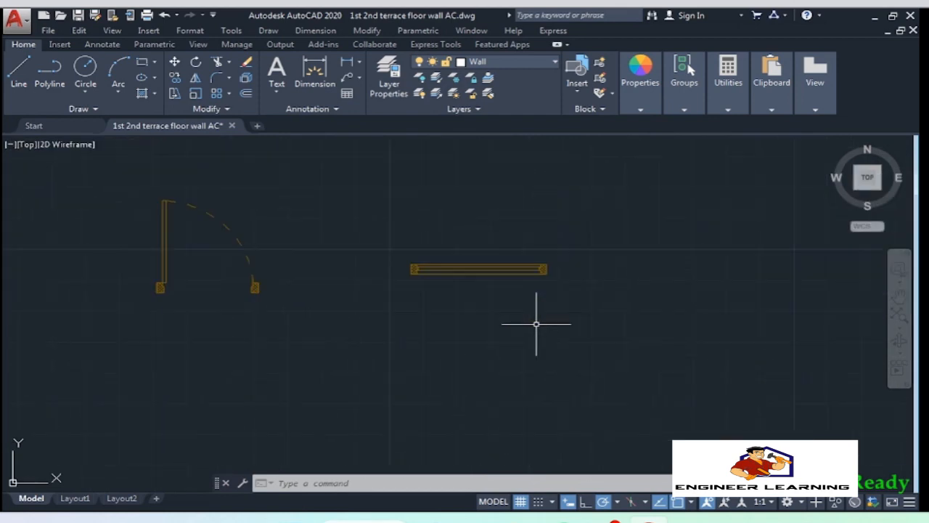
Copy the window block from the block area to just below the opening in the thick wall of the third floor plan
{"action": "left_click", "coordinate": [537, 324]}
{"action": "left_click", "coordinate": [415, 204]}
{"action": "type", "text": "co"}
{"action": "key", "text": "Return"}
{"action": "left_click", "coordinate": [474, 349]}
{"action": "scroll", "coordinate": [475, 349], "scroll_direction": "down", "scroll_amount": 11}
{"action": "scroll", "coordinate": [378, 298], "scroll_direction": "up", "scroll_amount": 10}
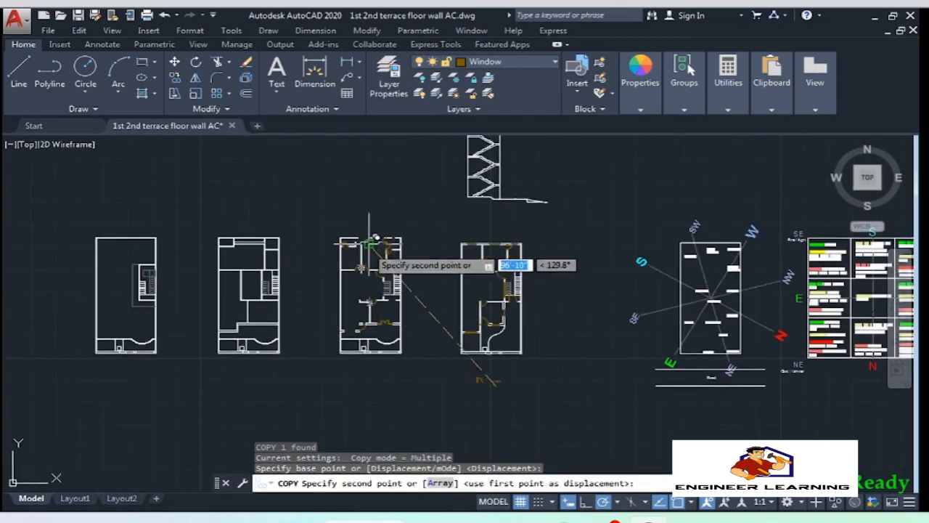
{"action": "middle_click_drag", "start_coordinate": [432, 409], "coordinate": [477, 294]}
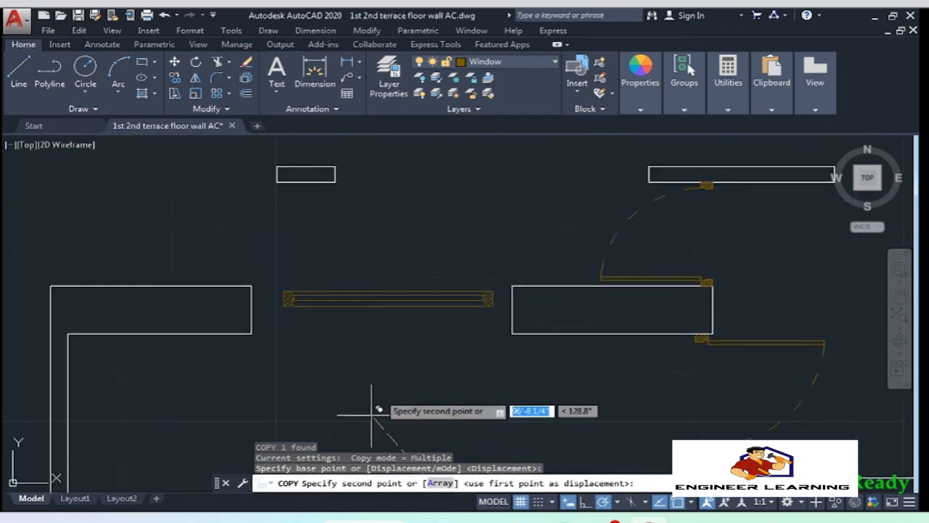
{"action": "left_click", "coordinate": [358, 421]}
{"action": "key", "text": "Return"}
Move the copied window against the left jamb of the thick wall's opening, 2" below the wall's upper face
{"action": "middle_click_drag", "start_coordinate": [343, 337], "coordinate": [391, 323]}
{"action": "left_click", "coordinate": [388, 315]}
{"action": "left_click", "coordinate": [371, 232]}
{"action": "scroll", "coordinate": [349, 316], "scroll_direction": "up", "scroll_amount": 2}
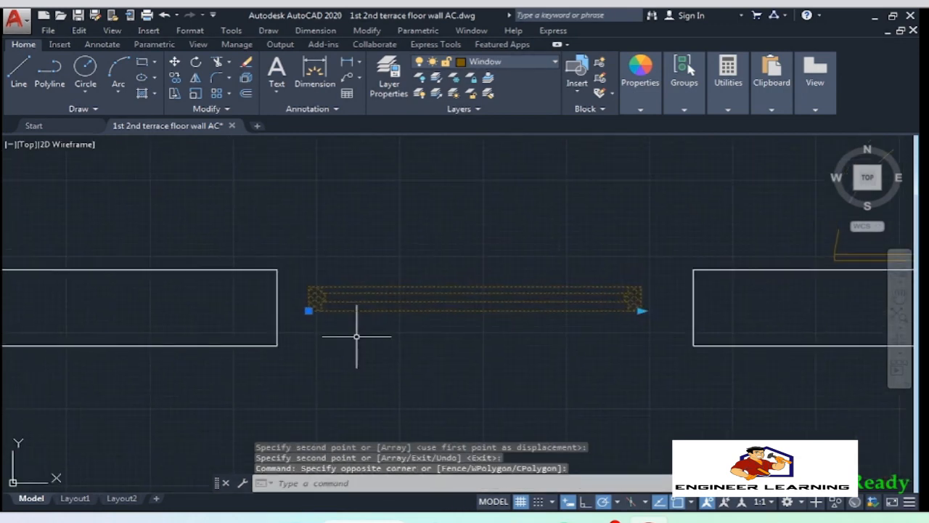
{"action": "type", "text": "m"}
{"action": "key", "text": "Return"}
{"action": "left_click", "coordinate": [309, 288]}
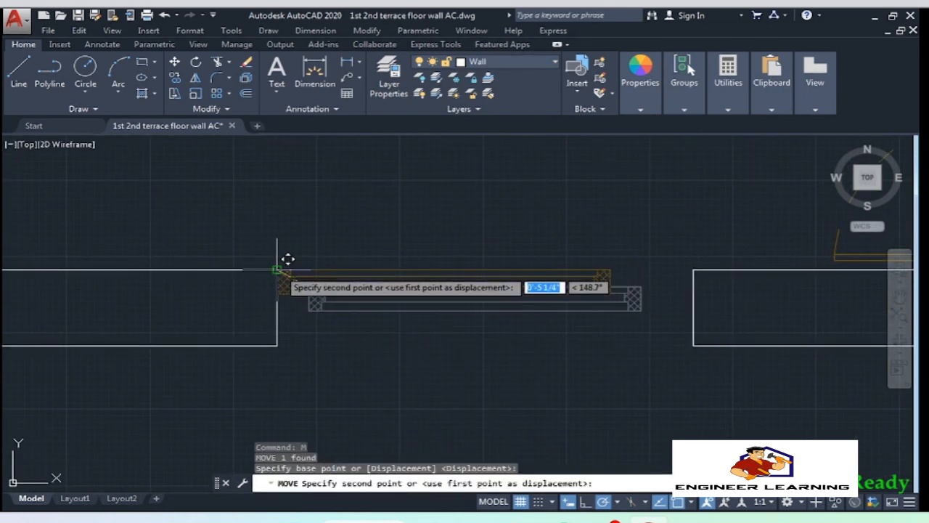
{"action": "type", "text": "2\""}
{"action": "key", "text": "Return"}
Stretch the window to the right jamb so it spans the thick wall's 5' opening
{"action": "left_click", "coordinate": [381, 330]}
{"action": "left_click", "coordinate": [359, 234]}
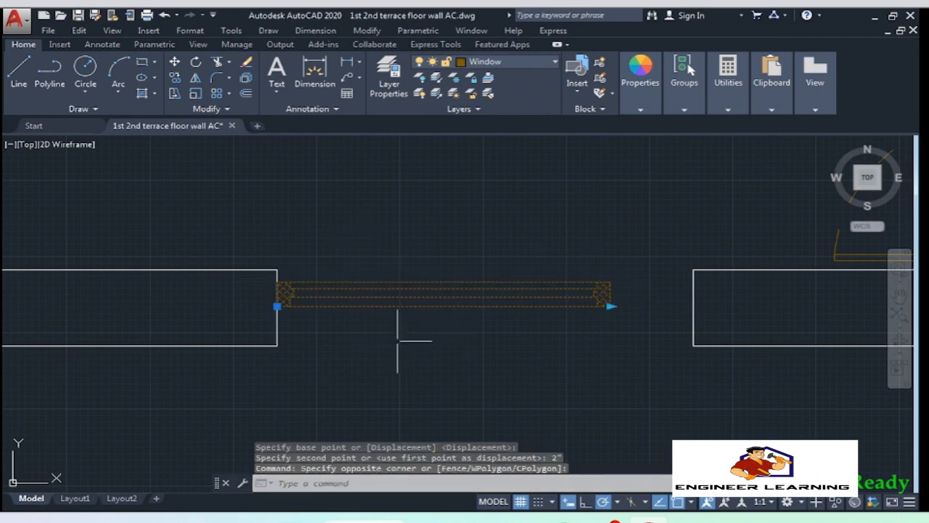
{"action": "scroll", "coordinate": [577, 345], "scroll_direction": "up", "scroll_amount": 2}
{"action": "middle_click_drag", "start_coordinate": [577, 346], "coordinate": [452, 346]}
{"action": "scroll", "coordinate": [455, 362], "scroll_direction": "down", "scroll_amount": 2}
{"action": "left_click", "coordinate": [486, 324]}
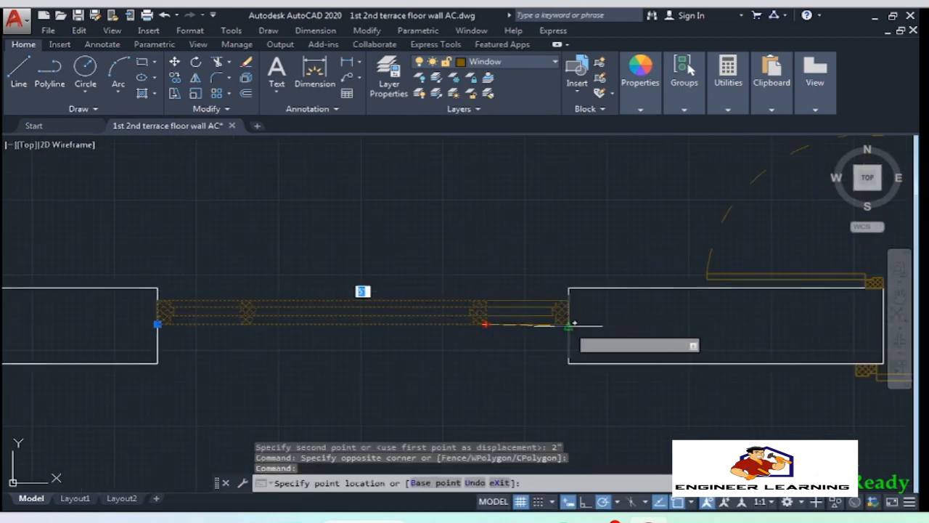
{"action": "left_click", "coordinate": [571, 321]}
{"action": "scroll", "coordinate": [535, 332], "scroll_direction": "down", "scroll_amount": 2}
{"action": "middle_click_drag", "start_coordinate": [368, 383], "coordinate": [540, 348]}
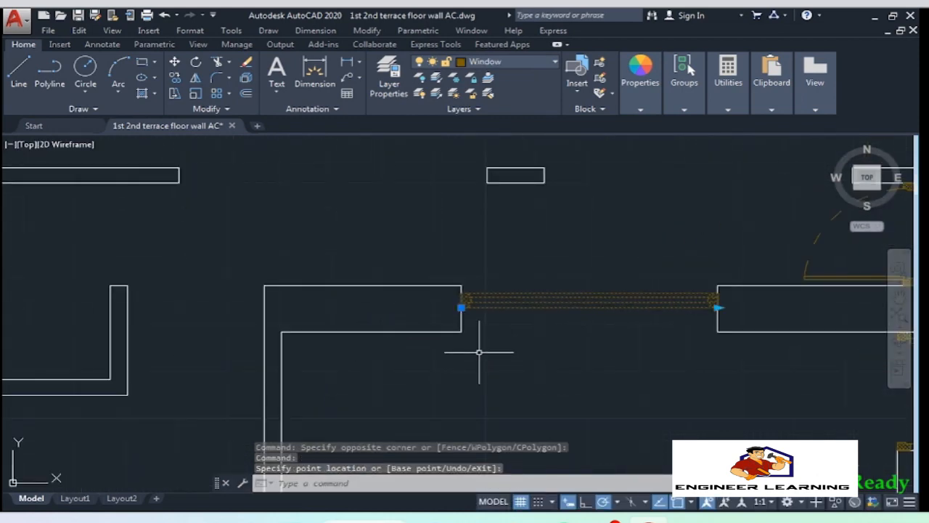
Copy the 5' window to the left jamb of the narrower neighbouring opening, aligned with the original
{"action": "middle_click_drag", "start_coordinate": [479, 352], "coordinate": [427, 337]}
{"action": "mouse_move", "coordinate": [142, 321]}
{"action": "middle_mouse_down"}
{"action": "mouse_move", "coordinate": [467, 317]}
{"action": "mouse_move", "coordinate": [373, 353]}
{"action": "mouse_move", "coordinate": [404, 353]}
{"action": "middle_mouse_up"}
{"action": "left_click", "coordinate": [672, 361]}
{"action": "left_click", "coordinate": [613, 276]}
{"action": "type", "text": "co"}
{"action": "key", "text": "Return"}
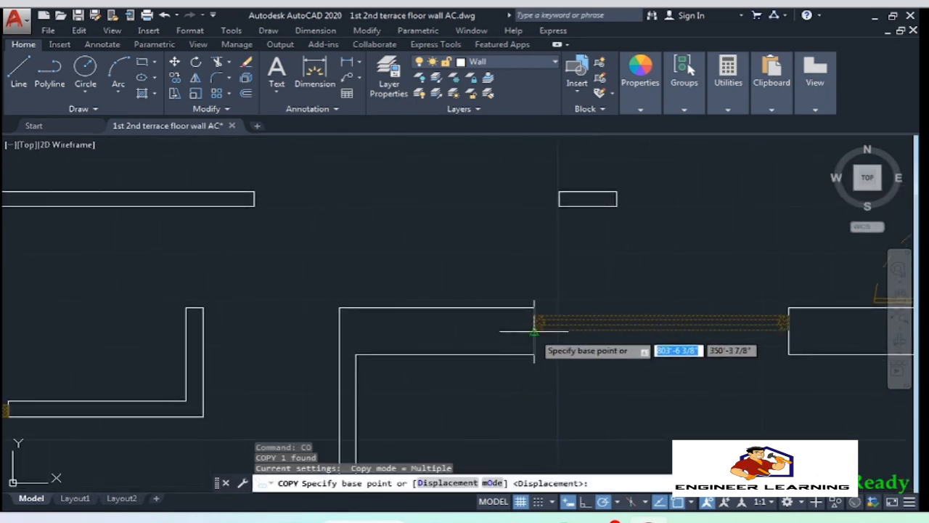
{"action": "left_click", "coordinate": [534, 330]}
{"action": "left_click", "coordinate": [203, 331]}
{"action": "key", "text": "Escape"}
Shorten the copied window so it ends at the right jamb of the narrower opening
{"action": "left_click", "coordinate": [470, 340]}
{"action": "left_click", "coordinate": [443, 319]}
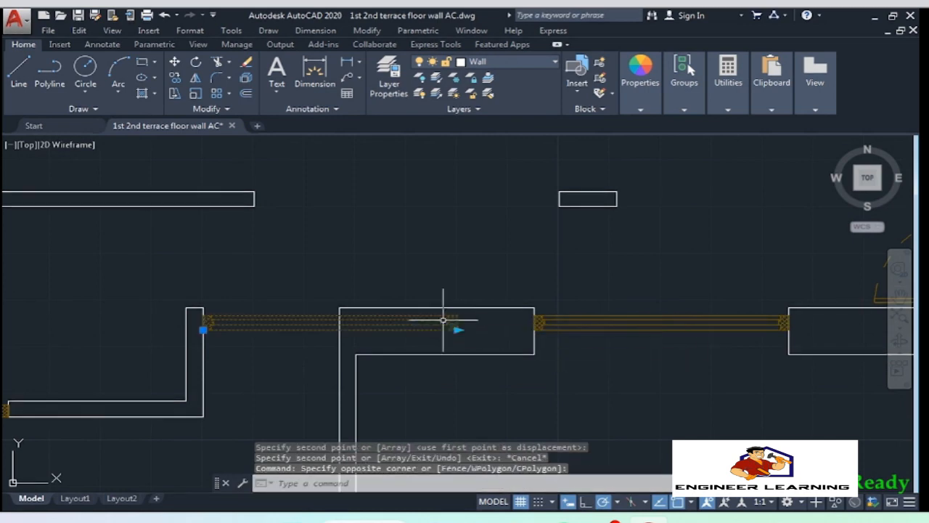
{"action": "left_click", "coordinate": [460, 341]}
{"action": "left_click", "coordinate": [373, 334]}
{"action": "left_click", "coordinate": [458, 330]}
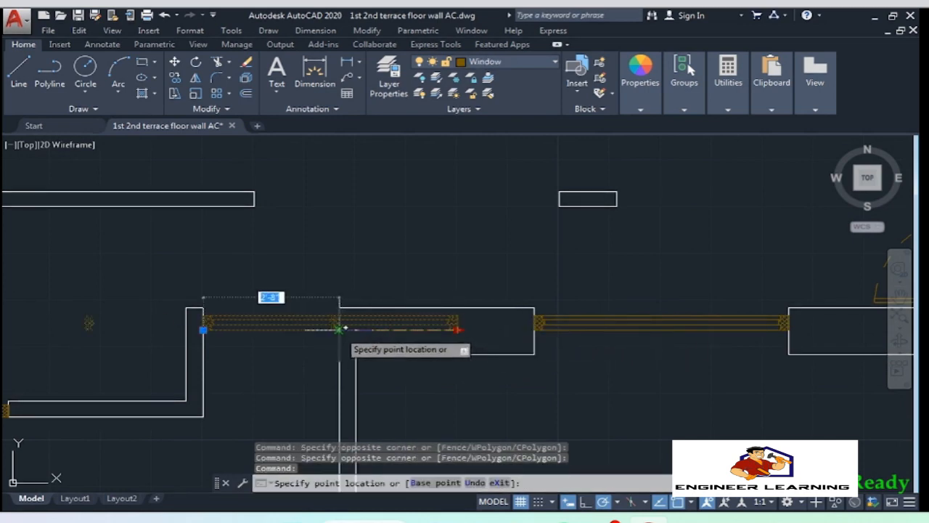
{"action": "left_click", "coordinate": [340, 329]}
{"action": "key", "text": "Escape"}
{"action": "mouse_move", "coordinate": [305, 347]}
{"action": "middle_mouse_down"}
{"action": "mouse_move", "coordinate": [339, 356]}
{"action": "mouse_move", "coordinate": [309, 362]}
{"action": "middle_mouse_up"}
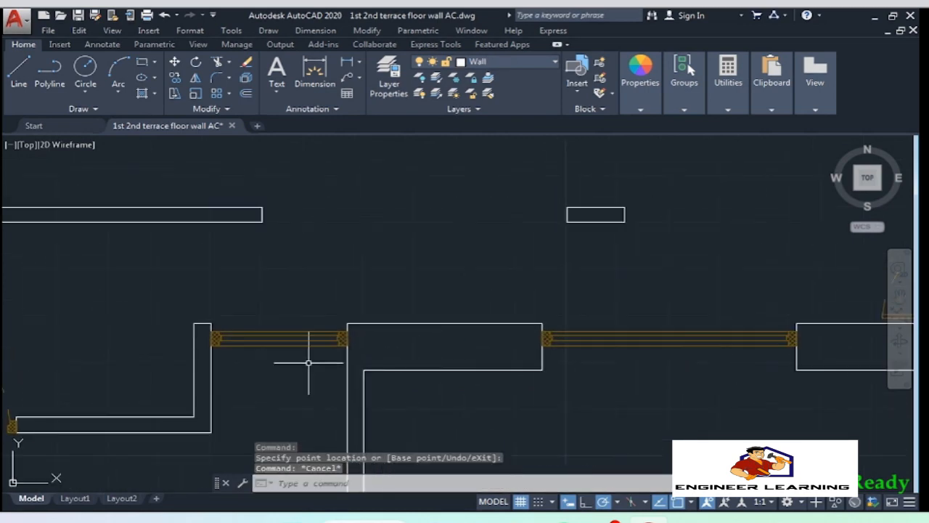
Make Window the current layer and draw lines along the upper wall face across both window openings
{"action": "left_click", "coordinate": [511, 64]}
{"action": "left_click", "coordinate": [478, 139]}
{"action": "type", "text": "l"}
{"action": "key", "text": "Return"}
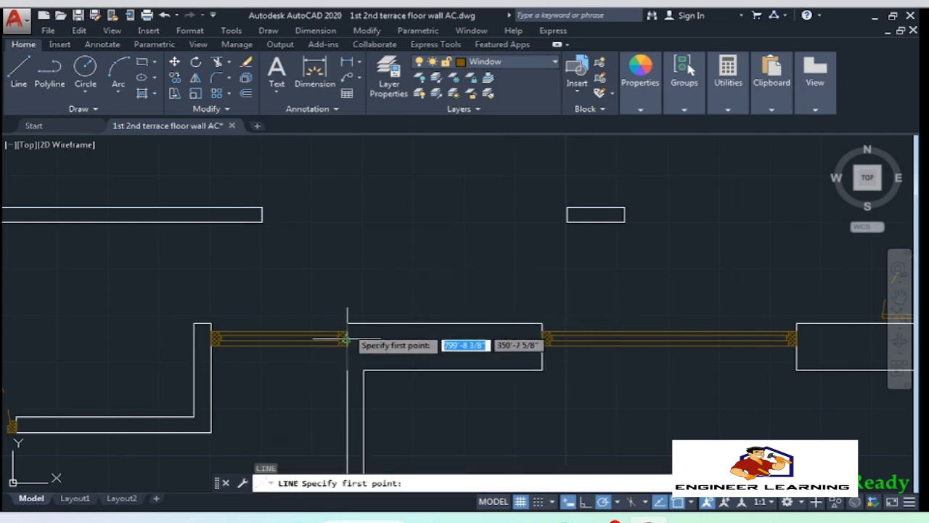
{"action": "left_click", "coordinate": [211, 323]}
{"action": "left_click", "coordinate": [348, 323]}
{"action": "key", "text": "Return"}
{"action": "key", "text": "Return"}
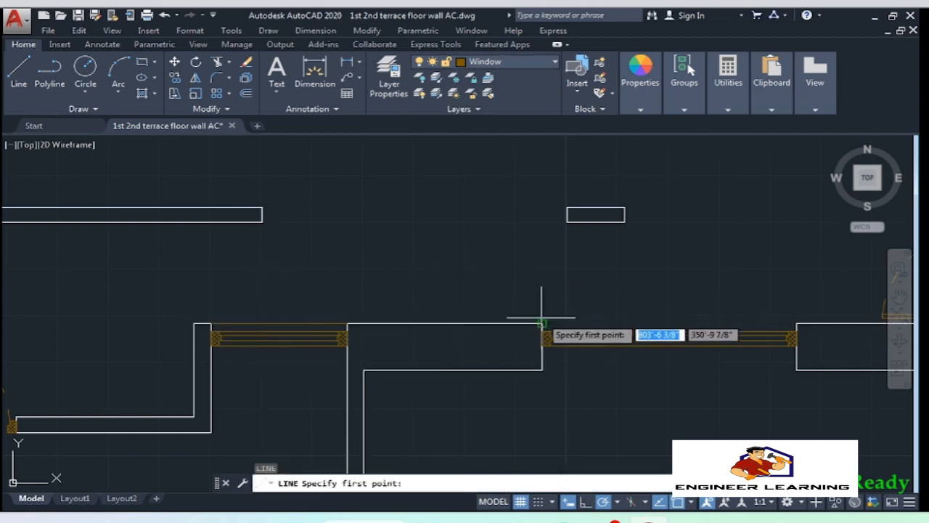
{"action": "left_click", "coordinate": [542, 322]}
{"action": "left_click", "coordinate": [797, 324]}
{"action": "key", "text": "Return"}
{"action": "key", "text": "Return"}
Draw lines along the thick wall's lower face across the 5' opening and on across the narrower opening
{"action": "left_click", "coordinate": [796, 370]}
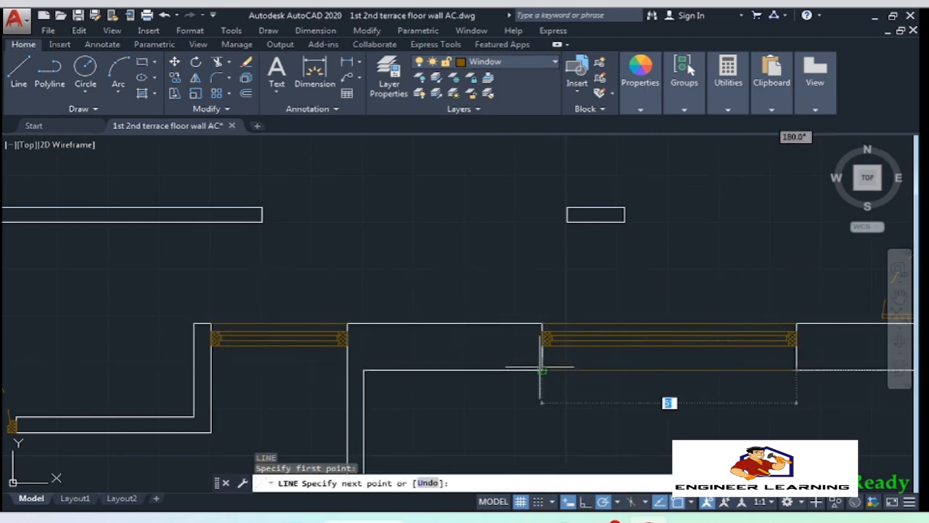
{"action": "left_click", "coordinate": [541, 370]}
{"action": "key", "text": "Return"}
{"action": "key", "text": "Return"}
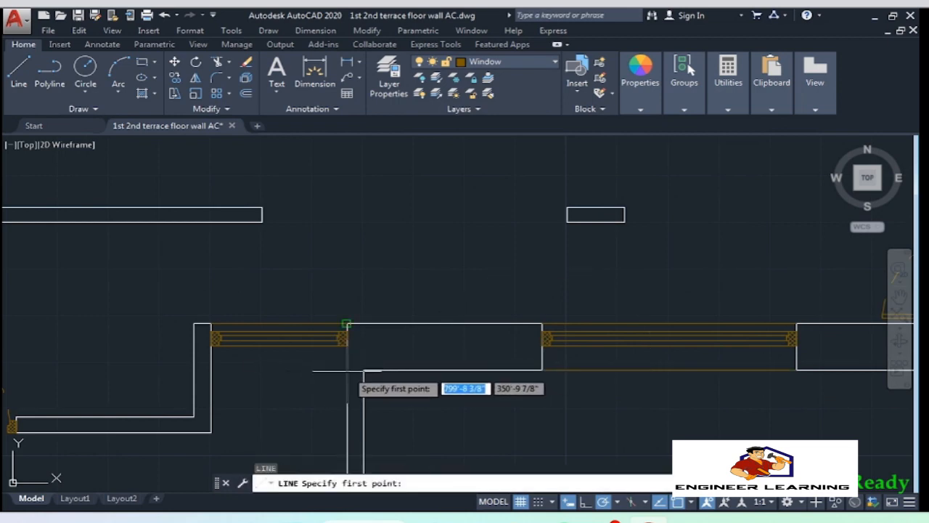
{"action": "left_click", "coordinate": [542, 370]}
{"action": "left_click", "coordinate": [348, 370]}
{"action": "left_click", "coordinate": [211, 370]}
{"action": "key", "text": "Return"}
Erase the extra line segment lying on the wall between the two window openings
{"action": "left_click", "coordinate": [313, 387]}
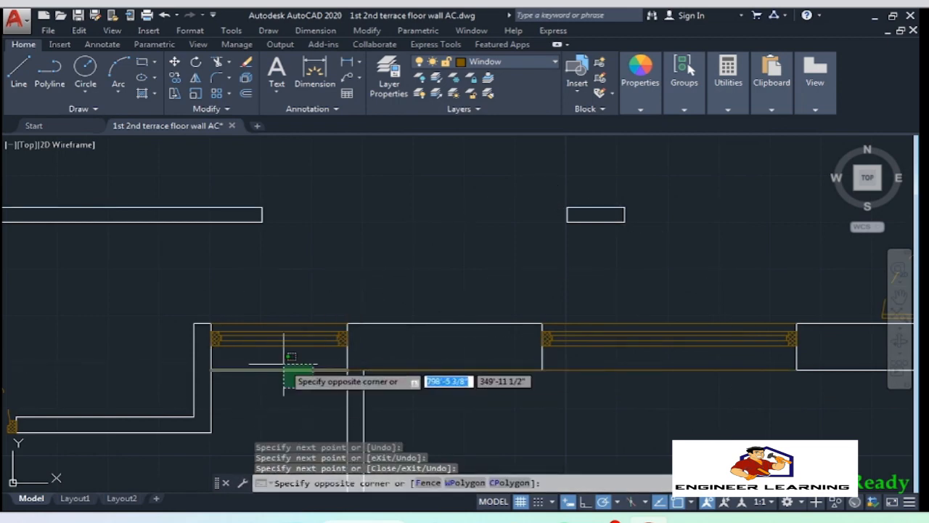
{"action": "left_click", "coordinate": [283, 364]}
{"action": "left_click", "coordinate": [301, 328]}
{"action": "left_click", "coordinate": [289, 264]}
{"action": "left_click", "coordinate": [689, 385]}
{"action": "left_click", "coordinate": [666, 363]}
{"action": "left_click", "coordinate": [625, 324]}
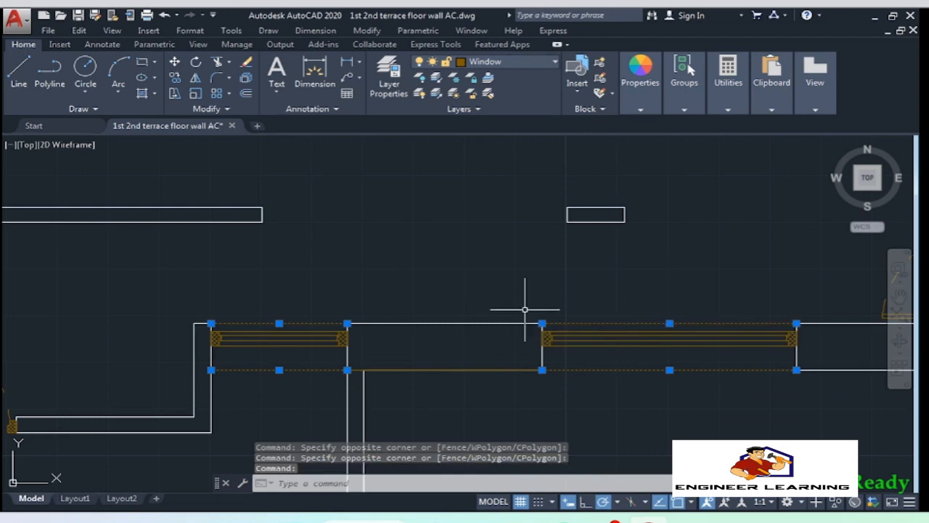
{"action": "key", "text": "Escape"}
Change the colour of the four lines across the two window openings to grey
{"action": "left_click", "coordinate": [637, 396]}
{"action": "left_click", "coordinate": [594, 355]}
{"action": "left_click", "coordinate": [270, 400]}
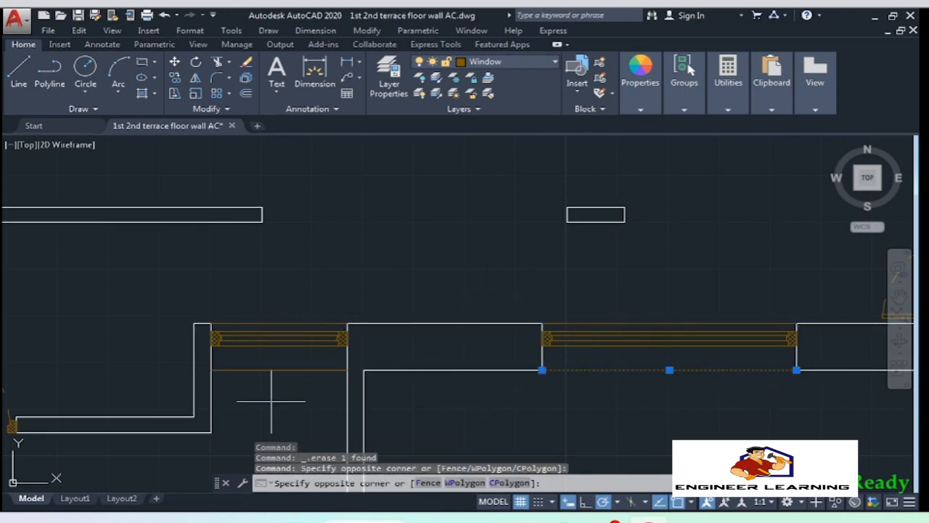
{"action": "left_click", "coordinate": [261, 364]}
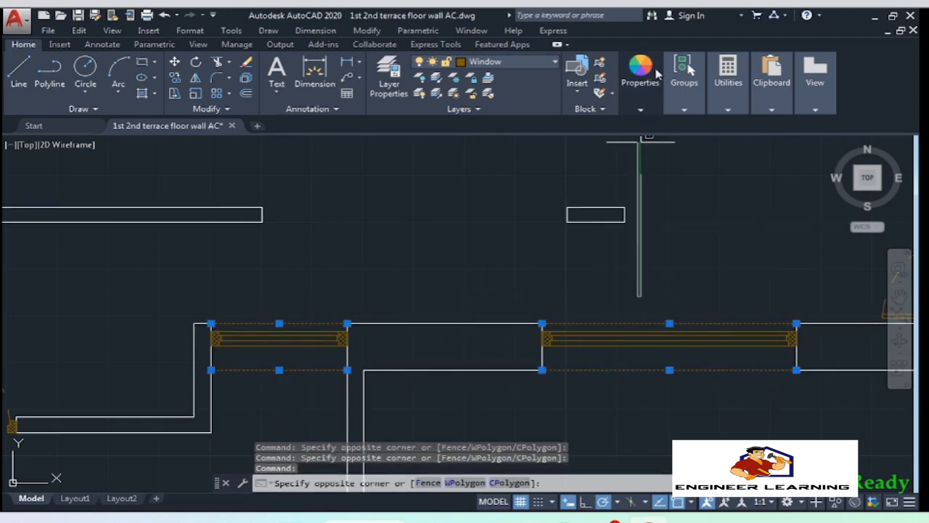
{"action": "left_click", "coordinate": [656, 72]}
{"action": "left_click", "coordinate": [709, 125]}
{"action": "left_click", "coordinate": [689, 190]}
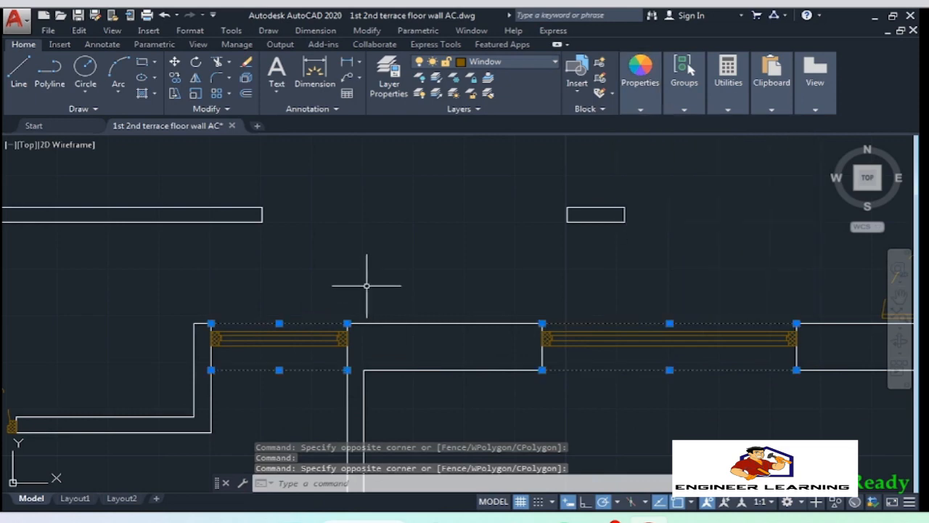
{"action": "key", "text": "Escape"}
Copy the 5' window to the left jamb of the first 6' opening in the top outer wall
{"action": "scroll", "coordinate": [418, 260], "scroll_direction": "down", "scroll_amount": 2}
{"action": "middle_click_drag", "start_coordinate": [417, 259], "coordinate": [351, 283]}
{"action": "left_click", "coordinate": [477, 331]}
{"action": "key", "text": "Return"}
{"action": "scroll", "coordinate": [437, 343], "scroll_direction": "up", "scroll_amount": 4}
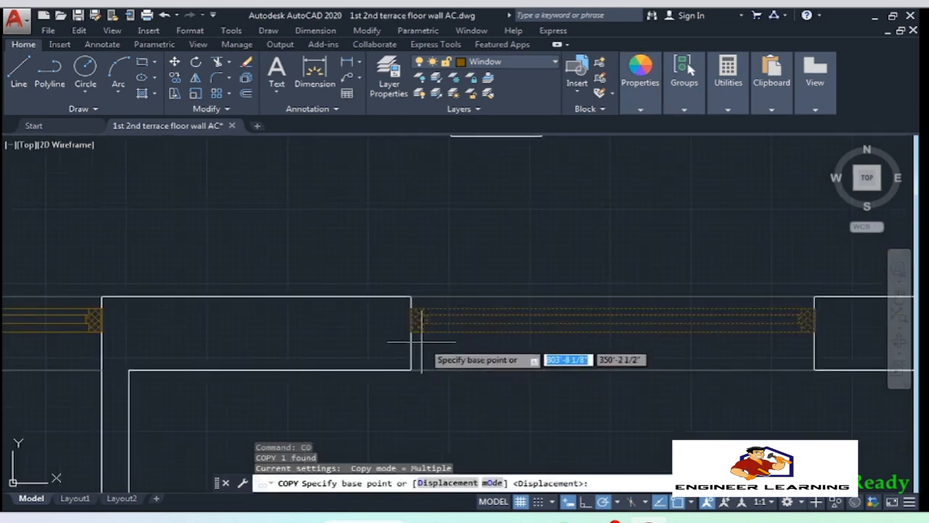
{"action": "left_click", "coordinate": [411, 331]}
{"action": "scroll", "coordinate": [414, 335], "scroll_direction": "down", "scroll_amount": 2}
{"action": "left_click", "coordinate": [136, 210]}
{"action": "key", "text": "Return"}
Stretch the outer wall window to the right jamb so it fills the 6' opening
{"action": "left_click", "coordinate": [382, 212]}
{"action": "left_click", "coordinate": [377, 206]}
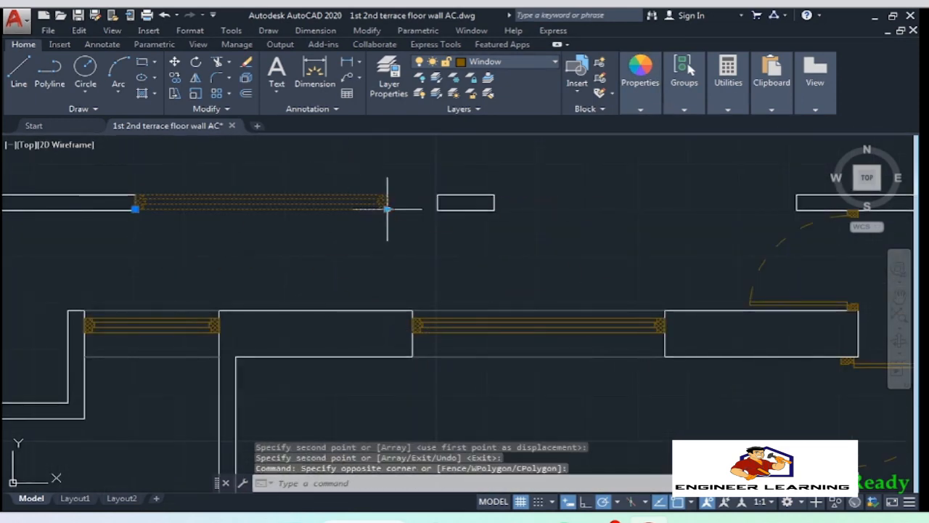
{"action": "left_click", "coordinate": [389, 209]}
{"action": "left_click", "coordinate": [438, 210]}
{"action": "left_click", "coordinate": [387, 209]}
{"action": "left_click", "coordinate": [437, 210]}
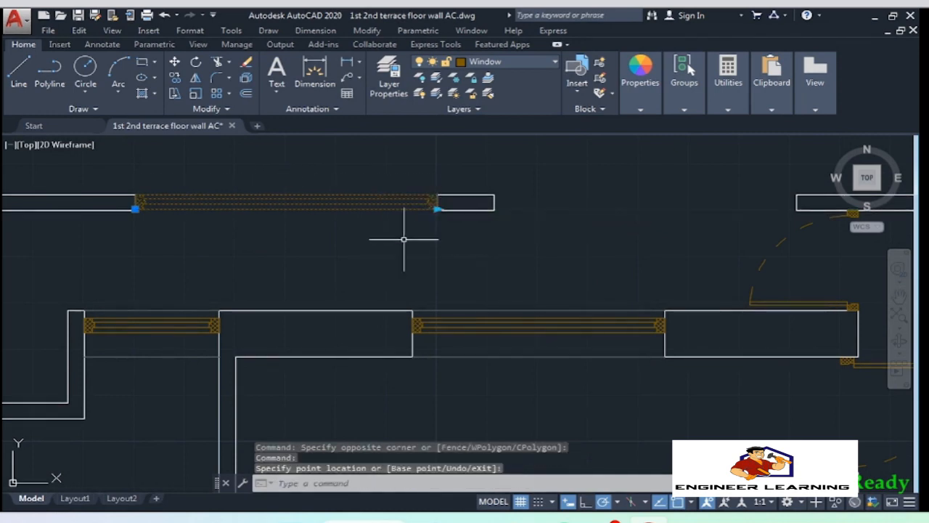
Copy the 6' window to the left jambs of the second 6' opening and the narrow opening near the outer wall's right corner
{"action": "middle_click_drag", "start_coordinate": [400, 238], "coordinate": [380, 259]}
{"action": "left_click", "coordinate": [346, 184]}
{"action": "key", "text": "Return"}
{"action": "left_click", "coordinate": [116, 229]}
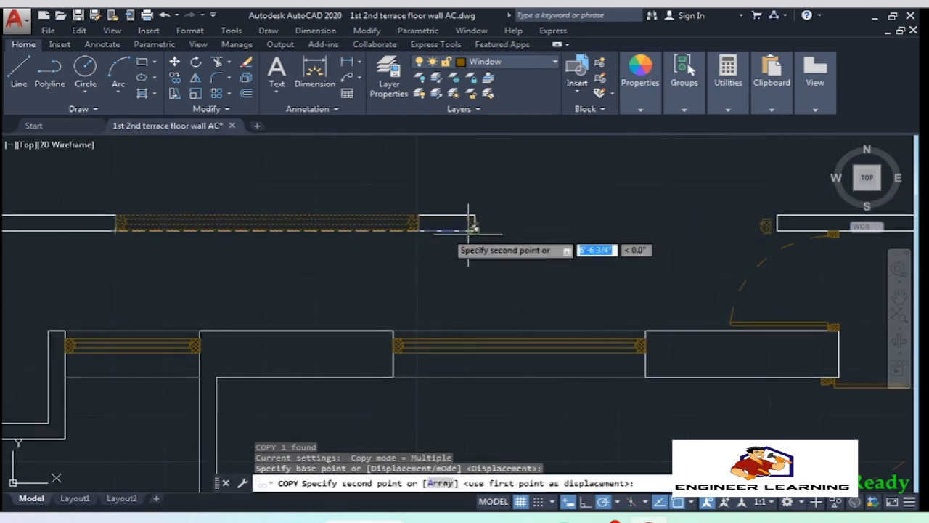
{"action": "left_click", "coordinate": [475, 231]}
{"action": "scroll", "coordinate": [489, 254], "scroll_direction": "down", "scroll_amount": 3}
{"action": "middle_click_drag", "start_coordinate": [488, 254], "coordinate": [262, 228]}
{"action": "scroll", "coordinate": [394, 222], "scroll_direction": "up", "scroll_amount": 5}
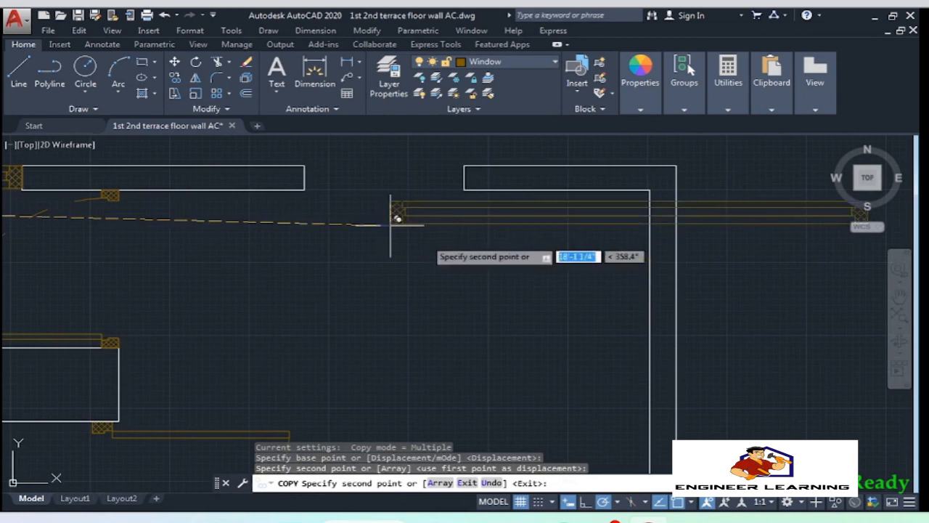
{"action": "left_click", "coordinate": [304, 189]}
{"action": "key", "text": "Escape"}
Set the width of the window in the narrow corner opening to 2'
{"action": "left_click", "coordinate": [411, 230]}
{"action": "left_click", "coordinate": [392, 164]}
{"action": "left_click", "coordinate": [781, 188]}
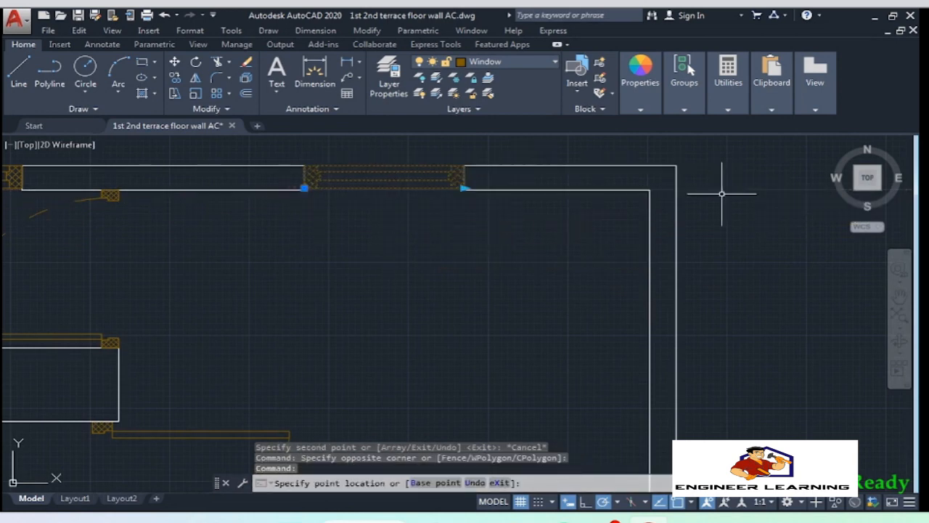
{"action": "scroll", "coordinate": [695, 187], "scroll_direction": "down", "scroll_amount": 3}
{"action": "type", "text": "2'"}
{"action": "scroll", "coordinate": [389, 253], "scroll_direction": "up", "scroll_amount": 3}
{"action": "key", "text": "Escape"}
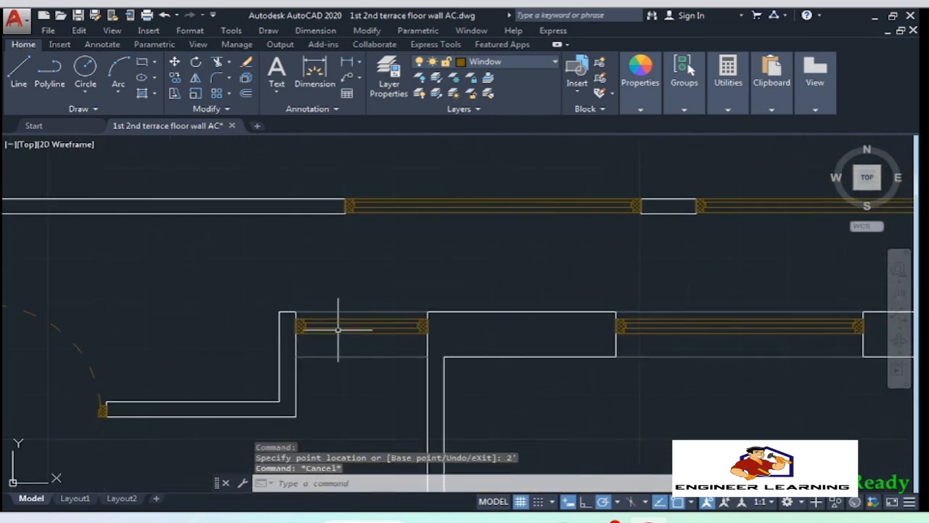
Copy the short window to just above its opening and rotate the copy to vertical
{"action": "type", "text": "co"}
{"action": "key", "text": "Return"}
{"action": "left_click", "coordinate": [361, 356]}
{"action": "left_click", "coordinate": [348, 297]}
{"action": "key", "text": "Escape"}
{"action": "type", "text": "ro"}
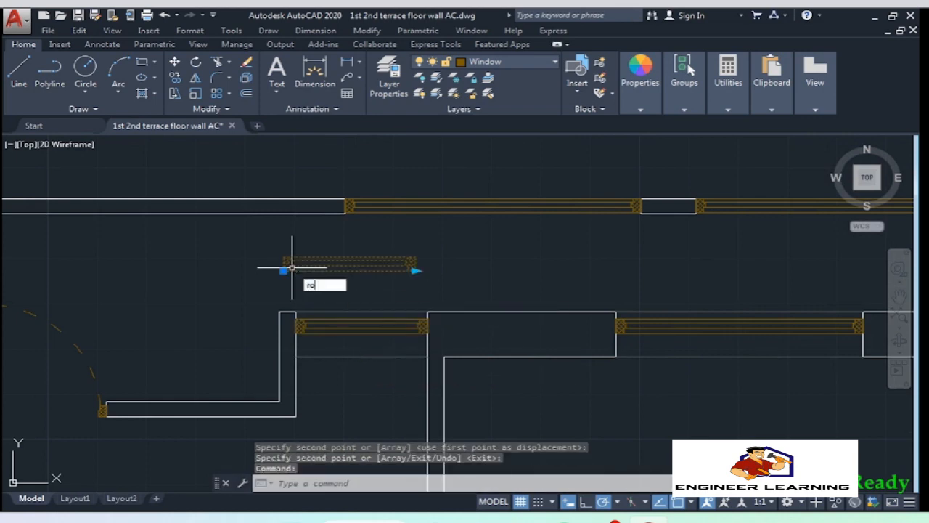
{"action": "key", "text": "Return"}
{"action": "left_click", "coordinate": [277, 262]}
{"action": "left_click", "coordinate": [283, 311]}
Move the vertical window between the top outer wall's inner face and the short wall stub, aligned with the stub's left face
{"action": "left_click", "coordinate": [285, 286]}
{"action": "left_click", "coordinate": [269, 273]}
{"action": "type", "text": "m"}
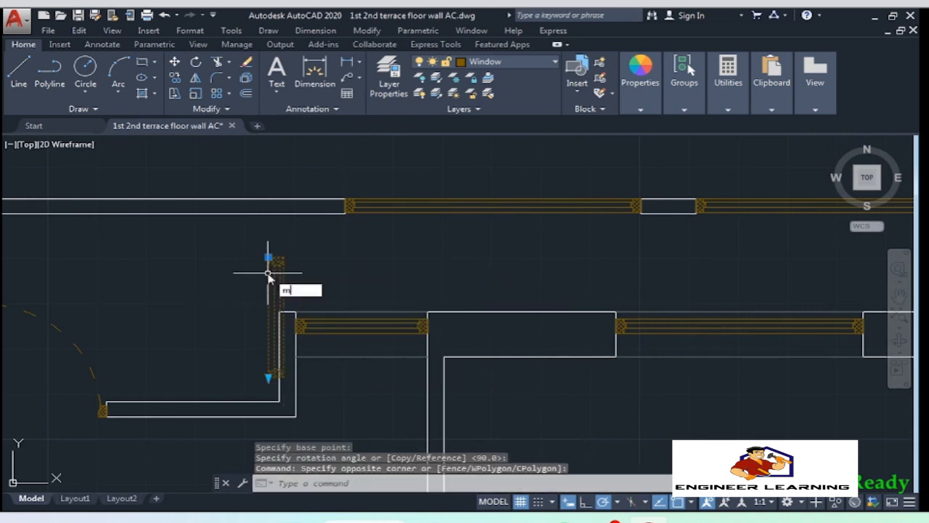
{"action": "key", "text": "Return"}
{"action": "scroll", "coordinate": [279, 259], "scroll_direction": "up", "scroll_amount": 4}
{"action": "left_click", "coordinate": [254, 256]}
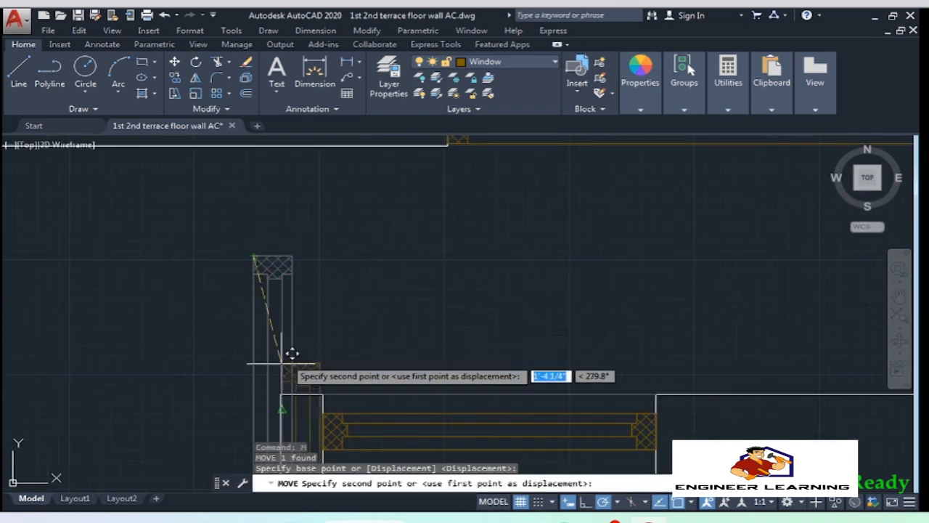
{"action": "left_click", "coordinate": [282, 146]}
{"action": "scroll", "coordinate": [312, 148], "scroll_direction": "down", "scroll_amount": 4}
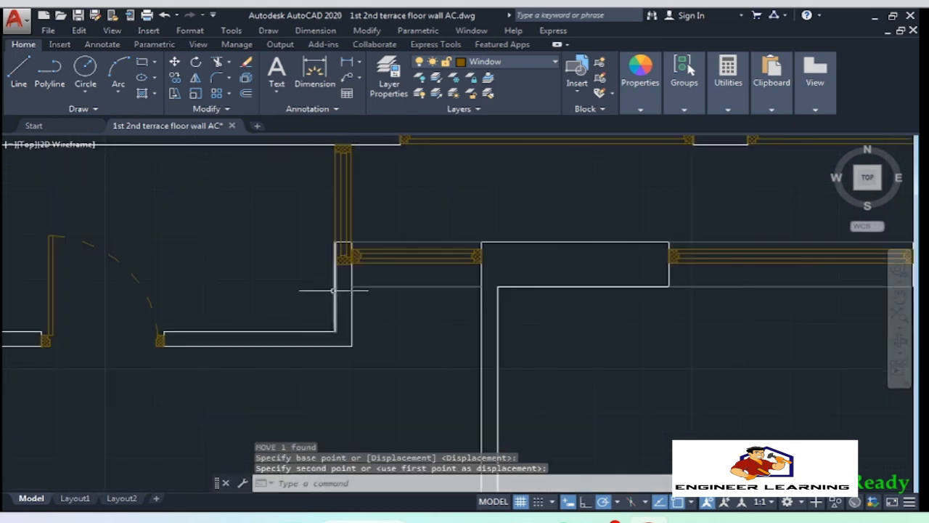
Shorten the vertical window so its lower end meets the top of the wall stub
{"action": "scroll", "coordinate": [335, 292], "scroll_direction": "up", "scroll_amount": 5}
{"action": "left_click", "coordinate": [355, 222]}
{"action": "left_click", "coordinate": [343, 172]}
{"action": "middle_click_drag", "start_coordinate": [342, 173], "coordinate": [360, 365]}
{"action": "left_click", "coordinate": [343, 377]}
{"action": "left_click", "coordinate": [342, 289]}
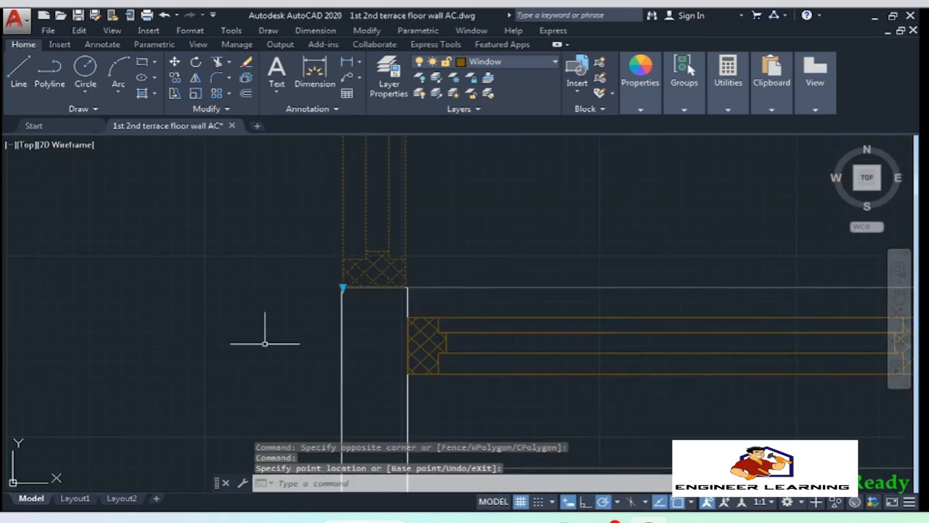
{"action": "key", "text": "Escape"}
Copy the window from the upper bedroom wall's opening to beside the opening in the wall below the staircase
{"action": "scroll", "coordinate": [343, 294], "scroll_direction": "down", "scroll_amount": 6}
{"action": "middle_click_drag", "start_coordinate": [468, 316], "coordinate": [394, 227]}
{"action": "scroll", "coordinate": [542, 200], "scroll_direction": "down", "scroll_amount": 4}
{"action": "scroll", "coordinate": [497, 255], "scroll_direction": "up", "scroll_amount": 2}
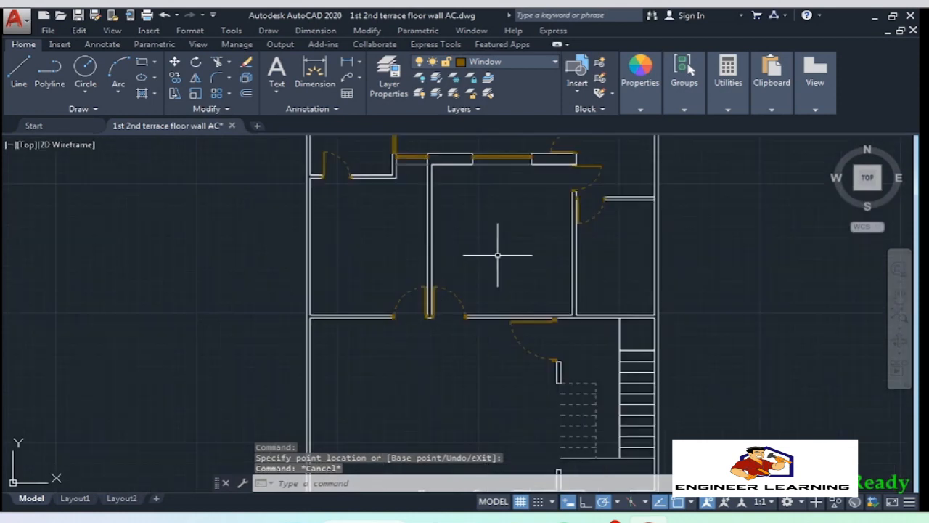
{"action": "left_click", "coordinate": [500, 156]}
{"action": "type", "text": "co"}
{"action": "key", "text": "Return"}
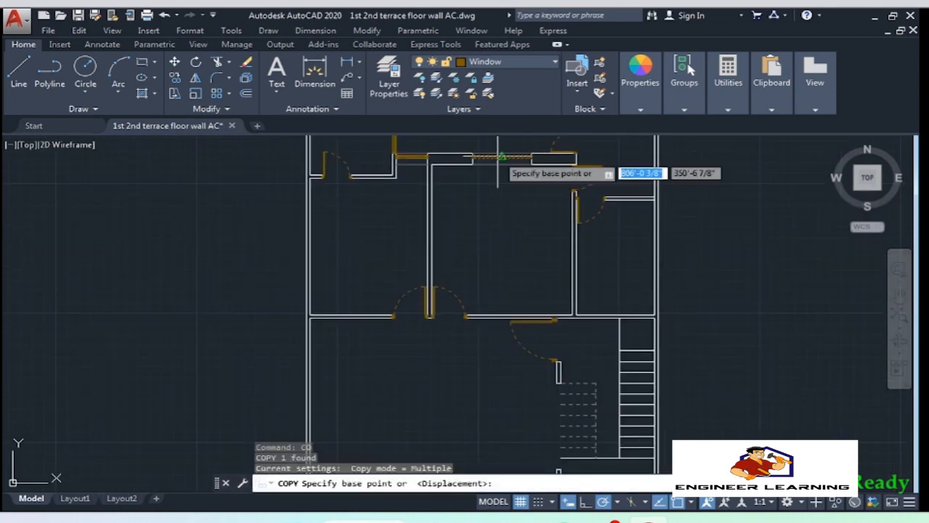
{"action": "left_click", "coordinate": [502, 156]}
{"action": "scroll", "coordinate": [559, 379], "scroll_direction": "up", "scroll_amount": 5}
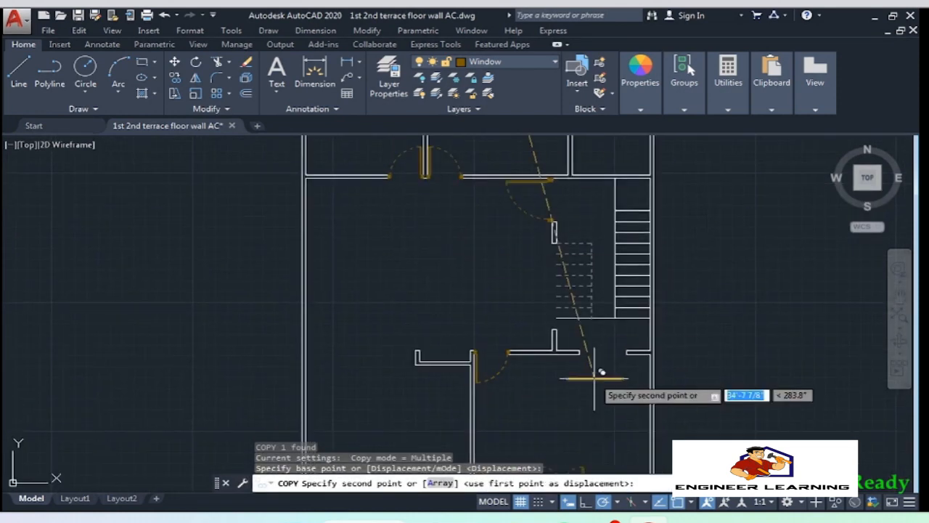
{"action": "left_click", "coordinate": [514, 235]}
{"action": "key", "text": "Return"}
Move the copied window so its lower-left corner meets the lower corner of the wall end left of the opening
{"action": "scroll", "coordinate": [508, 234], "scroll_direction": "up", "scroll_amount": 6}
{"action": "left_click", "coordinate": [431, 232]}
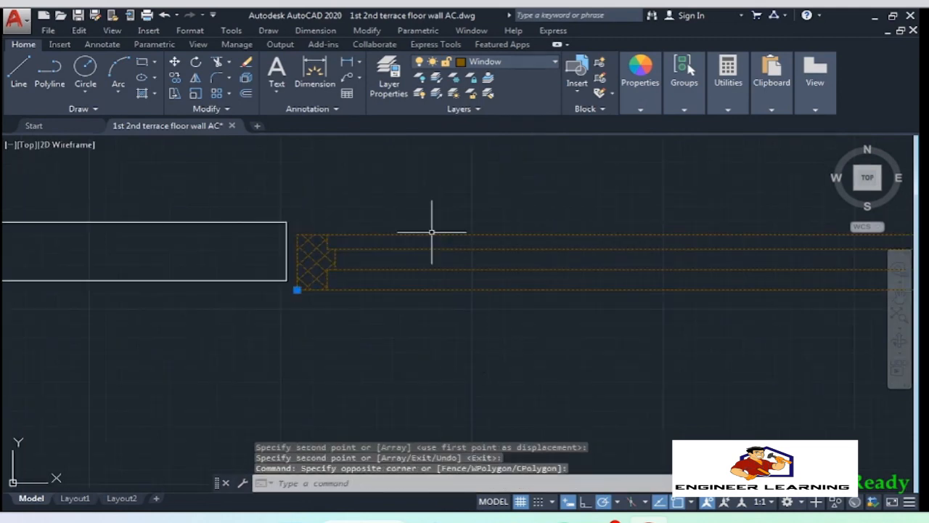
{"action": "type", "text": "m"}
{"action": "key", "text": "Return"}
{"action": "left_click", "coordinate": [297, 290]}
{"action": "left_click", "coordinate": [287, 280]}
{"action": "scroll", "coordinate": [357, 341], "scroll_direction": "down", "scroll_amount": 2}
Stretch the window below the staircase so its right end meets the opposite wall end
{"action": "left_click", "coordinate": [730, 340]}
{"action": "left_click", "coordinate": [466, 238]}
{"action": "middle_click_drag", "start_coordinate": [640, 338], "coordinate": [634, 255]}
{"action": "left_click", "coordinate": [621, 358]}
{"action": "left_click", "coordinate": [501, 358]}
{"action": "scroll", "coordinate": [553, 368], "scroll_direction": "down", "scroll_amount": 6}
{"action": "scroll", "coordinate": [392, 372], "scroll_direction": "down", "scroll_amount": 2}
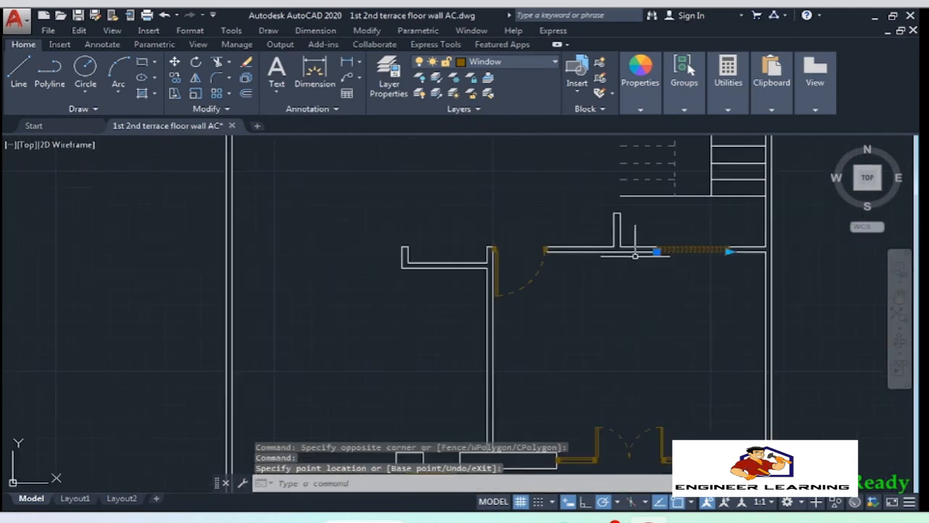
{"action": "middle_click_drag", "start_coordinate": [636, 364], "coordinate": [627, 317]}
{"action": "key", "text": "Escape"}
Copy the upper thick wall's window together with its two opening lines to the left pier of the lower-left opening
{"action": "scroll", "coordinate": [537, 240], "scroll_direction": "down", "scroll_amount": 2}
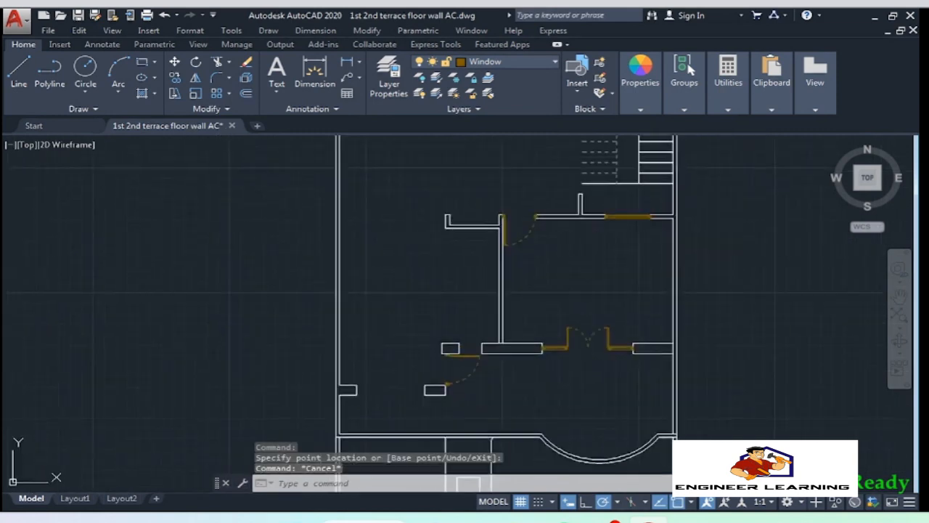
{"action": "scroll", "coordinate": [583, 204], "scroll_direction": "down", "scroll_amount": 2}
{"action": "middle_click_drag", "start_coordinate": [584, 204], "coordinate": [588, 378]}
{"action": "scroll", "coordinate": [557, 182], "scroll_direction": "up", "scroll_amount": 4}
{"action": "left_click", "coordinate": [547, 234]}
{"action": "left_click", "coordinate": [538, 174]}
{"action": "type", "text": "co"}
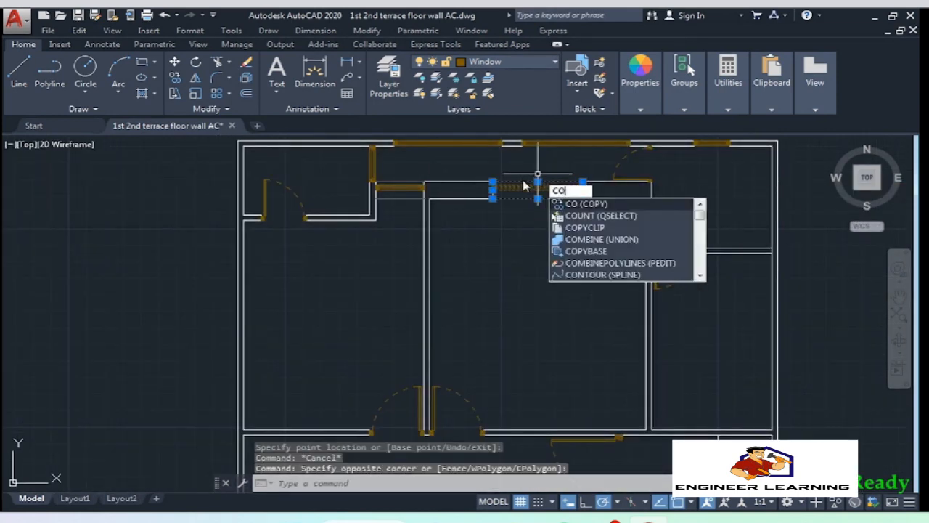
{"action": "key", "text": "Return"}
{"action": "scroll", "coordinate": [481, 213], "scroll_direction": "up", "scroll_amount": 5}
{"action": "left_click", "coordinate": [453, 198]}
{"action": "scroll", "coordinate": [530, 211], "scroll_direction": "down", "scroll_amount": 8}
{"action": "scroll", "coordinate": [523, 213], "scroll_direction": "up", "scroll_amount": 8}
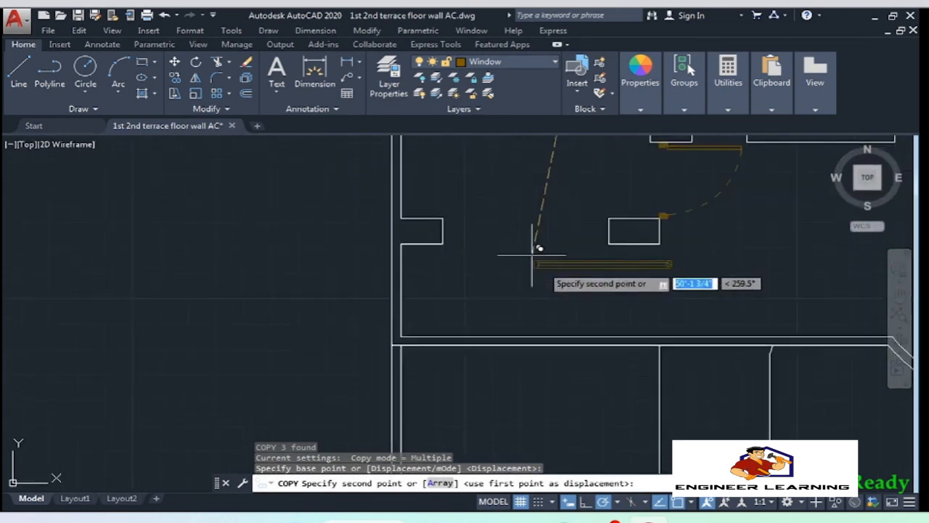
{"action": "scroll", "coordinate": [379, 269], "scroll_direction": "down", "scroll_amount": 1}
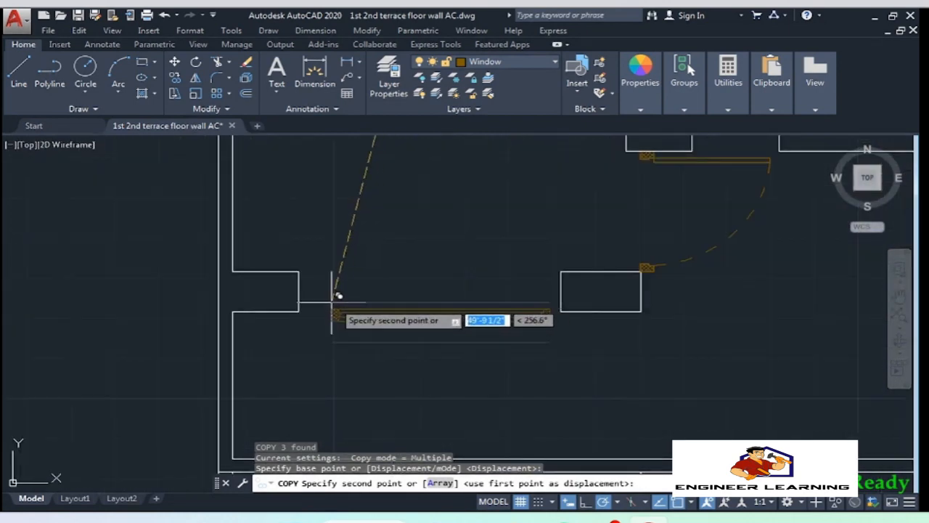
{"action": "left_click", "coordinate": [303, 266]}
{"action": "key", "text": "Escape"}
Move the copied window 2" down between the two opening lines
{"action": "scroll", "coordinate": [331, 305], "scroll_direction": "up", "scroll_amount": 5}
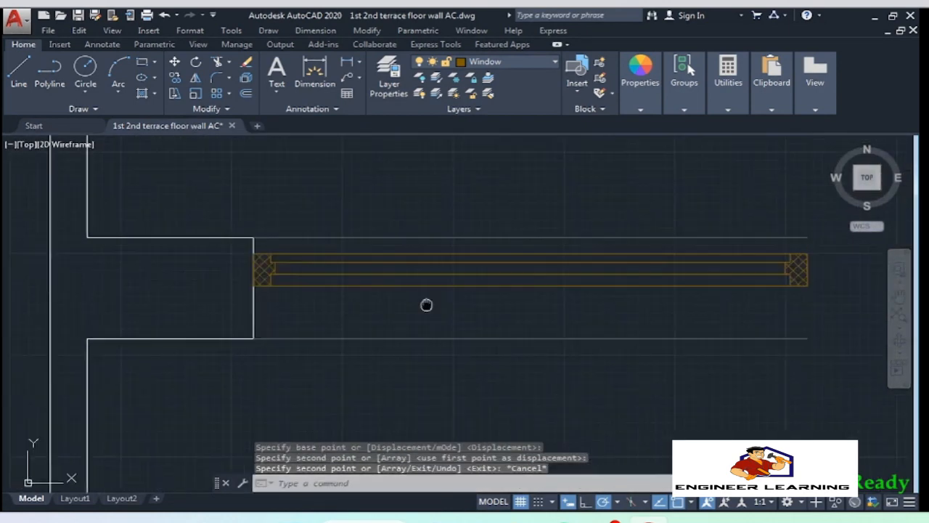
{"action": "left_click", "coordinate": [374, 273]}
{"action": "type", "text": "m"}
{"action": "key", "text": "Return"}
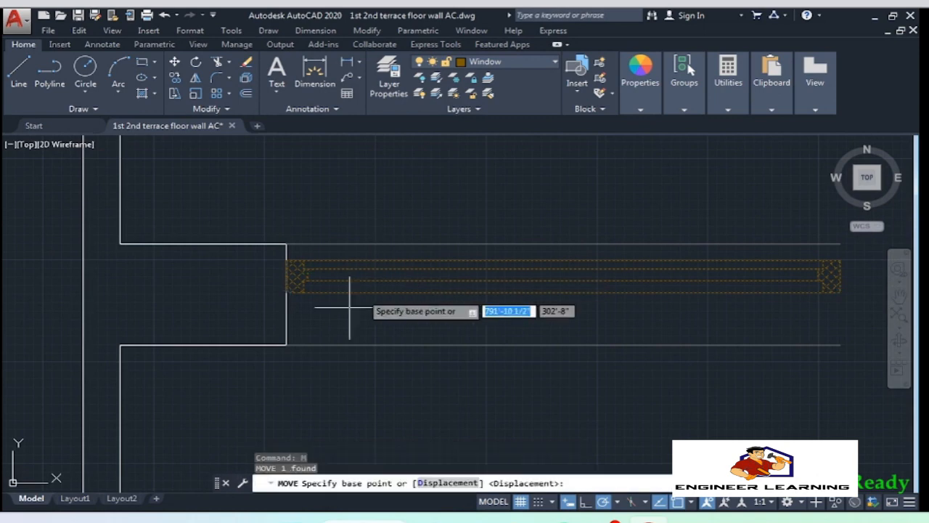
{"action": "left_click", "coordinate": [286, 293]}
{"action": "type", "text": "2"}
{"action": "key", "text": "Return"}
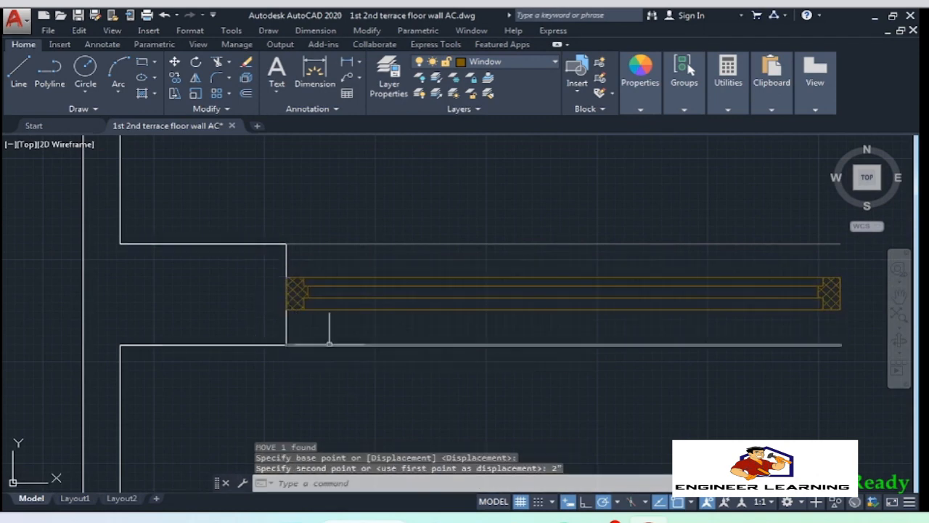
Move the window clear of the lower-left opening to just below it
{"action": "left_click", "coordinate": [309, 290]}
{"action": "left_click", "coordinate": [320, 317]}
{"action": "type", "text": "m"}
{"action": "key", "text": "Return"}
{"action": "left_click", "coordinate": [287, 309]}
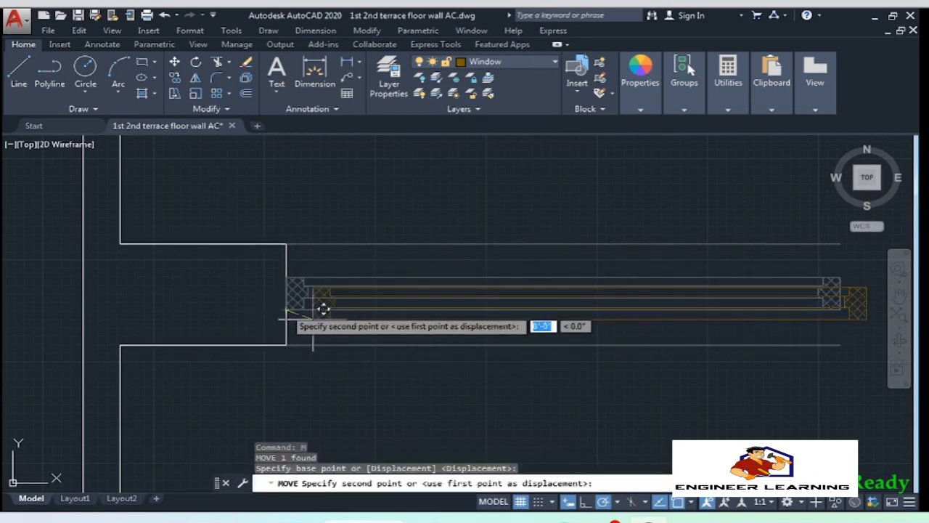
{"action": "left_click", "coordinate": [313, 401]}
Move the window against the left pier, with its lower-left corner 2" above the pier's lower corner
{"action": "left_click", "coordinate": [326, 423]}
{"action": "left_click", "coordinate": [304, 387]}
{"action": "type", "text": "m"}
{"action": "key", "text": "Return"}
{"action": "left_click", "coordinate": [312, 401]}
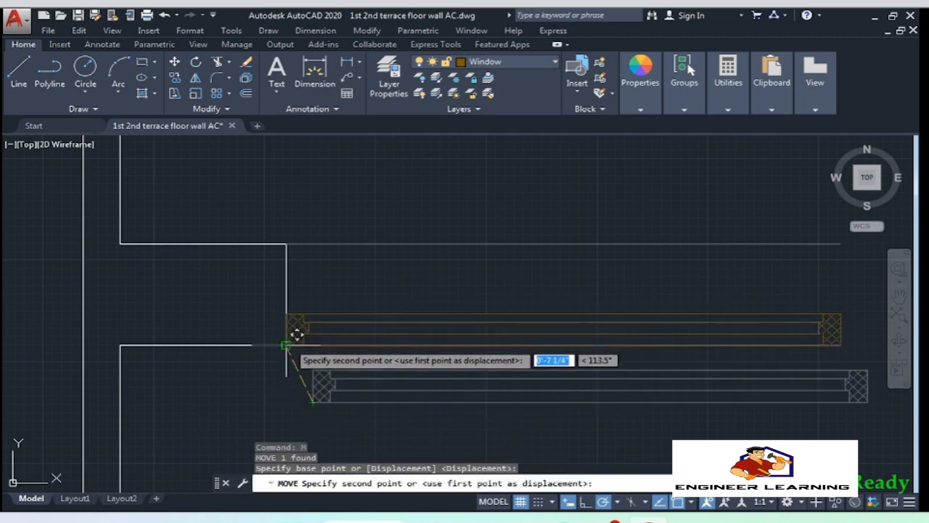
{"action": "type", "text": "2\""}
{"action": "key", "text": "Return"}
Stretch the window's right end to the face of the right pier
{"action": "scroll", "coordinate": [288, 334], "scroll_direction": "down", "scroll_amount": 2}
{"action": "middle_click_drag", "start_coordinate": [288, 334], "coordinate": [188, 357]}
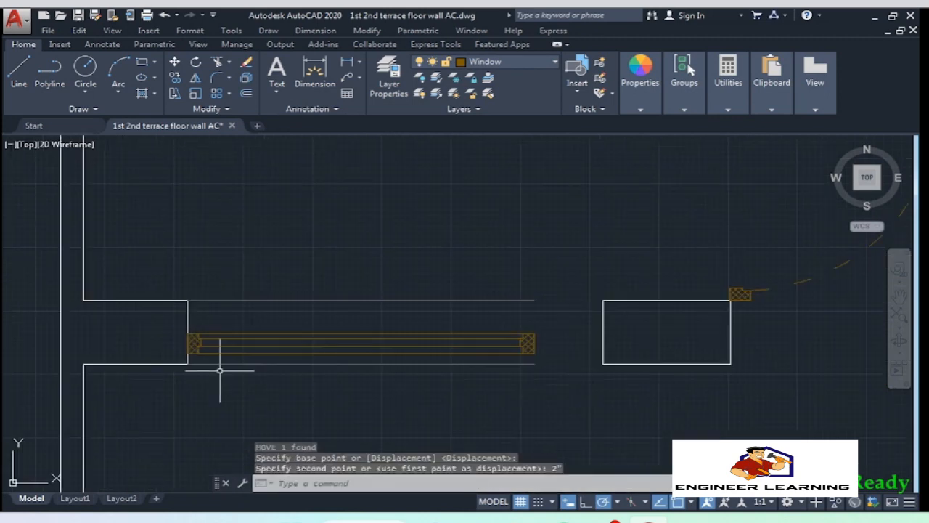
{"action": "left_click", "coordinate": [525, 338]}
{"action": "left_click", "coordinate": [535, 353]}
{"action": "left_click", "coordinate": [603, 353]}
{"action": "key", "text": "Escape"}
Extend the two opening lines above and below the window to the right pier
{"action": "left_click", "coordinate": [547, 388]}
{"action": "left_click", "coordinate": [511, 359]}
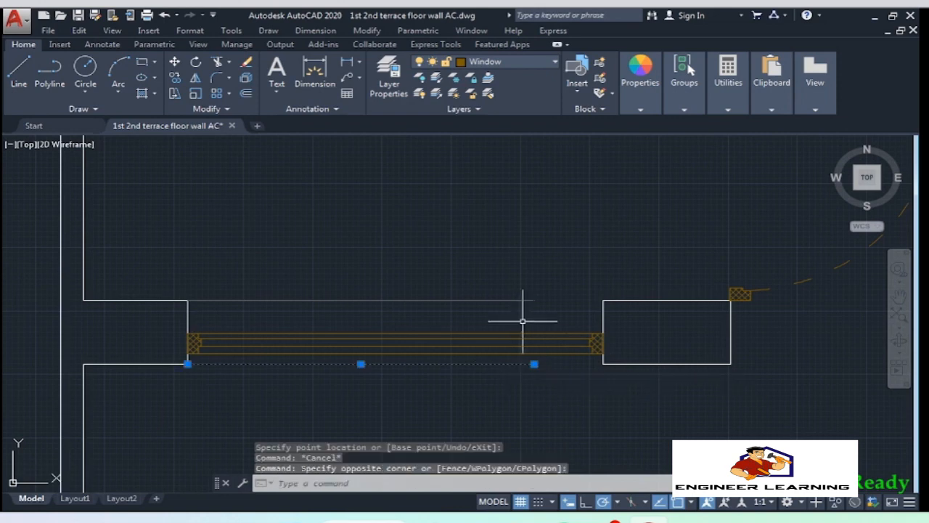
{"action": "left_click", "coordinate": [522, 318]}
{"action": "left_click", "coordinate": [503, 278]}
{"action": "left_click", "coordinate": [622, 294]}
{"action": "left_click", "coordinate": [579, 329]}
{"action": "type", "text": "ex"}
{"action": "key", "text": "Return"}
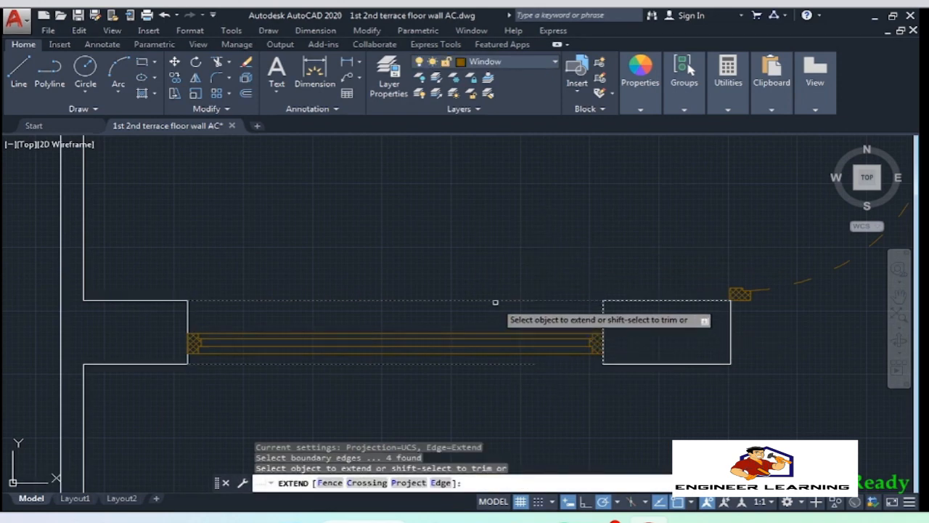
{"action": "key", "text": "Escape"}
Copy the window into the narrow opening above the door, 2" above the pier's lower corner, and shorten it to the next wall block
{"action": "scroll", "coordinate": [297, 378], "scroll_direction": "down", "scroll_amount": 4}
{"action": "mouse_move", "coordinate": [496, 308]}
{"action": "middle_mouse_down"}
{"action": "mouse_move", "coordinate": [439, 341]}
{"action": "mouse_move", "coordinate": [497, 326]}
{"action": "middle_mouse_up"}
{"action": "scroll", "coordinate": [325, 394], "scroll_direction": "up", "scroll_amount": 2}
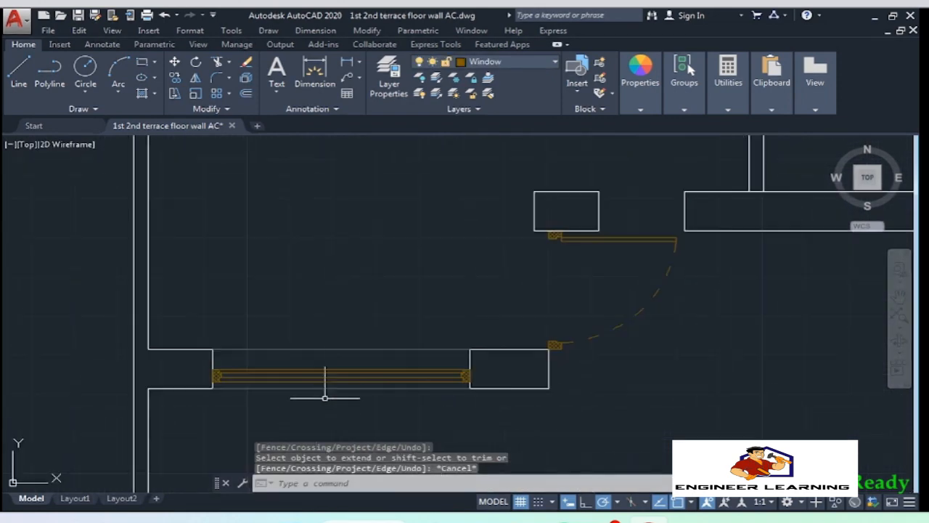
{"action": "left_click", "coordinate": [329, 372]}
{"action": "type", "text": "co"}
{"action": "key", "text": "Return"}
{"action": "scroll", "coordinate": [223, 390], "scroll_direction": "up", "scroll_amount": 4}
{"action": "left_click", "coordinate": [160, 336]}
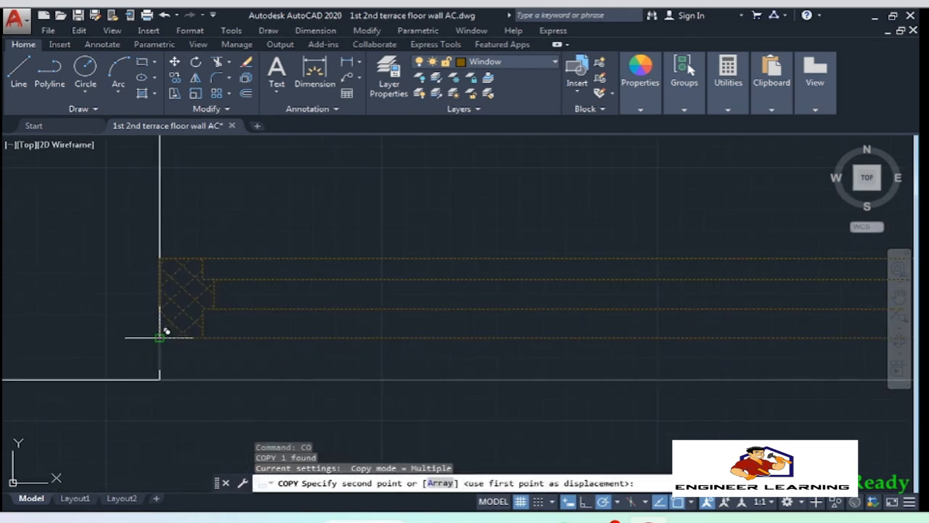
{"action": "scroll", "coordinate": [148, 373], "scroll_direction": "down", "scroll_amount": 4}
{"action": "scroll", "coordinate": [545, 211], "scroll_direction": "up", "scroll_amount": 3}
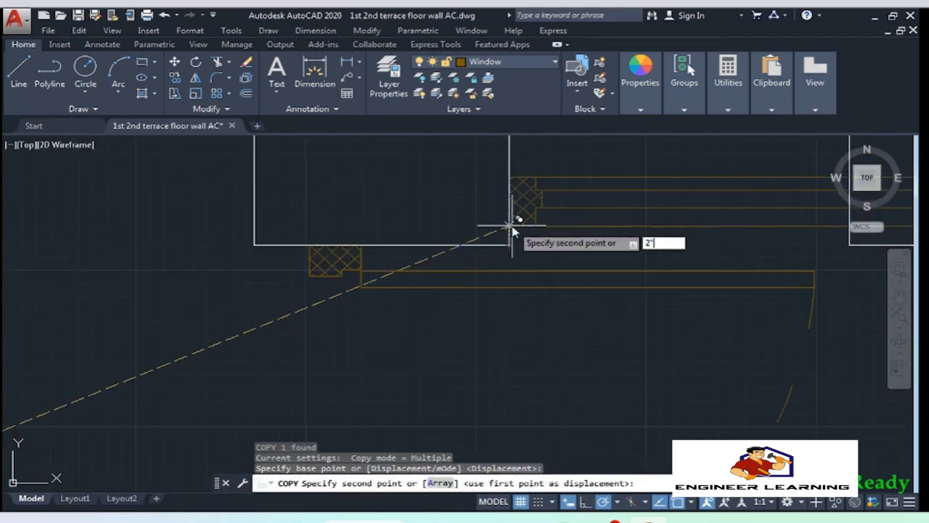
{"action": "left_click", "coordinate": [512, 232]}
{"action": "scroll", "coordinate": [515, 231], "scroll_direction": "down", "scroll_amount": 5}
{"action": "key", "text": "Return"}
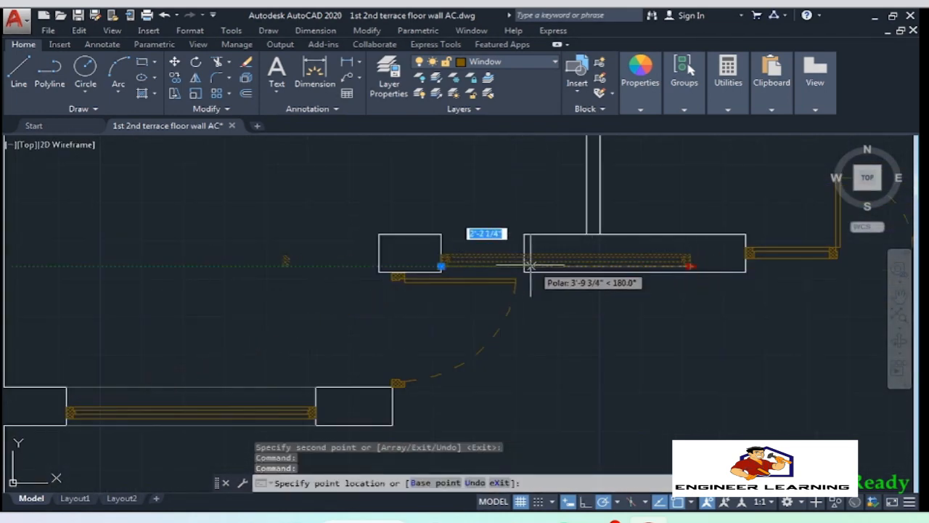
{"action": "key", "text": "Escape"}
Copy the window in the wall below the staircase to the open area left of the stairs
{"action": "scroll", "coordinate": [342, 300], "scroll_direction": "down", "scroll_amount": 5}
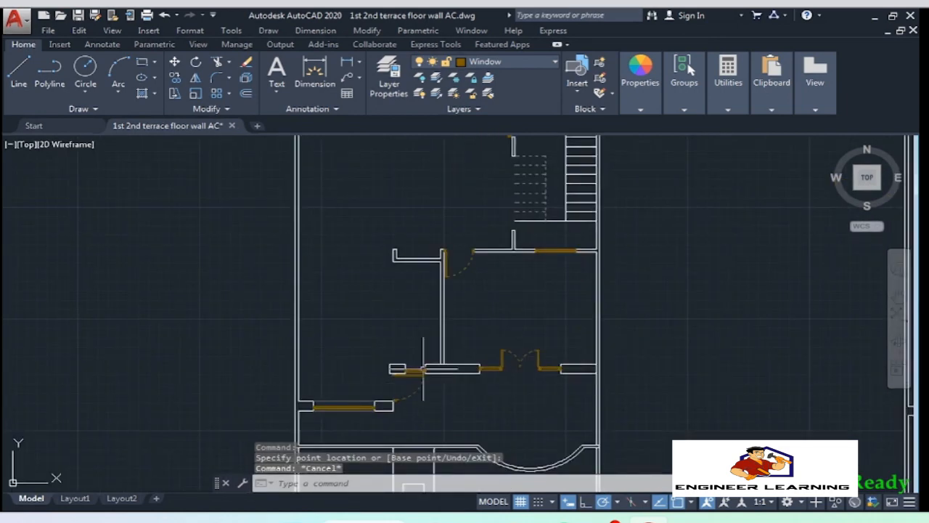
{"action": "middle_click_drag", "start_coordinate": [526, 232], "coordinate": [531, 329]}
{"action": "scroll", "coordinate": [531, 330], "scroll_direction": "up", "scroll_amount": 4}
{"action": "left_click", "coordinate": [620, 401]}
{"action": "left_click", "coordinate": [607, 362]}
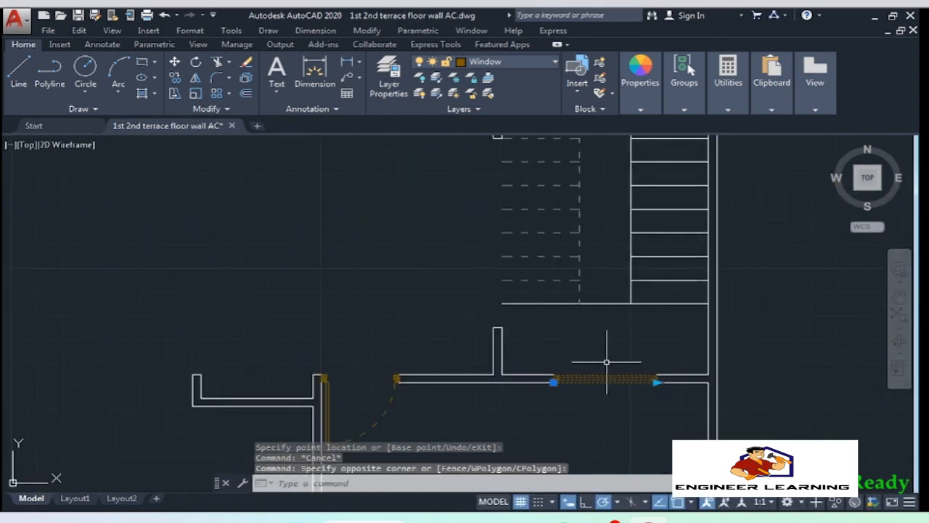
{"action": "key", "text": "Return"}
{"action": "left_click", "coordinate": [608, 406]}
{"action": "left_click", "coordinate": [420, 235]}
{"action": "key", "text": "Return"}
Rotate the copied window about its lower-left corner to vertical
{"action": "left_click", "coordinate": [455, 232]}
{"action": "left_click", "coordinate": [416, 170]}
{"action": "type", "text": "ro"}
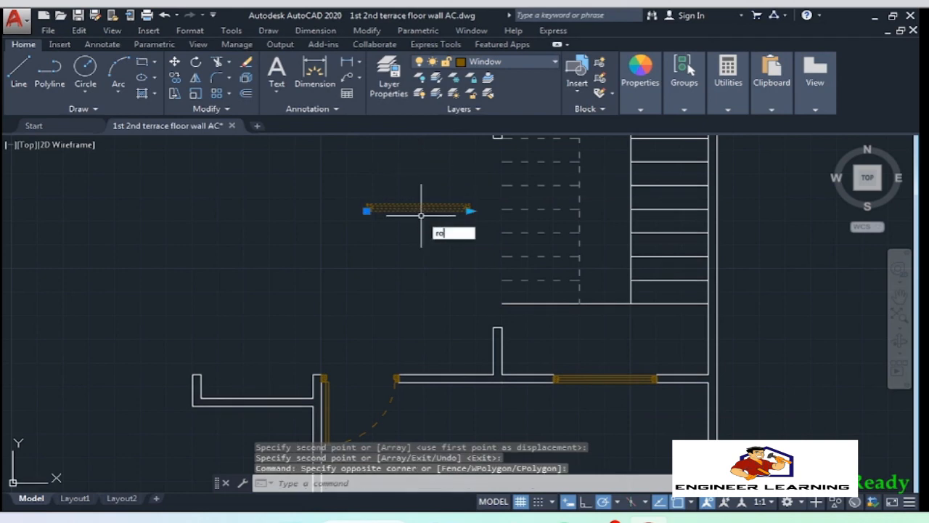
{"action": "key", "text": "Return"}
{"action": "left_click", "coordinate": [367, 211]}
{"action": "left_click", "coordinate": [370, 320]}
{"action": "key", "text": "Return"}
{"action": "key", "text": "Return"}
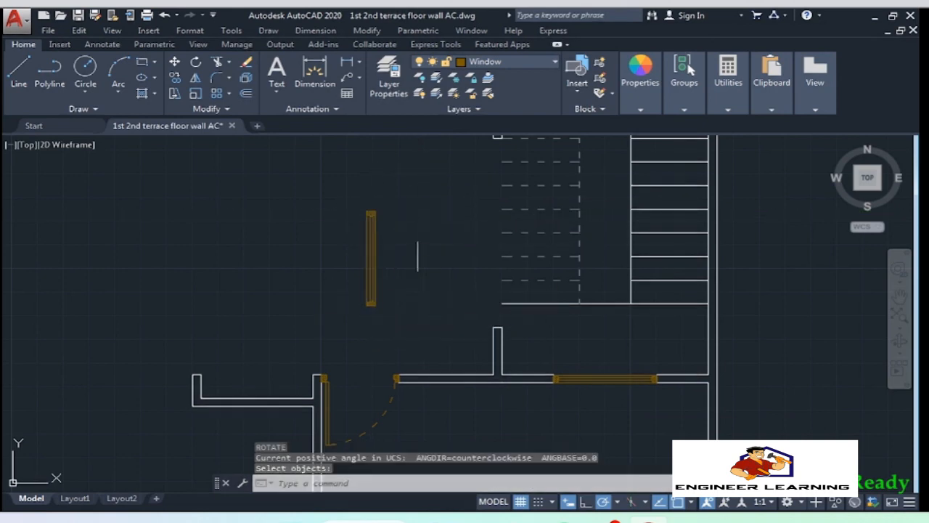
Move the vertical window's top-left corner to the lower-left corner of the wall stub beside the stairs
{"action": "left_click", "coordinate": [417, 255]}
{"action": "left_click", "coordinate": [336, 186]}
{"action": "type", "text": "m"}
{"action": "key", "text": "Return"}
{"action": "scroll", "coordinate": [358, 178], "scroll_direction": "up", "scroll_amount": 4}
{"action": "left_click", "coordinate": [380, 261]}
{"action": "middle_click_drag", "start_coordinate": [678, 172], "coordinate": [609, 361]}
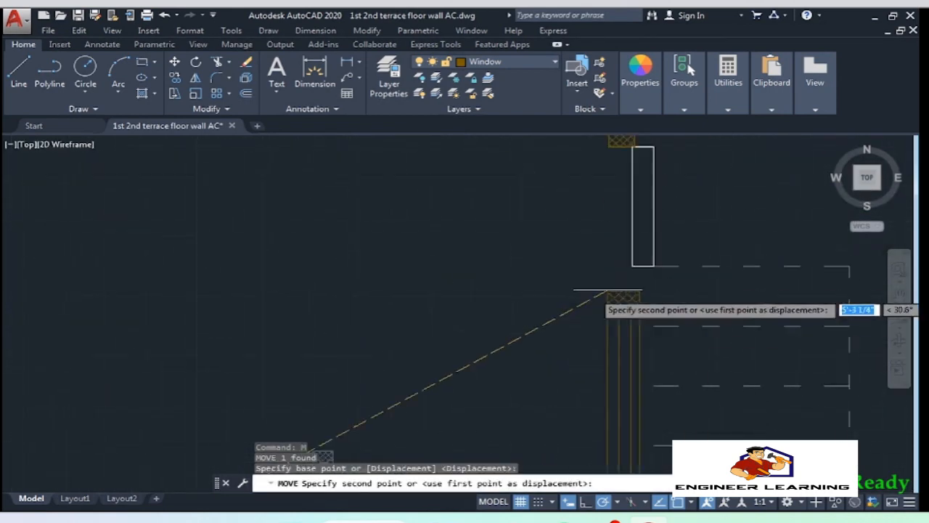
{"action": "scroll", "coordinate": [609, 290], "scroll_direction": "up", "scroll_amount": 6}
{"action": "left_click", "coordinate": [694, 192]}
Lengthen the vertical window beside the stairs so its lower end meets the top of the lower wall stub
{"action": "scroll", "coordinate": [585, 149], "scroll_direction": "down", "scroll_amount": 7}
{"action": "left_click", "coordinate": [610, 304]}
{"action": "left_click", "coordinate": [598, 293]}
{"action": "middle_click_drag", "start_coordinate": [600, 298], "coordinate": [616, 232]}
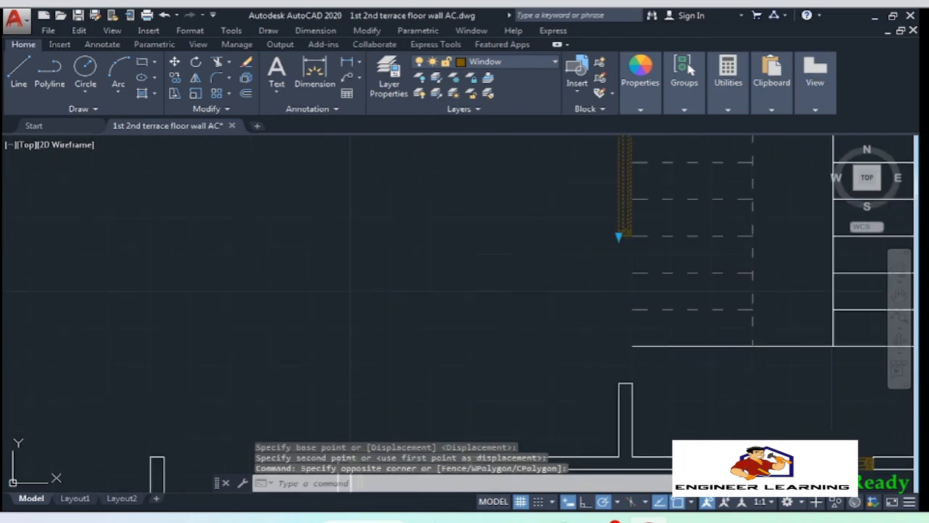
{"action": "left_click", "coordinate": [618, 235]}
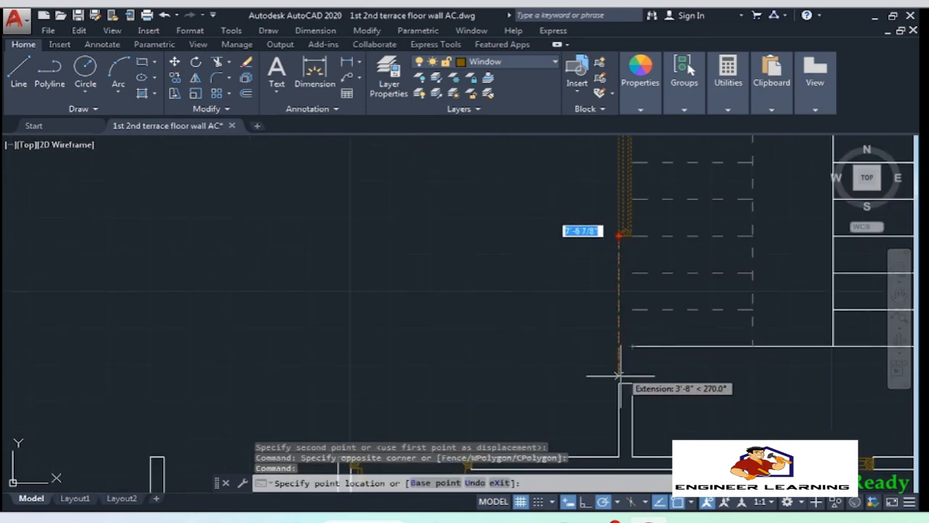
{"action": "left_click", "coordinate": [619, 382]}
{"action": "key", "text": "Escape"}
Inspect the placed doors and windows across the floor plans
{"action": "scroll", "coordinate": [573, 249], "scroll_direction": "down", "scroll_amount": 7}
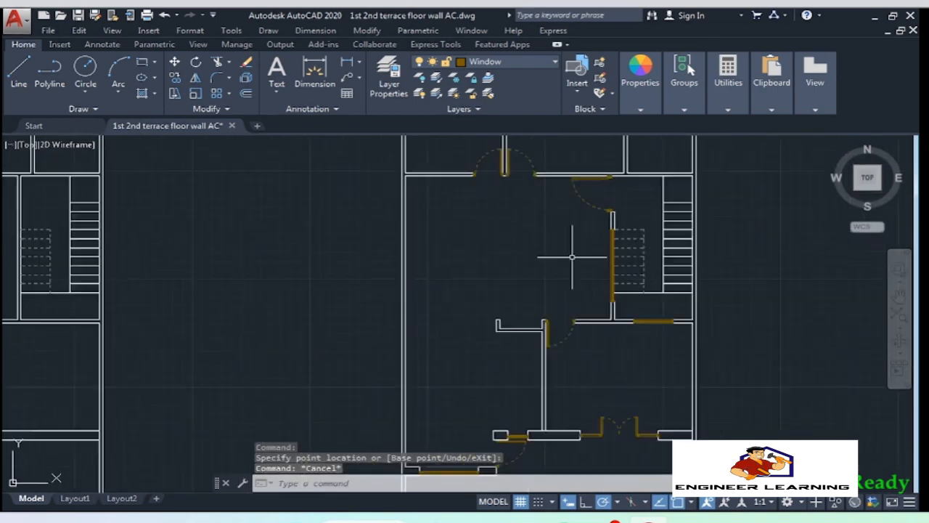
{"action": "mouse_move", "coordinate": [549, 366]}
{"action": "middle_mouse_down"}
{"action": "mouse_move", "coordinate": [540, 395]}
{"action": "mouse_move", "coordinate": [547, 400]}
{"action": "middle_mouse_up"}
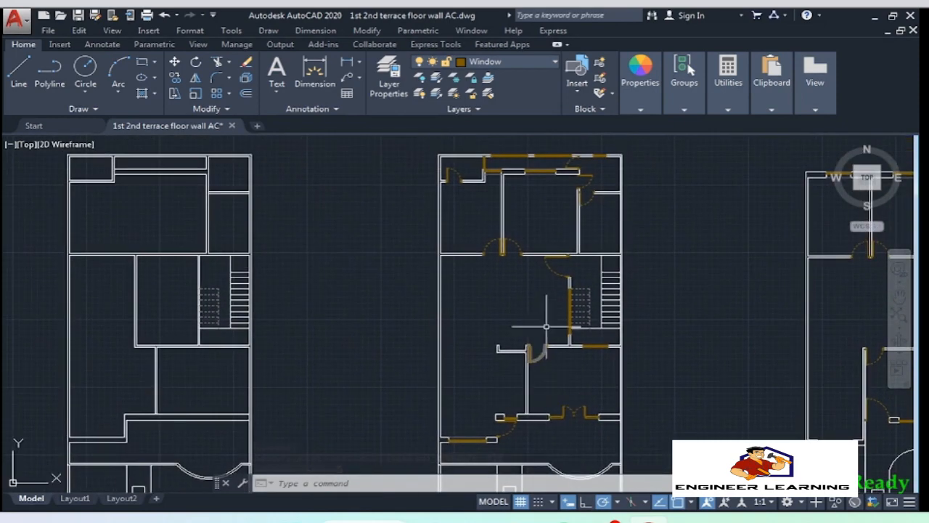
{"action": "mouse_move", "coordinate": [528, 316]}
{"action": "middle_mouse_down"}
{"action": "mouse_move", "coordinate": [522, 262]}
{"action": "mouse_move", "coordinate": [529, 257]}
{"action": "middle_mouse_up"}
{"action": "scroll", "coordinate": [467, 339], "scroll_direction": "up", "scroll_amount": 4}
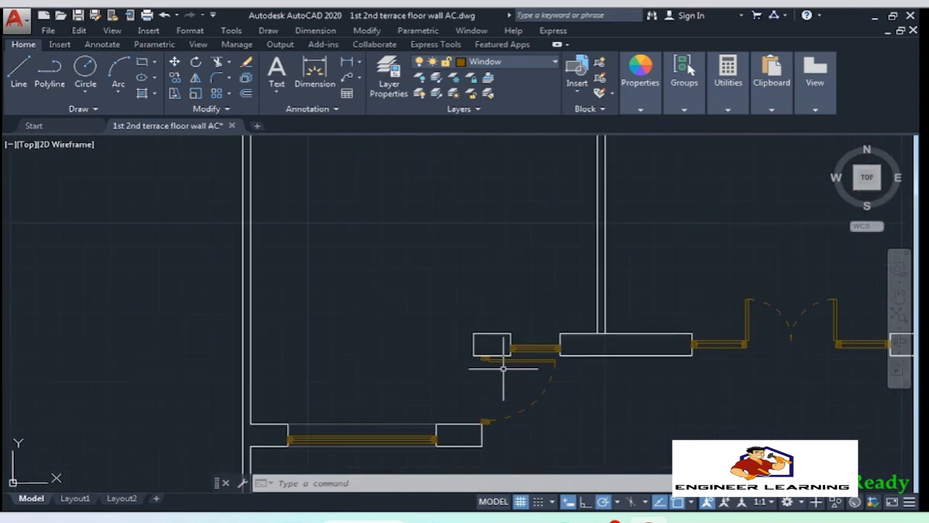
{"action": "scroll", "coordinate": [483, 370], "scroll_direction": "down", "scroll_amount": 5}
{"action": "scroll", "coordinate": [471, 353], "scroll_direction": "up", "scroll_amount": 1}
{"action": "scroll", "coordinate": [471, 353], "scroll_direction": "down", "scroll_amount": 4}
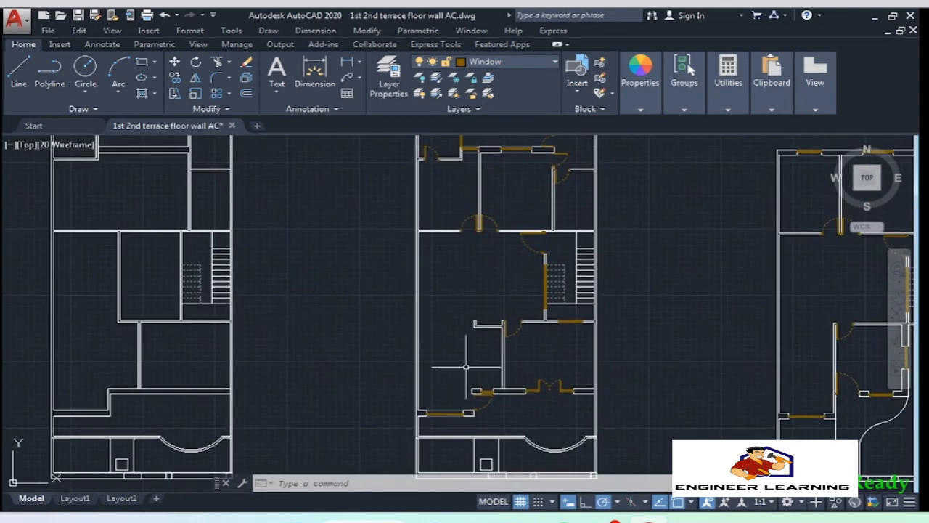
{"action": "left_click", "coordinate": [899, 325]}
{"action": "left_click", "coordinate": [849, 353]}
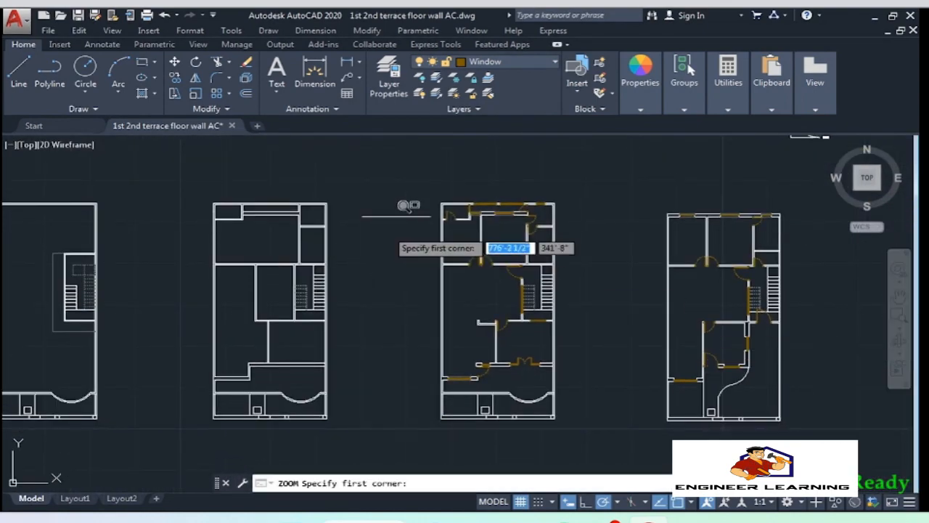
{"action": "left_click", "coordinate": [413, 185]}
{"action": "left_click", "coordinate": [600, 411]}
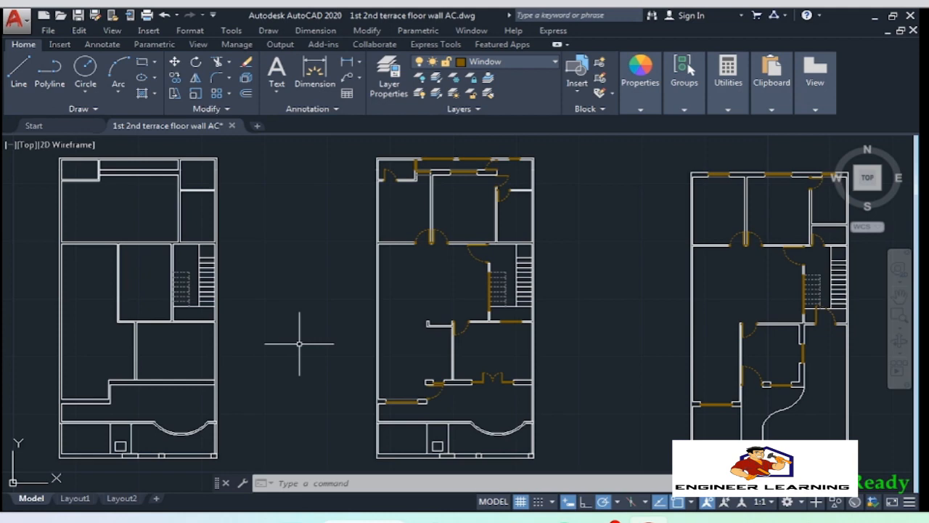
{"action": "scroll", "coordinate": [382, 317], "scroll_direction": "down", "scroll_amount": 2}
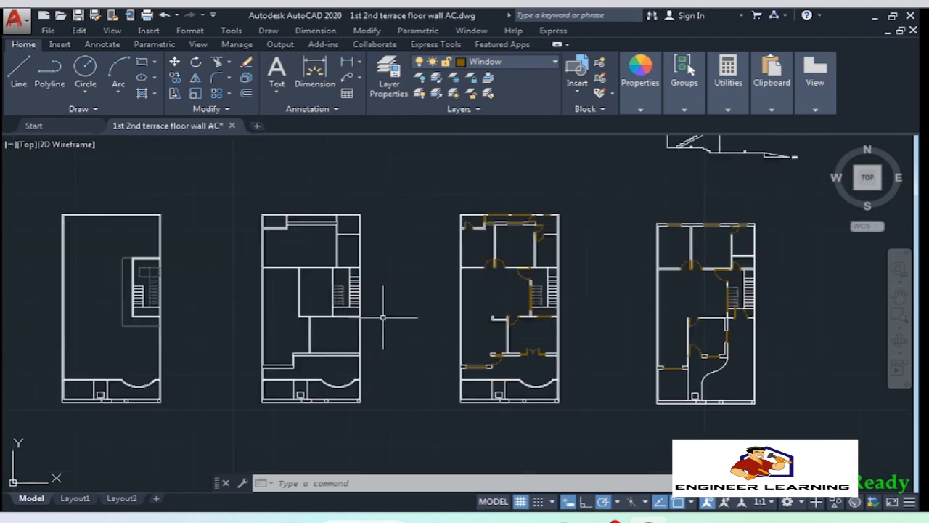
Replace the second floor plan from the left with a horizontally aligned copy of the neighbouring plan containing doors and windows
{"action": "left_click", "coordinate": [231, 184]}
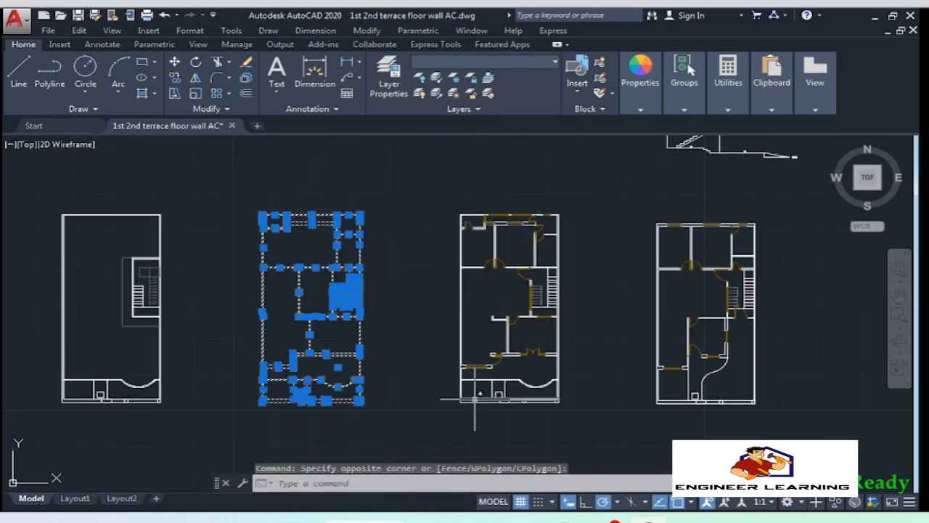
{"action": "key", "text": "Delete"}
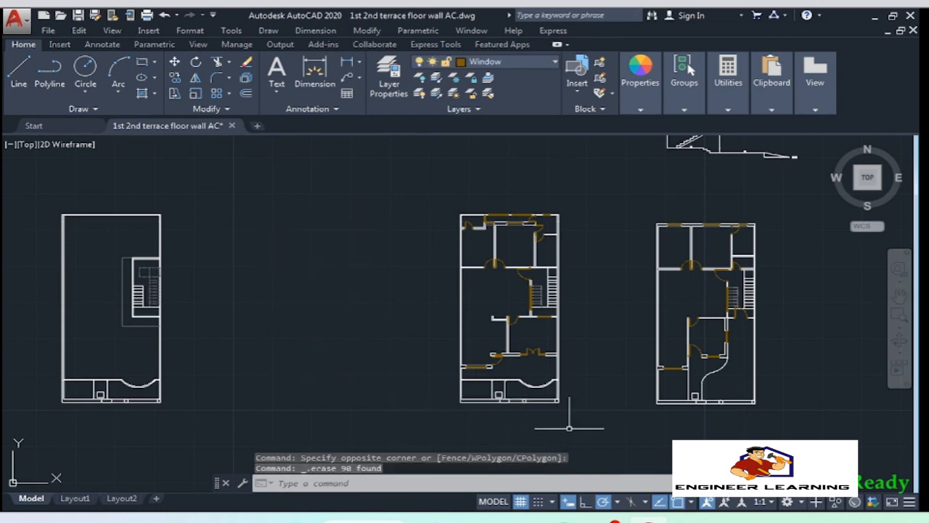
{"action": "left_click", "coordinate": [618, 428]}
{"action": "type", "text": "co"}
{"action": "key", "text": "Return"}
{"action": "scroll", "coordinate": [472, 387], "scroll_direction": "up", "scroll_amount": 4}
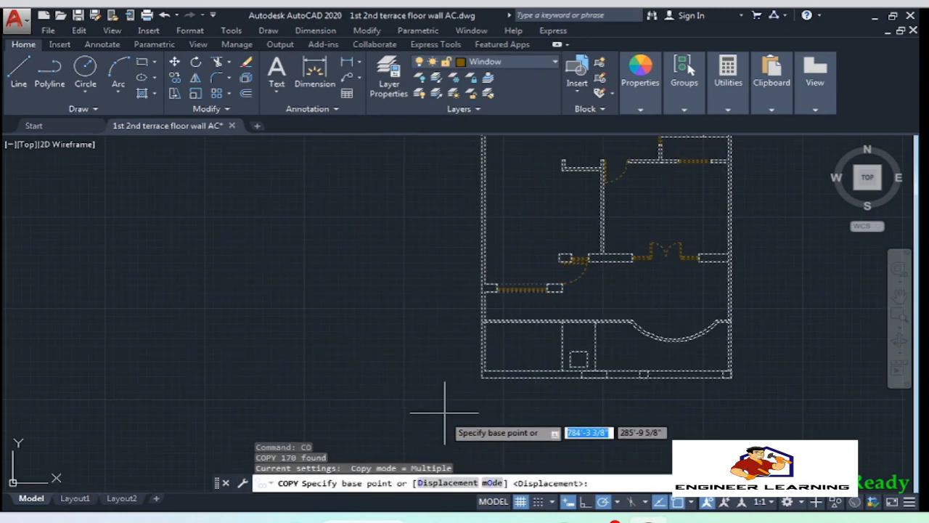
{"action": "left_click", "coordinate": [482, 378]}
{"action": "scroll", "coordinate": [481, 378], "scroll_direction": "down", "scroll_amount": 4}
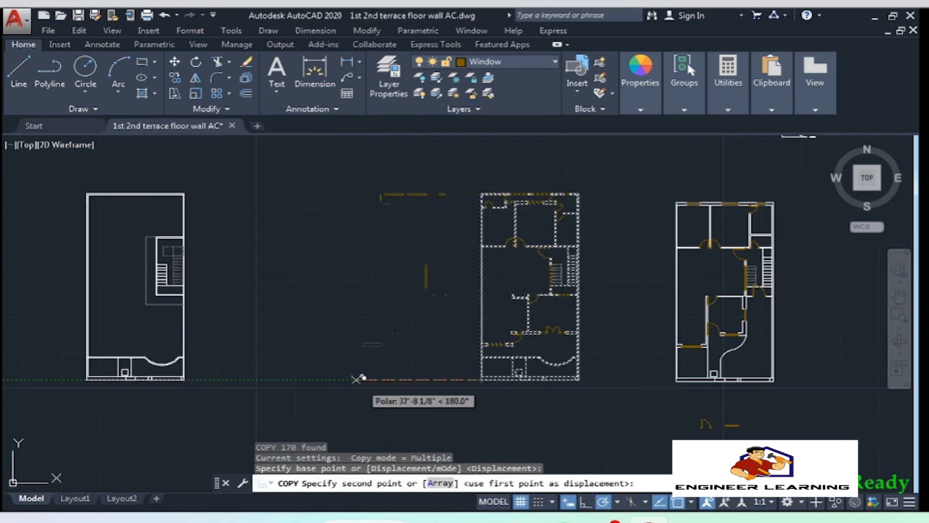
{"action": "left_click", "coordinate": [289, 379]}
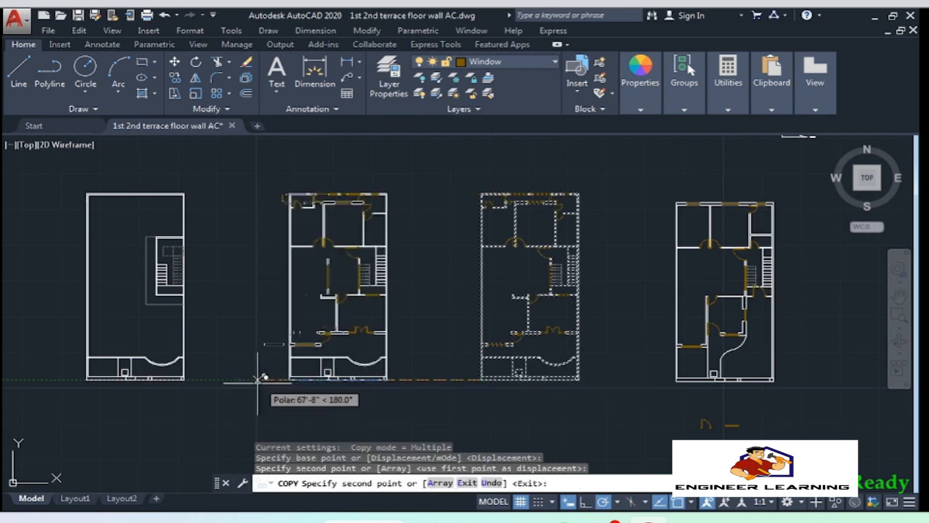
{"action": "key", "text": "Escape"}
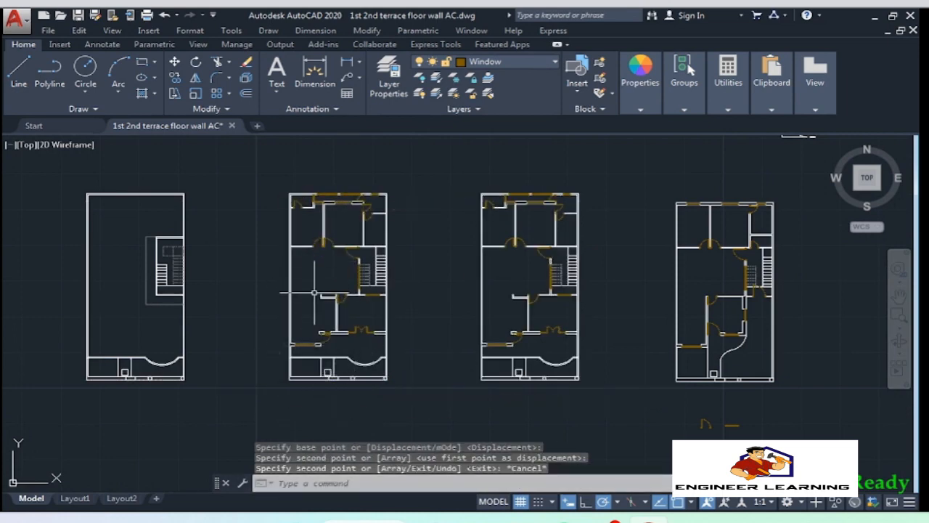
Make Wall the current layer
{"action": "left_click", "coordinate": [515, 64]}
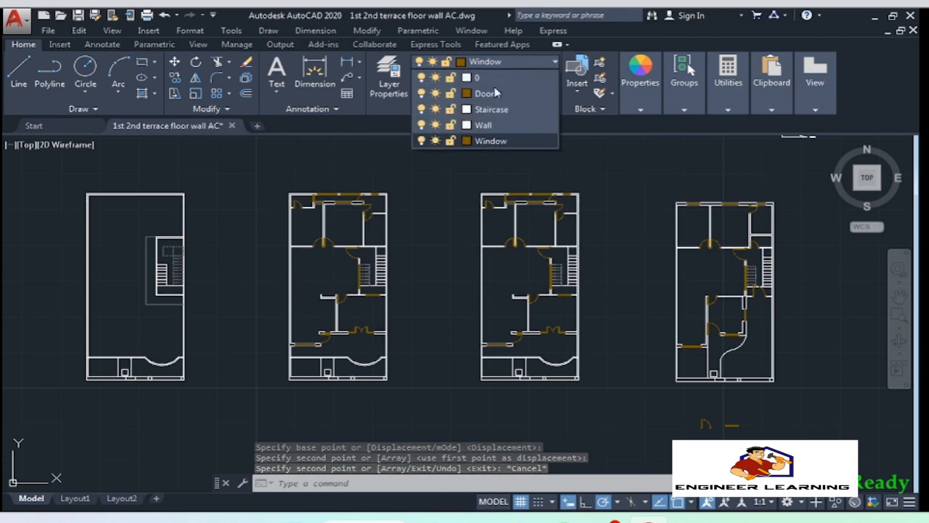
{"action": "left_click", "coordinate": [482, 122]}
{"action": "scroll", "coordinate": [323, 273], "scroll_direction": "up", "scroll_amount": 5}
{"action": "middle_click_drag", "start_coordinate": [323, 273], "coordinate": [359, 365]}
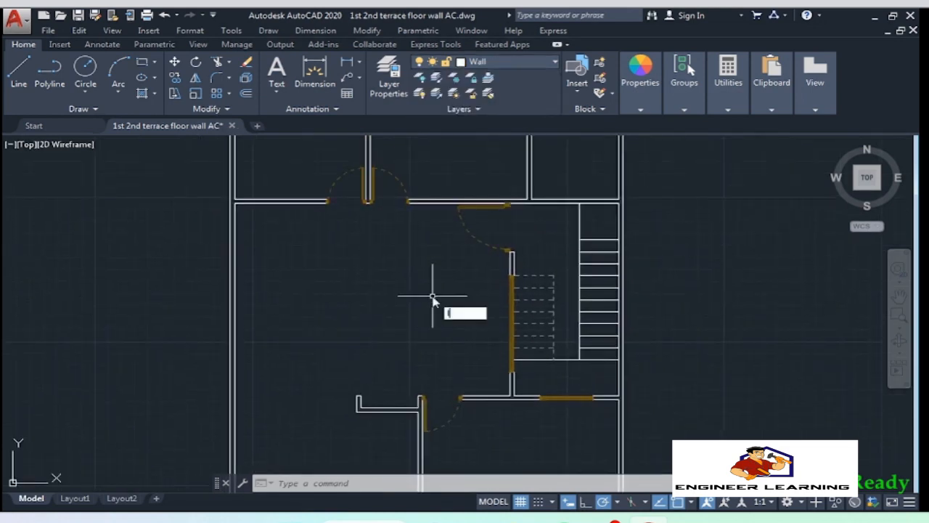
Move the door beside the stairs so its lower jamb aligns with the left face of the wall stub
{"action": "scroll", "coordinate": [433, 297], "scroll_direction": "up", "scroll_amount": 2}
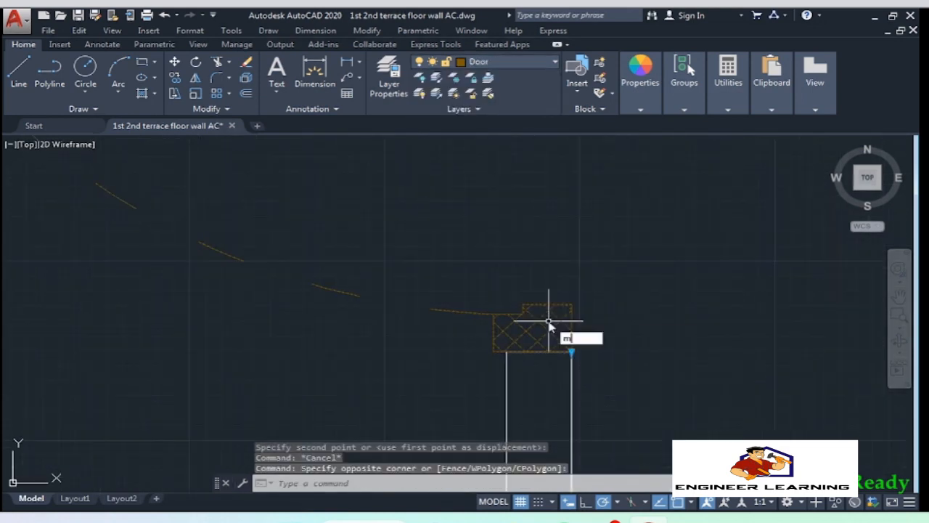
{"action": "left_click", "coordinate": [551, 331]}
{"action": "key", "text": "Return"}
{"action": "left_click", "coordinate": [506, 349]}
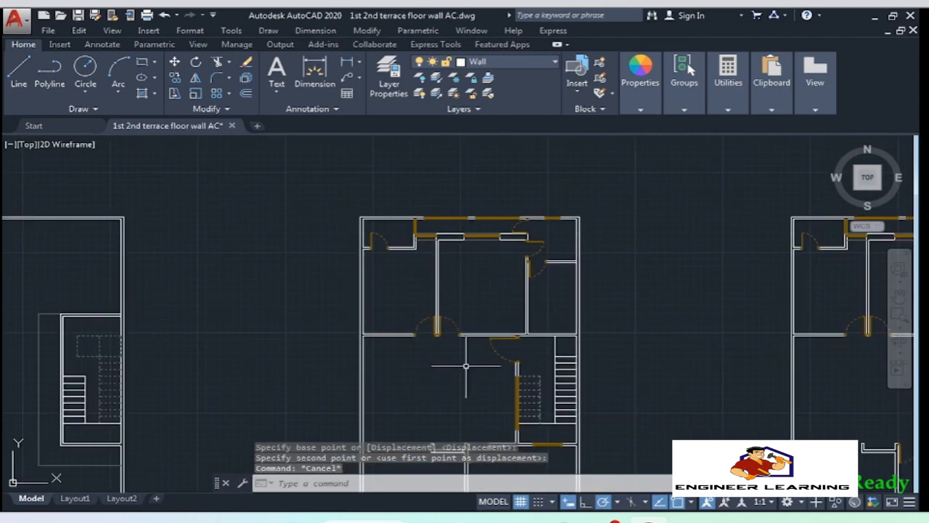
Draw a vertical line 10' left of the stair wall, from the horizontal wall down to the level of the lower door's wall
{"action": "scroll", "coordinate": [477, 341], "scroll_direction": "up", "scroll_amount": 10}
{"action": "type", "text": "l"}
{"action": "key", "text": "Return"}
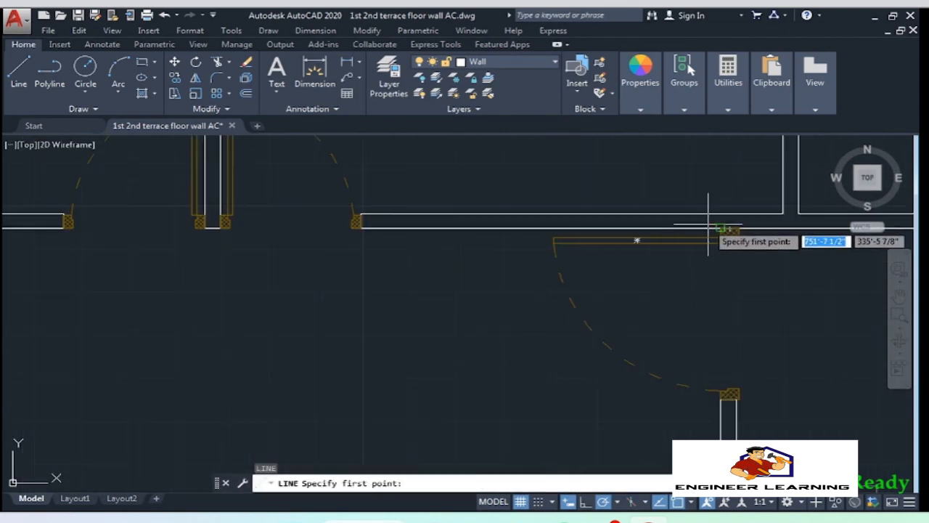
{"action": "type", "text": "10'"}
{"action": "key", "text": "Return"}
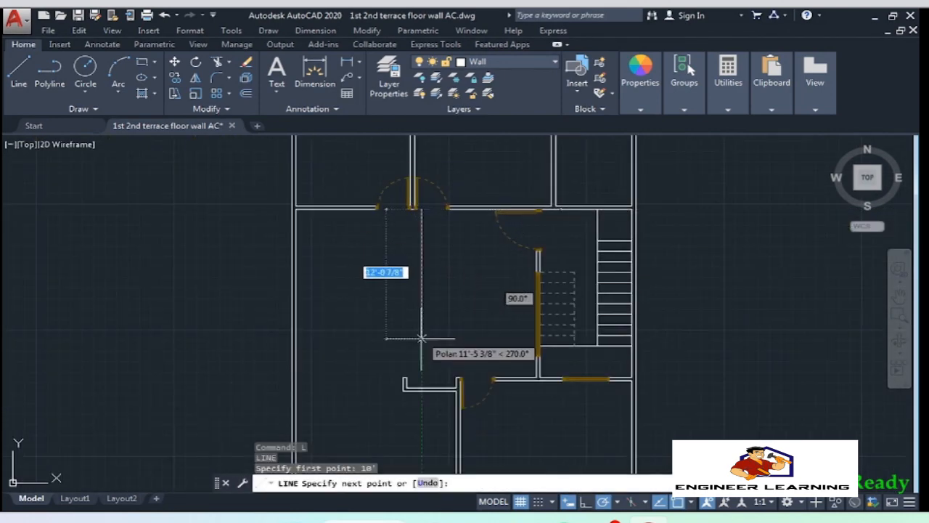
{"action": "scroll", "coordinate": [450, 377], "scroll_direction": "up", "scroll_amount": 3}
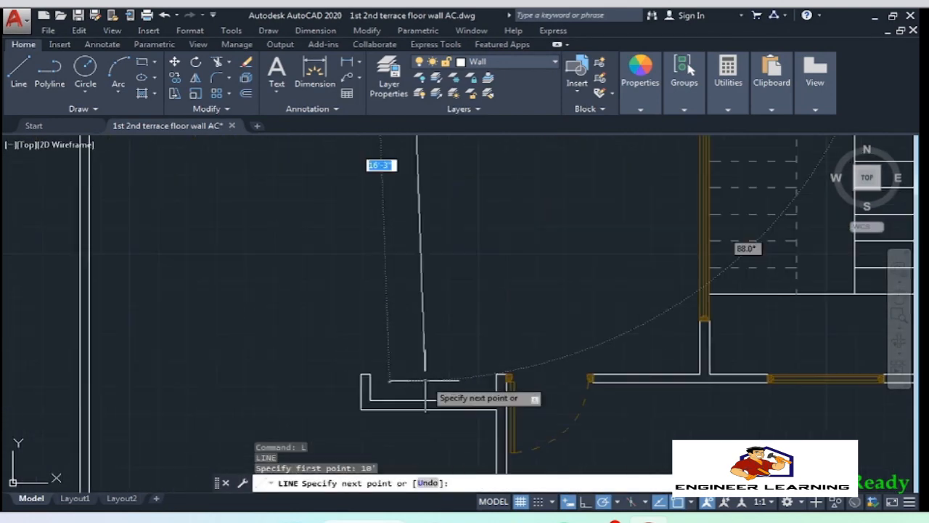
{"action": "left_click", "coordinate": [410, 373]}
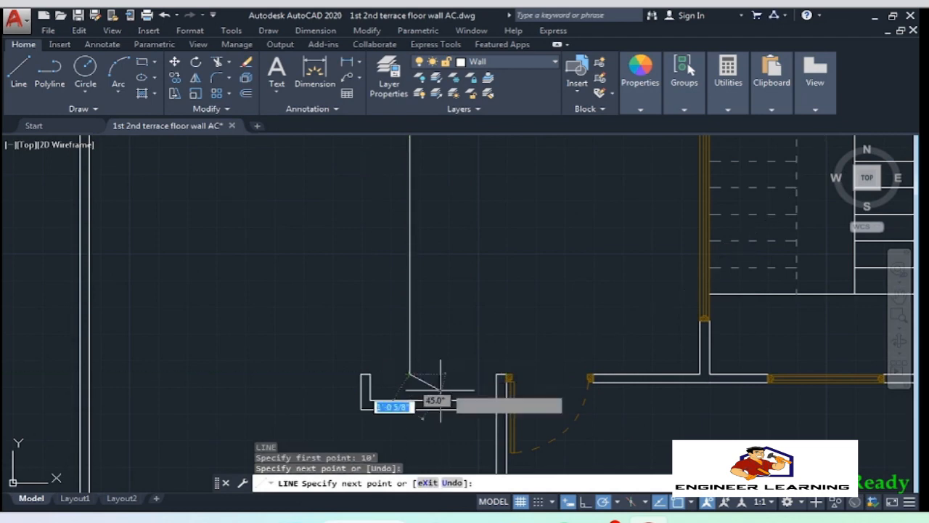
{"action": "key", "text": "Return"}
Offset the new vertical line 4" to form a double-line wall
{"action": "middle_click_drag", "start_coordinate": [440, 292], "coordinate": [466, 349]}
{"action": "left_click", "coordinate": [466, 349]}
{"action": "left_click", "coordinate": [421, 290]}
{"action": "type", "text": "o"}
{"action": "key", "text": "Return"}
{"action": "left_click", "coordinate": [436, 218]}
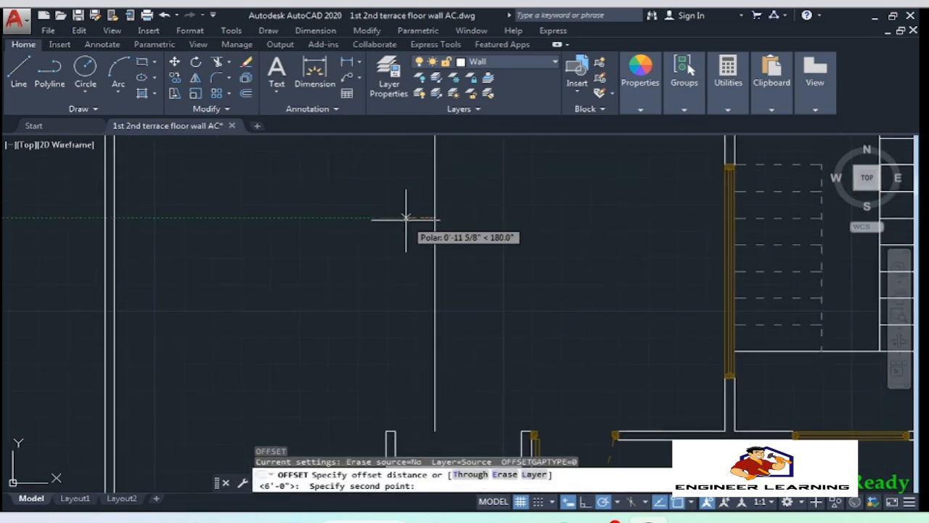
{"action": "type", "text": "4\""}
{"action": "key", "text": "Return"}
{"action": "left_click", "coordinate": [444, 249]}
{"action": "scroll", "coordinate": [445, 250], "scroll_direction": "down", "scroll_amount": 2}
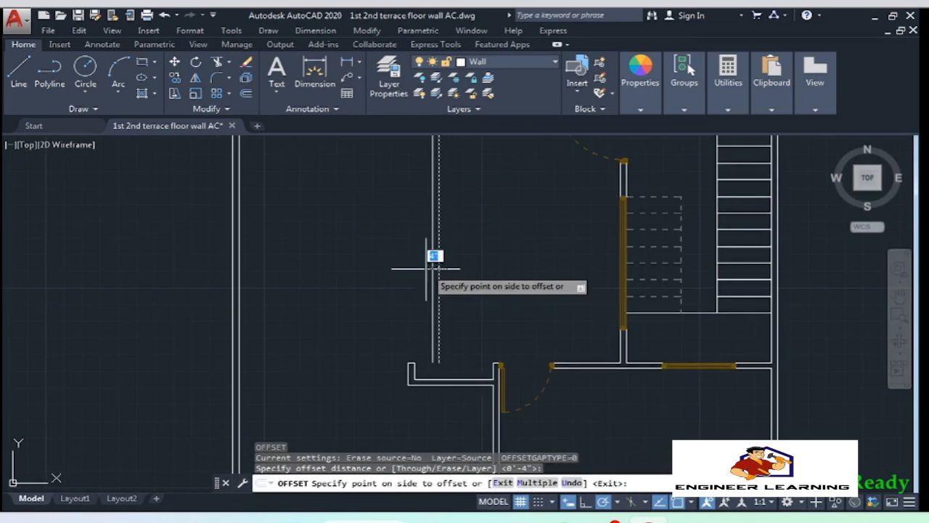
{"action": "left_click", "coordinate": [454, 305]}
Erase the L-shaped wall piece beside the lower door and join the broken line of the adjoining wall
{"action": "scroll", "coordinate": [465, 341], "scroll_direction": "up", "scroll_amount": 3}
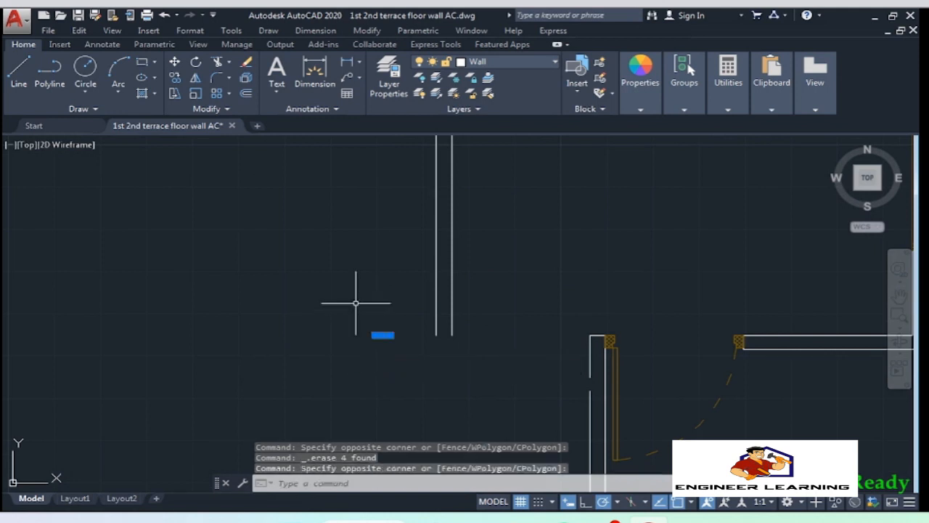
{"action": "scroll", "coordinate": [560, 426], "scroll_direction": "up", "scroll_amount": 2}
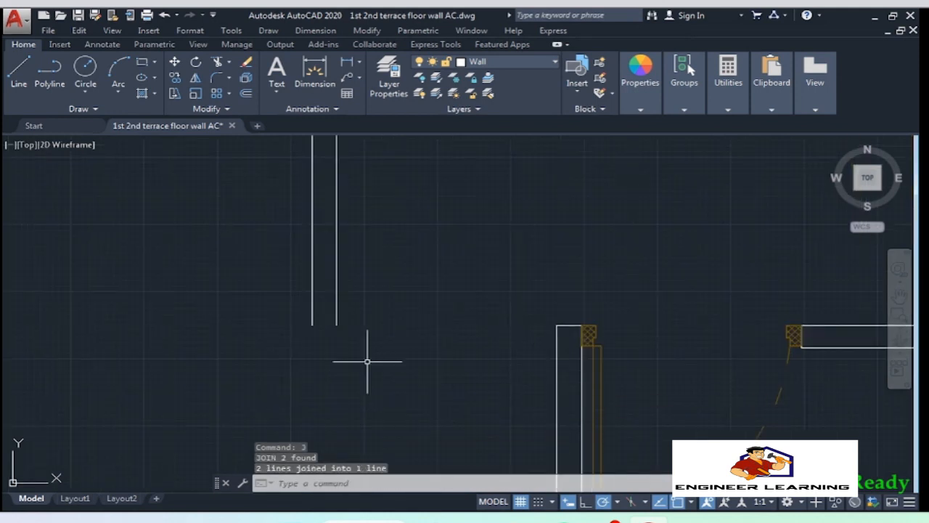
Draw a horizontal line from the lower door's wall to the new wall's left face and stretch both new wall lines to it
{"action": "key", "text": "Return"}
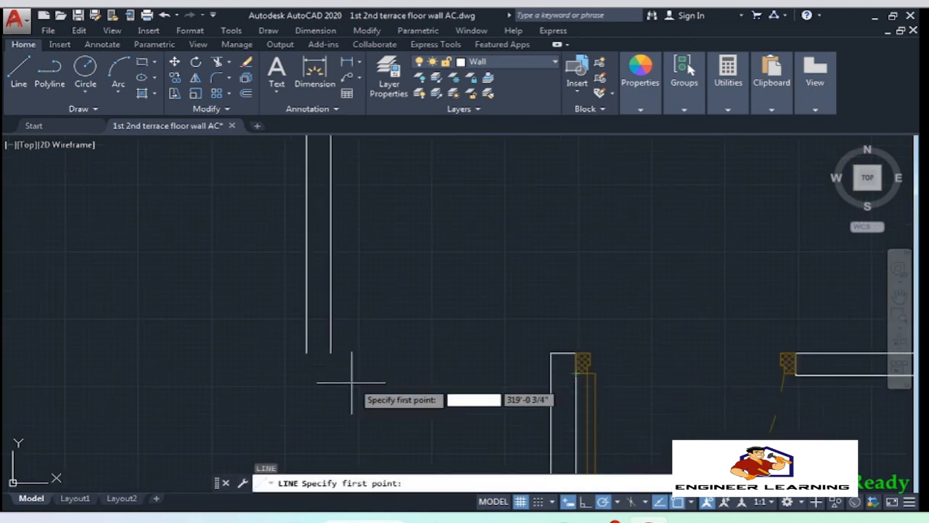
{"action": "scroll", "coordinate": [805, 376], "scroll_direction": "up", "scroll_amount": 6}
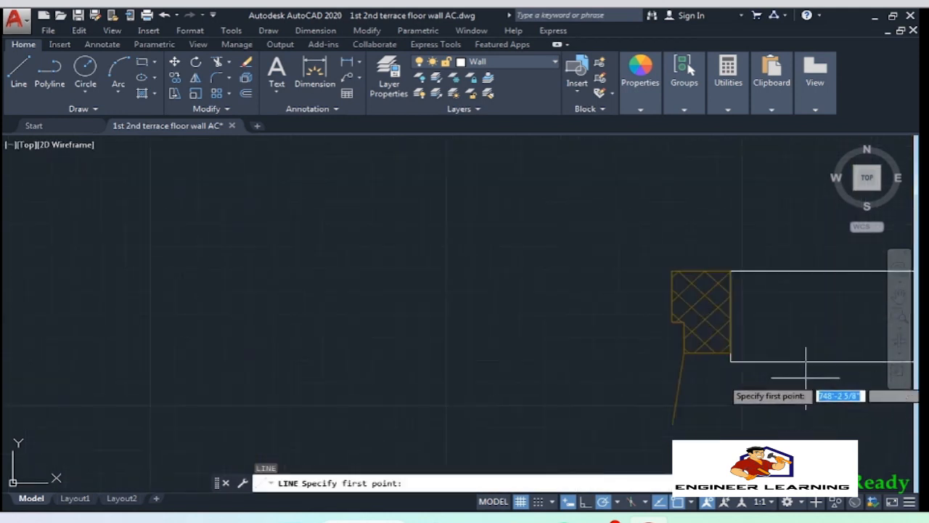
{"action": "scroll", "coordinate": [730, 359], "scroll_direction": "down", "scroll_amount": 4}
{"action": "left_click", "coordinate": [346, 361]}
{"action": "scroll", "coordinate": [620, 341], "scroll_direction": "down", "scroll_amount": 2}
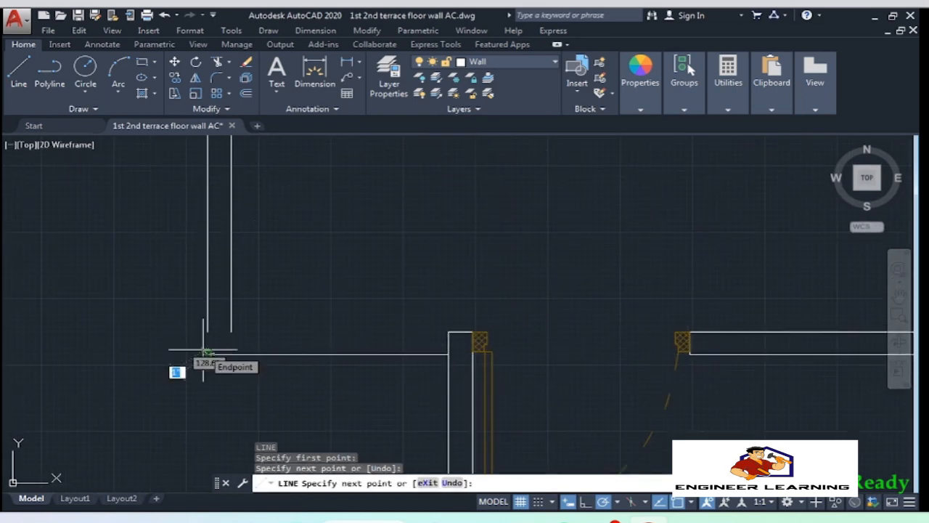
{"action": "key", "text": "Return"}
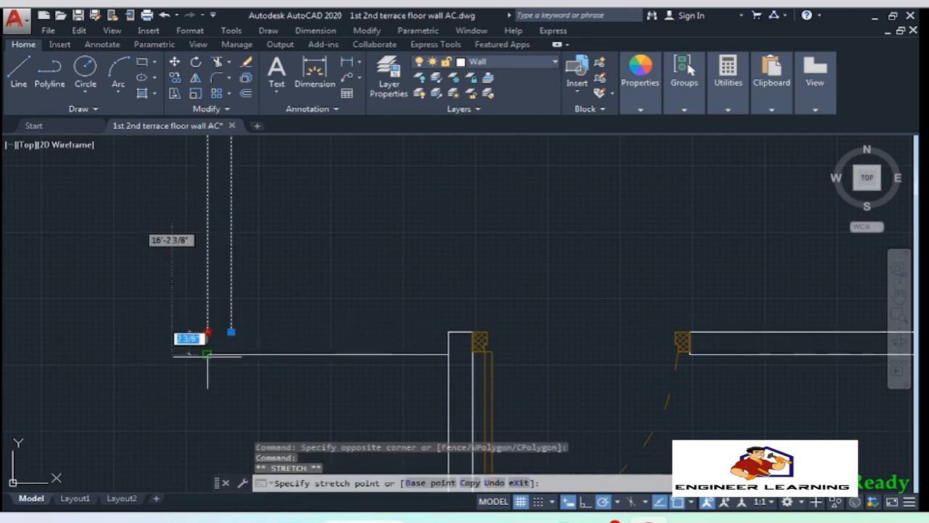
{"action": "left_click", "coordinate": [207, 355]}
{"action": "left_click", "coordinate": [231, 333]}
Trim the horizontal line between the new wall and the lower door's wall, leaving only the wall's end cap
{"action": "left_click", "coordinate": [457, 380]}
{"action": "left_click", "coordinate": [164, 261]}
{"action": "type", "text": "tr"}
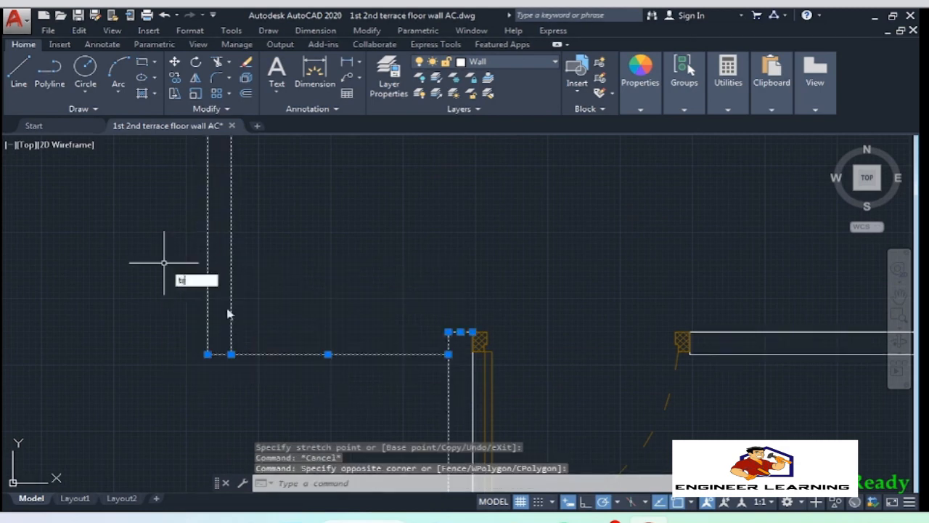
{"action": "key", "text": "Return"}
{"action": "left_click", "coordinate": [306, 243]}
{"action": "left_click", "coordinate": [345, 373]}
{"action": "key", "text": "Return"}
Erase the back-to-back doors and the partition wall between the two upper rooms
{"action": "scroll", "coordinate": [346, 334], "scroll_direction": "down", "scroll_amount": 6}
{"action": "middle_click_drag", "start_coordinate": [327, 192], "coordinate": [381, 370]}
{"action": "scroll", "coordinate": [381, 371], "scroll_direction": "down", "scroll_amount": 2}
{"action": "left_click", "coordinate": [421, 283]}
{"action": "left_click", "coordinate": [363, 254]}
{"action": "key", "text": "Delete"}
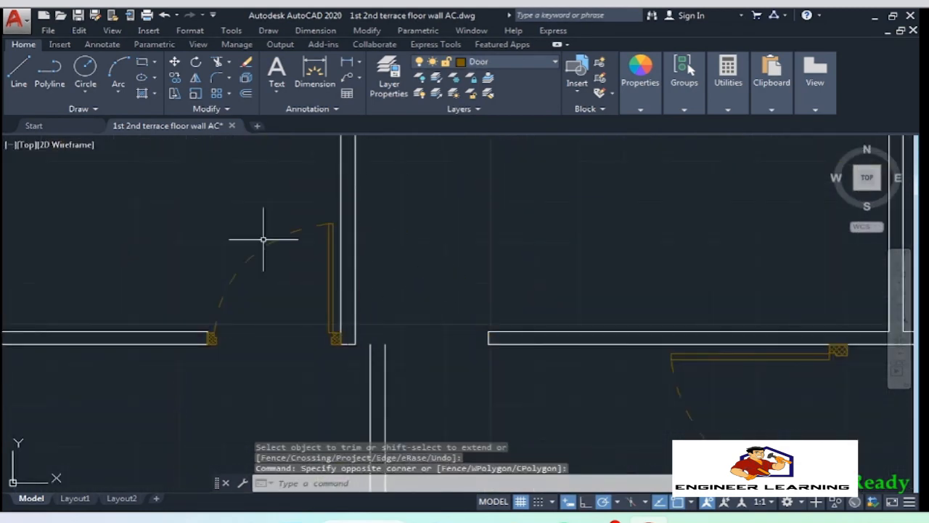
{"action": "left_click", "coordinate": [357, 354]}
{"action": "left_click", "coordinate": [323, 319]}
{"action": "key", "text": "Delete"}
{"action": "scroll", "coordinate": [309, 392], "scroll_direction": "down", "scroll_amount": 7}
Erase the leftover end cap of the horizontal wall at the former door opening
{"action": "scroll", "coordinate": [320, 252], "scroll_direction": "up", "scroll_amount": 10}
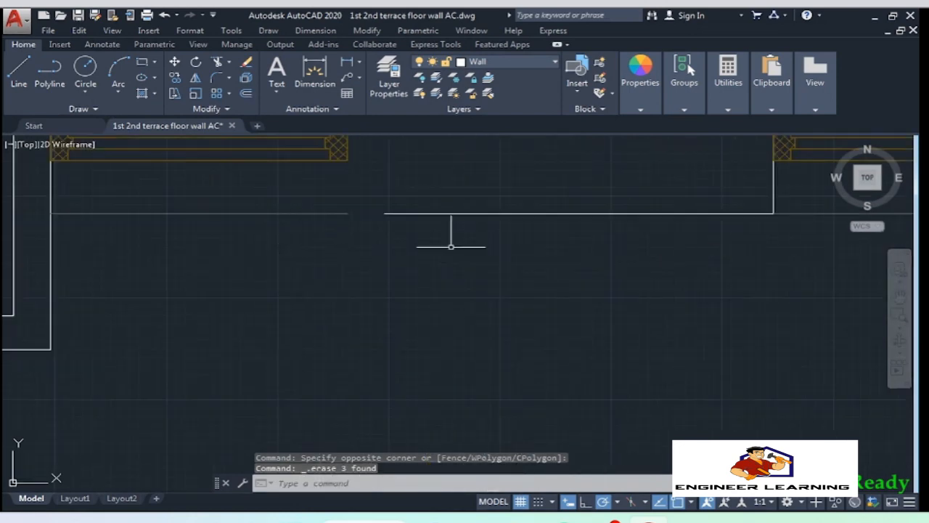
{"action": "scroll", "coordinate": [363, 247], "scroll_direction": "down", "scroll_amount": 9}
{"action": "middle_click_drag", "start_coordinate": [365, 299], "coordinate": [364, 232]}
{"action": "scroll", "coordinate": [359, 362], "scroll_direction": "up", "scroll_amount": 7}
{"action": "left_click", "coordinate": [535, 316]}
{"action": "key", "text": "Delete"}
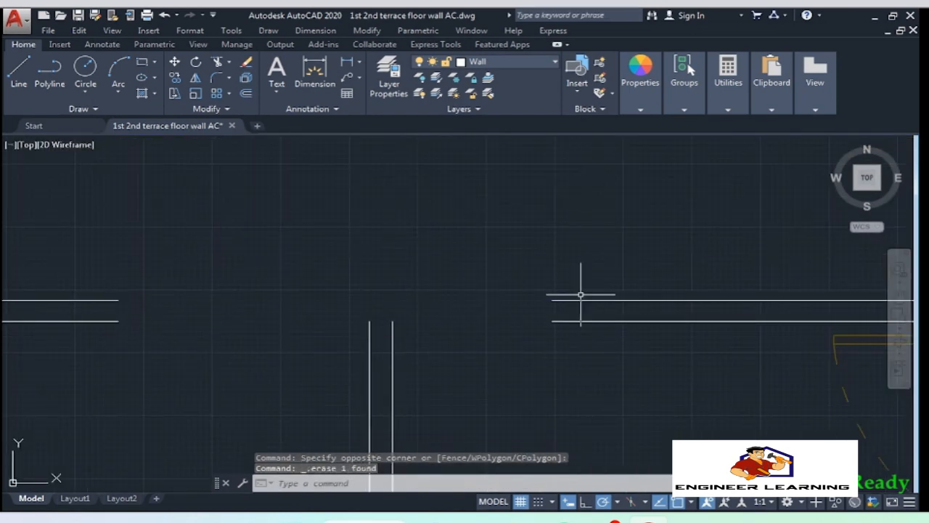
Join the upper and lower lines of the horizontal wall across the former door openings
{"action": "left_click", "coordinate": [582, 310]}
{"action": "left_click", "coordinate": [97, 242]}
{"action": "key", "text": "j"}
{"action": "key", "text": "Return"}
{"action": "left_click", "coordinate": [583, 332]}
{"action": "left_click", "coordinate": [558, 315]}
{"action": "left_click", "coordinate": [193, 340]}
{"action": "left_click", "coordinate": [97, 311]}
{"action": "key", "text": "j"}
{"action": "key", "text": "Return"}
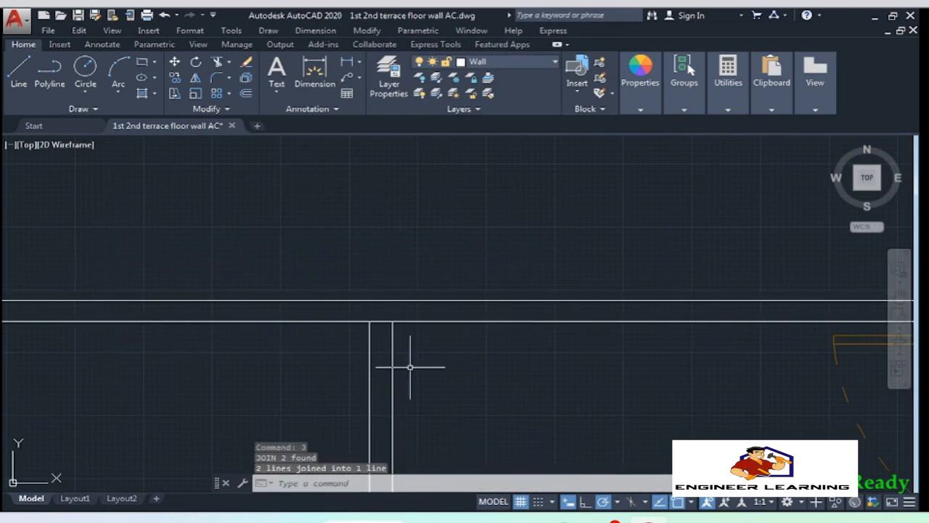
Trim the horizontal wall's lower line between the two faces of the new vertical wall
{"action": "type", "text": "tr"}
{"action": "key", "text": "Return"}
{"action": "key", "text": "Return"}
{"action": "scroll", "coordinate": [245, 265], "scroll_direction": "down", "scroll_amount": 8}
{"action": "scroll", "coordinate": [341, 284], "scroll_direction": "up", "scroll_amount": 1}
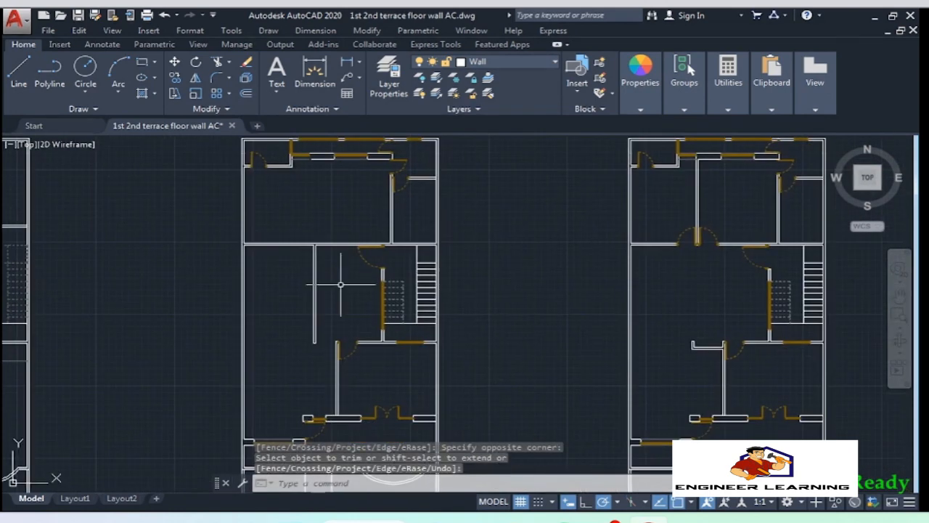
Mirror the lower door about the centre line of its adjoining wall, keeping the original, to fill the neighbouring opening
{"action": "scroll", "coordinate": [319, 349], "scroll_direction": "up", "scroll_amount": 7}
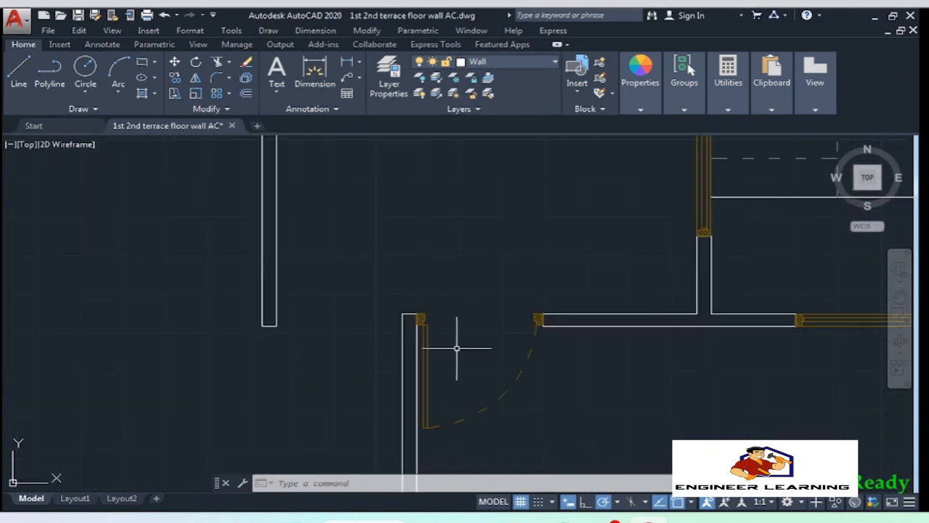
{"action": "left_click", "coordinate": [451, 349]}
{"action": "left_click", "coordinate": [422, 324]}
{"action": "type", "text": "mi"}
{"action": "key", "text": "Return"}
{"action": "left_click", "coordinate": [408, 315]}
{"action": "left_click", "coordinate": [409, 358]}
{"action": "key", "text": "Return"}
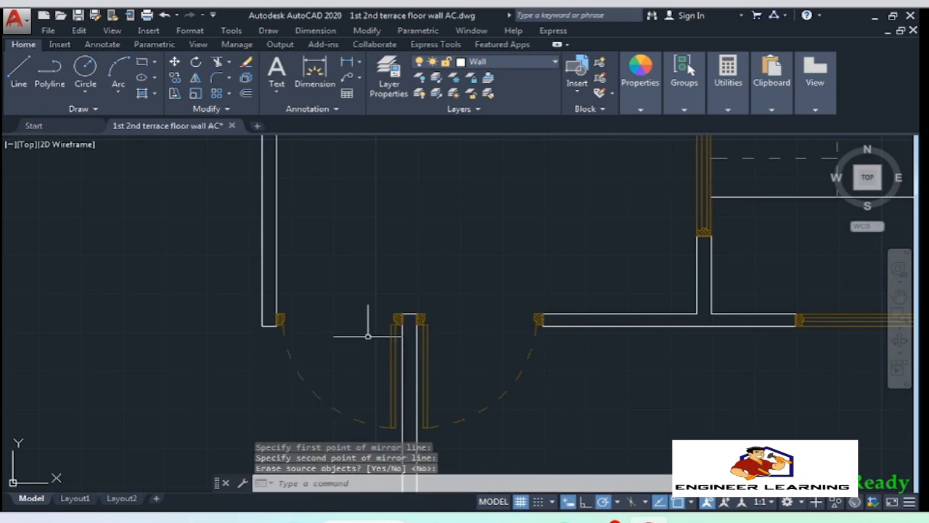
Flip the door beside the stairs so it swings toward the staircase
{"action": "scroll", "coordinate": [435, 326], "scroll_direction": "down", "scroll_amount": 4}
{"action": "middle_click_drag", "start_coordinate": [455, 358], "coordinate": [456, 384]}
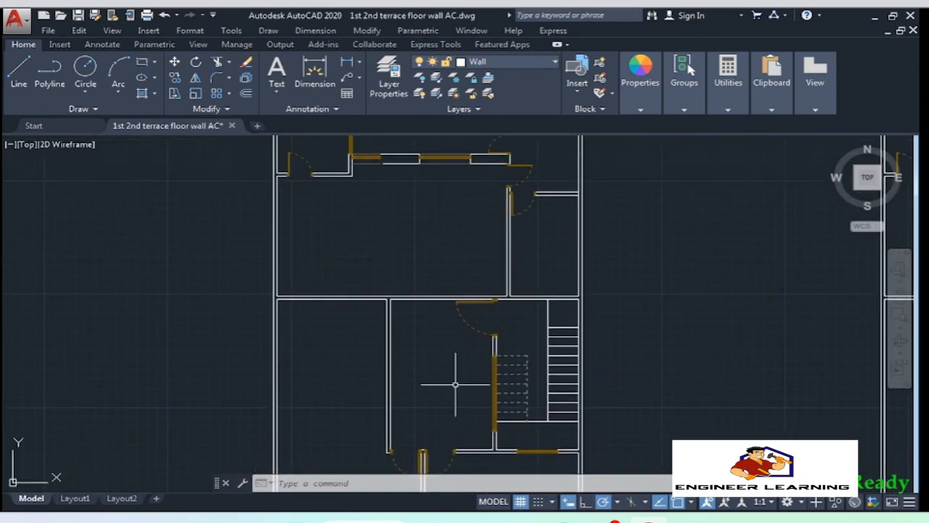
{"action": "scroll", "coordinate": [494, 317], "scroll_direction": "up", "scroll_amount": 8}
{"action": "scroll", "coordinate": [474, 299], "scroll_direction": "down", "scroll_amount": 4}
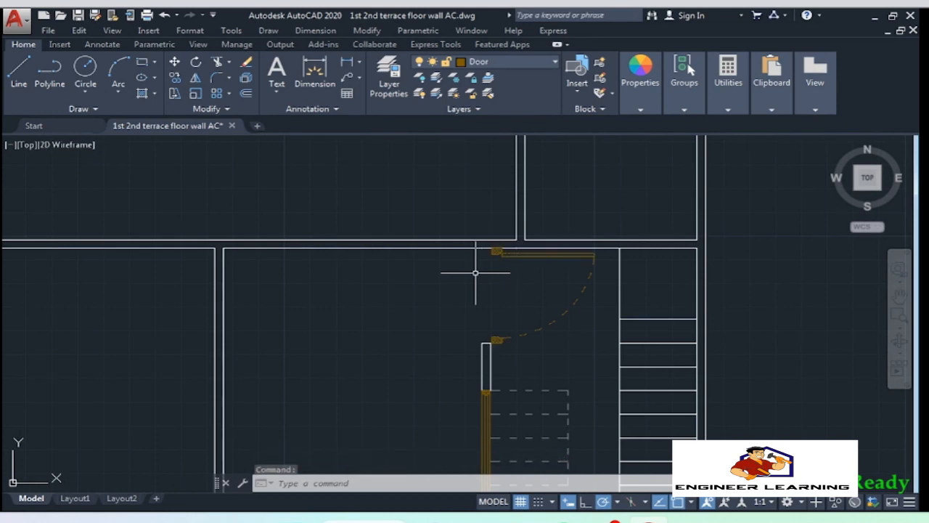
Draw a short line across the horizontal wall, just left of the upper vertical wall near the stairs
{"action": "middle_click_drag", "start_coordinate": [467, 271], "coordinate": [508, 307]}
{"action": "type", "text": "l"}
{"action": "key", "text": "Return"}
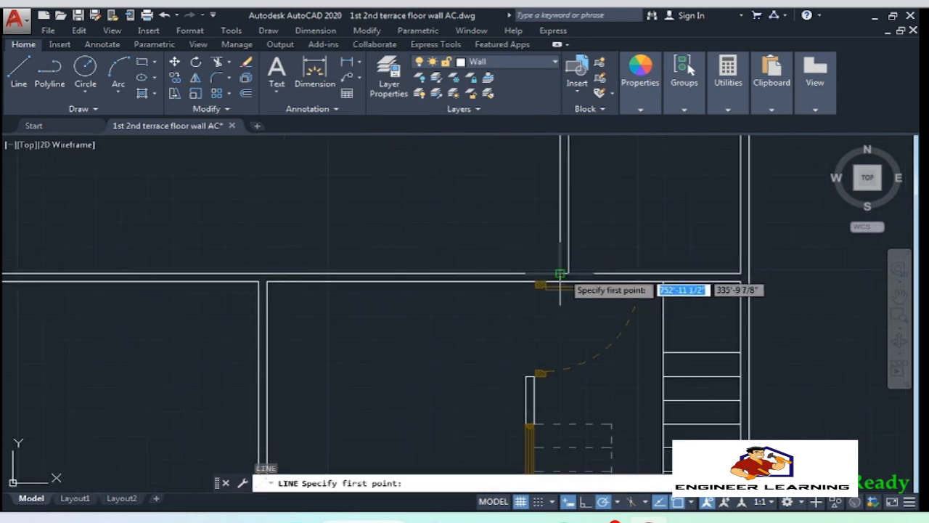
{"action": "left_click", "coordinate": [508, 281]}
{"action": "key", "text": "Return"}
Offset the short cross line 3' to the left to mark the other side of a door opening
{"action": "scroll", "coordinate": [486, 279], "scroll_direction": "up", "scroll_amount": 5}
{"action": "key", "text": "o"}
{"action": "key", "text": "Return"}
{"action": "left_click", "coordinate": [581, 264]}
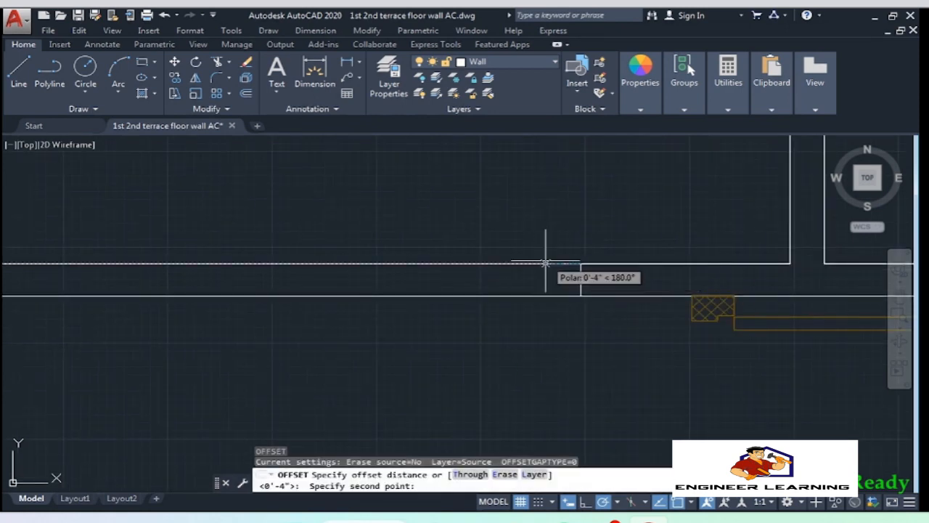
{"action": "type", "text": "3'"}
{"action": "key", "text": "Return"}
{"action": "left_click", "coordinate": [580, 288]}
{"action": "left_click", "coordinate": [297, 288]}
{"action": "key", "text": "Return"}
Trim the horizontal wall lines between the two cross lines to open a 3' doorway
{"action": "left_click_drag", "start_coordinate": [631, 333], "coordinate": [236, 207]}
{"action": "key", "text": "t"}
{"action": "key", "text": "r"}
{"action": "key", "text": "Return"}
{"action": "left_click_drag", "start_coordinate": [442, 326], "coordinate": [390, 203]}
{"action": "key", "text": "Return"}
{"action": "scroll", "coordinate": [500, 243], "scroll_direction": "down", "scroll_amount": 9}
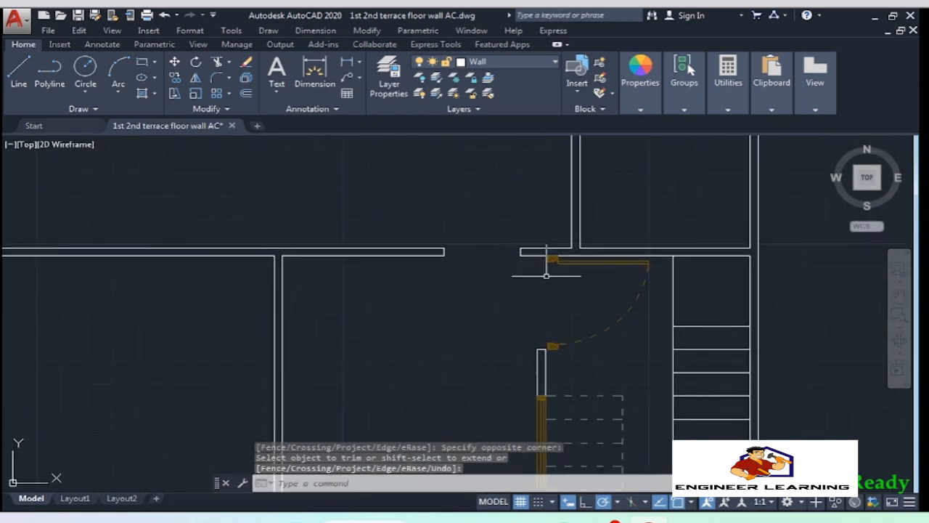
Copy the door of the small upper-left room into the new 3' doorway in the horizontal wall near the stairs
{"action": "middle_click_drag", "start_coordinate": [484, 214], "coordinate": [489, 250]}
{"action": "left_click", "coordinate": [363, 185]}
{"action": "left_click", "coordinate": [354, 162]}
{"action": "type", "text": "co"}
{"action": "key", "text": "Return"}
{"action": "scroll", "coordinate": [367, 166], "scroll_direction": "up", "scroll_amount": 8}
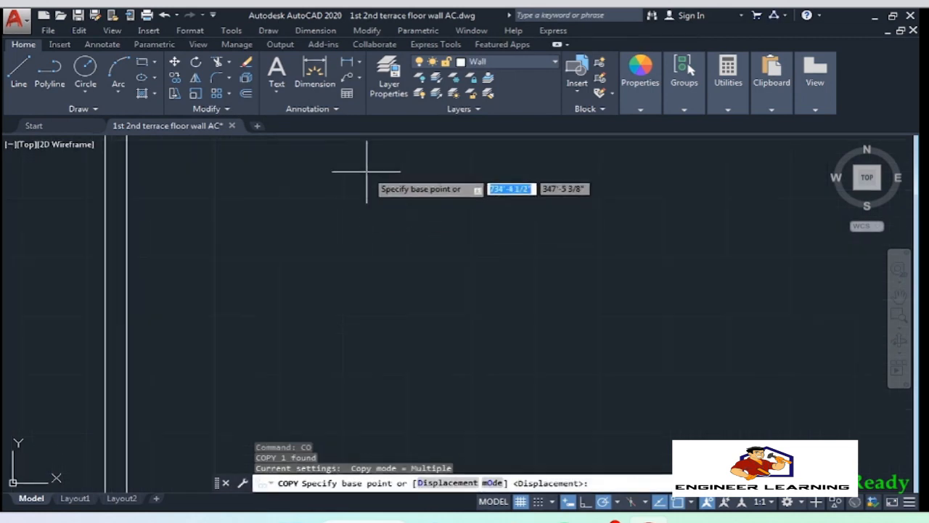
{"action": "left_click", "coordinate": [394, 301]}
{"action": "scroll", "coordinate": [394, 301], "scroll_direction": "down", "scroll_amount": 7}
{"action": "scroll", "coordinate": [514, 363], "scroll_direction": "up", "scroll_amount": 7}
{"action": "left_click", "coordinate": [515, 362]}
{"action": "key", "text": "Escape"}
Align the copied door with the doorway and flip it so it hinges on the right side
{"action": "left_click", "coordinate": [399, 328]}
{"action": "left_click", "coordinate": [368, 360]}
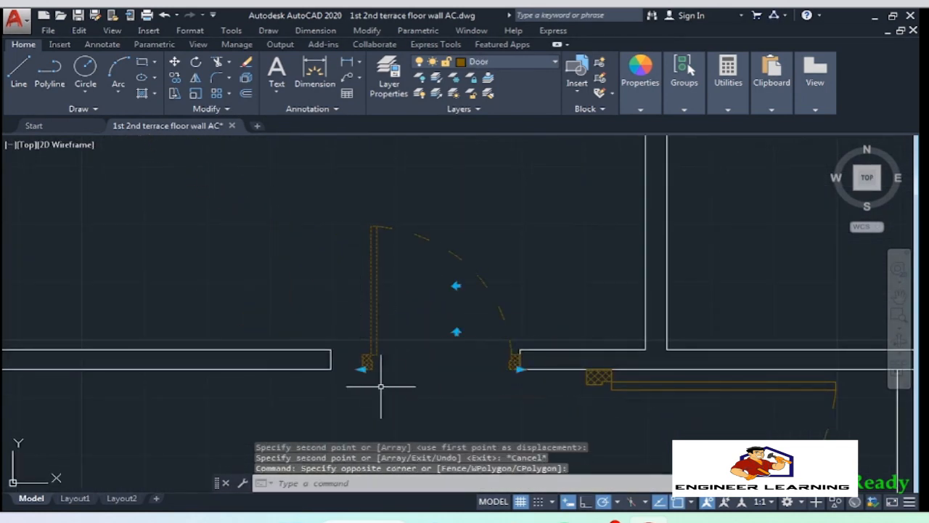
{"action": "scroll", "coordinate": [364, 368], "scroll_direction": "up", "scroll_amount": 4}
{"action": "key", "text": "m"}
{"action": "key", "text": "Return"}
{"action": "left_click", "coordinate": [364, 367]}
{"action": "left_click", "coordinate": [314, 368]}
{"action": "left_click", "coordinate": [356, 291]}
{"action": "left_click", "coordinate": [218, 214]}
{"action": "left_click", "coordinate": [465, 234]}
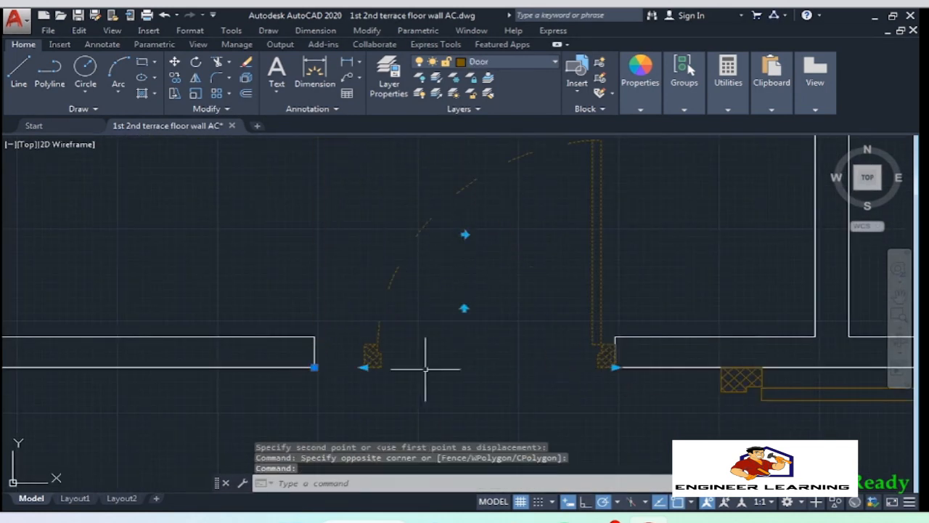
Stretch the door's left end to the left edge of the 3' doorway
{"action": "left_click", "coordinate": [363, 368]}
{"action": "left_click", "coordinate": [314, 367]}
{"action": "scroll", "coordinate": [407, 305], "scroll_direction": "down", "scroll_amount": 6}
{"action": "middle_click_drag", "start_coordinate": [424, 334], "coordinate": [554, 274]}
{"action": "scroll", "coordinate": [554, 274], "scroll_direction": "down", "scroll_amount": 2}
{"action": "key", "text": "Escape"}
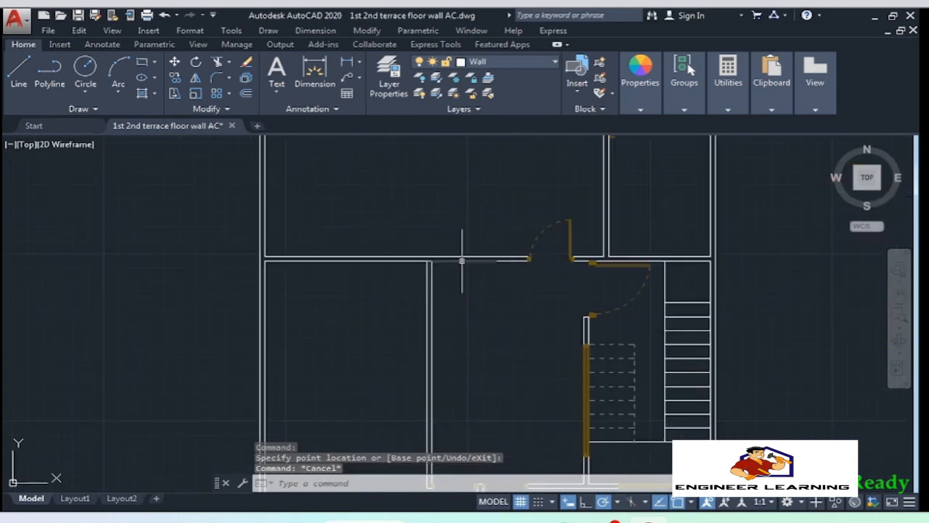
Delete the two windows from the inner horizontal wall of the upper room
{"action": "scroll", "coordinate": [511, 354], "scroll_direction": "down", "scroll_amount": 2}
{"action": "mouse_move", "coordinate": [510, 356]}
{"action": "middle_mouse_down"}
{"action": "mouse_move", "coordinate": [511, 339]}
{"action": "mouse_move", "coordinate": [514, 376]}
{"action": "mouse_move", "coordinate": [499, 254]}
{"action": "middle_mouse_up"}
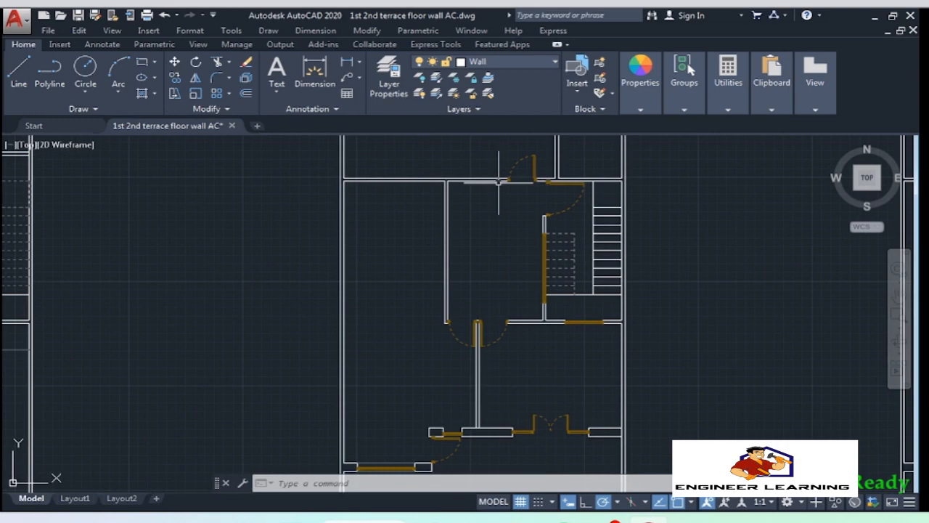
{"action": "middle_click_drag", "start_coordinate": [512, 333], "coordinate": [473, 263]}
{"action": "scroll", "coordinate": [500, 247], "scroll_direction": "down", "scroll_amount": 2}
{"action": "scroll", "coordinate": [465, 142], "scroll_direction": "up", "scroll_amount": 2}
{"action": "middle_click_drag", "start_coordinate": [465, 143], "coordinate": [474, 242]}
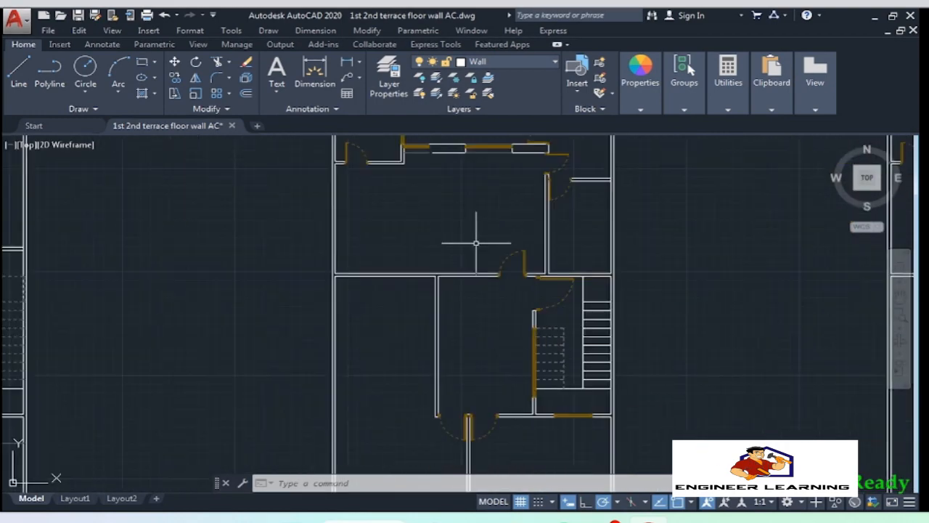
{"action": "middle_click_drag", "start_coordinate": [495, 167], "coordinate": [581, 335]}
{"action": "scroll", "coordinate": [581, 334], "scroll_direction": "up", "scroll_amount": 6}
{"action": "left_click", "coordinate": [581, 335]}
{"action": "left_click", "coordinate": [512, 210]}
{"action": "key", "text": "Delete"}
{"action": "left_click", "coordinate": [291, 294]}
{"action": "left_click", "coordinate": [245, 230]}
{"action": "key", "text": "Delete"}
Extend the inner wall's lines to the left vertical wall and delete the end lines at the old window gap
{"action": "scroll", "coordinate": [264, 248], "scroll_direction": "up", "scroll_amount": 2}
{"action": "left_click", "coordinate": [404, 305]}
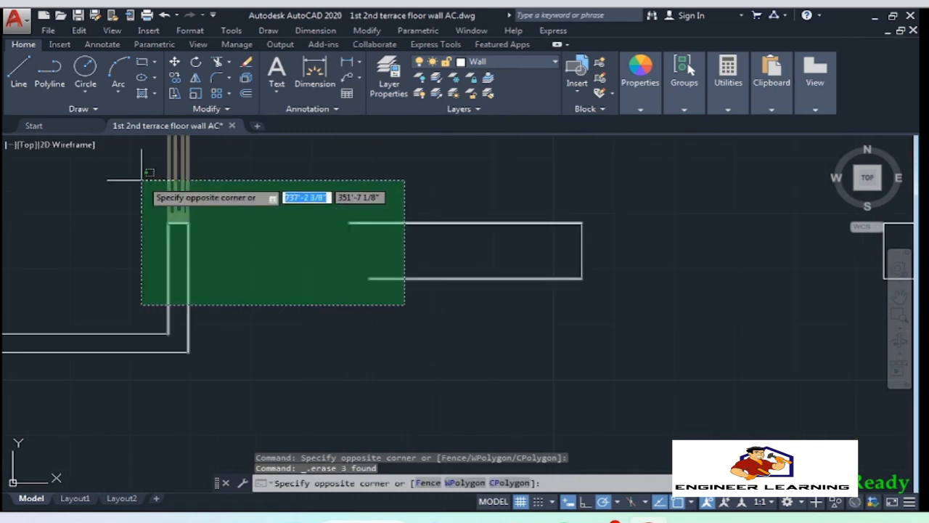
{"action": "left_click", "coordinate": [397, 244]}
{"action": "key", "text": "space"}
{"action": "middle_click_drag", "start_coordinate": [833, 319], "coordinate": [519, 343]}
{"action": "left_click", "coordinate": [600, 284]}
{"action": "key", "text": "Delete"}
Join the upper and lower line pairs across the gap to make the inner wall continuous
{"action": "left_click", "coordinate": [582, 265]}
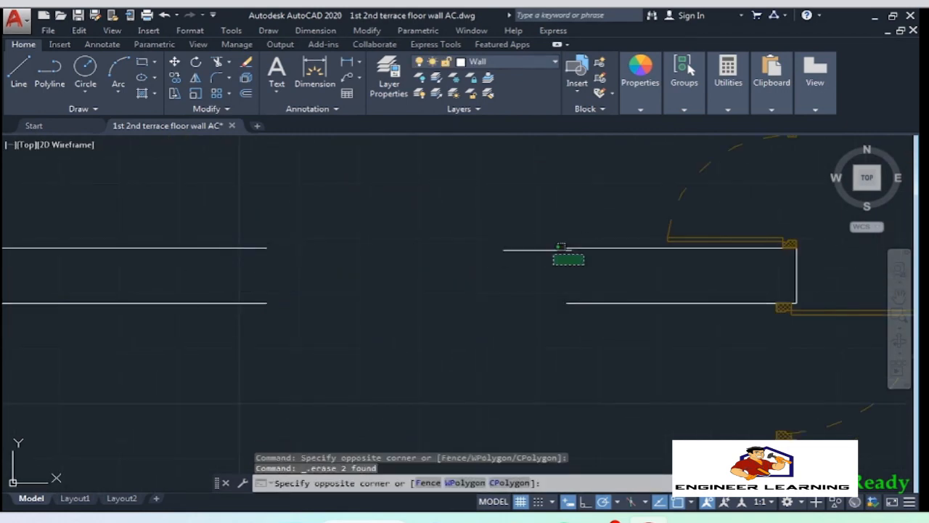
{"action": "left_click", "coordinate": [247, 236]}
{"action": "type", "text": "j"}
{"action": "left_click", "coordinate": [589, 343]}
{"action": "left_click", "coordinate": [228, 271]}
{"action": "type", "text": "j"}
{"action": "key", "text": "space"}
{"action": "scroll", "coordinate": [583, 262], "scroll_direction": "down", "scroll_amount": 4}
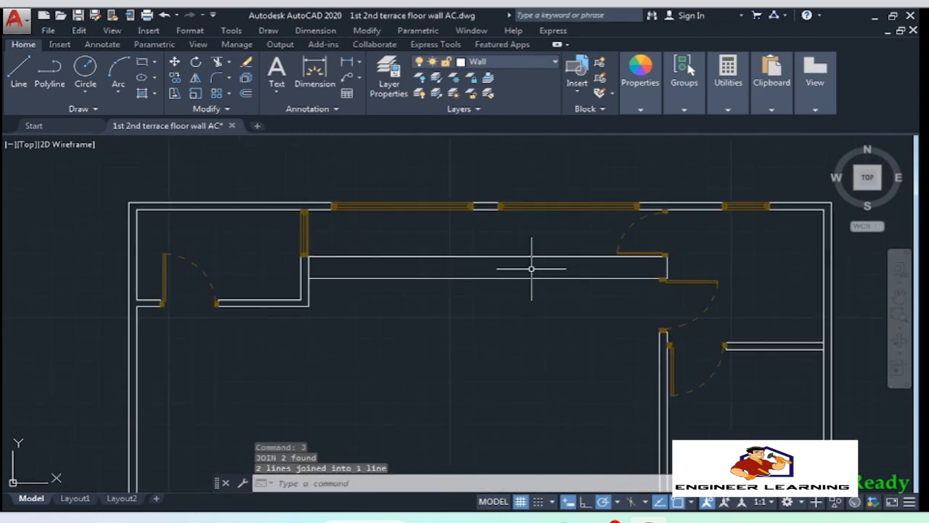
Draw a short line across the upper room's inner wall, 7'6" from its left end
{"action": "middle_click_drag", "start_coordinate": [446, 288], "coordinate": [388, 308]}
{"action": "scroll", "coordinate": [388, 307], "scroll_direction": "up", "scroll_amount": 2}
{"action": "left_click", "coordinate": [701, 276]}
{"action": "left_click", "coordinate": [476, 337]}
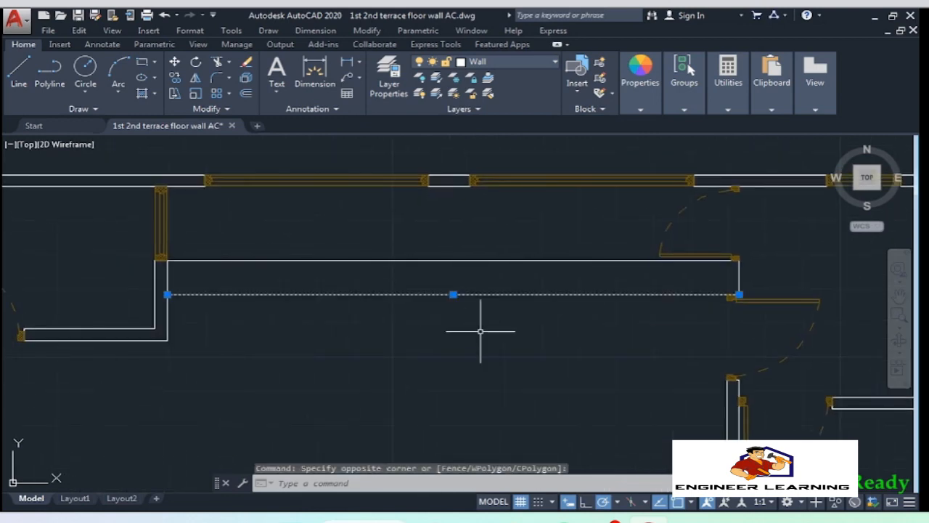
{"action": "mouse_move", "coordinate": [741, 296]}
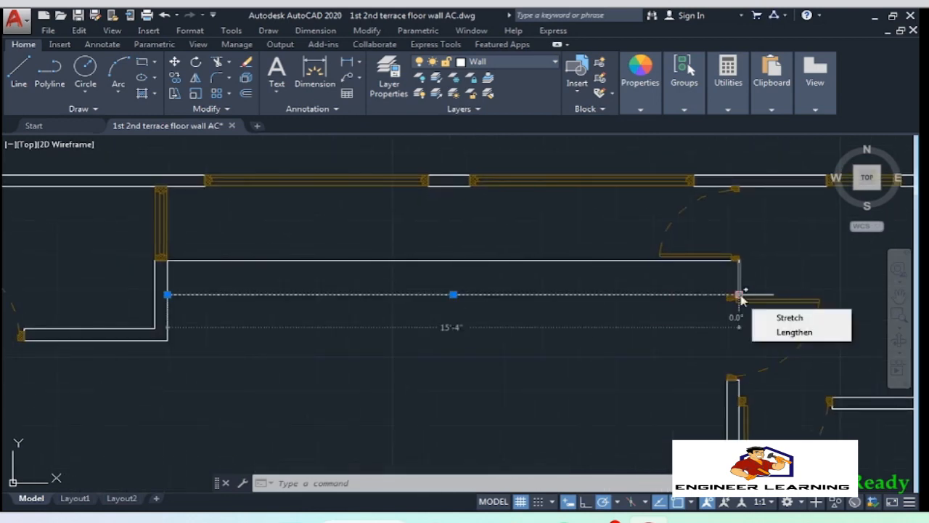
{"action": "key", "text": "space"}
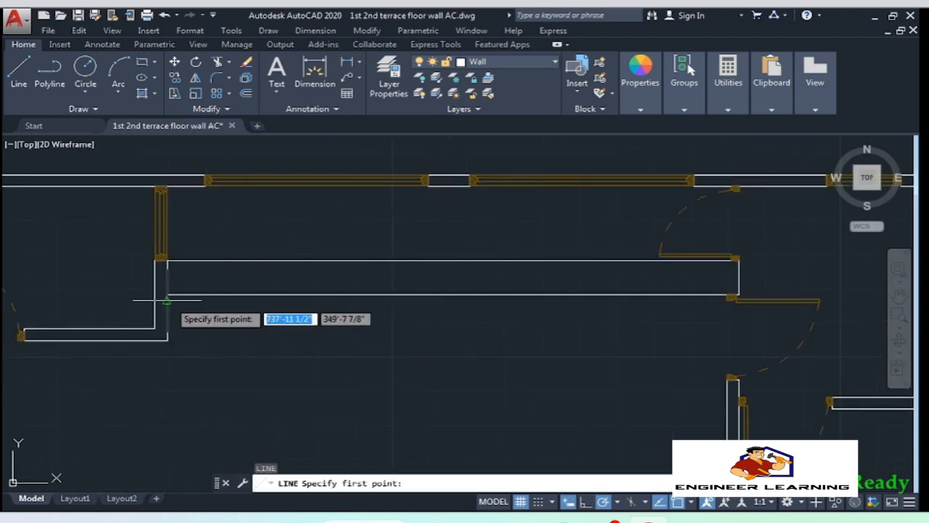
{"action": "scroll", "coordinate": [166, 294], "scroll_direction": "up", "scroll_amount": 2}
{"action": "type", "text": "7"}
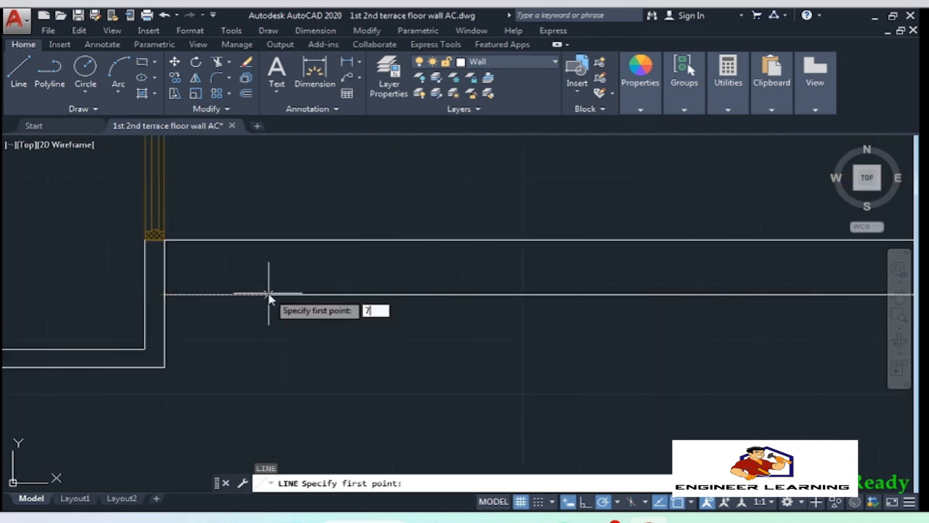
{"action": "type", "text": "'6\""}
{"action": "key", "text": "space"}
{"action": "scroll", "coordinate": [222, 337], "scroll_direction": "down", "scroll_amount": 4}
{"action": "left_click", "coordinate": [373, 299]}
{"action": "key", "text": "space"}
{"action": "scroll", "coordinate": [387, 334], "scroll_direction": "up", "scroll_amount": 4}
Offset the cross line 3' to both sides to mark a window opening
{"action": "type", "text": "o"}
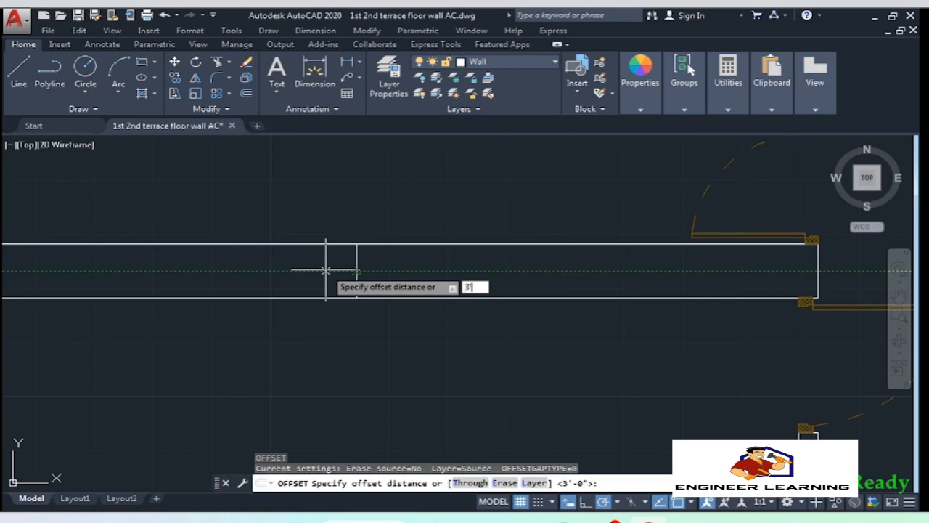
{"action": "key", "text": "space"}
{"action": "left_click", "coordinate": [356, 274]}
{"action": "left_click", "coordinate": [301, 269]}
{"action": "left_click", "coordinate": [356, 279]}
{"action": "left_click", "coordinate": [443, 283]}
{"action": "key", "text": "space"}
Trim the wall lines between the two outer cross lines and remove the middle cross line to open the window gap
{"action": "scroll", "coordinate": [484, 321], "scroll_direction": "down", "scroll_amount": 4}
{"action": "left_click", "coordinate": [533, 343]}
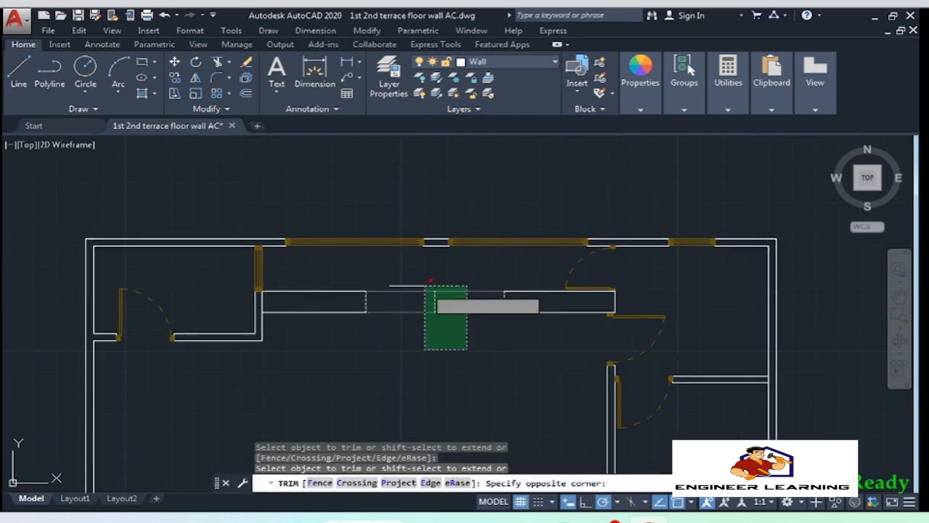
{"action": "left_click", "coordinate": [425, 286]}
{"action": "key", "text": "Delete"}
Copy the inner-wall window with its two wall lines from the right-hand plan to the left edge of the new opening
{"action": "scroll", "coordinate": [255, 312], "scroll_direction": "down", "scroll_amount": 6}
{"action": "scroll", "coordinate": [506, 324], "scroll_direction": "up", "scroll_amount": 6}
{"action": "left_click", "coordinate": [514, 321]}
{"action": "left_click", "coordinate": [516, 348]}
{"action": "left_click", "coordinate": [481, 282]}
{"action": "type", "text": "co"}
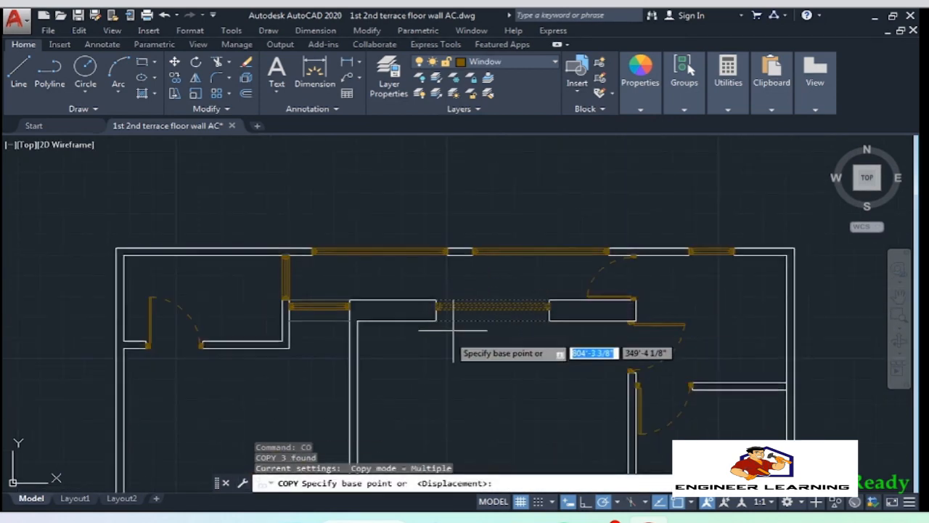
{"action": "scroll", "coordinate": [453, 326], "scroll_direction": "up", "scroll_amount": 3}
{"action": "left_click", "coordinate": [440, 245]}
{"action": "scroll", "coordinate": [544, 312], "scroll_direction": "down", "scroll_amount": 4}
{"action": "scroll", "coordinate": [193, 291], "scroll_direction": "up", "scroll_amount": 4}
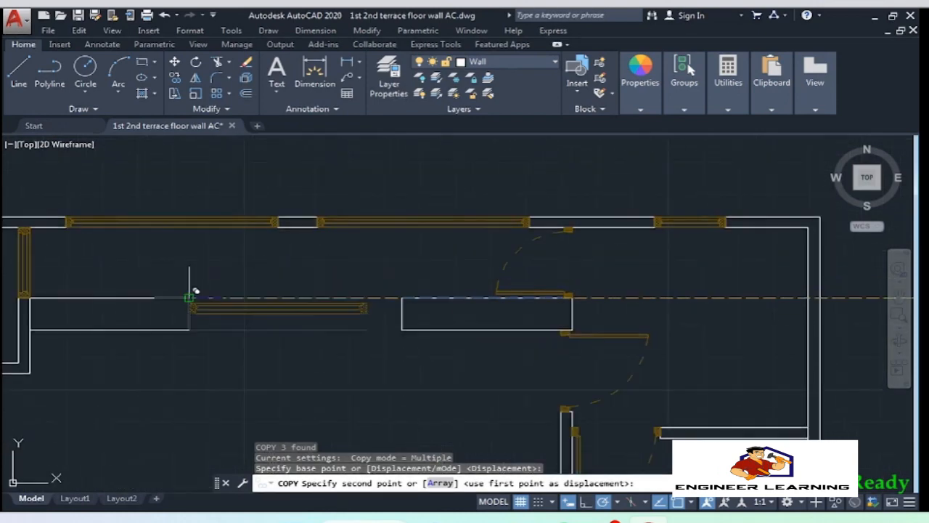
{"action": "scroll", "coordinate": [365, 314], "scroll_direction": "up", "scroll_amount": 4}
Stretch the copied window's right end to the right edge of the opening
{"action": "left_click", "coordinate": [367, 318]}
{"action": "left_click", "coordinate": [368, 313]}
{"action": "left_click", "coordinate": [457, 313]}
{"action": "key", "text": "Escape"}
Extend the two lines along the copied window to the right edge of the opening
{"action": "left_click", "coordinate": [344, 225]}
{"action": "left_click", "coordinate": [367, 374]}
{"action": "left_click", "coordinate": [351, 333]}
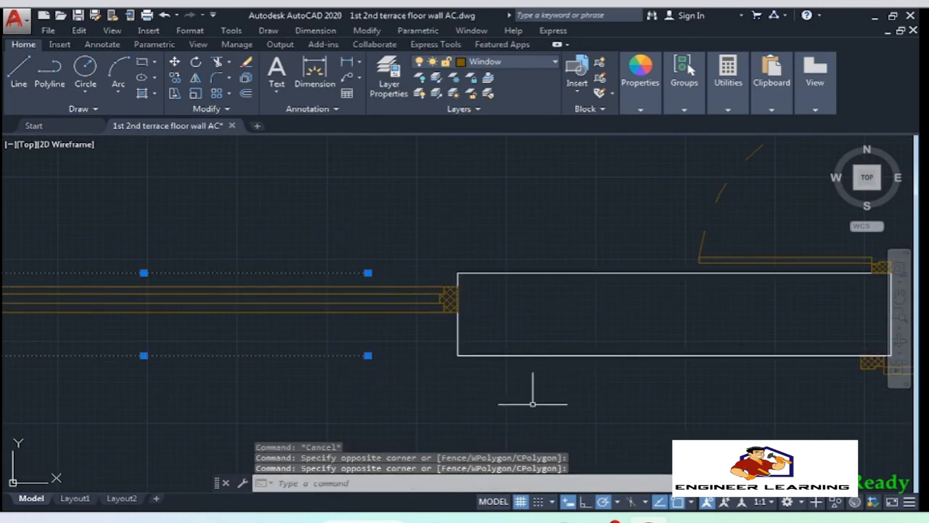
{"action": "left_click", "coordinate": [533, 403]}
{"action": "left_click", "coordinate": [429, 239]}
{"action": "type", "text": "ex"}
{"action": "left_click", "coordinate": [355, 273]}
{"action": "left_click", "coordinate": [356, 355]}
{"action": "key", "text": "Escape"}
{"action": "scroll", "coordinate": [431, 271], "scroll_direction": "down", "scroll_amount": 6}
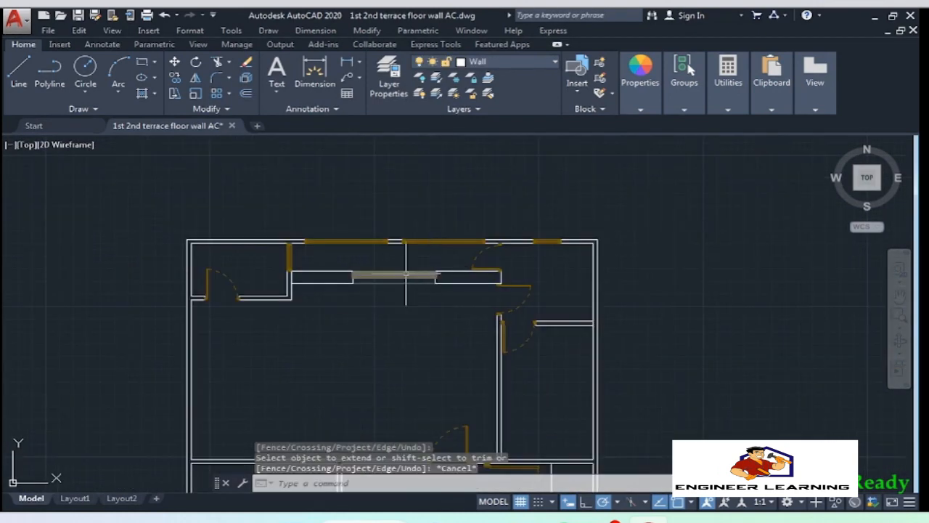
Copy the door beside the stairs onto the left wall of the stair room in the terrace plan, above the steps
{"action": "scroll", "coordinate": [406, 275], "scroll_direction": "down", "scroll_amount": 5}
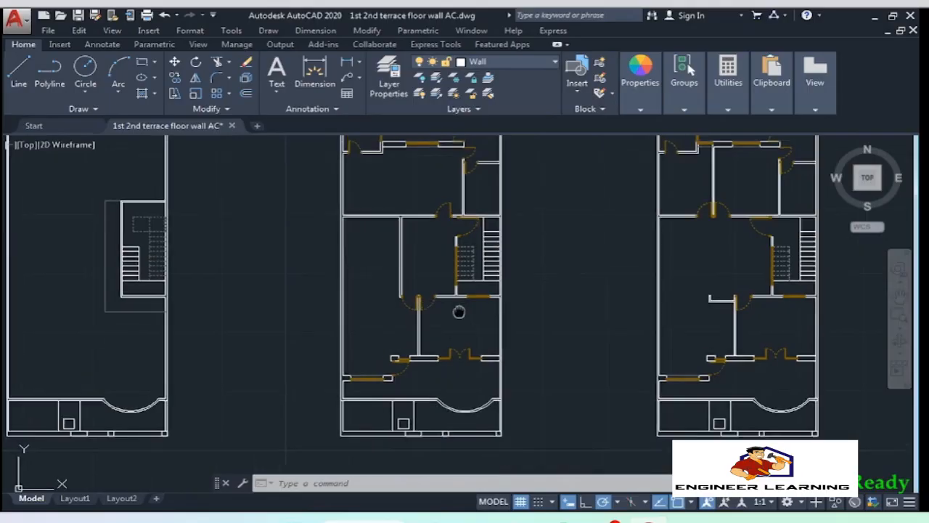
{"action": "middle_click_drag", "start_coordinate": [459, 312], "coordinate": [479, 331]}
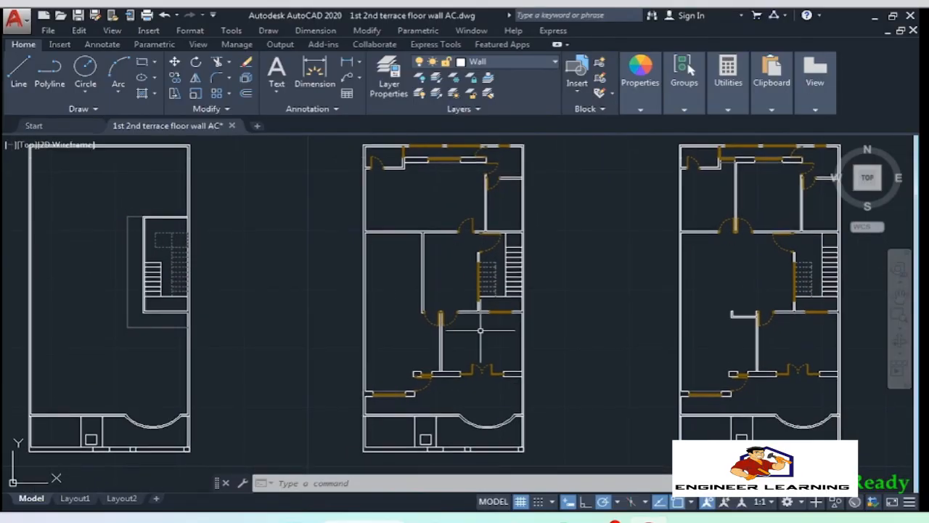
{"action": "mouse_move", "coordinate": [268, 320]}
{"action": "middle_mouse_down"}
{"action": "mouse_move", "coordinate": [502, 324]}
{"action": "mouse_move", "coordinate": [493, 320]}
{"action": "middle_mouse_up"}
{"action": "scroll", "coordinate": [435, 251], "scroll_direction": "up", "scroll_amount": 4}
{"action": "scroll", "coordinate": [319, 259], "scroll_direction": "down", "scroll_amount": 2}
{"action": "mouse_move", "coordinate": [316, 260]}
{"action": "middle_mouse_down"}
{"action": "mouse_move", "coordinate": [280, 321]}
{"action": "mouse_move", "coordinate": [247, 316]}
{"action": "middle_mouse_up"}
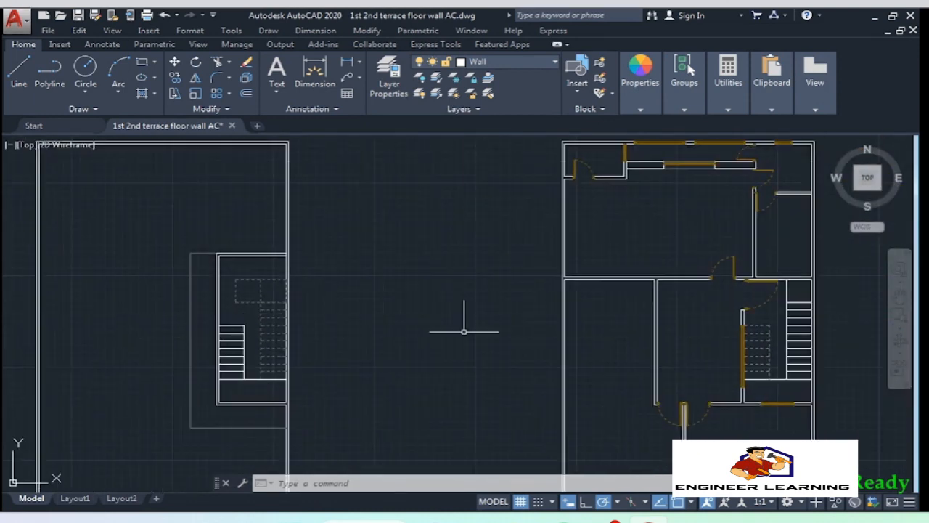
{"action": "scroll", "coordinate": [769, 306], "scroll_direction": "up", "scroll_amount": 6}
{"action": "left_click", "coordinate": [770, 306]}
{"action": "left_click", "coordinate": [738, 275]}
{"action": "type", "text": "co"}
{"action": "key", "text": "Return"}
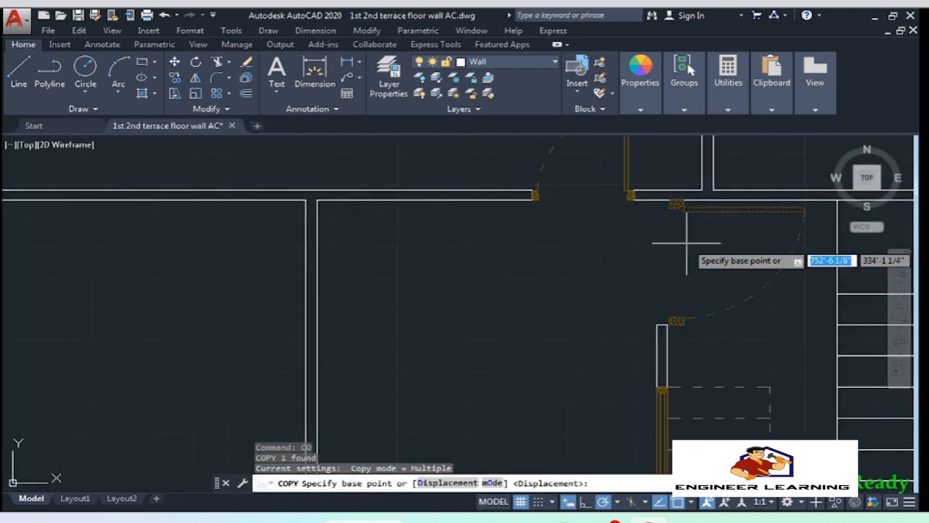
{"action": "left_click", "coordinate": [666, 201]}
{"action": "scroll", "coordinate": [726, 212], "scroll_direction": "down", "scroll_amount": 8}
{"action": "scroll", "coordinate": [484, 217], "scroll_direction": "up", "scroll_amount": 8}
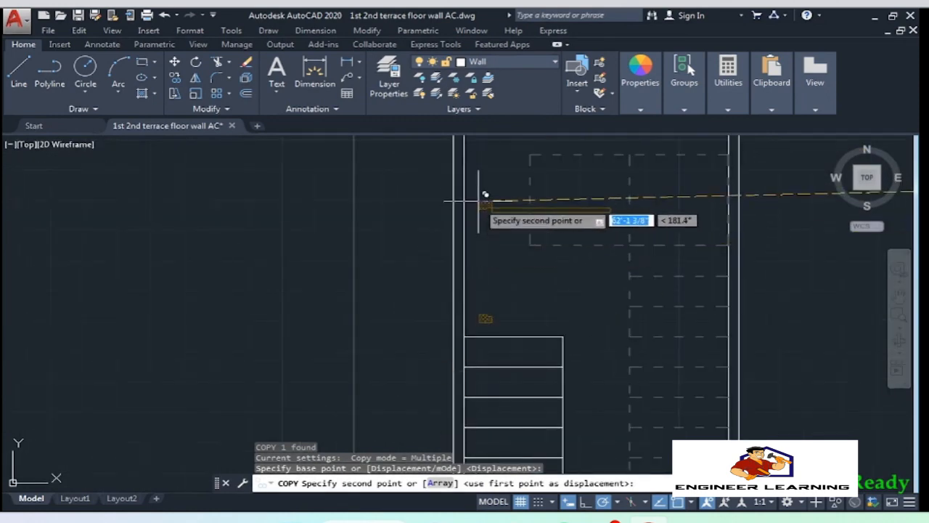
{"action": "scroll", "coordinate": [417, 246], "scroll_direction": "down", "scroll_amount": 4}
{"action": "left_click", "coordinate": [412, 248]}
{"action": "key", "text": "Return"}
{"action": "scroll", "coordinate": [405, 255], "scroll_direction": "up", "scroll_amount": 6}
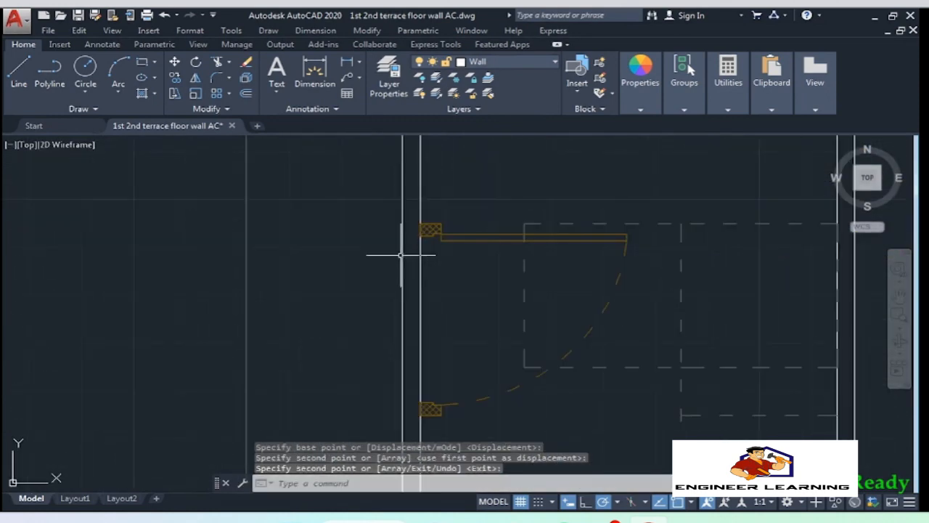
Draw short lines across the stair room's left wall at both ends of the copied door
{"action": "type", "text": "l"}
{"action": "key", "text": "Return"}
{"action": "scroll", "coordinate": [406, 219], "scroll_direction": "up", "scroll_amount": 4}
{"action": "left_click", "coordinate": [440, 228]}
{"action": "left_click", "coordinate": [398, 227]}
{"action": "scroll", "coordinate": [407, 324], "scroll_direction": "up", "scroll_amount": 6}
{"action": "middle_click_drag", "start_coordinate": [406, 325], "coordinate": [434, 342]}
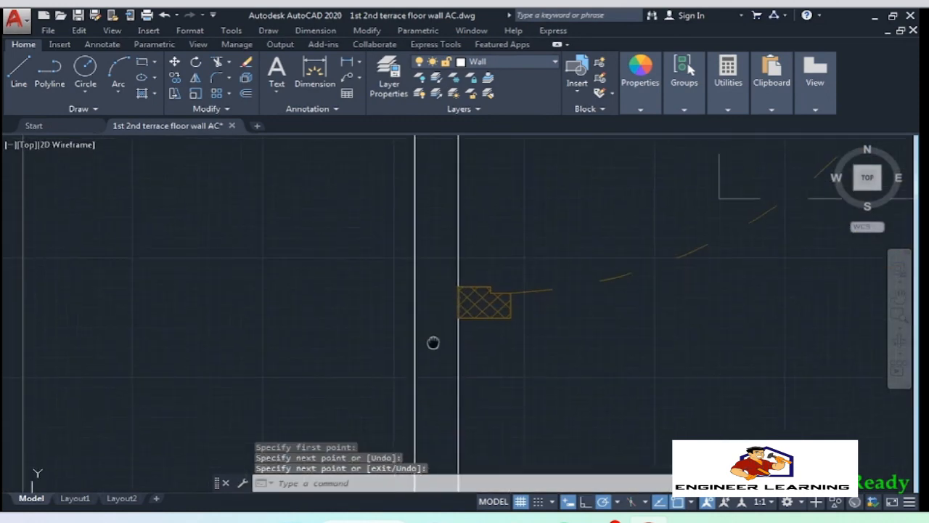
{"action": "type", "text": "l"}
{"action": "key", "text": "Return"}
{"action": "left_click", "coordinate": [458, 317]}
{"action": "left_click", "coordinate": [416, 318]}
{"action": "key", "text": "Return"}
{"action": "scroll", "coordinate": [507, 389], "scroll_direction": "down", "scroll_amount": 4}
Trim the wall lines between the two short cross lines to open the stair room's doorway
{"action": "left_click", "coordinate": [513, 399]}
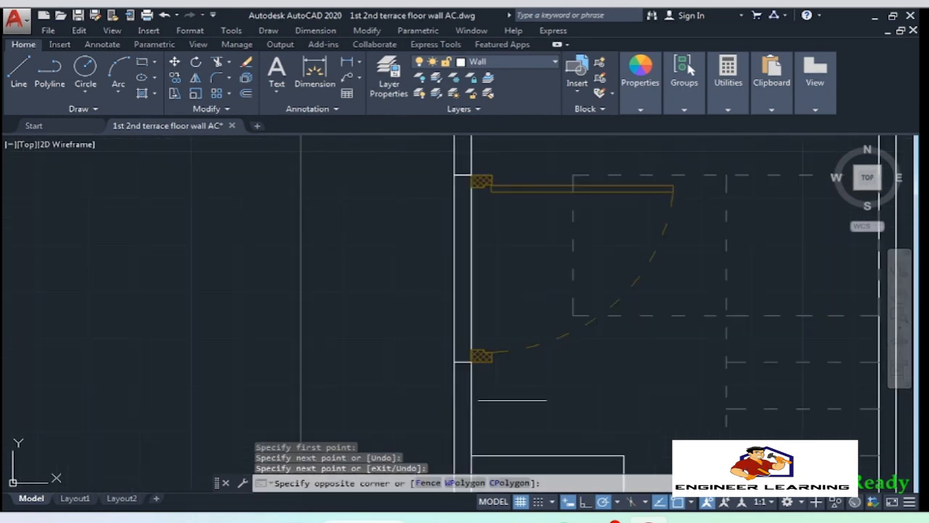
{"action": "type", "text": "tr"}
{"action": "key", "text": "Return"}
{"action": "left_click", "coordinate": [436, 273]}
{"action": "left_click", "coordinate": [501, 290]}
{"action": "key", "text": "Return"}
Flip the stair room door so it swings outward onto the terrace
{"action": "left_click", "coordinate": [535, 203]}
{"action": "left_click", "coordinate": [509, 178]}
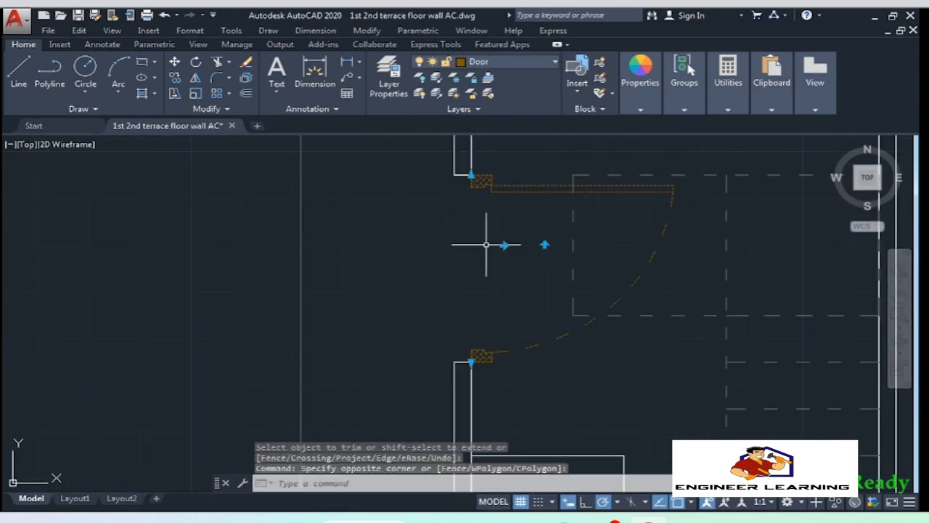
{"action": "scroll", "coordinate": [396, 251], "scroll_direction": "down", "scroll_amount": 4}
{"action": "key", "text": "Escape"}
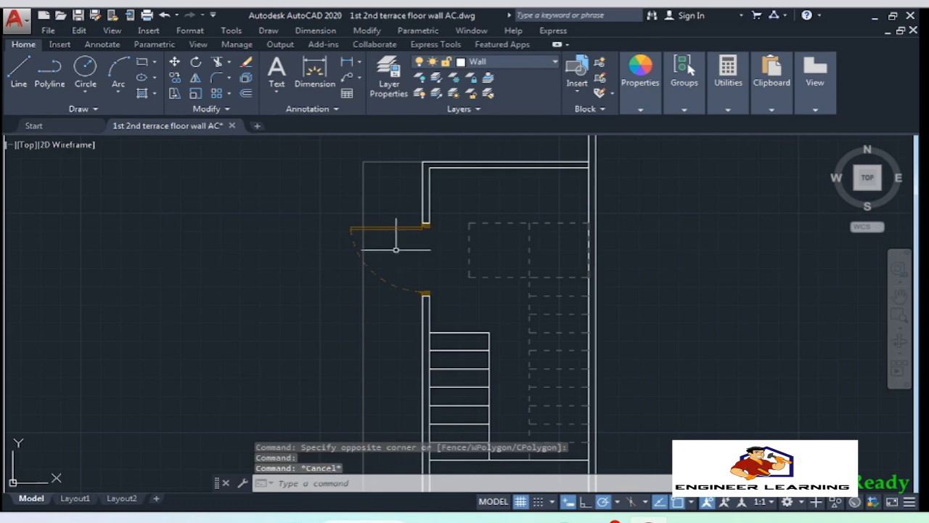
Draw a short line across the stair room's upper wall, 4' from the right outer wall
{"action": "scroll", "coordinate": [395, 246], "scroll_direction": "down", "scroll_amount": 6}
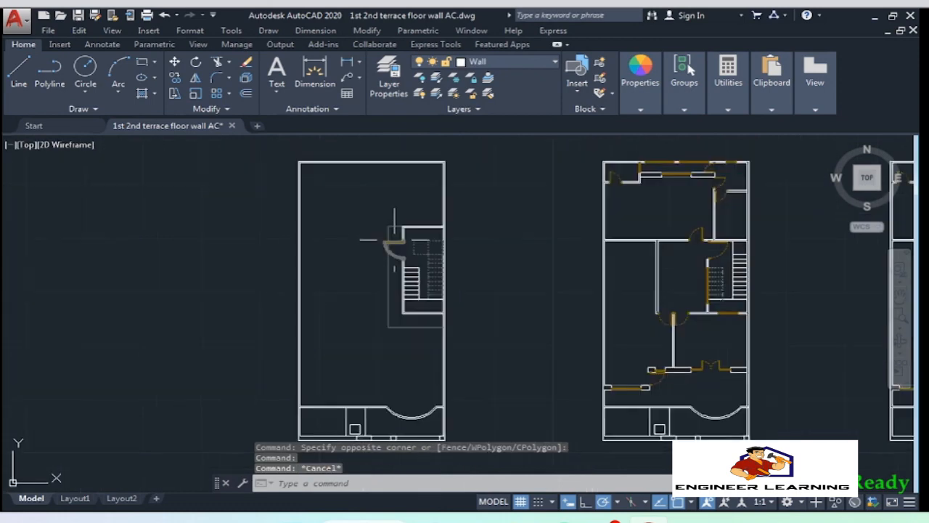
{"action": "scroll", "coordinate": [398, 243], "scroll_direction": "up", "scroll_amount": 4}
{"action": "middle_click_drag", "start_coordinate": [422, 261], "coordinate": [388, 262]}
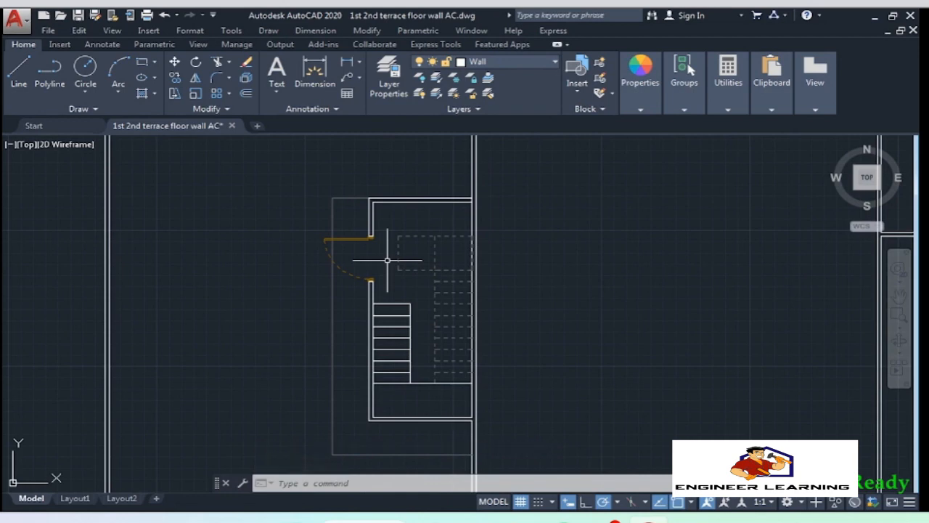
{"action": "scroll", "coordinate": [417, 196], "scroll_direction": "up", "scroll_amount": 5}
{"action": "left_click", "coordinate": [427, 218]}
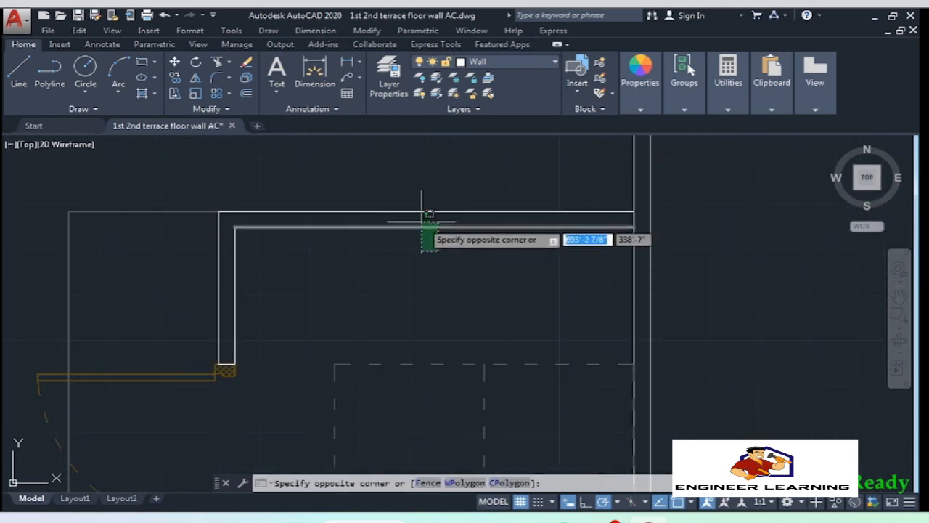
{"action": "left_click", "coordinate": [634, 227]}
{"action": "type", "text": "l"}
{"action": "key", "text": "Return"}
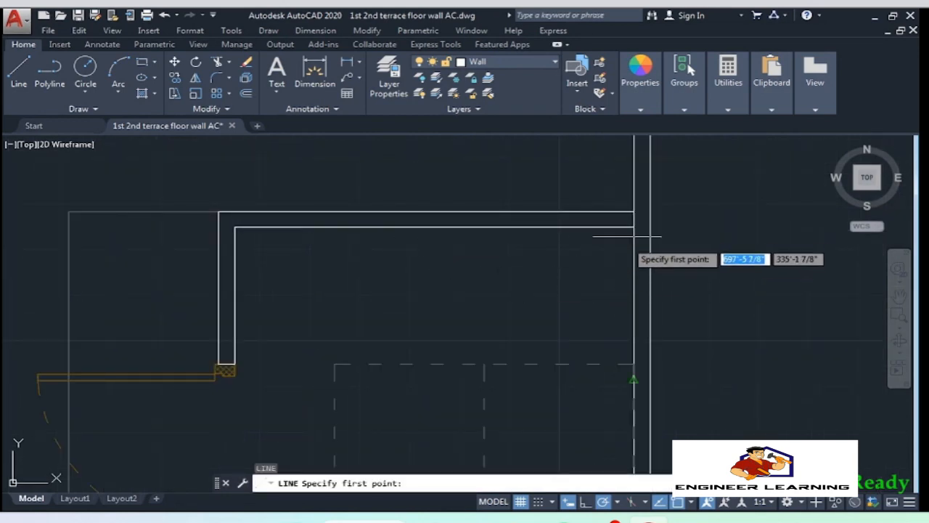
{"action": "left_click", "coordinate": [434, 226]}
{"action": "left_click", "coordinate": [434, 211]}
{"action": "key", "text": "Return"}
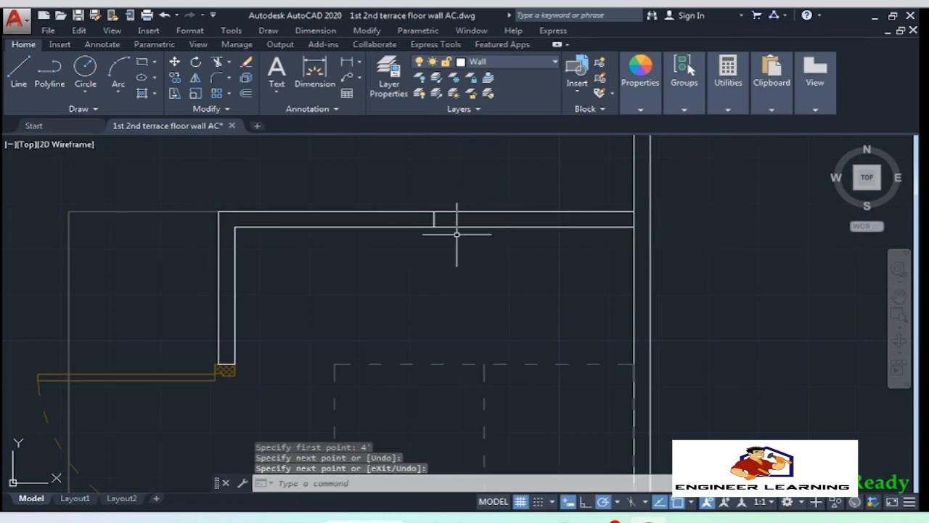
Offset the short line across the stair room's upper wall 3' to both sides
{"action": "type", "text": "o"}
{"action": "key", "text": "Return"}
{"action": "type", "text": "3'-0\""}
{"action": "key", "text": "Return"}
{"action": "left_click", "coordinate": [434, 220]}
{"action": "left_click", "coordinate": [428, 220]}
{"action": "left_click", "coordinate": [445, 222]}
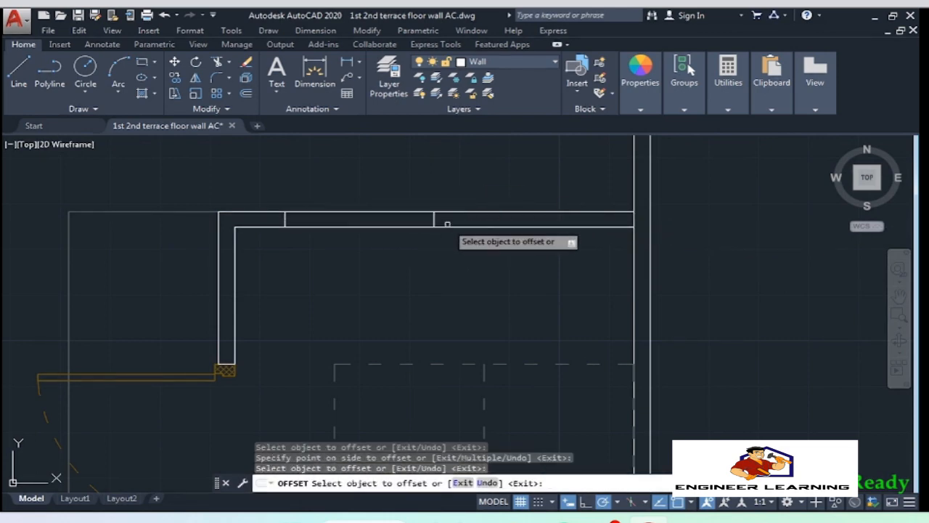
{"action": "left_click", "coordinate": [435, 220]}
{"action": "left_click", "coordinate": [450, 221]}
{"action": "key", "text": "Return"}
Draw a short line across the stair room's left wall, 6' above its lower inner corner
{"action": "scroll", "coordinate": [499, 273], "scroll_direction": "down", "scroll_amount": 2}
{"action": "middle_click_drag", "start_coordinate": [509, 280], "coordinate": [528, 188]}
{"action": "middle_click_drag", "start_coordinate": [398, 371], "coordinate": [433, 174]}
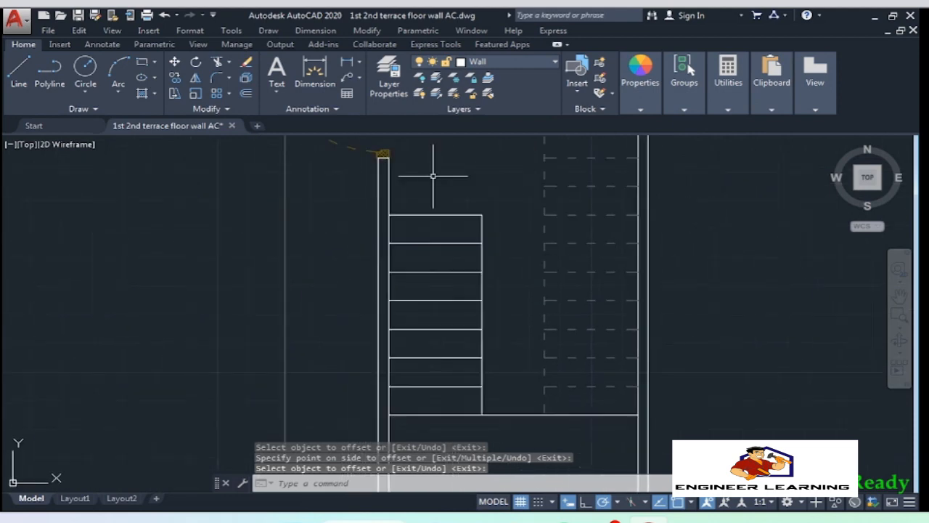
{"action": "scroll", "coordinate": [423, 222], "scroll_direction": "down", "scroll_amount": 2}
{"action": "left_click", "coordinate": [395, 278]}
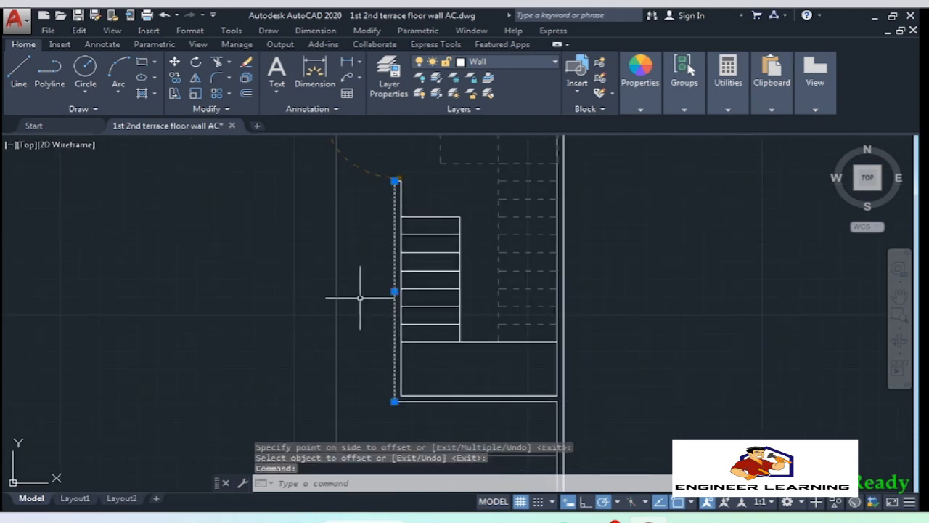
{"action": "scroll", "coordinate": [374, 276], "scroll_direction": "up", "scroll_amount": 1}
{"action": "key", "text": "Escape"}
{"action": "scroll", "coordinate": [425, 380], "scroll_direction": "up", "scroll_amount": 2}
{"action": "type", "text": "l"}
{"action": "key", "text": "Return"}
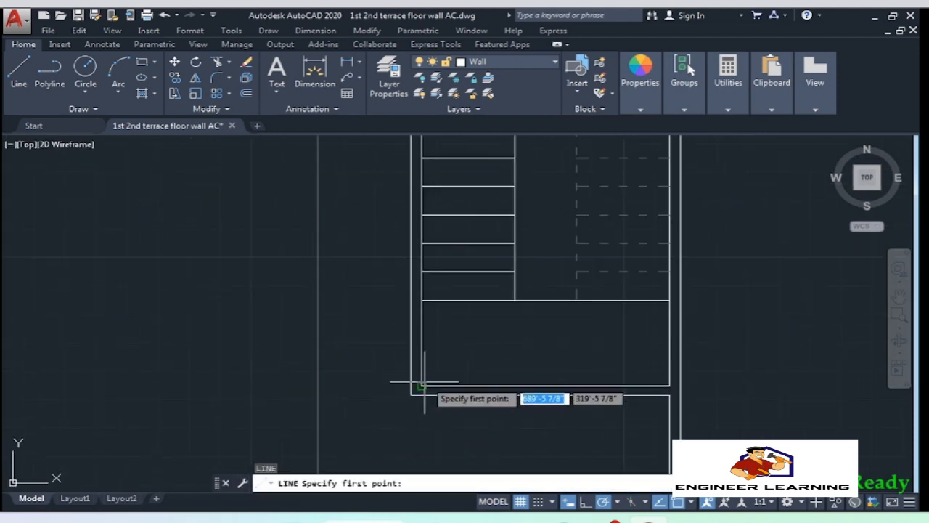
{"action": "type", "text": "6'"}
{"action": "key", "text": "Return"}
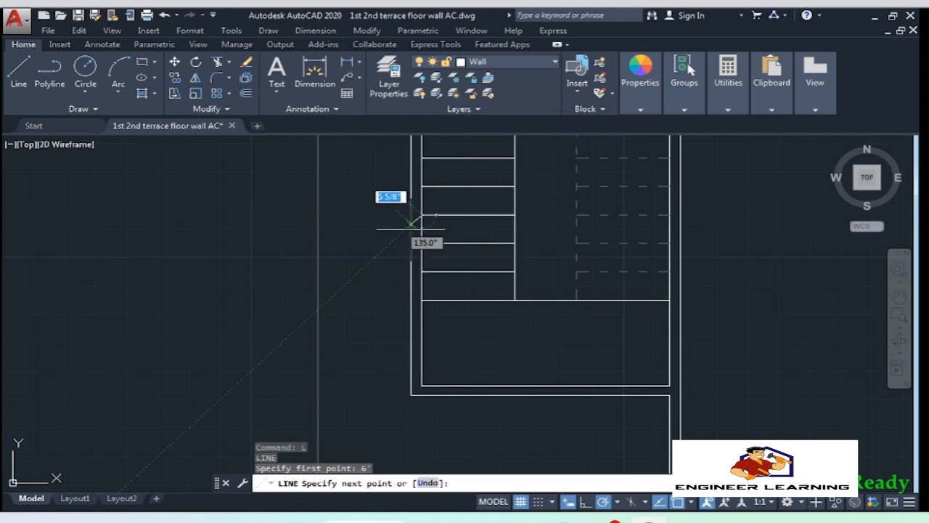
{"action": "left_click", "coordinate": [411, 215]}
{"action": "key", "text": "Return"}
{"action": "scroll", "coordinate": [411, 217], "scroll_direction": "up", "scroll_amount": 4}
{"action": "middle_click_drag", "start_coordinate": [411, 217], "coordinate": [413, 291]}
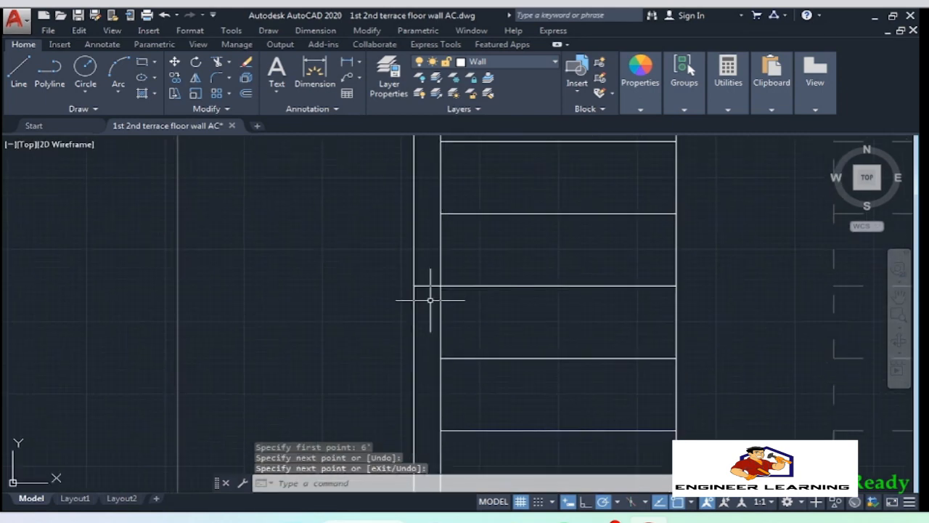
Offset the left wall's short cross line 4' upward and 4' downward
{"action": "left_click", "coordinate": [430, 300]}
{"action": "left_click", "coordinate": [416, 271]}
{"action": "type", "text": "o"}
{"action": "key", "text": "Return"}
{"action": "type", "text": "4'"}
{"action": "key", "text": "Return"}
{"action": "scroll", "coordinate": [432, 295], "scroll_direction": "down", "scroll_amount": 4}
{"action": "left_click", "coordinate": [428, 297]}
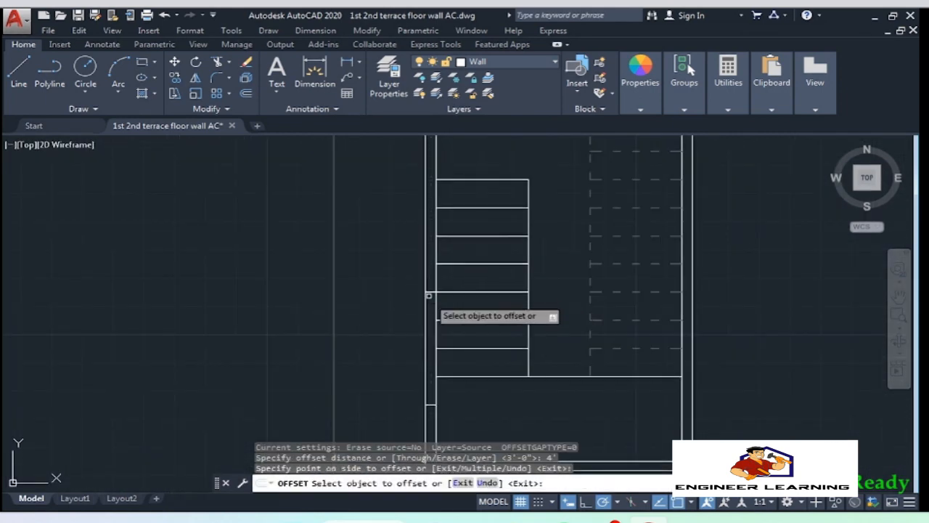
{"action": "left_click", "coordinate": [427, 293]}
{"action": "left_click", "coordinate": [429, 259]}
{"action": "key", "text": "Return"}
Draw a short line across the middle of the stair room's lower wall, 4' from the inner corner
{"action": "scroll", "coordinate": [467, 222], "scroll_direction": "down", "scroll_amount": 4}
{"action": "scroll", "coordinate": [500, 323], "scroll_direction": "up", "scroll_amount": 6}
{"action": "middle_click_drag", "start_coordinate": [444, 303], "coordinate": [443, 353]}
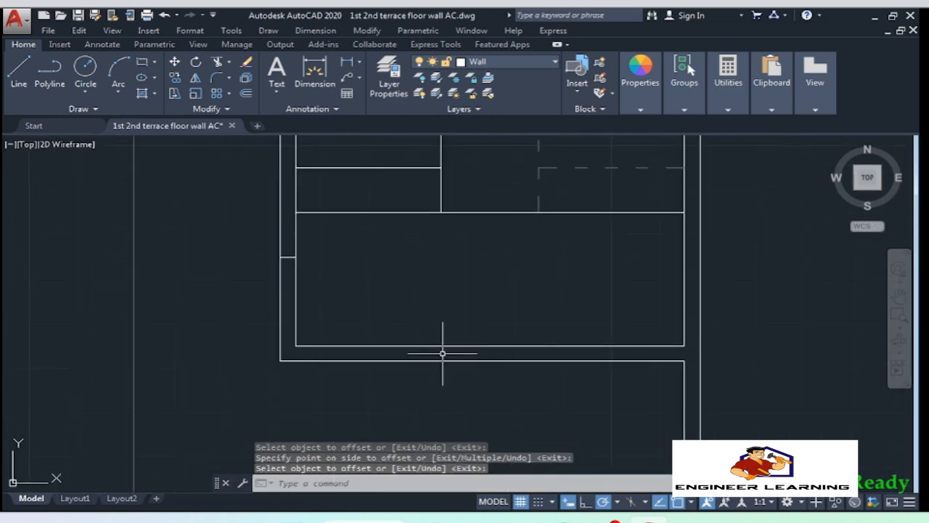
{"action": "left_click", "coordinate": [443, 354]}
{"action": "left_click", "coordinate": [446, 312]}
{"action": "key", "text": "Escape"}
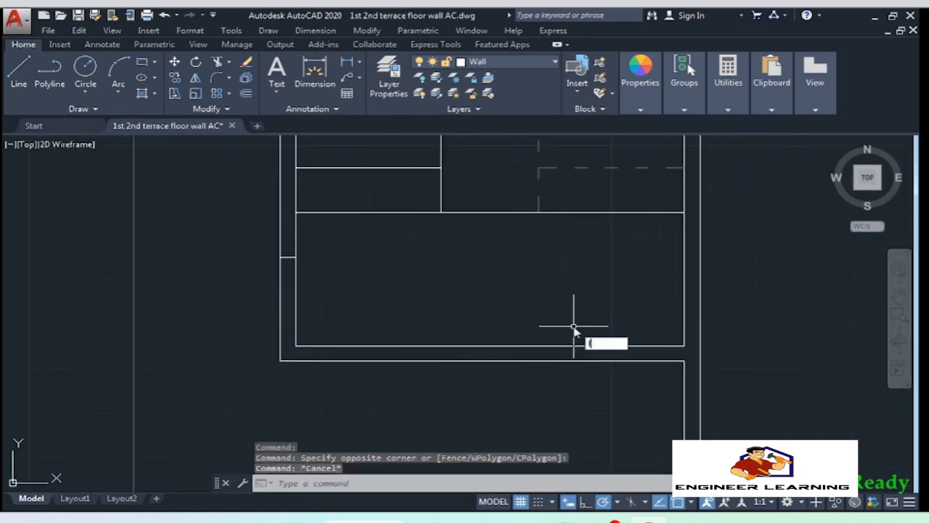
{"action": "type", "text": "l"}
{"action": "key", "text": "Return"}
{"action": "type", "text": "4'"}
{"action": "key", "text": "Return"}
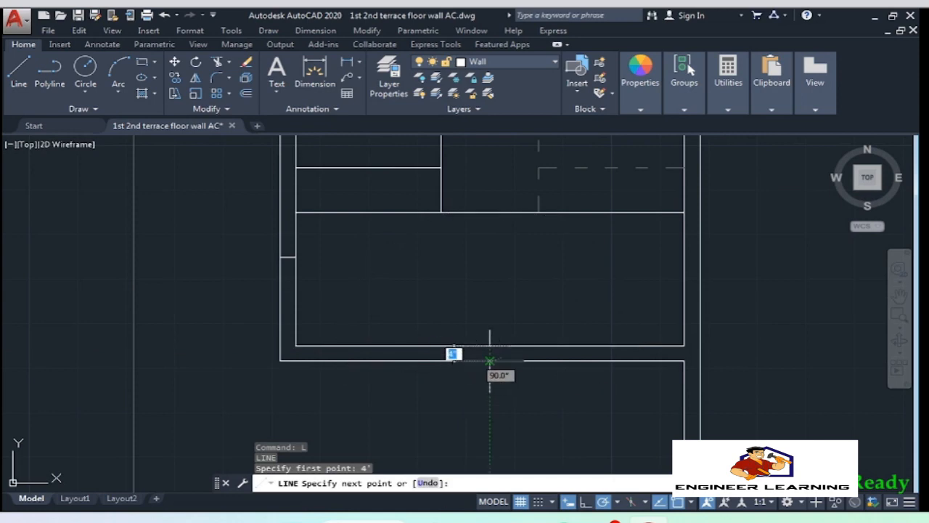
{"action": "left_click", "coordinate": [489, 361]}
{"action": "key", "text": "Return"}
Offset the lower wall's middle cross line 2'-6" to the left
{"action": "type", "text": "o"}
{"action": "key", "text": "Return"}
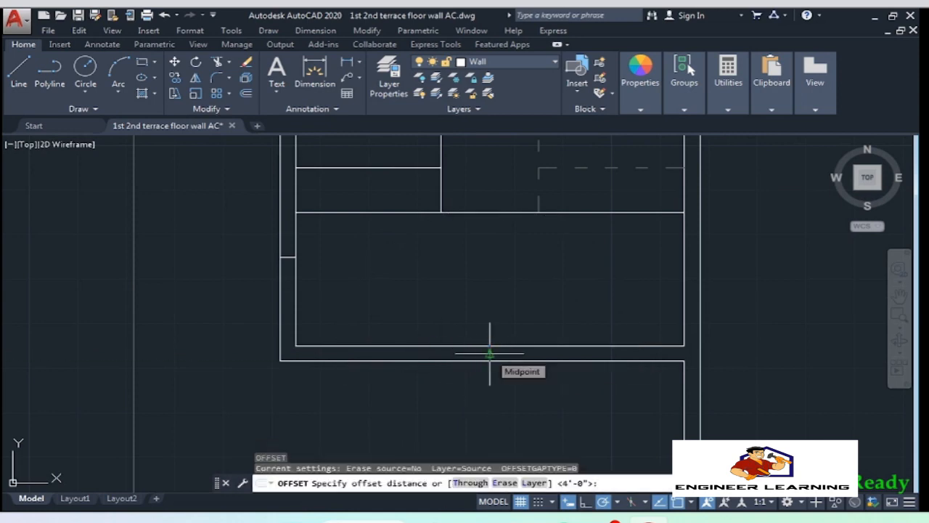
{"action": "key", "text": "Return"}
{"action": "left_click", "coordinate": [490, 354]}
{"action": "left_click", "coordinate": [487, 353]}
{"action": "key", "text": "Return"}
{"action": "scroll", "coordinate": [546, 374], "scroll_direction": "down", "scroll_amount": 5}
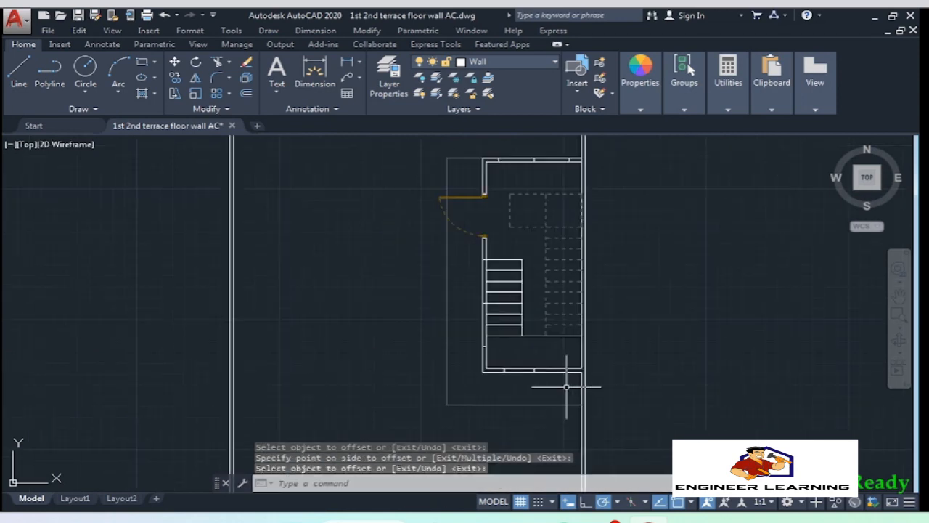
Offset the lower wall's middle cross line to the right by the same 2'-6"
{"action": "scroll", "coordinate": [543, 374], "scroll_direction": "up", "scroll_amount": 5}
{"action": "type", "text": "o"}
{"action": "key", "text": "Return"}
{"action": "left_click", "coordinate": [504, 354]}
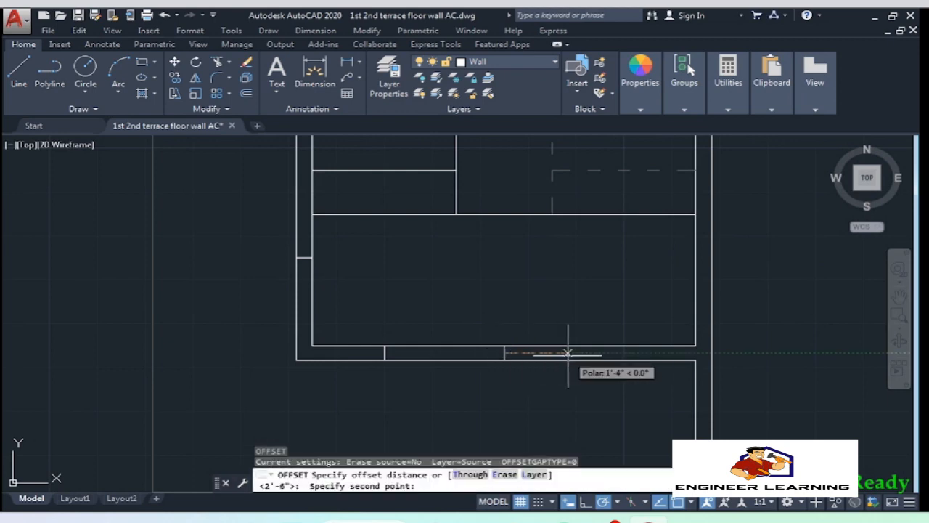
{"action": "key", "text": "Return"}
{"action": "left_click", "coordinate": [504, 354]}
{"action": "left_click", "coordinate": [583, 353]}
{"action": "key", "text": "Return"}
{"action": "scroll", "coordinate": [564, 394], "scroll_direction": "down", "scroll_amount": 9}
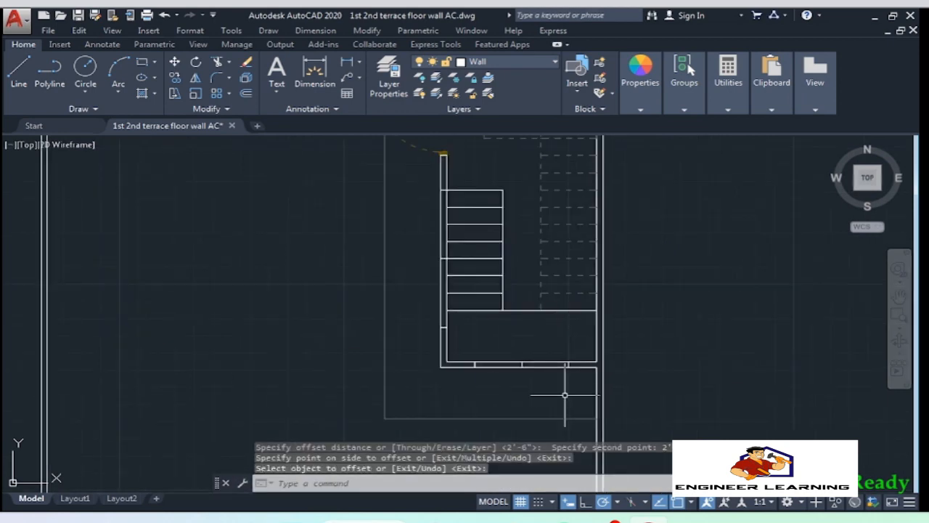
Trim the stair room's upper wall lines between the outer and middle cross lines to open the window gap
{"action": "left_click", "coordinate": [649, 421]}
{"action": "left_click", "coordinate": [474, 227]}
{"action": "type", "text": "tr"}
{"action": "key", "text": "Return"}
{"action": "scroll", "coordinate": [474, 227], "scroll_direction": "up", "scroll_amount": 5}
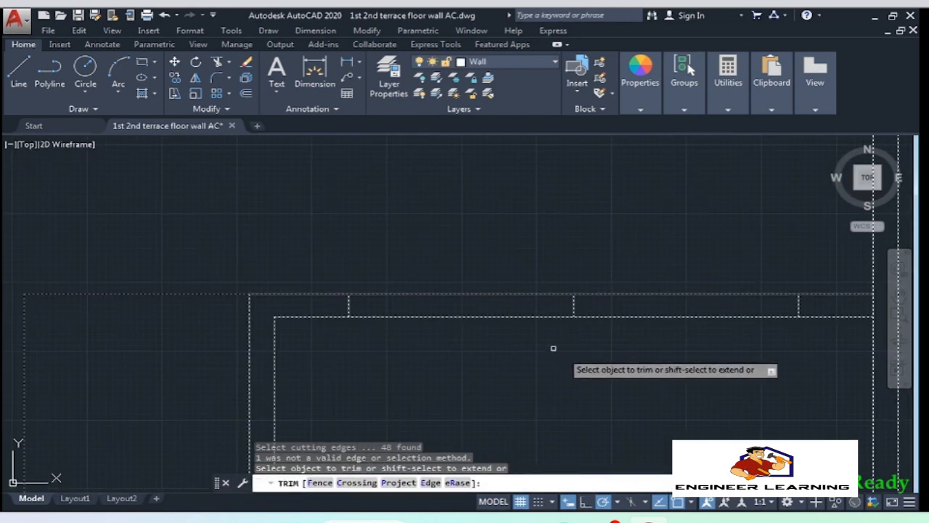
{"action": "left_click", "coordinate": [702, 353]}
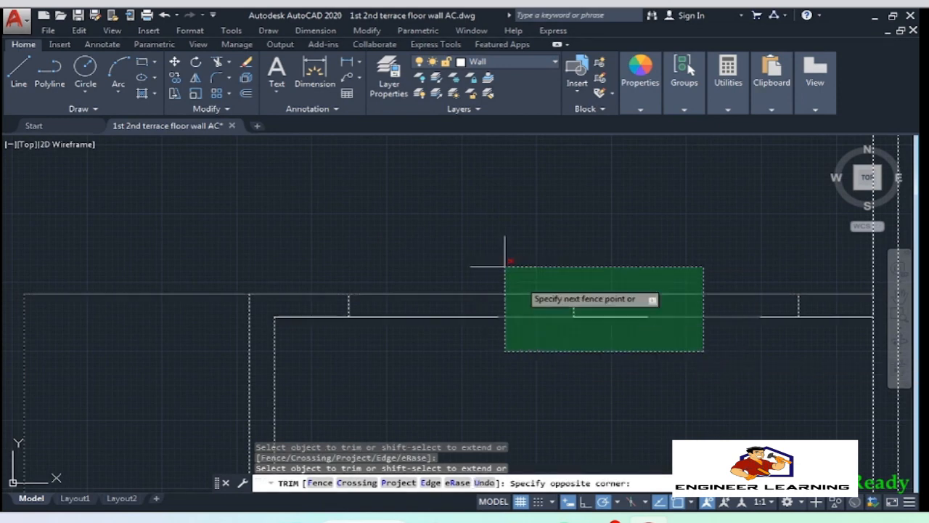
{"action": "left_click", "coordinate": [371, 235]}
{"action": "left_click", "coordinate": [782, 340]}
{"action": "left_click", "coordinate": [701, 248]}
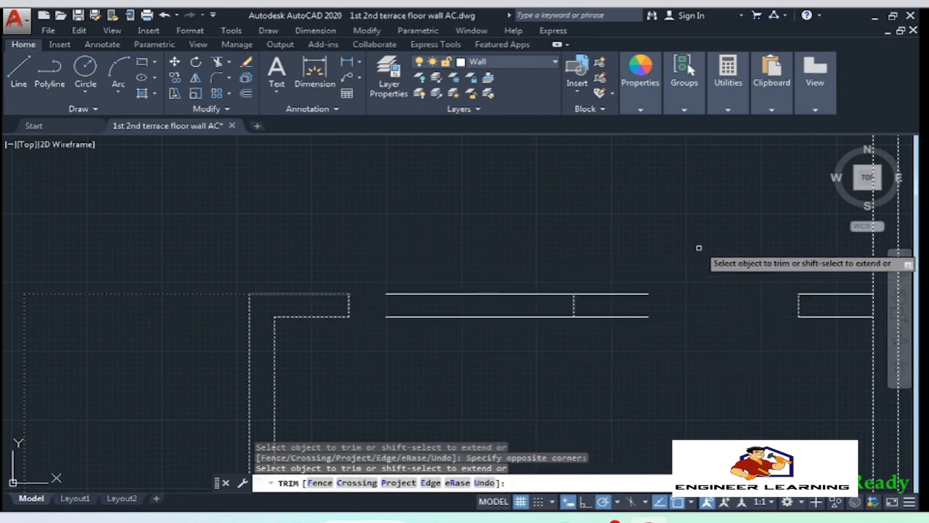
Trim the stair room's left wall lines within the window opening beside the stair treads
{"action": "scroll", "coordinate": [500, 319], "scroll_direction": "down", "scroll_amount": 6}
{"action": "middle_click_drag", "start_coordinate": [442, 399], "coordinate": [497, 168]}
{"action": "scroll", "coordinate": [486, 269], "scroll_direction": "up", "scroll_amount": 6}
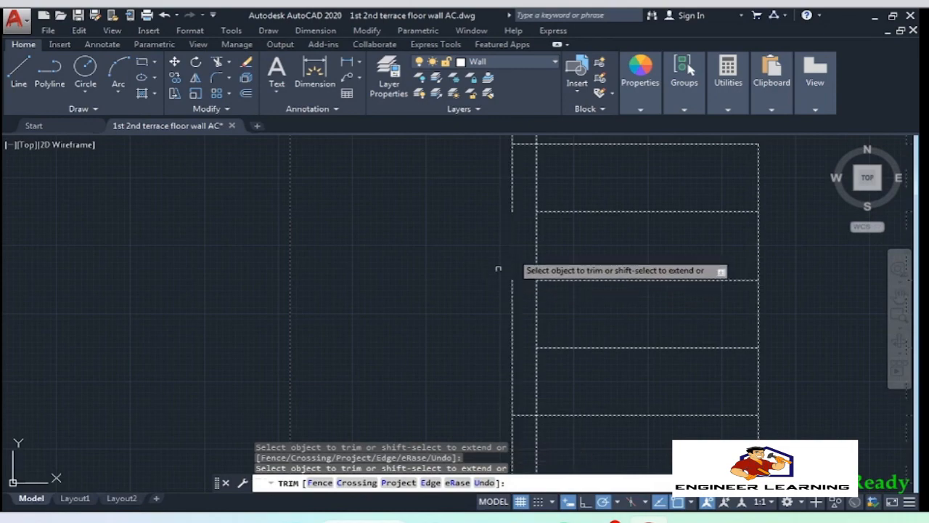
{"action": "middle_click_drag", "start_coordinate": [509, 217], "coordinate": [514, 256]}
{"action": "left_click", "coordinate": [546, 249]}
{"action": "scroll", "coordinate": [517, 207], "scroll_direction": "down", "scroll_amount": 4}
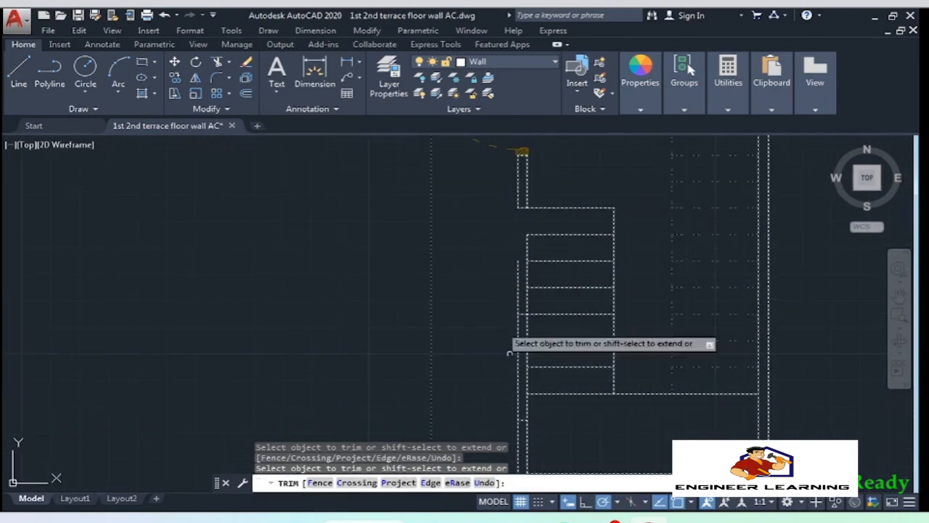
{"action": "scroll", "coordinate": [524, 410], "scroll_direction": "up", "scroll_amount": 6}
{"action": "left_click", "coordinate": [498, 381]}
{"action": "left_click", "coordinate": [537, 379]}
Trim the stair room's lower wall lines between the cross lines to open the window gap
{"action": "scroll", "coordinate": [473, 306], "scroll_direction": "down", "scroll_amount": 8}
{"action": "scroll", "coordinate": [533, 372], "scroll_direction": "up", "scroll_amount": 6}
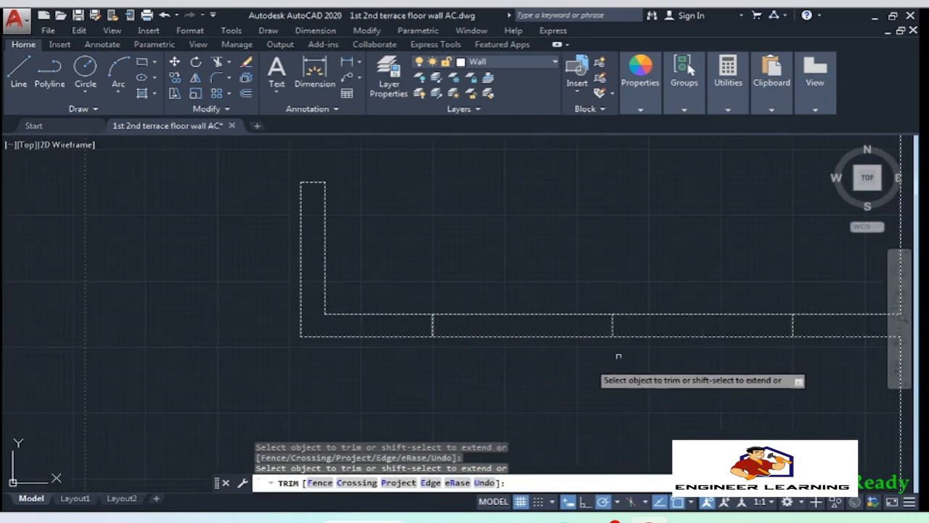
{"action": "left_click", "coordinate": [660, 363]}
{"action": "left_click", "coordinate": [511, 267]}
{"action": "key", "text": "Return"}
Delete the leftover wall pieces and middle cross lines inside the stair room's window openings
{"action": "left_click", "coordinate": [808, 372]}
{"action": "left_click", "coordinate": [383, 242]}
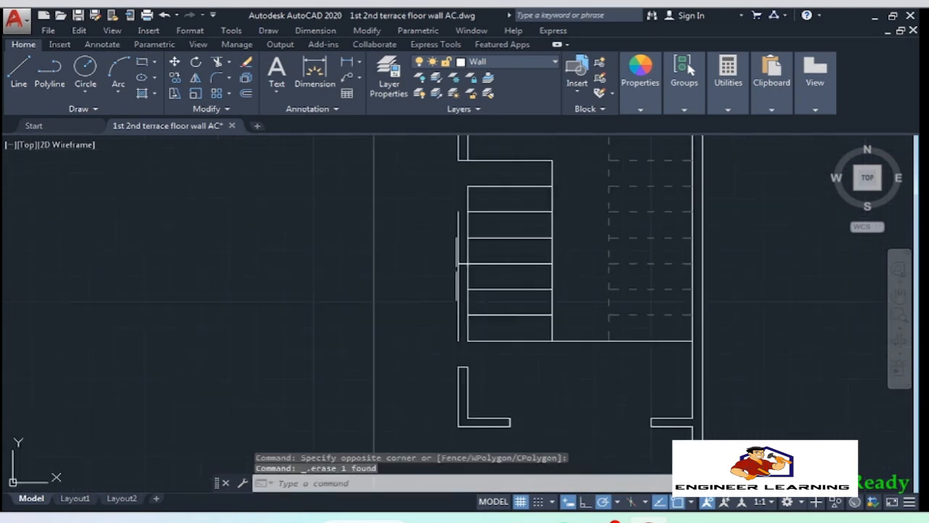
{"action": "middle_click_drag", "start_coordinate": [444, 200], "coordinate": [476, 336]}
{"action": "scroll", "coordinate": [476, 336], "scroll_direction": "down", "scroll_amount": 2}
{"action": "left_click", "coordinate": [584, 188]}
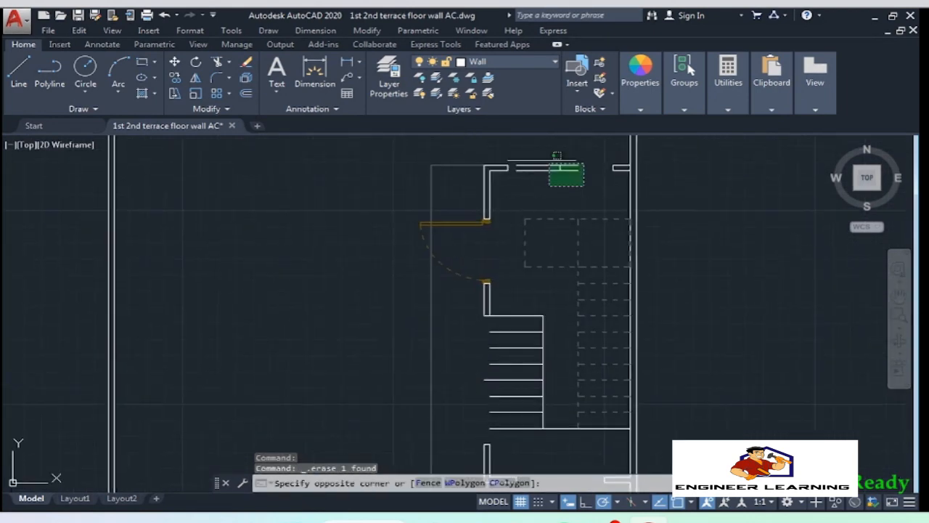
{"action": "left_click", "coordinate": [548, 160]}
{"action": "key", "text": "Delete"}
Copy the stair room's left and lower windows from the neighbouring floor plan into the terrace plan's left wall opening
{"action": "middle_click_drag", "start_coordinate": [488, 251], "coordinate": [431, 135]}
{"action": "scroll", "coordinate": [382, 300], "scroll_direction": "down", "scroll_amount": 4}
{"action": "middle_click_drag", "start_coordinate": [677, 358], "coordinate": [451, 375]}
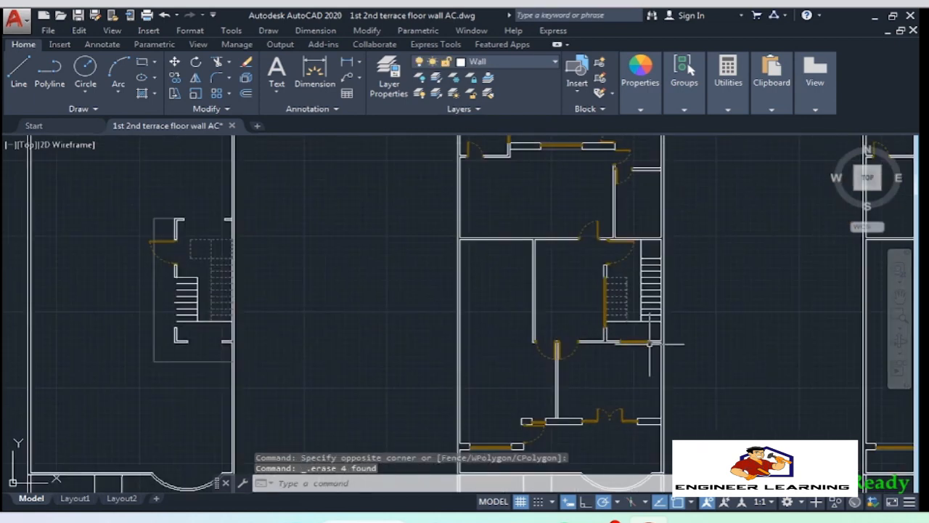
{"action": "scroll", "coordinate": [602, 296], "scroll_direction": "up", "scroll_amount": 4}
{"action": "left_click", "coordinate": [606, 291]}
{"action": "left_click", "coordinate": [683, 405]}
{"action": "type", "text": "co"}
{"action": "key", "text": "Return"}
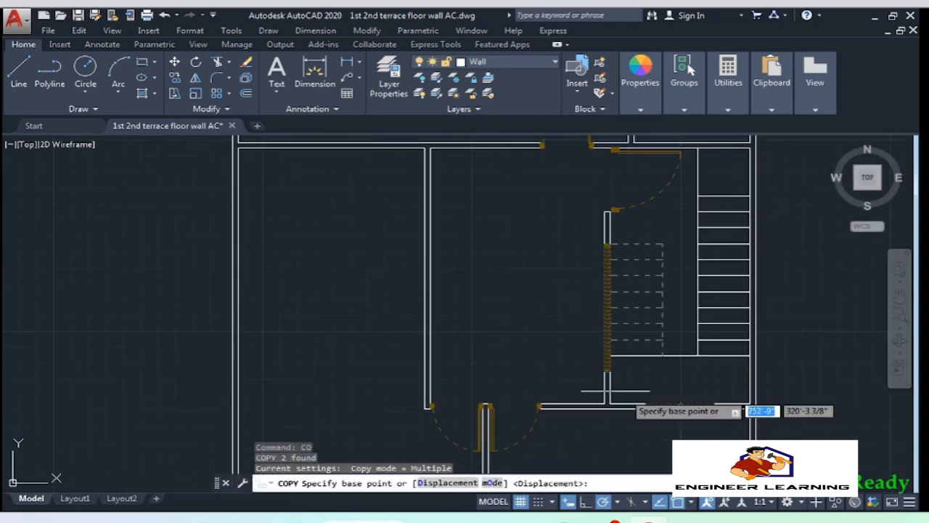
{"action": "scroll", "coordinate": [614, 383], "scroll_direction": "up", "scroll_amount": 6}
{"action": "left_click", "coordinate": [579, 339]}
{"action": "scroll", "coordinate": [579, 340], "scroll_direction": "down", "scroll_amount": 8}
{"action": "middle_click_drag", "start_coordinate": [579, 338], "coordinate": [718, 331]}
{"action": "scroll", "coordinate": [298, 344], "scroll_direction": "up", "scroll_amount": 8}
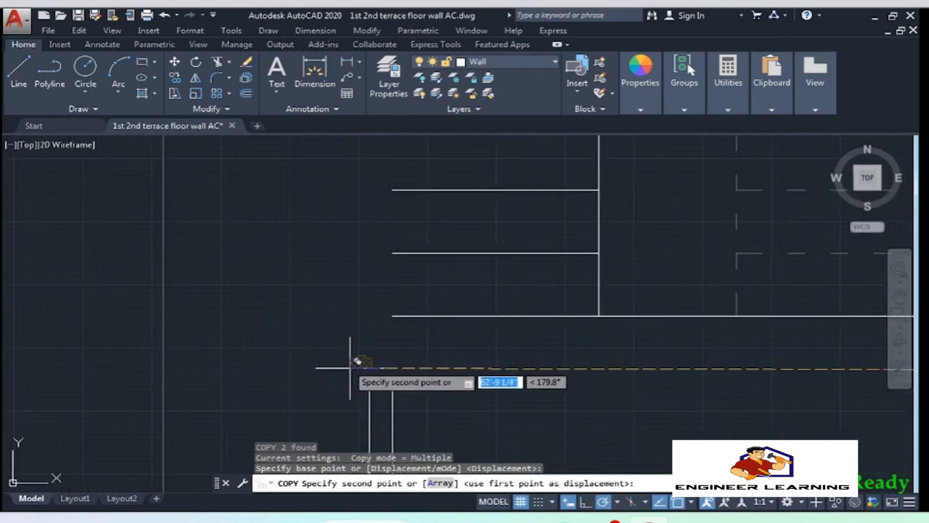
{"action": "left_click", "coordinate": [371, 386]}
{"action": "scroll", "coordinate": [371, 385], "scroll_direction": "down", "scroll_amount": 4}
{"action": "key", "text": "Escape"}
Move the copied lower window to the opening's left end and stretch it to the right wall end
{"action": "middle_click_drag", "start_coordinate": [463, 456], "coordinate": [467, 344]}
{"action": "scroll", "coordinate": [467, 344], "scroll_direction": "up", "scroll_amount": 2}
{"action": "scroll", "coordinate": [450, 305], "scroll_direction": "up", "scroll_amount": 4}
{"action": "left_click", "coordinate": [453, 303]}
{"action": "left_click", "coordinate": [412, 240]}
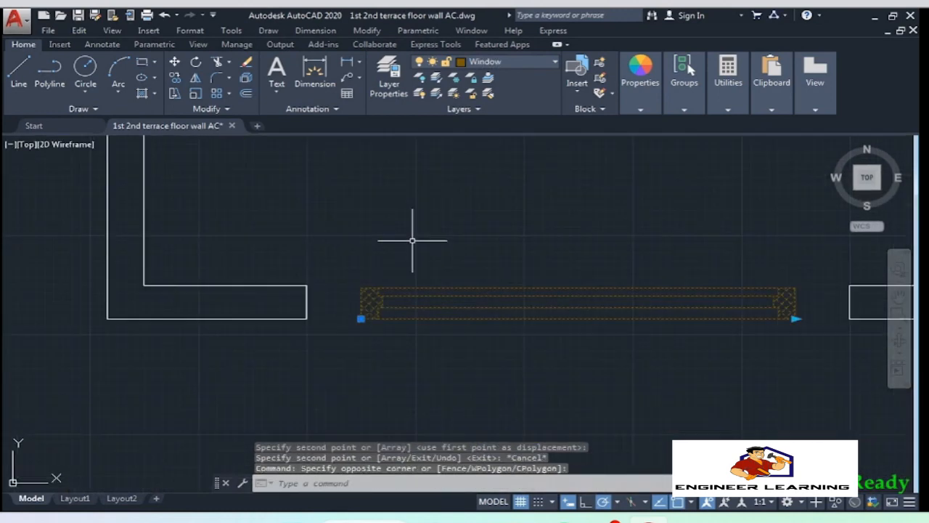
{"action": "left_click", "coordinate": [361, 319]}
{"action": "left_click", "coordinate": [307, 319]}
{"action": "scroll", "coordinate": [283, 324], "scroll_direction": "down", "scroll_amount": 2}
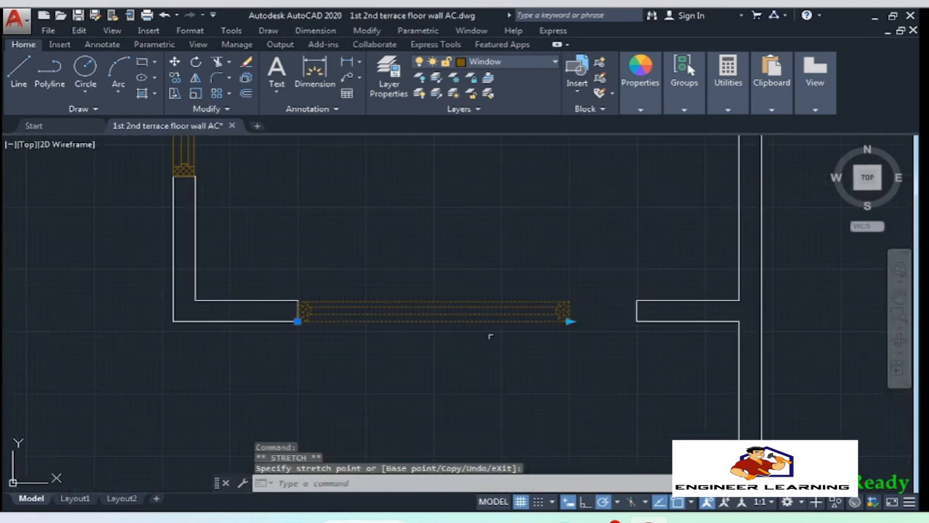
{"action": "left_click", "coordinate": [569, 321]}
{"action": "left_click", "coordinate": [637, 321]}
{"action": "scroll", "coordinate": [544, 380], "scroll_direction": "down", "scroll_amount": 6}
{"action": "key", "text": "Escape"}
Copy the lower wall's window straight up into the stair room's upper wall opening
{"action": "left_click", "coordinate": [541, 381]}
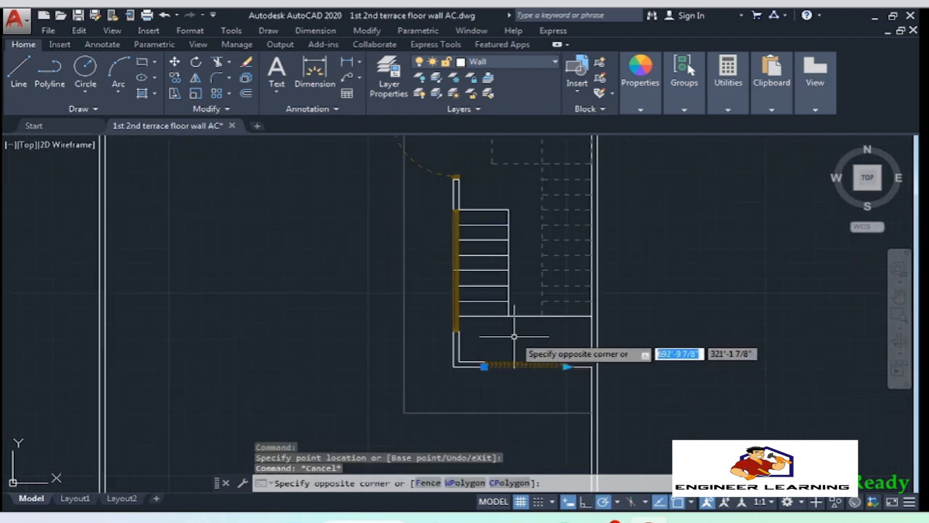
{"action": "left_click", "coordinate": [515, 336]}
{"action": "type", "text": "co"}
{"action": "left_click", "coordinate": [517, 391]}
{"action": "scroll", "coordinate": [516, 391], "scroll_direction": "down", "scroll_amount": 2}
{"action": "scroll", "coordinate": [521, 200], "scroll_direction": "up", "scroll_amount": 5}
{"action": "middle_click_drag", "start_coordinate": [521, 200], "coordinate": [533, 345]}
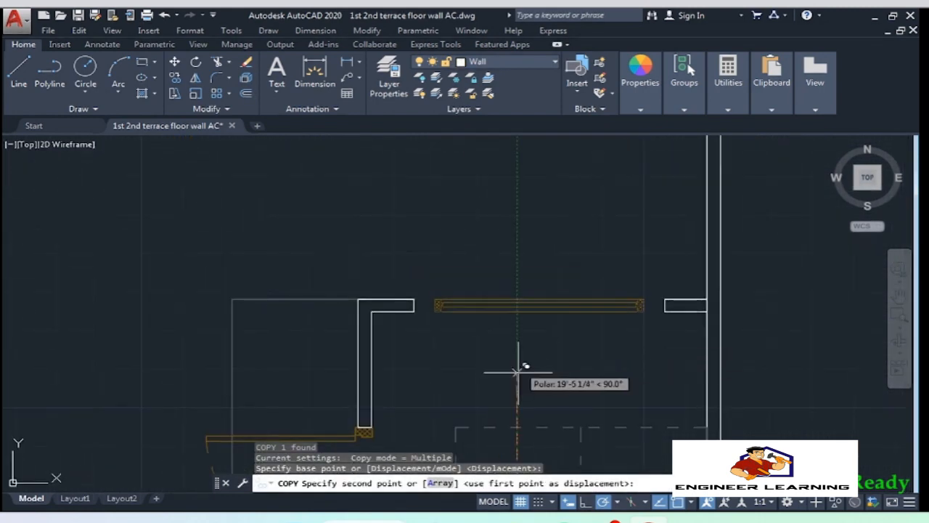
{"action": "left_click", "coordinate": [518, 373]}
{"action": "key", "text": "space"}
Align the upper window with the opening's left wall end and stretch it to fill the whole opening
{"action": "scroll", "coordinate": [435, 331], "scroll_direction": "up", "scroll_amount": 5}
{"action": "middle_click_drag", "start_coordinate": [435, 332], "coordinate": [459, 379]}
{"action": "left_click", "coordinate": [526, 355]}
{"action": "left_click", "coordinate": [449, 234]}
{"action": "left_click", "coordinate": [460, 310]}
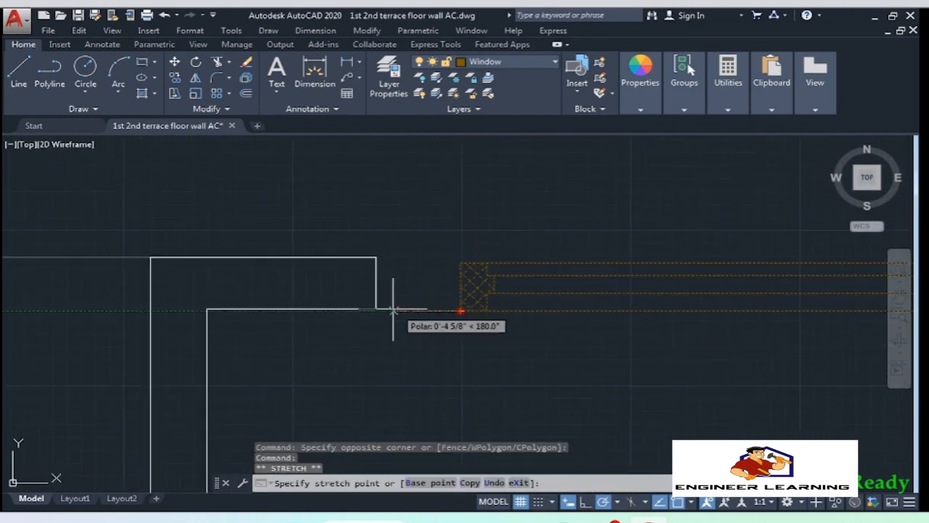
{"action": "left_click", "coordinate": [376, 309]}
{"action": "scroll", "coordinate": [304, 330], "scroll_direction": "down", "scroll_amount": 6}
{"action": "scroll", "coordinate": [537, 324], "scroll_direction": "up", "scroll_amount": 4}
{"action": "left_click", "coordinate": [514, 325]}
{"action": "left_click", "coordinate": [617, 325]}
{"action": "scroll", "coordinate": [546, 254], "scroll_direction": "down", "scroll_amount": 6}
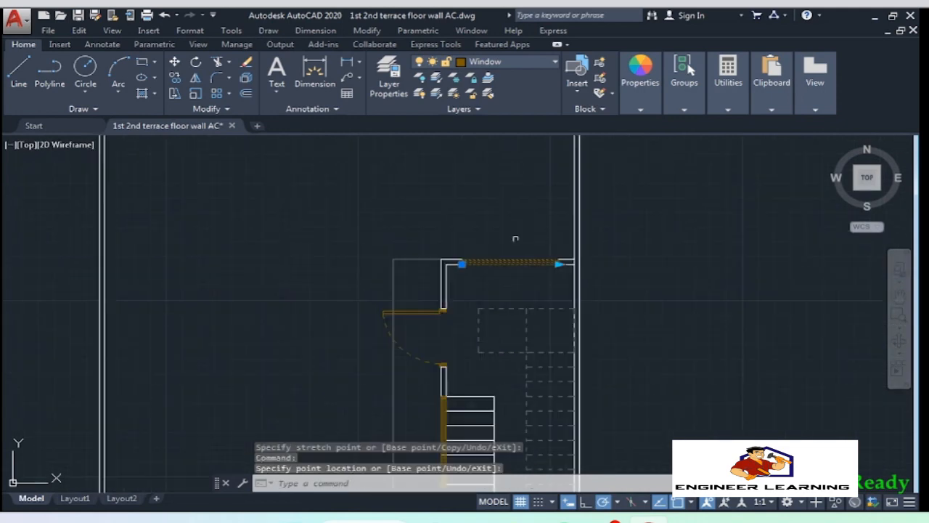
{"action": "key", "text": "Escape"}
{"action": "scroll", "coordinate": [497, 300], "scroll_direction": "down", "scroll_amount": 2}
{"action": "middle_click_drag", "start_coordinate": [494, 288], "coordinate": [467, 221]}
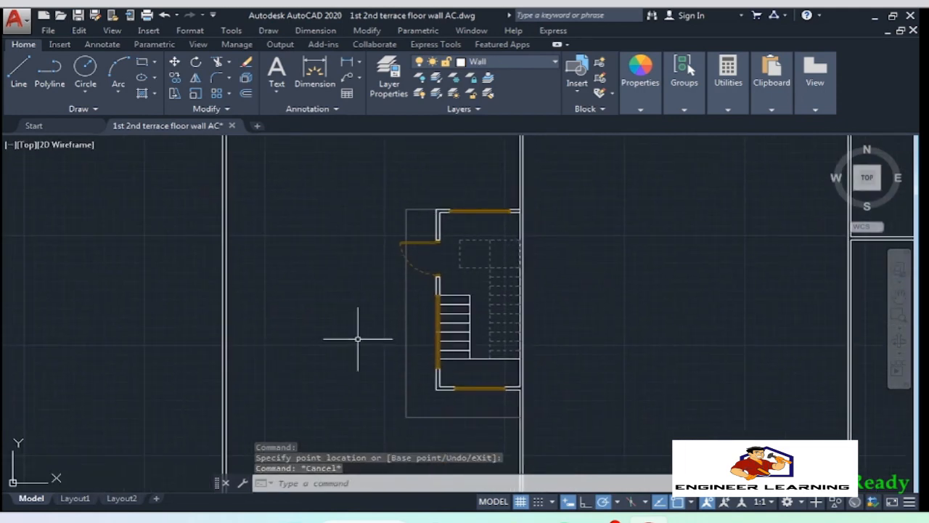
{"action": "middle_click_drag", "start_coordinate": [356, 331], "coordinate": [318, 312]}
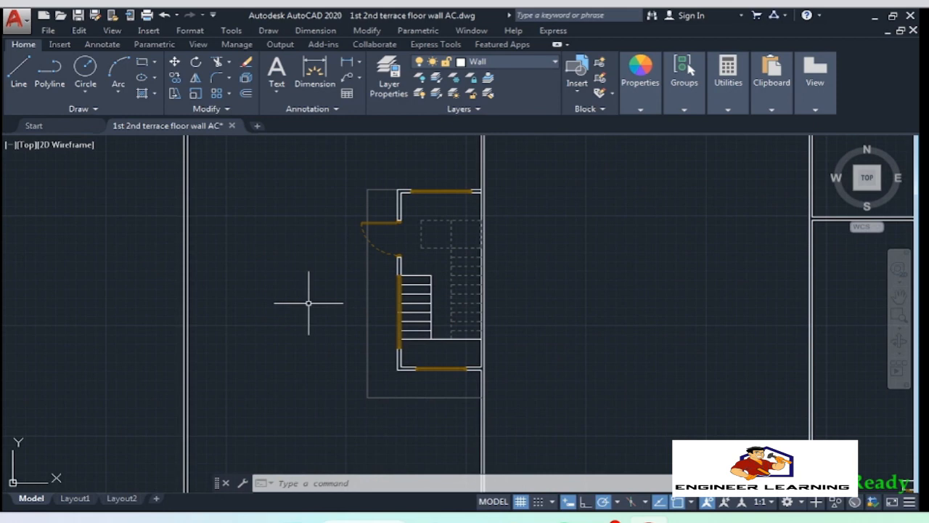
{"action": "scroll", "coordinate": [309, 303], "scroll_direction": "down", "scroll_amount": 6}
{"action": "middle_click_drag", "start_coordinate": [431, 332], "coordinate": [362, 353]}
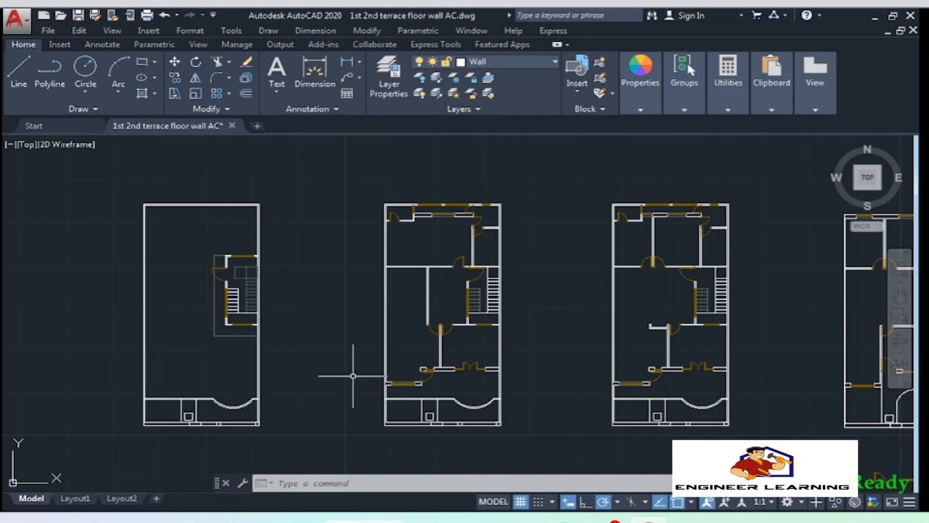
{"action": "mouse_move", "coordinate": [332, 348]}
{"action": "middle_mouse_down"}
{"action": "mouse_move", "coordinate": [220, 350]}
{"action": "mouse_move", "coordinate": [238, 354]}
{"action": "middle_mouse_up"}
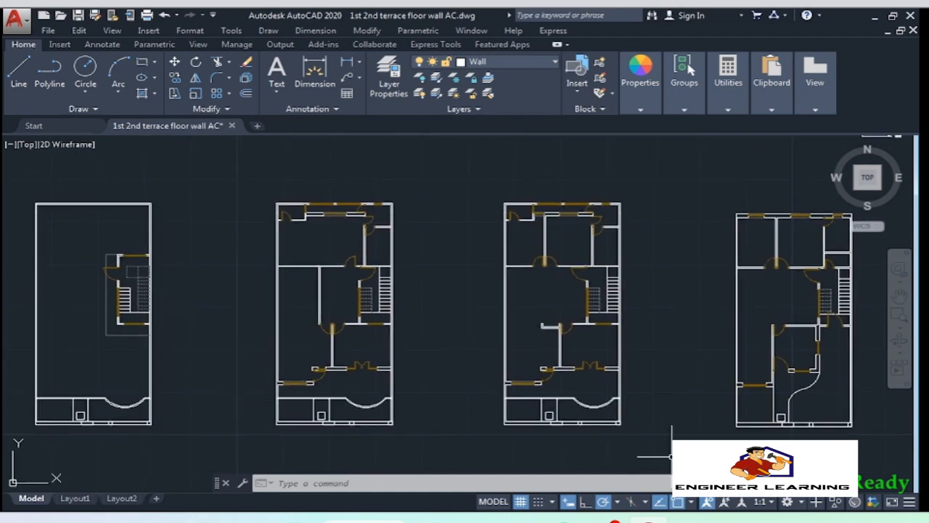